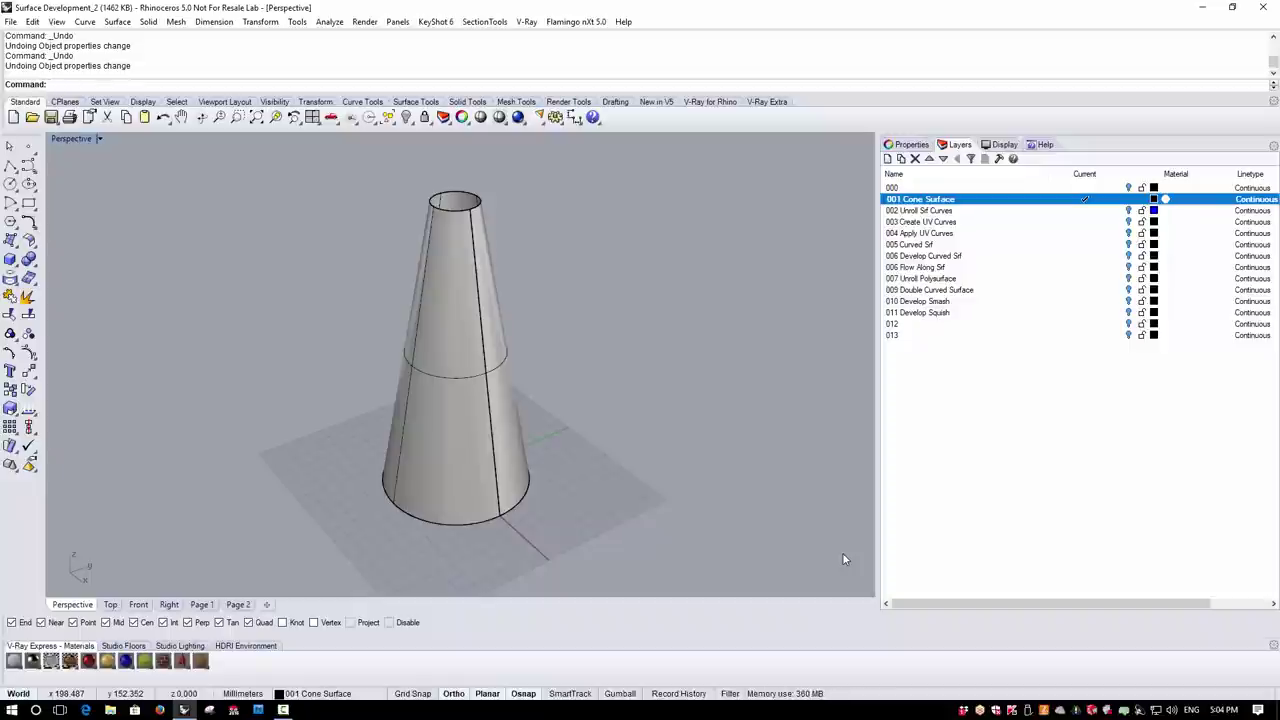
# Set the cone surface's isocurve density to 4
pyautogui.moveTo(555, 441); pyautogui.dragTo(531, 483, button='right')
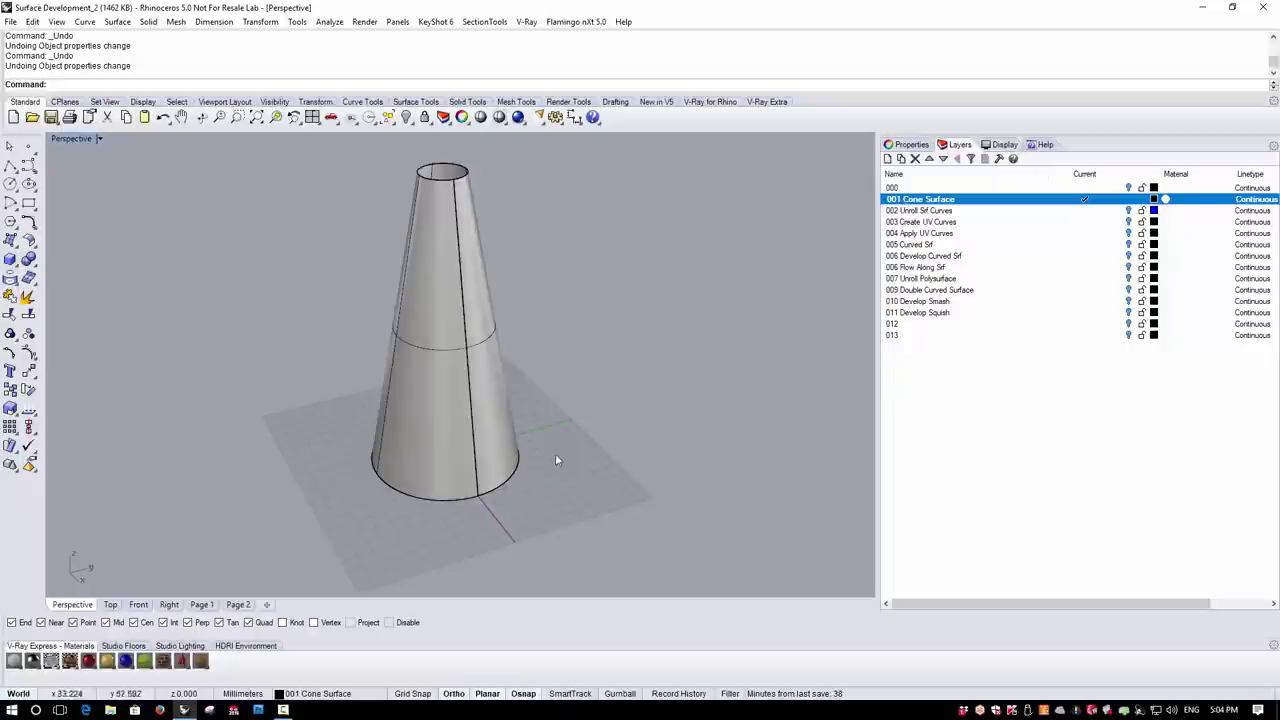
pyautogui.click(445, 388)
pyautogui.click(911, 145)
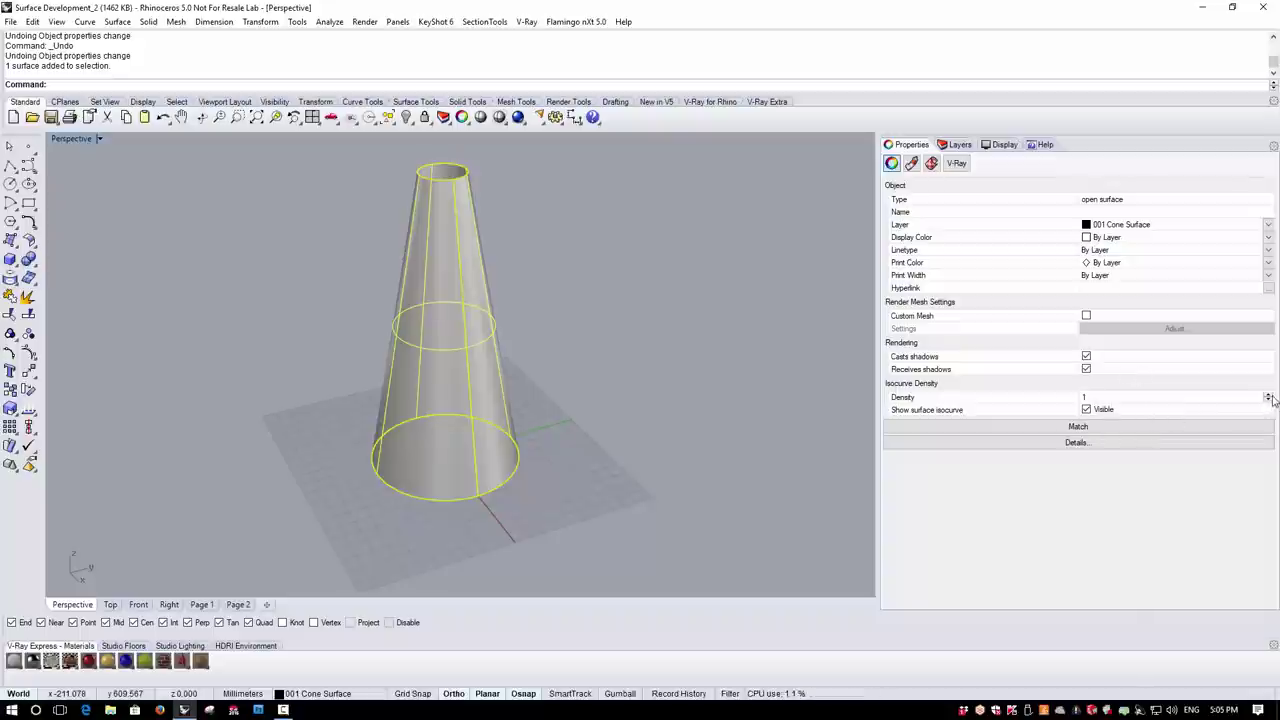
pyautogui.click(1269, 395)
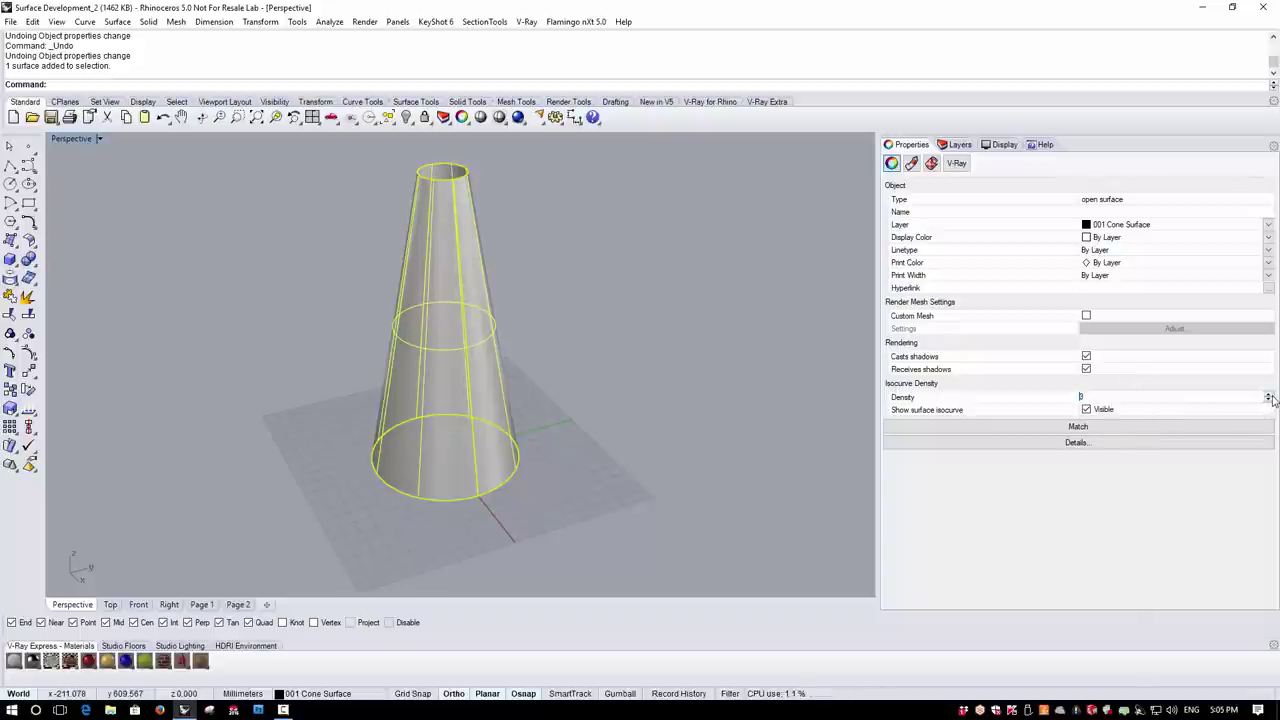
pyautogui.click(618, 433)
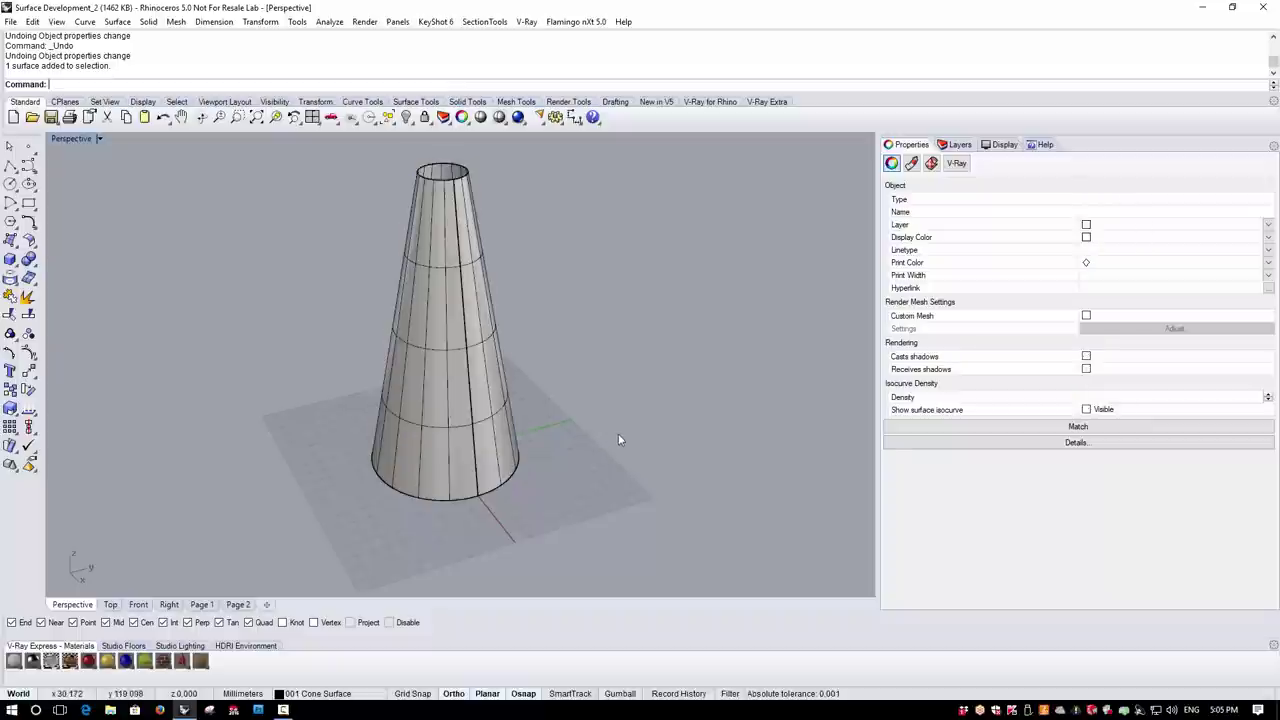
# Make the 002 Unroll Srf Curves layer current
pyautogui.moveTo(392, 387); pyautogui.dragTo(469, 415, button='right')
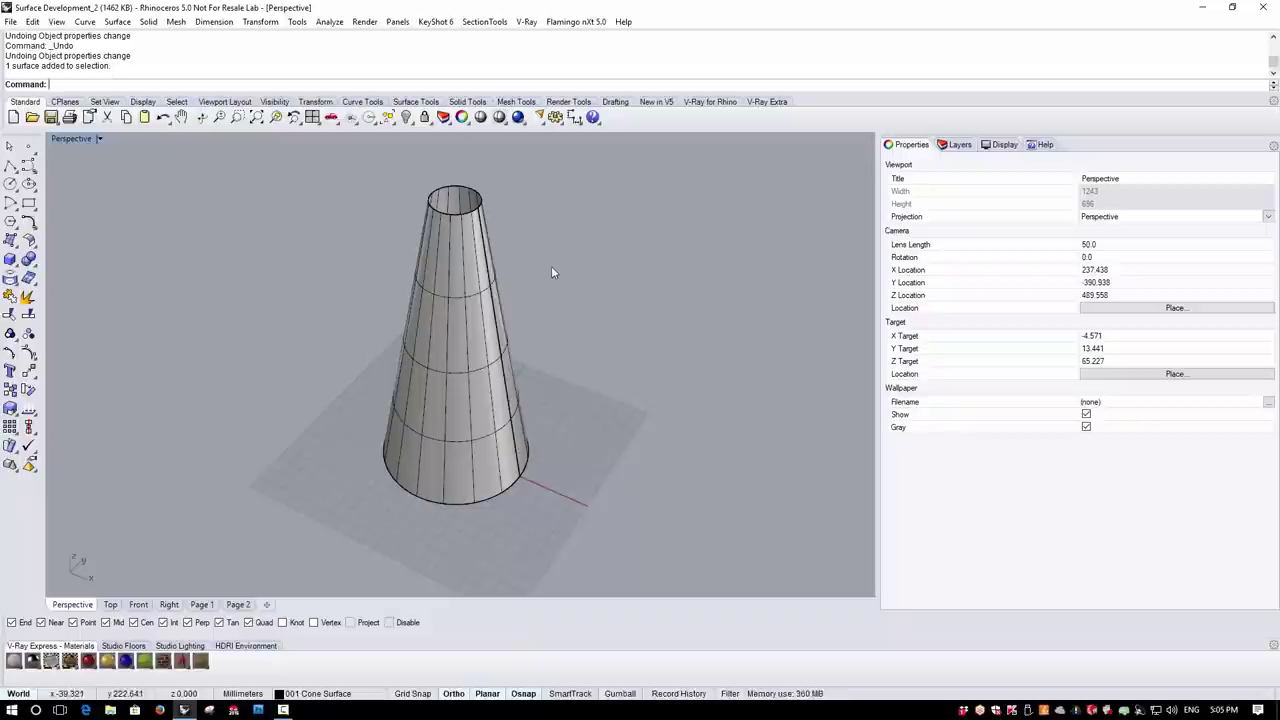
pyautogui.moveTo(550, 272)
pyautogui.mouseDown(button='right')
pyautogui.moveTo(523, 294)
pyautogui.moveTo(534, 270)
pyautogui.mouseUp(button='right')
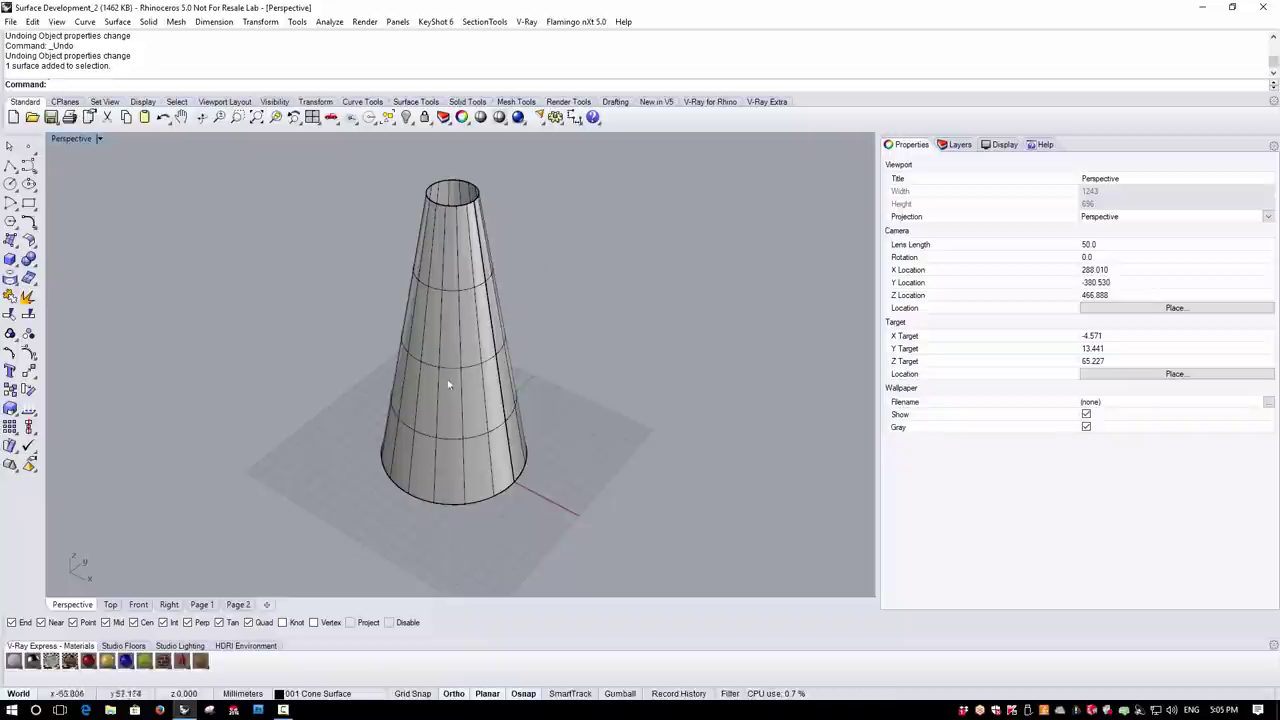
pyautogui.click(960, 145)
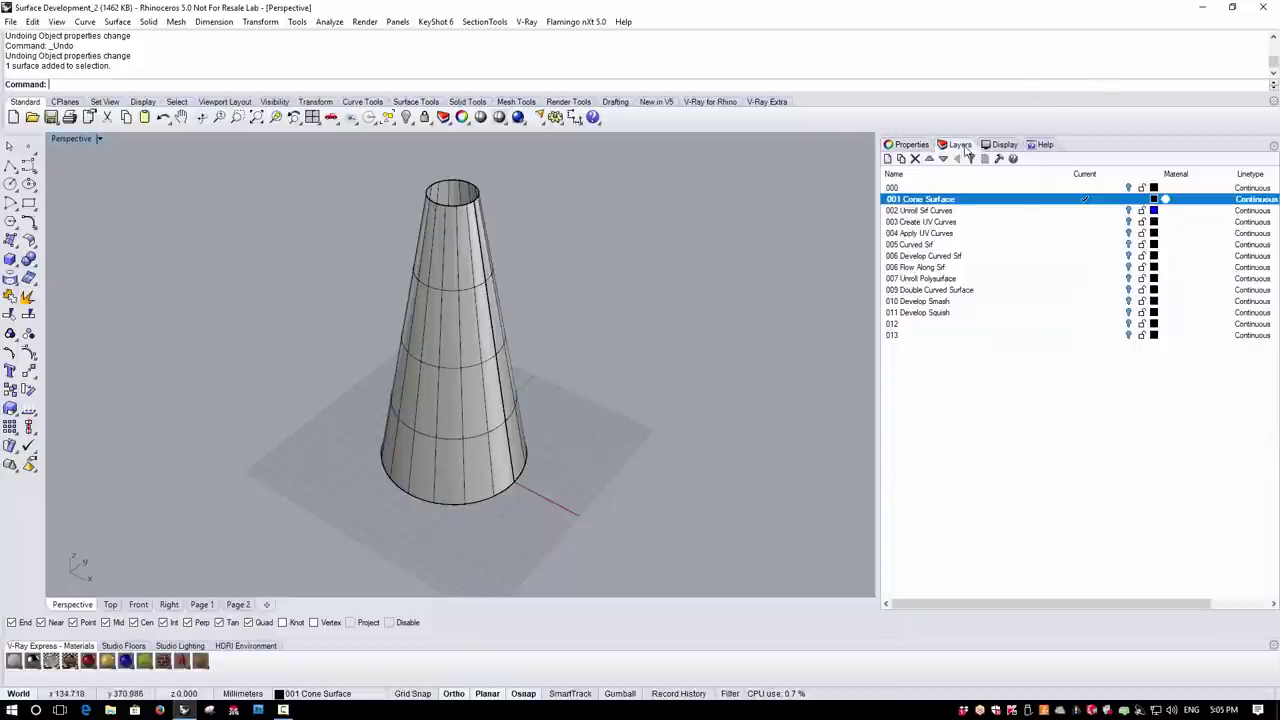
pyautogui.click(1090, 211)
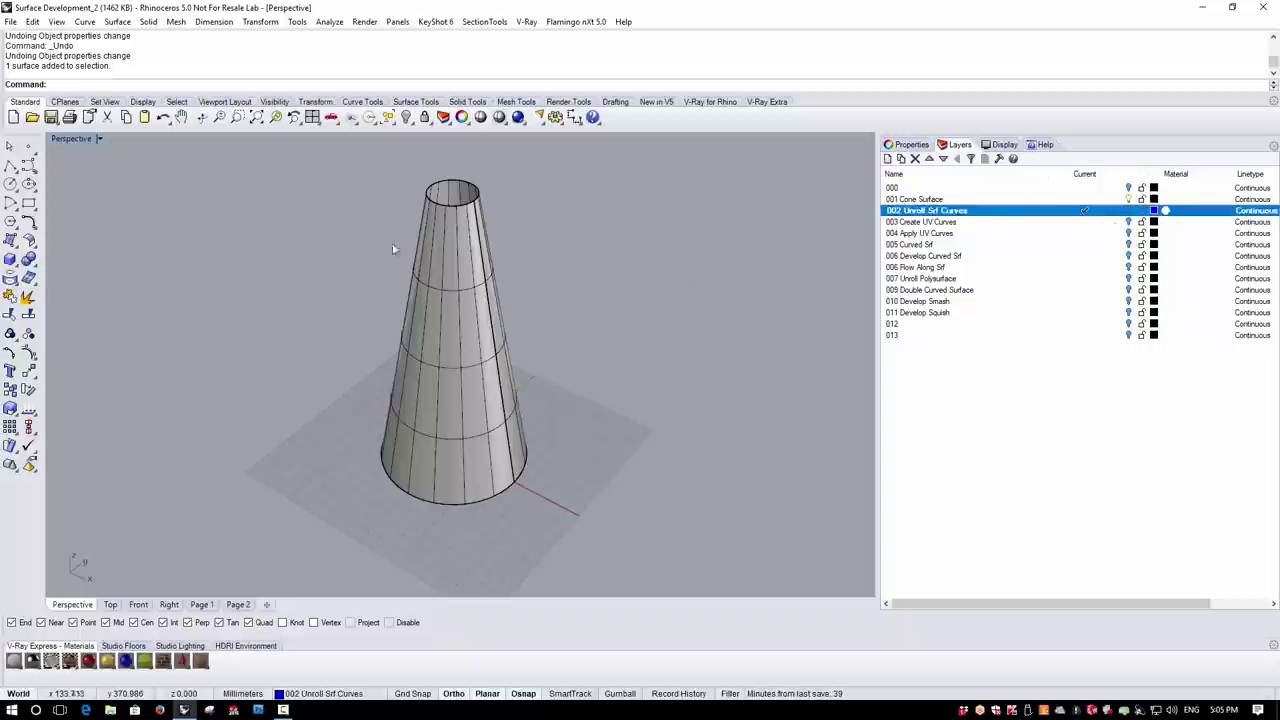
# Extract the cone surface's wireframe as curves on the current layer
pyautogui.click(87, 23)
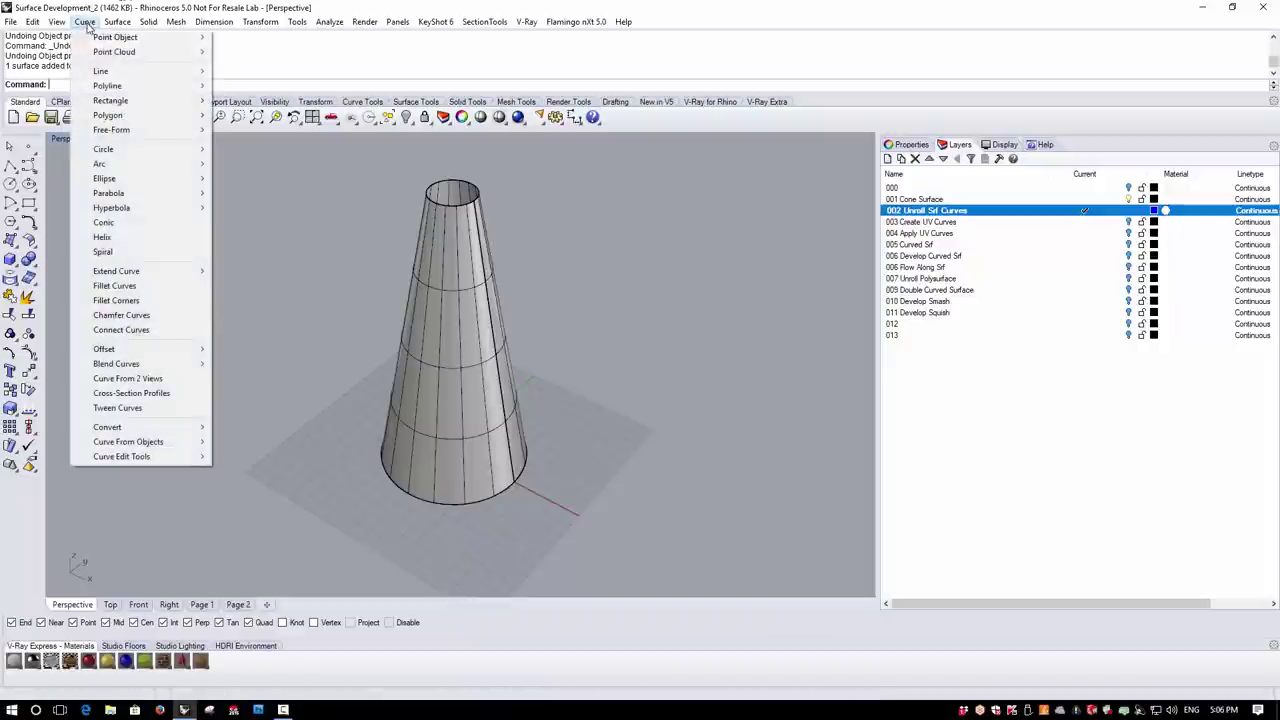
pyautogui.moveTo(134, 446)
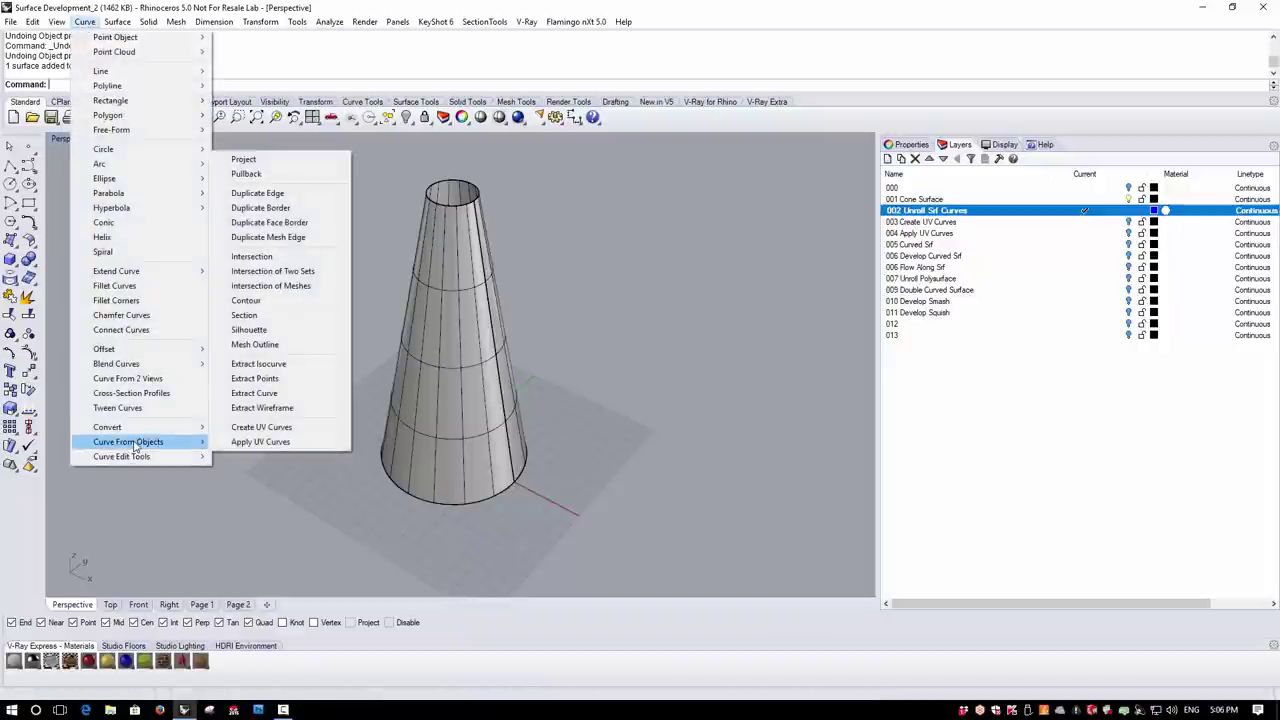
pyautogui.click(263, 409)
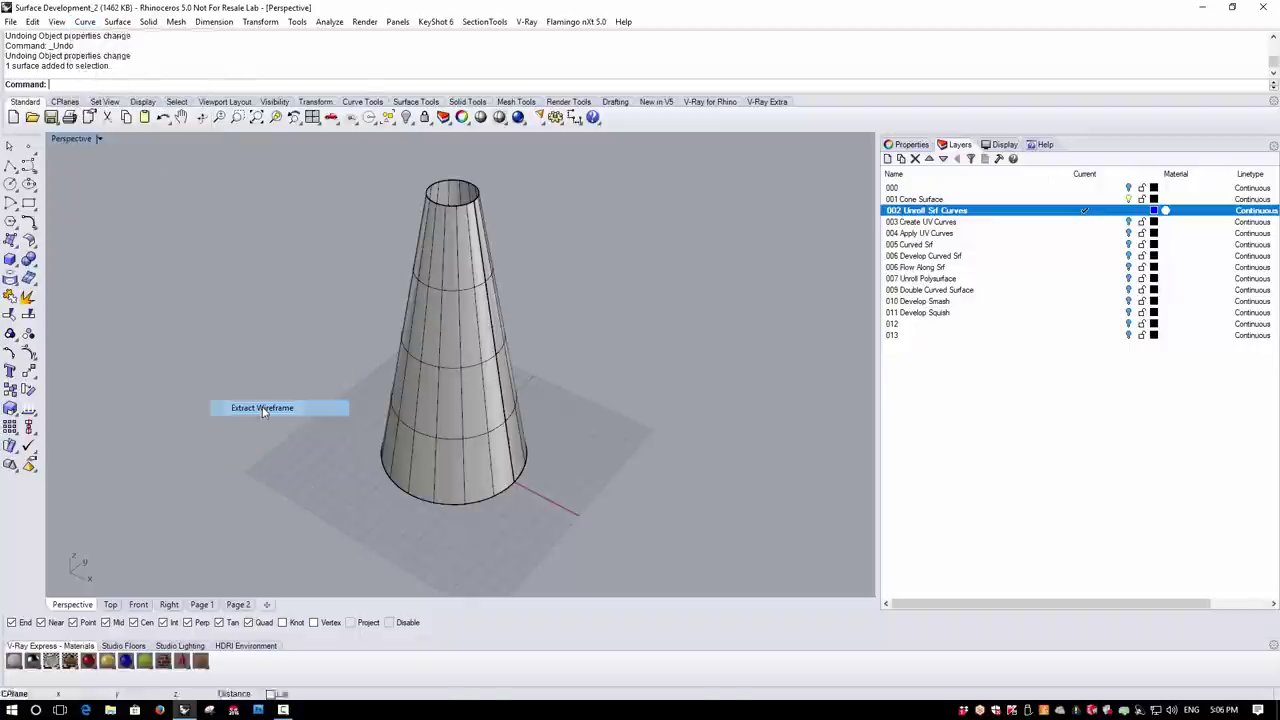
pyautogui.click(455, 408)
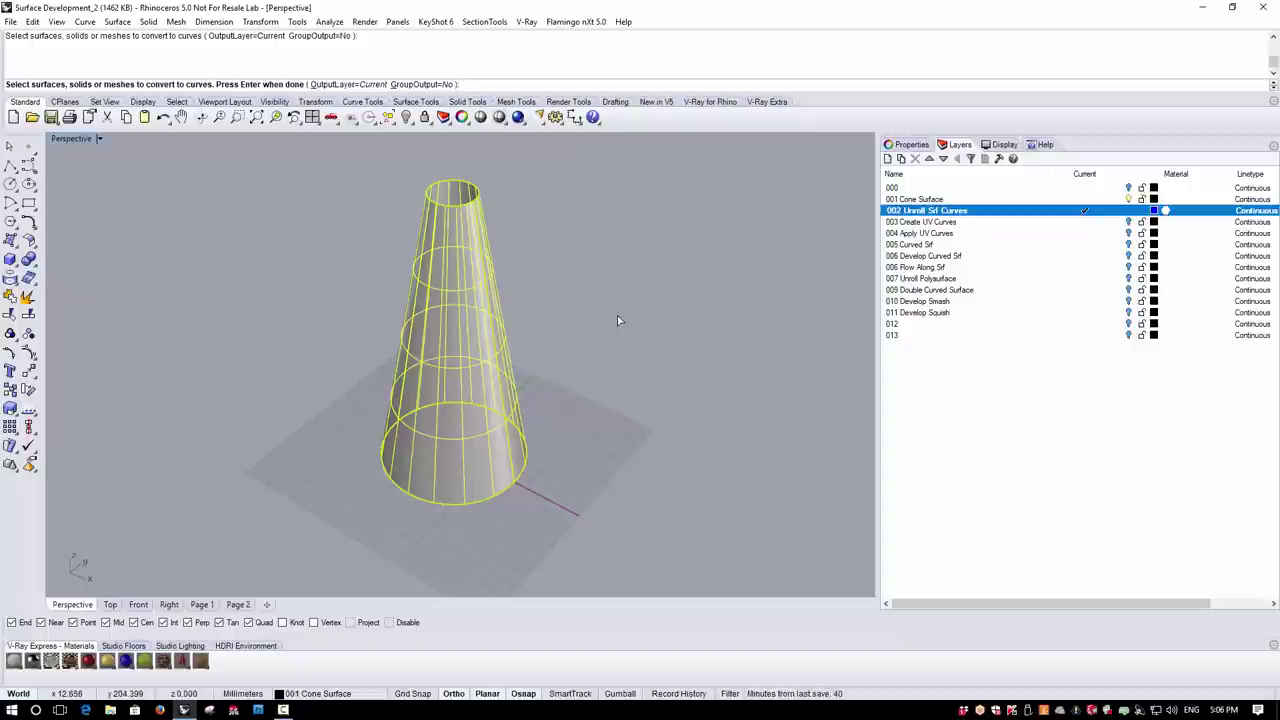
pyautogui.press('Return')
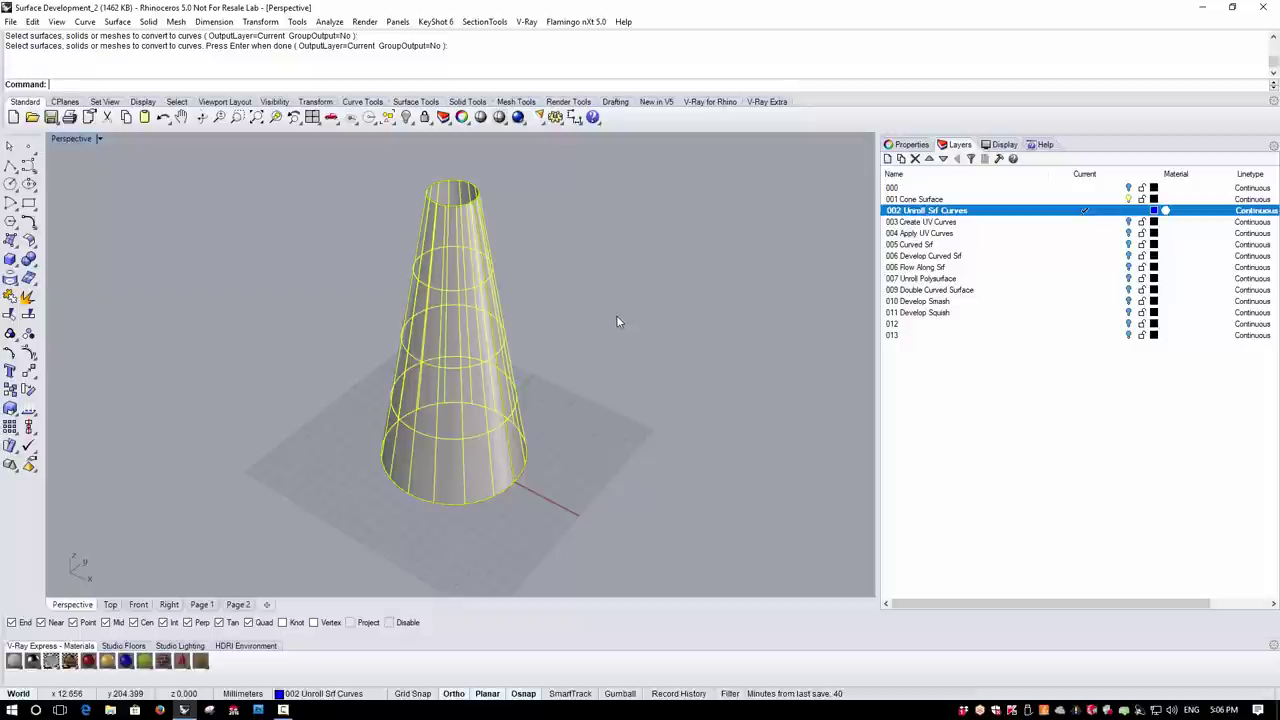
# Turn off the cone surface's isocurve display and lock the 001 Cone Surface layer
pyautogui.click(483, 465)
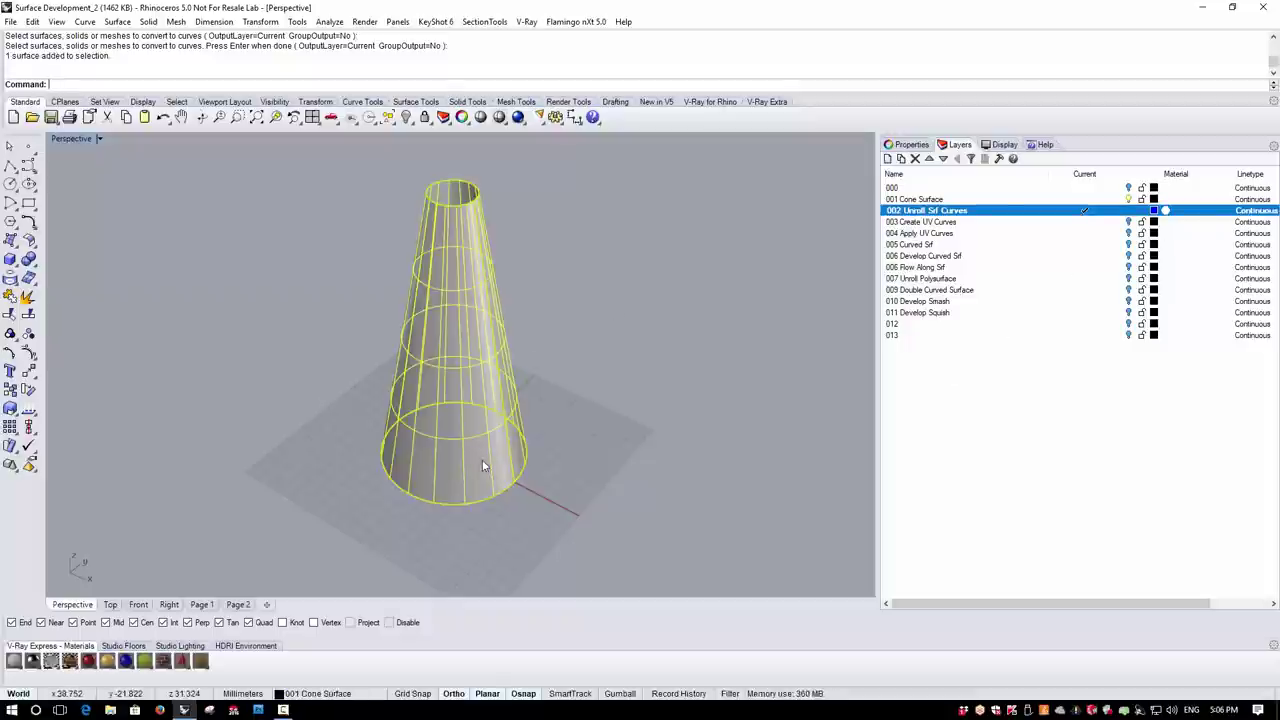
pyautogui.click(908, 145)
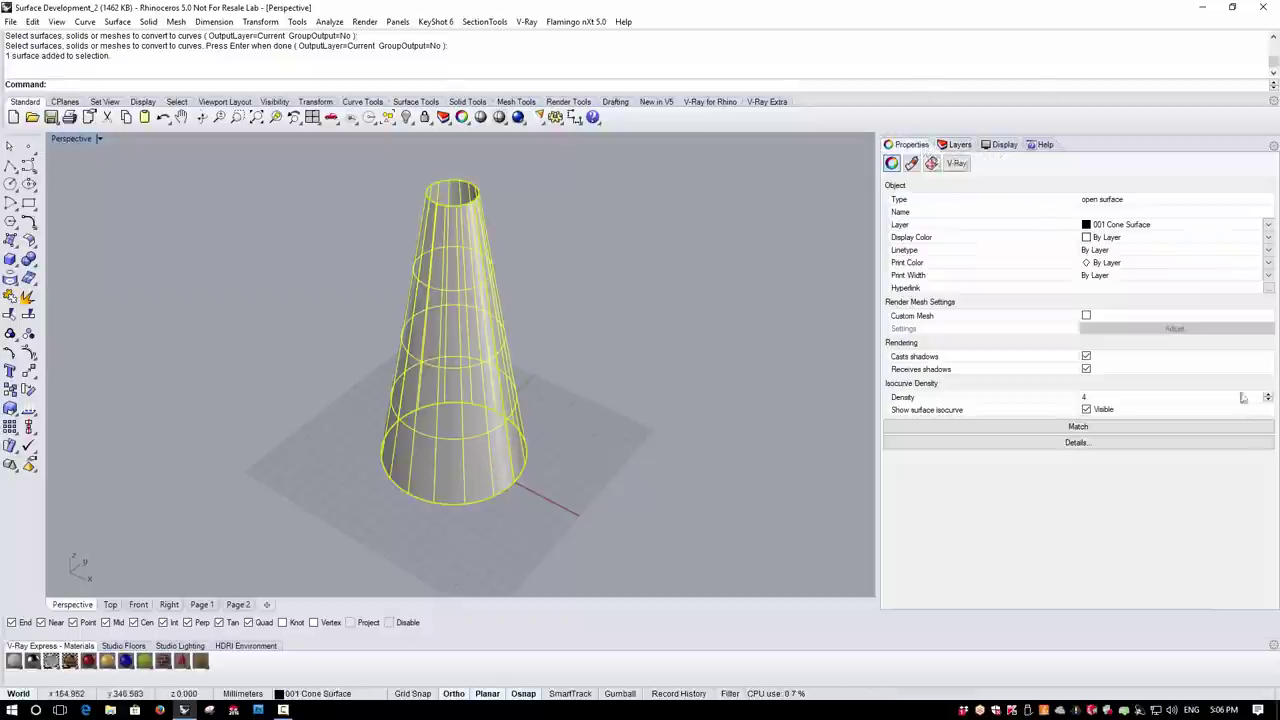
pyautogui.click(1086, 409)
pyautogui.click(679, 391)
pyautogui.moveTo(629, 411); pyautogui.dragTo(566, 394, button='right')
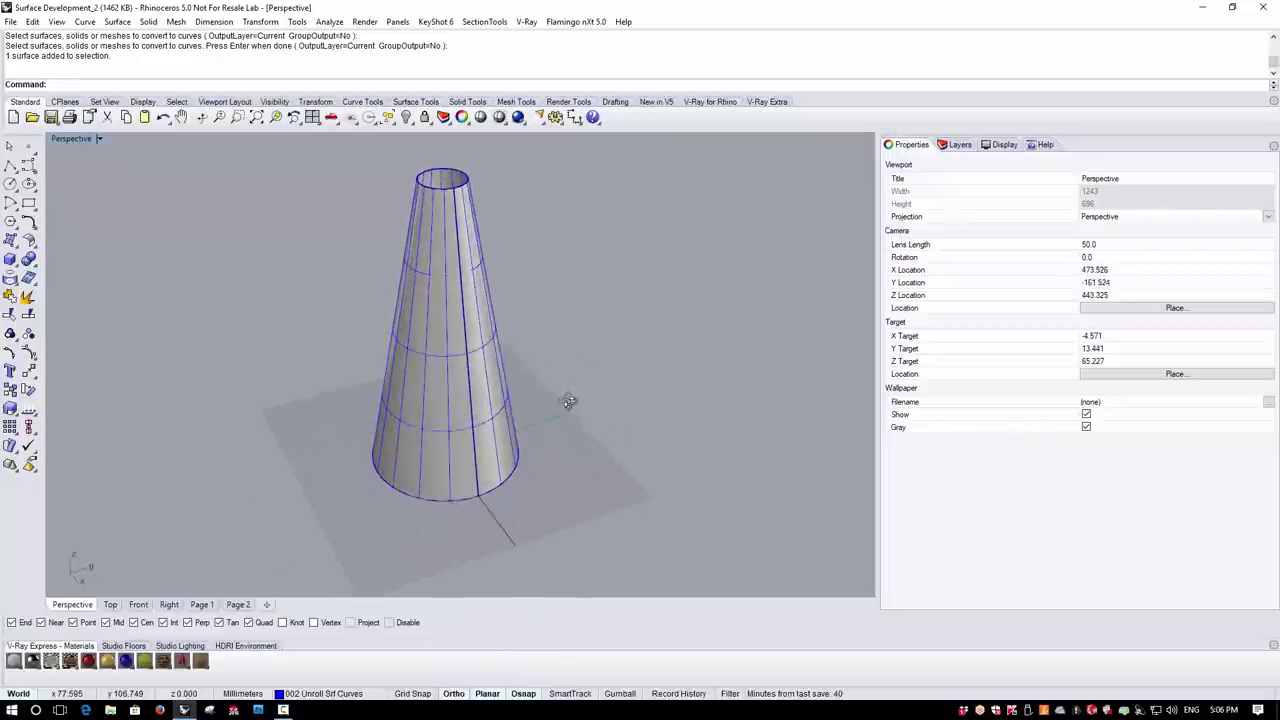
pyautogui.click(955, 144)
pyautogui.click(1140, 200)
# Delete the extracted curves that lie on the cone's top edge, seam and bottom edge
pyautogui.scroll(2, 452, 218)
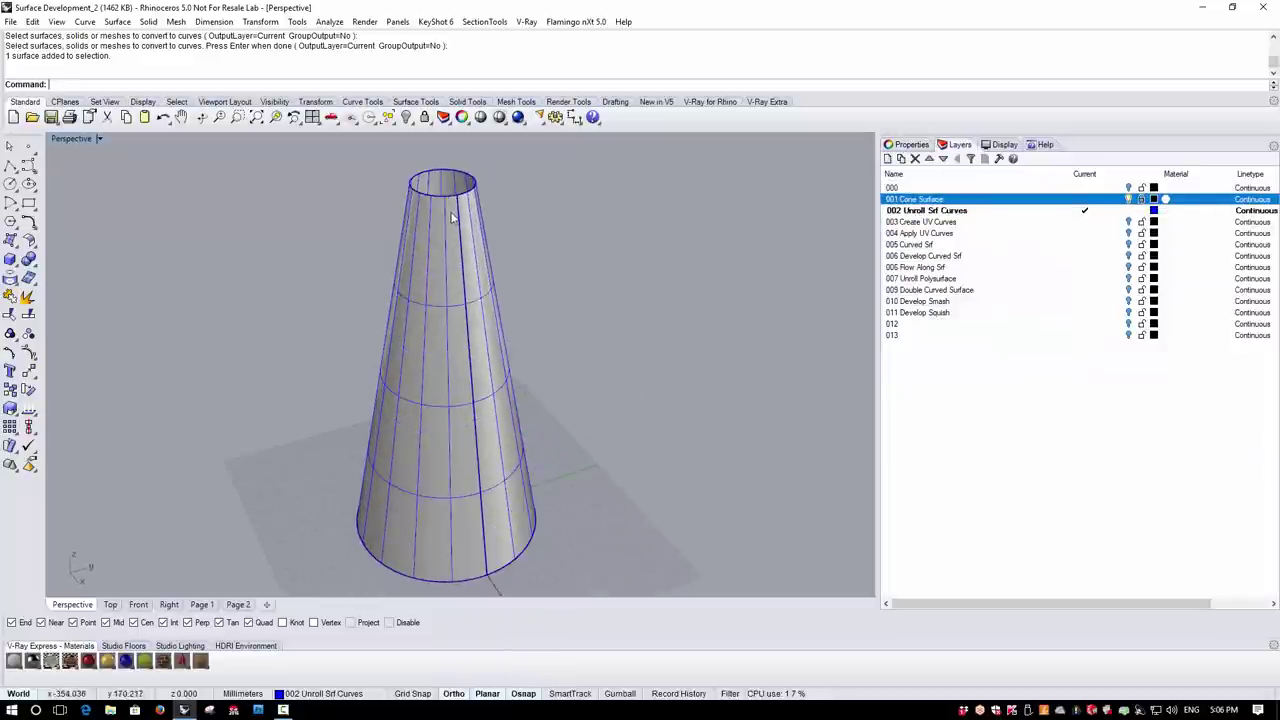
pyautogui.scroll(-2, 522, 190)
pyautogui.click(468, 196)
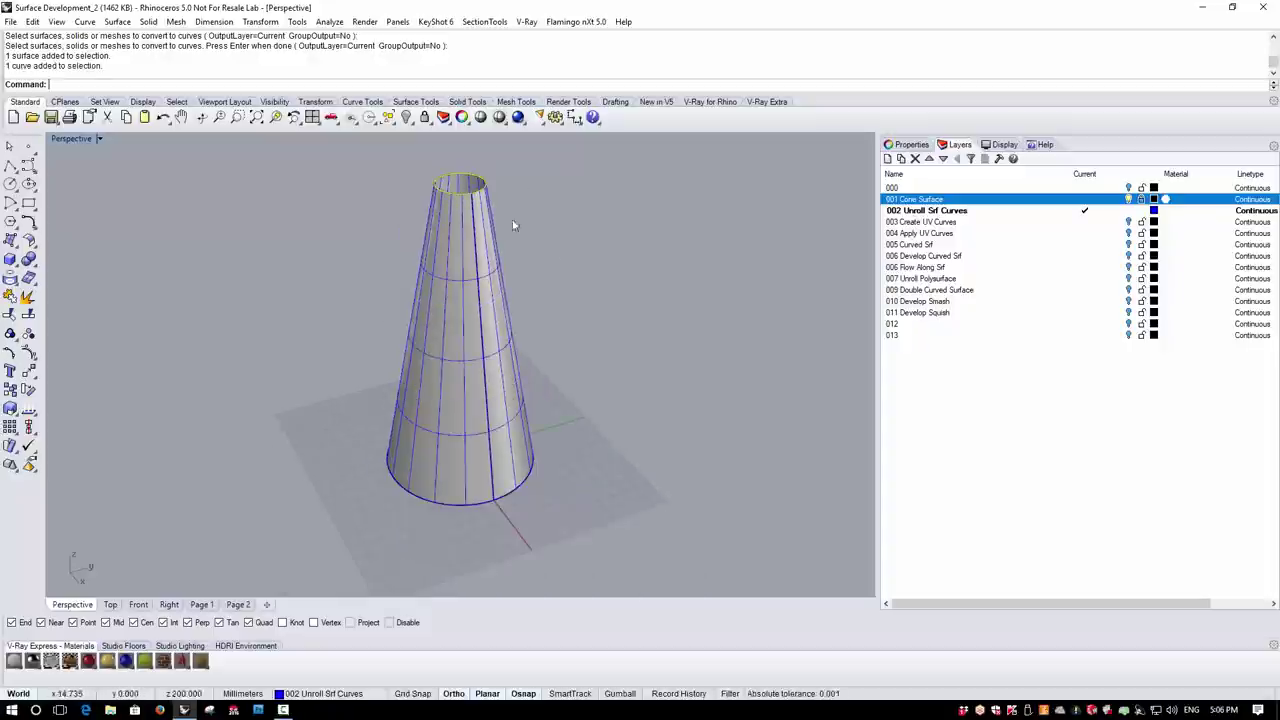
pyautogui.press('Delete')
pyautogui.click(473, 215)
pyautogui.click(488, 440)
pyautogui.press('Delete')
pyautogui.click(491, 504)
pyautogui.press('Delete')
# Delete alternate extracted vertical curves around the cone to leave wider spacing between them
pyautogui.moveTo(591, 503); pyautogui.dragTo(456, 461, button='right')
pyautogui.moveTo(575, 488); pyautogui.dragTo(470, 467, button='right')
pyautogui.click(470, 467)
pyautogui.press('Delete')
pyautogui.moveTo(555, 482); pyautogui.dragTo(435, 352, button='right')
pyautogui.click(447, 463)
pyautogui.press('Delete')
pyautogui.click(503, 474)
pyautogui.press('Delete')
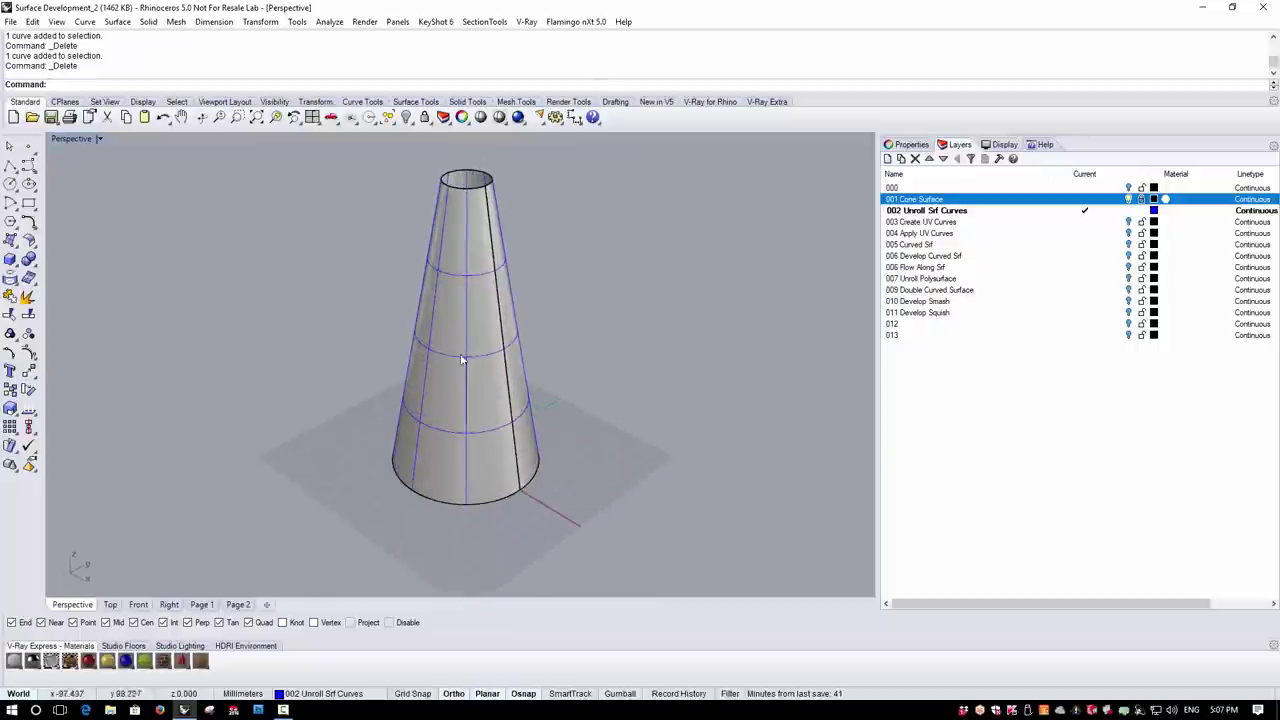
pyautogui.moveTo(383, 416); pyautogui.dragTo(410, 445, button='right')
pyautogui.scroll(3, 478, 461)
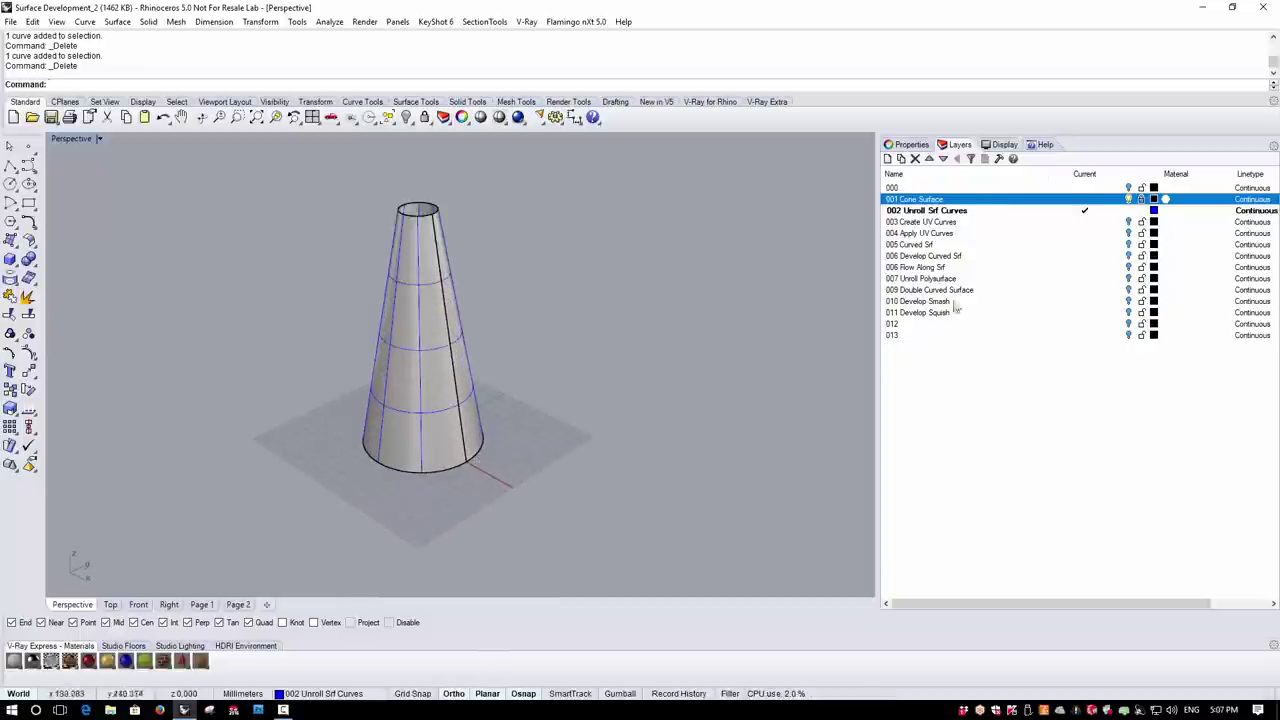
pyautogui.moveTo(468, 300); pyautogui.dragTo(633, 339, button='right')
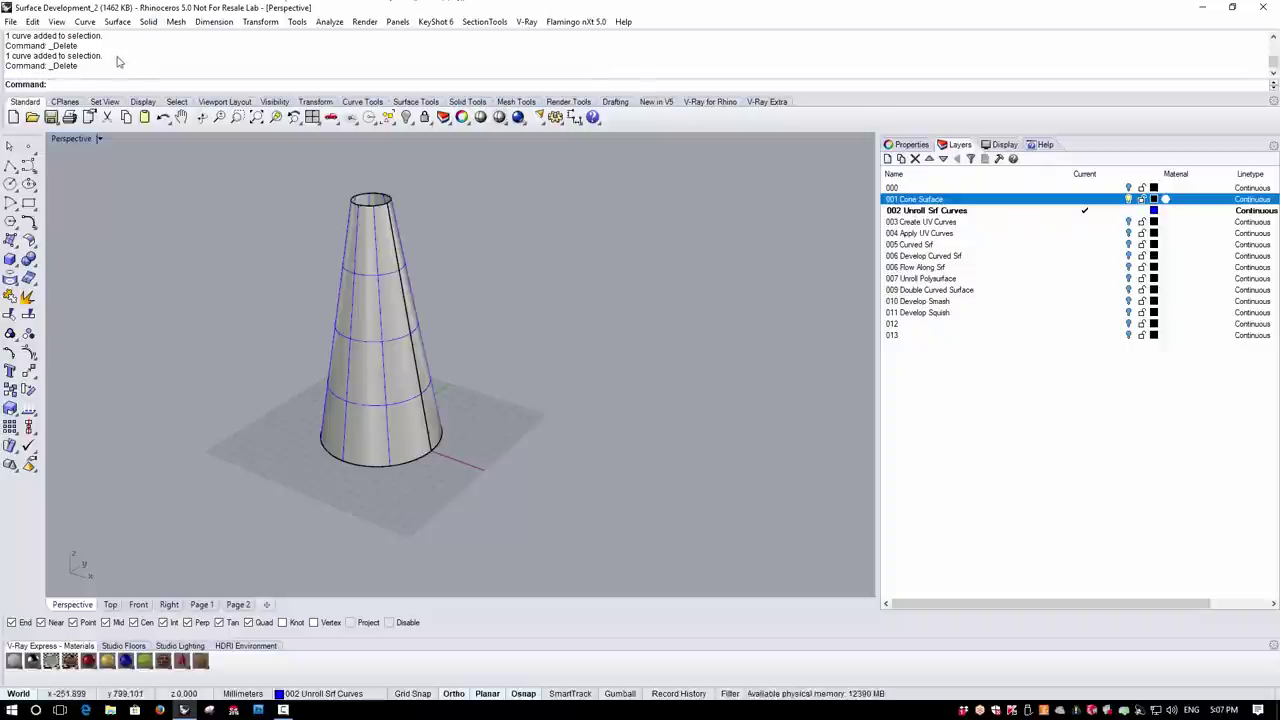
pyautogui.click(117, 22)
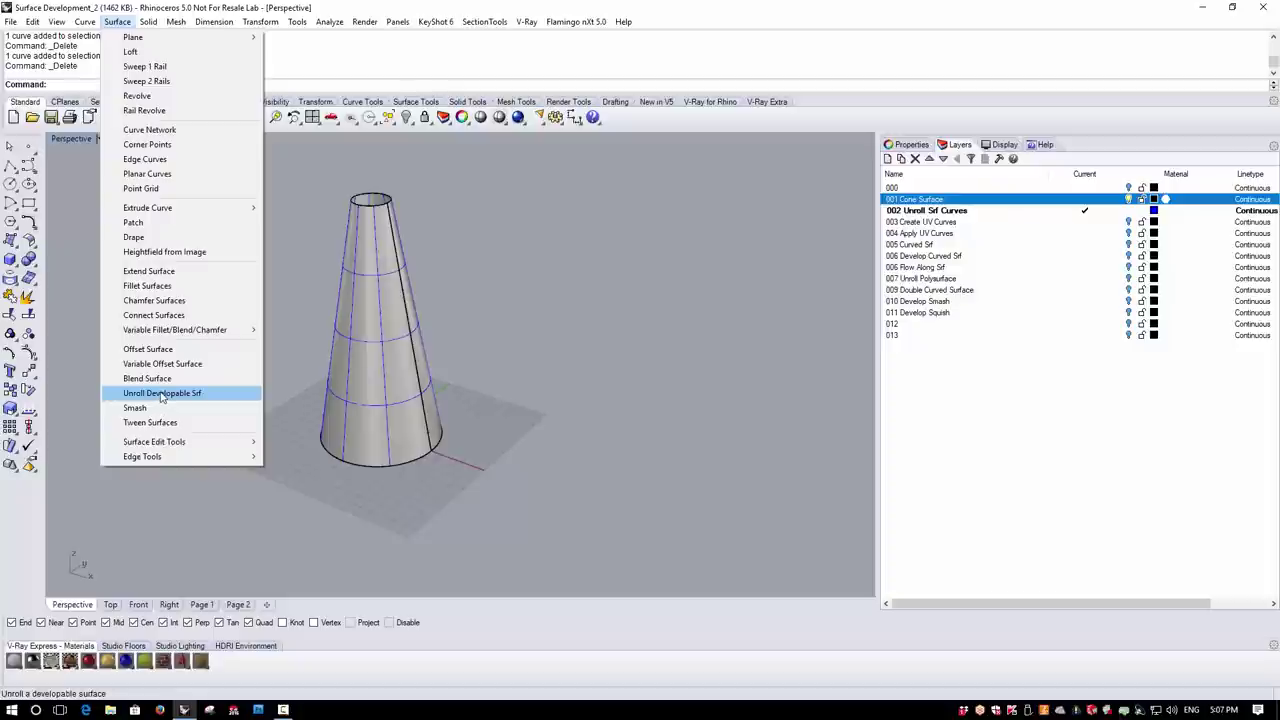
pyautogui.click(119, 22)
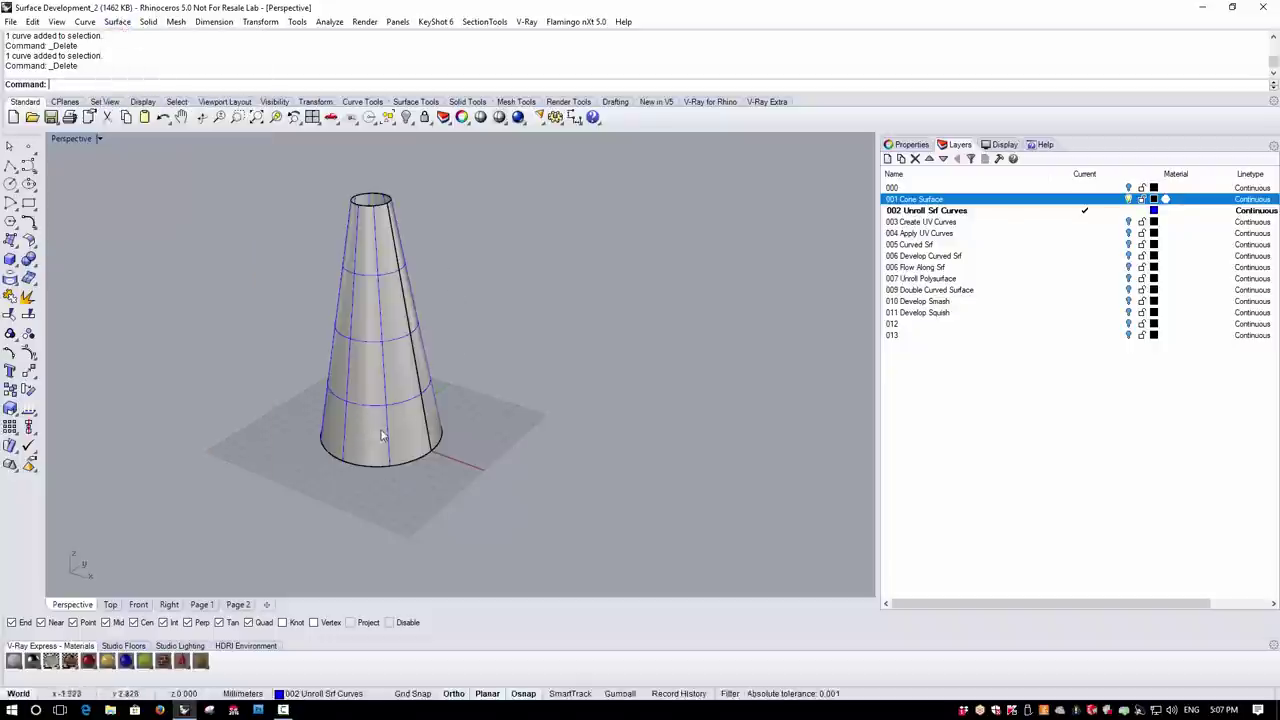
# Move the cone surface together with its extracted curves off the grid in the negative Y direction
pyautogui.scroll(-3, 428, 449)
pyautogui.moveTo(517, 357); pyautogui.dragTo(346, 179, button='right')
pyautogui.moveTo(346, 186); pyautogui.dragTo(540, 415)
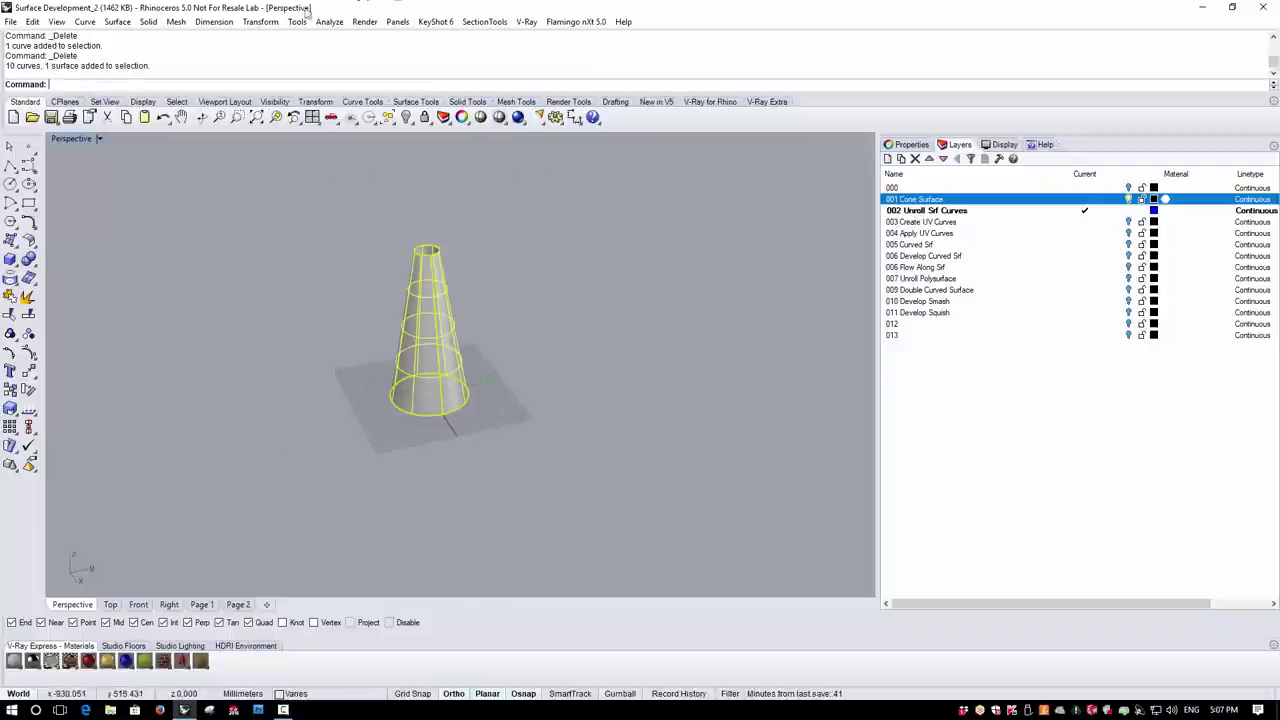
pyautogui.click(262, 22)
pyautogui.click(271, 37)
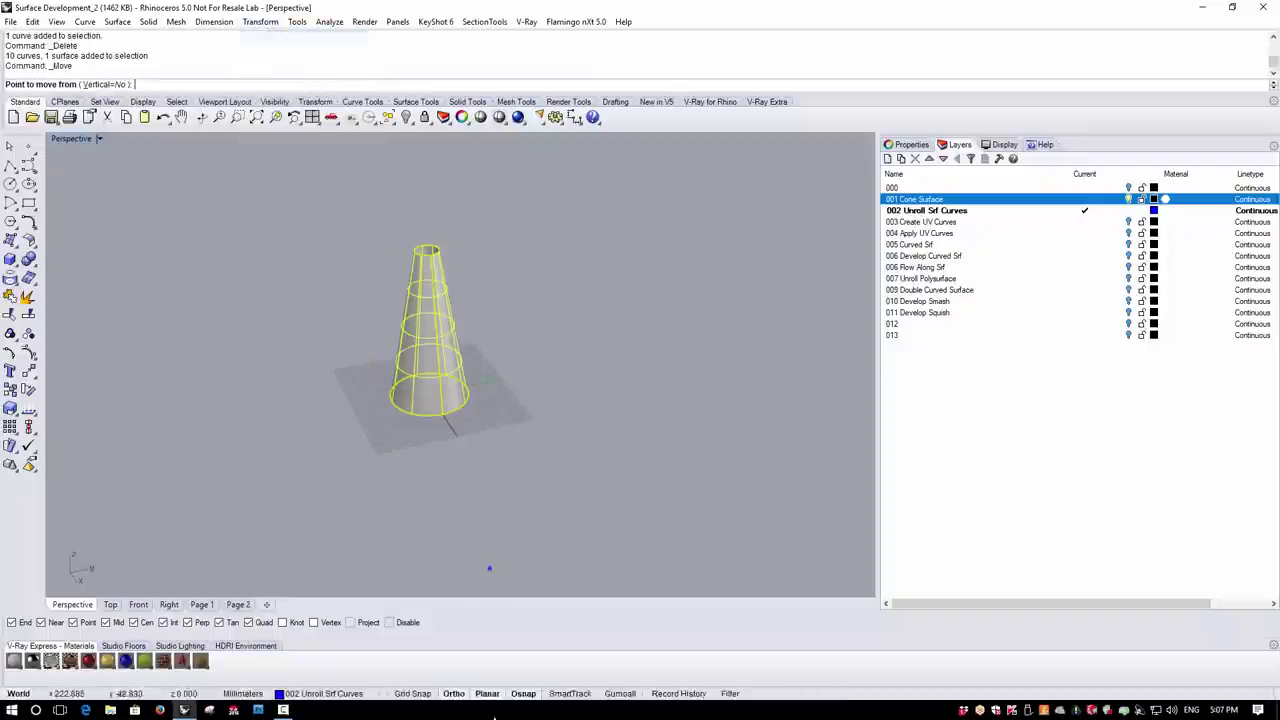
pyautogui.click(500, 490)
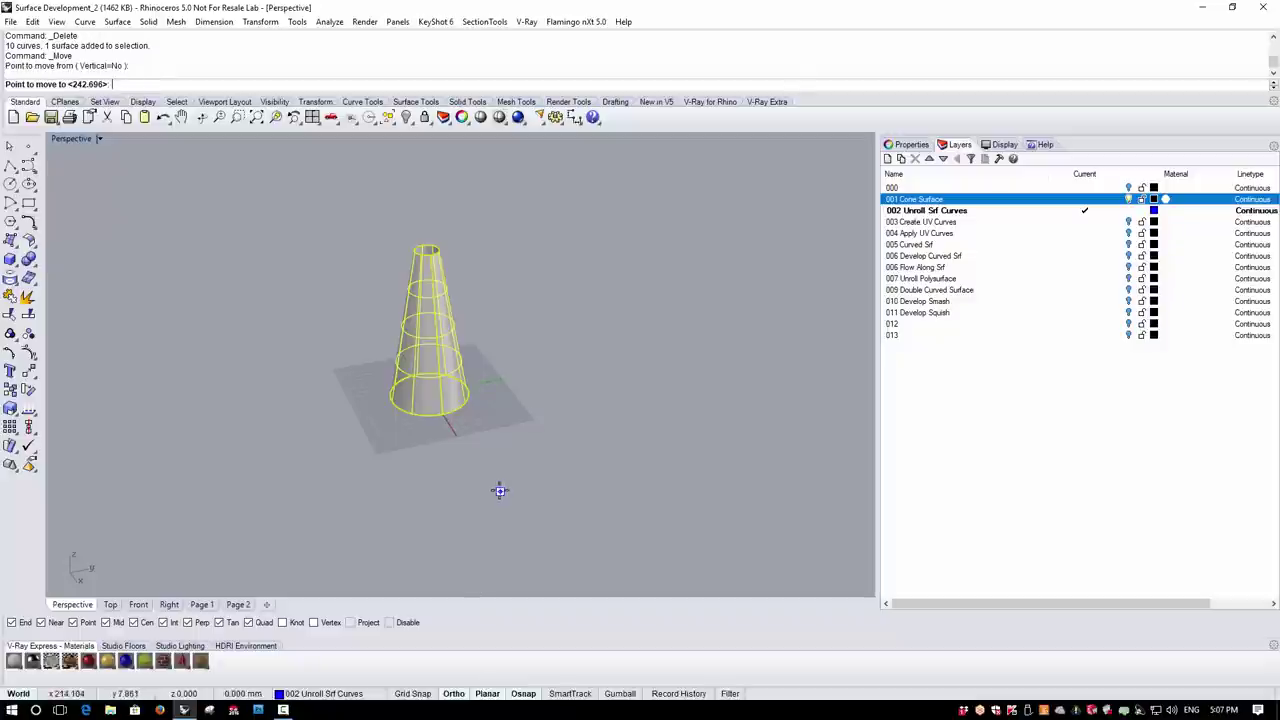
pyautogui.click(361, 518)
pyautogui.press('Escape')
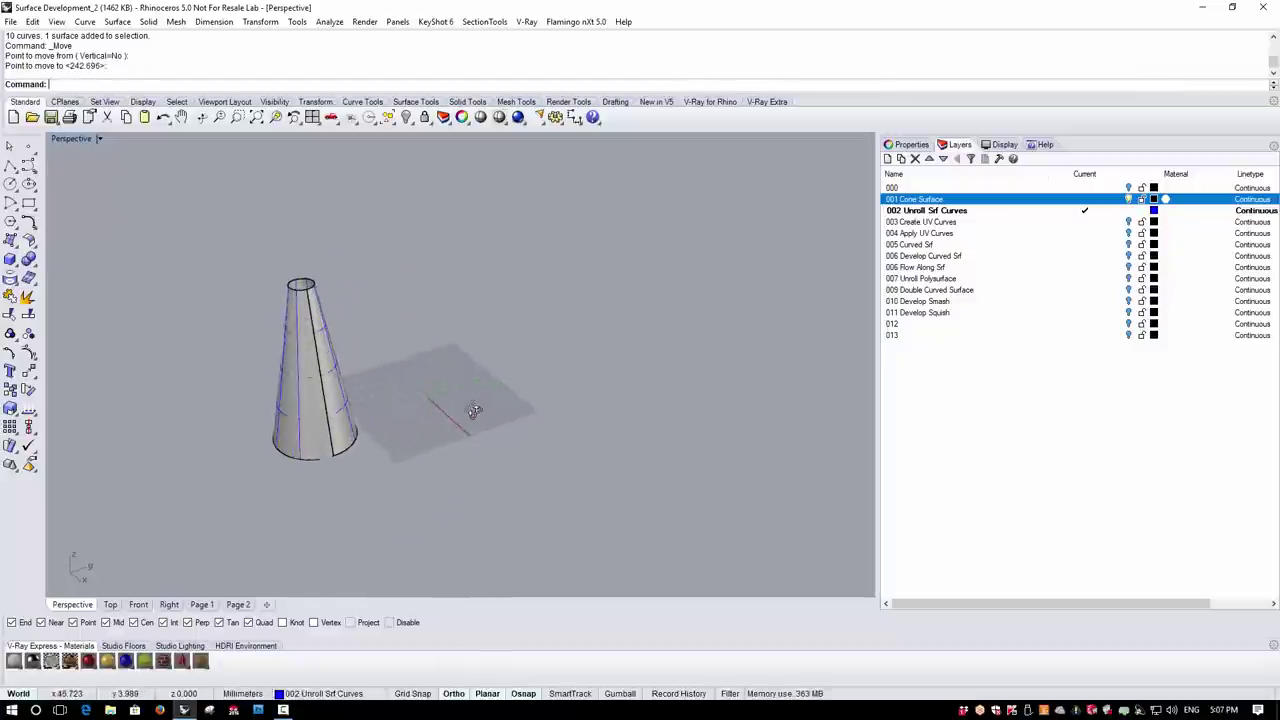
# Unroll the developable cone surface together with its extracted curves, restricting the selection filter to curves when picking them
pyautogui.scroll(2, 380, 430)
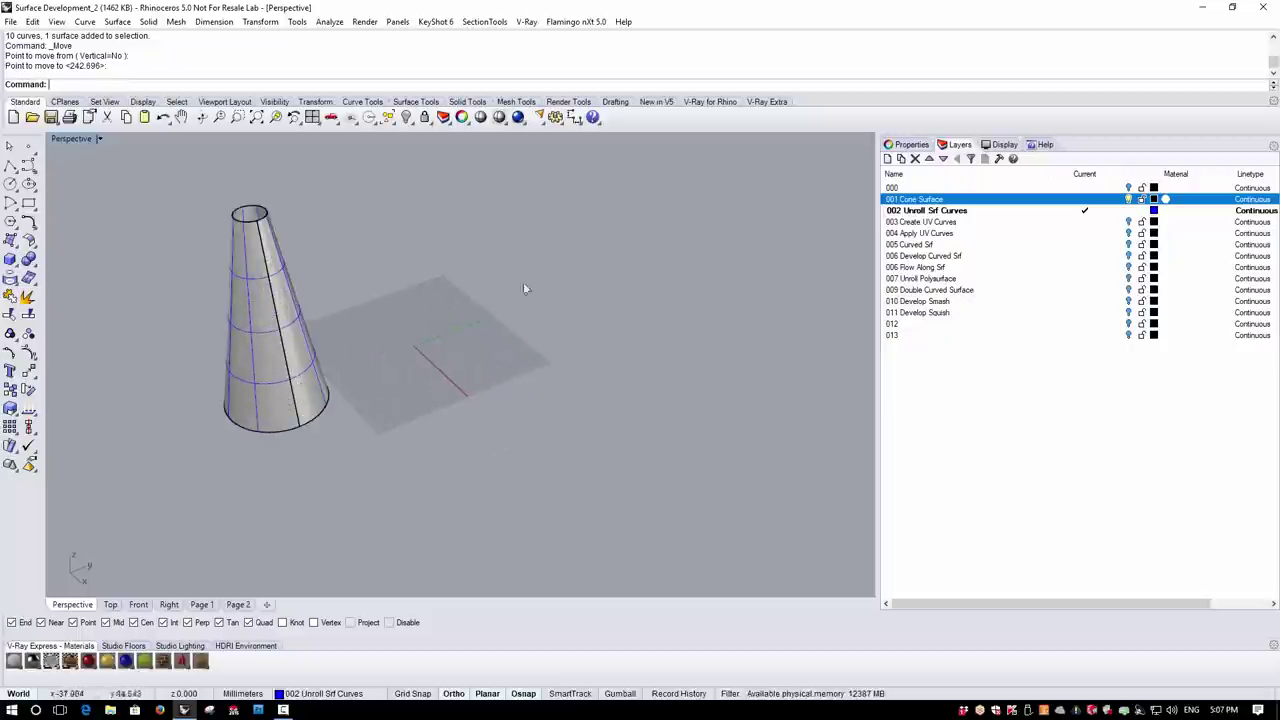
pyautogui.scroll(-3, 431, 398)
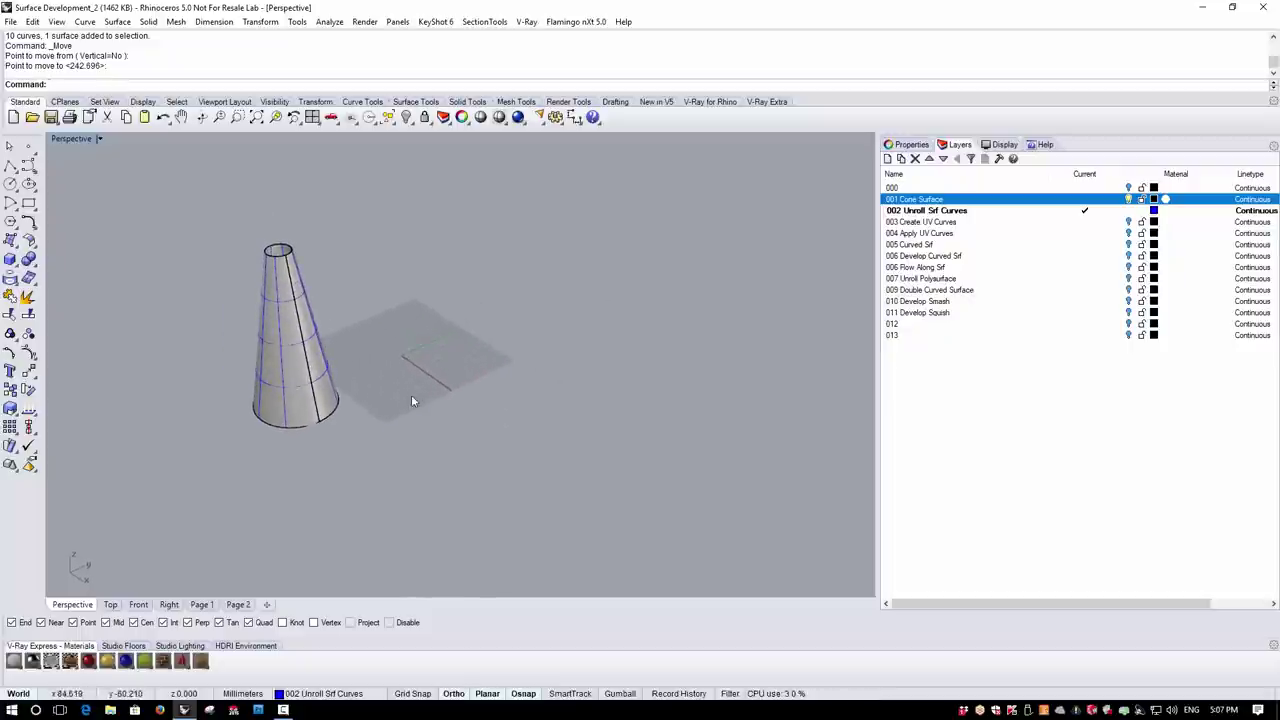
pyautogui.scroll(1, 390, 397)
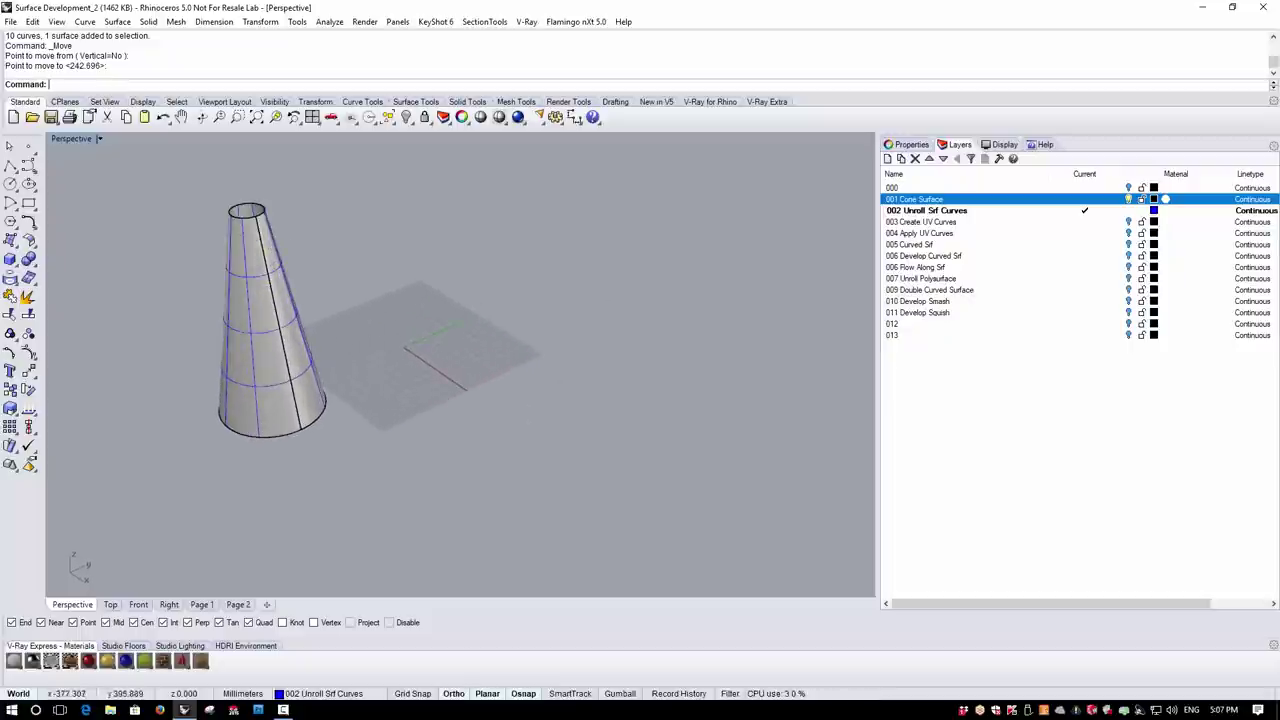
pyautogui.click(117, 22)
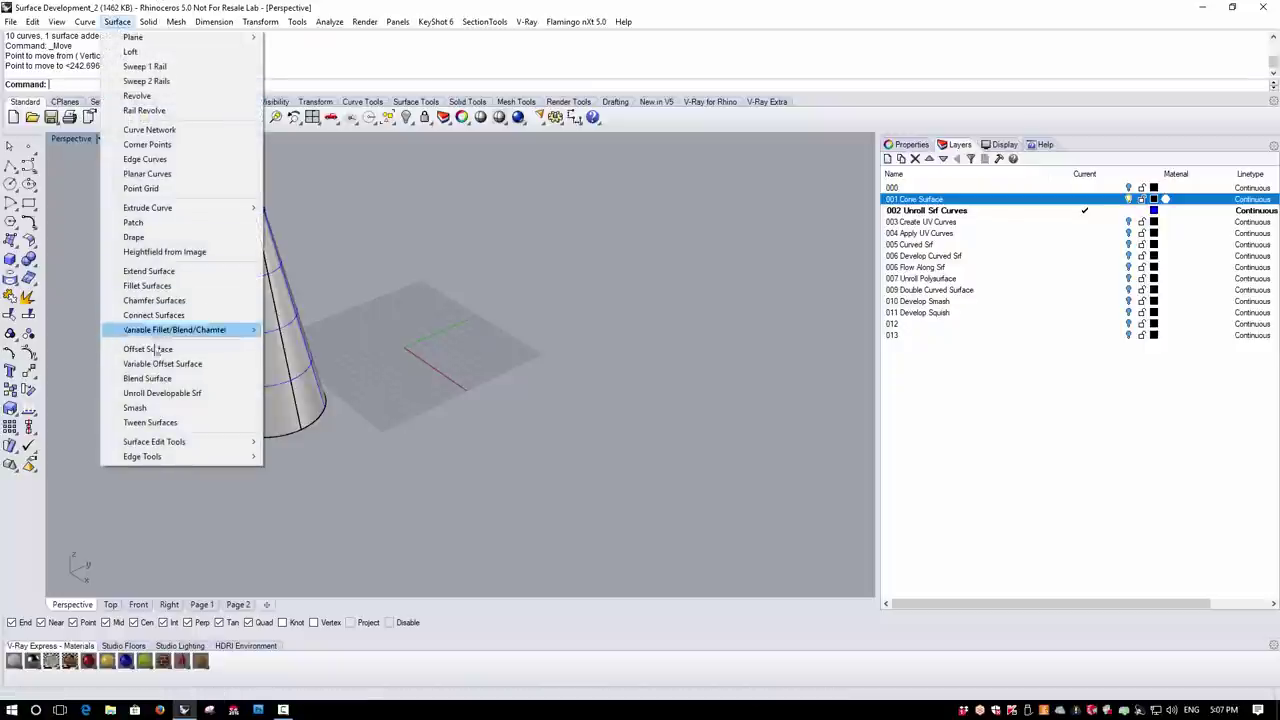
pyautogui.click(160, 394)
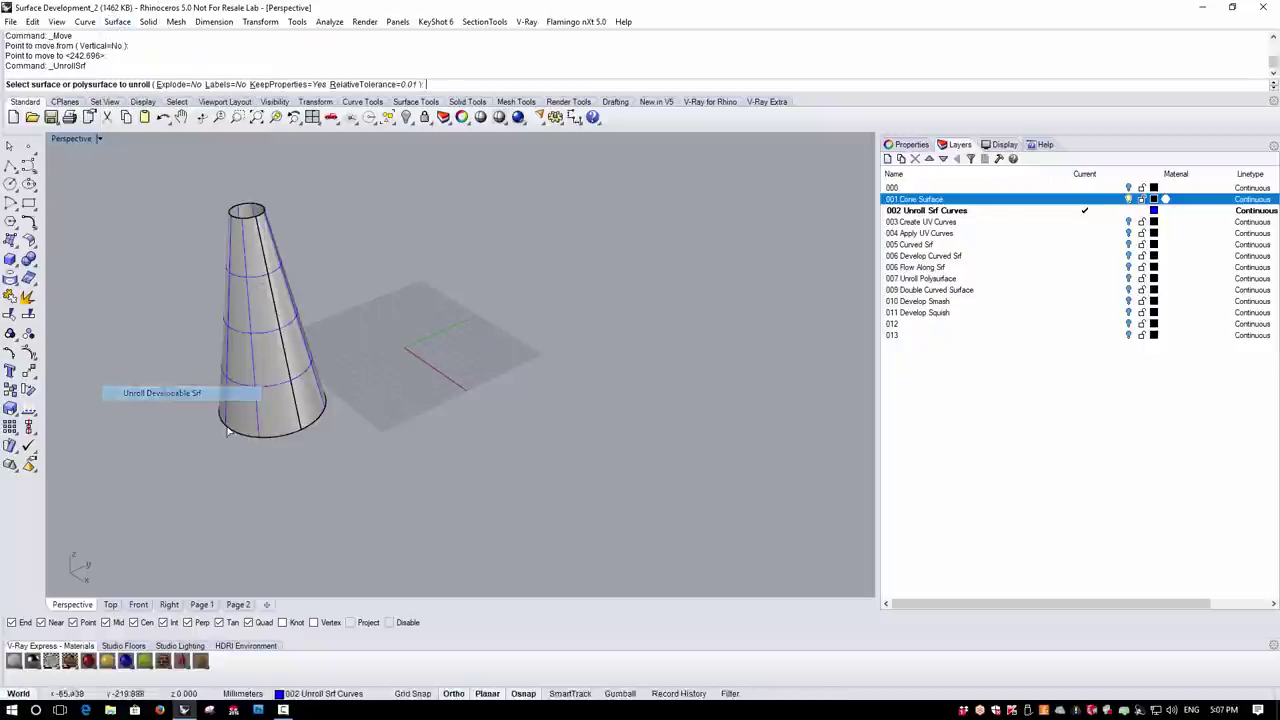
pyautogui.click(280, 413)
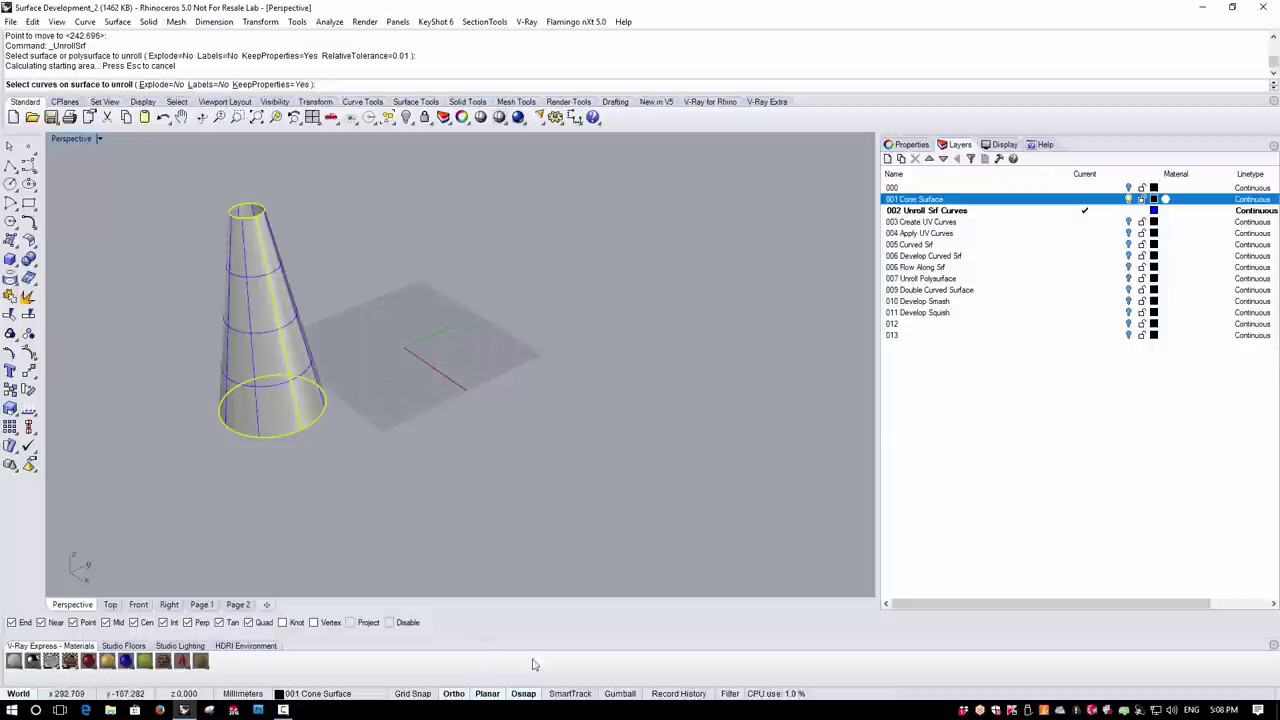
pyautogui.click(731, 694)
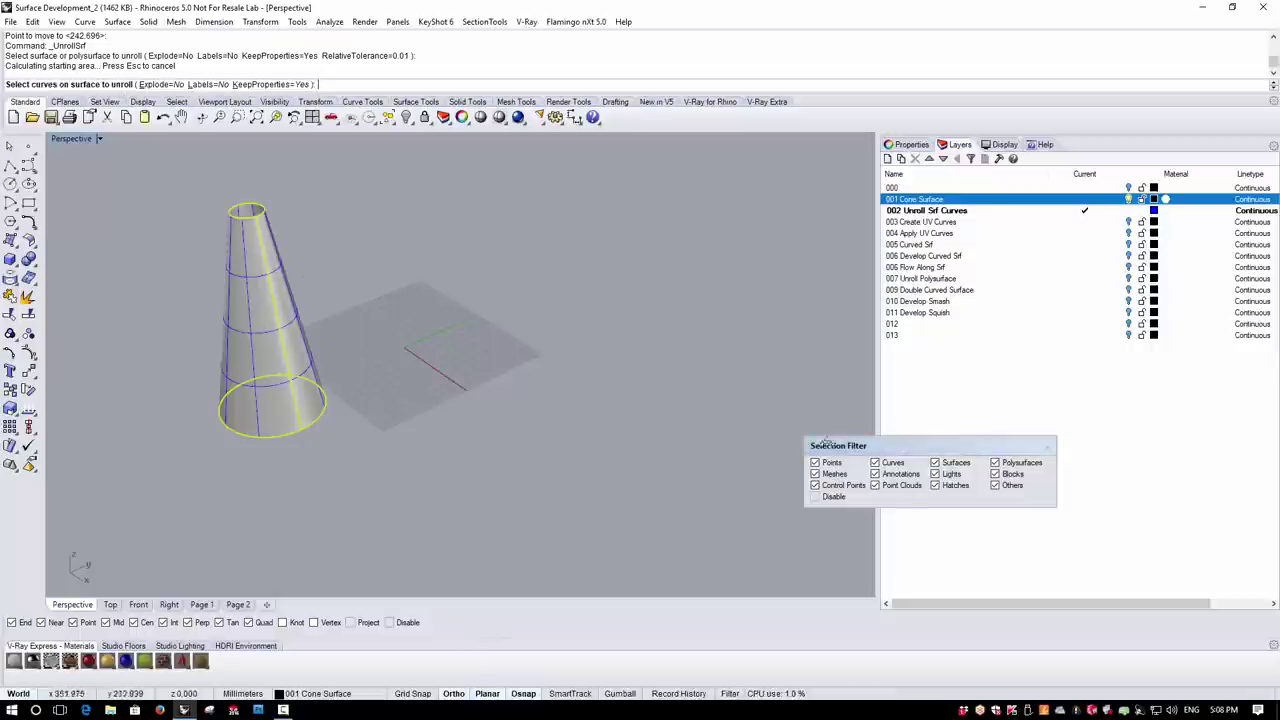
pyautogui.rightClick(876, 464)
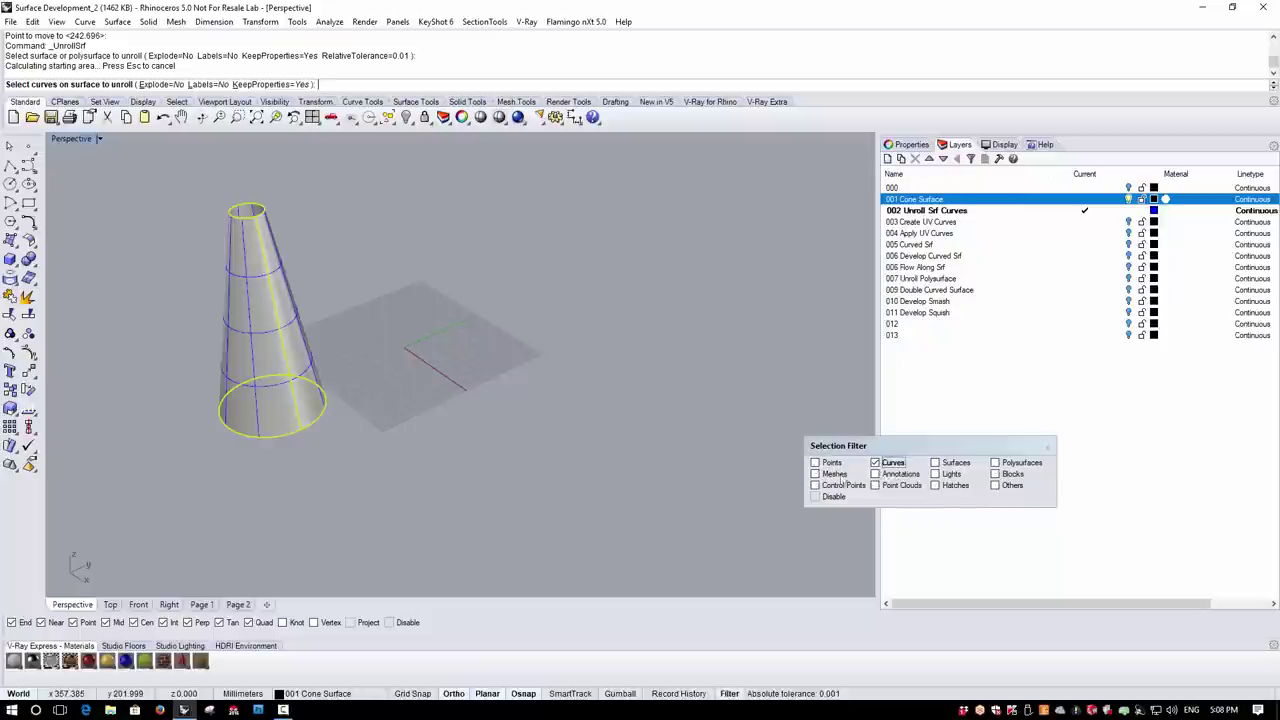
pyautogui.moveTo(172, 188); pyautogui.dragTo(386, 456)
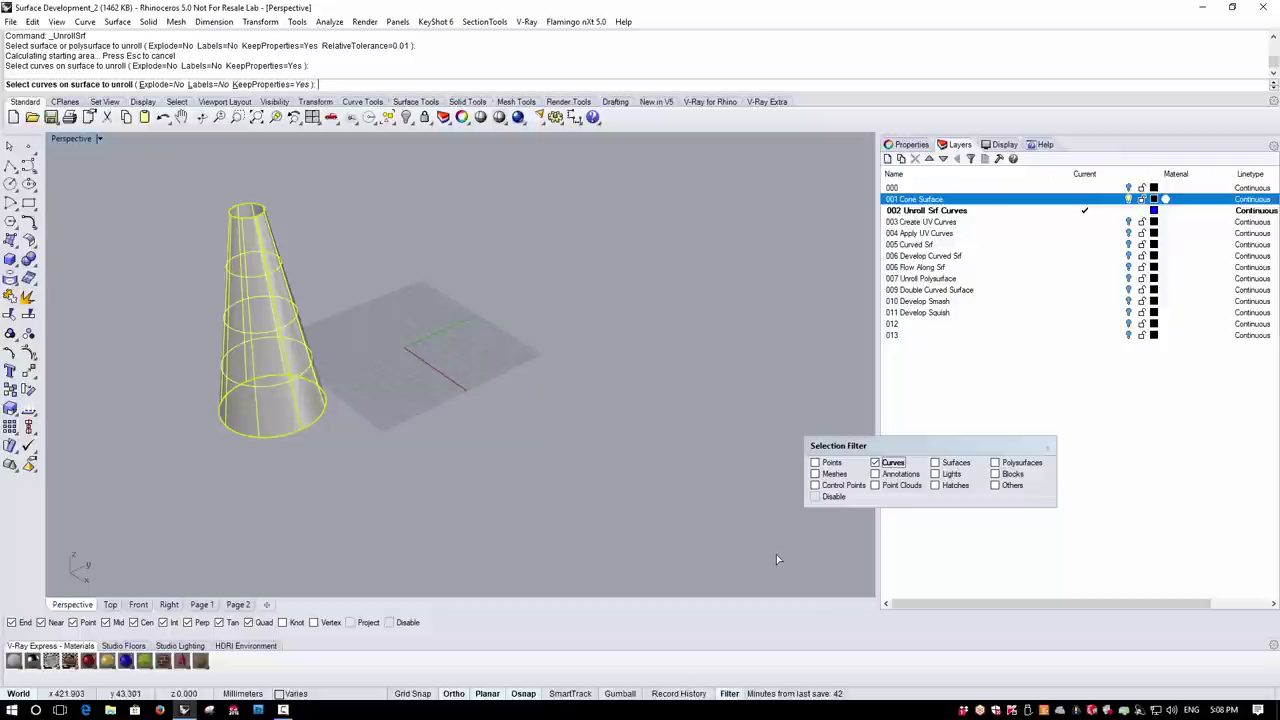
pyautogui.press('Return')
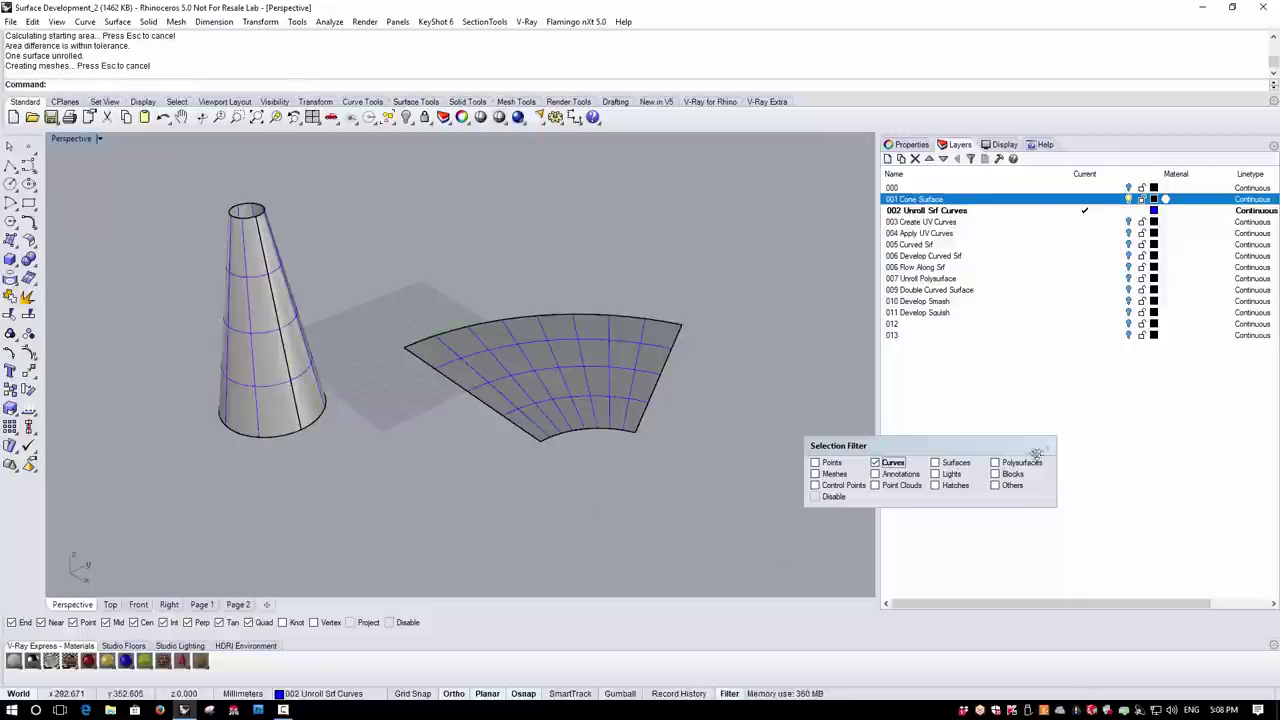
# Re-enable all object types in the selection filter and close the filter
pyautogui.rightClick(875, 462)
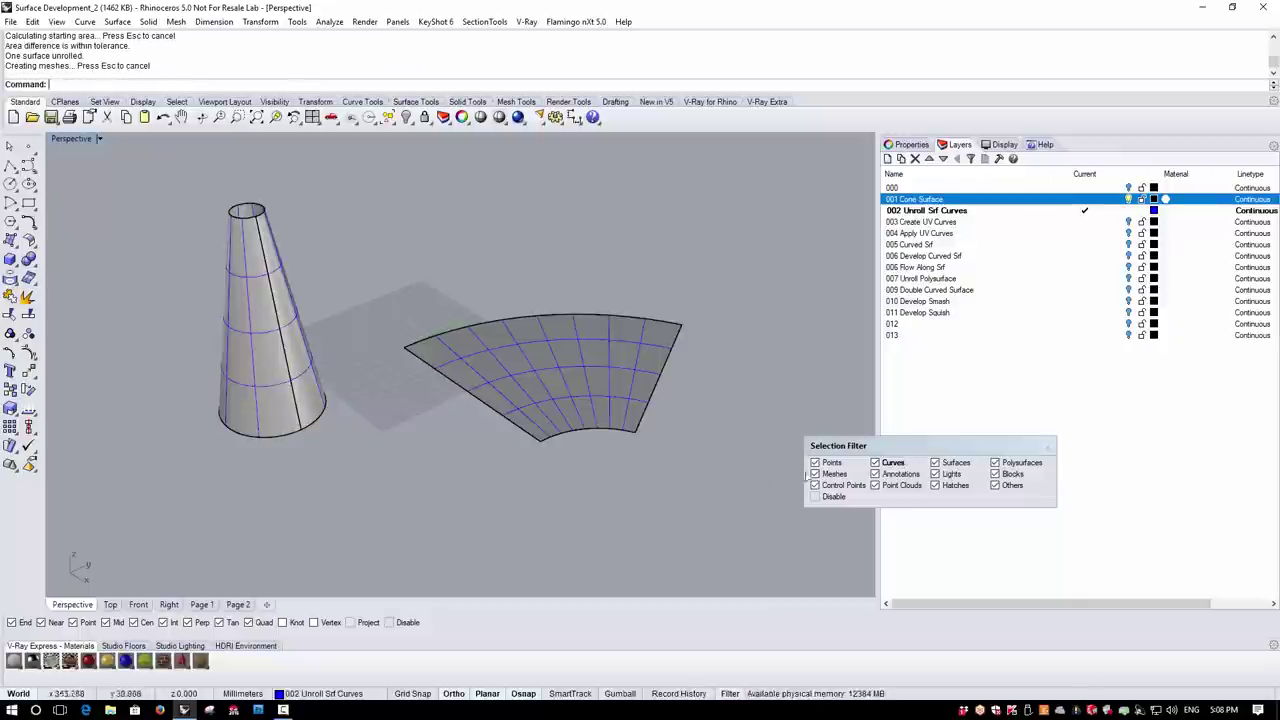
pyautogui.click(1048, 450)
pyautogui.moveTo(640, 460); pyautogui.dragTo(466, 346, button='right')
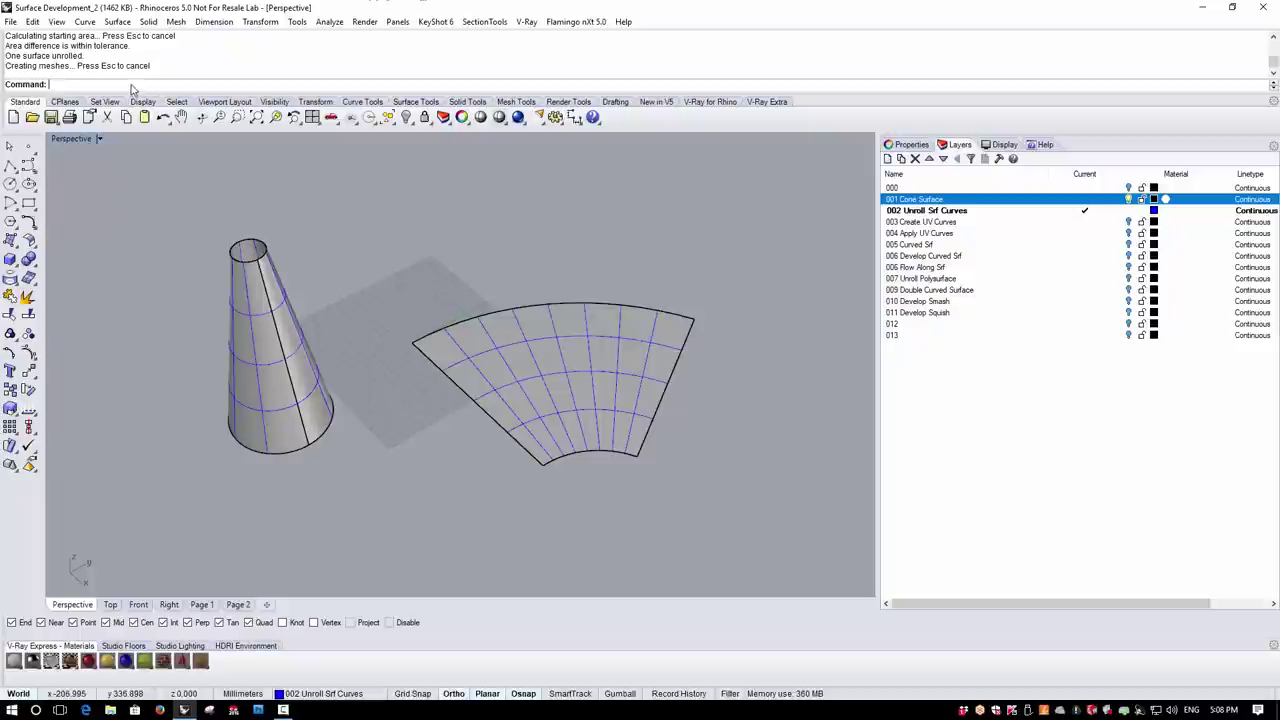
# Measure the length of the cone's top edge and of the matching short arc on the unrolled surface
pyautogui.click(329, 21)
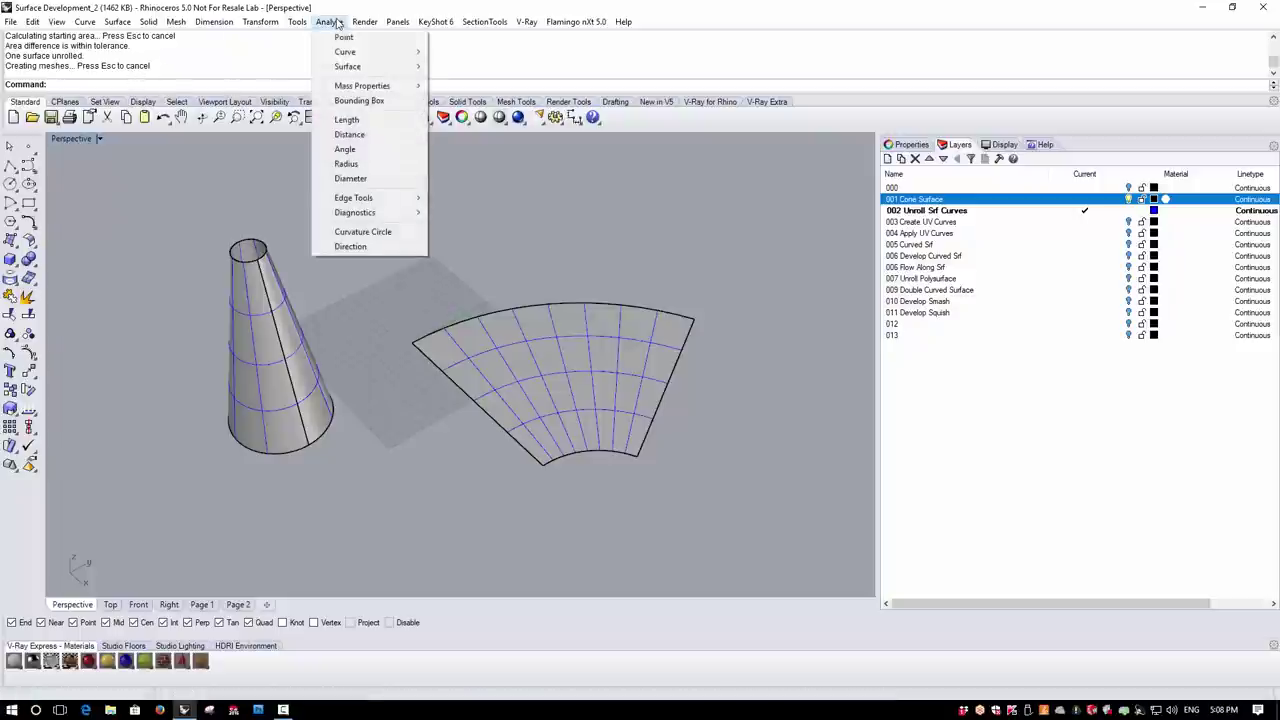
pyautogui.click(346, 119)
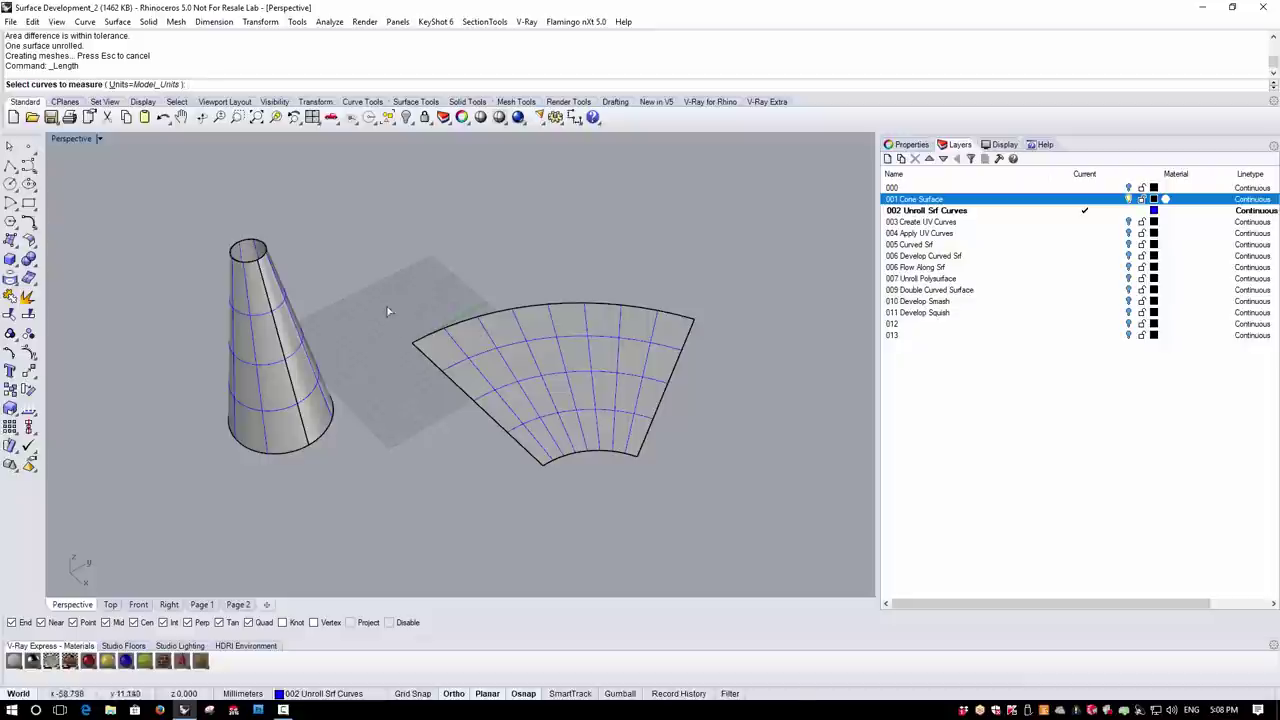
pyautogui.click(255, 246)
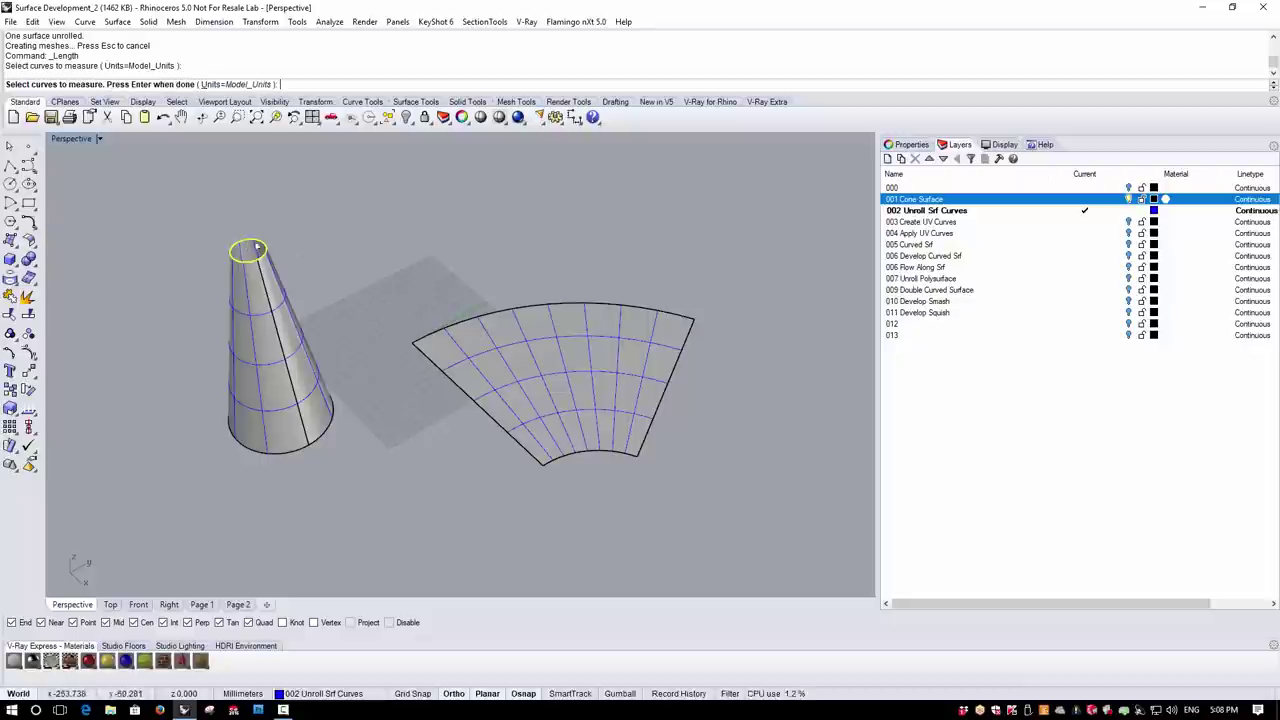
pyautogui.rightClick(338, 235)
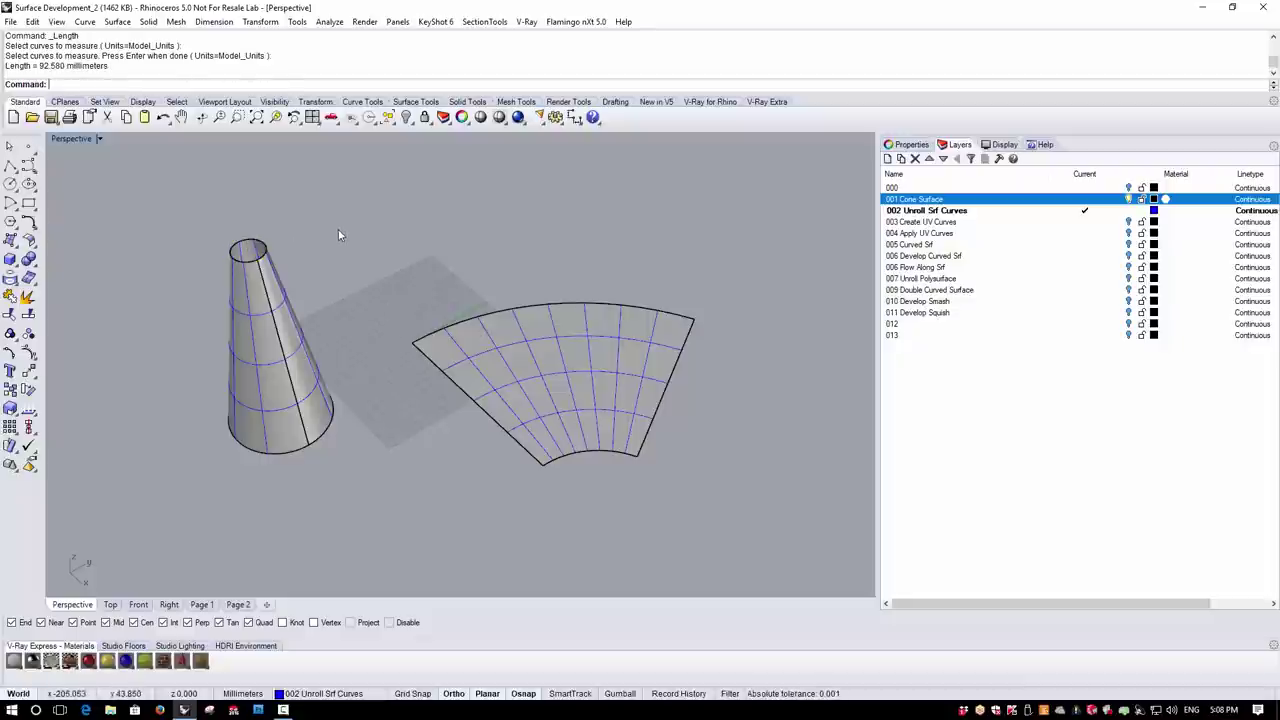
pyautogui.rightClick(619, 456)
pyautogui.click(608, 455)
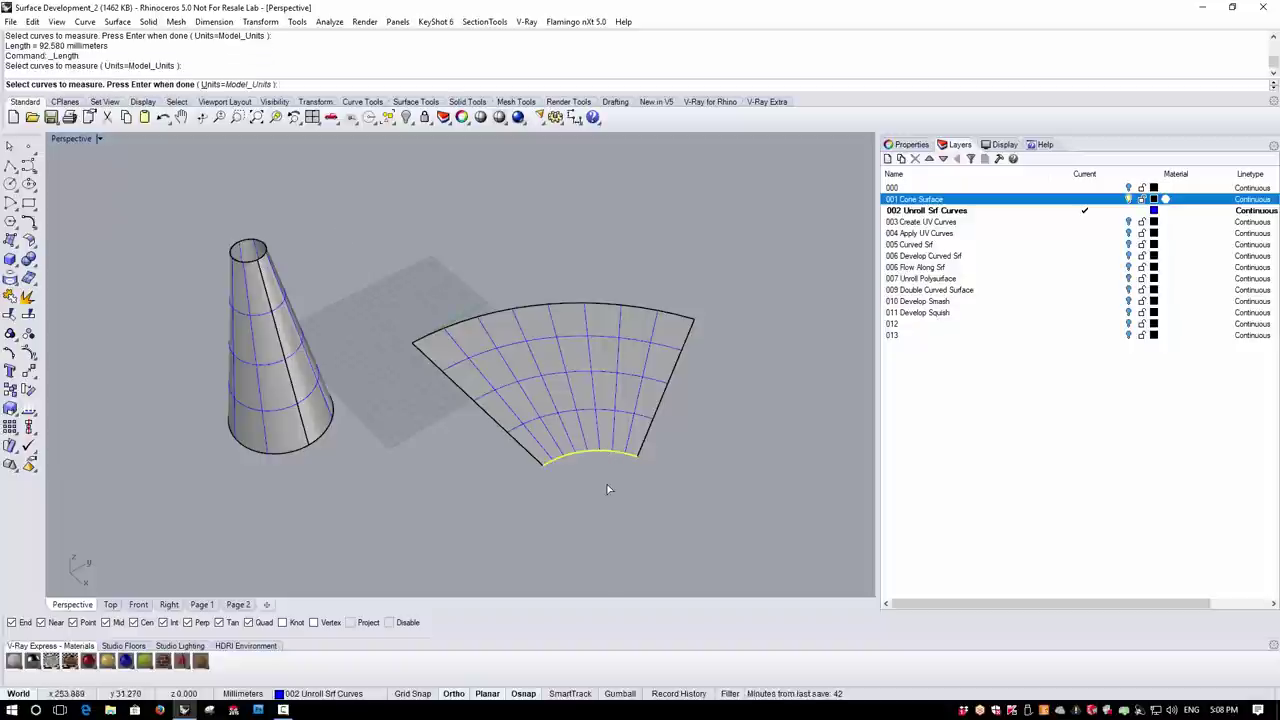
pyautogui.rightClick(606, 488)
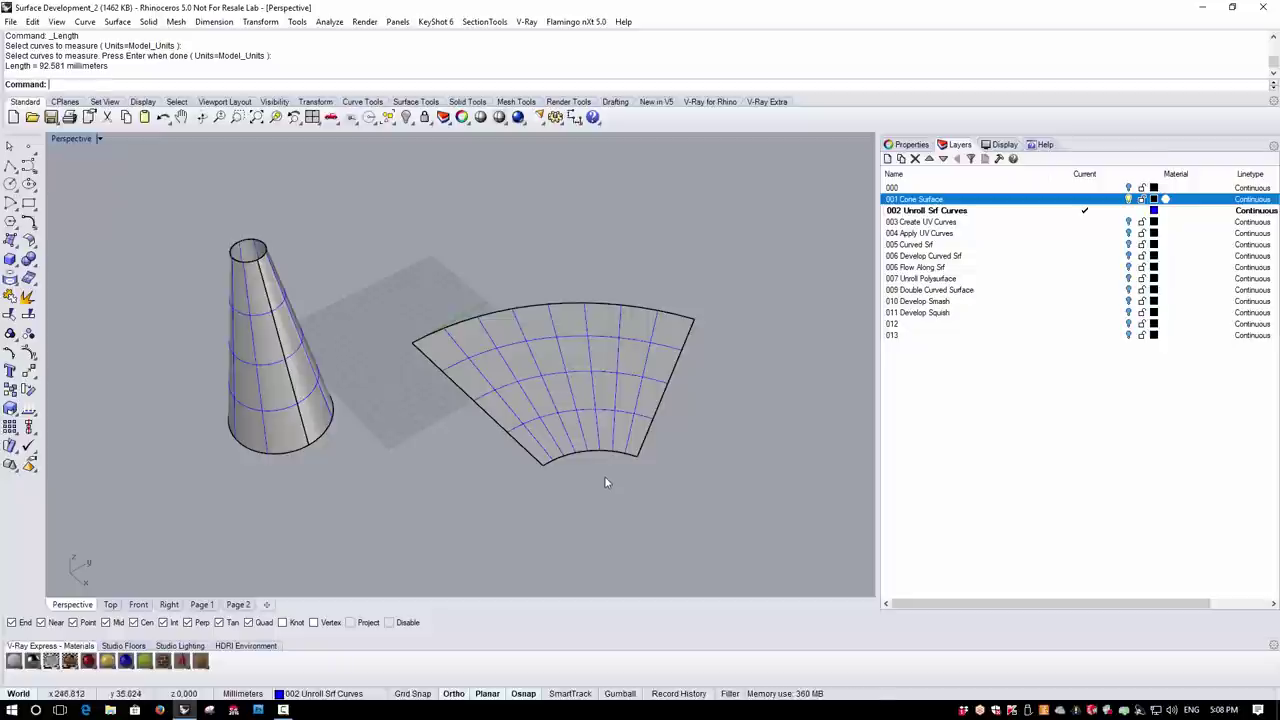
# Compare the cone's edges and curves with those of the unrolled surface from several angles
pyautogui.moveTo(528, 478); pyautogui.dragTo(500, 330, button='right')
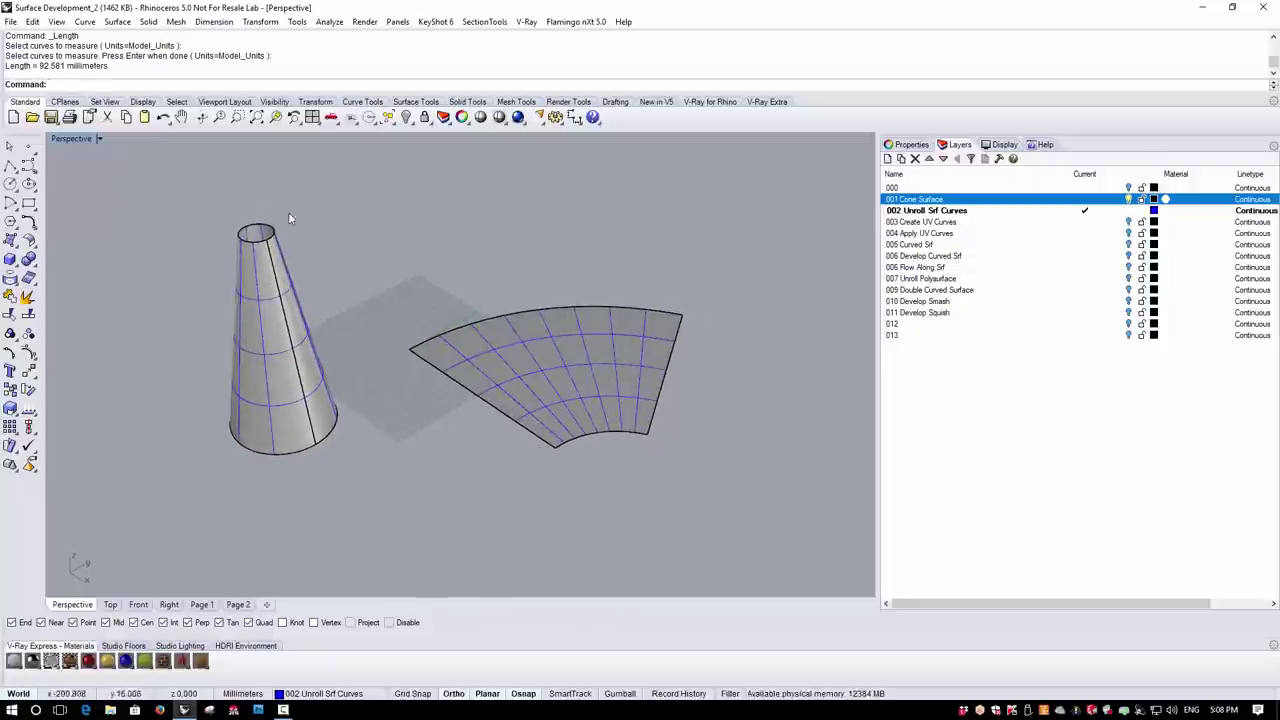
pyautogui.moveTo(512, 444); pyautogui.dragTo(321, 417, button='right')
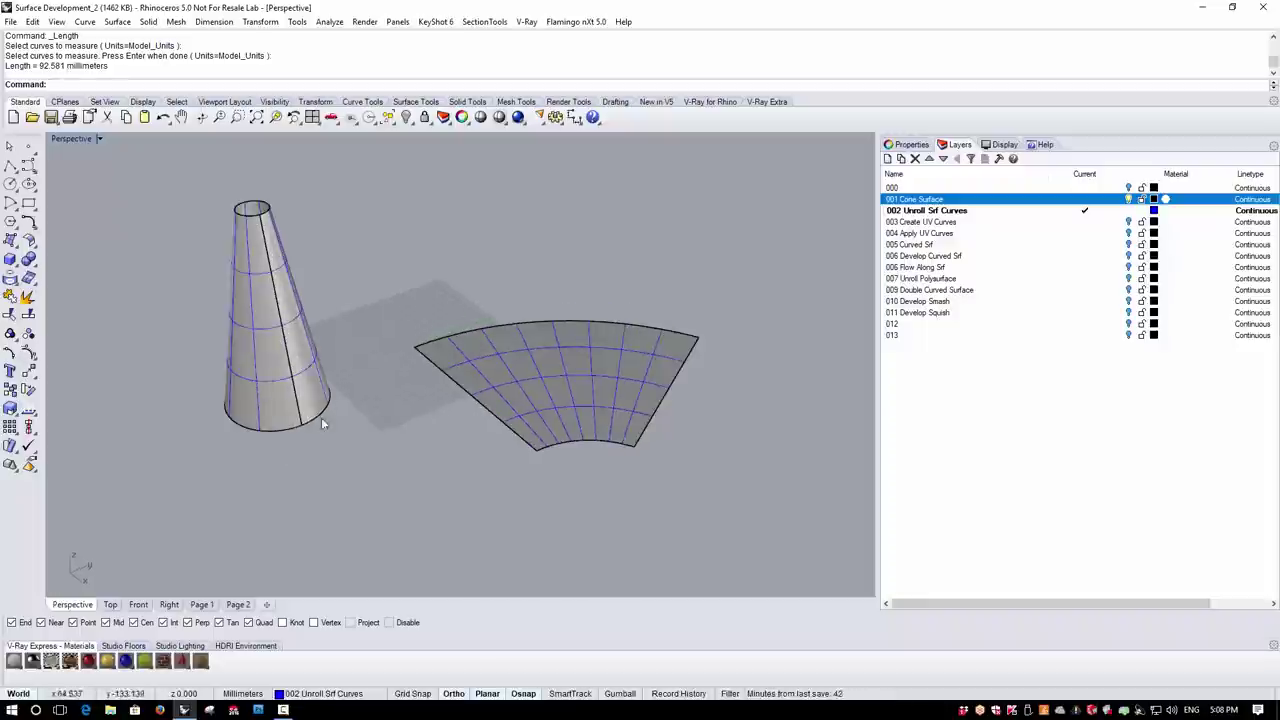
pyautogui.moveTo(467, 340); pyautogui.dragTo(388, 357, button='right')
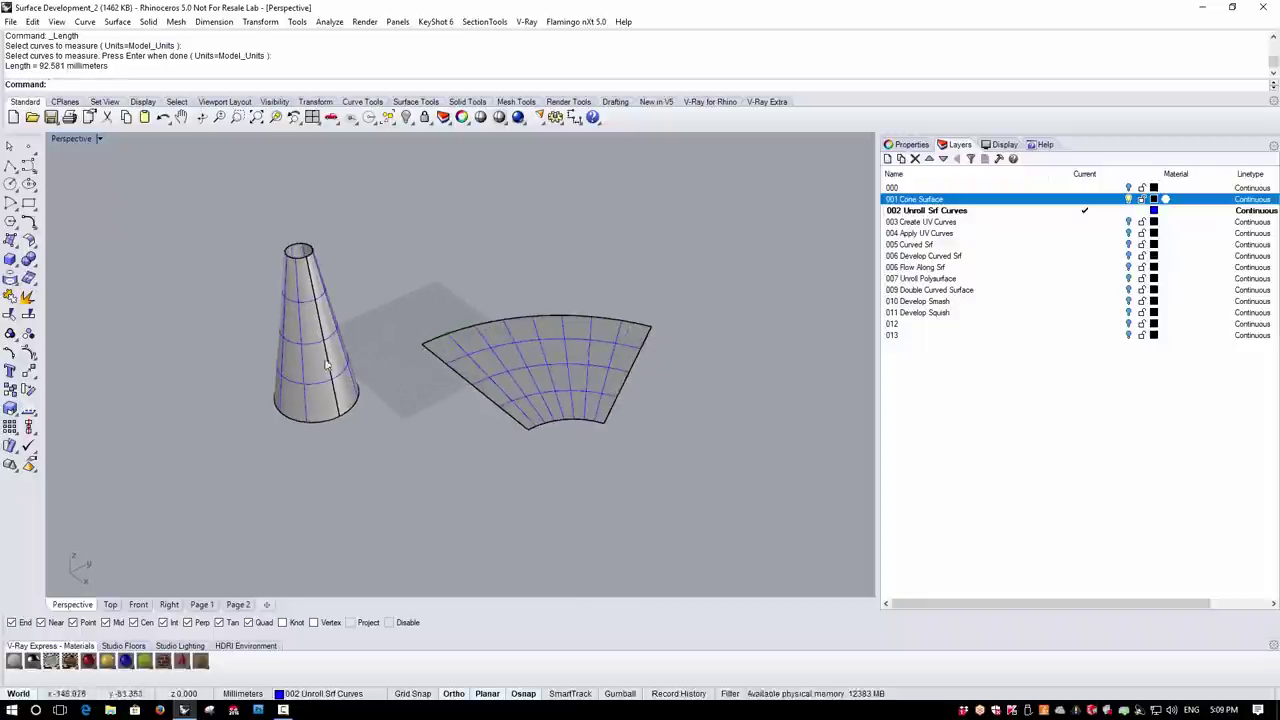
pyautogui.moveTo(503, 342); pyautogui.dragTo(510, 424, button='right')
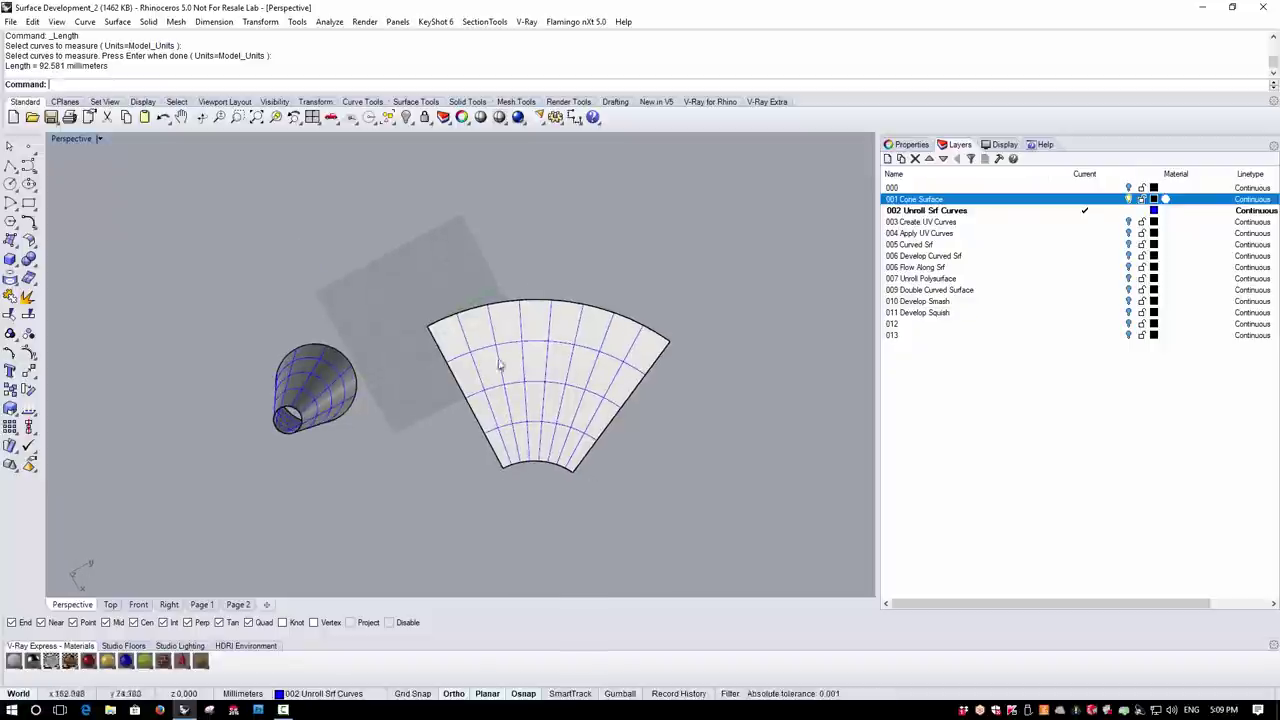
pyautogui.moveTo(397, 438); pyautogui.dragTo(270, 263, button='right')
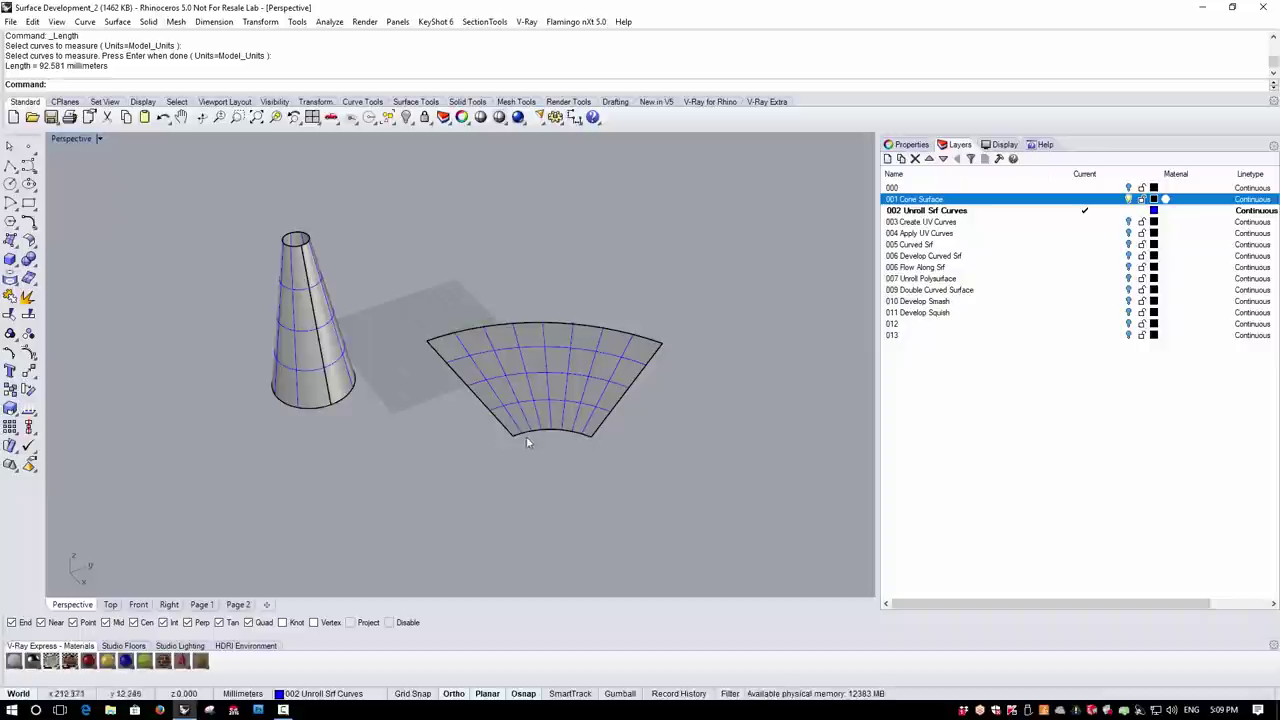
pyautogui.scroll(-2, 505, 445)
pyautogui.moveTo(443, 394); pyautogui.dragTo(545, 433, button='right')
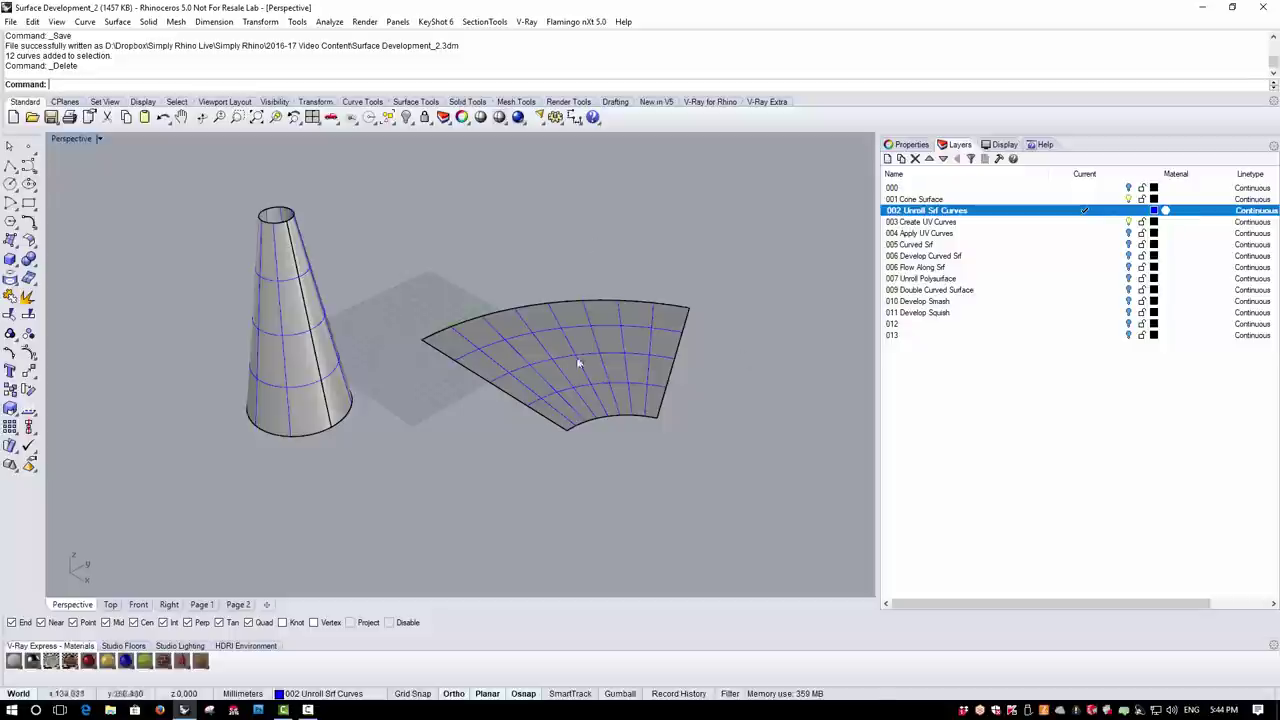
# Create UV curves from the cone surface and its extracted curves, filtering the selection to curves and restoring the filter before finishing
pyautogui.click(85, 21)
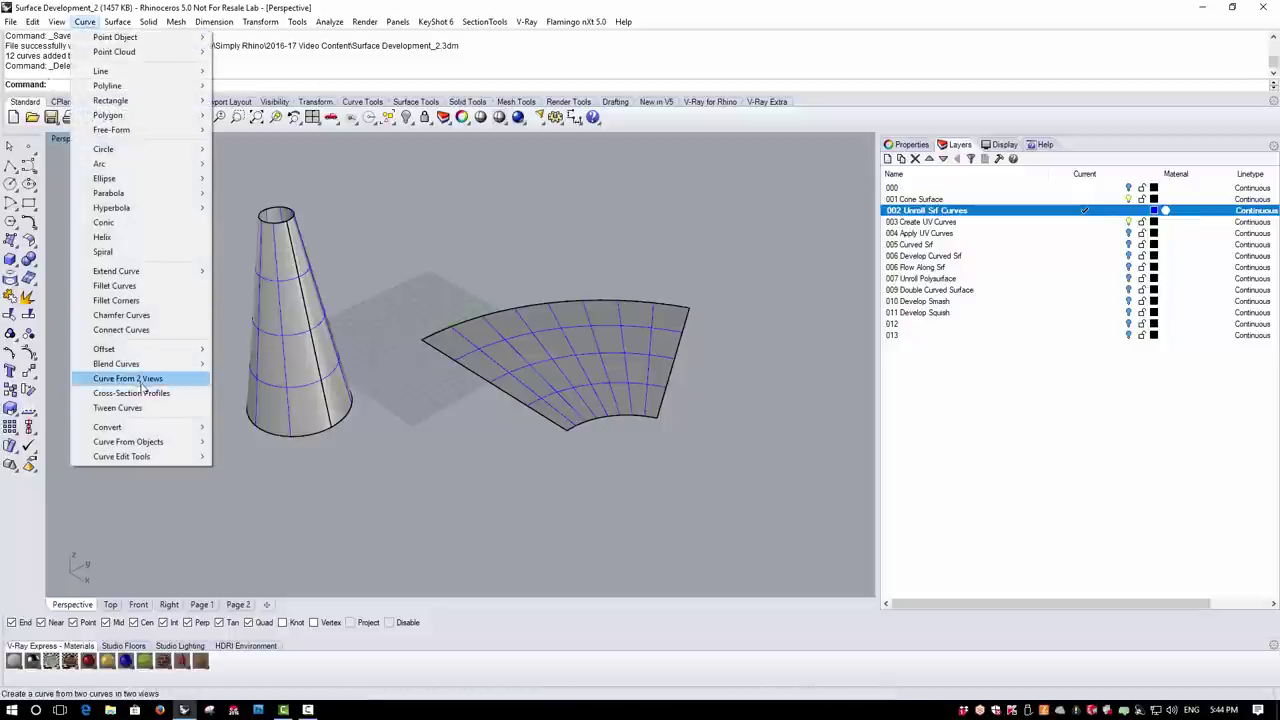
pyautogui.moveTo(147, 441)
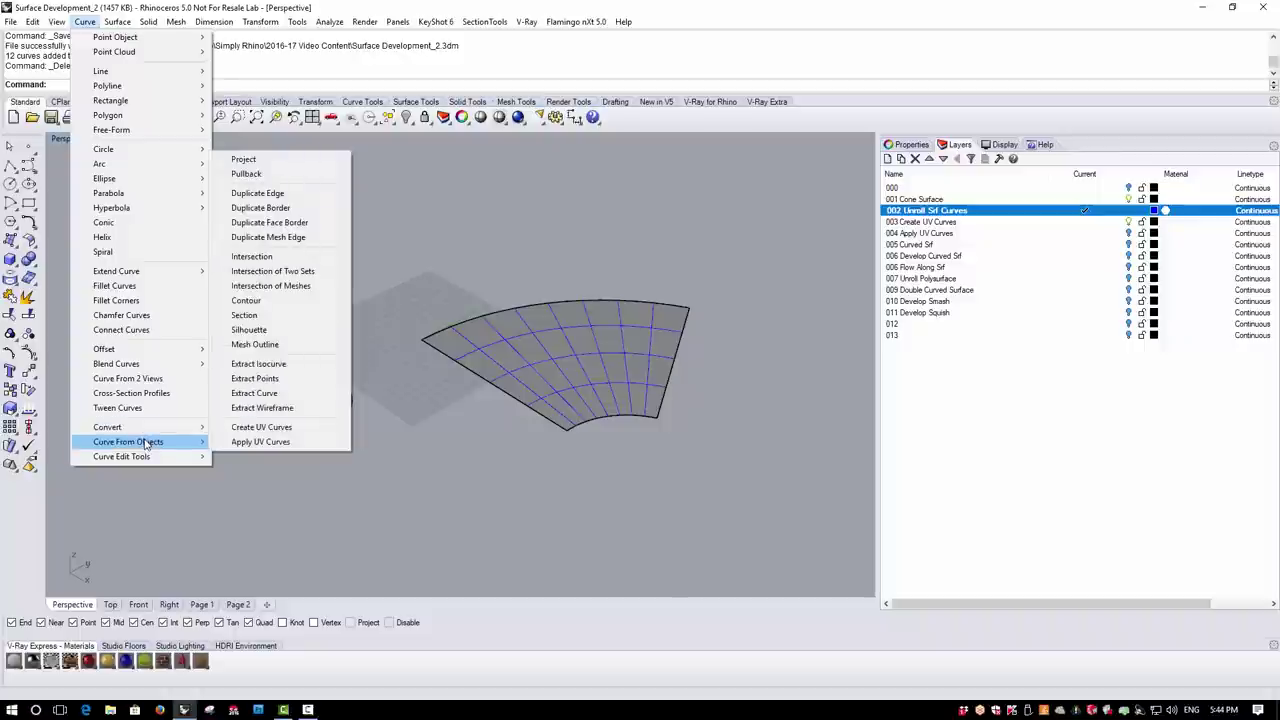
pyautogui.click(275, 430)
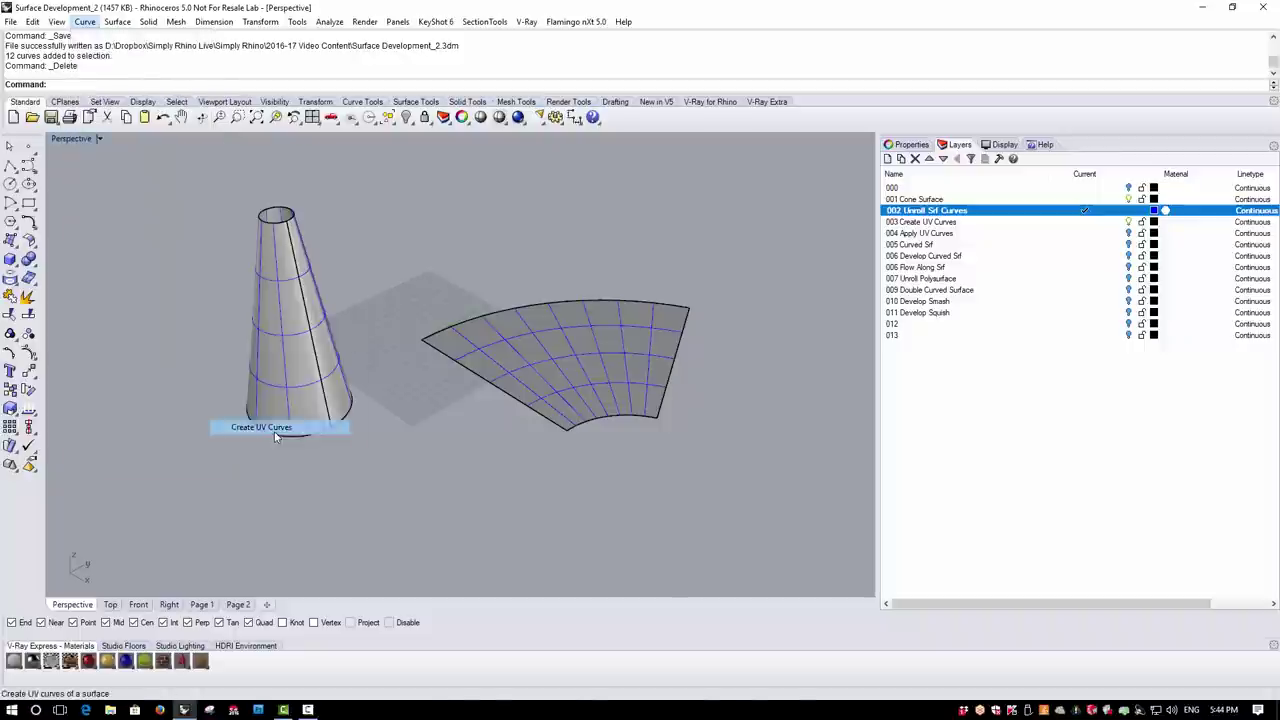
pyautogui.click(298, 357)
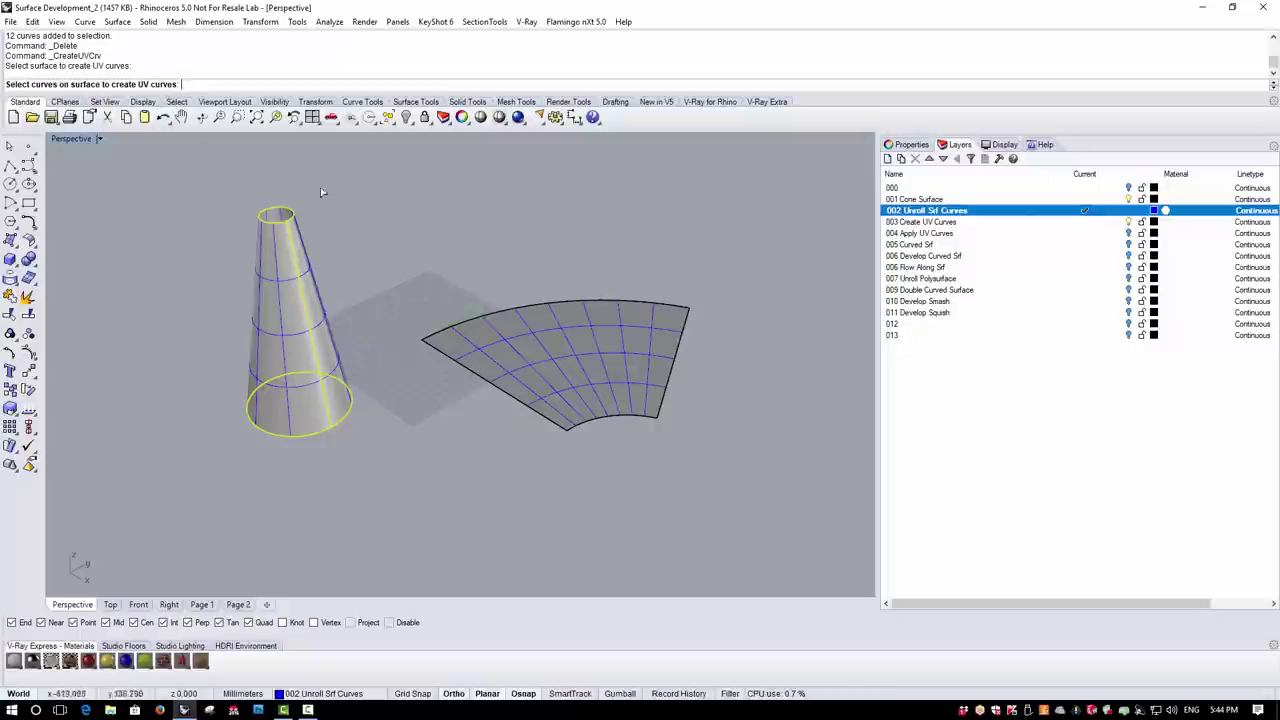
pyautogui.click(731, 694)
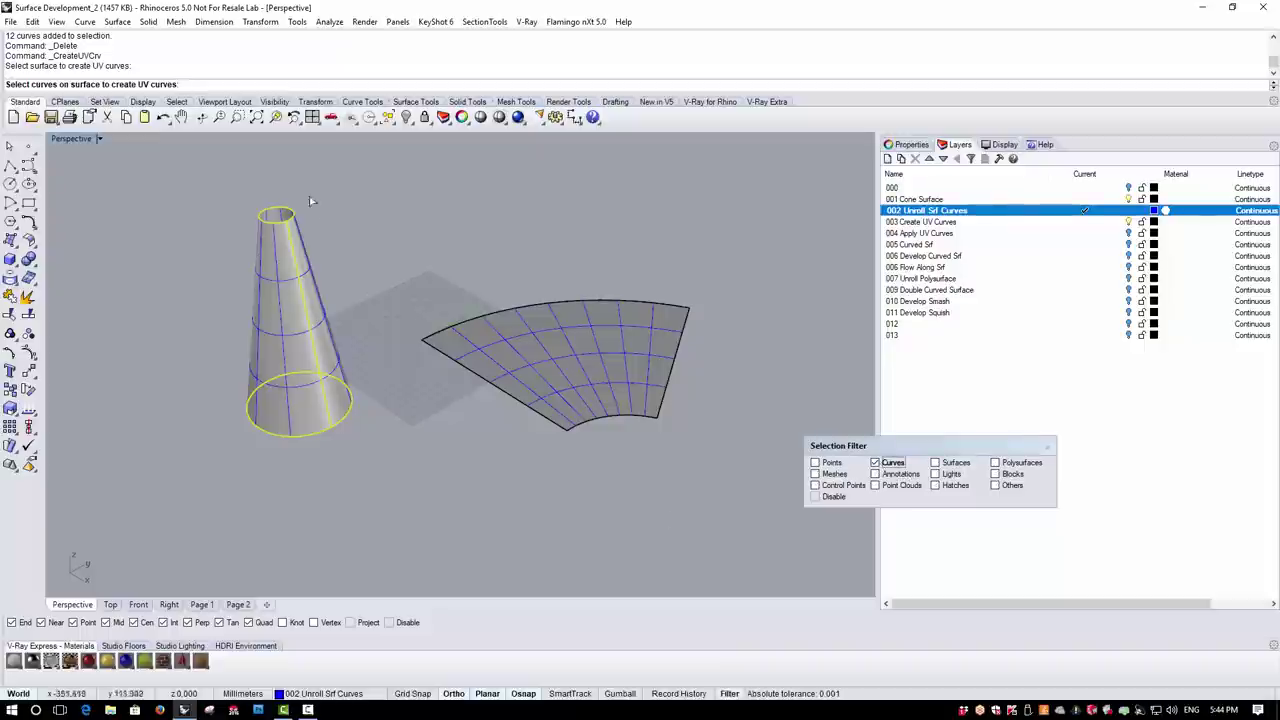
pyautogui.click(300, 330)
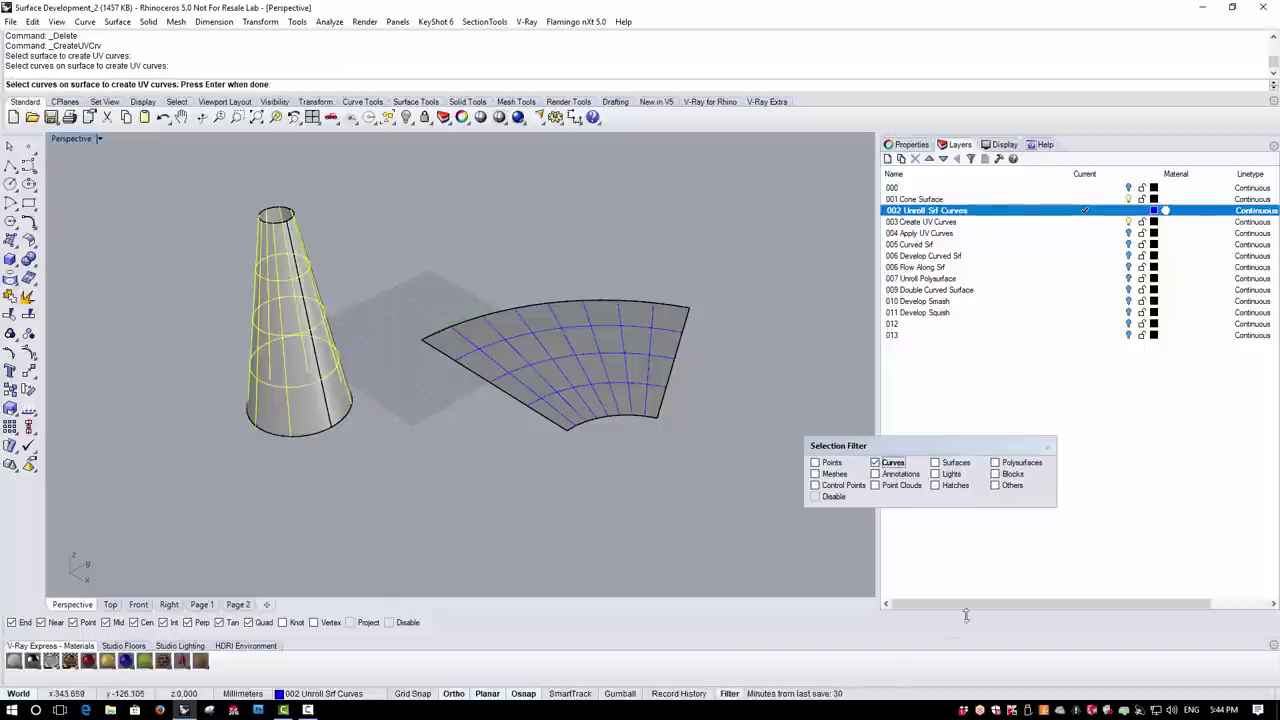
pyautogui.rightClick(876, 463)
pyautogui.click(1047, 449)
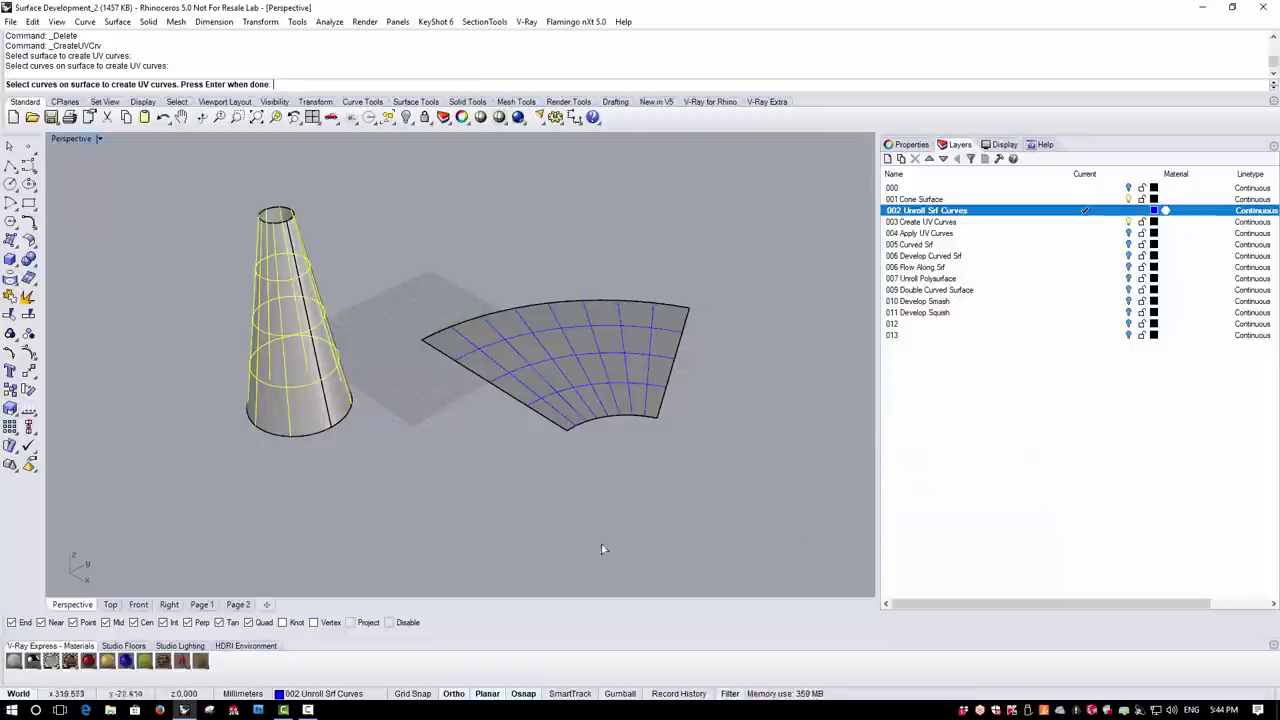
pyautogui.press('Return')
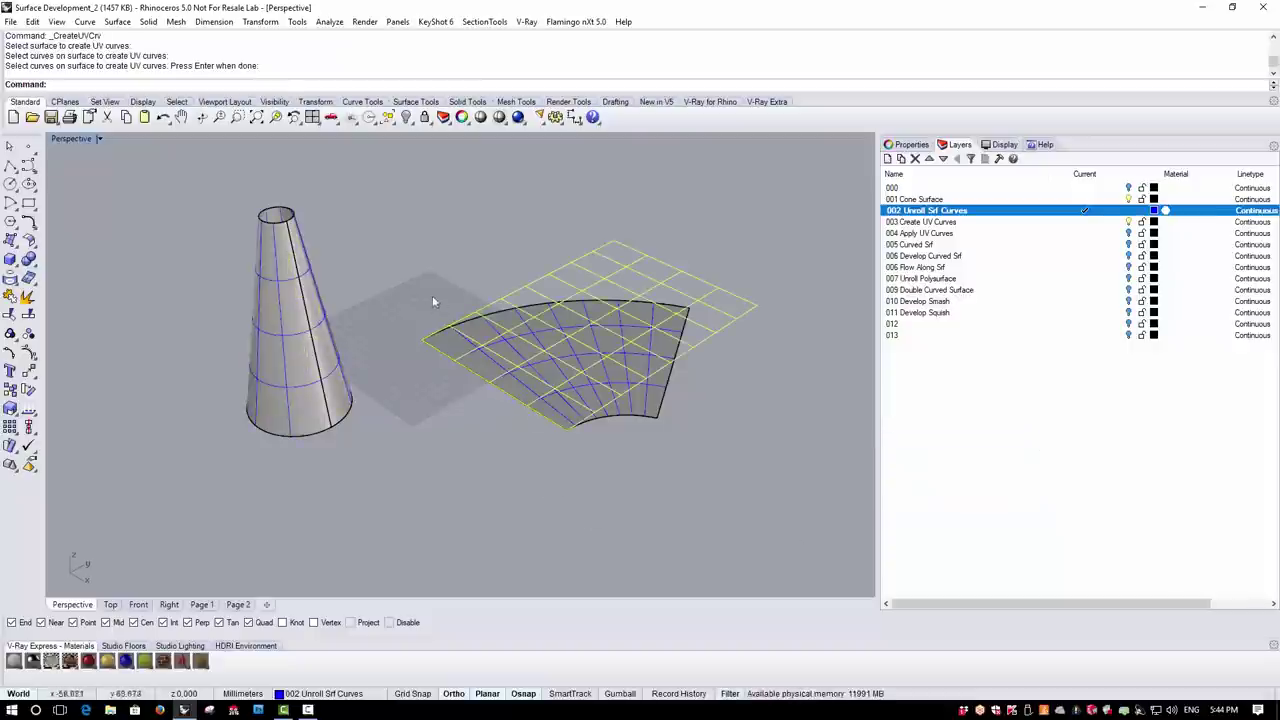
# Move the created UV curves away from the unrolled cone surface to a clear area beside it
pyautogui.moveTo(480, 297); pyautogui.dragTo(644, 326, button='right')
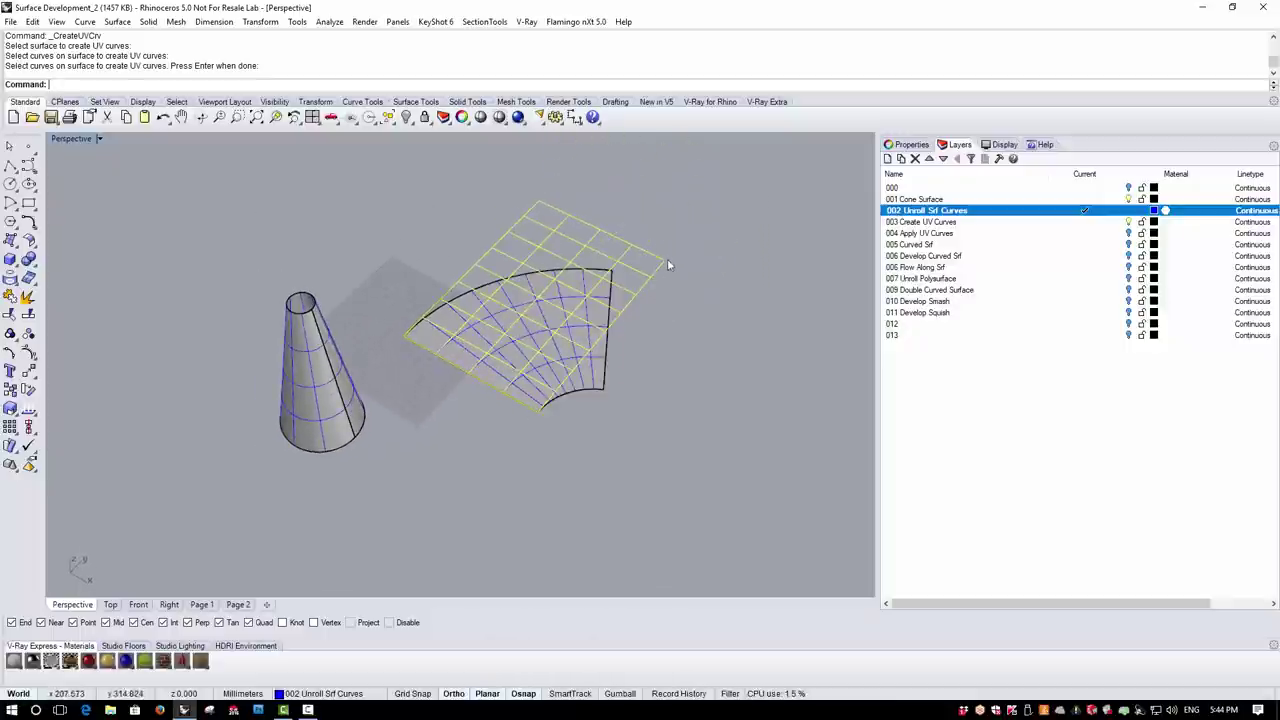
pyautogui.click(260, 21)
pyautogui.click(272, 37)
pyautogui.scroll(-3, 450, 440)
pyautogui.scroll(6, 409, 391)
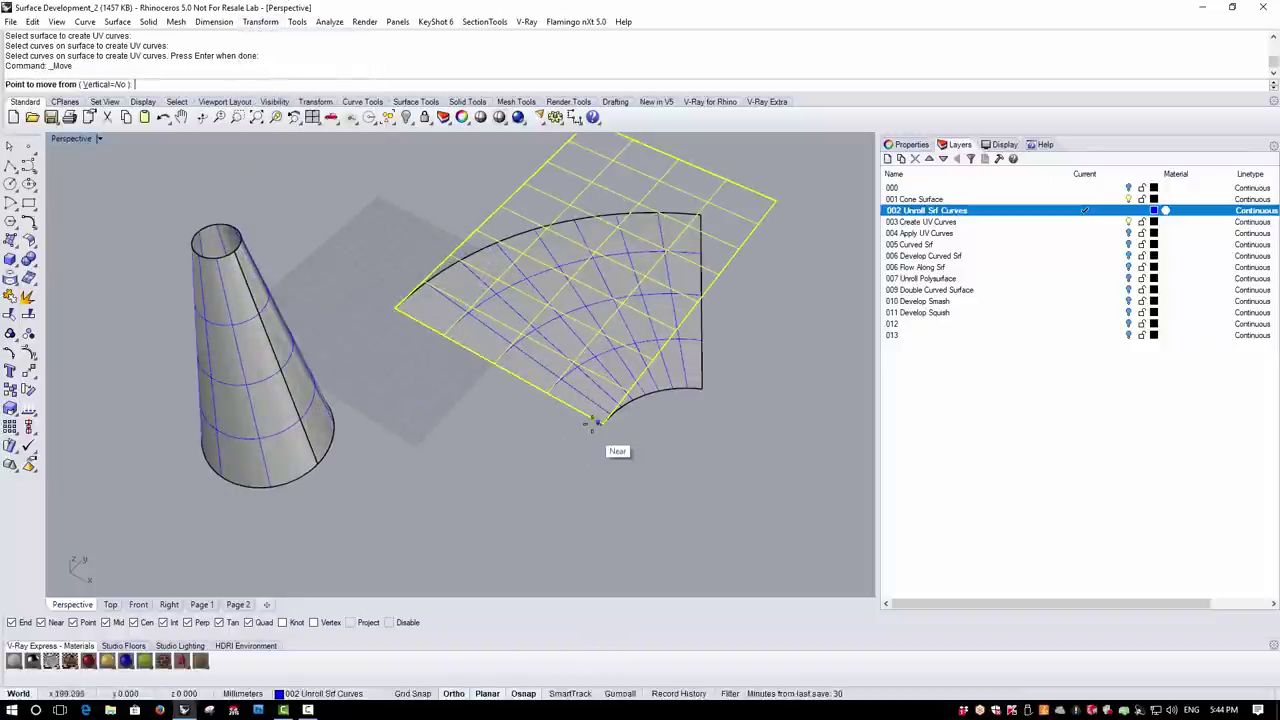
pyautogui.scroll(-4, 355, 302)
pyautogui.click(388, 363)
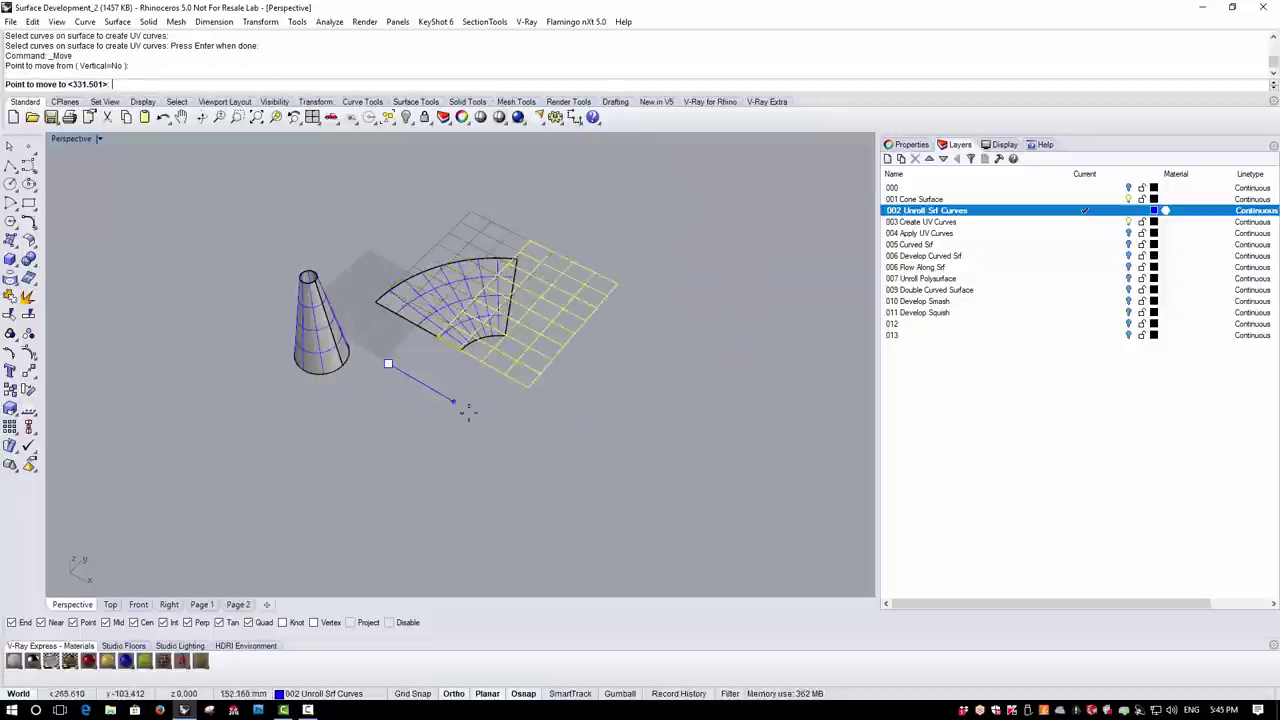
pyautogui.click(545, 468)
pyautogui.press('Escape')
pyautogui.scroll(4, 675, 304)
pyautogui.moveTo(636, 357); pyautogui.dragTo(504, 365, button='right')
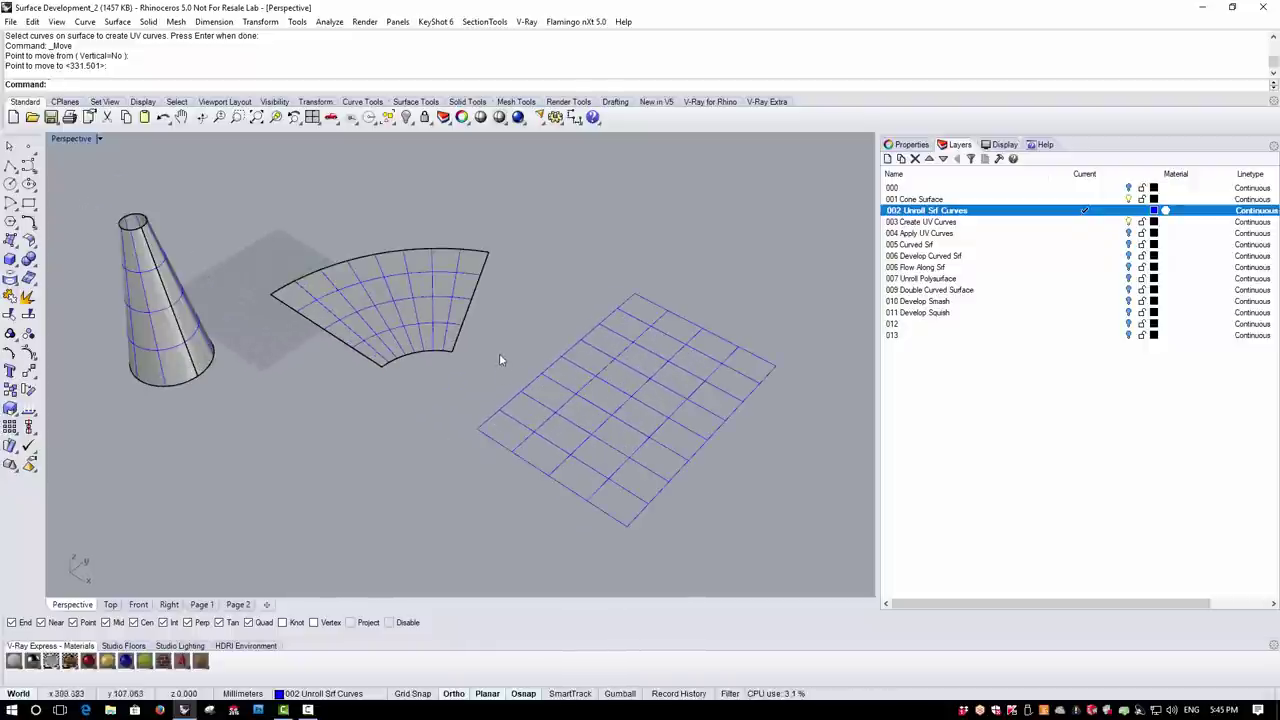
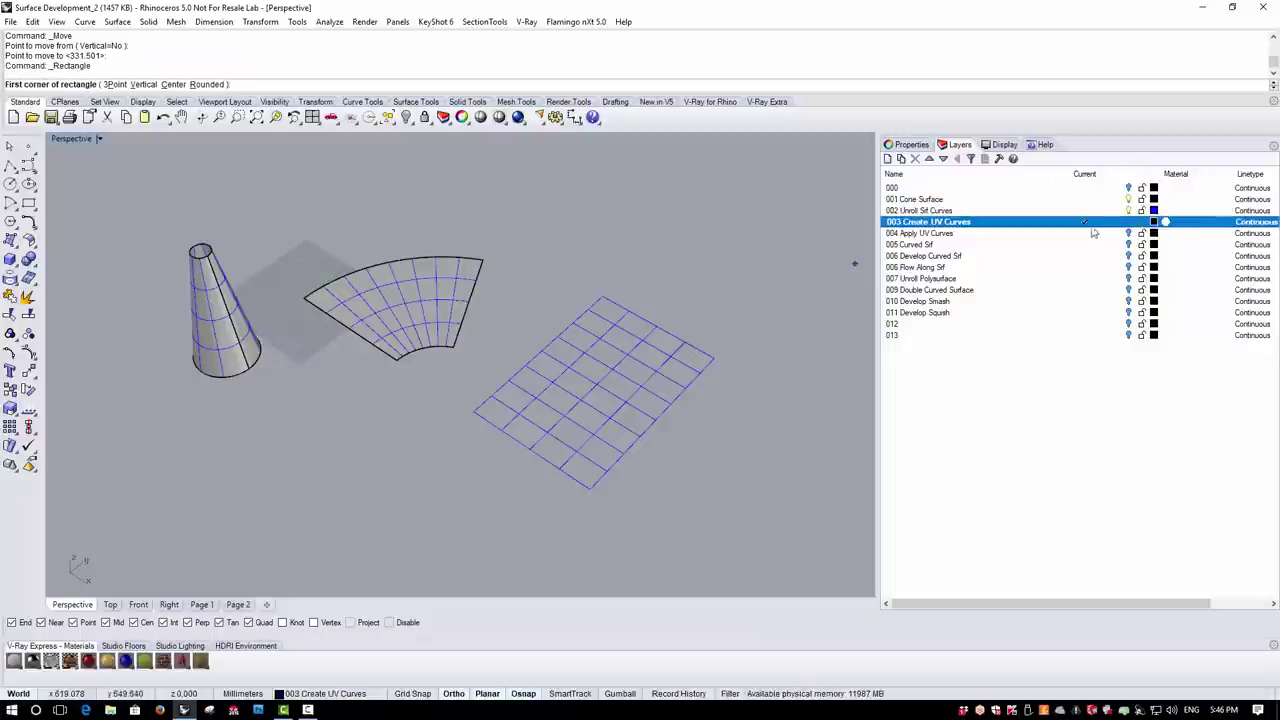
# Draw a rectangle over the UV grid's near corner cell and move it with the outer boundary to layer 004 Apply UV Curves
pyautogui.click(559, 469)
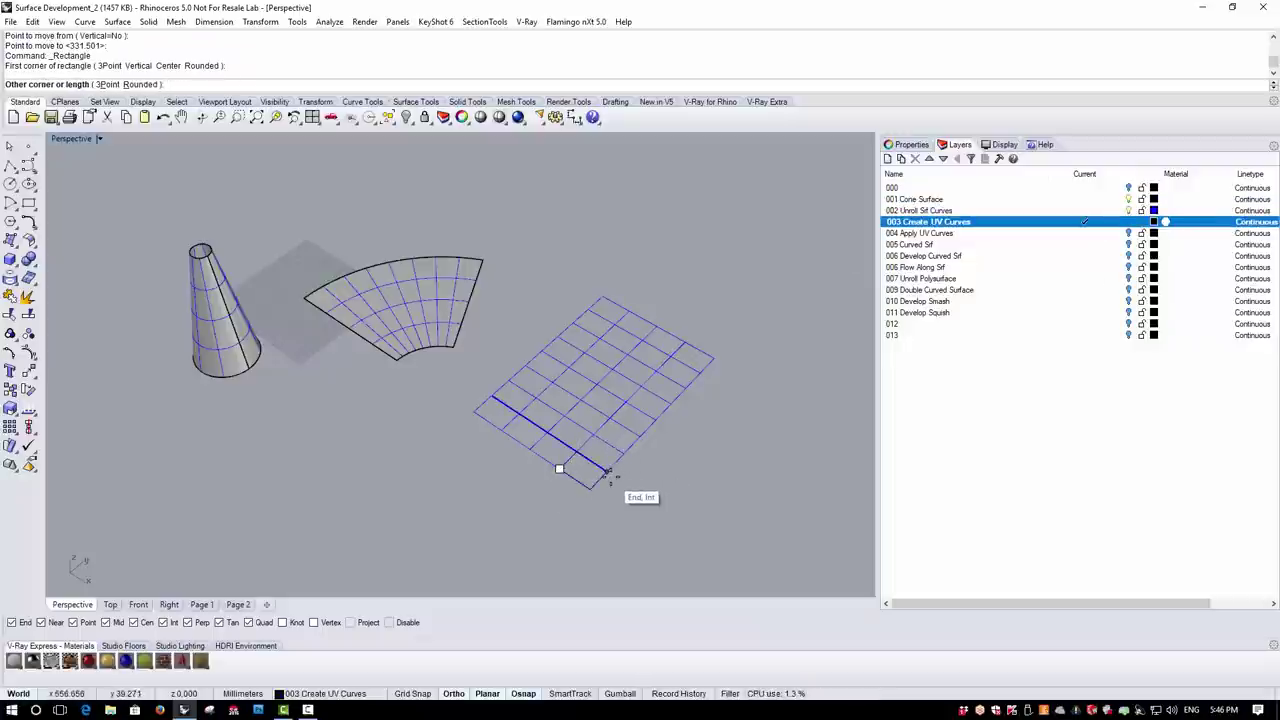
pyautogui.press('Escape')
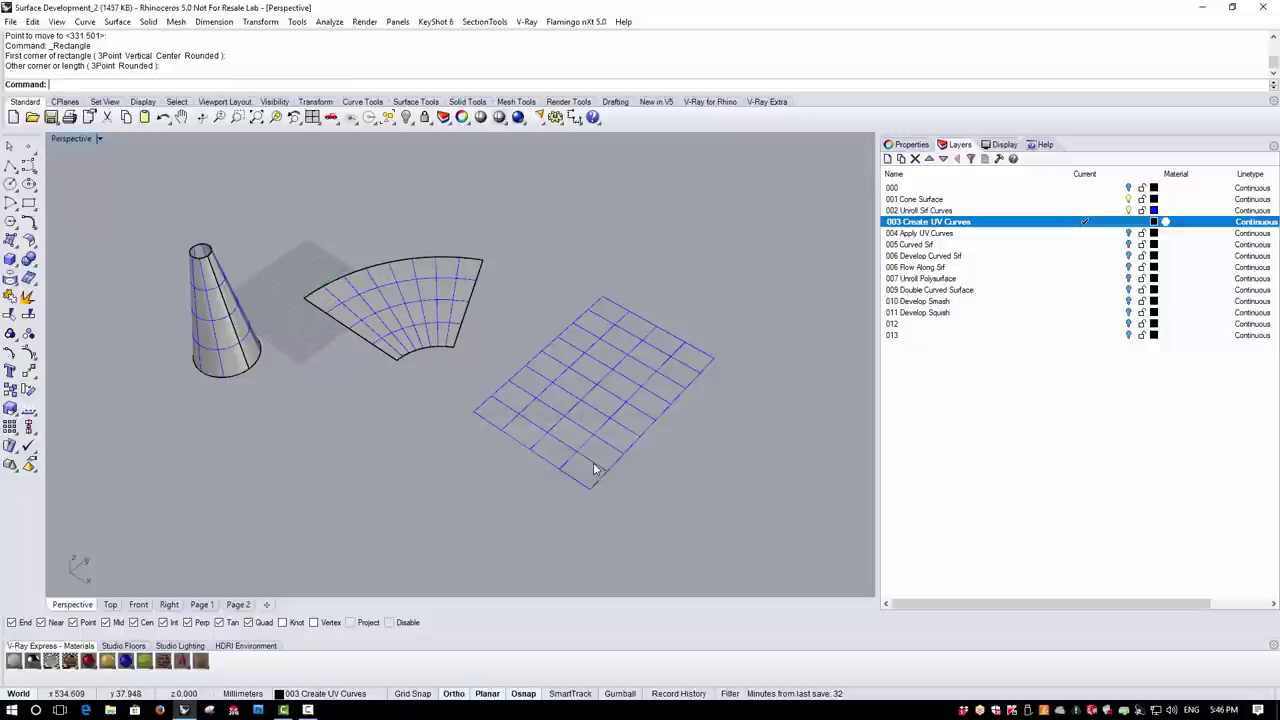
pyautogui.click(594, 471)
pyautogui.click(594, 456)
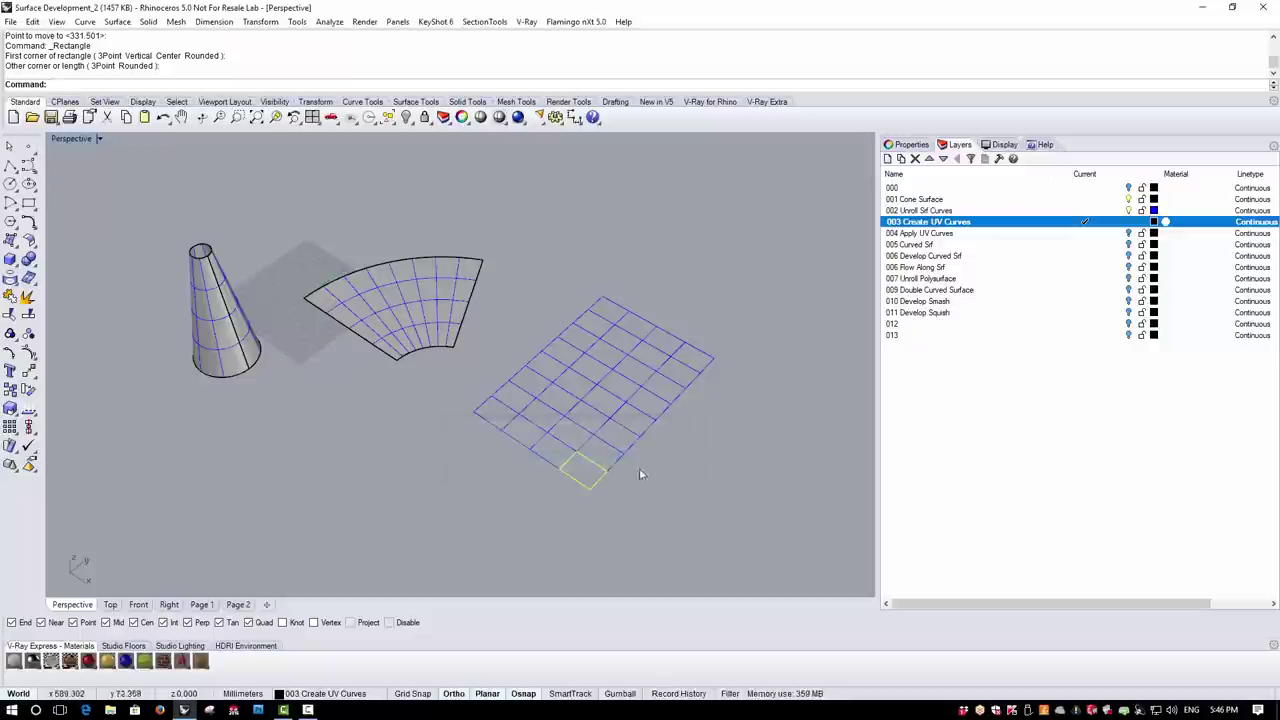
pyautogui.click(613, 467)
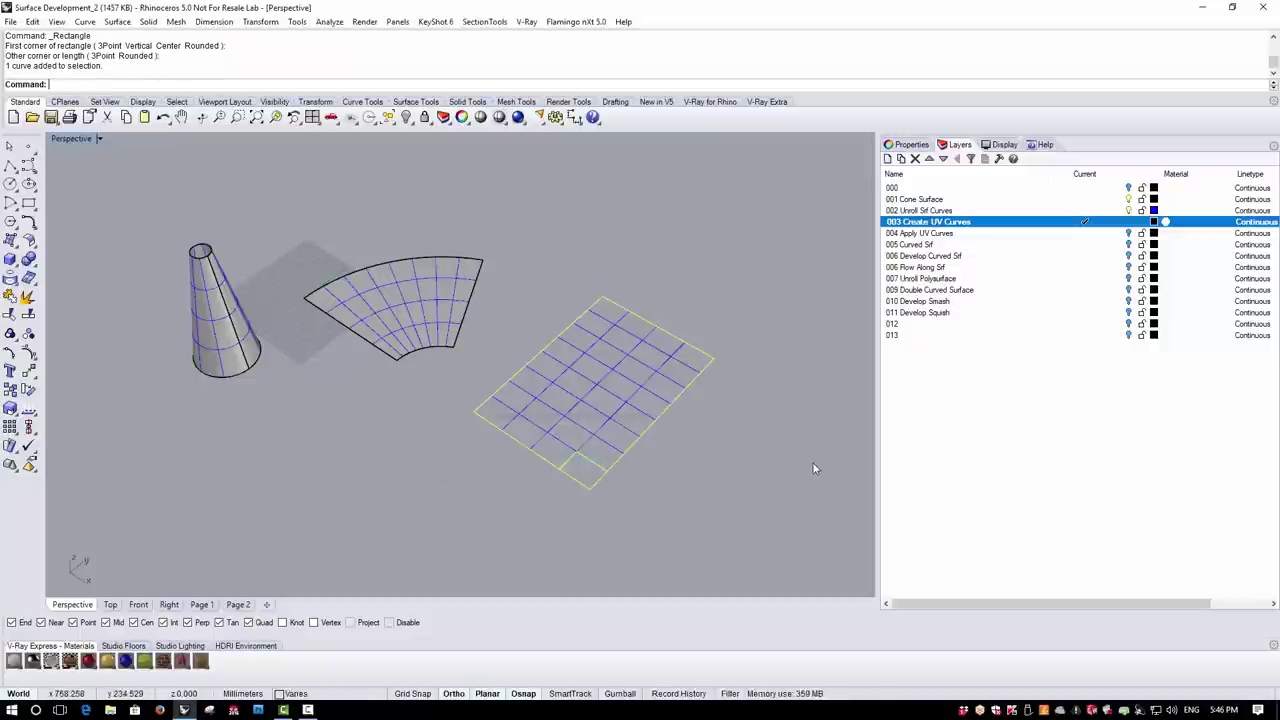
pyautogui.rightClick(968, 231)
pyautogui.click(982, 466)
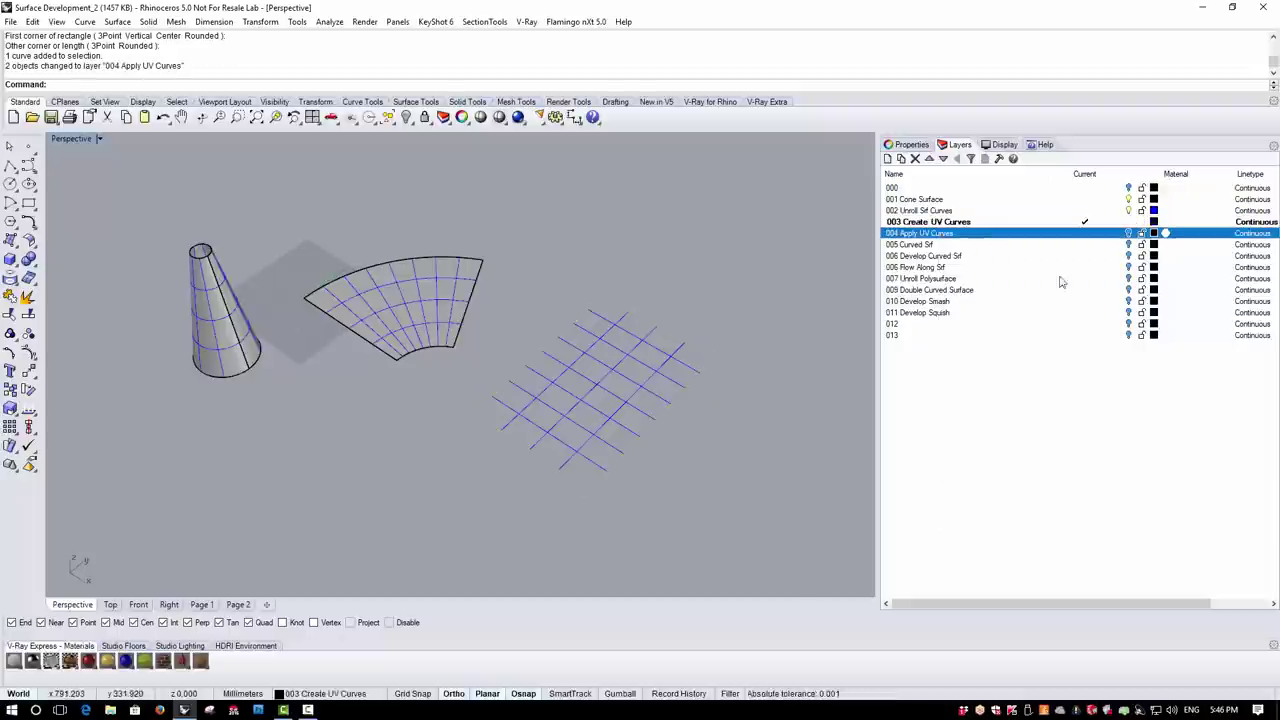
# Make layer 004 Apply UV Curves current and hide layer 002 Unroll Srf Curves
pyautogui.click(1085, 234)
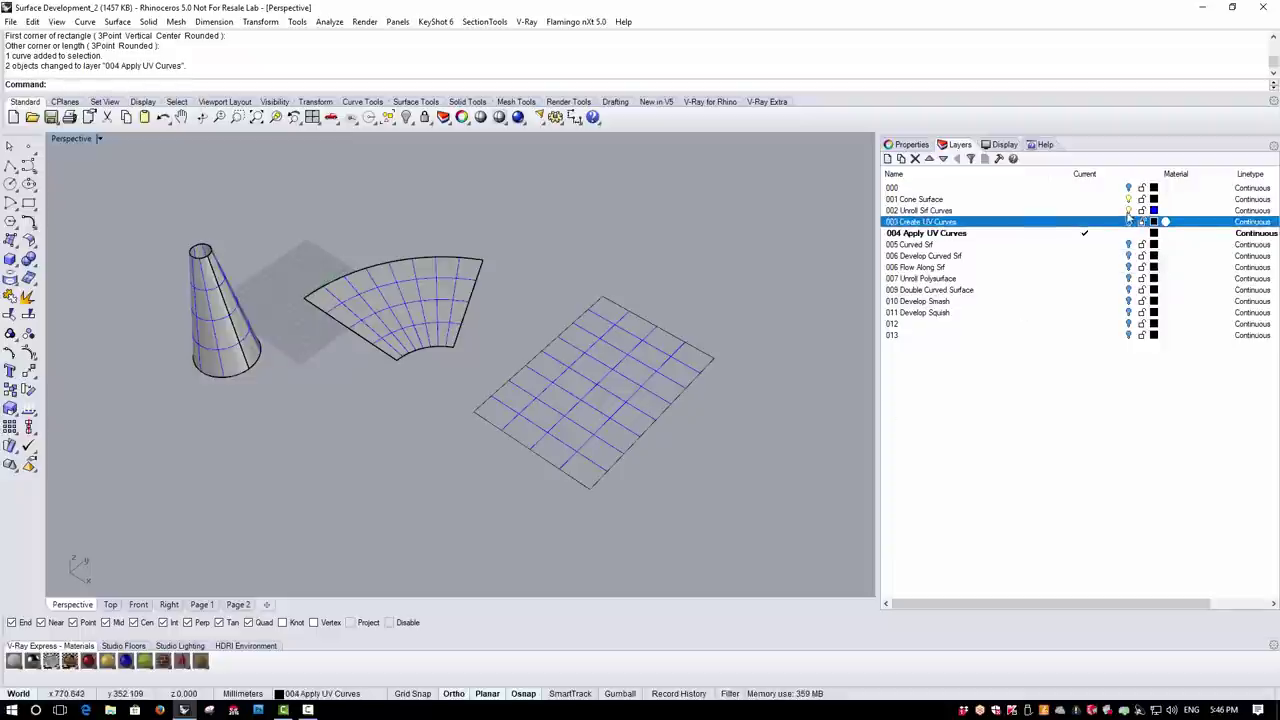
pyautogui.click(1128, 210)
pyautogui.moveTo(600, 330); pyautogui.dragTo(626, 421, button='right')
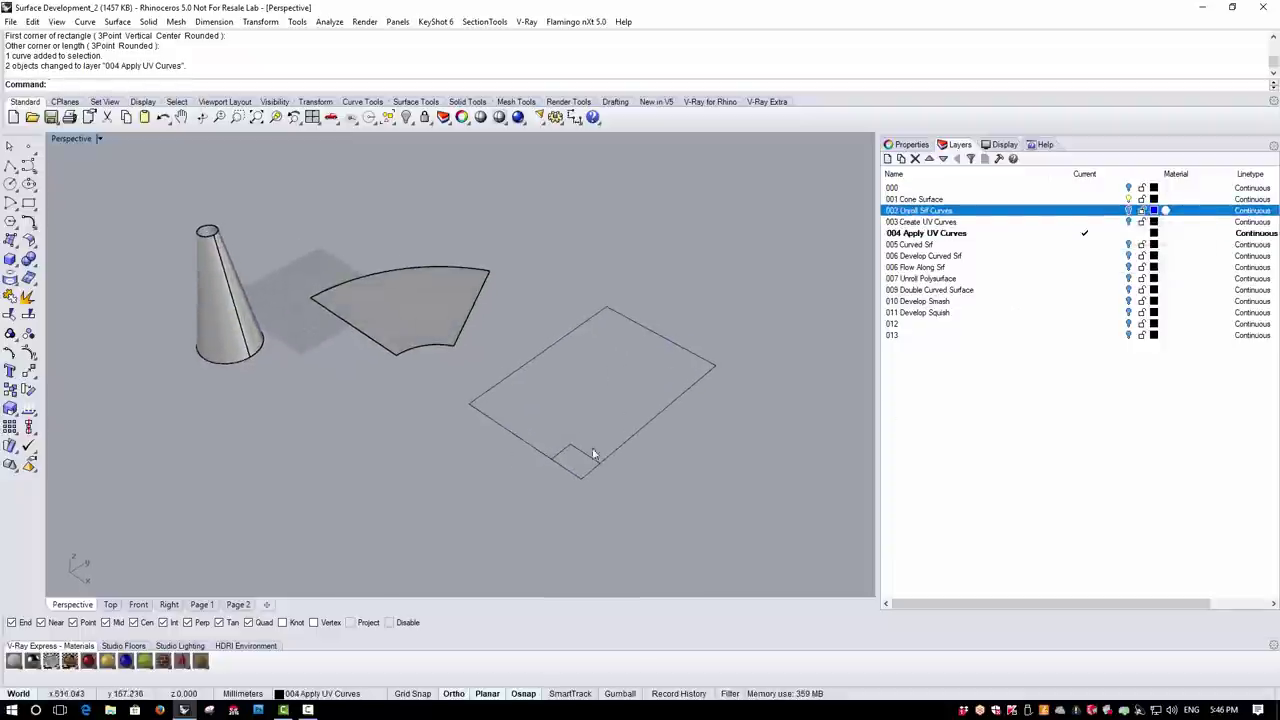
# Draw an ellipse centered in the small corner rectangle, with semi-axes of about 22 mm and 15 mm
pyautogui.moveTo(557, 457); pyautogui.dragTo(619, 504, button='right')
pyautogui.scroll(3, 624, 496)
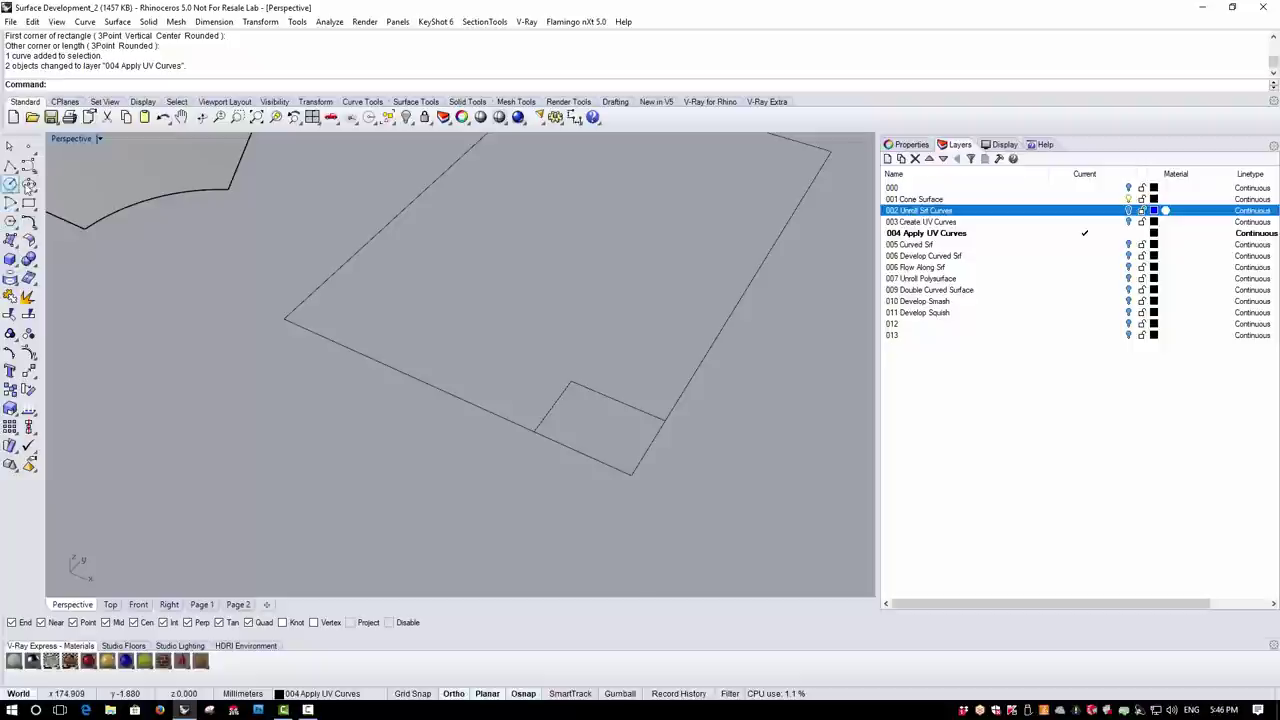
pyautogui.click(29, 183)
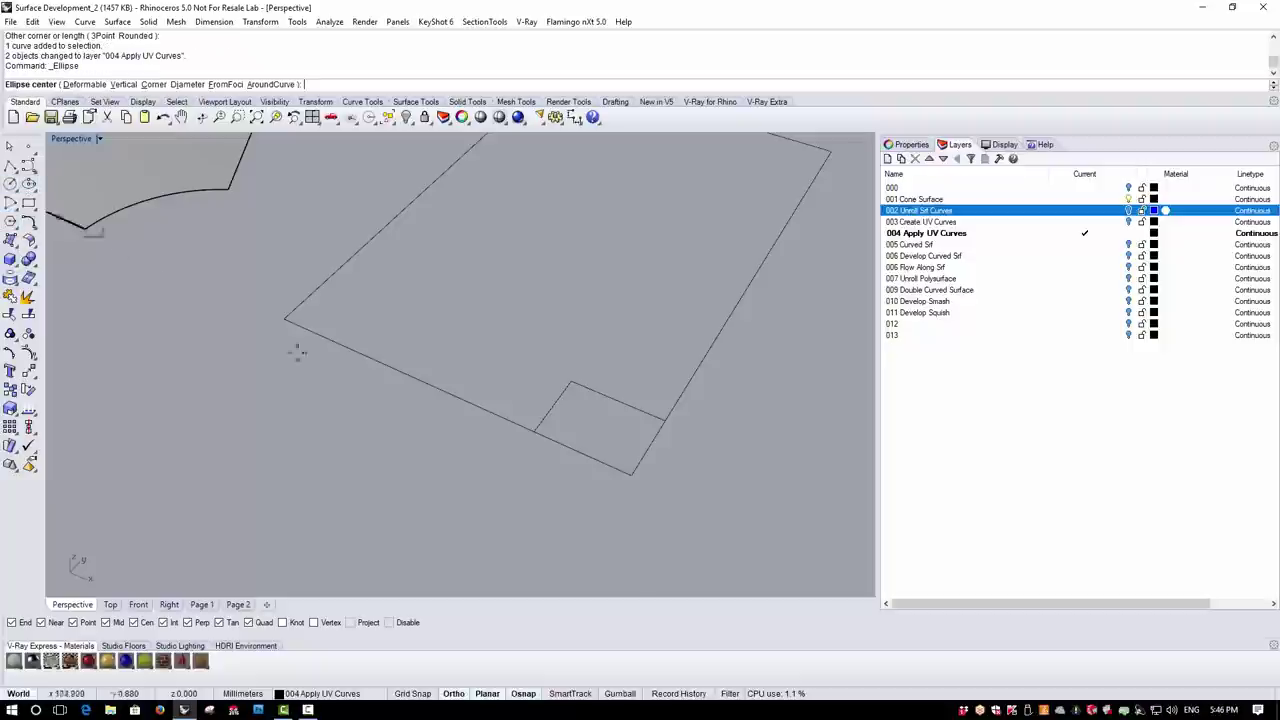
pyautogui.click(599, 427)
pyautogui.scroll(5, 603, 426)
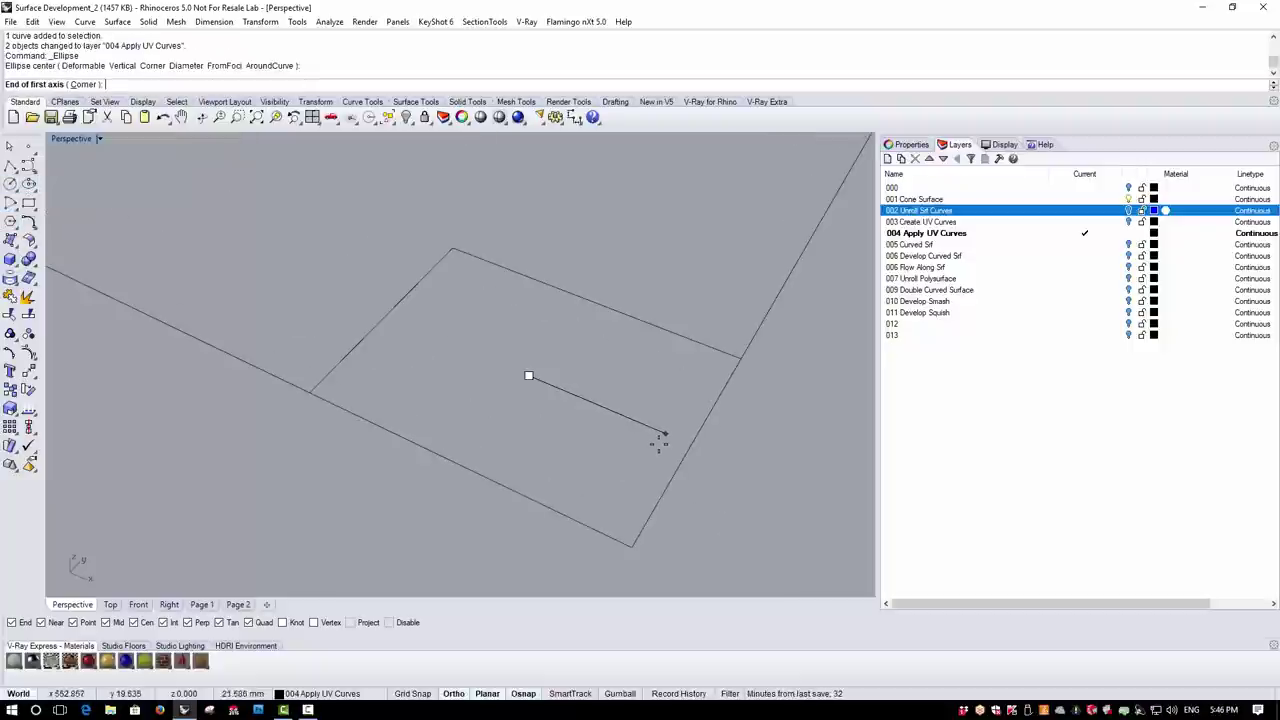
pyautogui.click(664, 433)
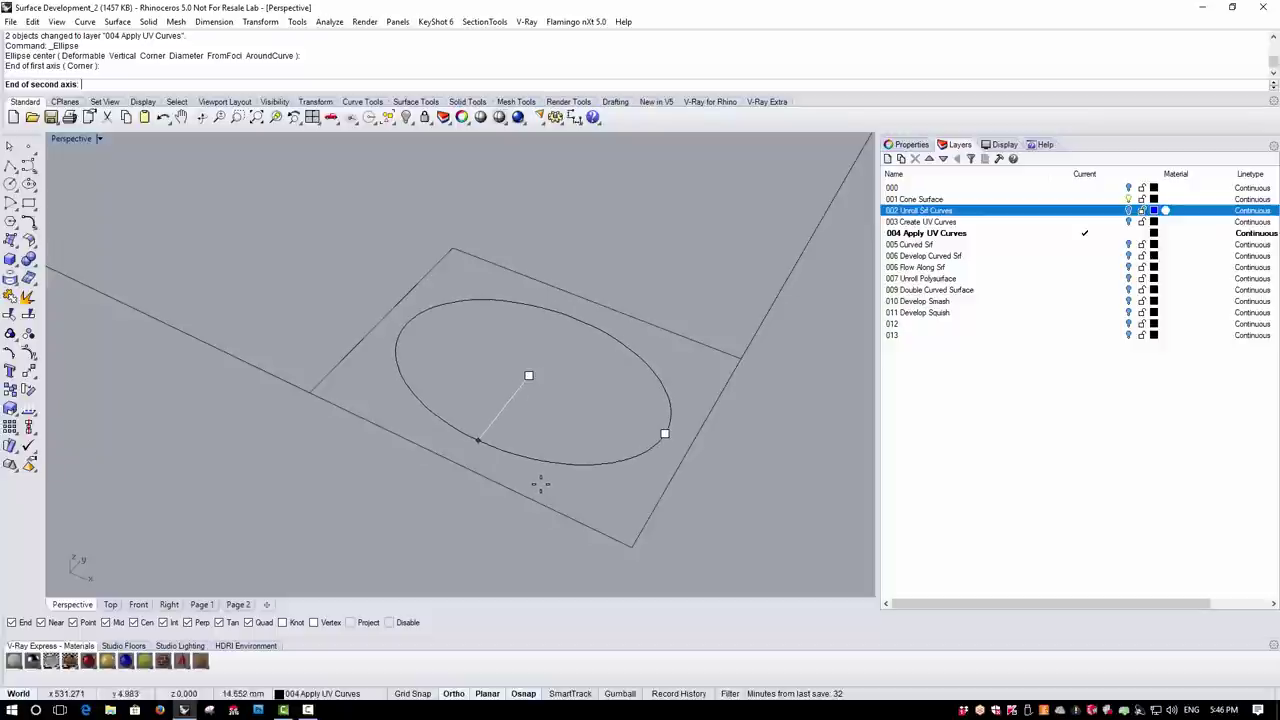
pyautogui.click(540, 484)
pyautogui.scroll(-5, 440, 478)
pyautogui.scroll(-4, 442, 478)
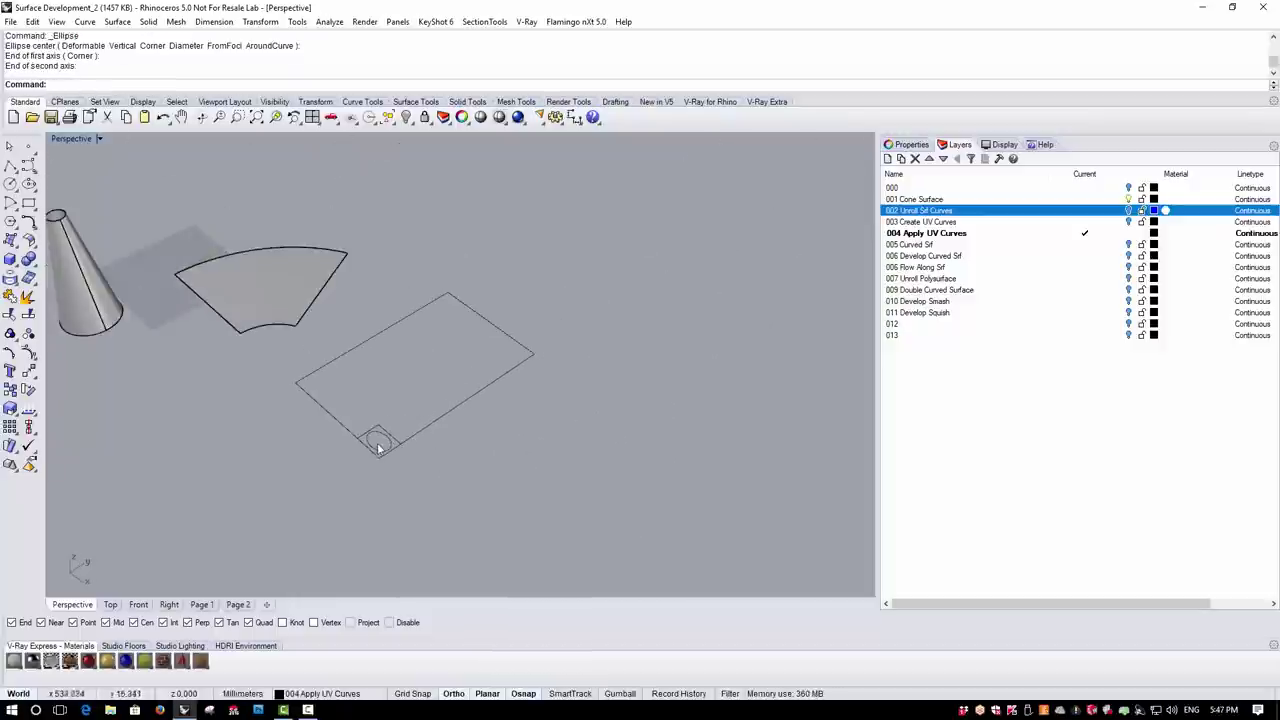
# Copy the ellipse one cell along the boundary's long edge, using the small rectangle's corners as reference points
pyautogui.scroll(1, 395, 441)
pyautogui.click(390, 437)
pyautogui.scroll(2, 336, 460)
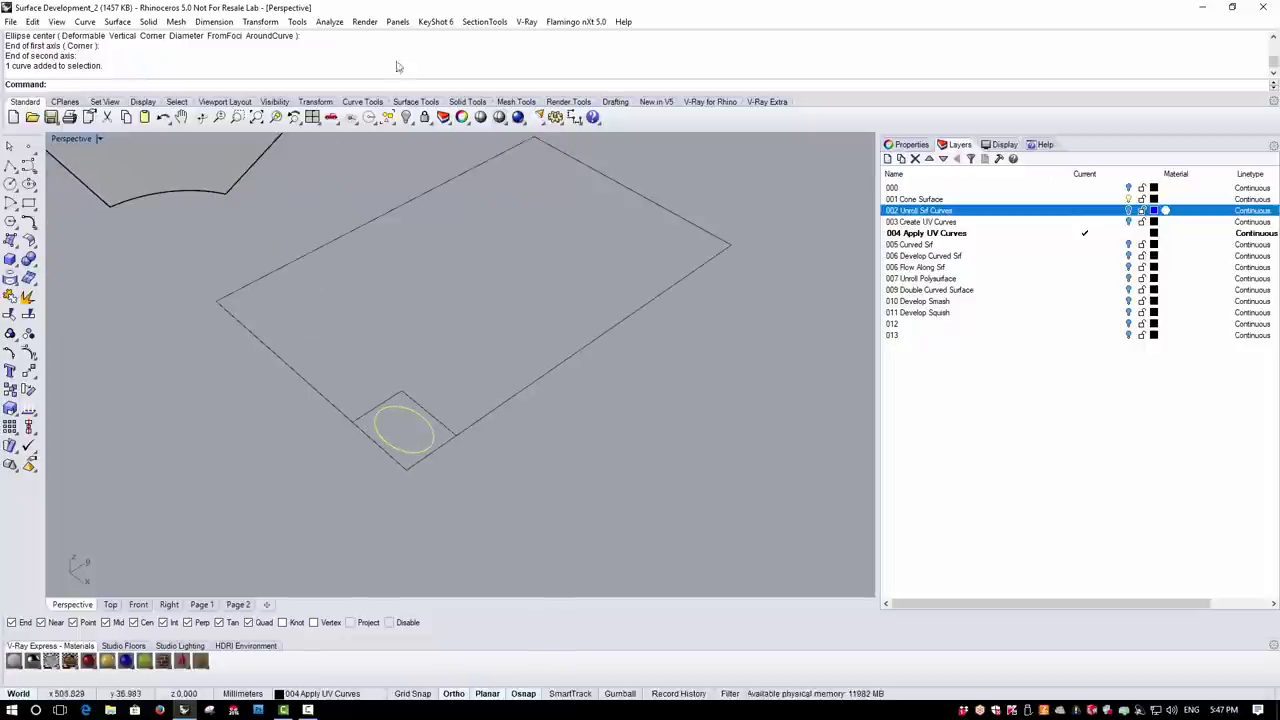
pyautogui.click(260, 21)
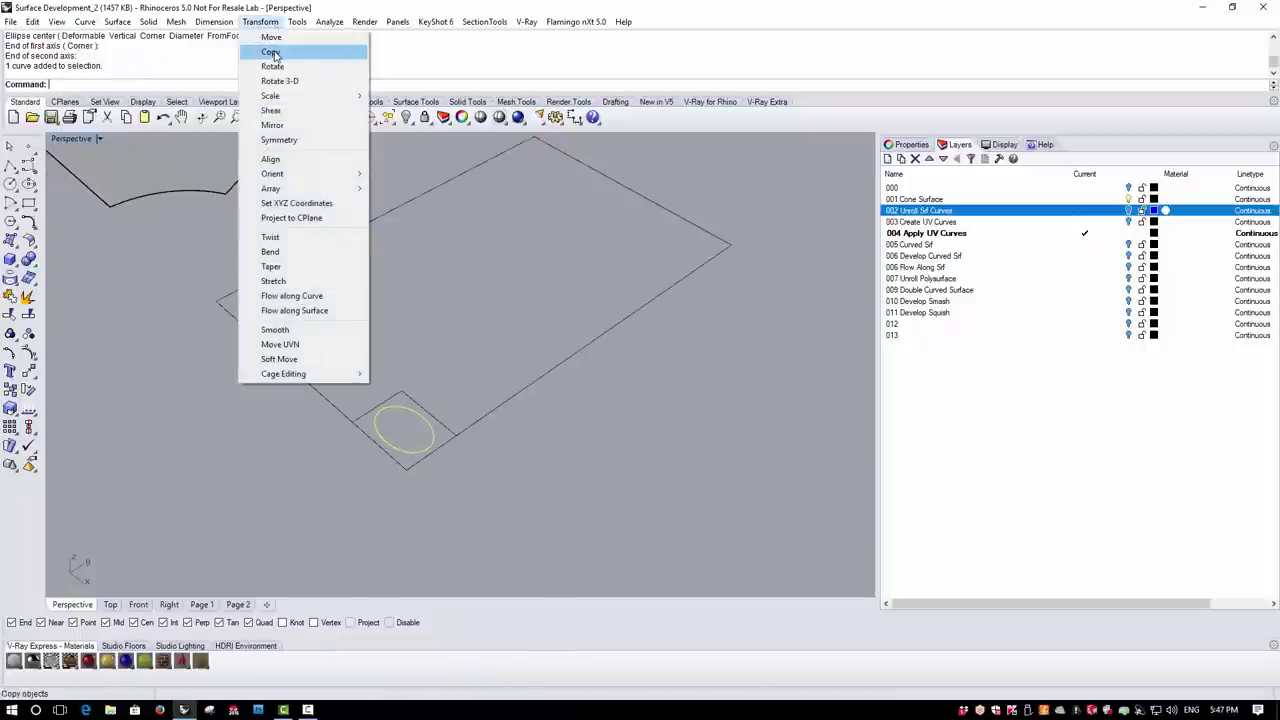
pyautogui.click(272, 49)
pyautogui.click(406, 469)
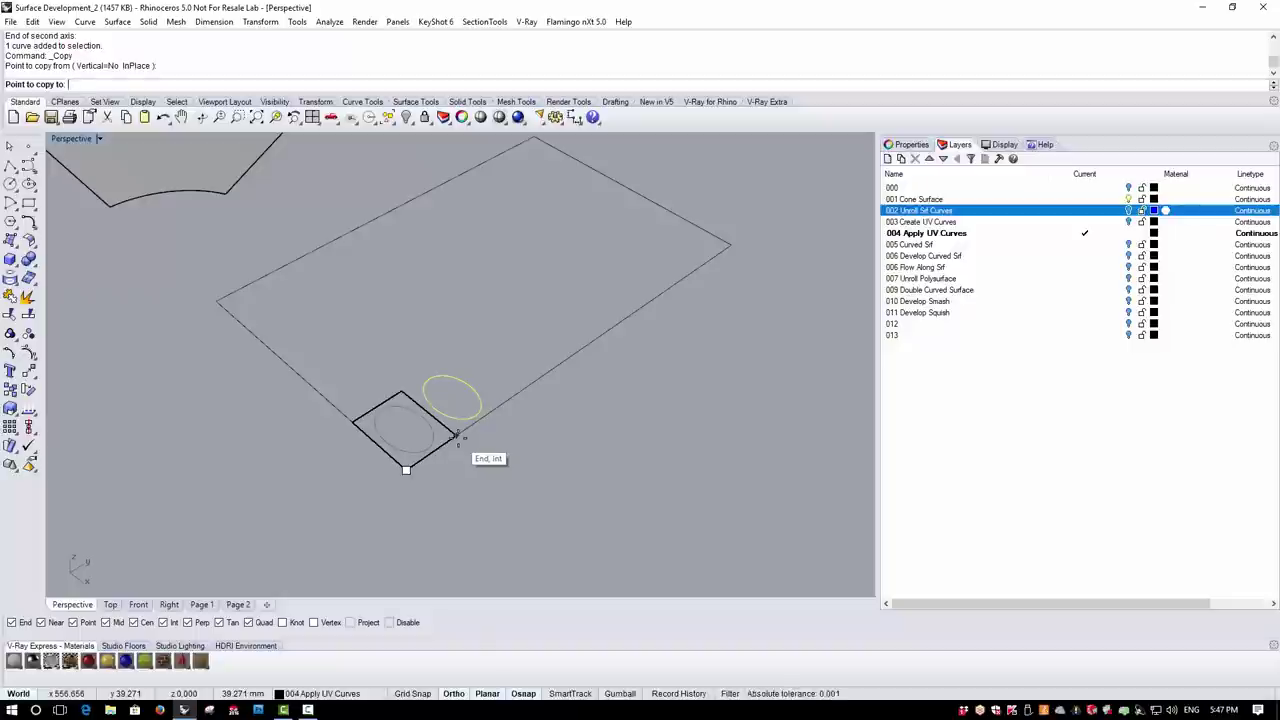
pyautogui.click(455, 435)
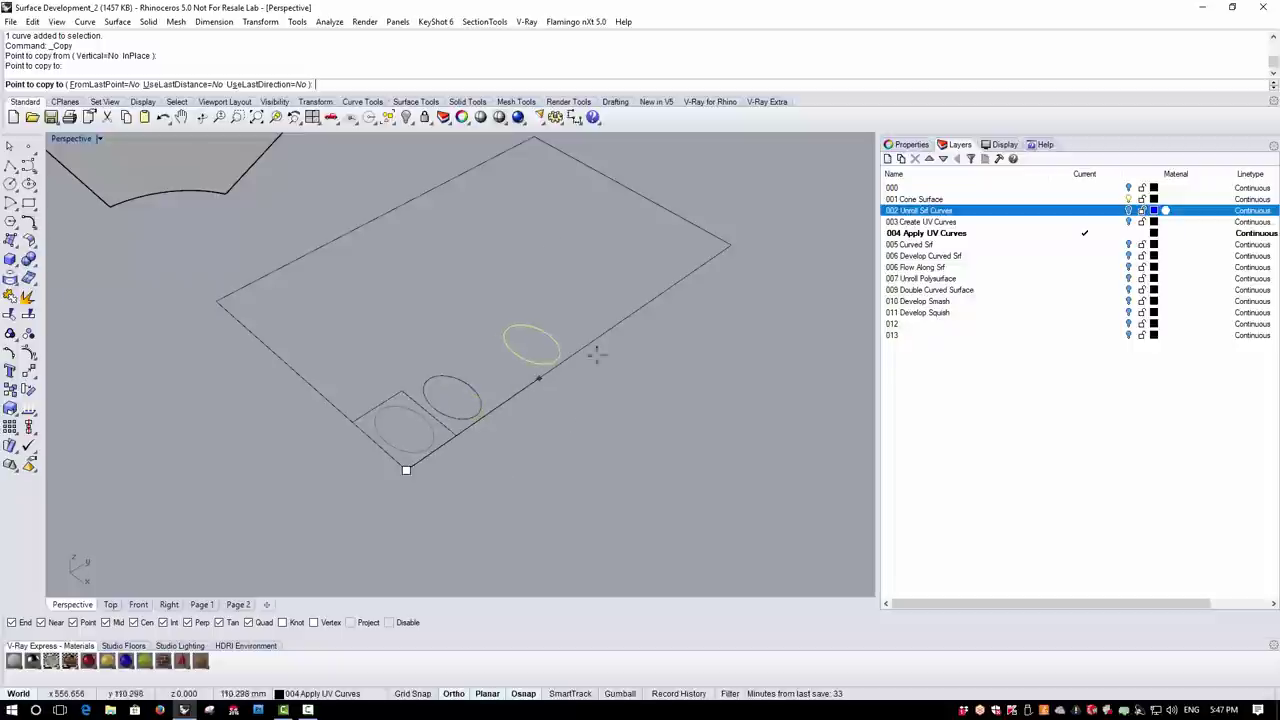
# Repeat the copy with FromLastPoint, UseLastDistance and UseLastDirection set to Yes until the row has eight ellipses
pyautogui.click(104, 84)
pyautogui.click(185, 84)
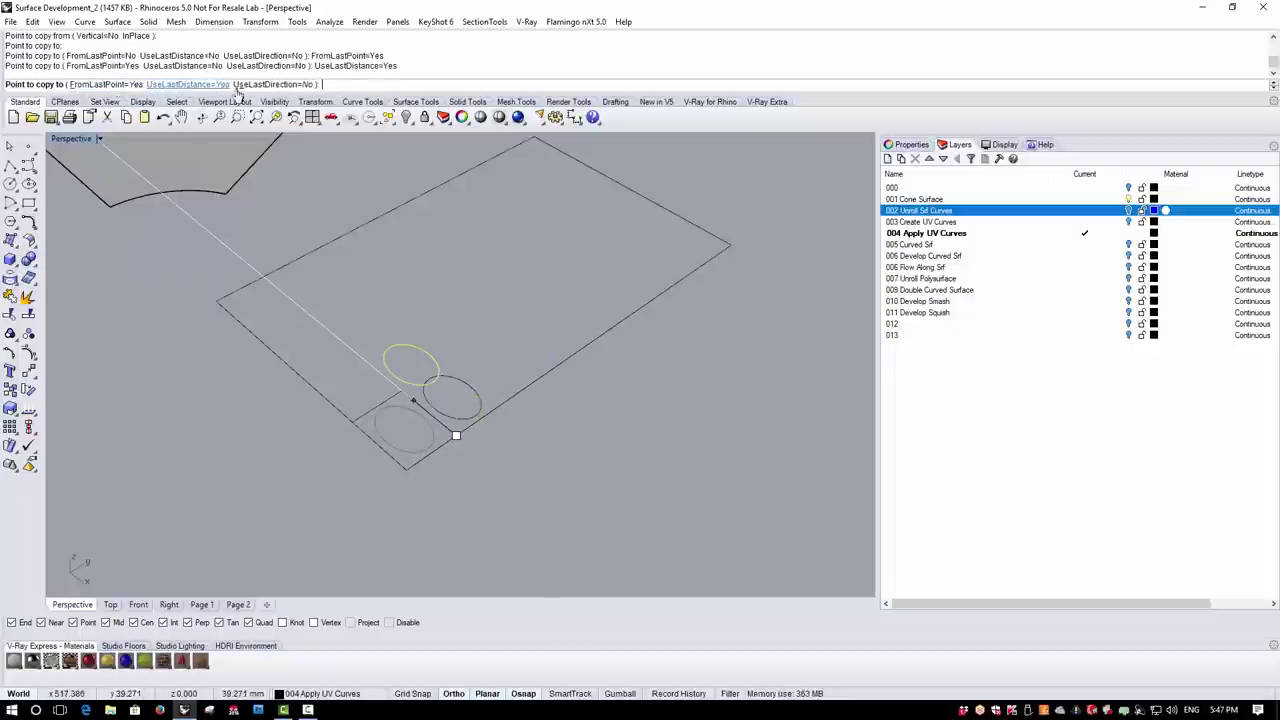
pyautogui.click(273, 84)
pyautogui.click(745, 313)
pyautogui.click(785, 270)
pyautogui.click(794, 257)
pyautogui.click(794, 257)
pyautogui.click(795, 257)
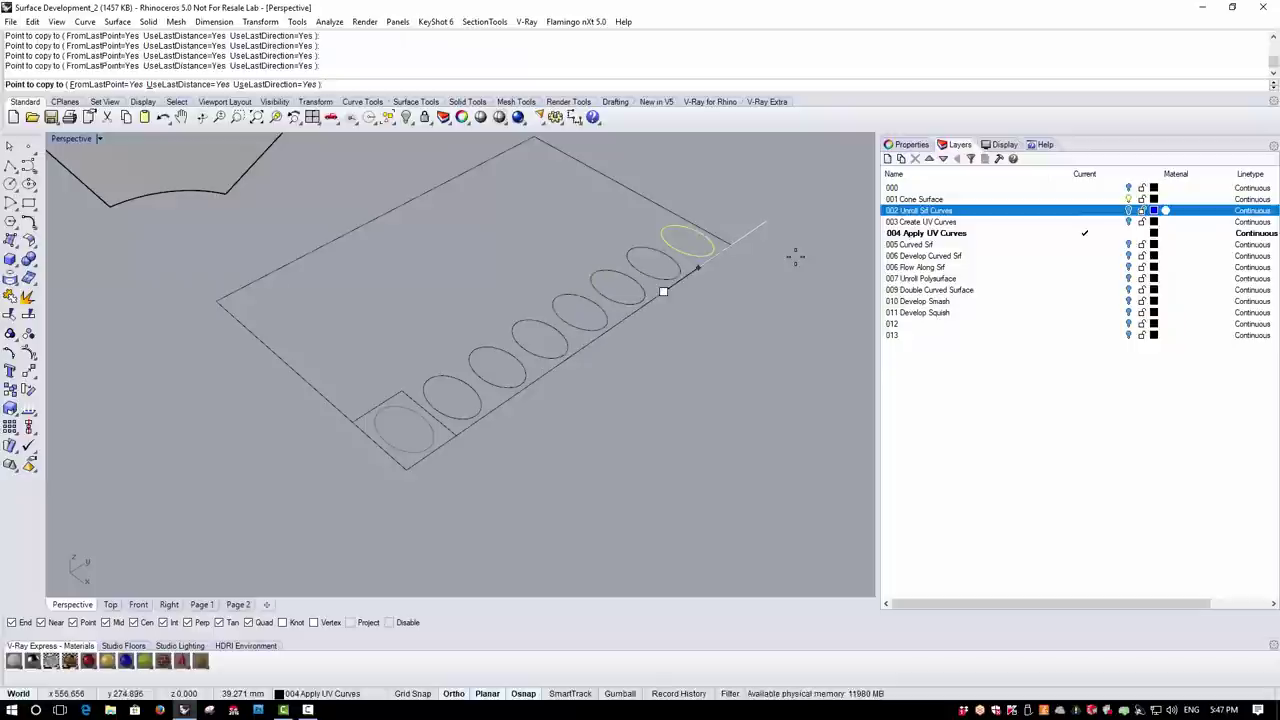
pyautogui.press('Return')
# Copy the row of eight ellipses one cell across the boundary's short side, using the small rectangle's corners as reference points
pyautogui.moveTo(634, 391); pyautogui.dragTo(439, 405, button='right')
pyautogui.scroll(2, 439, 405)
pyautogui.click(500, 401)
pyautogui.keyDown('shift'); pyautogui.click(509, 362); pyautogui.keyUp('shift')
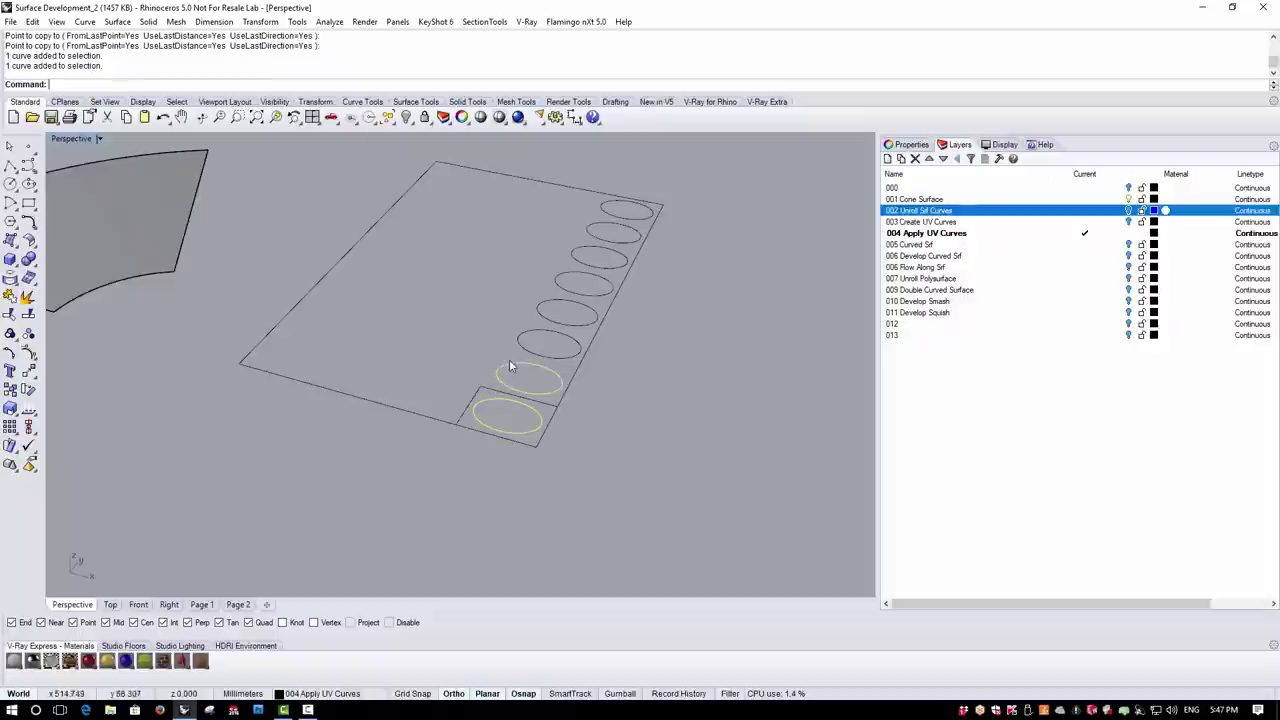
pyautogui.keyDown('shift'); pyautogui.click(533, 340); pyautogui.keyUp('shift')
pyautogui.keyDown('shift'); pyautogui.click(585, 321); pyautogui.keyUp('shift')
pyautogui.keyDown('shift'); pyautogui.click(609, 284); pyautogui.keyUp('shift')
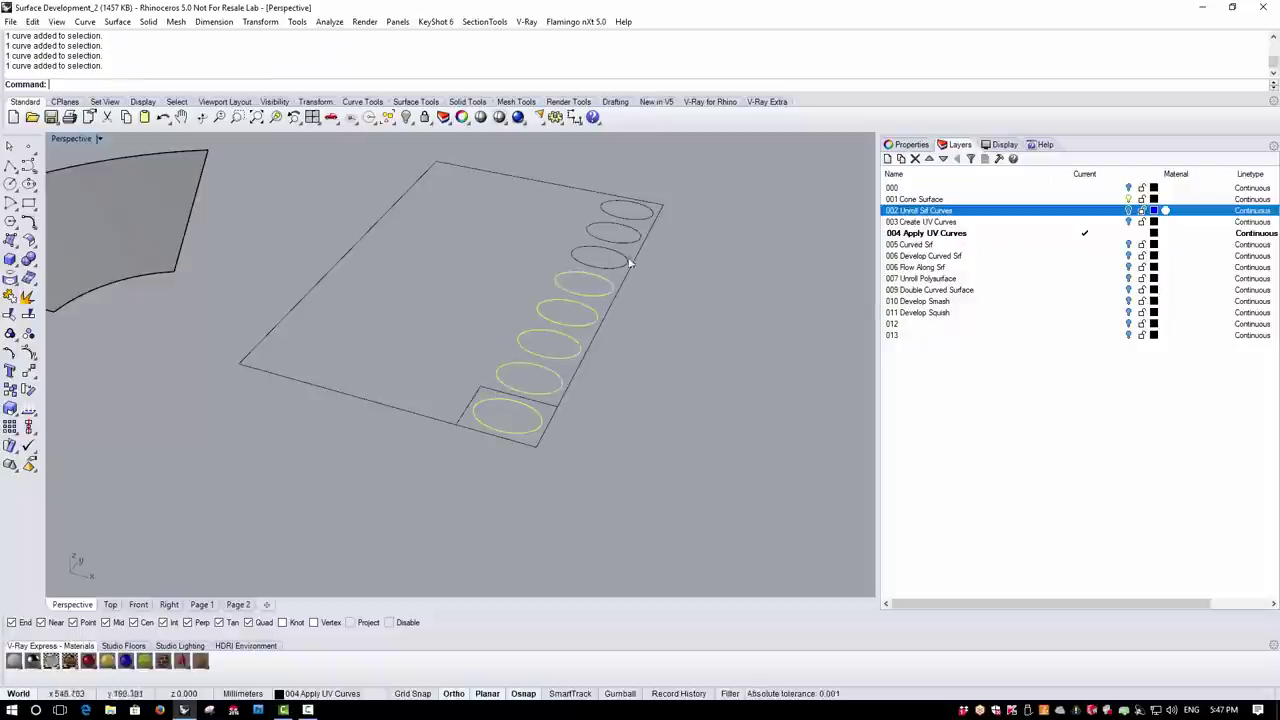
pyautogui.keyDown('shift'); pyautogui.click(612, 266); pyautogui.keyUp('shift')
pyautogui.keyDown('shift'); pyautogui.click(620, 243); pyautogui.keyUp('shift')
pyautogui.keyDown('shift'); pyautogui.click(638, 216); pyautogui.keyUp('shift')
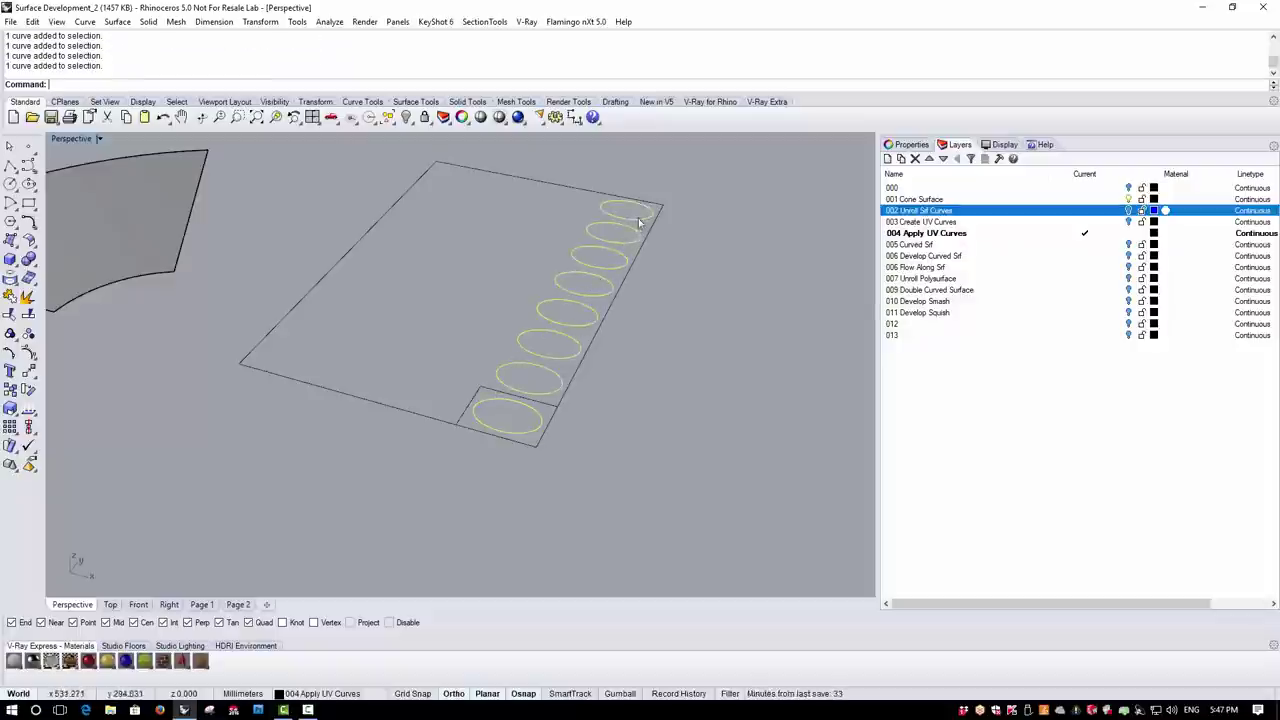
pyautogui.hotkey('ctrl', 'shift', 'c')
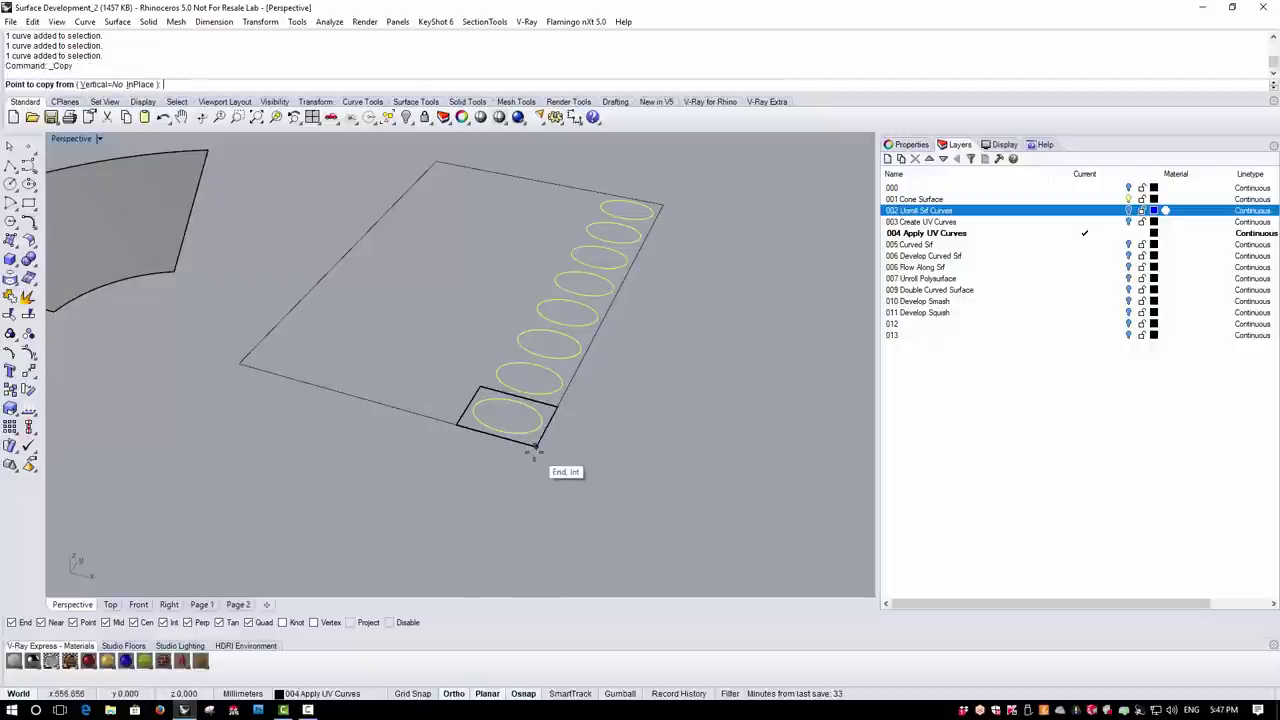
pyautogui.click(536, 447)
pyautogui.click(455, 425)
# Repeat the row copy twice using the last point, distance and direction to fill the boundary with four rows of ellipses
pyautogui.click(102, 84)
pyautogui.click(183, 84)
pyautogui.click(268, 84)
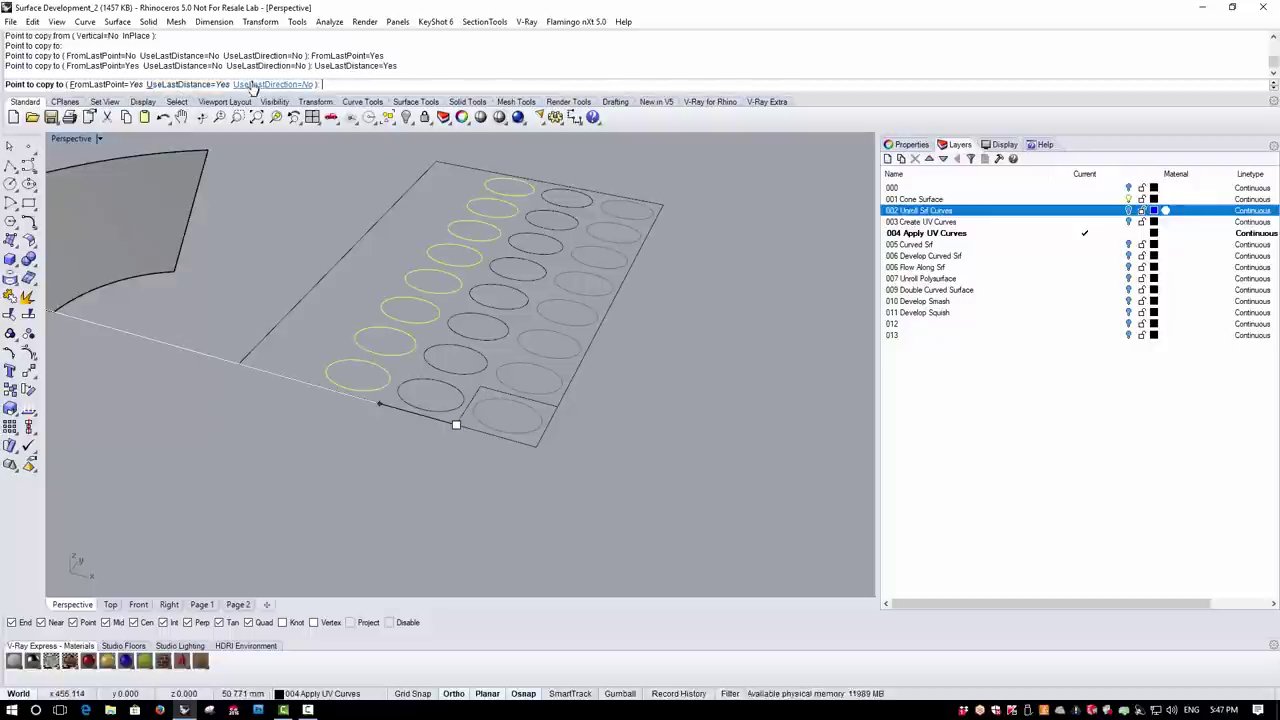
pyautogui.click(214, 397)
pyautogui.click(192, 407)
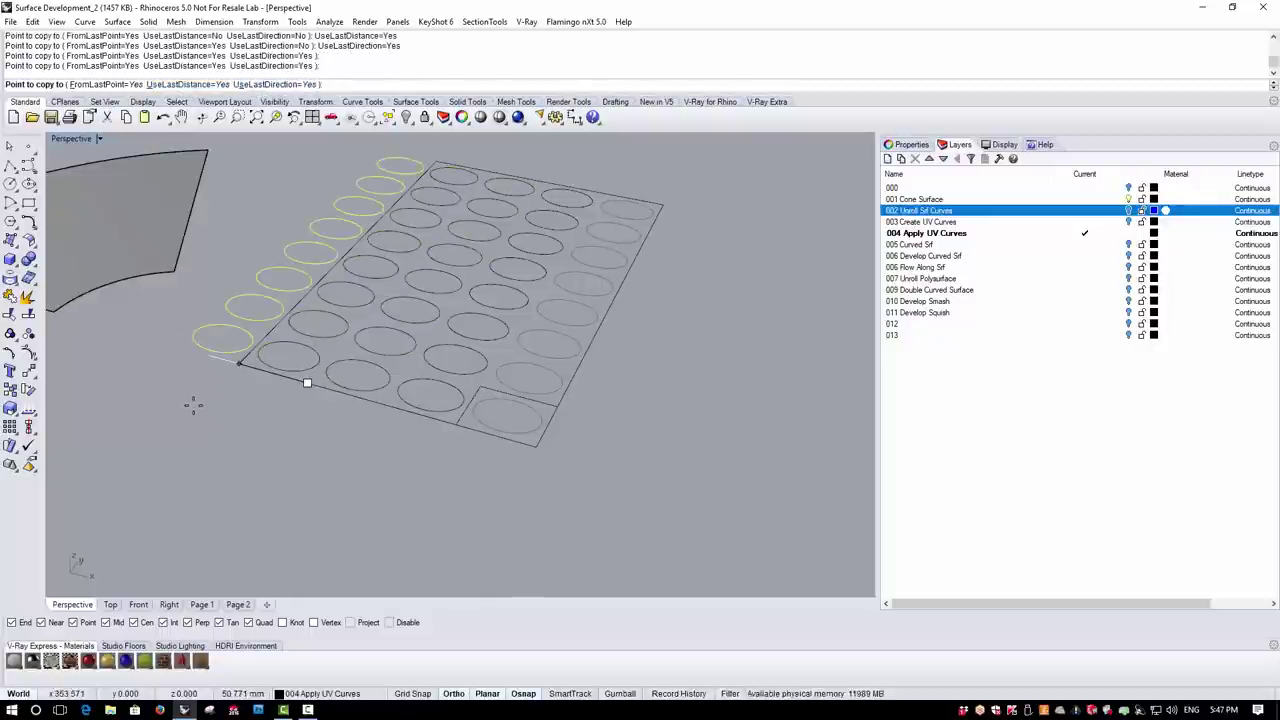
pyautogui.rightClick(196, 405)
# Delete the small construction rectangle around the corner ellipse
pyautogui.moveTo(220, 420); pyautogui.dragTo(417, 365, button='right')
pyautogui.scroll(3, 419, 366)
pyautogui.click(461, 431)
pyautogui.press('Delete')
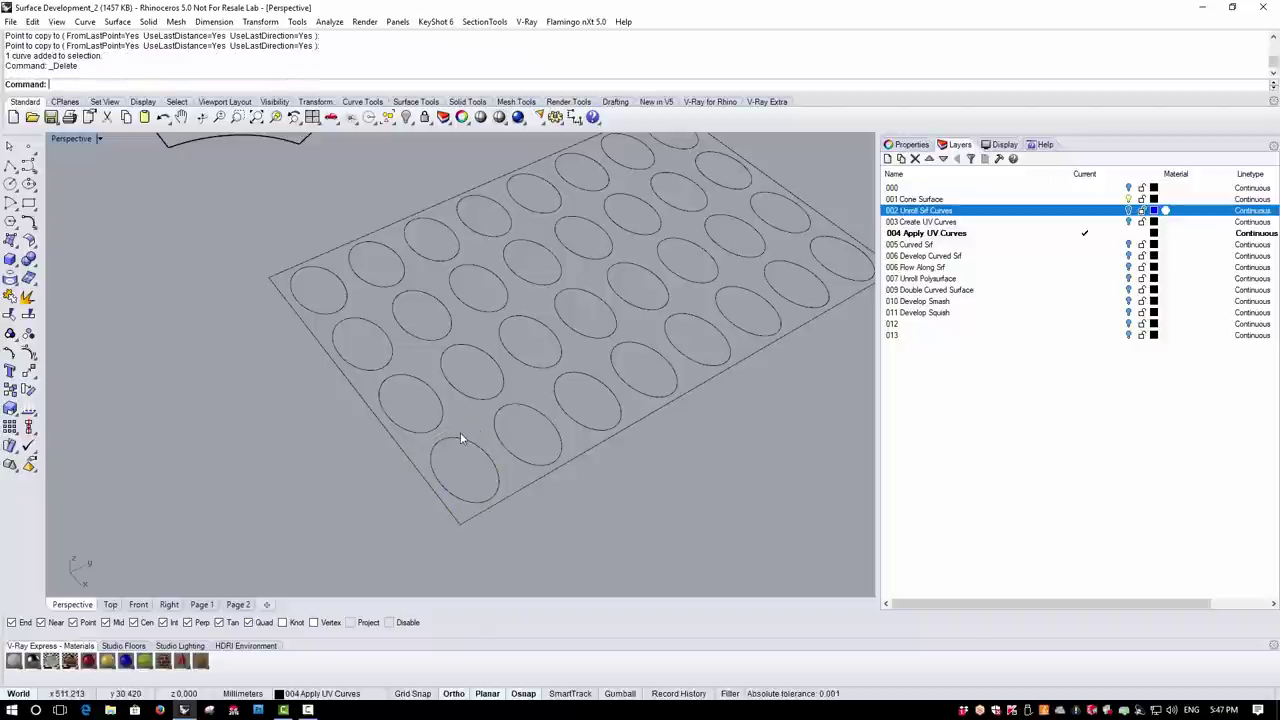
# Set the color of layer 004 Apply UV Curves to Red
pyautogui.scroll(-5, 585, 420)
pyautogui.moveTo(612, 410); pyautogui.dragTo(551, 441, button='right')
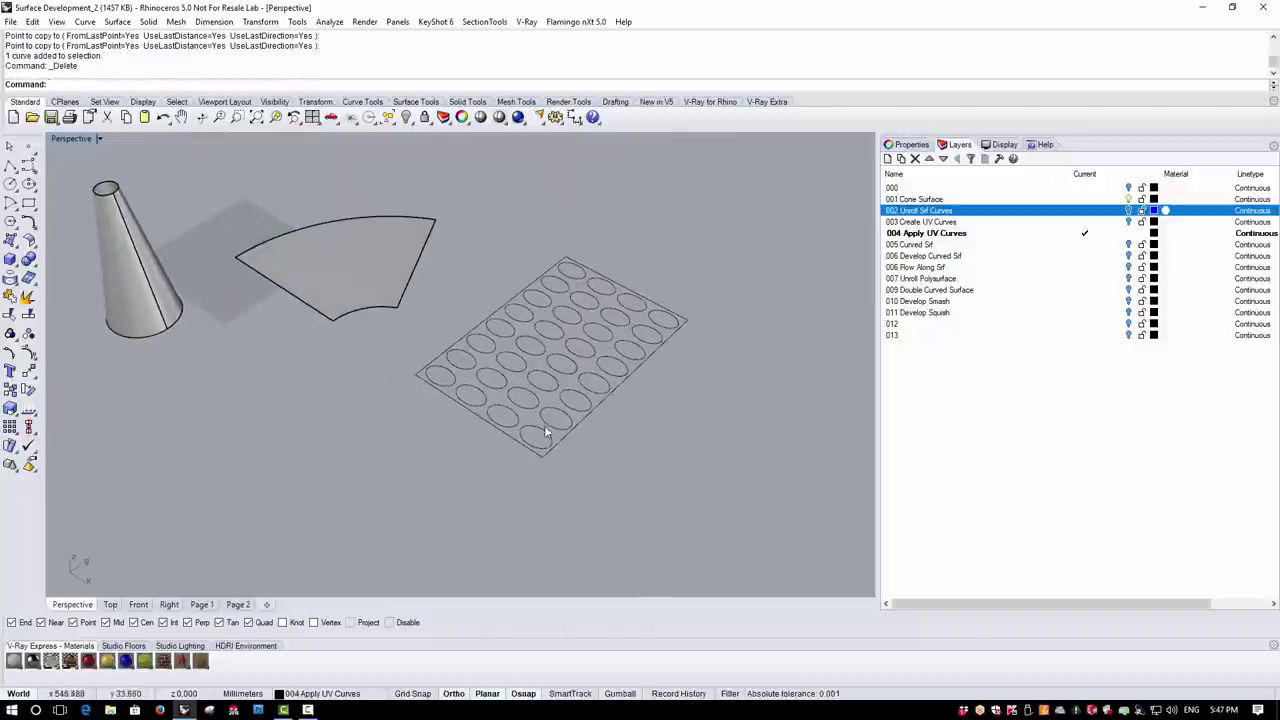
pyautogui.scroll(-4, 537, 366)
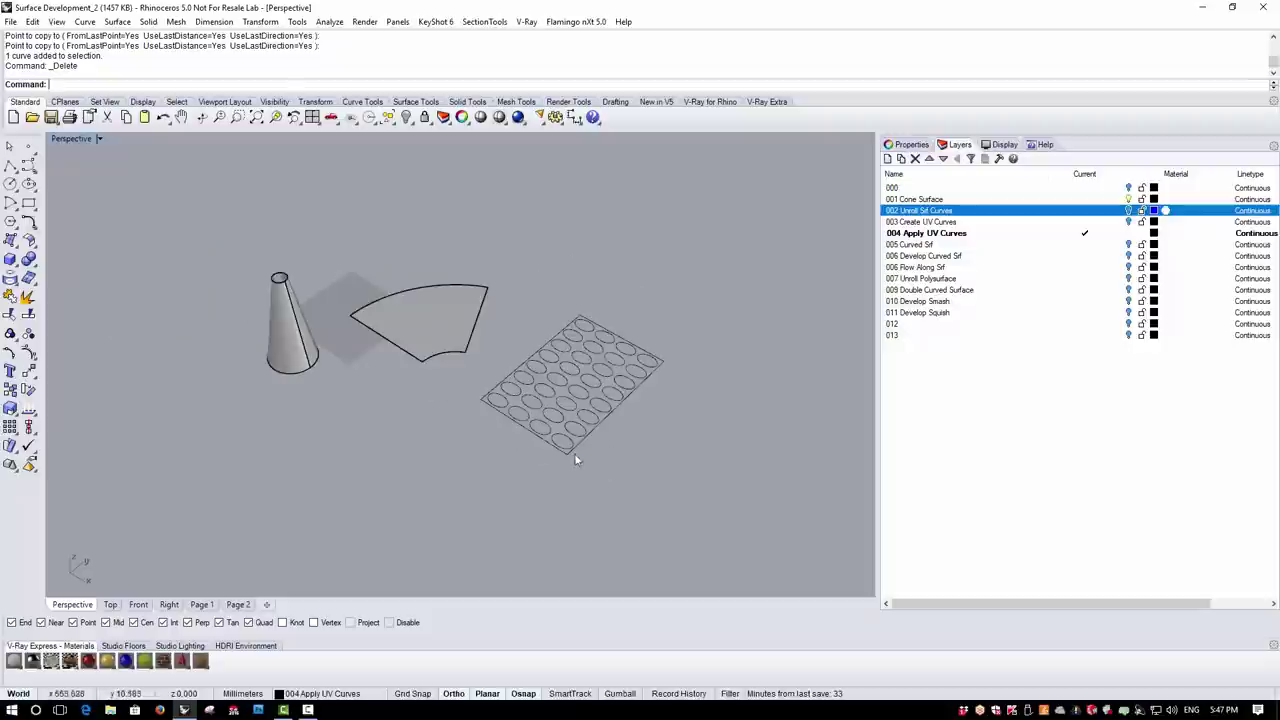
pyautogui.scroll(2, 545, 405)
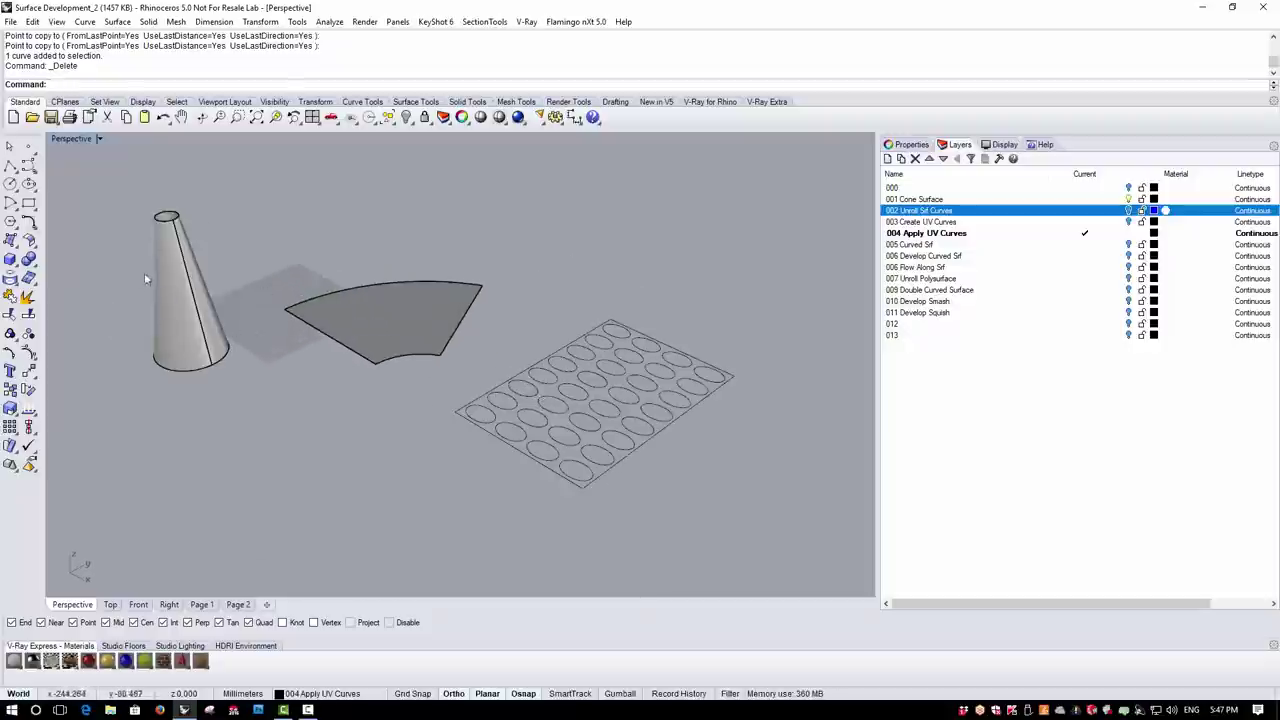
pyautogui.click(1155, 233)
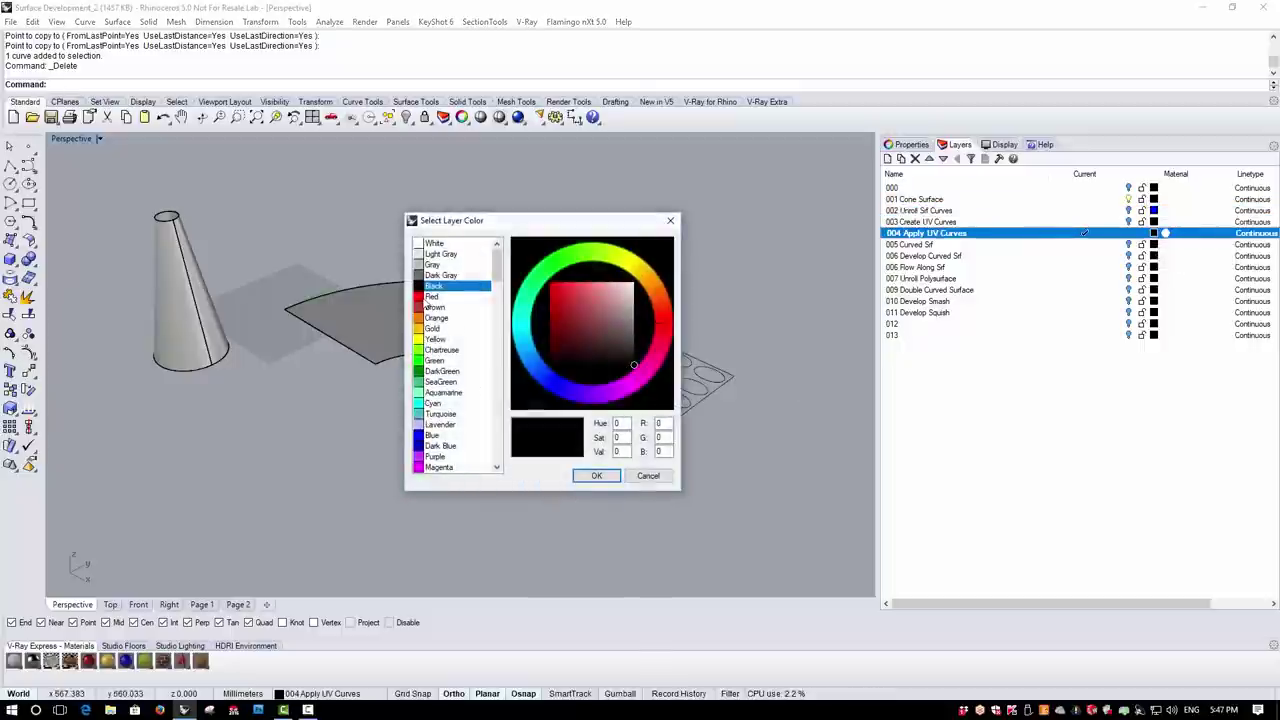
pyautogui.click(430, 297)
pyautogui.click(596, 475)
pyautogui.moveTo(466, 442); pyautogui.dragTo(397, 399, button='right')
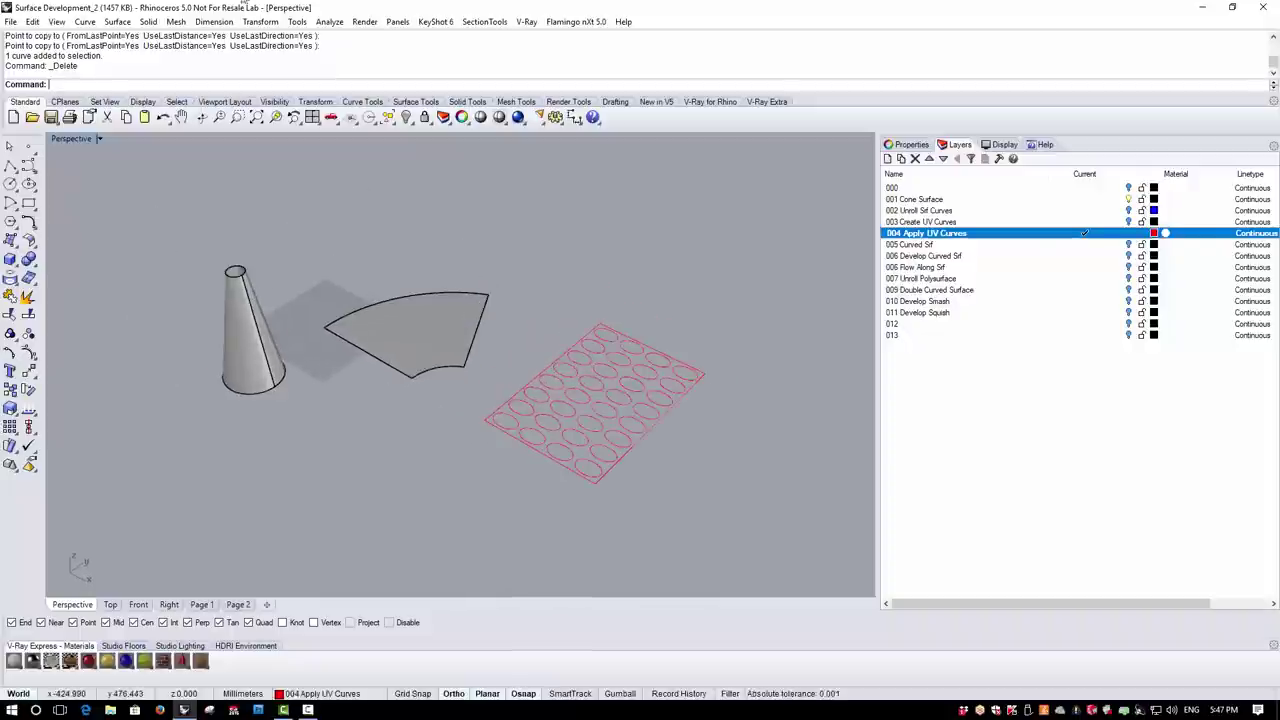
# Apply the red boundary rectangle and its ellipse pattern onto the cone surface using Apply UV Curves
pyautogui.click(88, 22)
pyautogui.moveTo(170, 441)
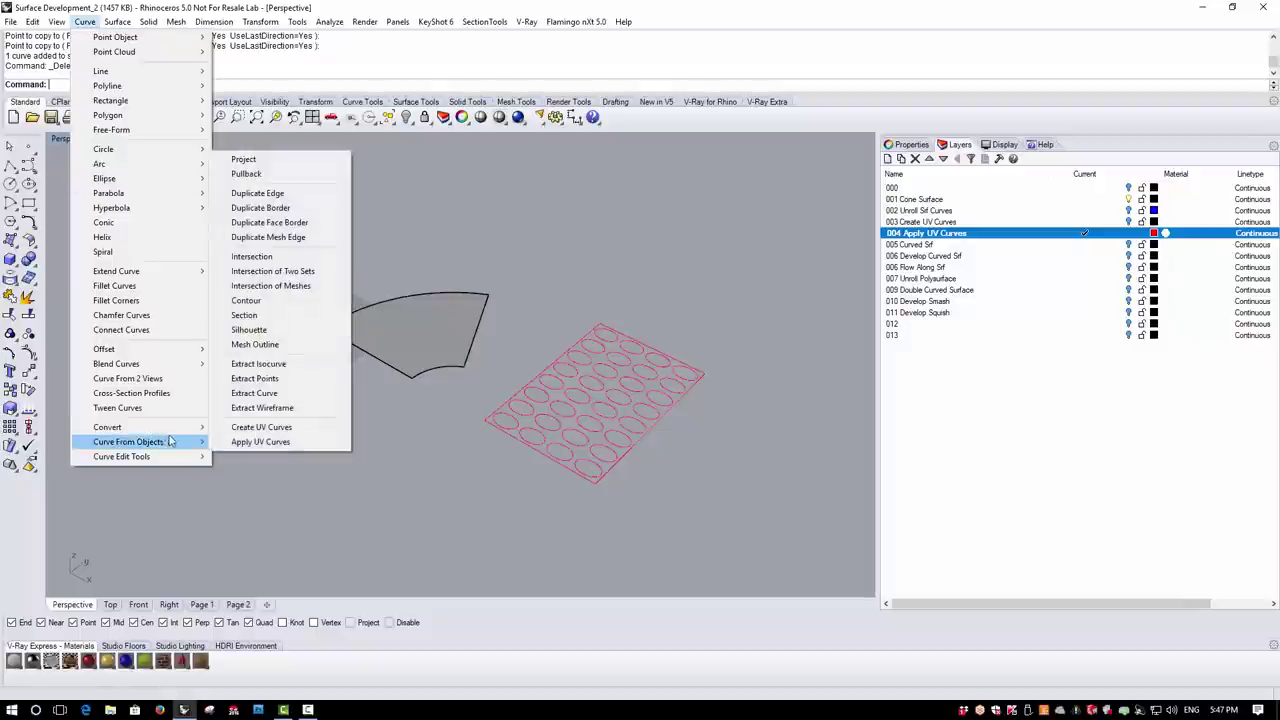
pyautogui.click(265, 442)
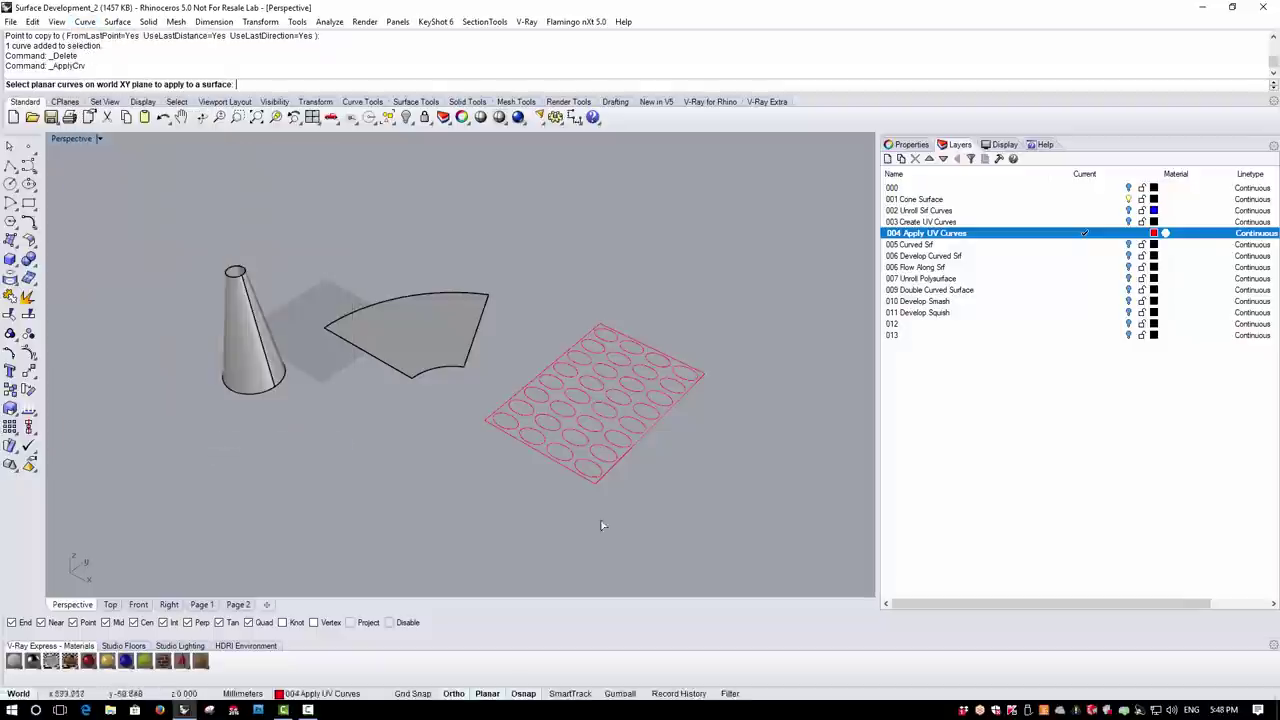
pyautogui.moveTo(567, 489); pyautogui.dragTo(477, 260, button='right')
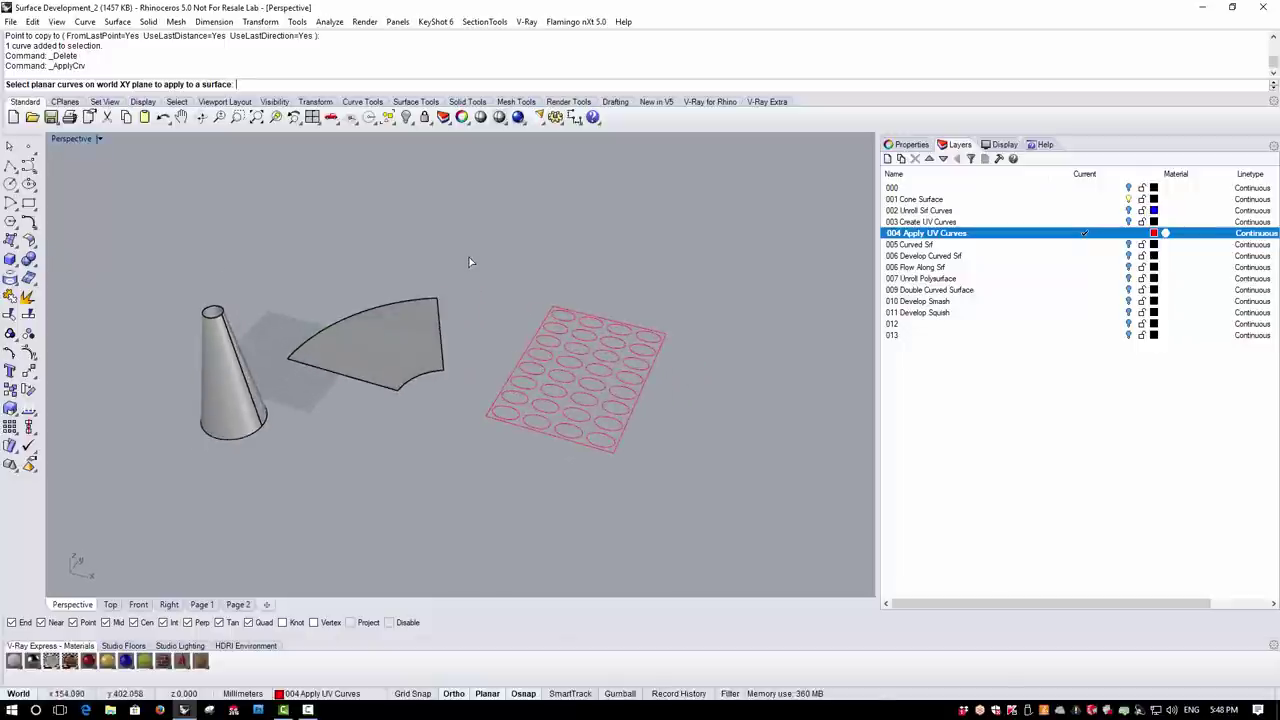
pyautogui.moveTo(469, 261); pyautogui.dragTo(741, 484)
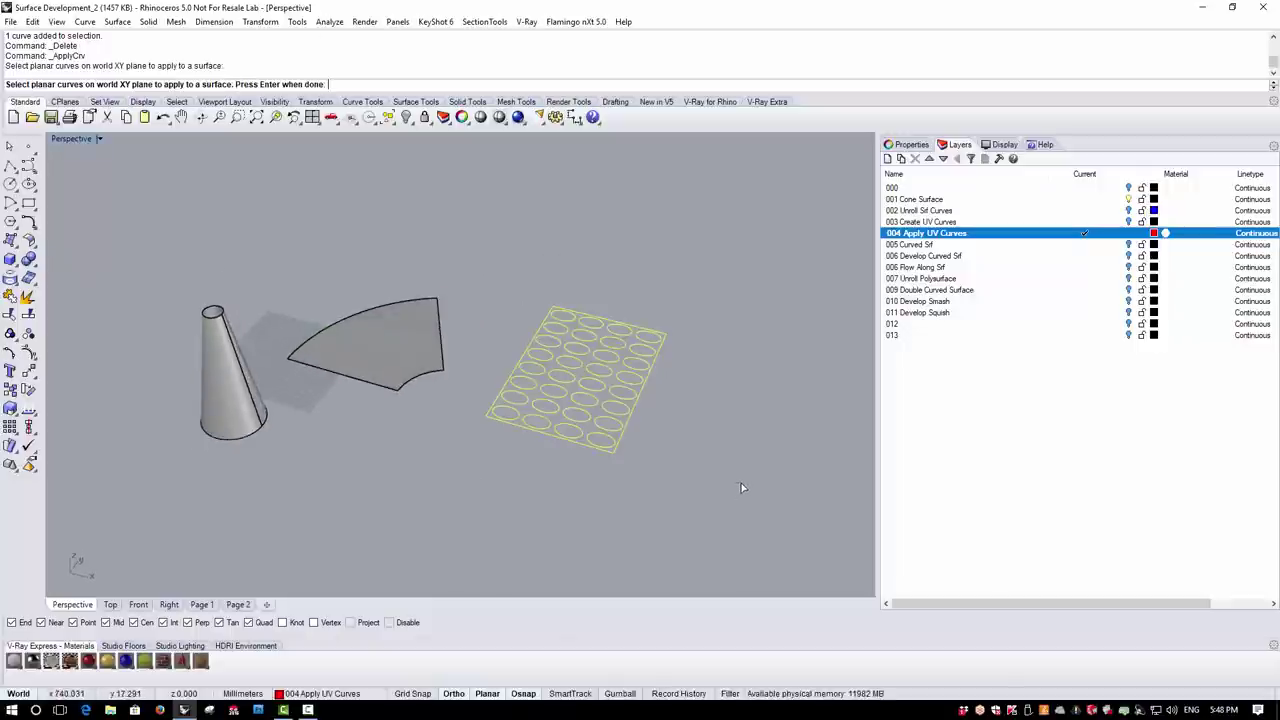
pyautogui.moveTo(504, 463); pyautogui.dragTo(464, 437, button='right')
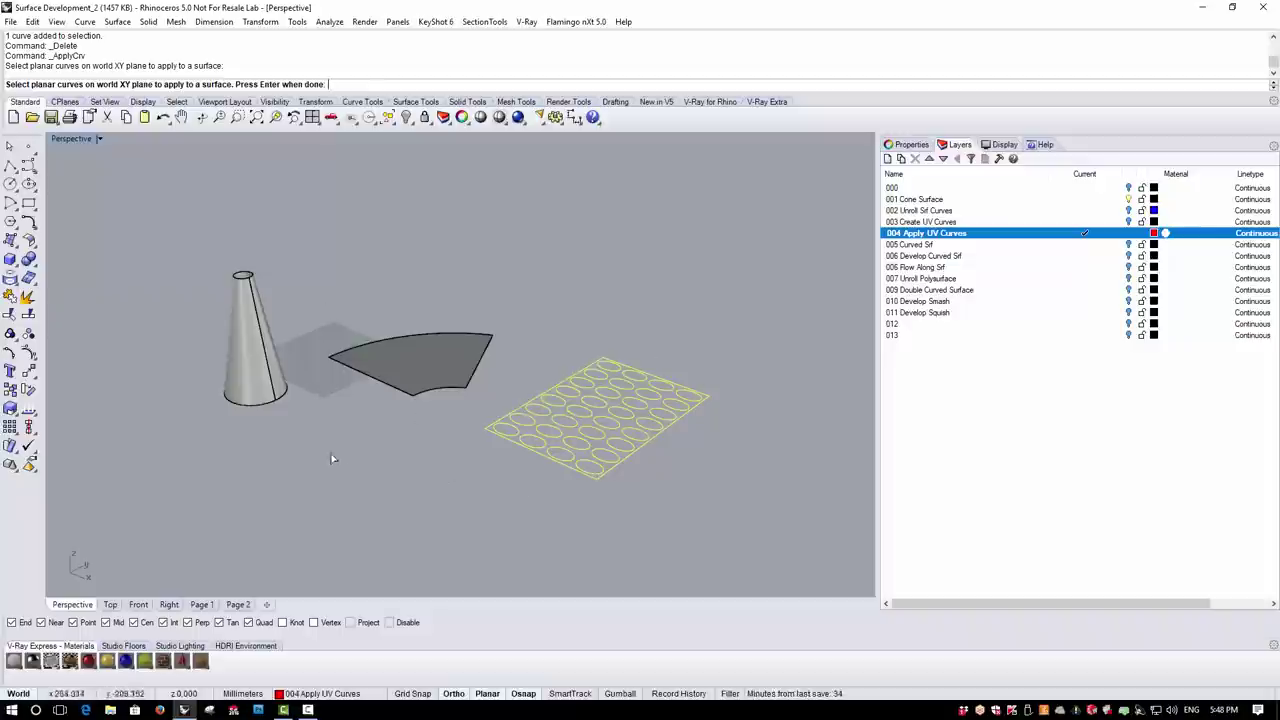
pyautogui.press('Return')
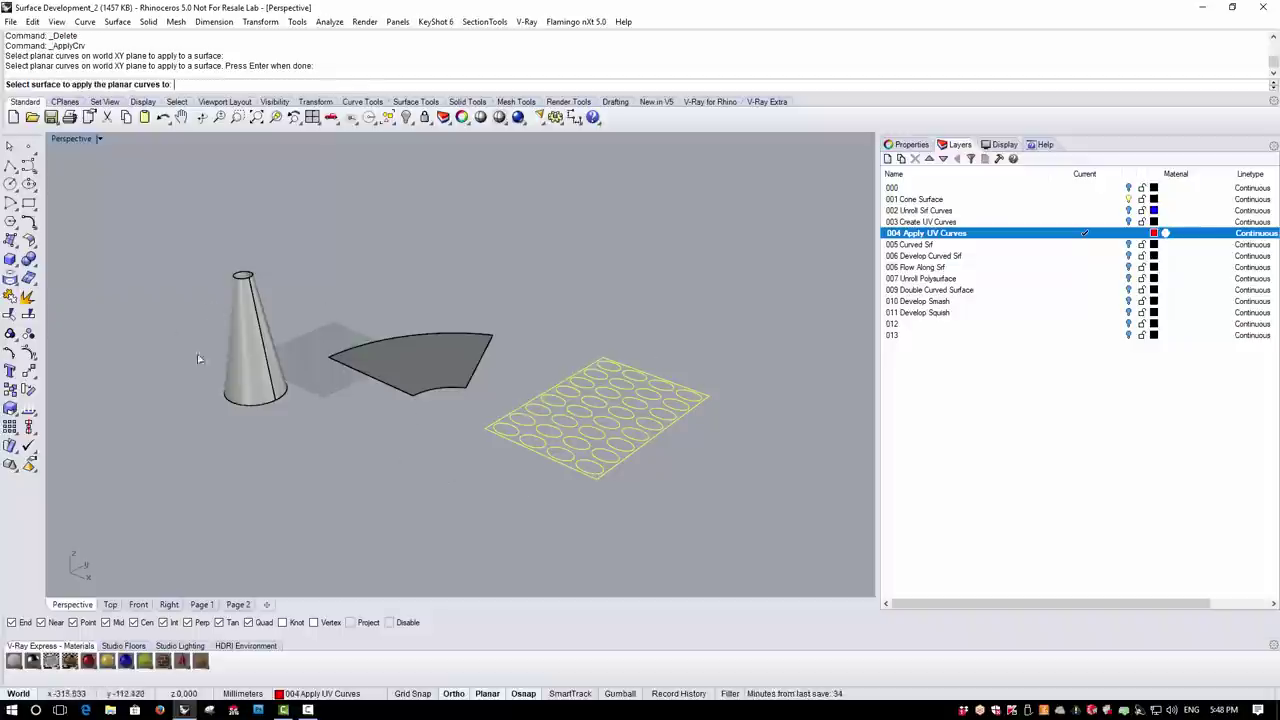
pyautogui.click(255, 386)
pyautogui.moveTo(242, 451); pyautogui.dragTo(256, 357, button='right')
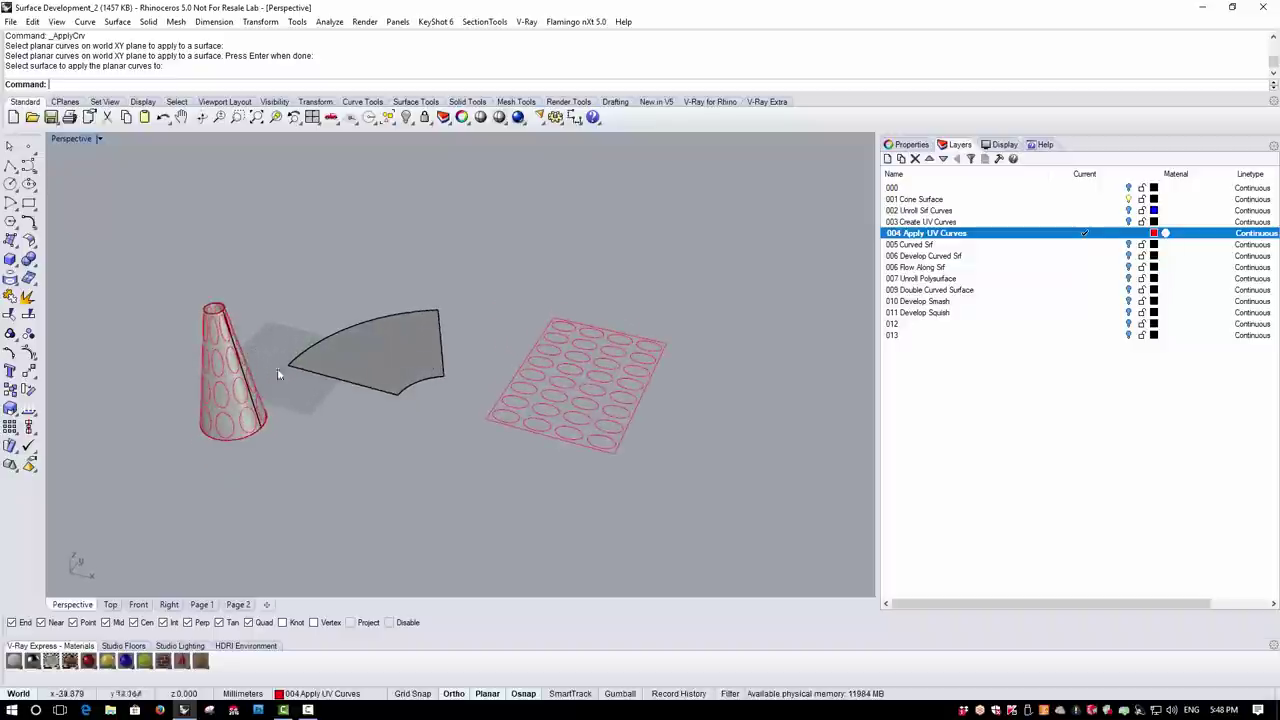
pyautogui.scroll(3, 171, 380)
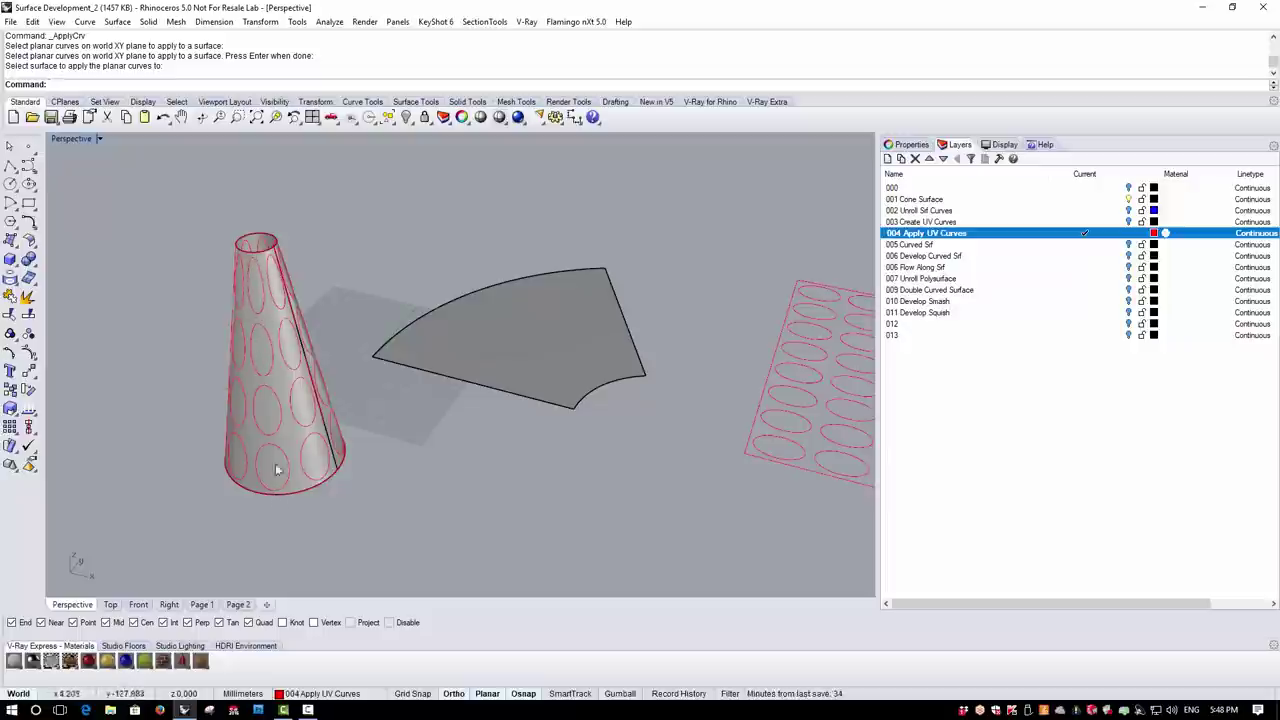
pyautogui.moveTo(365, 503); pyautogui.dragTo(330, 480, button='right')
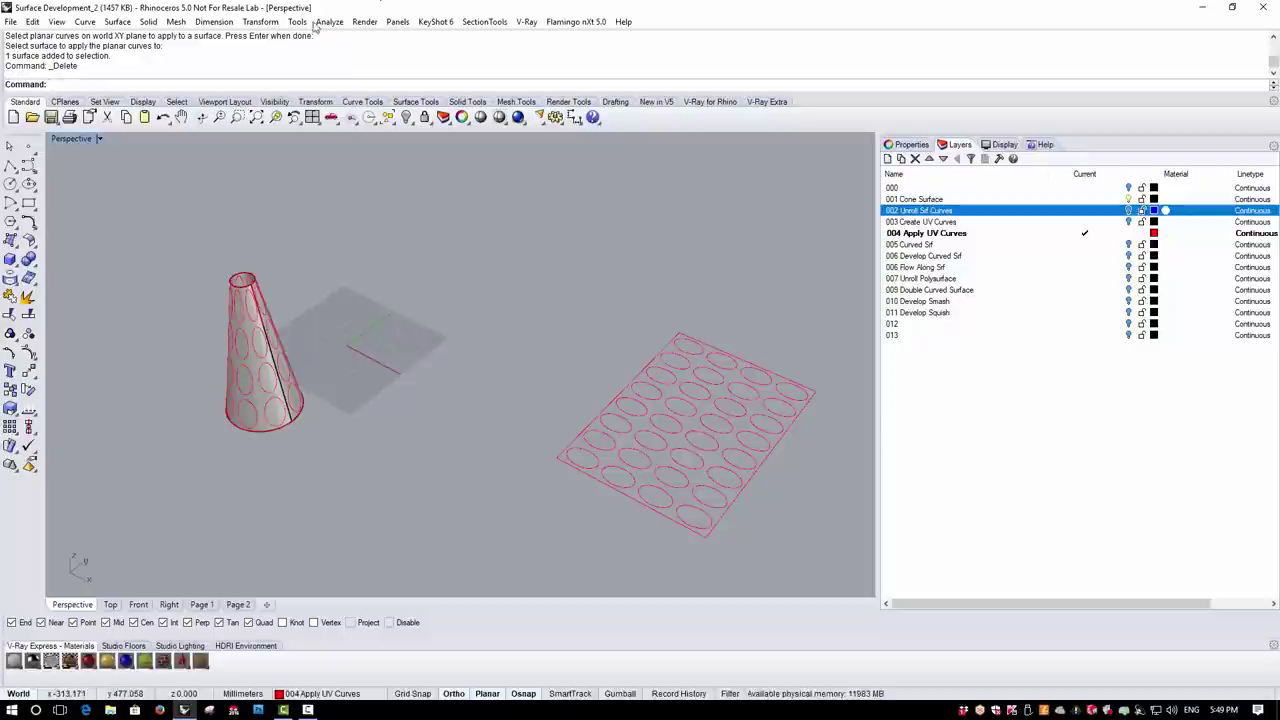
# Unroll the cone surface together with all the ellipse curves lying on it, with Explode=No and Labels=No
pyautogui.click(118, 22)
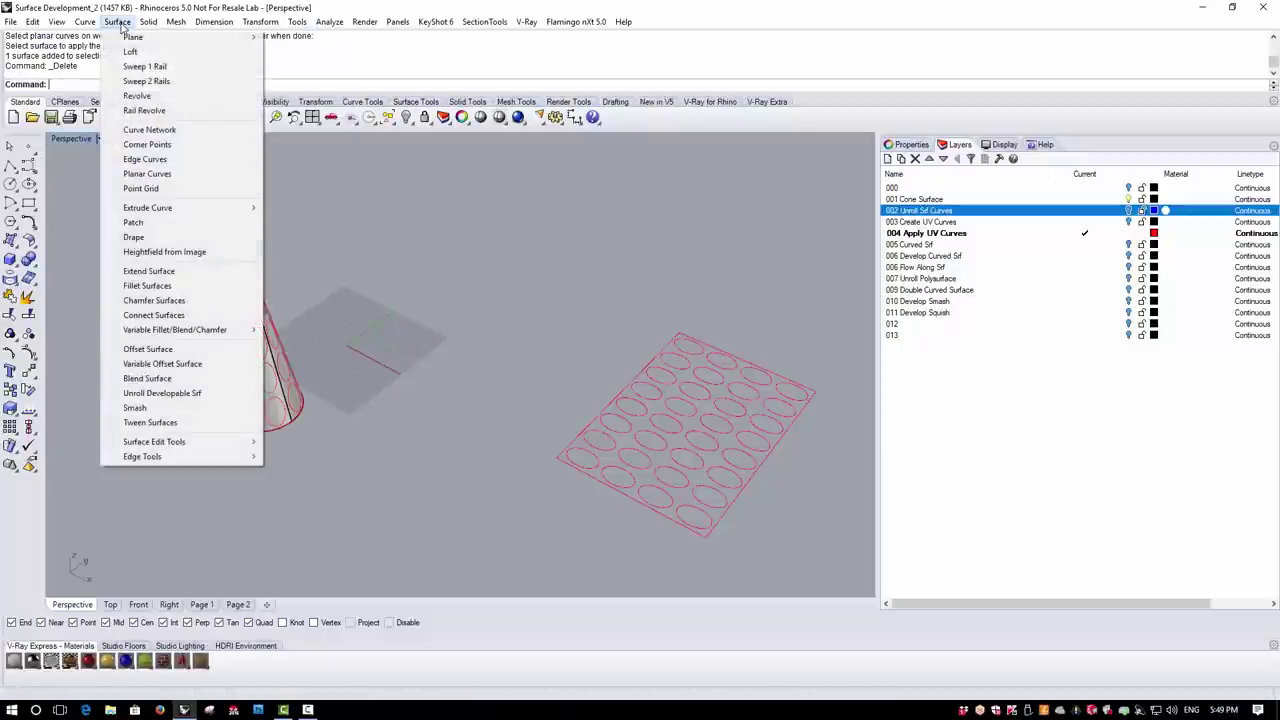
pyautogui.click(162, 393)
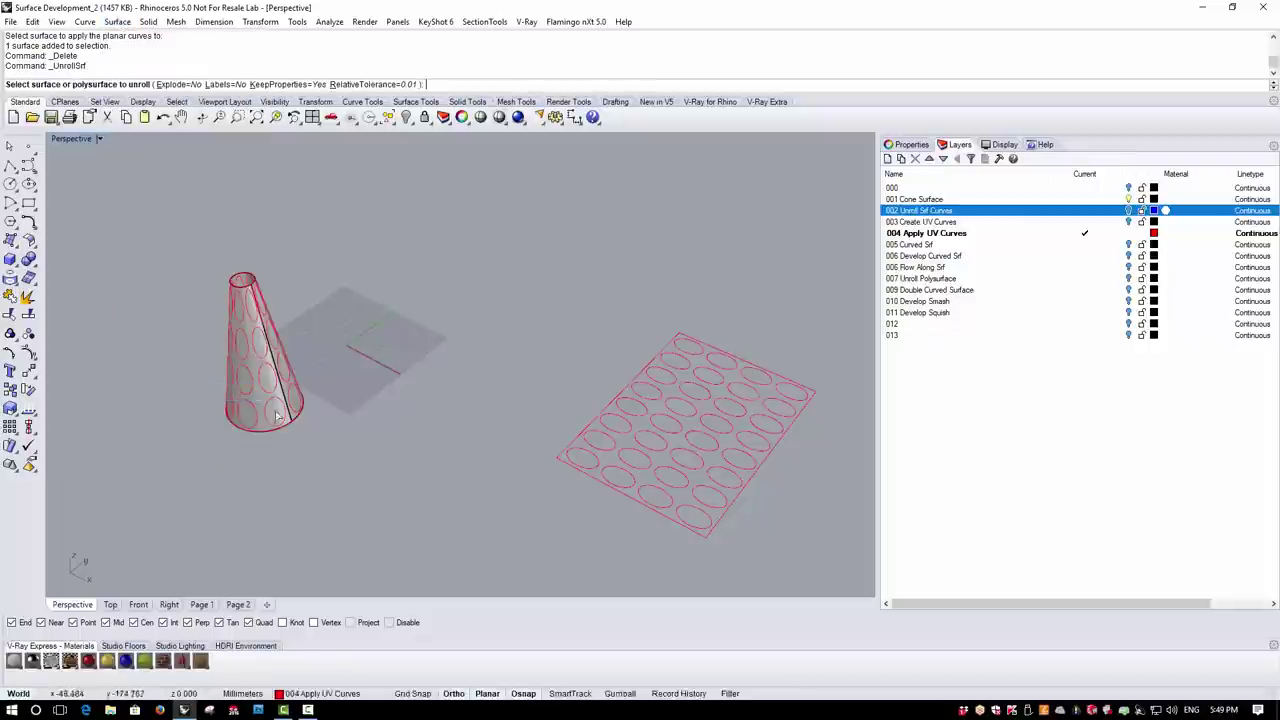
pyautogui.click(258, 397)
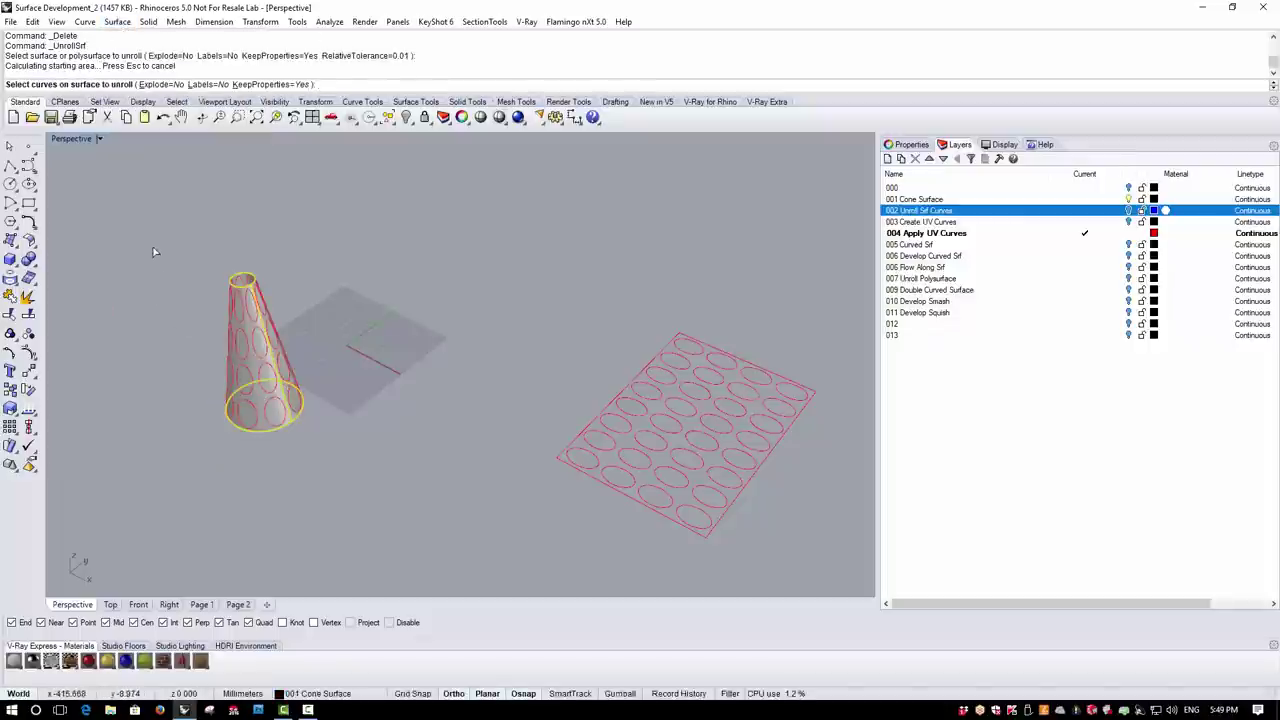
pyautogui.moveTo(153, 252); pyautogui.dragTo(334, 412)
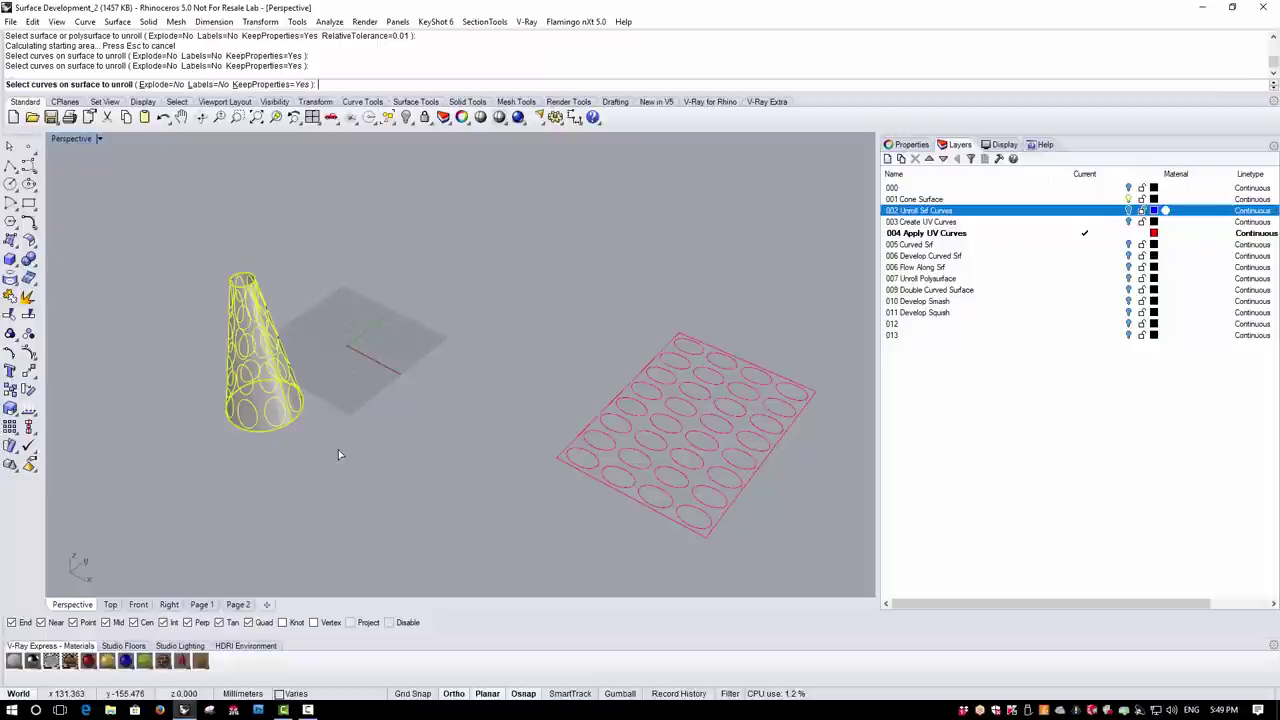
pyautogui.press('Return')
pyautogui.press('Return')
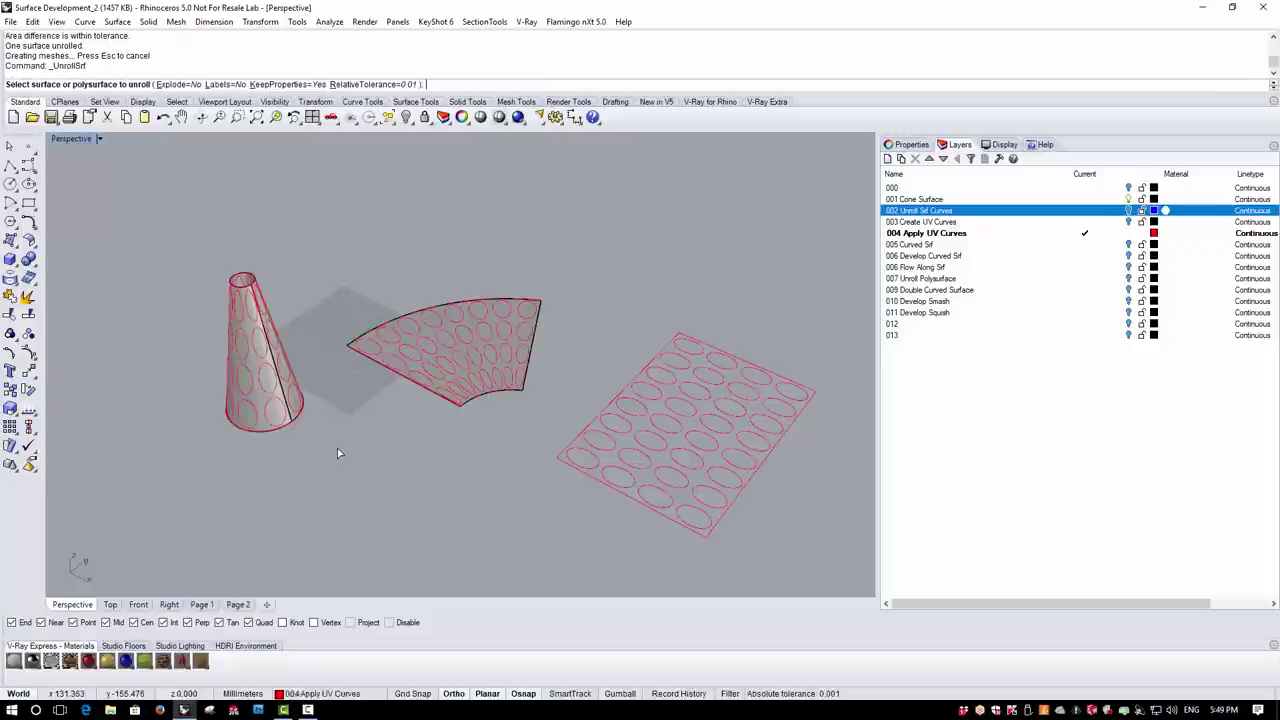
pyautogui.scroll(3, 457, 352)
pyautogui.moveTo(457, 352)
pyautogui.mouseDown(button='right')
pyautogui.moveTo(449, 443)
pyautogui.moveTo(480, 350)
pyautogui.mouseUp(button='right')
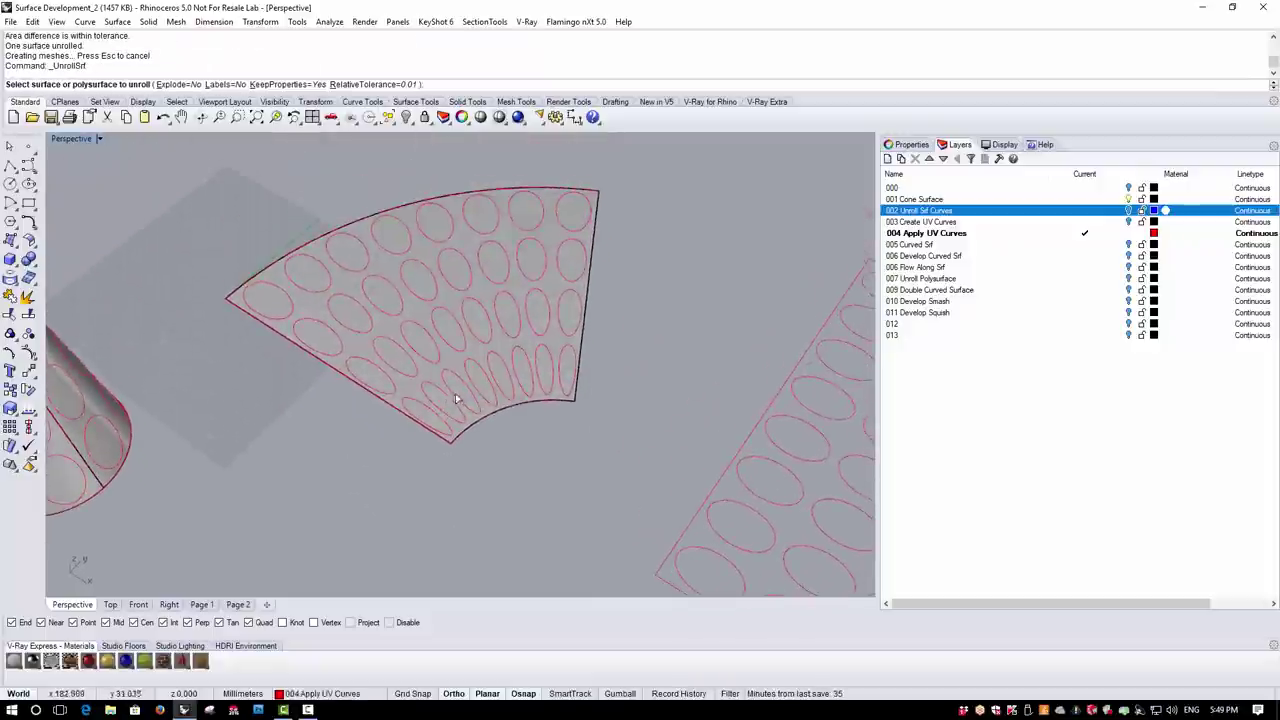
pyautogui.scroll(-3, 508, 254)
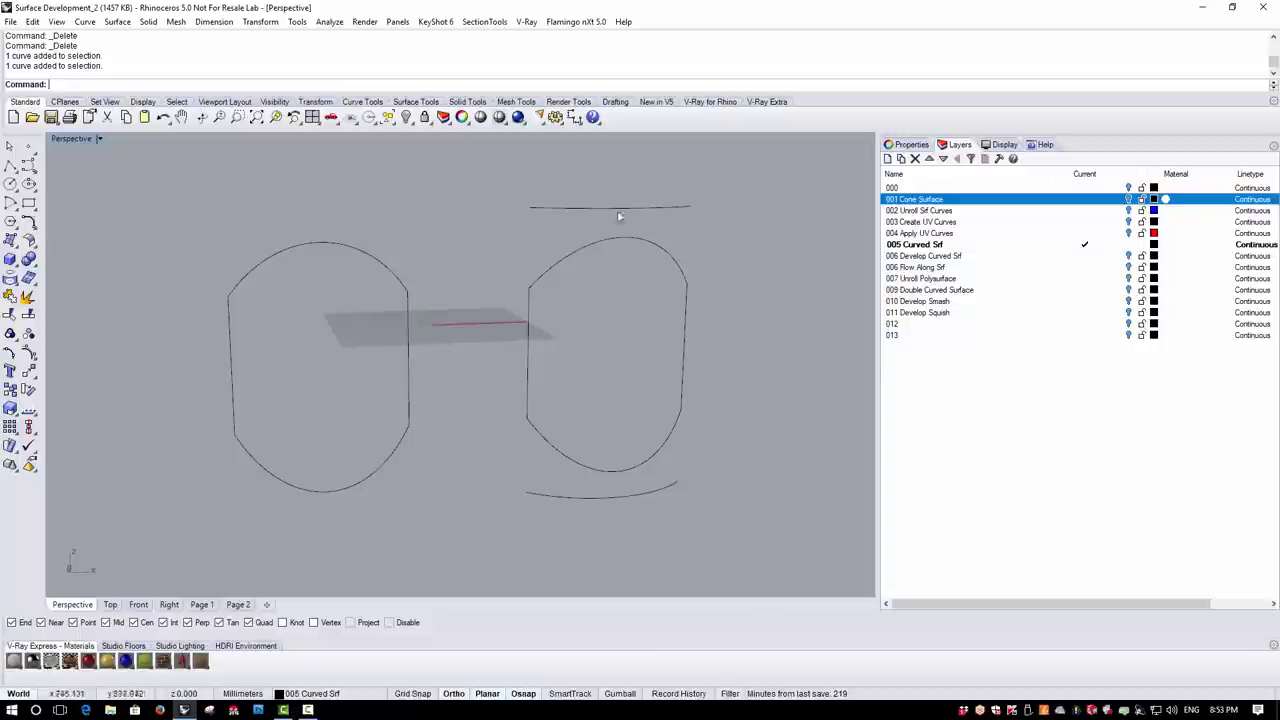
# Examine the first outline's individual edge curves by selecting them one at a time and viewing them from different angles
pyautogui.click(251, 266)
pyautogui.moveTo(251, 266); pyautogui.dragTo(349, 499, button='right')
pyautogui.click(349, 499)
pyautogui.click(339, 426)
pyautogui.click(322, 420)
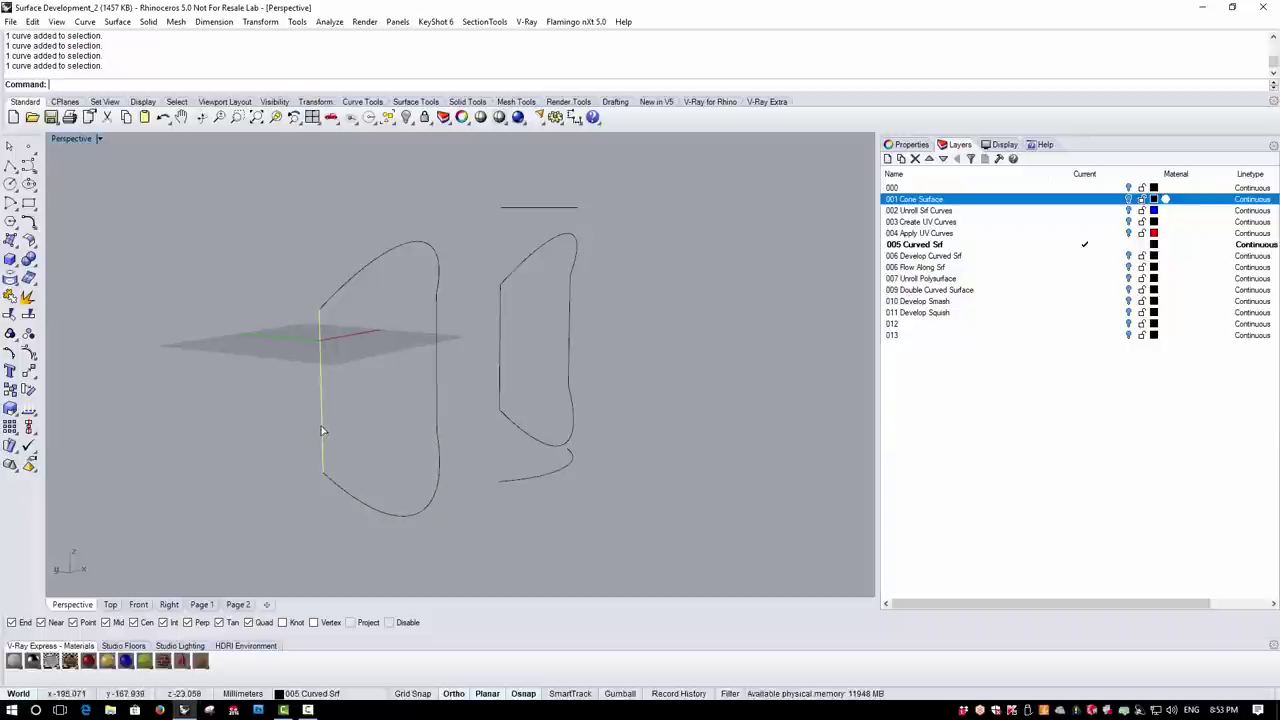
pyautogui.click(438, 376)
pyautogui.moveTo(536, 390); pyautogui.dragTo(451, 400, button='right')
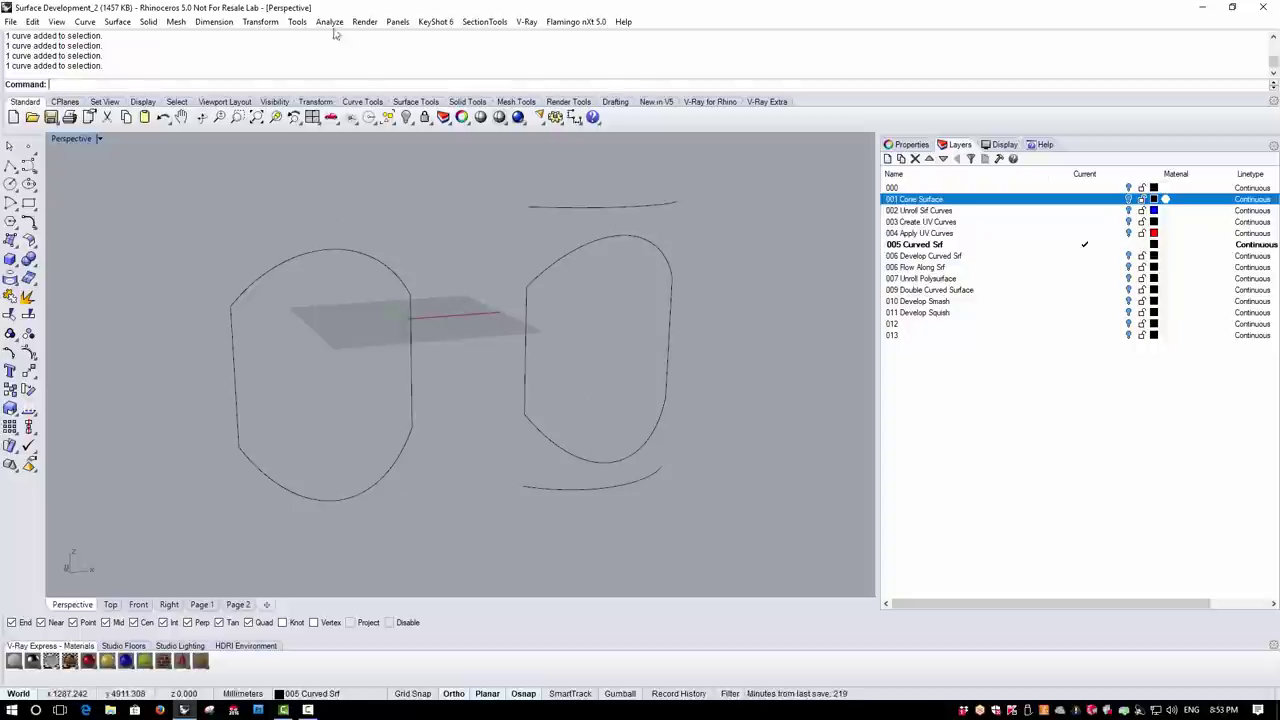
# Create a surface from the first outline's four open edge curves using the Edge Curves command
pyautogui.click(113, 21)
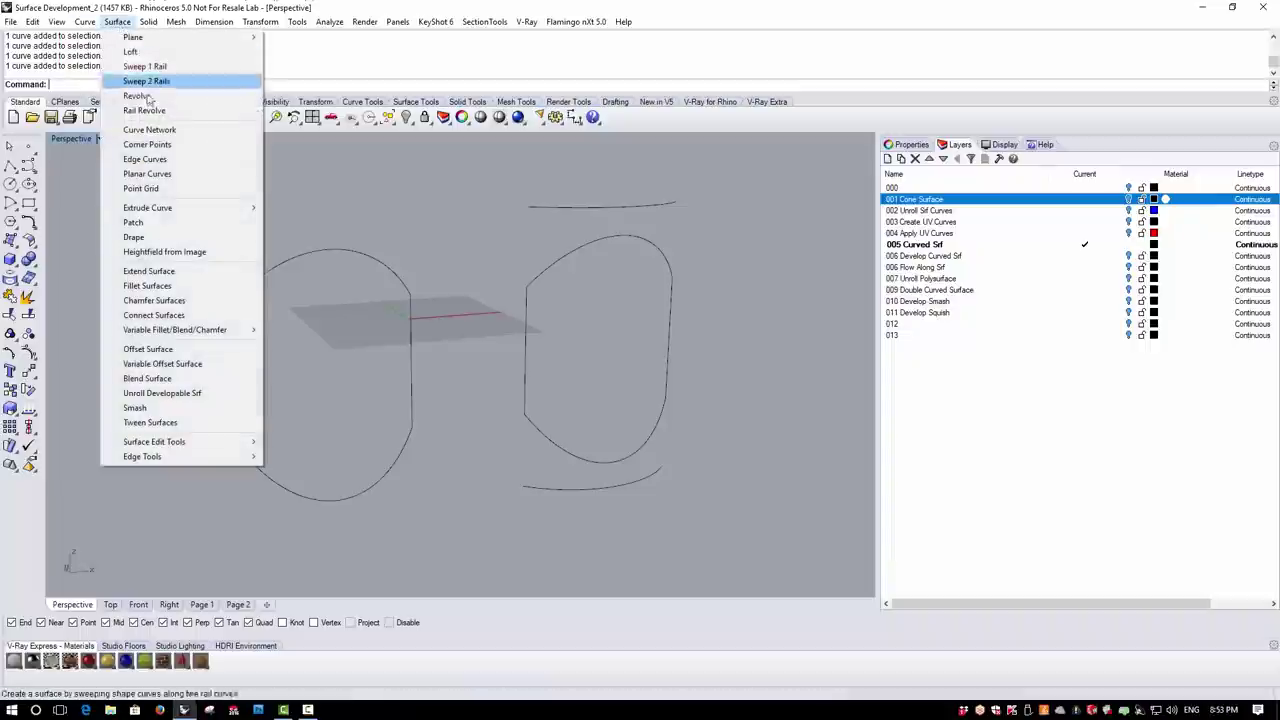
pyautogui.click(178, 172)
pyautogui.click(242, 299)
pyautogui.click(236, 328)
pyautogui.click(409, 324)
pyautogui.click(396, 457)
pyautogui.moveTo(431, 469)
pyautogui.mouseDown(button='right')
pyautogui.moveTo(283, 451)
pyautogui.moveTo(450, 462)
pyautogui.mouseUp(button='right')
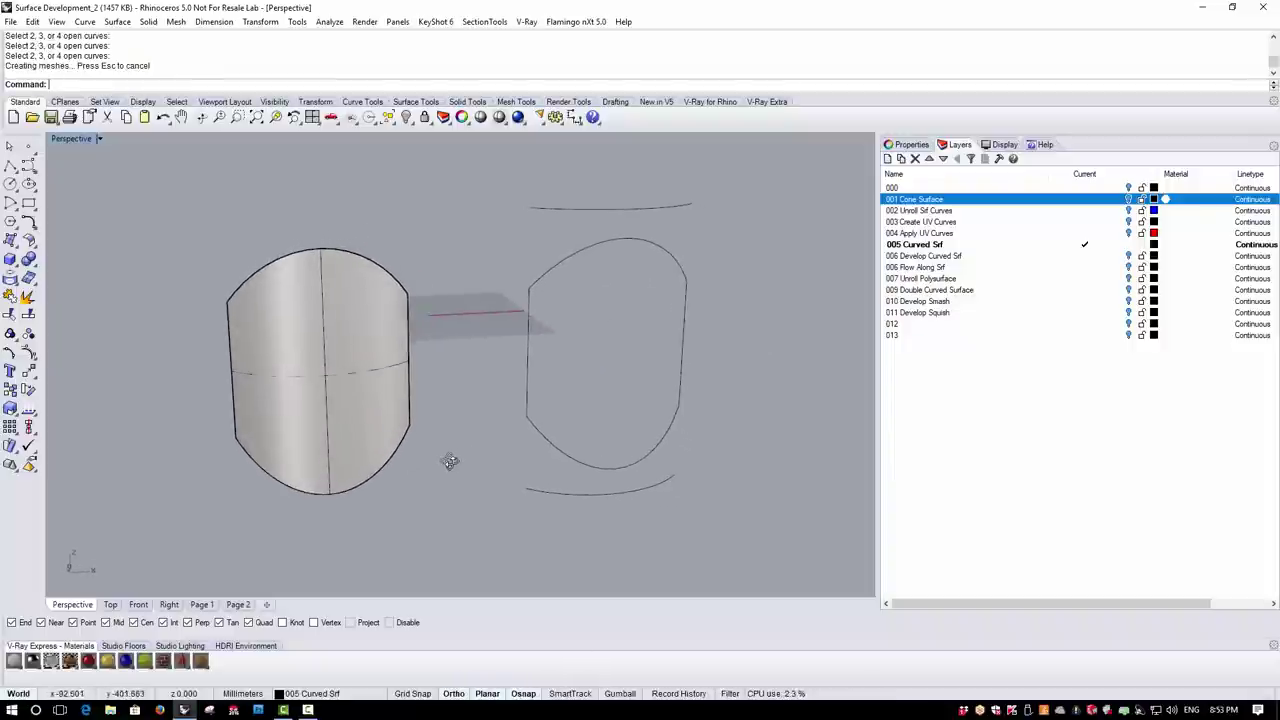
# Loft a surface between the two separate arcs above and below the second outline, using straight sections without simplifying
pyautogui.click(117, 21)
pyautogui.click(128, 52)
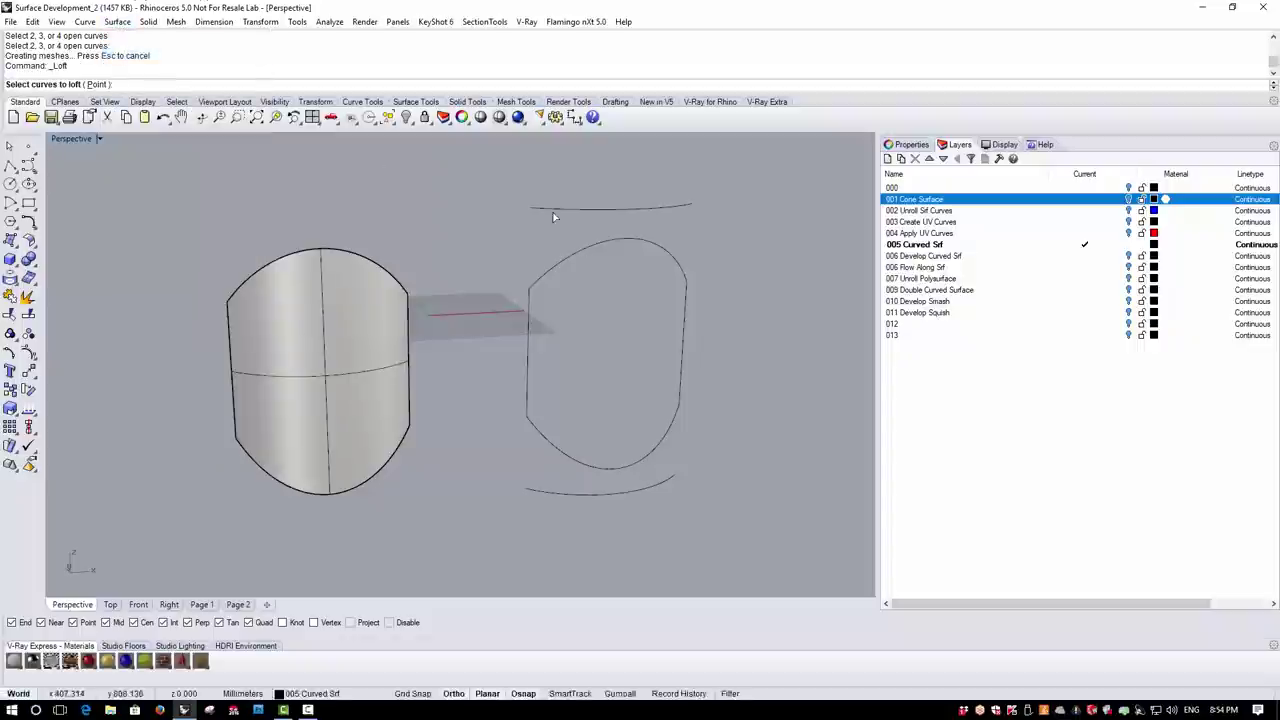
pyautogui.click(555, 209)
pyautogui.click(539, 493)
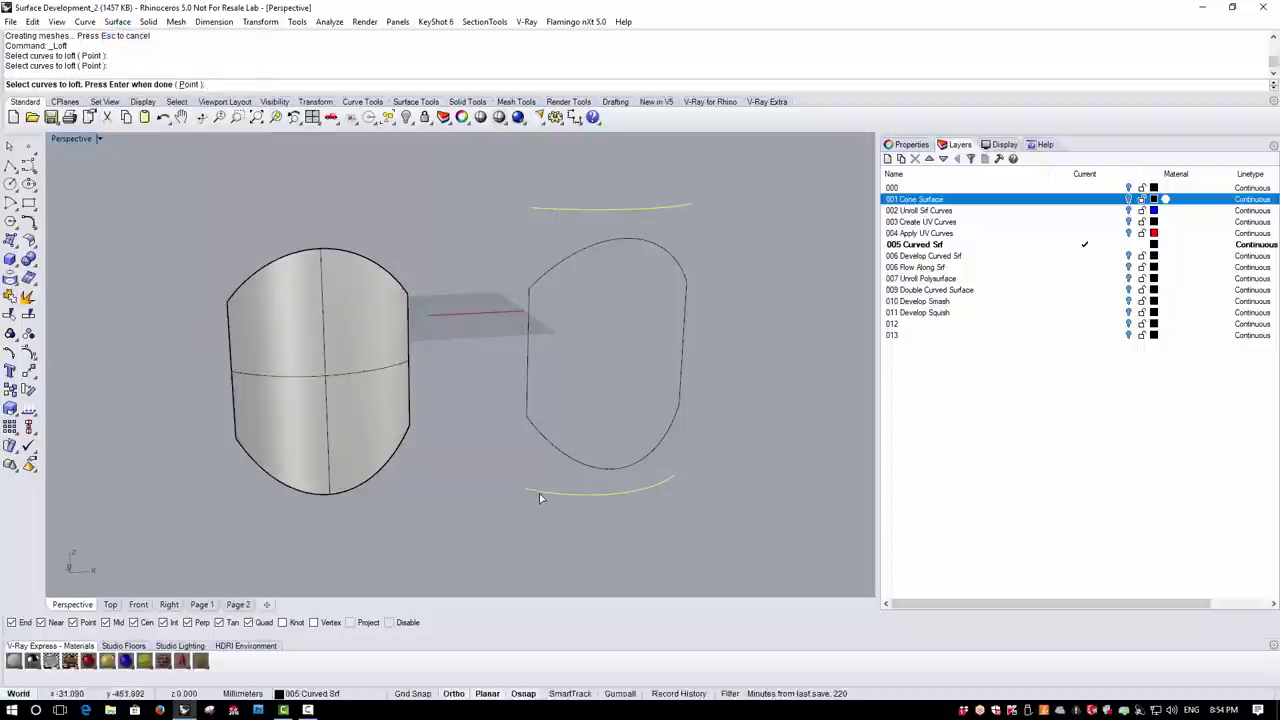
pyautogui.press('Return')
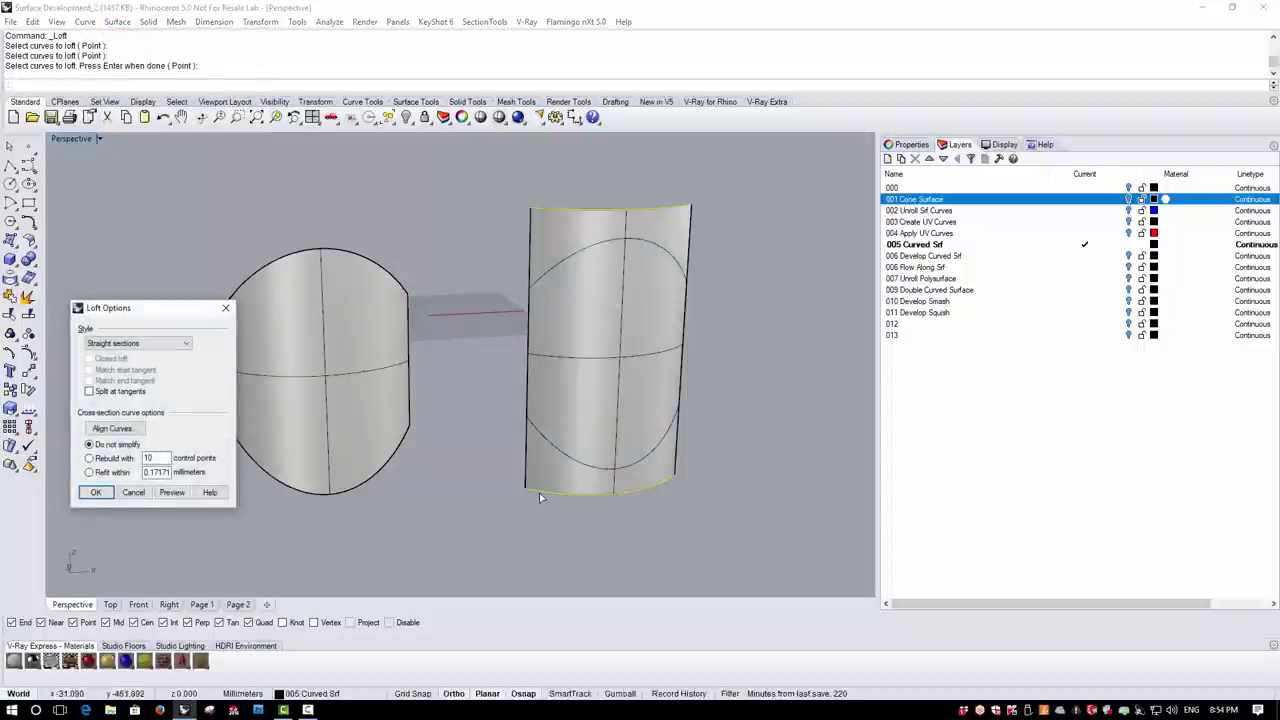
pyautogui.click(93, 493)
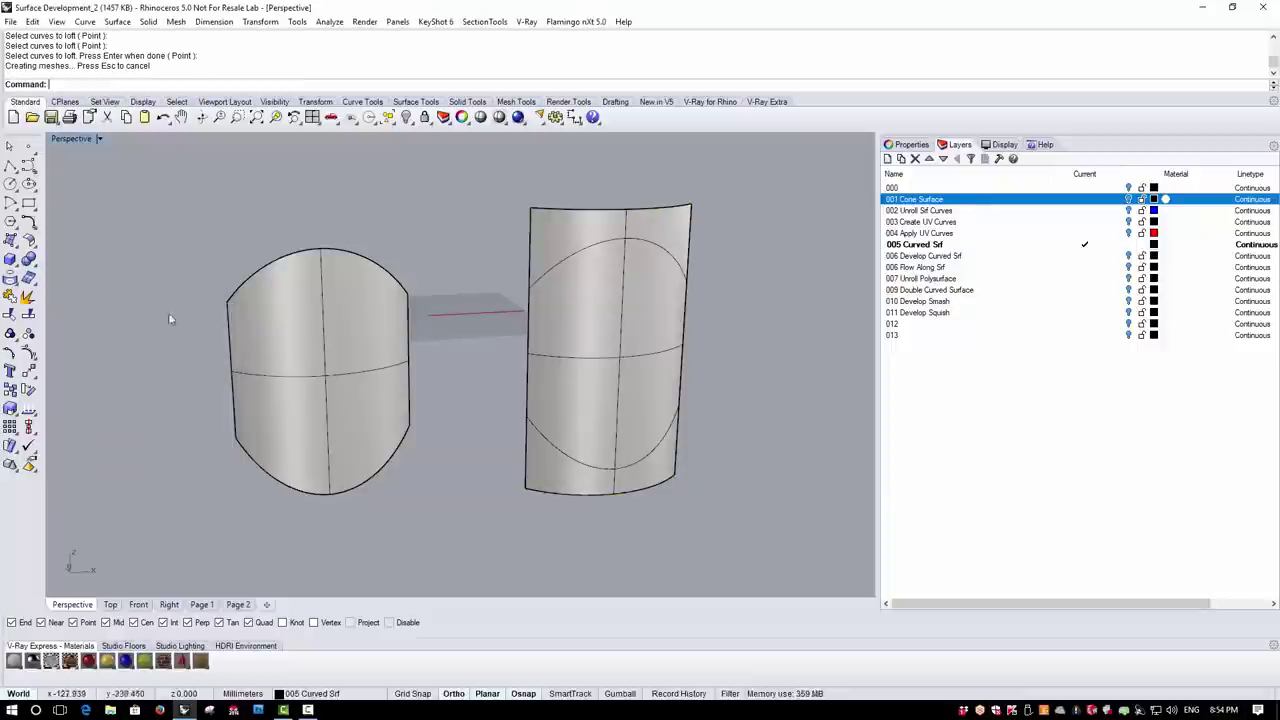
# Trim away the upper part of the lofted surface using the second outline's upper curve as the cutting object
pyautogui.click(11, 314)
pyautogui.click(553, 265)
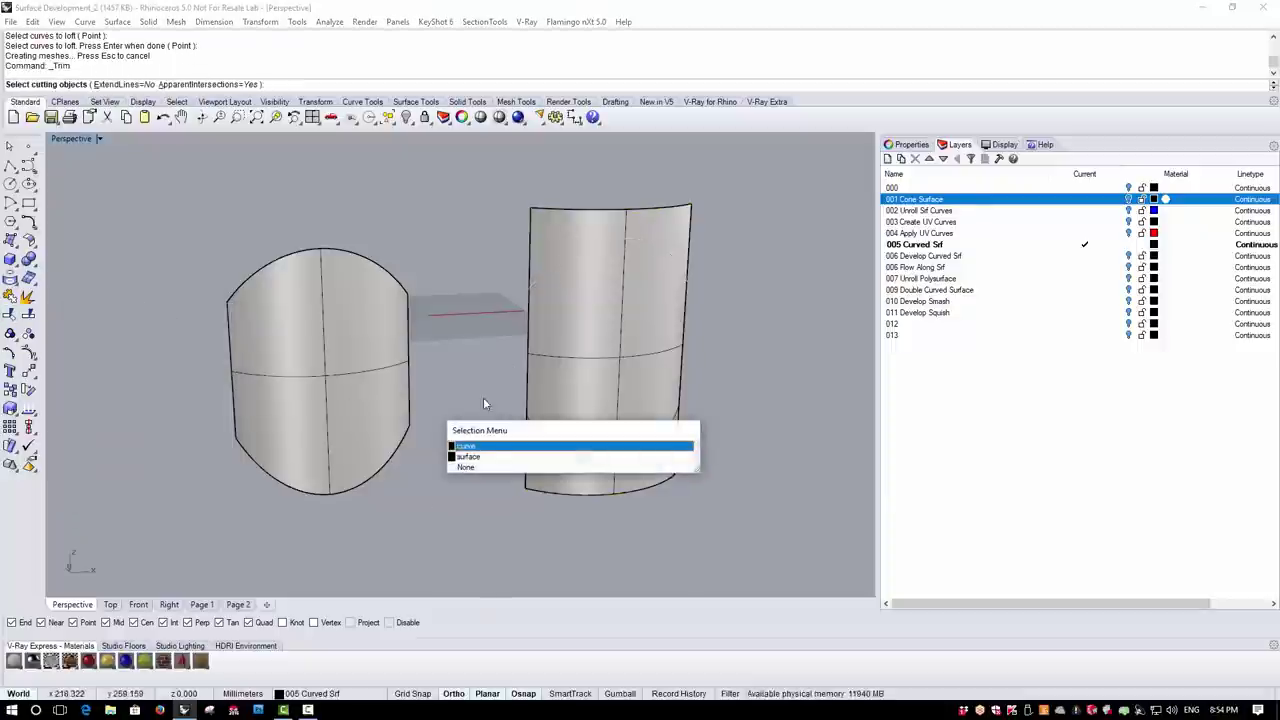
pyautogui.click(470, 445)
pyautogui.press('Return')
pyautogui.click(588, 232)
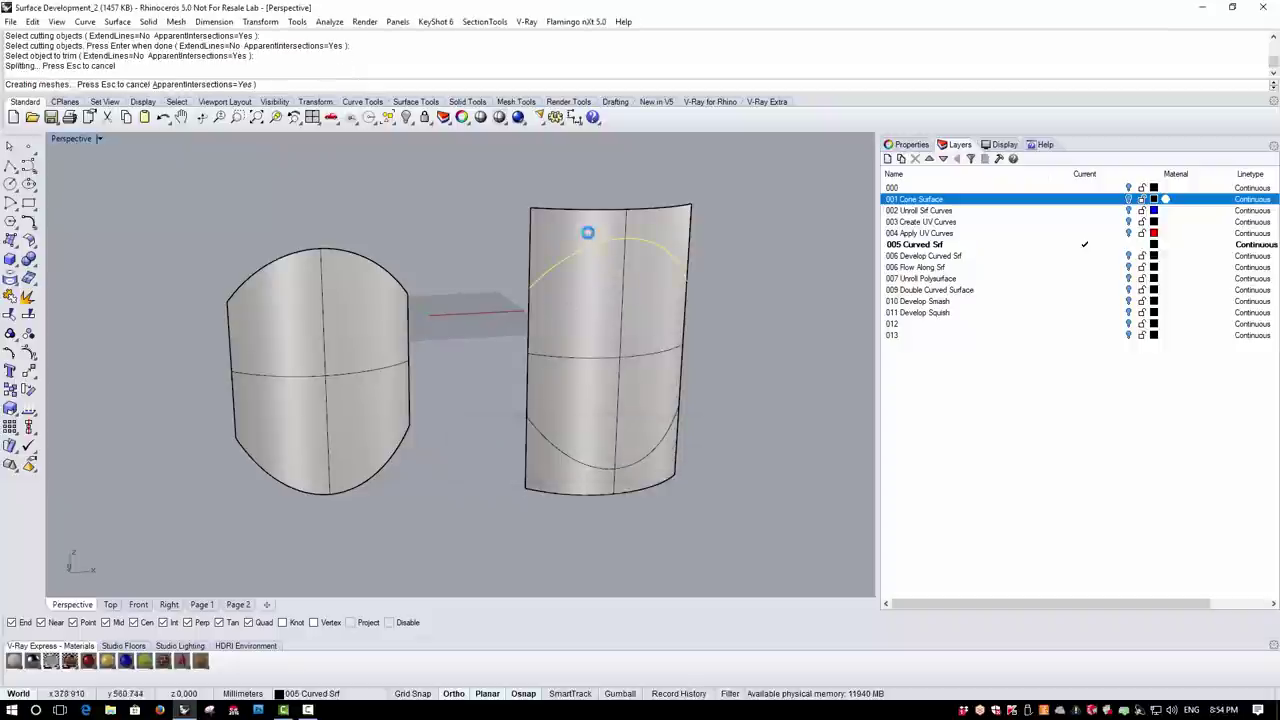
pyautogui.press('Return')
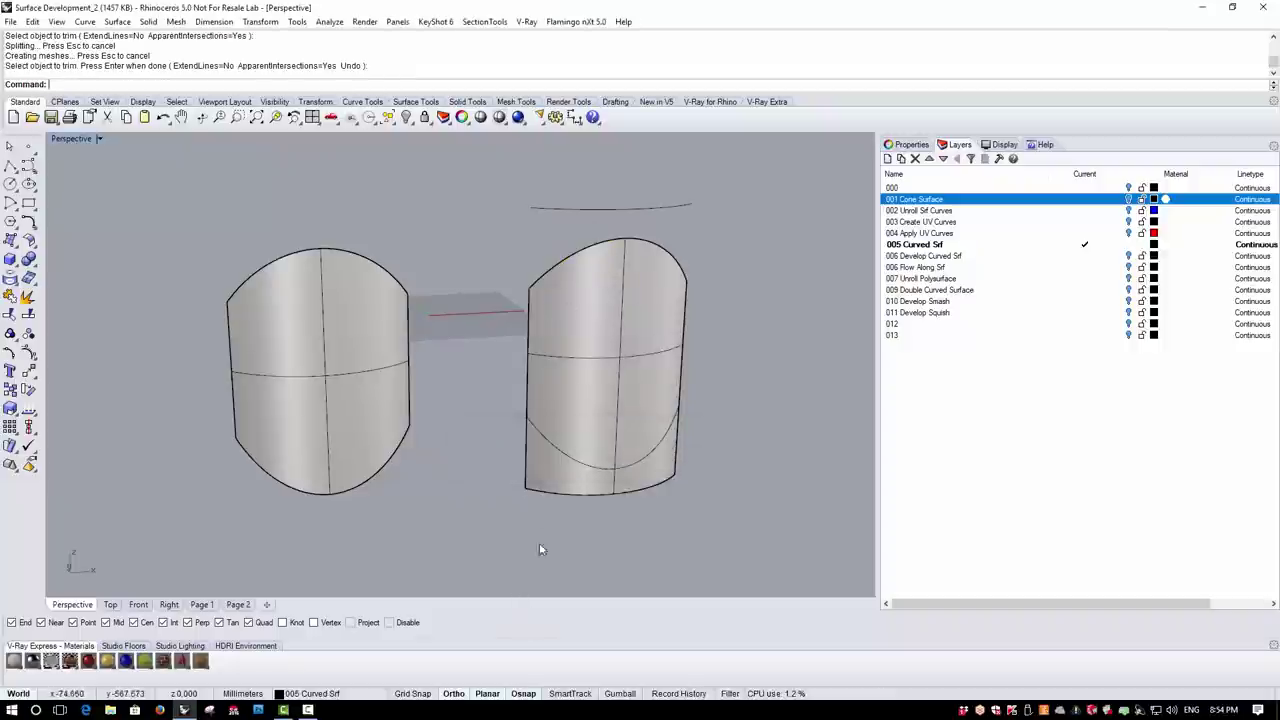
# Trim away the lower part of the lofted surface along the second outline's lower curve
pyautogui.press('Return')
pyautogui.click(557, 461)
pyautogui.click(565, 432)
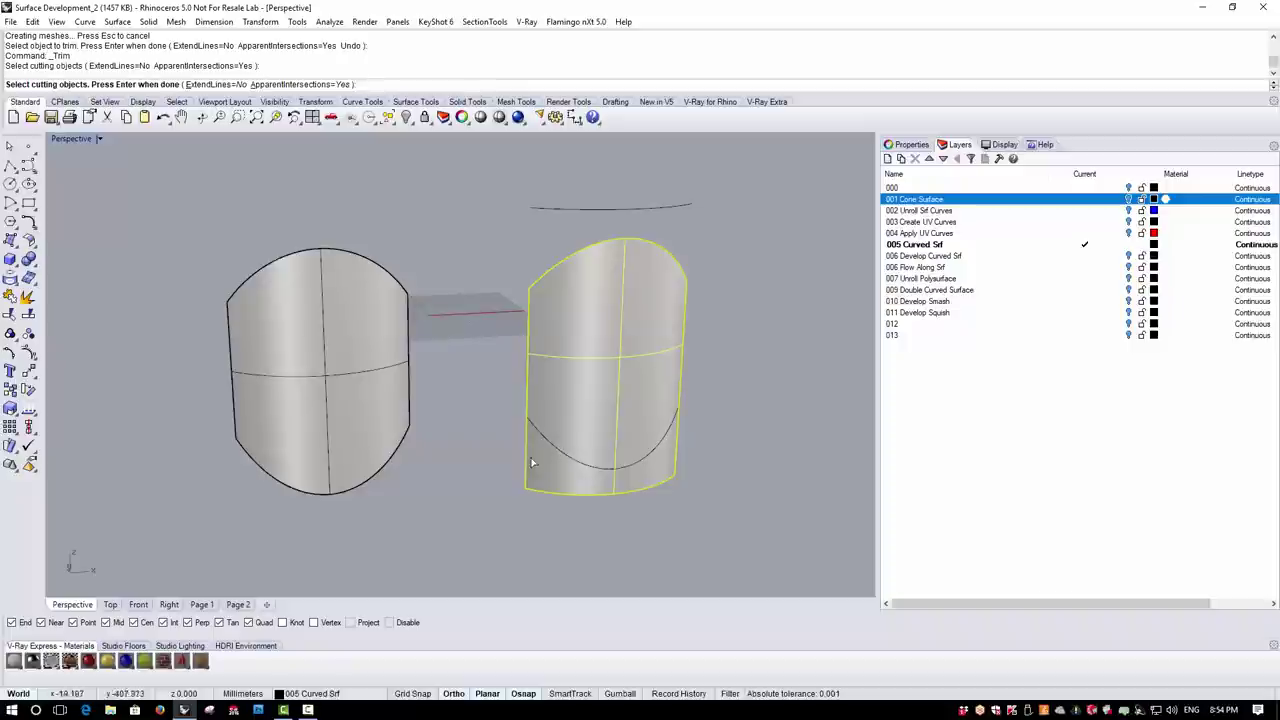
pyautogui.click(553, 454)
pyautogui.click(560, 451)
pyautogui.press('Return')
pyautogui.click(548, 474)
pyautogui.press('Return')
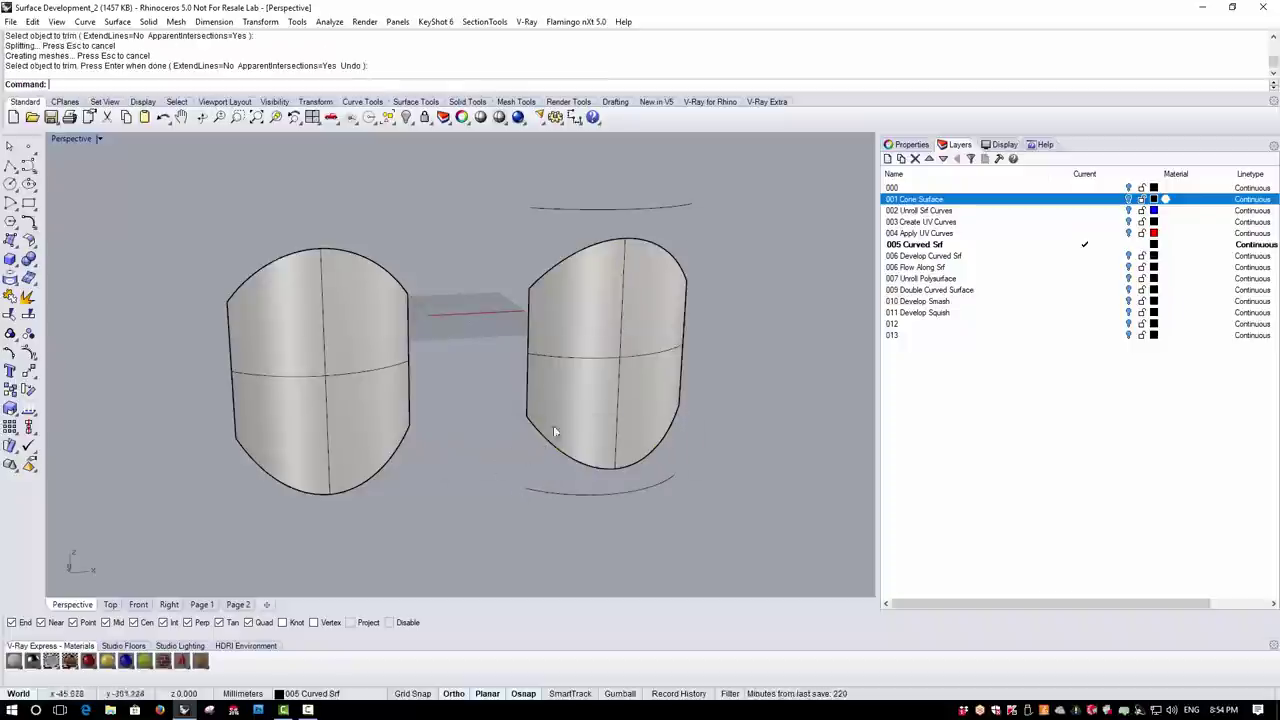
pyautogui.click(537, 434)
pyautogui.click(496, 483)
pyautogui.moveTo(438, 444); pyautogui.dragTo(465, 433, button='right')
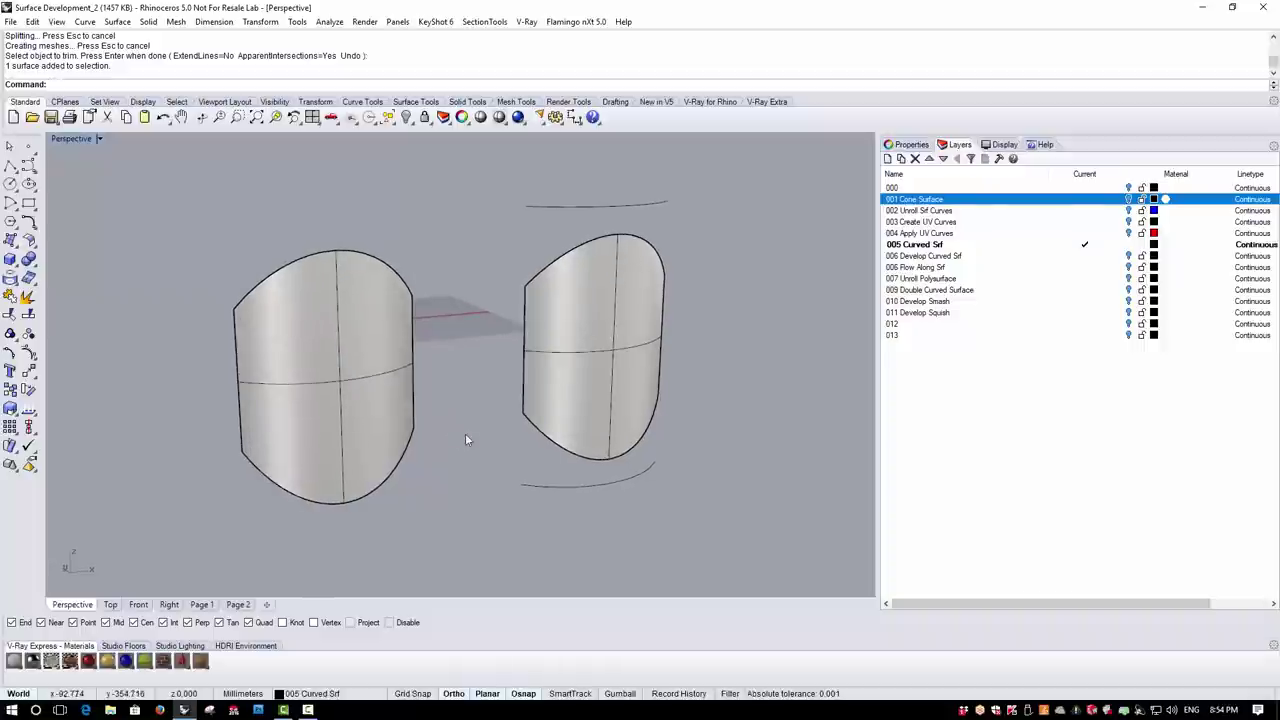
# Raise the isocurve density of both curved surfaces so that three isocurves show in each direction, and return to the layer list
pyautogui.click(396, 409)
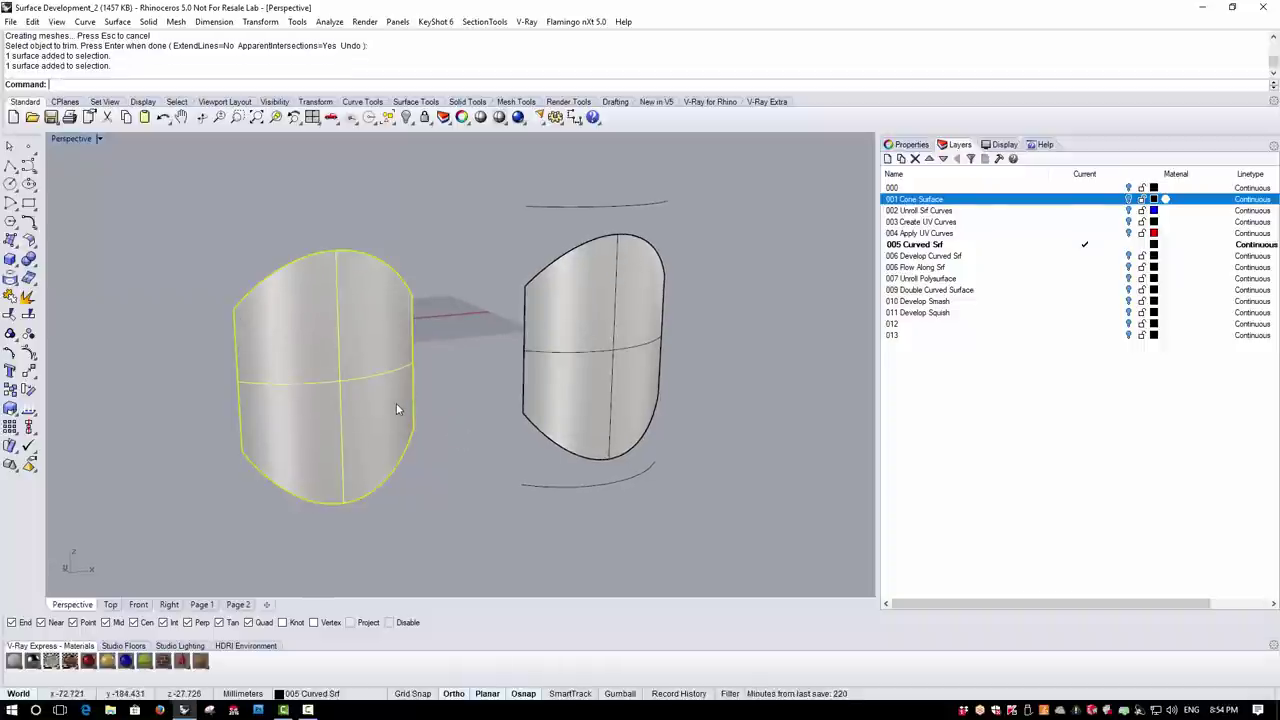
pyautogui.click(593, 394)
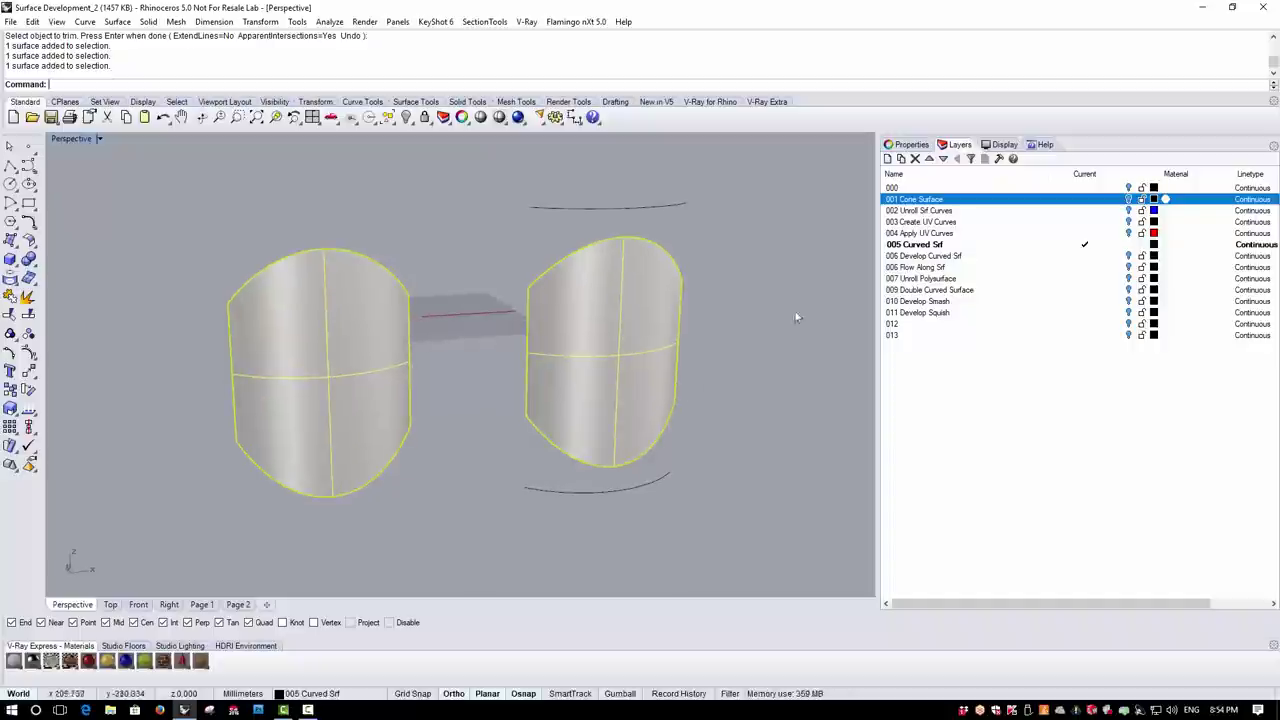
pyautogui.click(912, 145)
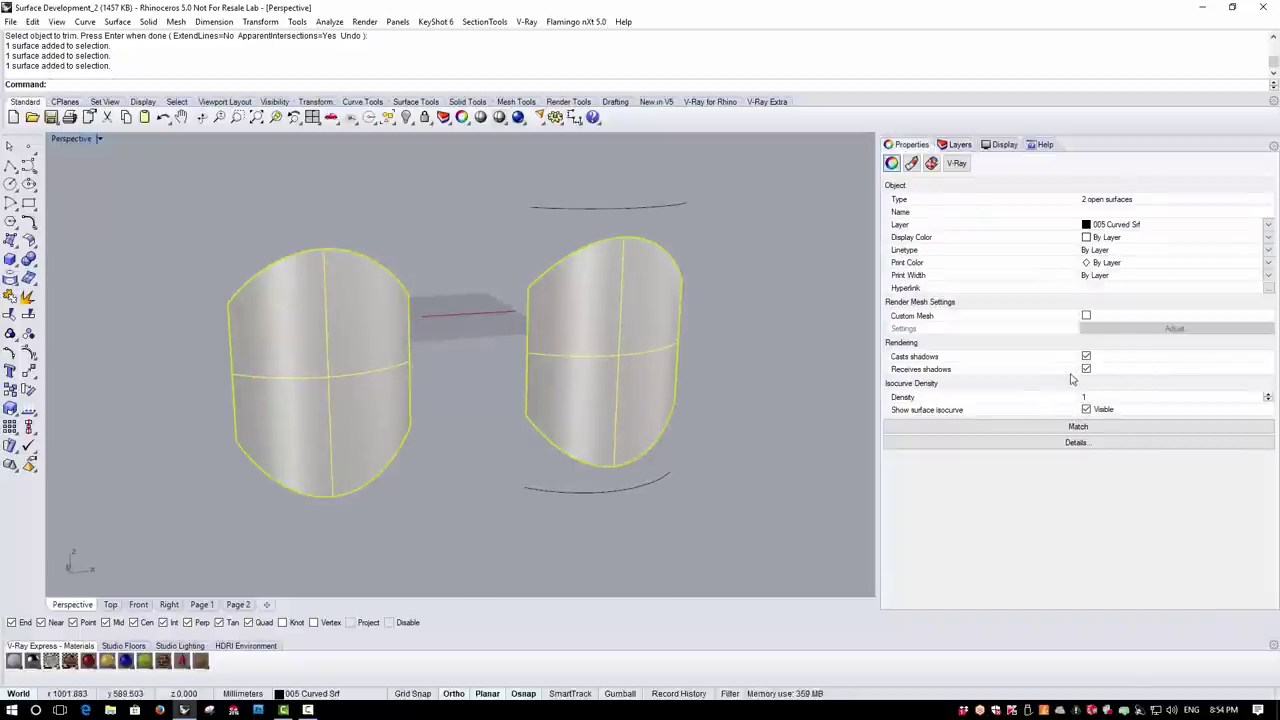
pyautogui.click(1268, 395)
pyautogui.click(1268, 395)
pyautogui.click(771, 341)
pyautogui.moveTo(752, 343)
pyautogui.mouseDown(button='right')
pyautogui.moveTo(680, 314)
pyautogui.moveTo(651, 329)
pyautogui.moveTo(586, 314)
pyautogui.moveTo(771, 336)
pyautogui.moveTo(742, 362)
pyautogui.mouseUp(button='right')
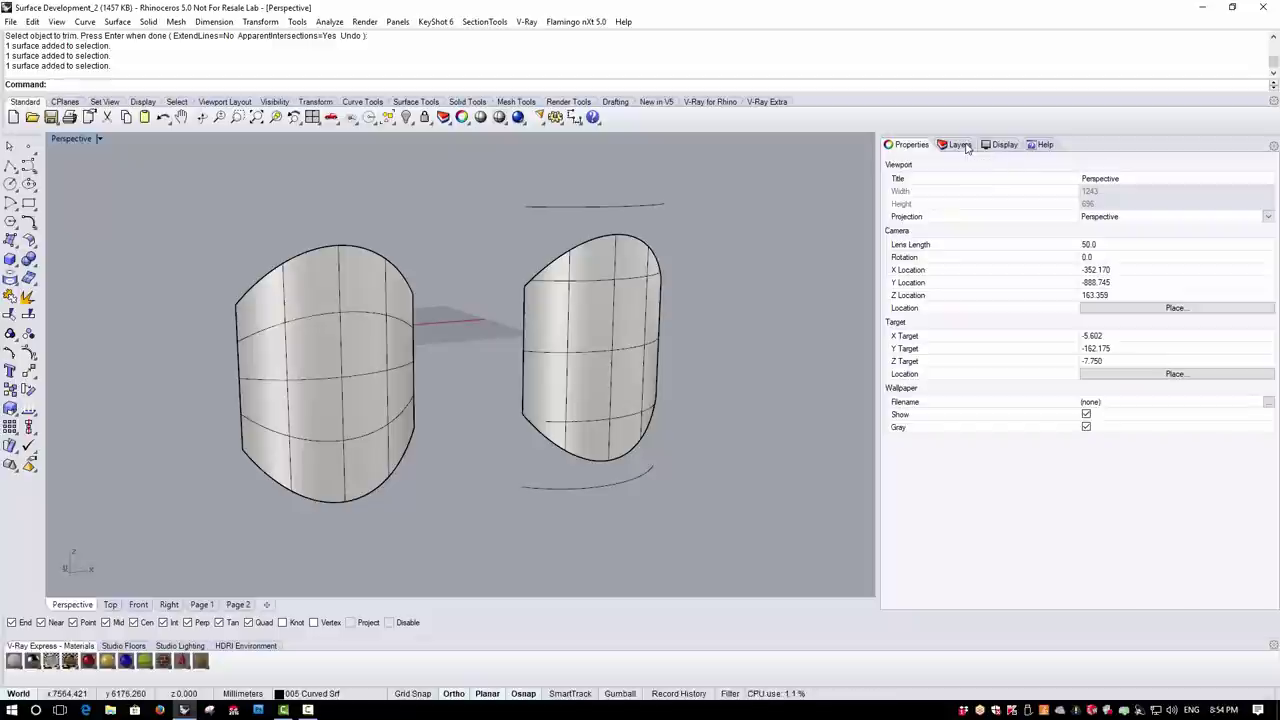
pyautogui.click(961, 146)
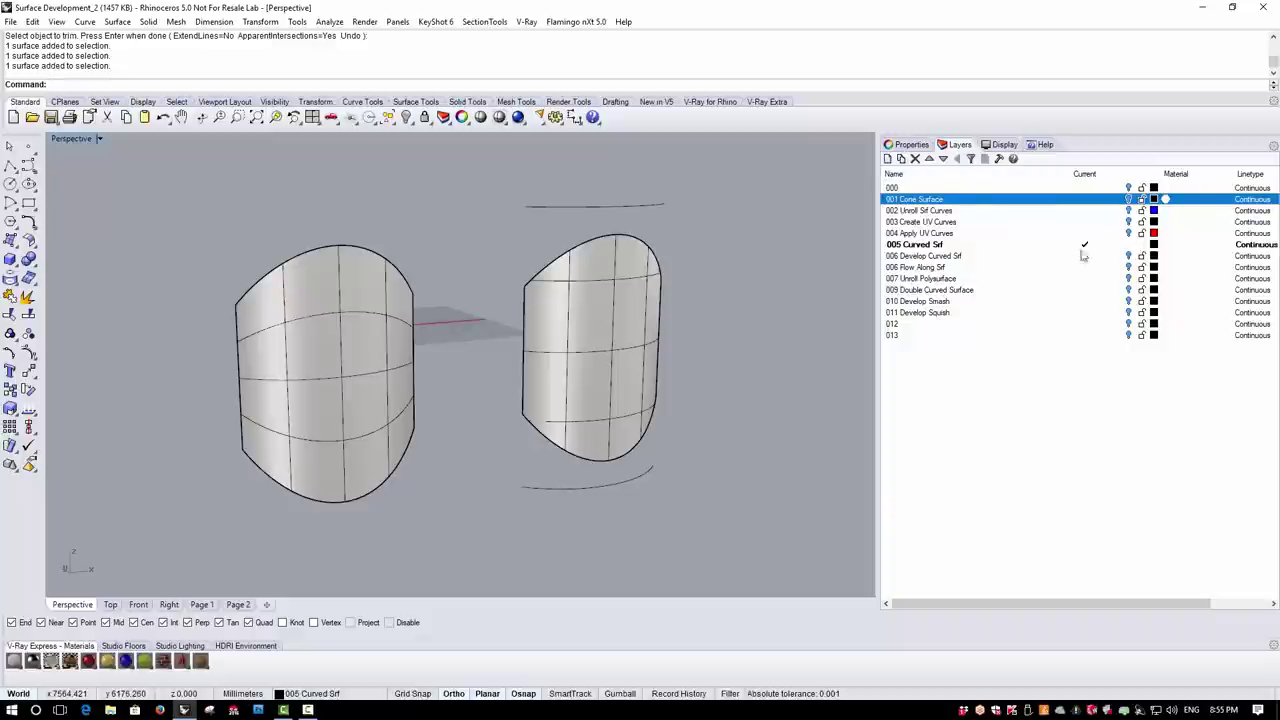
# Set the colour of the layer 006 Develop Curved Srf to Blue and make it the current layer
pyautogui.click(1154, 256)
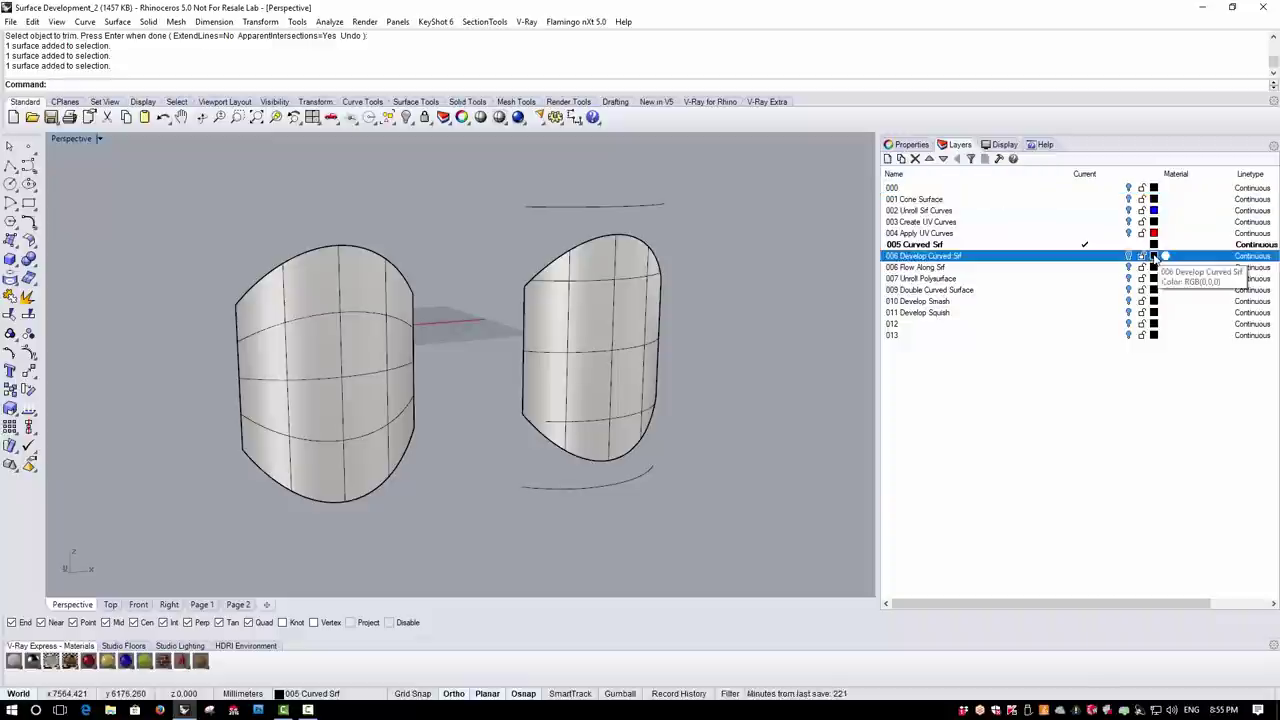
pyautogui.click(422, 436)
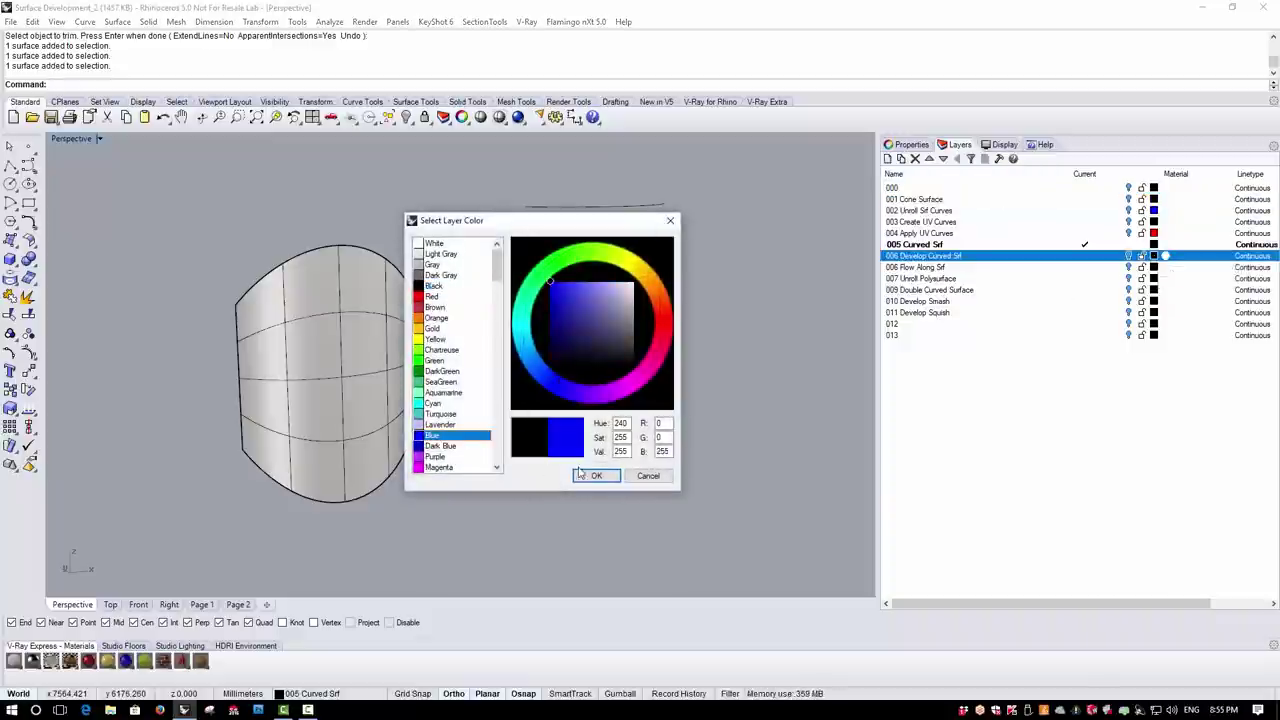
pyautogui.click(592, 475)
pyautogui.click(1085, 256)
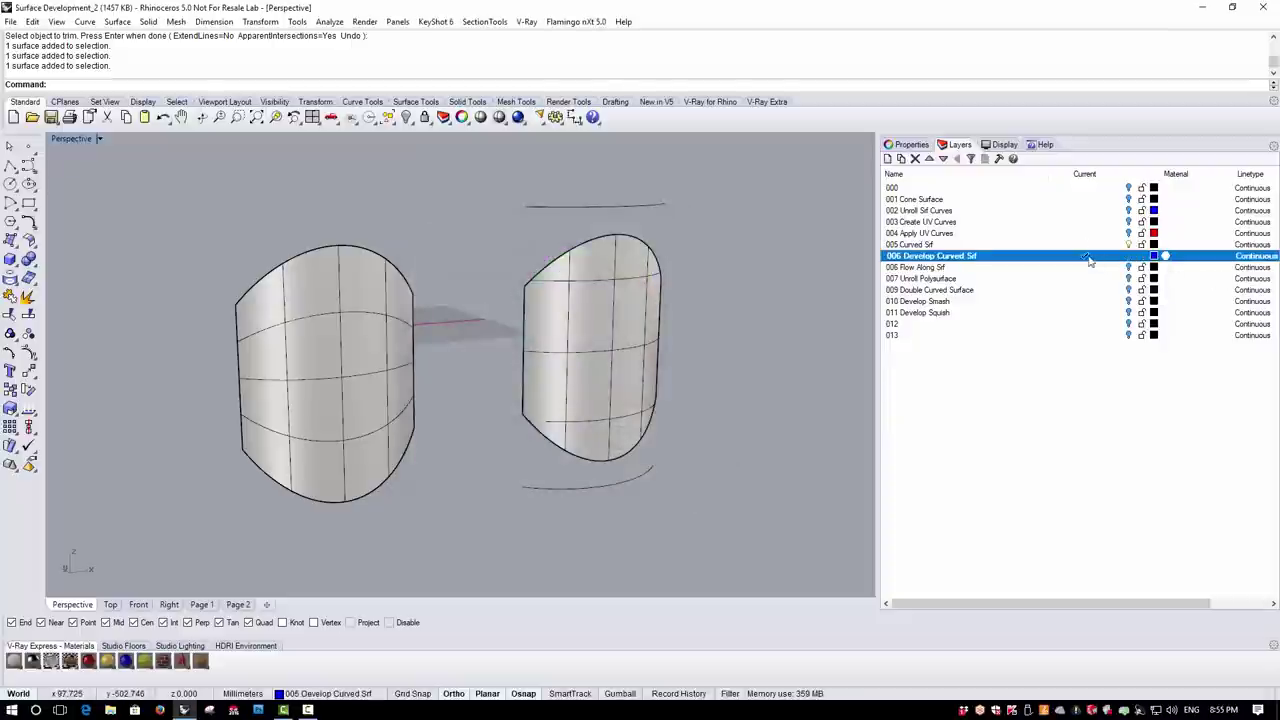
# Extract the wireframe curves of both curved surfaces onto the 006 Develop Curved Srf layer
pyautogui.click(313, 361)
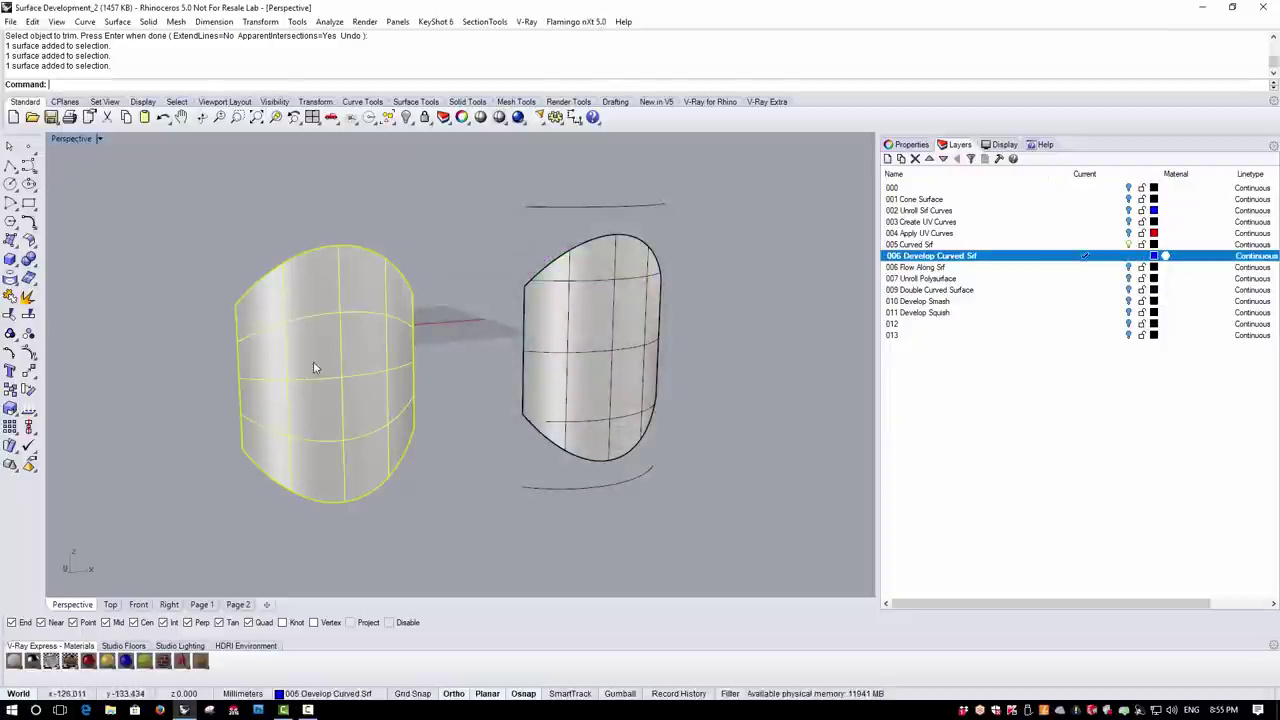
pyautogui.click(85, 22)
pyautogui.moveTo(157, 442)
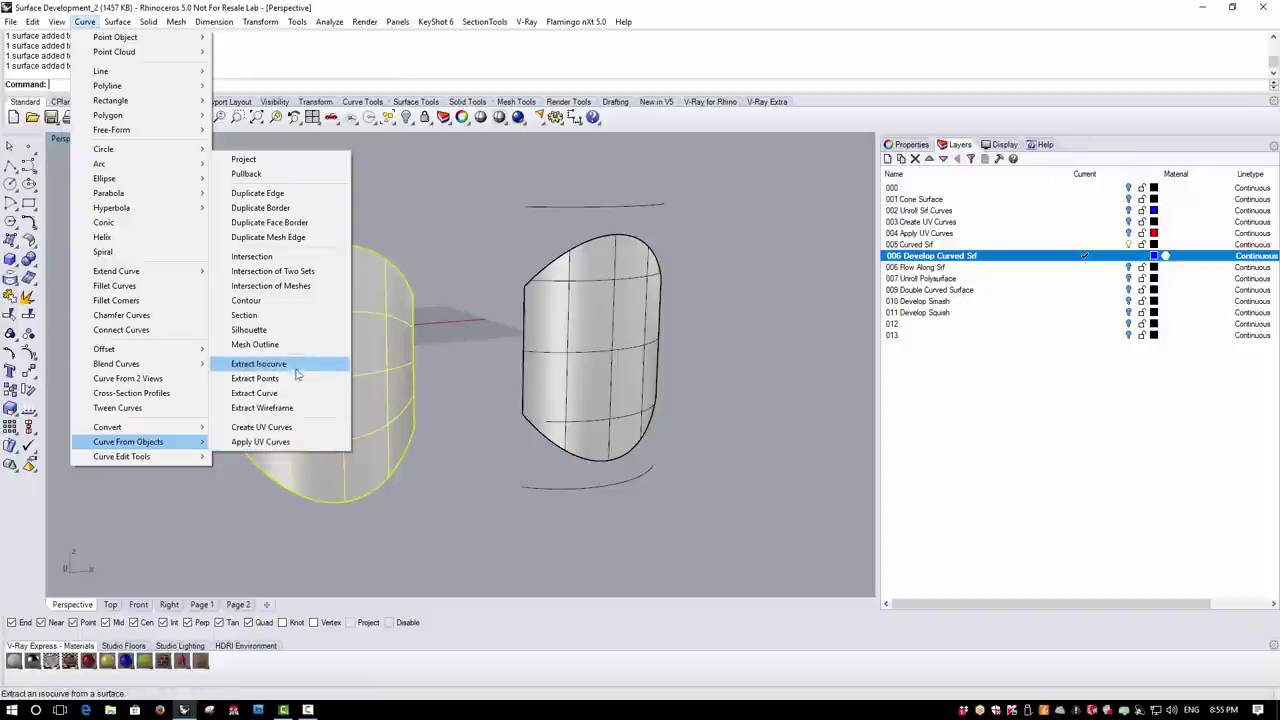
pyautogui.click(330, 408)
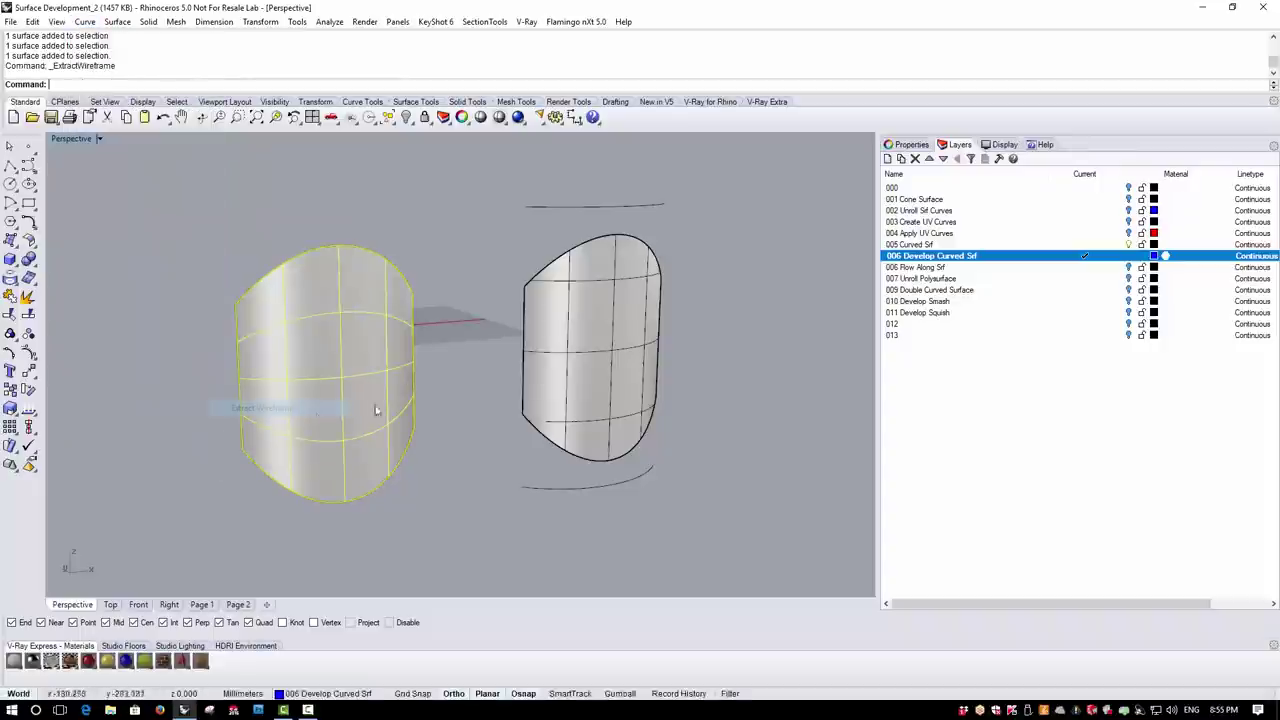
pyautogui.click(566, 343)
pyautogui.rightClick(566, 343)
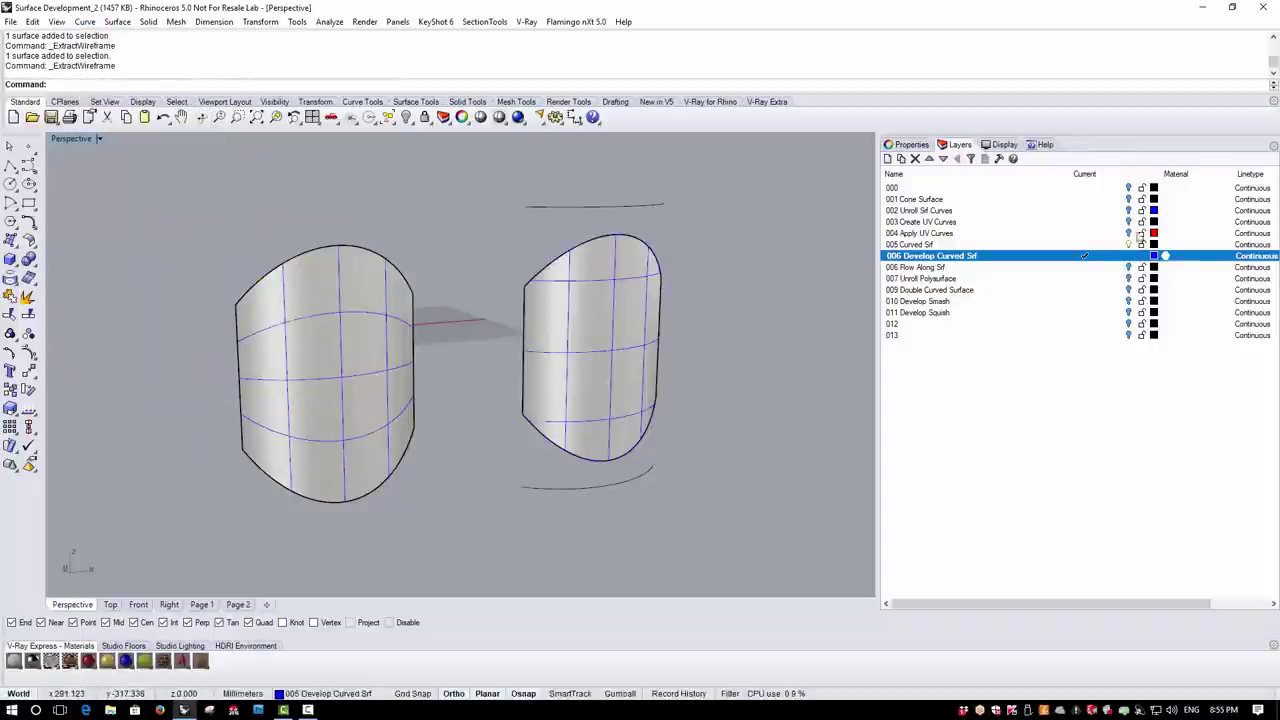
# Turn off the 005 Curved Srf layer and delete the border curves from the edge-curve surface's extracted wireframe
pyautogui.click(1128, 244)
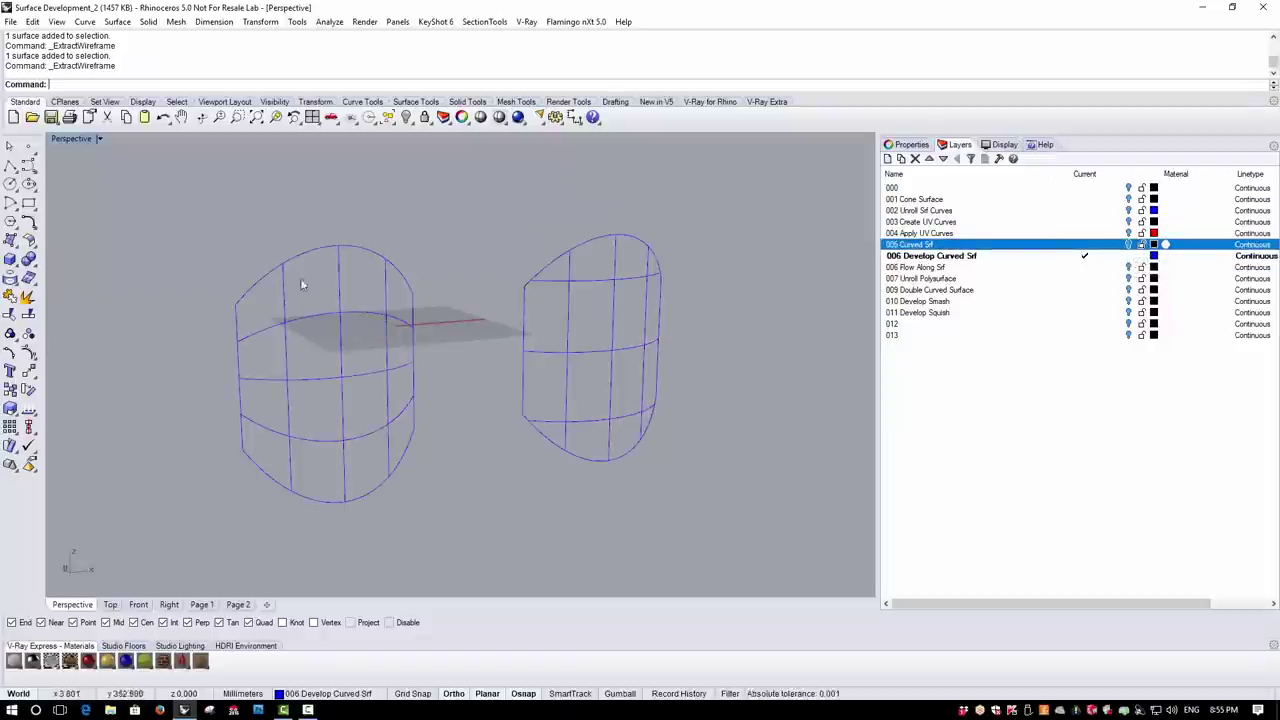
pyautogui.click(308, 254)
pyautogui.press('Delete')
pyautogui.click(234, 312)
pyautogui.press('Delete')
pyautogui.click(413, 339)
pyautogui.press('Delete')
pyautogui.click(404, 466)
pyautogui.press('Delete')
# Delete the border curves from the trimmed loft's extracted wireframe, keeping only its inner grid curves
pyautogui.click(557, 447)
pyautogui.press('Delete')
pyautogui.click(526, 374)
pyautogui.press('Delete')
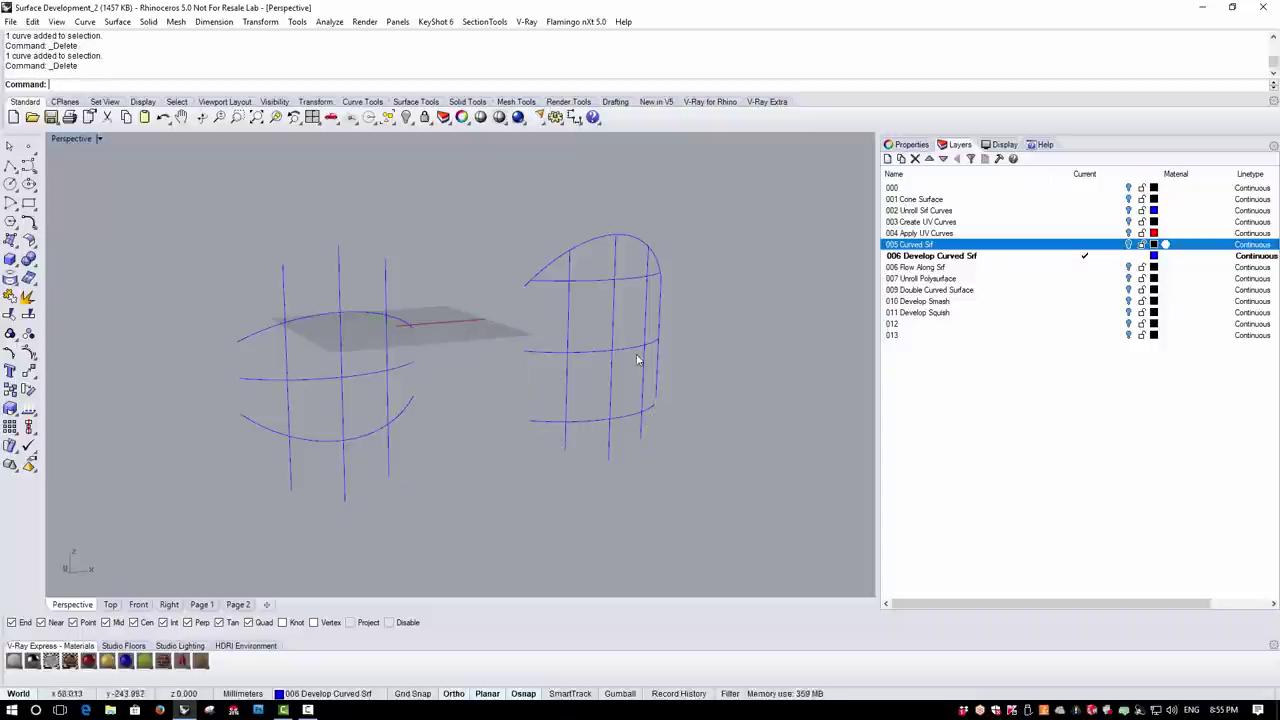
pyautogui.click(657, 368)
pyautogui.press('Delete')
pyautogui.click(660, 262)
pyautogui.press('Delete')
pyautogui.moveTo(692, 262)
pyautogui.mouseDown(button='right')
pyautogui.moveTo(655, 308)
pyautogui.moveTo(697, 313)
pyautogui.mouseUp(button='right')
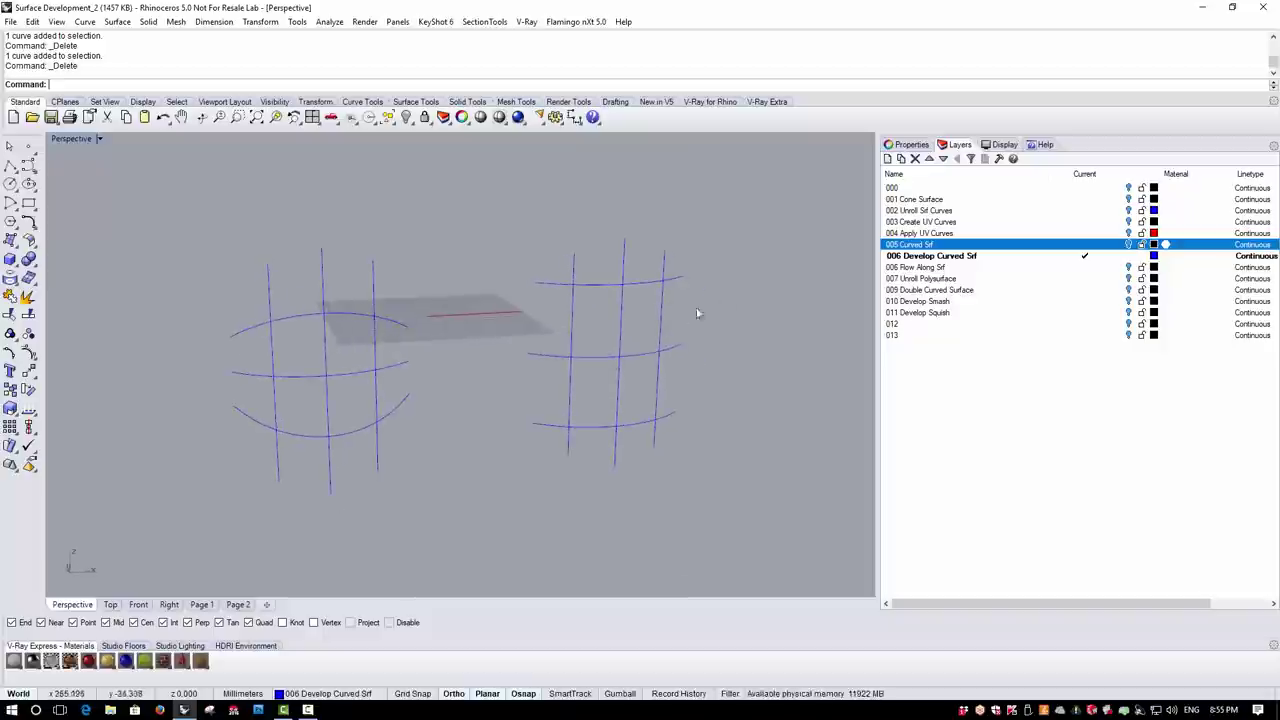
# Turn the 005 Curved Srf layer back on, make it current, and hide its outline and arc curves
pyautogui.click(1129, 245)
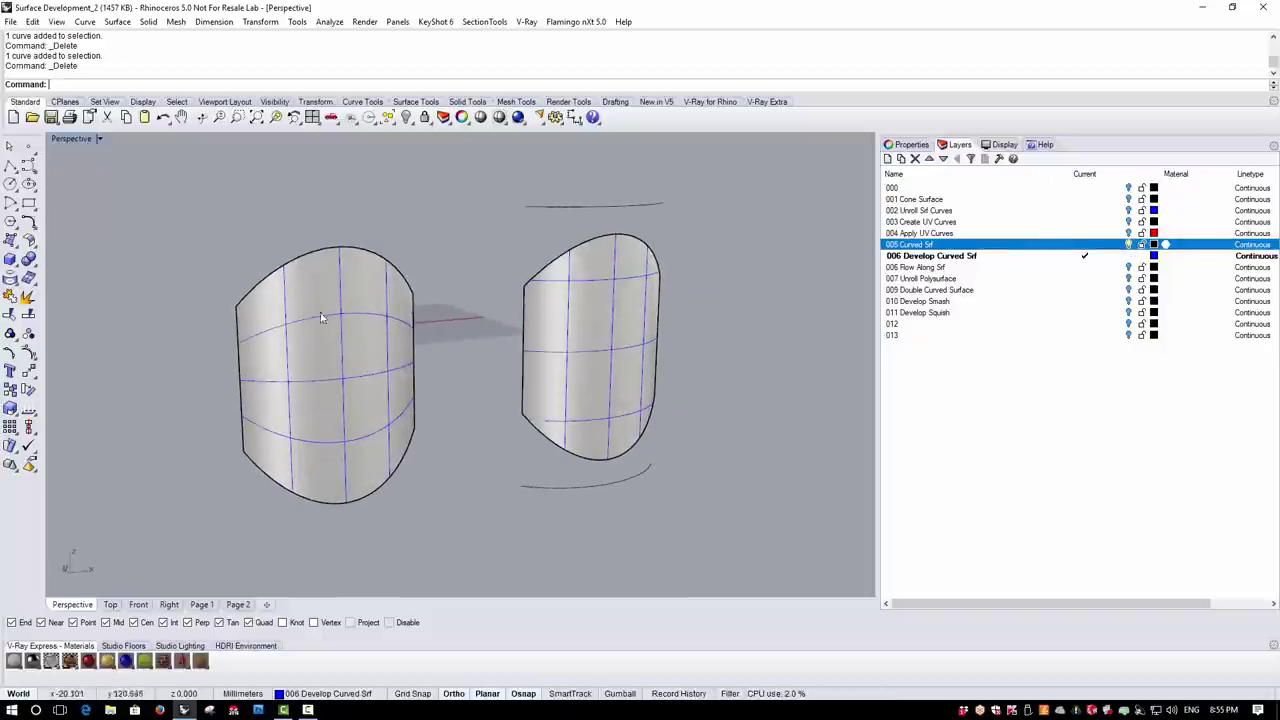
pyautogui.rightClick(997, 250)
pyautogui.click(1040, 262)
pyautogui.moveTo(306, 360); pyautogui.dragTo(353, 404, button='right')
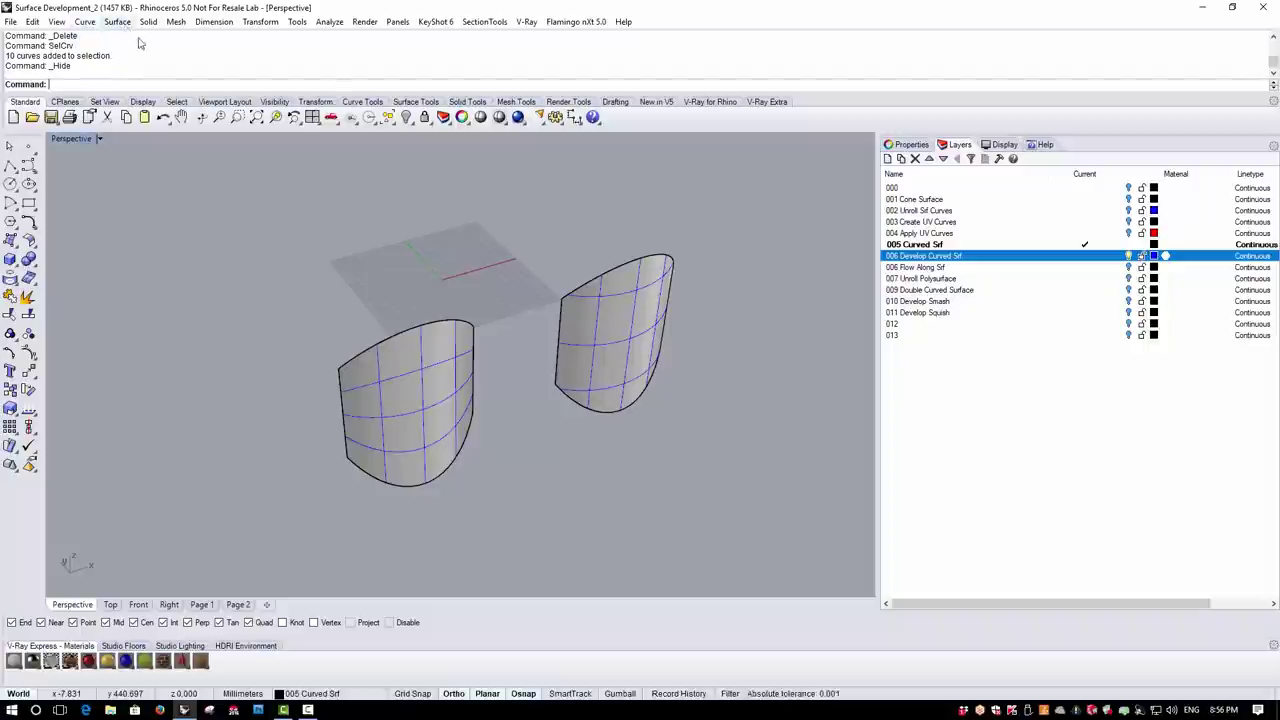
# Turn off the display of surface isocurves on both curved surfaces
pyautogui.click(407, 400)
pyautogui.keyDown('shift'); pyautogui.click(621, 325); pyautogui.keyUp('shift')
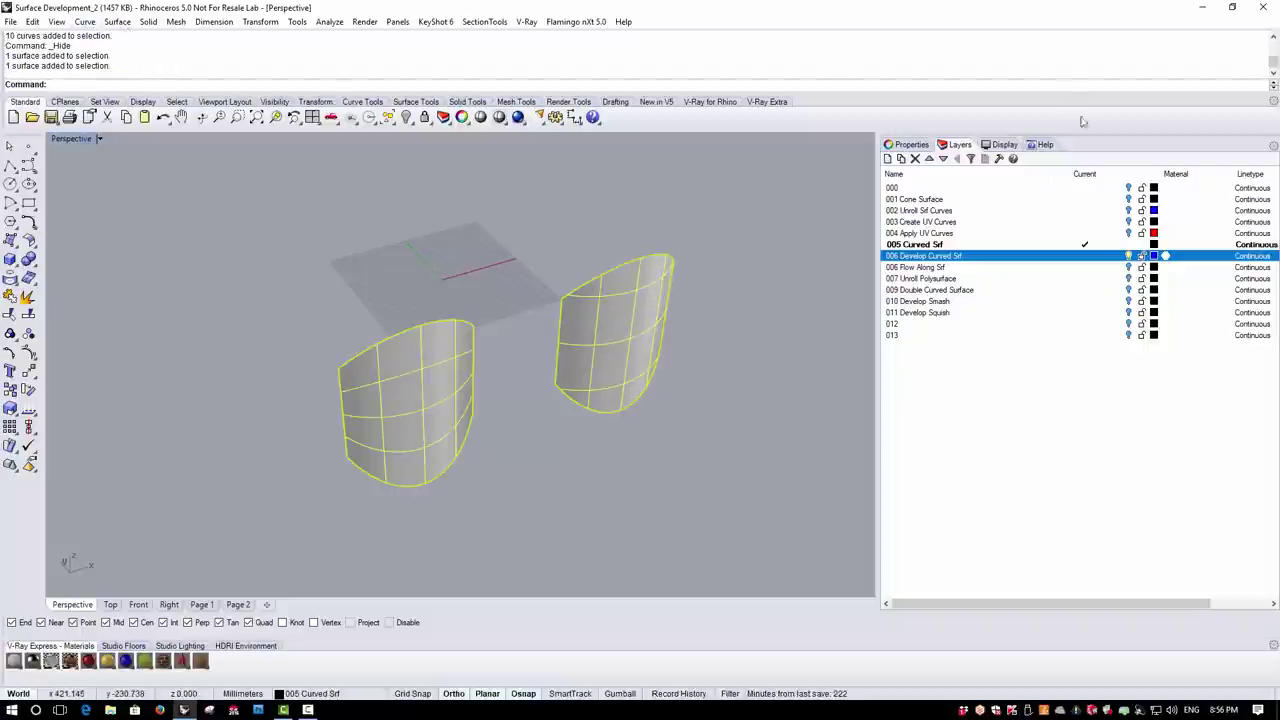
pyautogui.click(909, 147)
pyautogui.click(1086, 409)
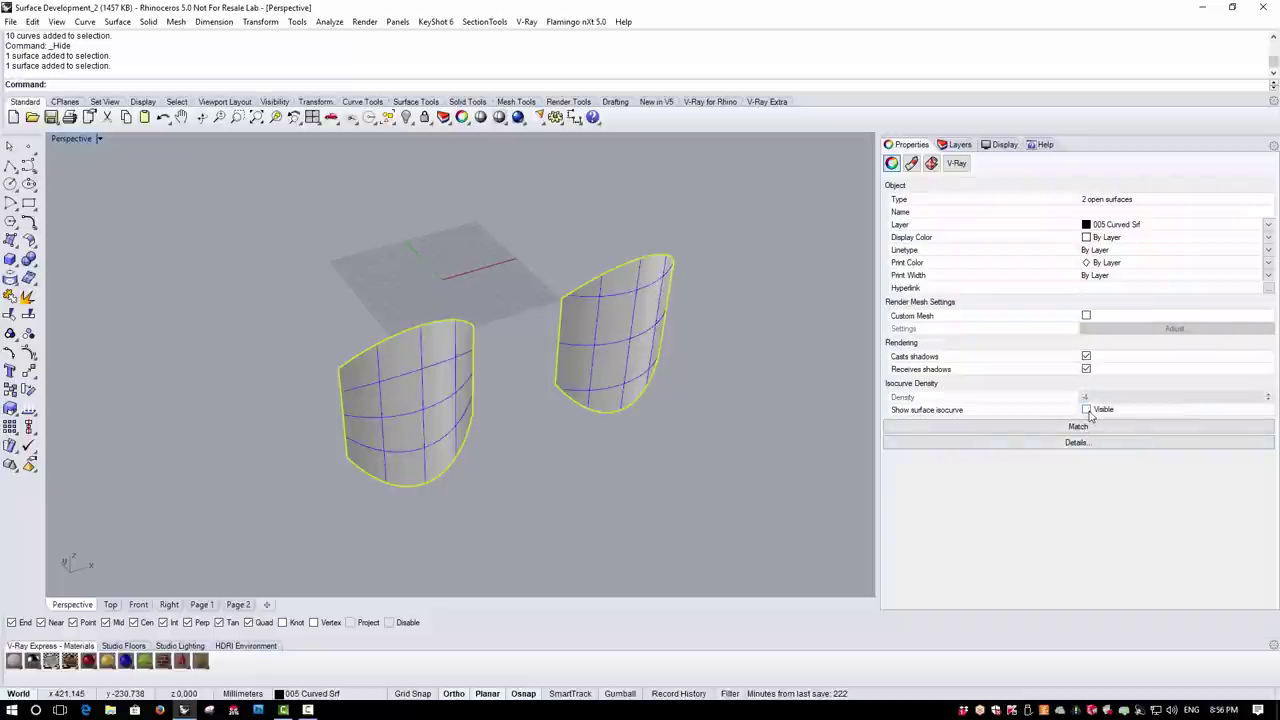
pyautogui.click(589, 498)
pyautogui.moveTo(589, 498); pyautogui.dragTo(496, 197, button='right')
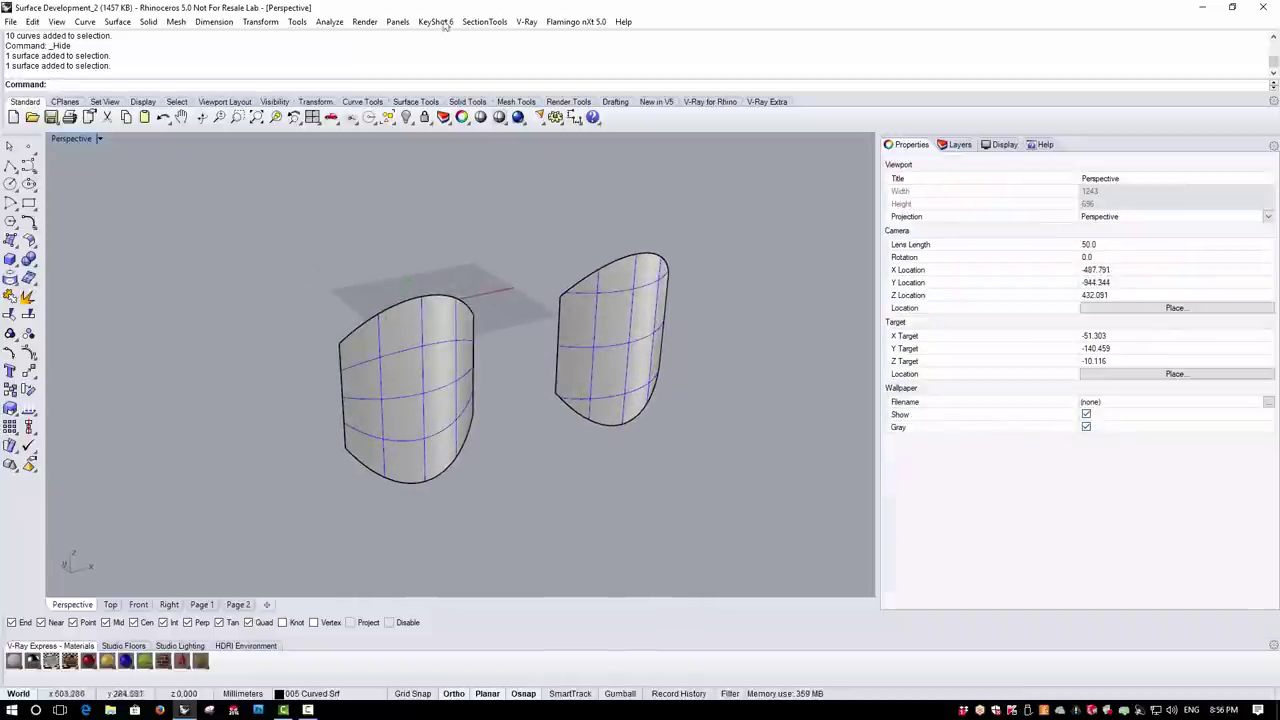
# Unroll the edge-curve surface together with its six blue grid curves
pyautogui.click(117, 21)
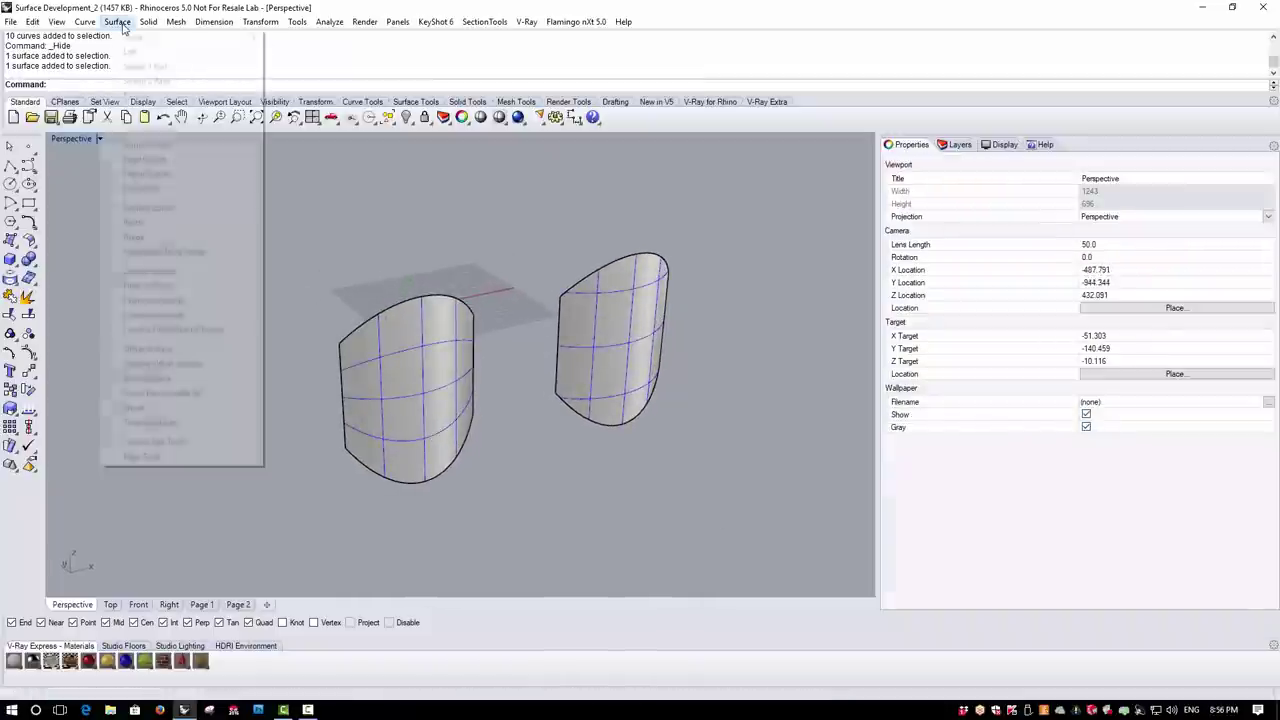
pyautogui.click(191, 393)
pyautogui.click(406, 369)
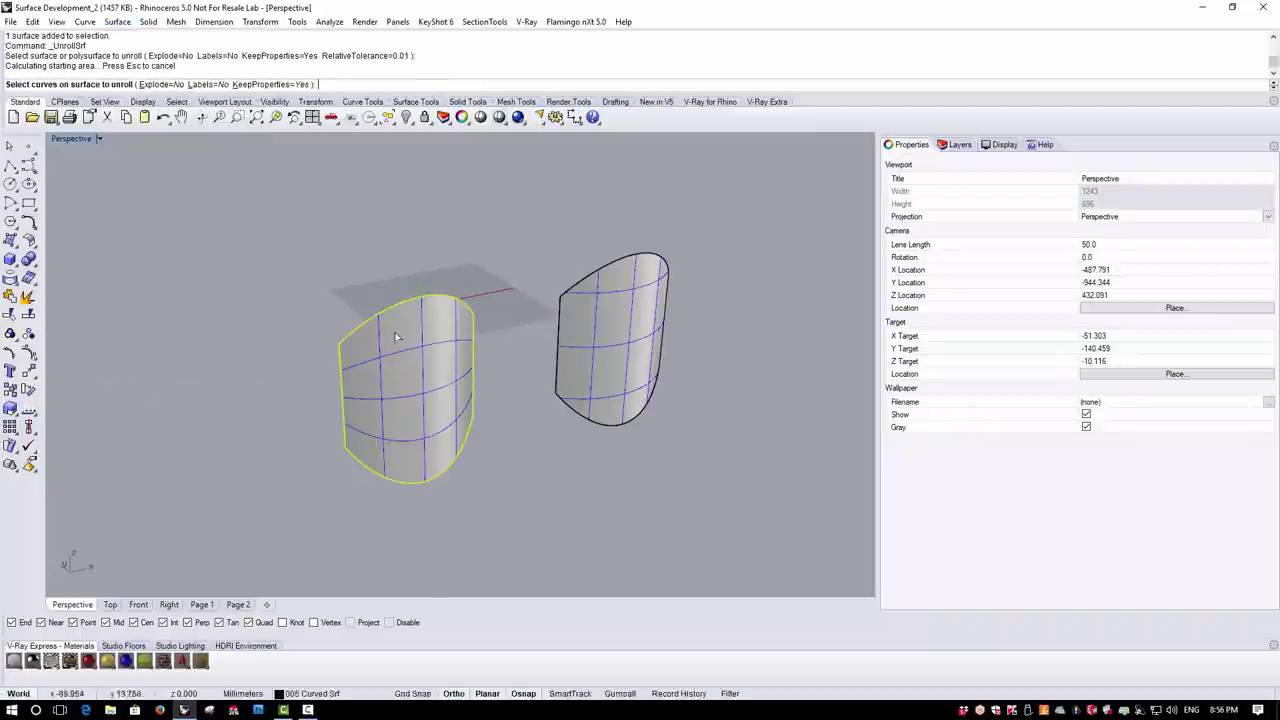
pyautogui.click(379, 330)
pyautogui.click(421, 324)
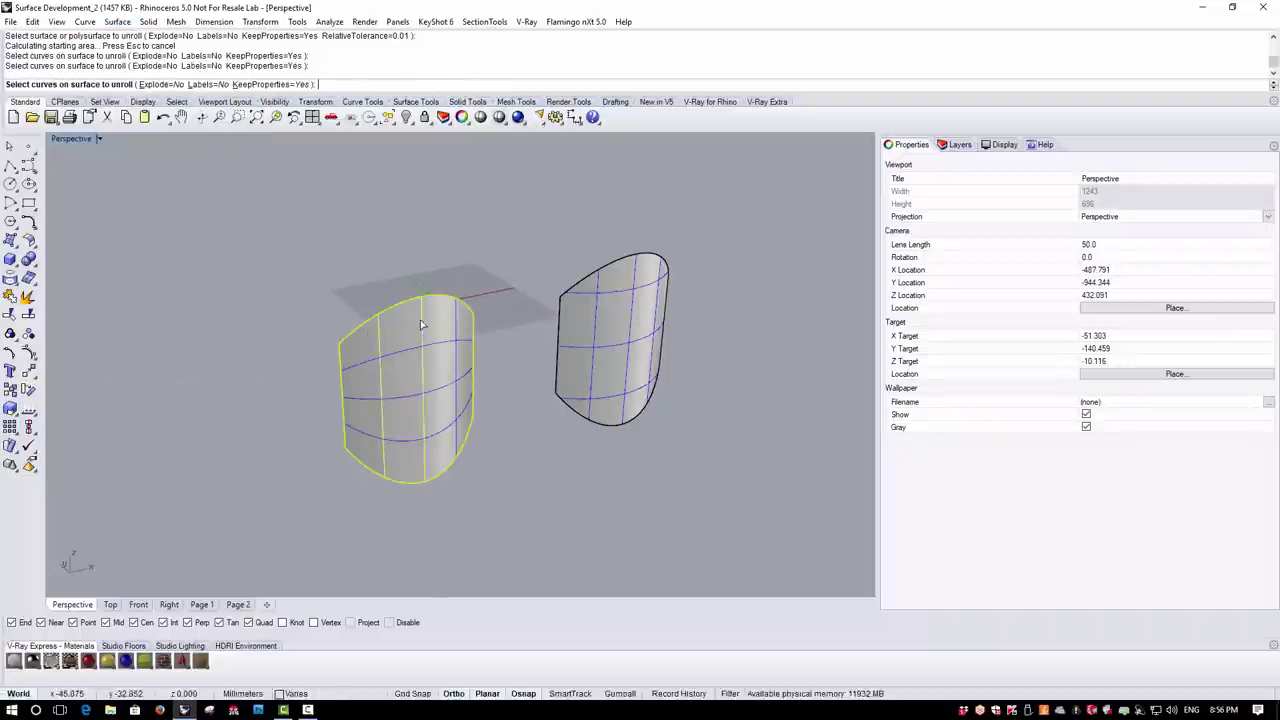
pyautogui.click(465, 322)
pyautogui.click(469, 375)
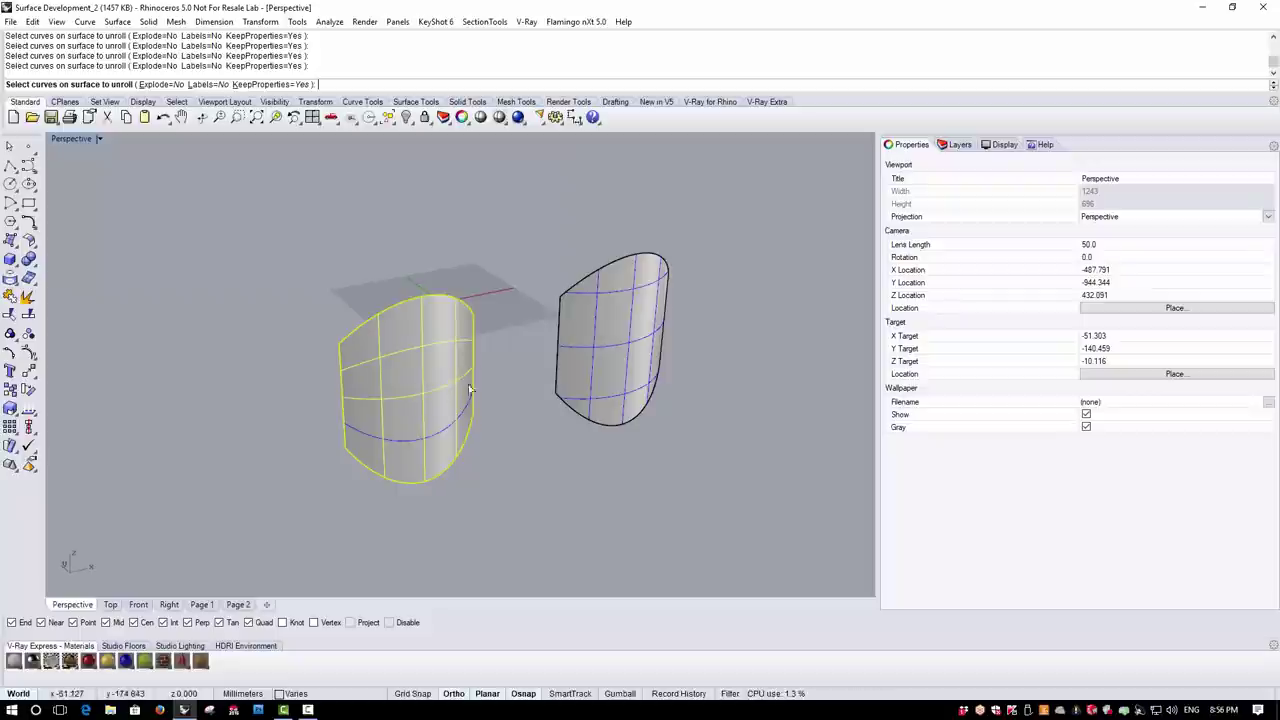
pyautogui.rightClick(276, 255)
pyautogui.moveTo(276, 255); pyautogui.dragTo(569, 423, button='right')
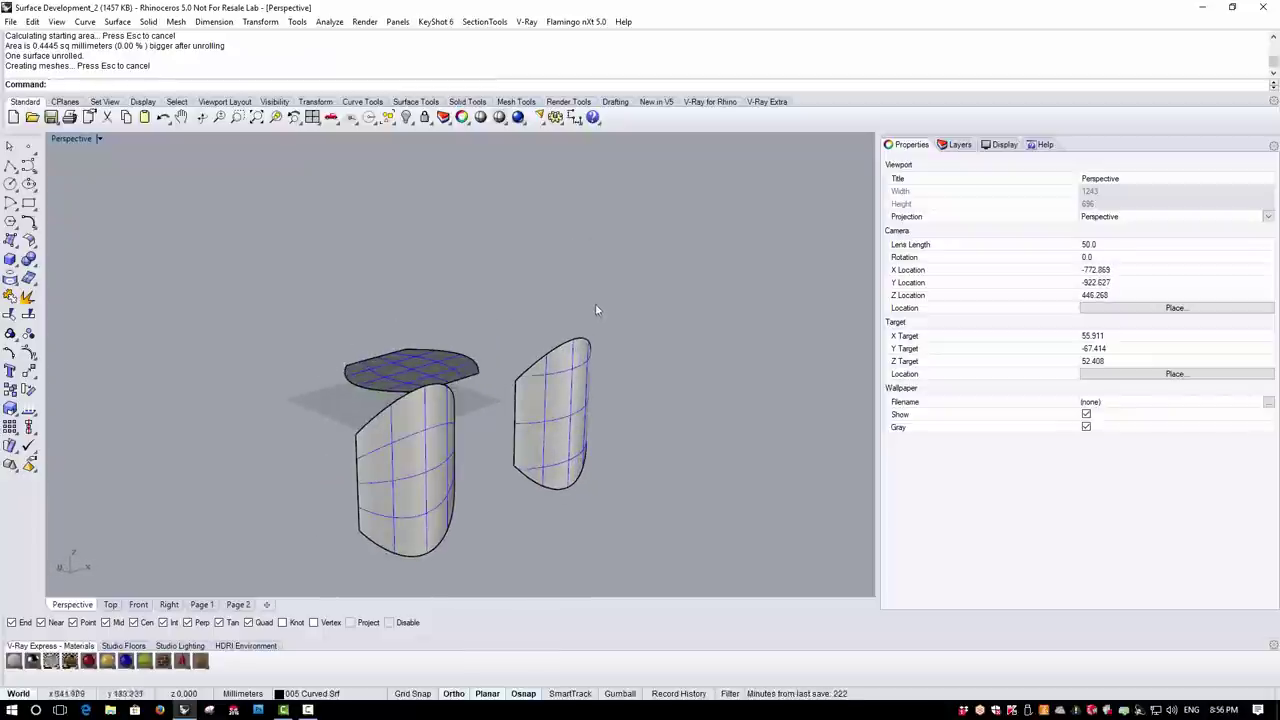
# Unroll the trimmed loft surface together with its six blue grid curves
pyautogui.rightClick(593, 413)
pyautogui.click(529, 394)
pyautogui.rightClick(530, 392)
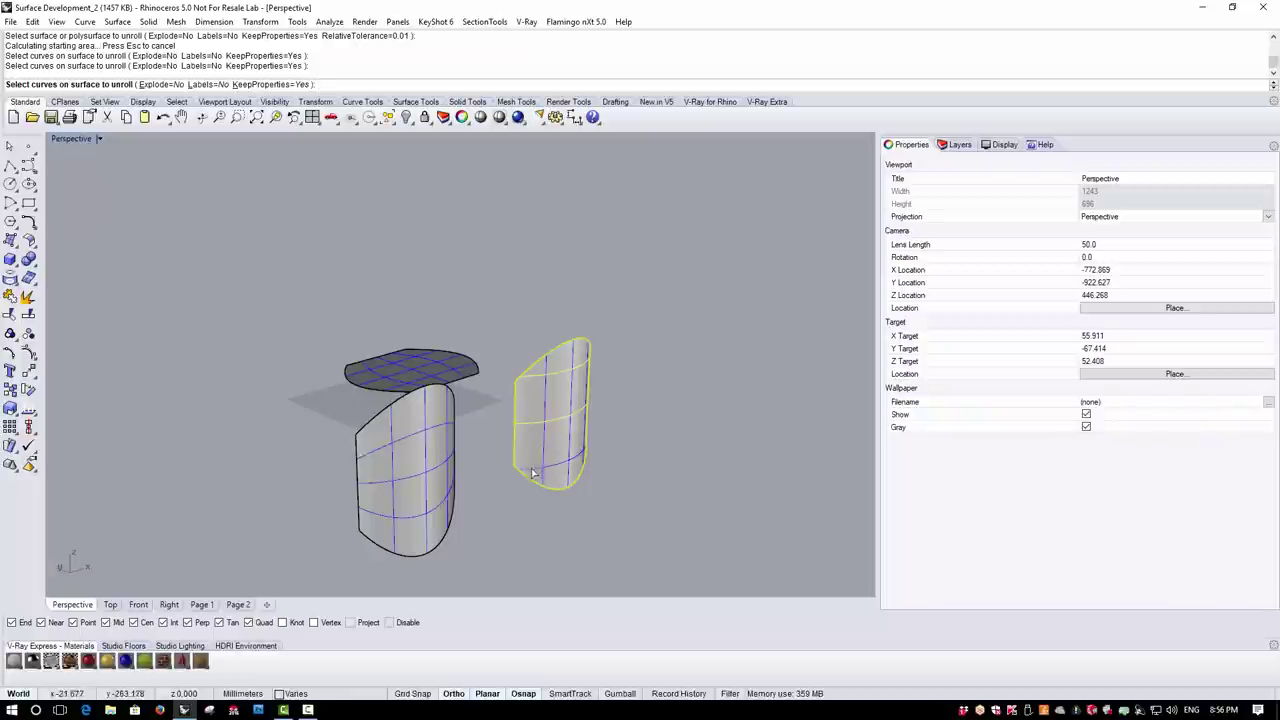
pyautogui.click(534, 472)
pyautogui.click(550, 432)
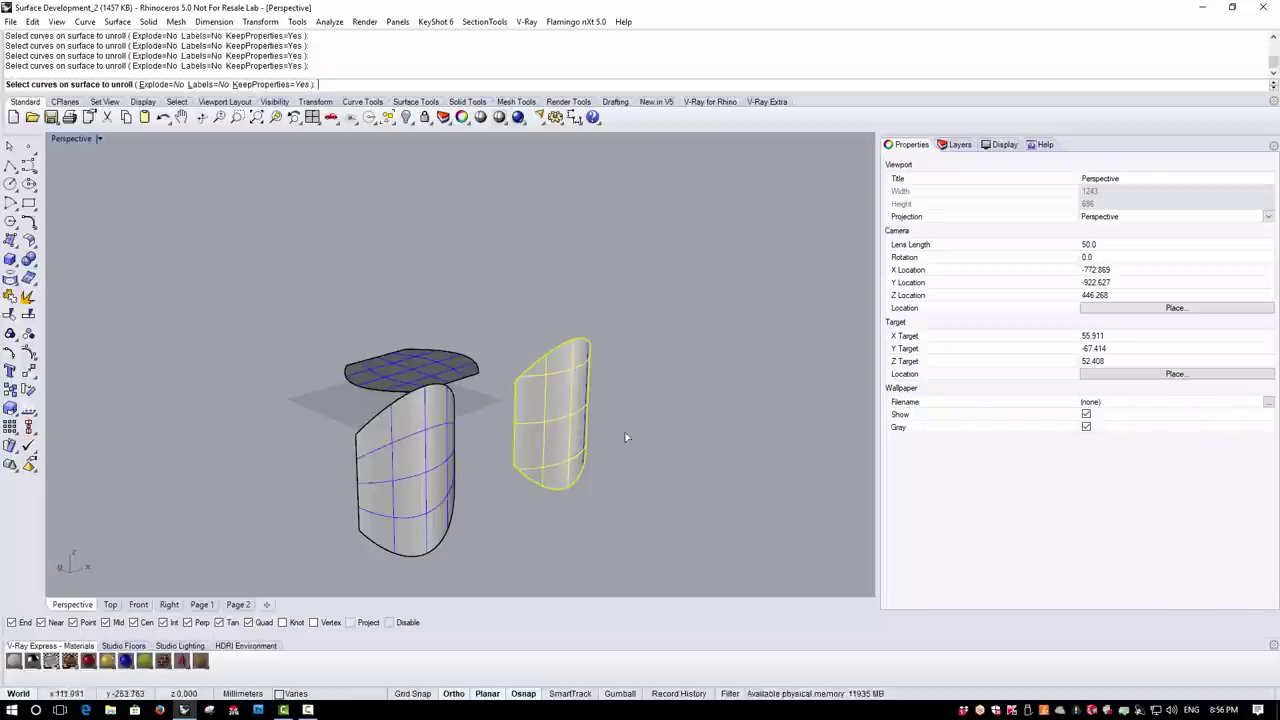
pyautogui.moveTo(610, 435); pyautogui.dragTo(516, 452, button='right')
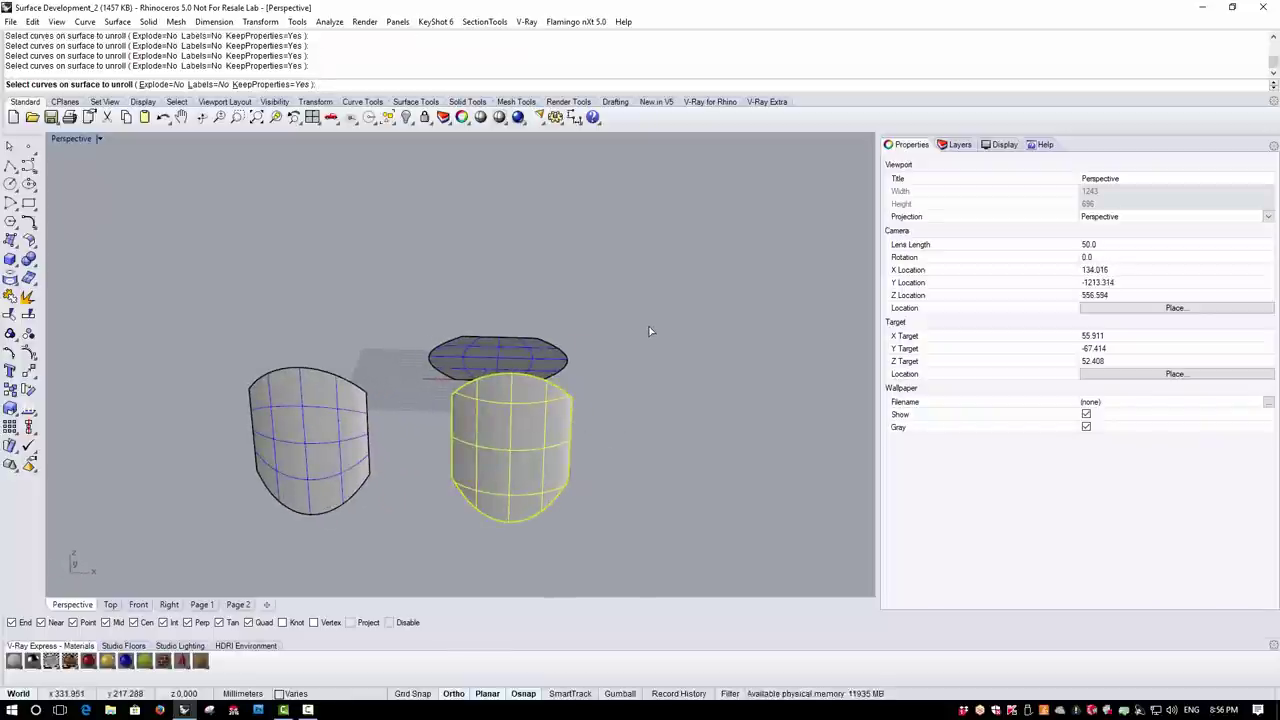
pyautogui.press('Return')
# Examine the overlapping unrolled surfaces and compare how their grid curves have flattened
pyautogui.moveTo(547, 369); pyautogui.dragTo(449, 366, button='right')
pyautogui.scroll(5, 366, 283)
pyautogui.scroll(2, 405, 275)
pyautogui.scroll(-4, 386, 260)
pyautogui.scroll(5, 340, 315)
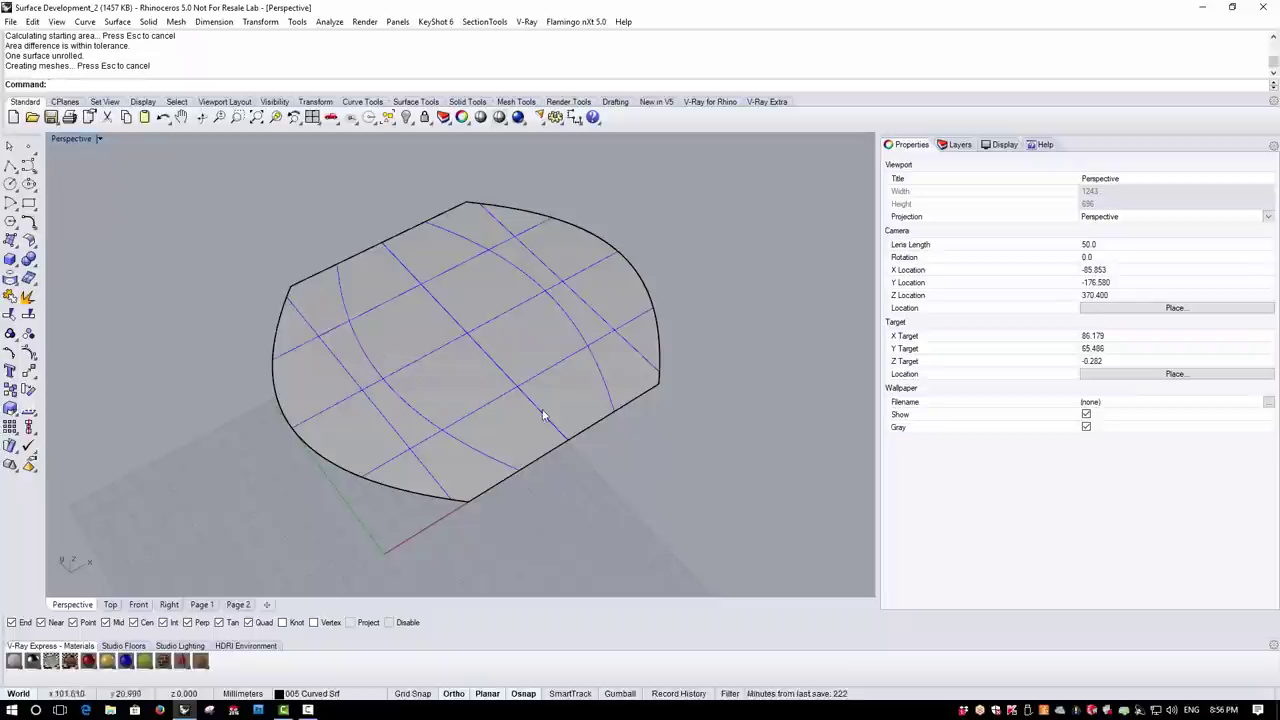
pyautogui.scroll(-4, 500, 345)
pyautogui.moveTo(506, 363); pyautogui.dragTo(512, 385, button='right')
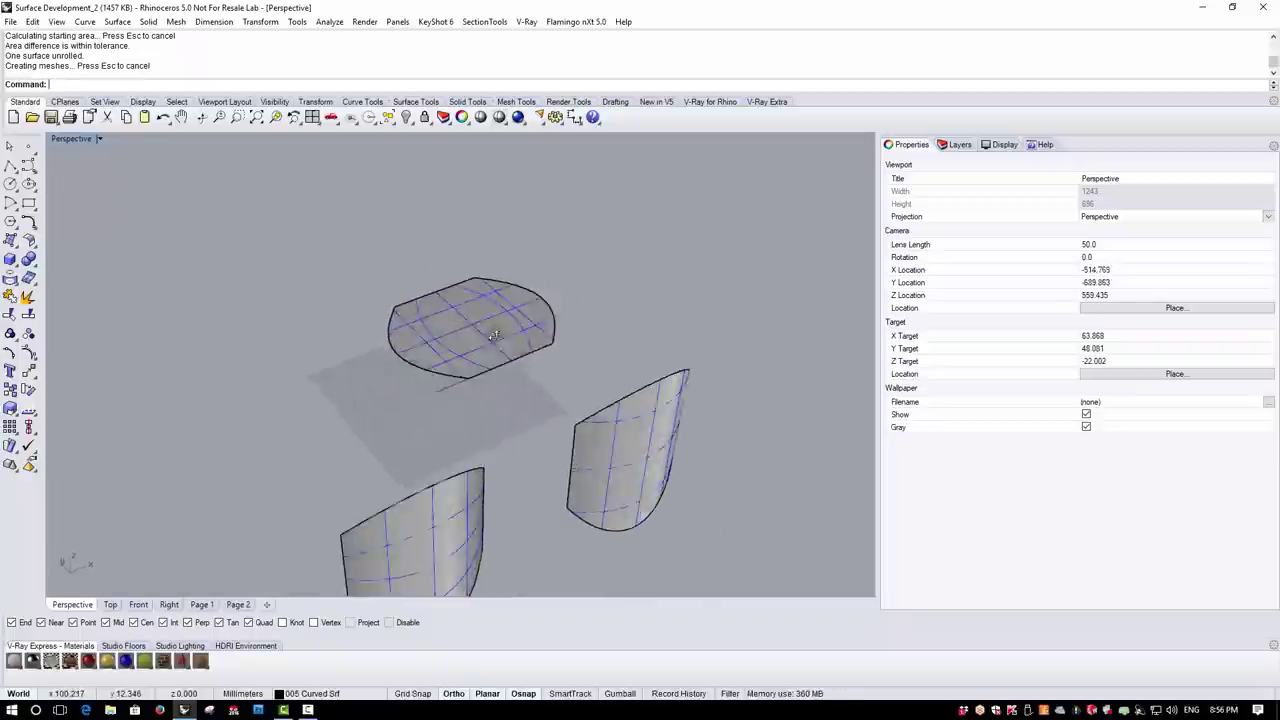
pyautogui.scroll(4, 516, 398)
pyautogui.scroll(-4, 455, 238)
pyautogui.moveTo(455, 238); pyautogui.dragTo(344, 258, button='right')
# Delete both unrolled surfaces and their flattened grid curves
pyautogui.moveTo(330, 218); pyautogui.dragTo(571, 357)
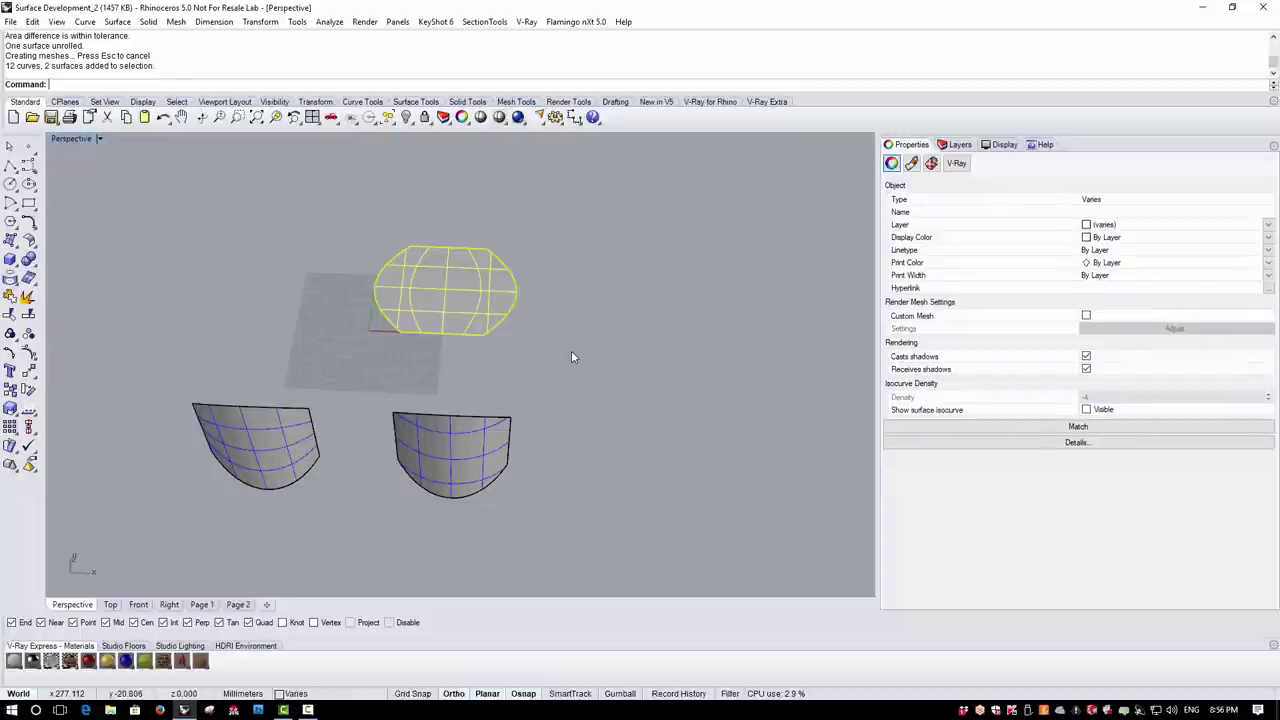
pyautogui.press('Delete')
pyautogui.scroll(-2, 396, 425)
pyautogui.moveTo(396, 425); pyautogui.dragTo(402, 398, button='right')
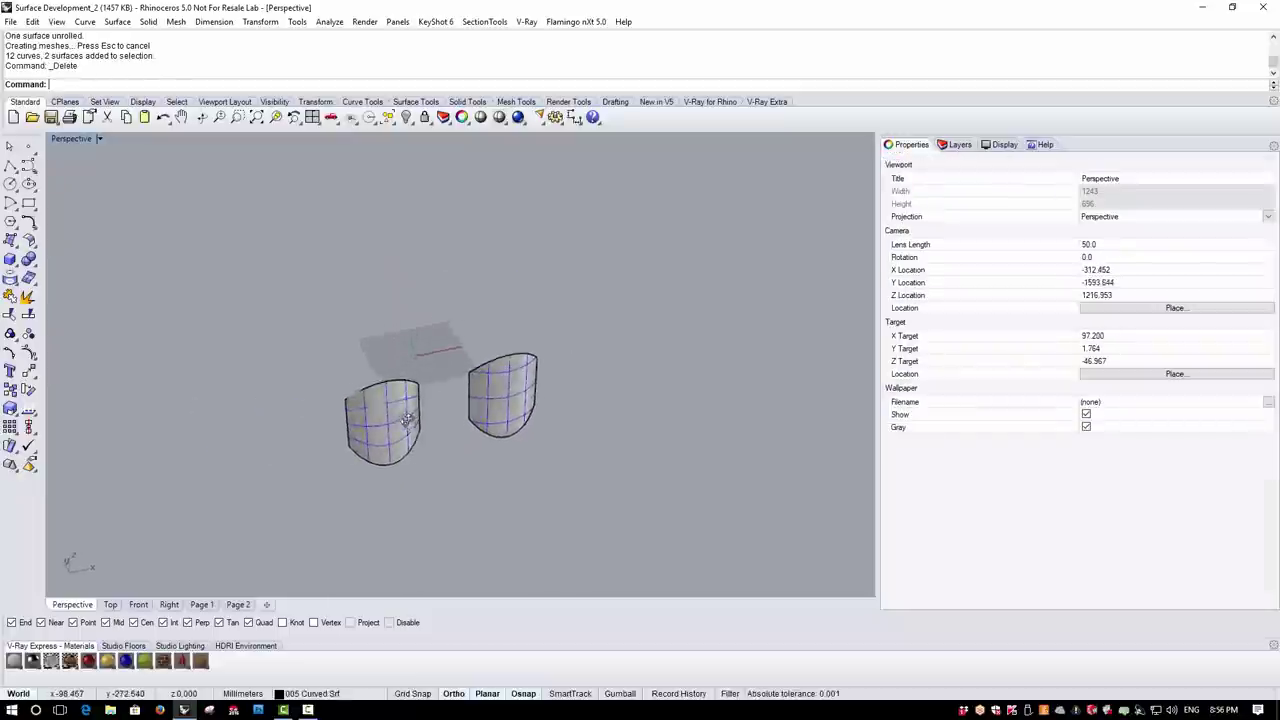
pyautogui.scroll(3, 402, 398)
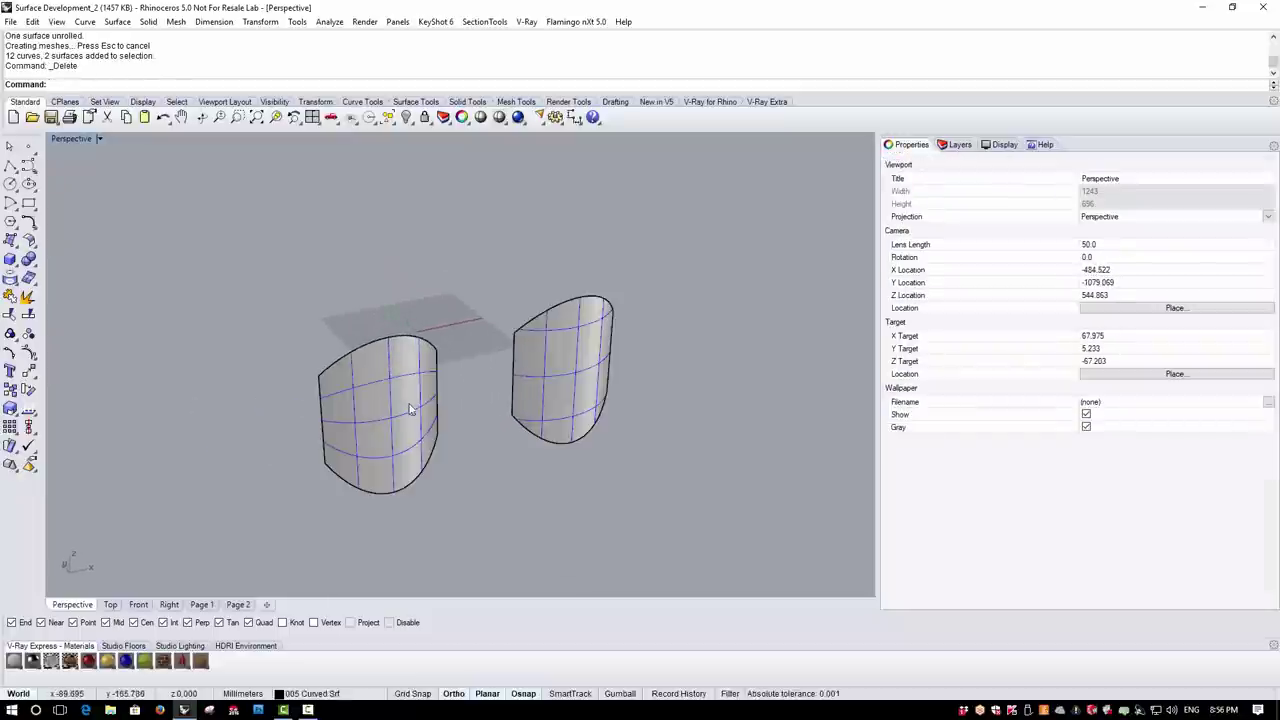
# Create UV curves from the edge-curve surface, including its six blue grid curves
pyautogui.click(85, 22)
pyautogui.moveTo(180, 442)
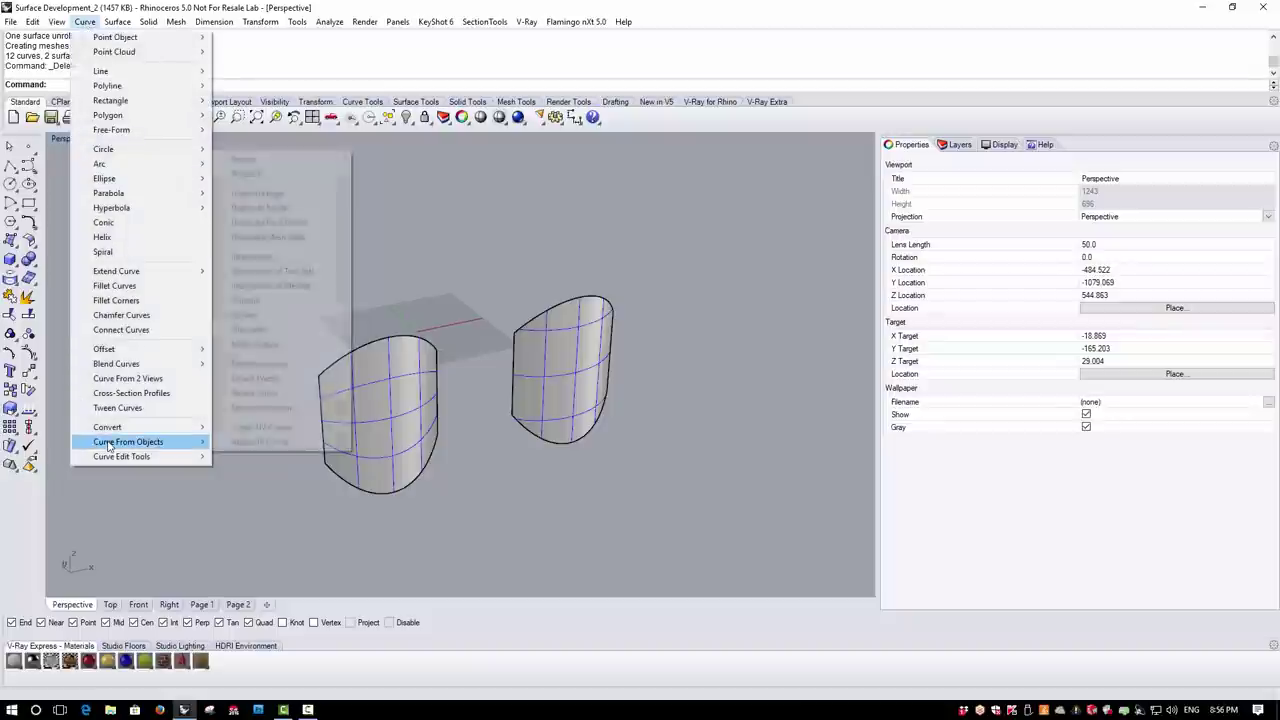
pyautogui.click(280, 427)
pyautogui.scroll(2, 373, 416)
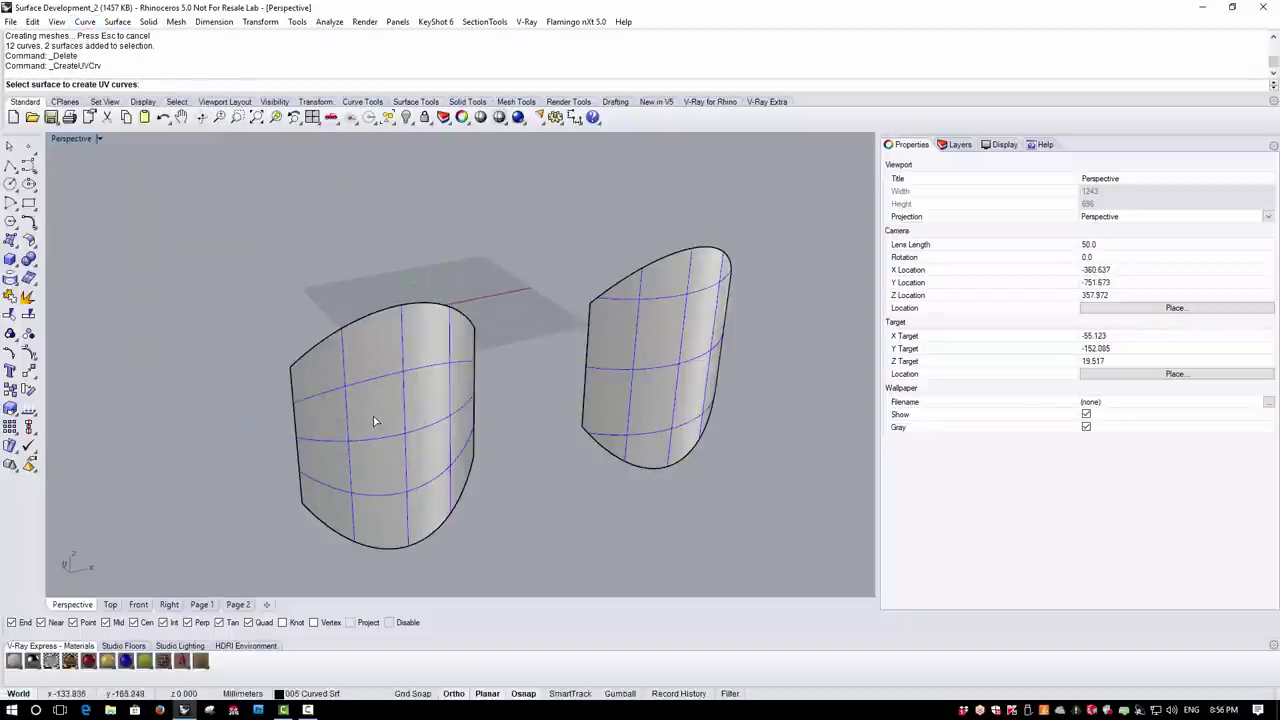
pyautogui.click(373, 421)
pyautogui.click(345, 360)
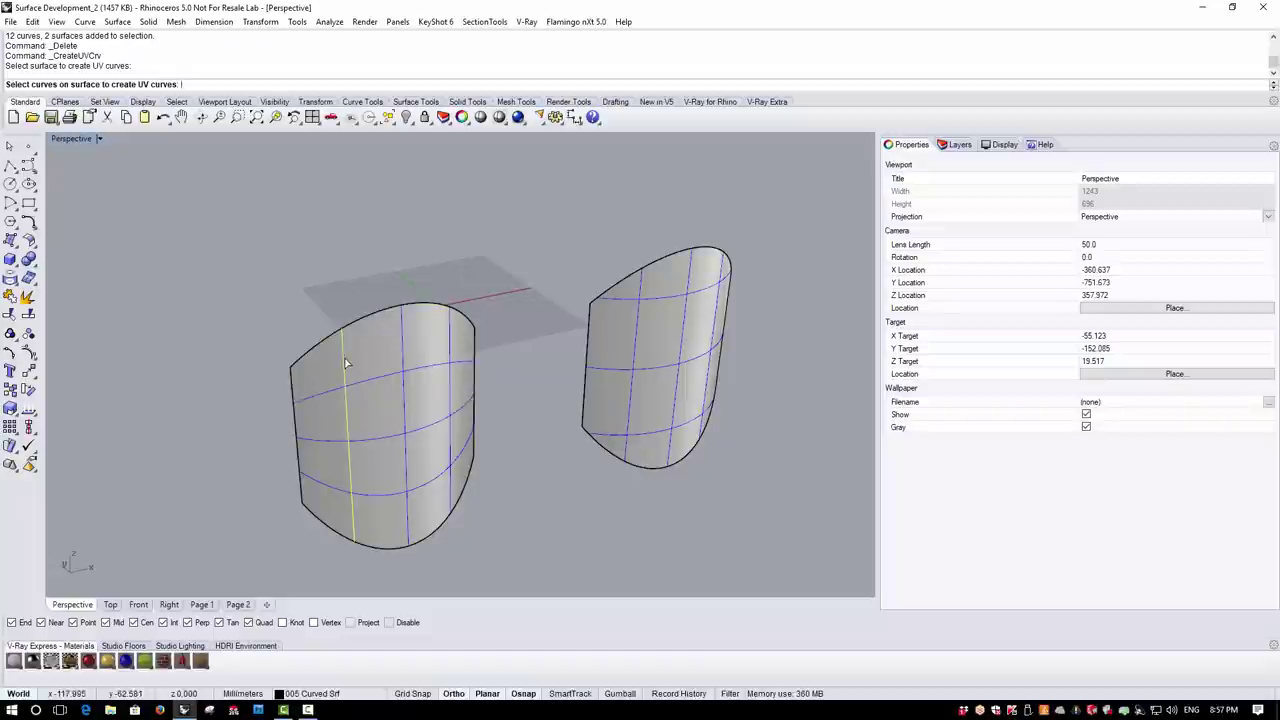
pyautogui.click(402, 346)
pyautogui.click(453, 344)
pyautogui.click(432, 370)
pyautogui.click(426, 429)
pyautogui.click(432, 484)
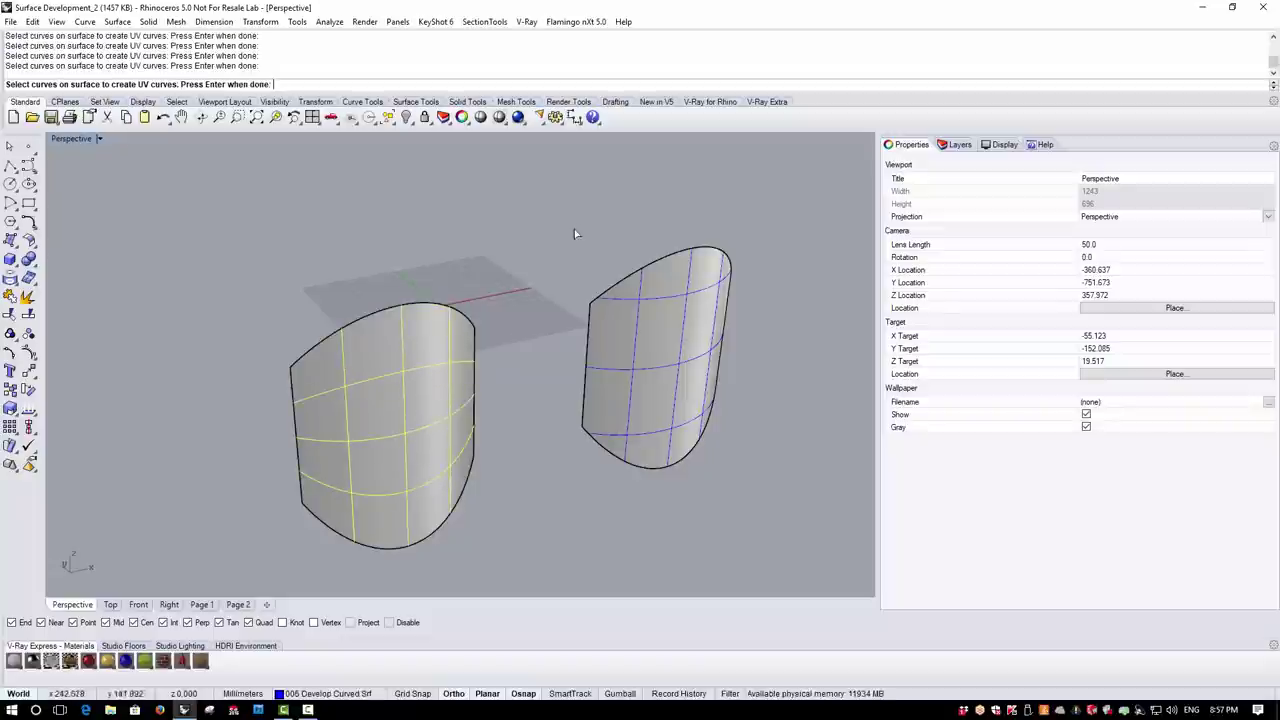
pyautogui.press('Return')
# Move the flat UV curve grid in the negative X direction, clear of the origin
pyautogui.moveTo(414, 275); pyautogui.dragTo(372, 207, button='right')
pyautogui.moveTo(349, 203); pyautogui.dragTo(645, 345)
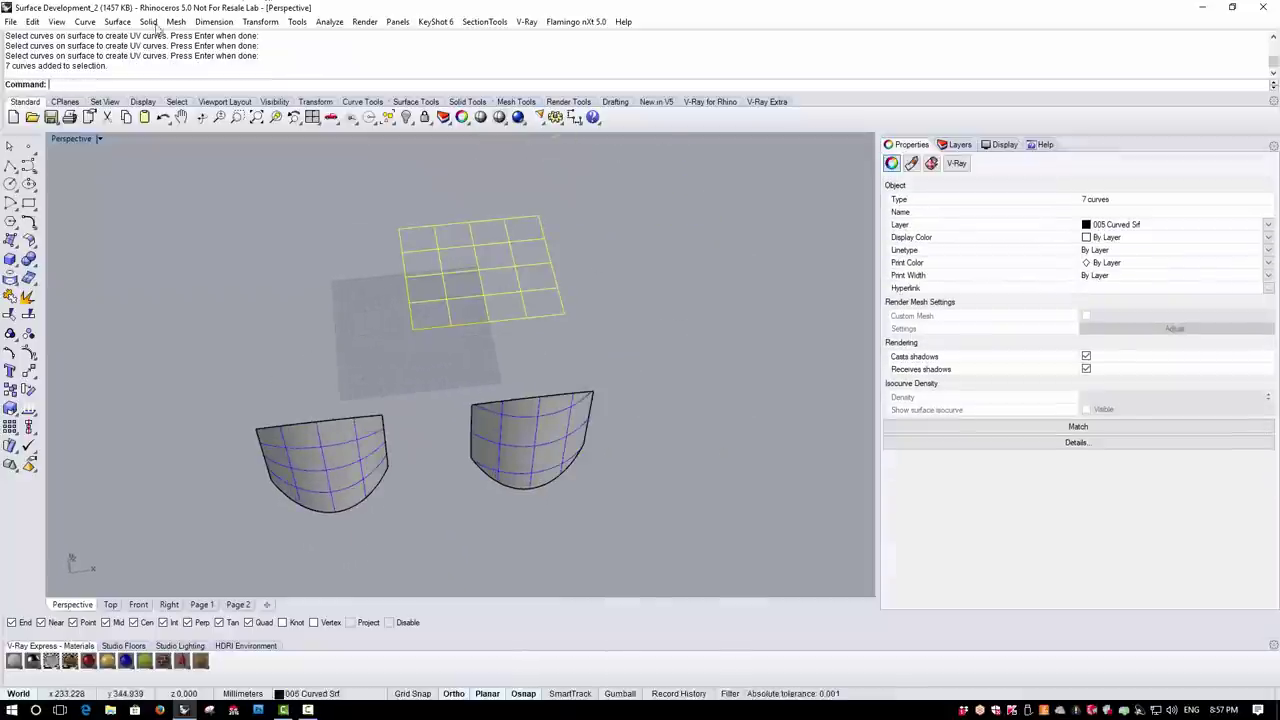
pyautogui.click(260, 21)
pyautogui.click(268, 37)
pyautogui.click(635, 360)
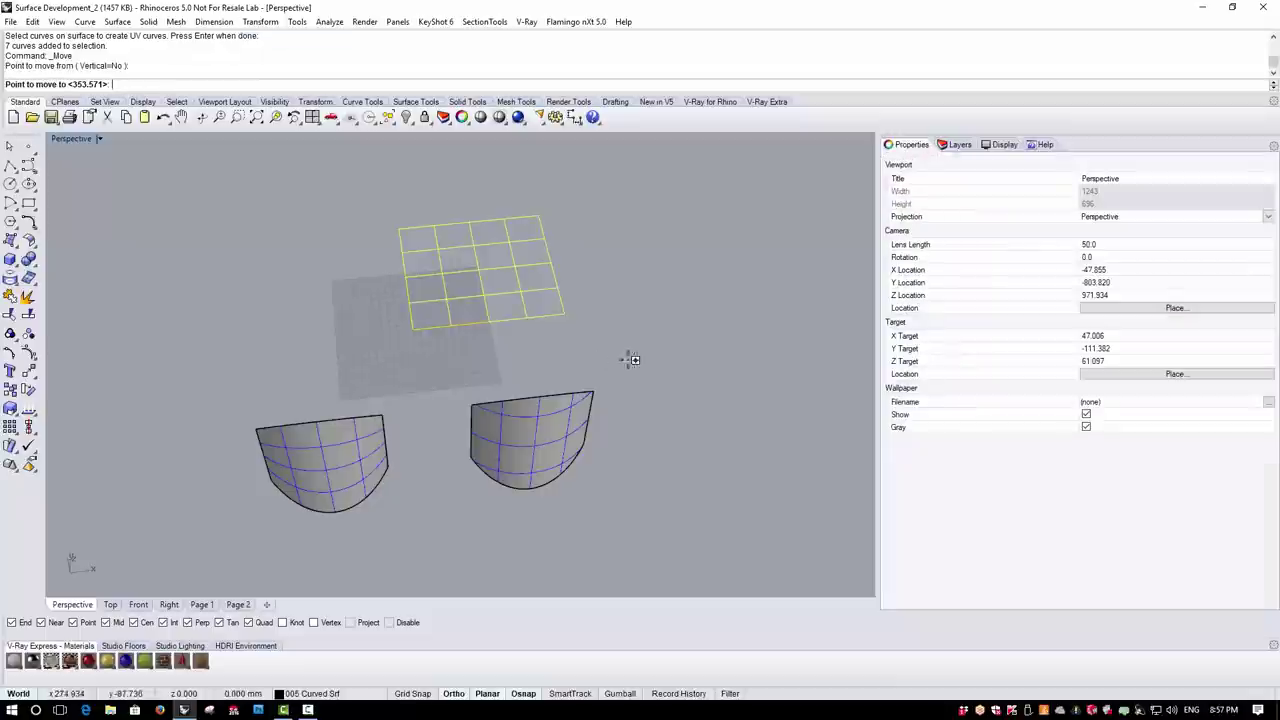
pyautogui.click(400, 355)
# Create UV curves from the trimmed loft surface, including its blue grid curves
pyautogui.moveTo(443, 372); pyautogui.dragTo(520, 504, button='right')
pyautogui.middleClick(402, 84)
pyautogui.click(490, 204)
pyautogui.click(505, 385)
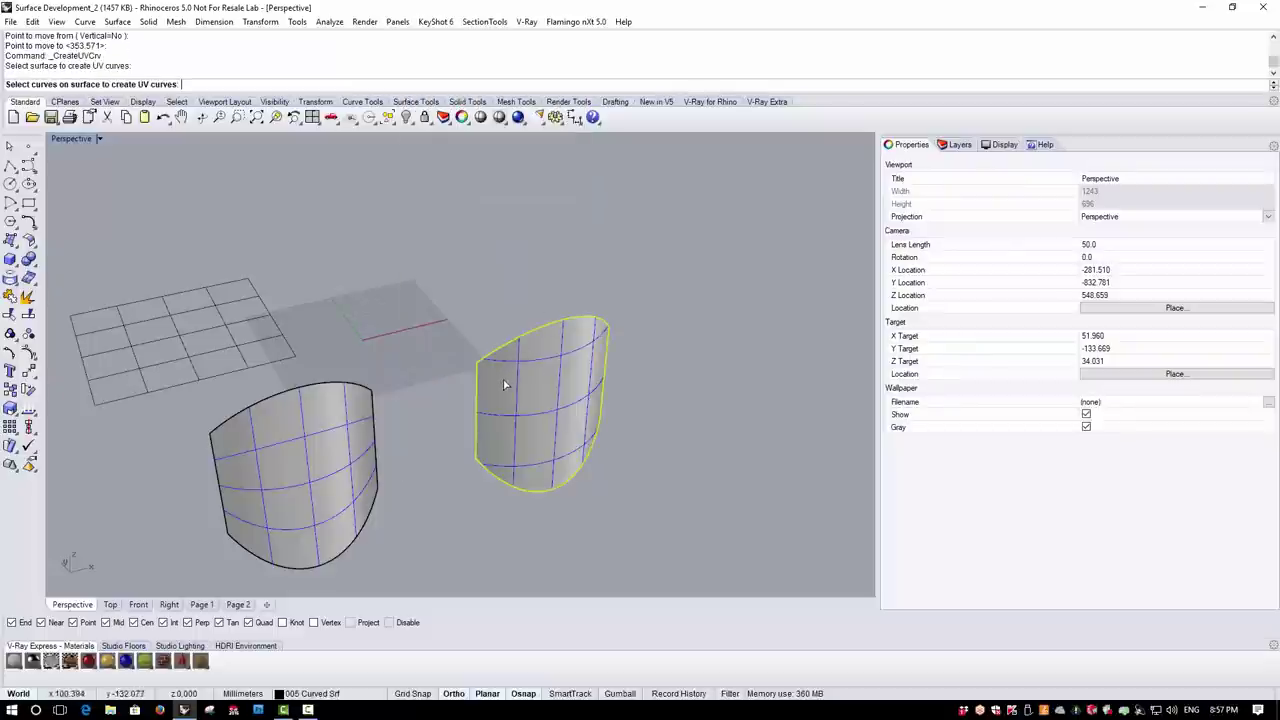
pyautogui.click(510, 364)
pyautogui.click(500, 416)
pyautogui.click(507, 459)
pyautogui.click(513, 447)
pyautogui.click(557, 425)
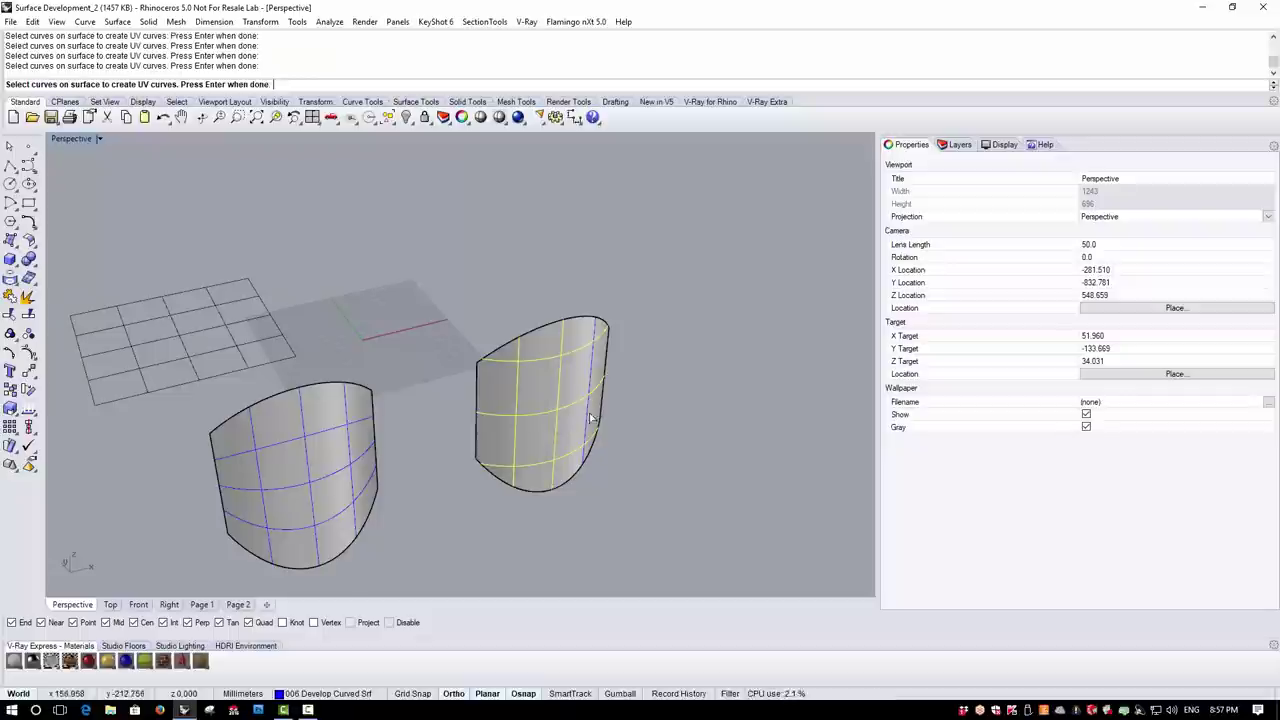
pyautogui.press('Return')
pyautogui.press('Escape')
# Compare the two flat UV curve grids with the edge-curve surface and the trimmed loft they came from
pyautogui.moveTo(700, 275); pyautogui.dragTo(337, 280, button='right')
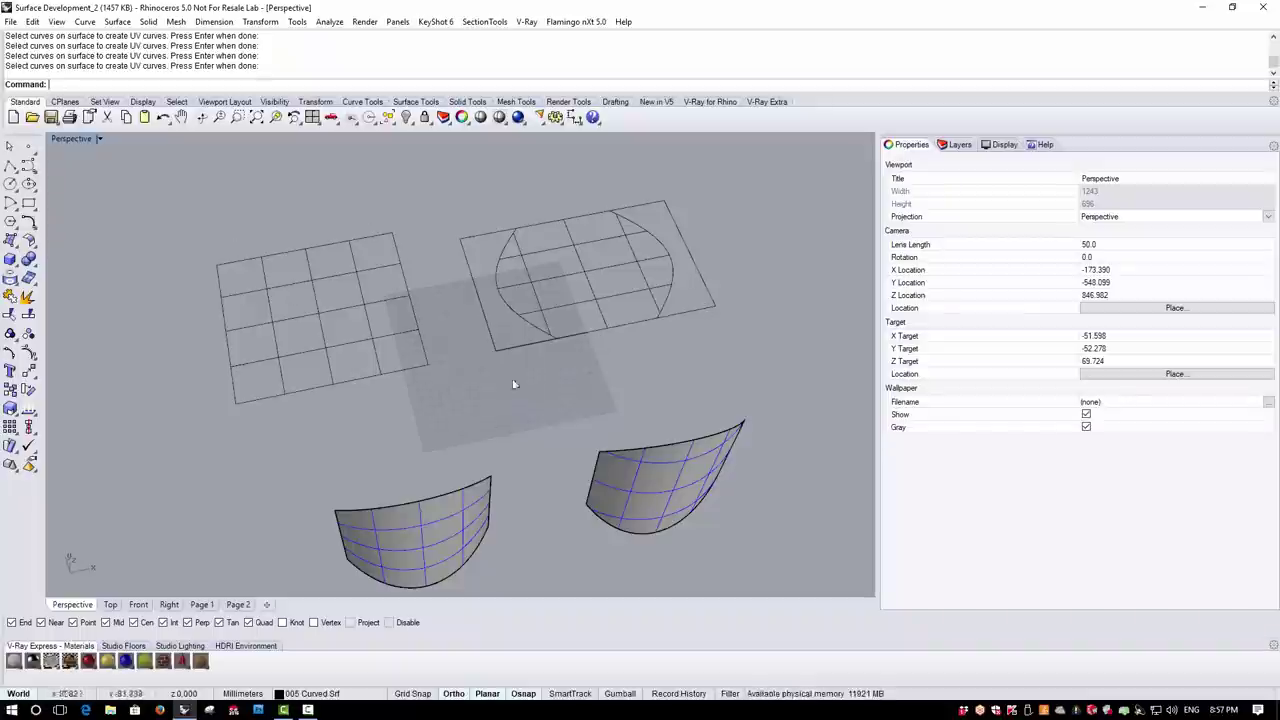
pyautogui.moveTo(521, 393); pyautogui.dragTo(400, 340, button='right')
pyautogui.scroll(-3, 300, 350)
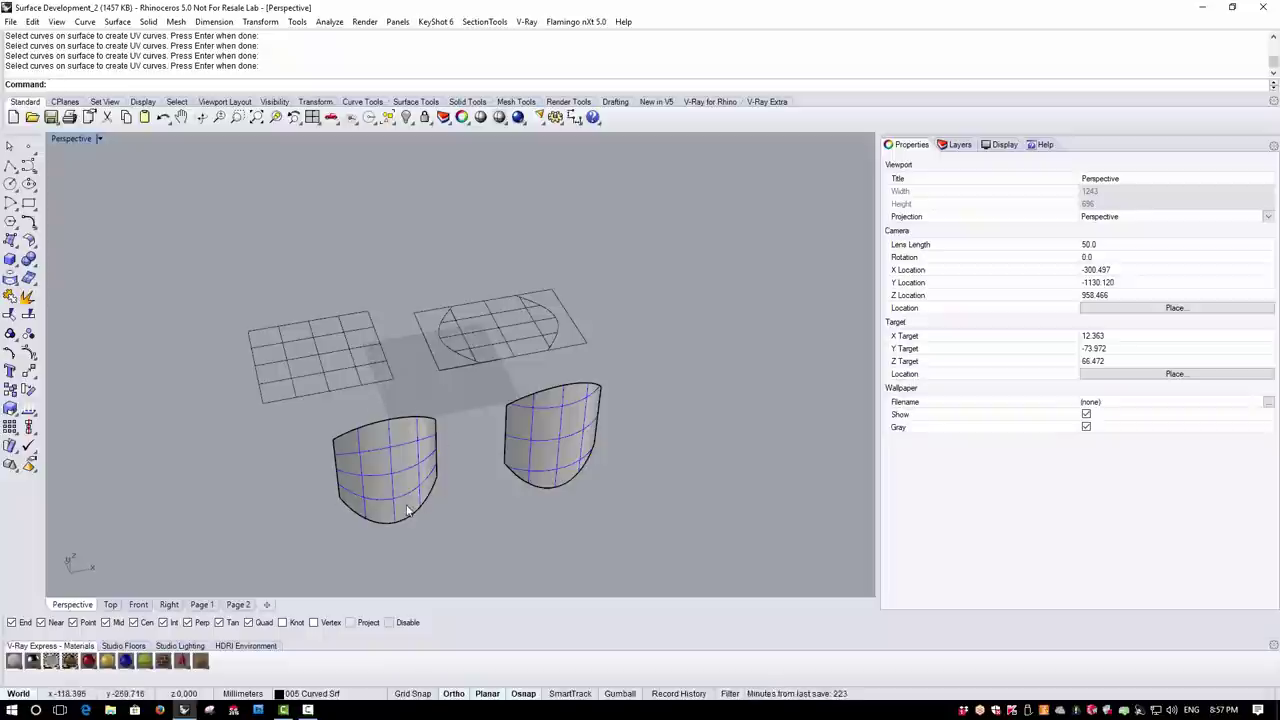
pyautogui.scroll(2, 487, 341)
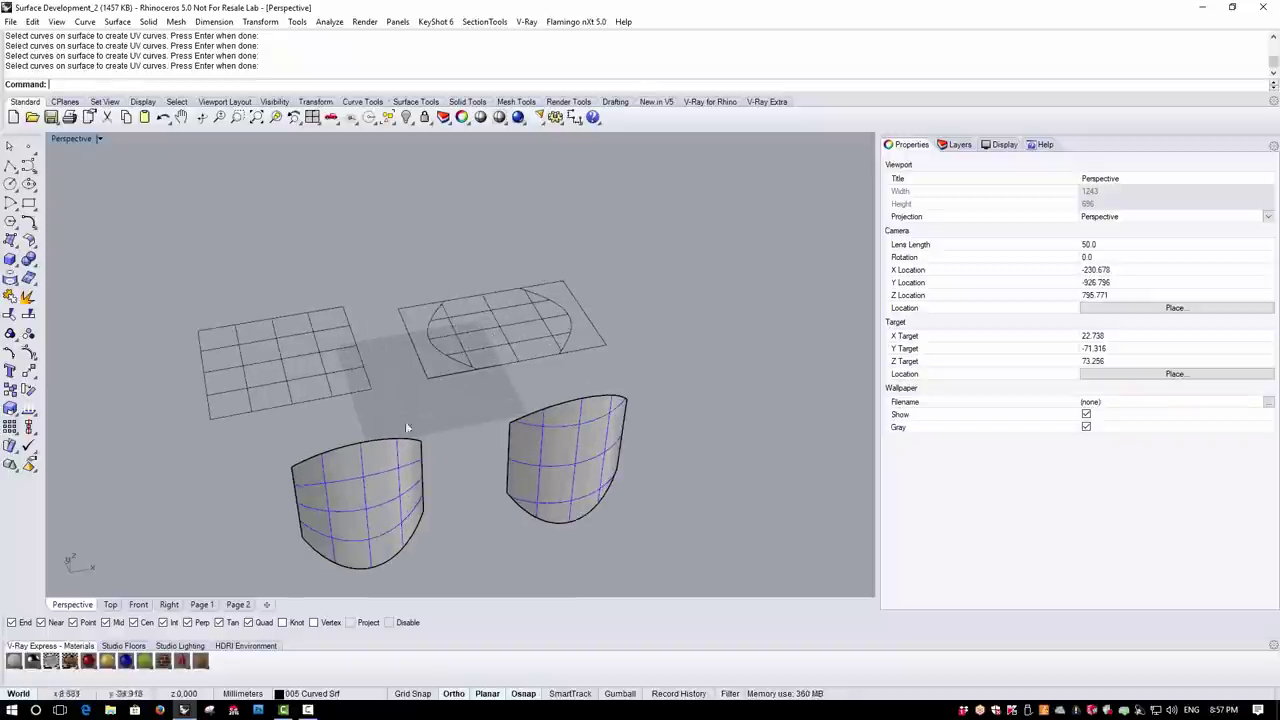
pyautogui.scroll(2, 440, 356)
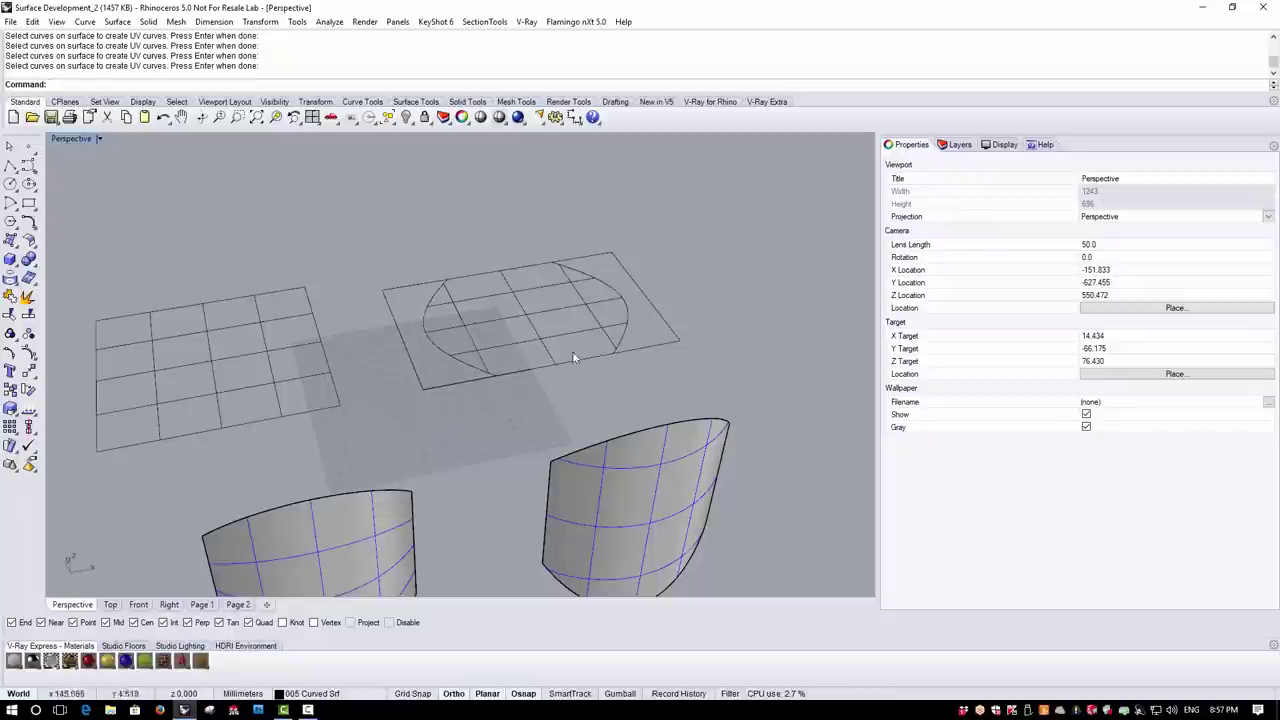
pyautogui.scroll(-4, 545, 373)
pyautogui.moveTo(545, 373); pyautogui.dragTo(421, 254, button='right')
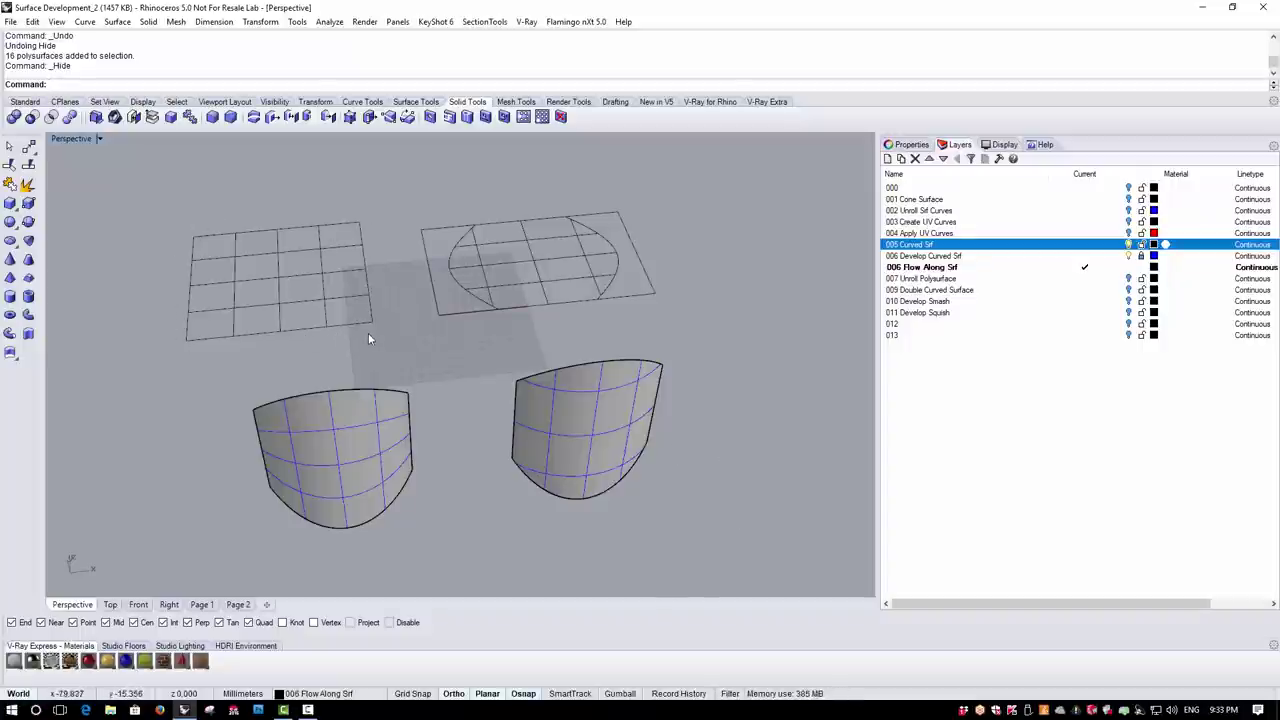
# Restore the hidden pyramid array on the edge-curve surface's UV grid by undoing the last hide
pyautogui.hotkey('ctrl', 'z')
pyautogui.moveTo(368, 335); pyautogui.dragTo(367, 290, button='right')
pyautogui.moveTo(218, 272); pyautogui.dragTo(215, 314, button='right')
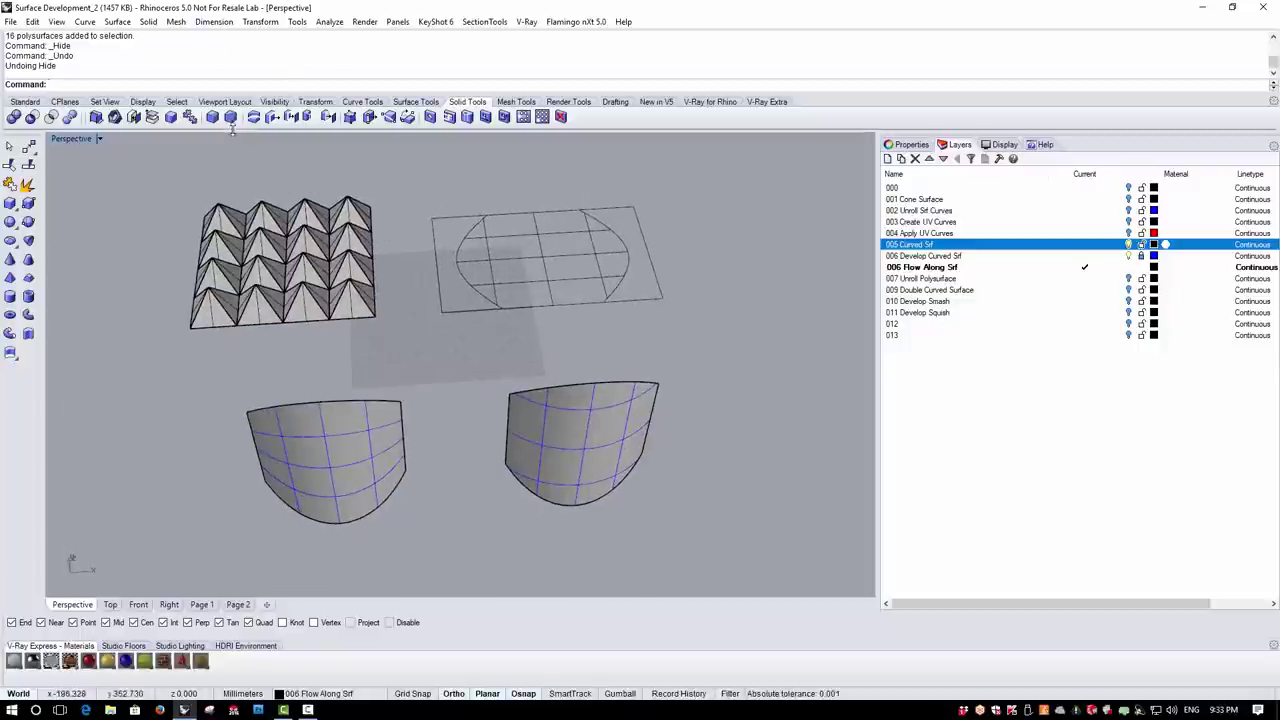
# Flow a copy of the pyramid array along the edge-curve surface, using a base plane spanning the array's opposite corners and Rigid=No
pyautogui.click(260, 21)
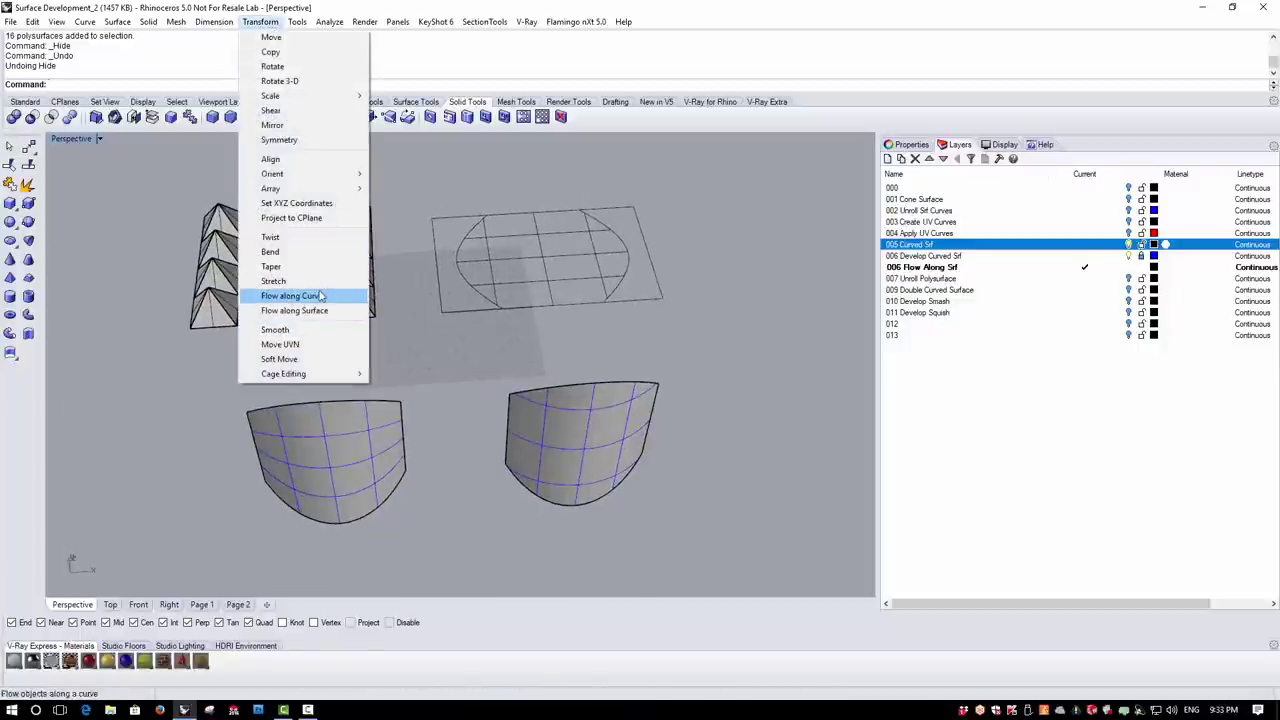
pyautogui.click(300, 311)
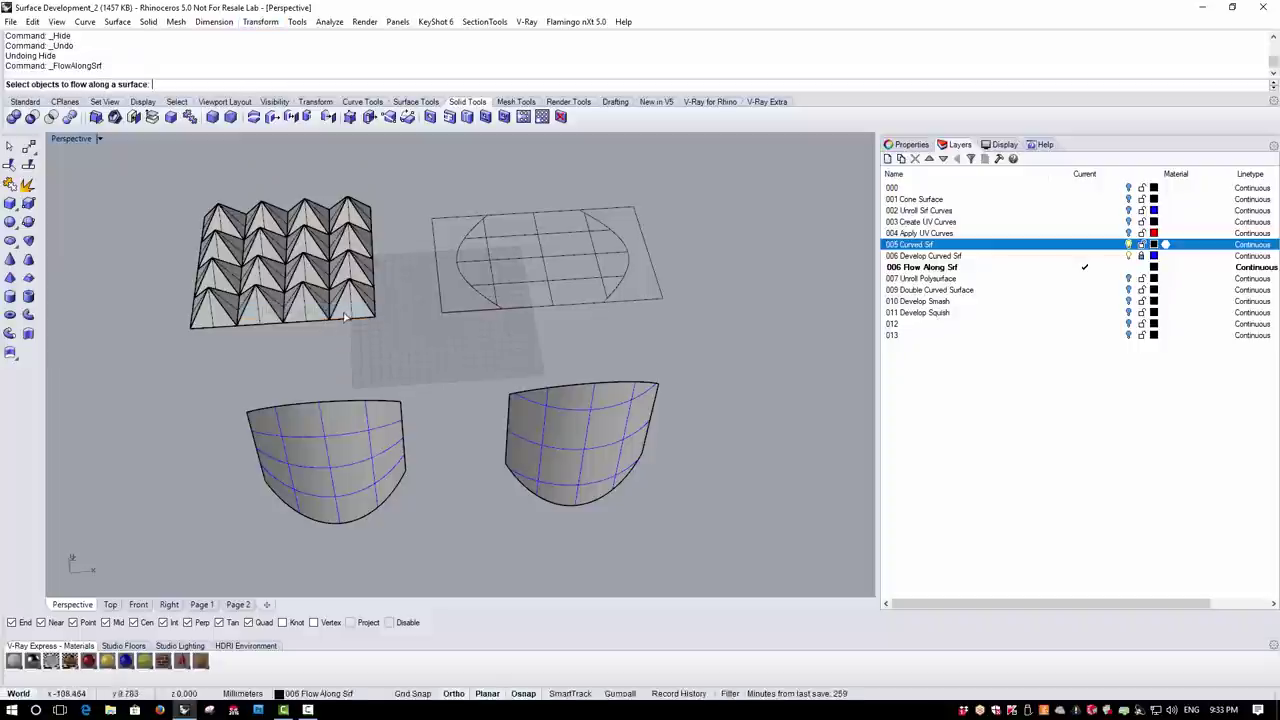
pyautogui.click(348, 316)
pyautogui.press('Return')
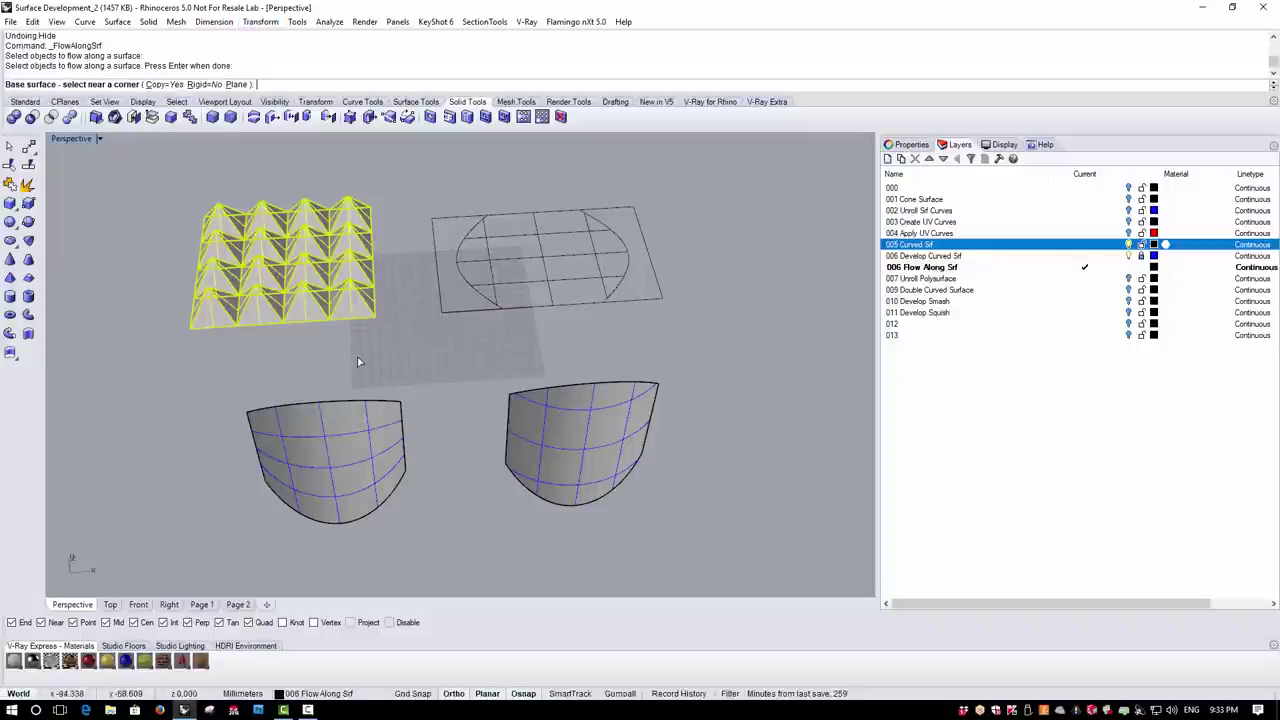
pyautogui.click(237, 84)
pyautogui.click(190, 328)
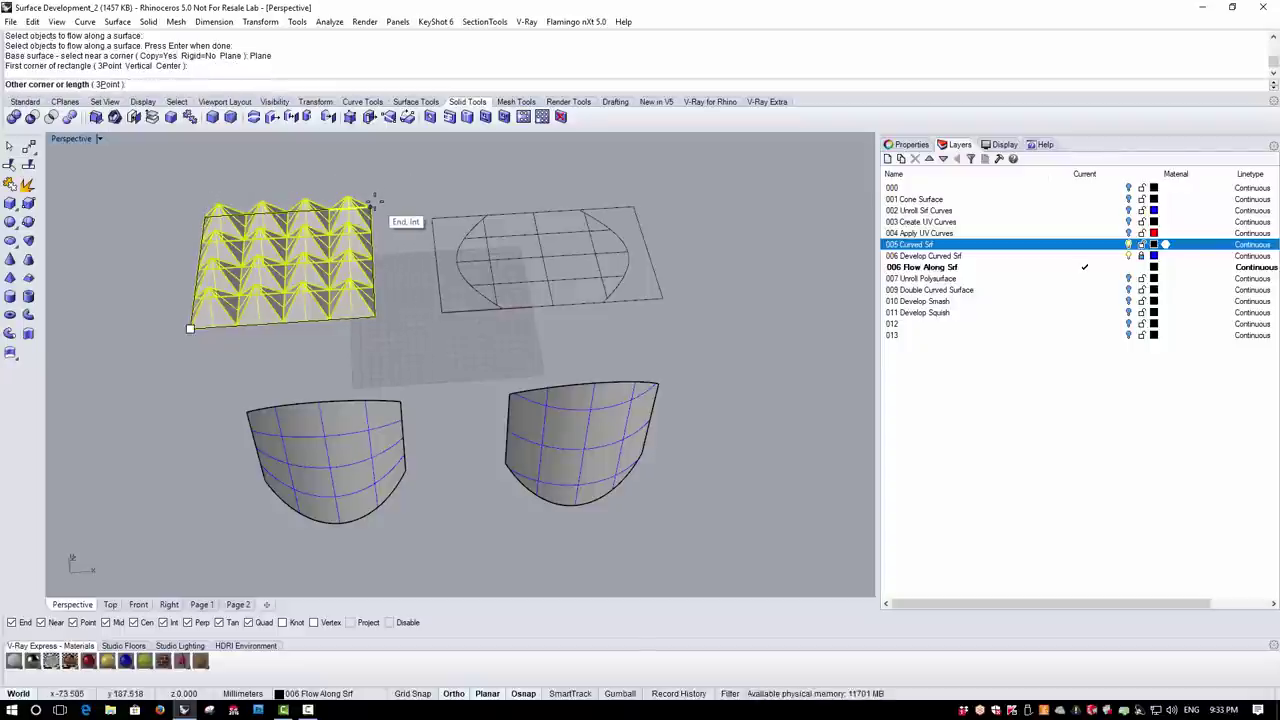
pyautogui.click(374, 200)
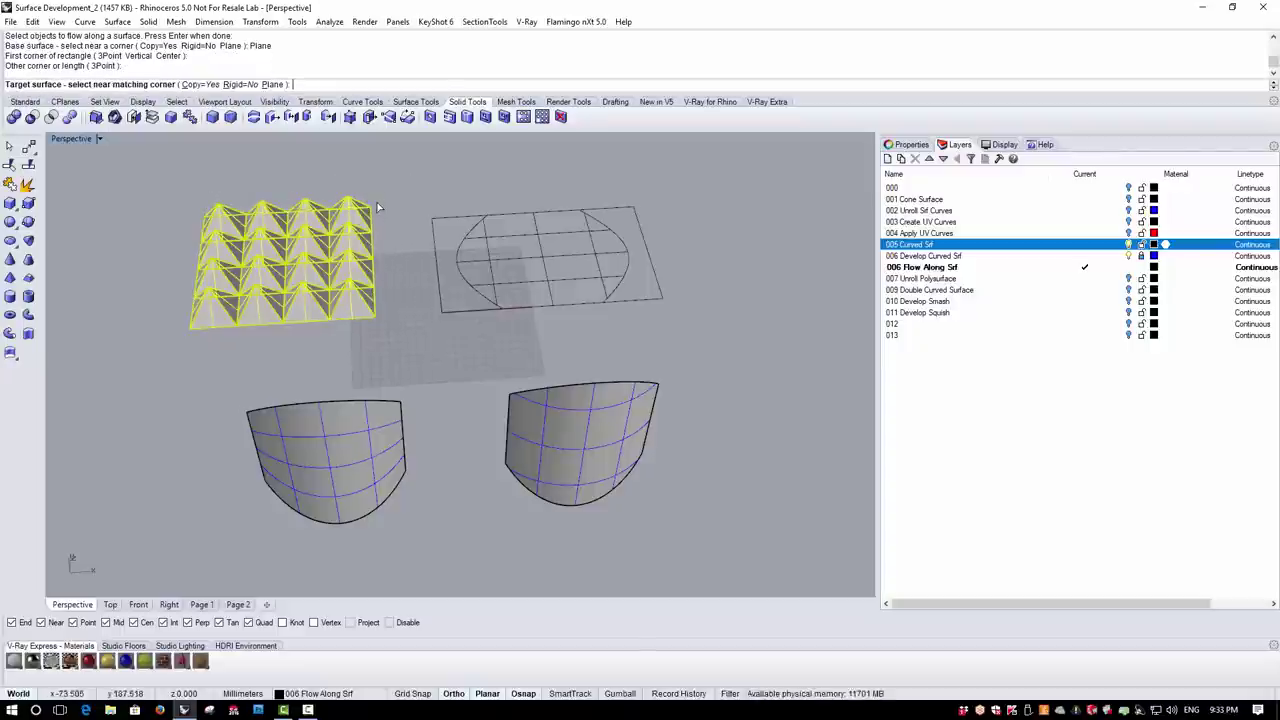
pyautogui.click(406, 472)
pyautogui.moveTo(431, 516); pyautogui.dragTo(334, 345, button='right')
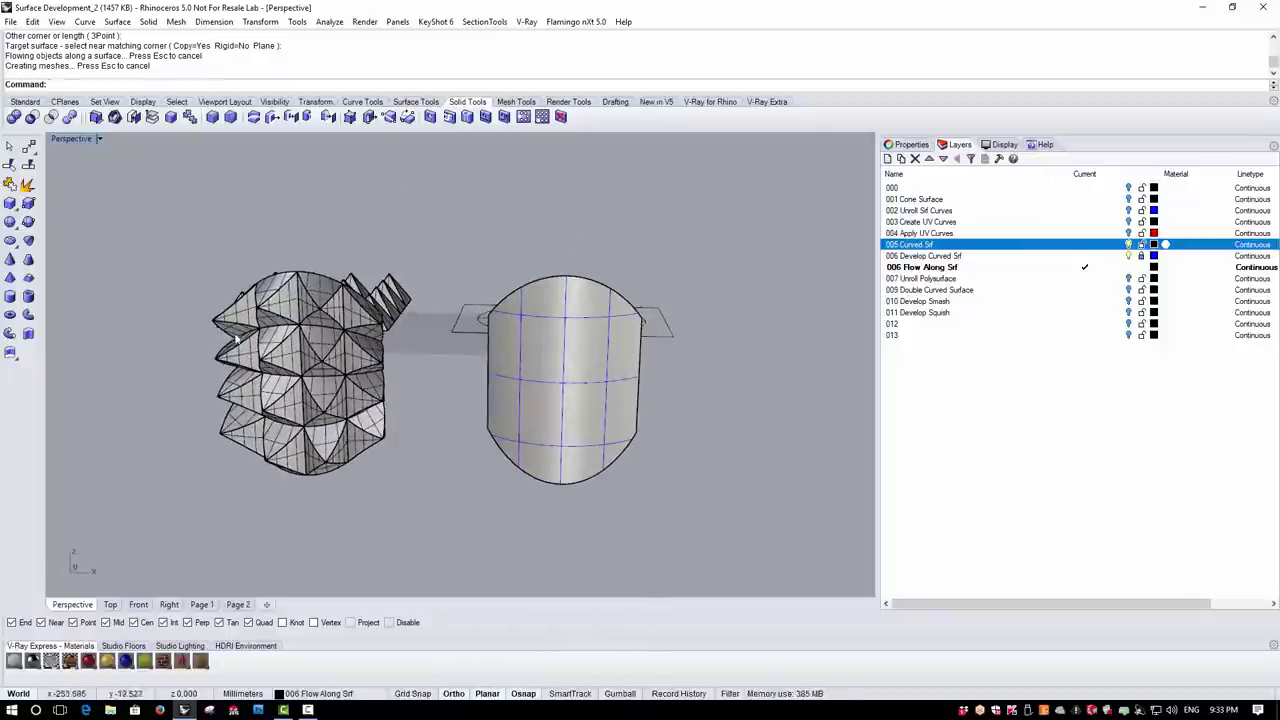
pyautogui.moveTo(288, 408); pyautogui.dragTo(249, 433, button='right')
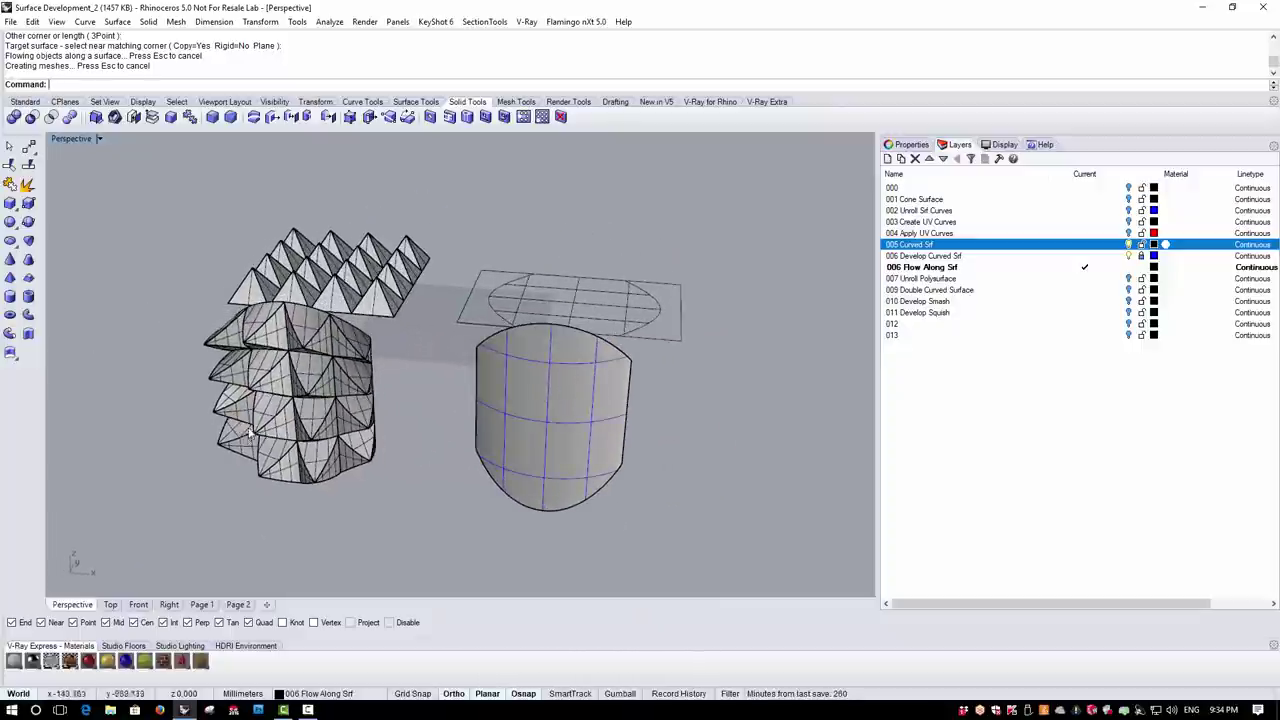
# Try to flow the flat pyramid array along the trimmed loft, using a base plane spanning the array's opposite corners
pyautogui.rightClick(394, 84)
pyautogui.click(443, 128)
pyautogui.click(413, 287)
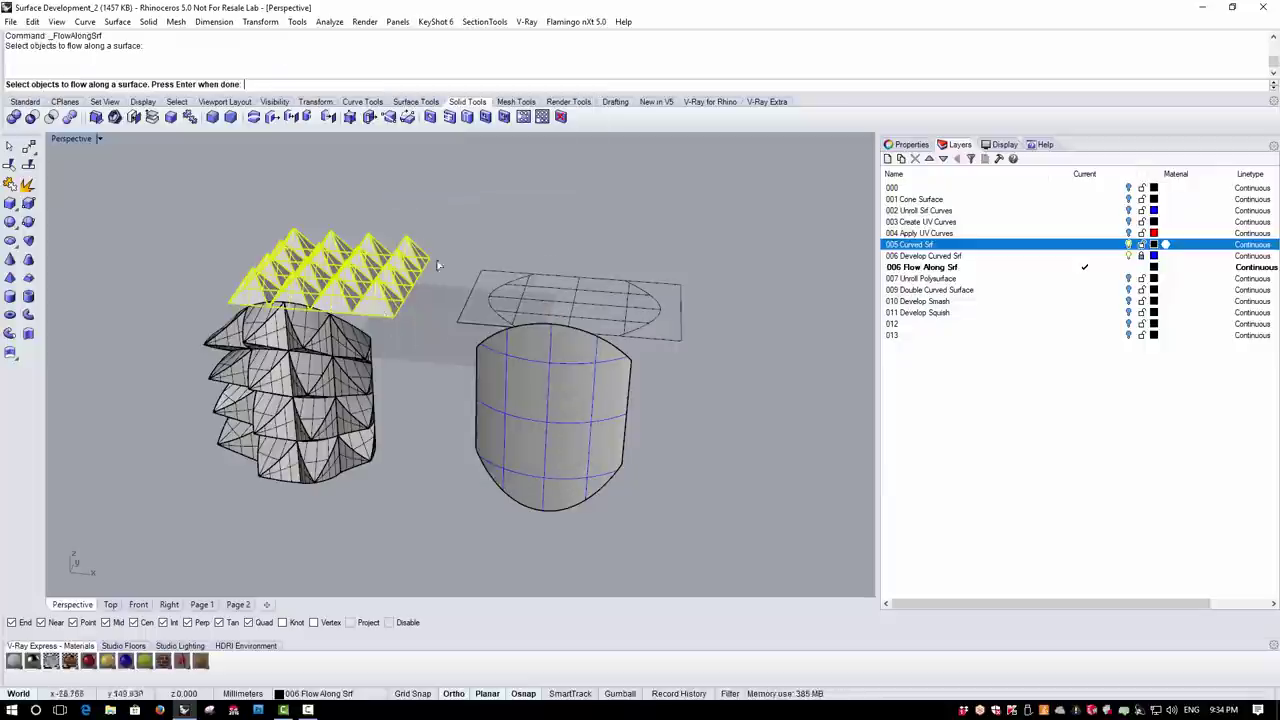
pyautogui.press('Return')
pyautogui.moveTo(442, 237); pyautogui.dragTo(319, 148, button='right')
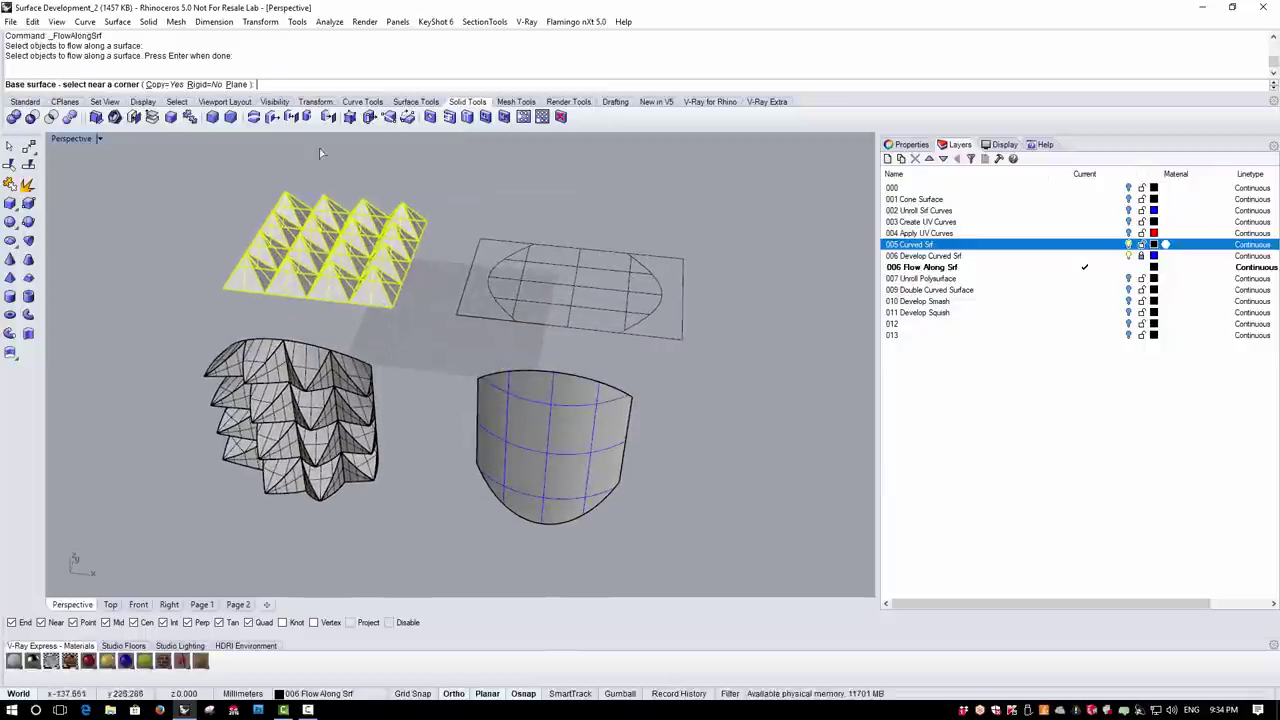
pyautogui.click(250, 84)
pyautogui.click(226, 292)
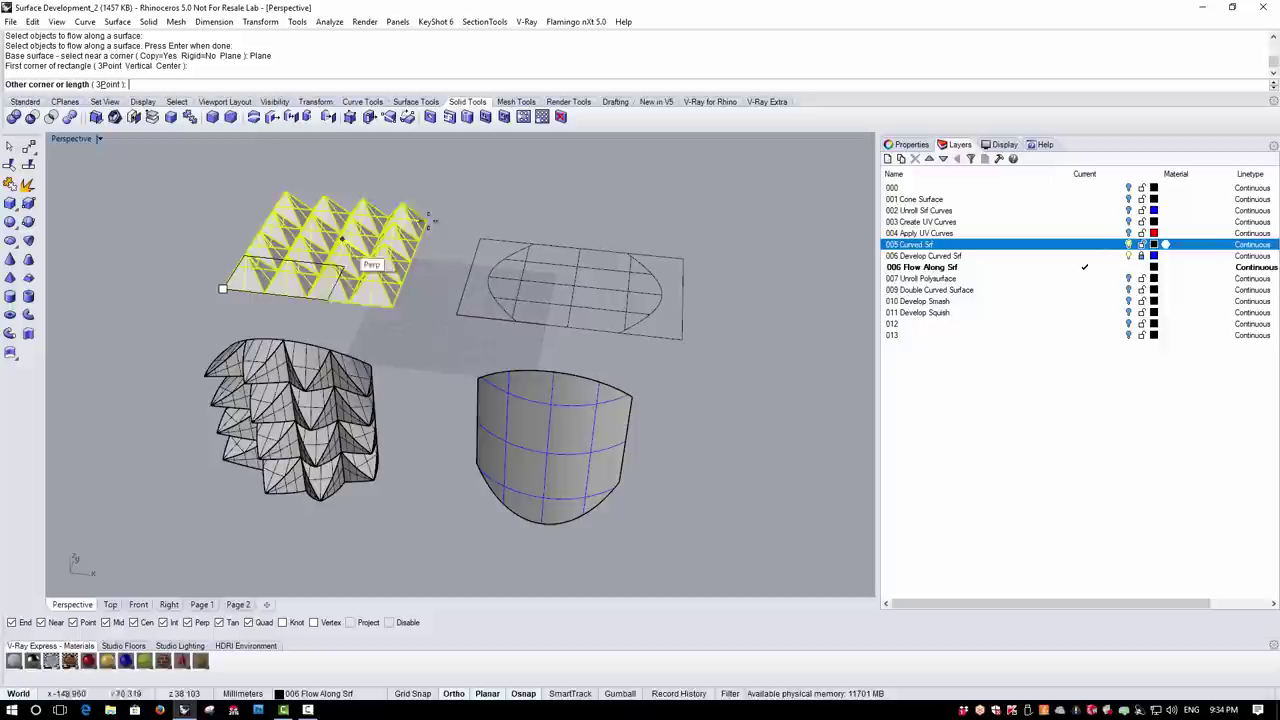
pyautogui.click(433, 224)
pyautogui.moveTo(591, 495); pyautogui.dragTo(582, 495, button='right')
pyautogui.click(610, 489)
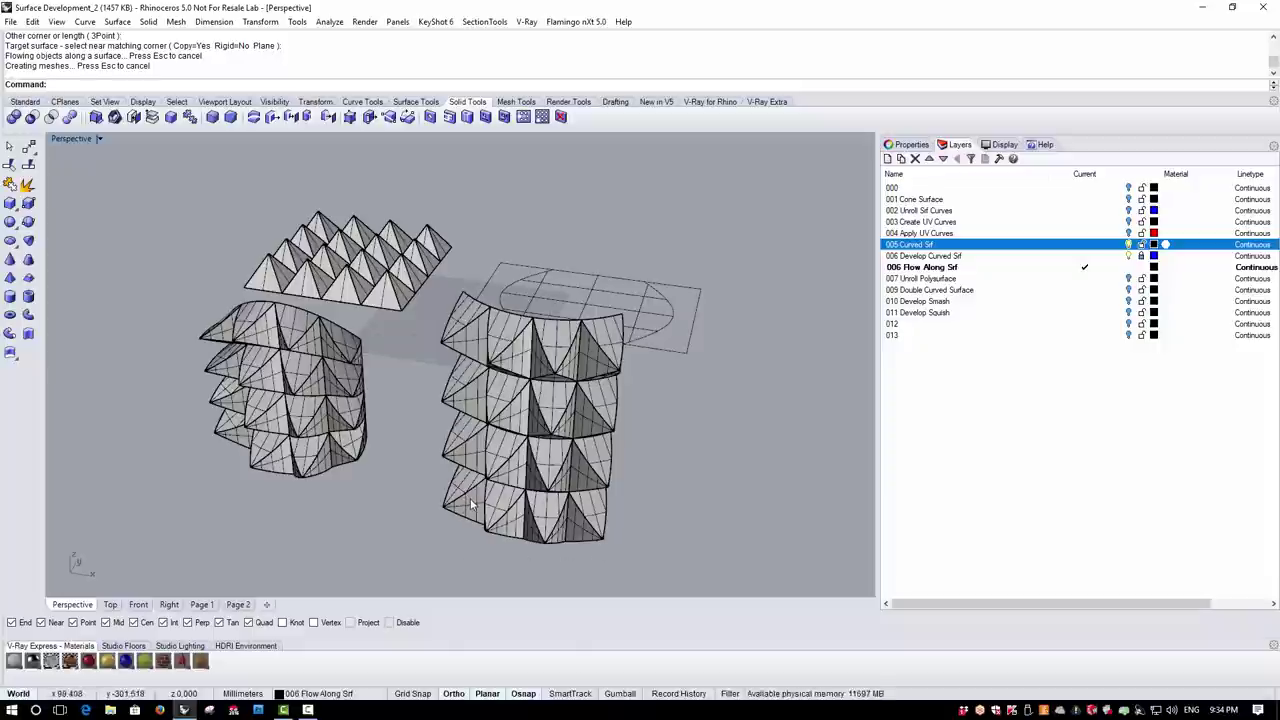
# Undo the pyramid flow on the trimmed loft and examine the loft's flat UV curves
pyautogui.hotkey('ctrl', 'z')
pyautogui.moveTo(470, 372); pyautogui.dragTo(504, 398, button='right')
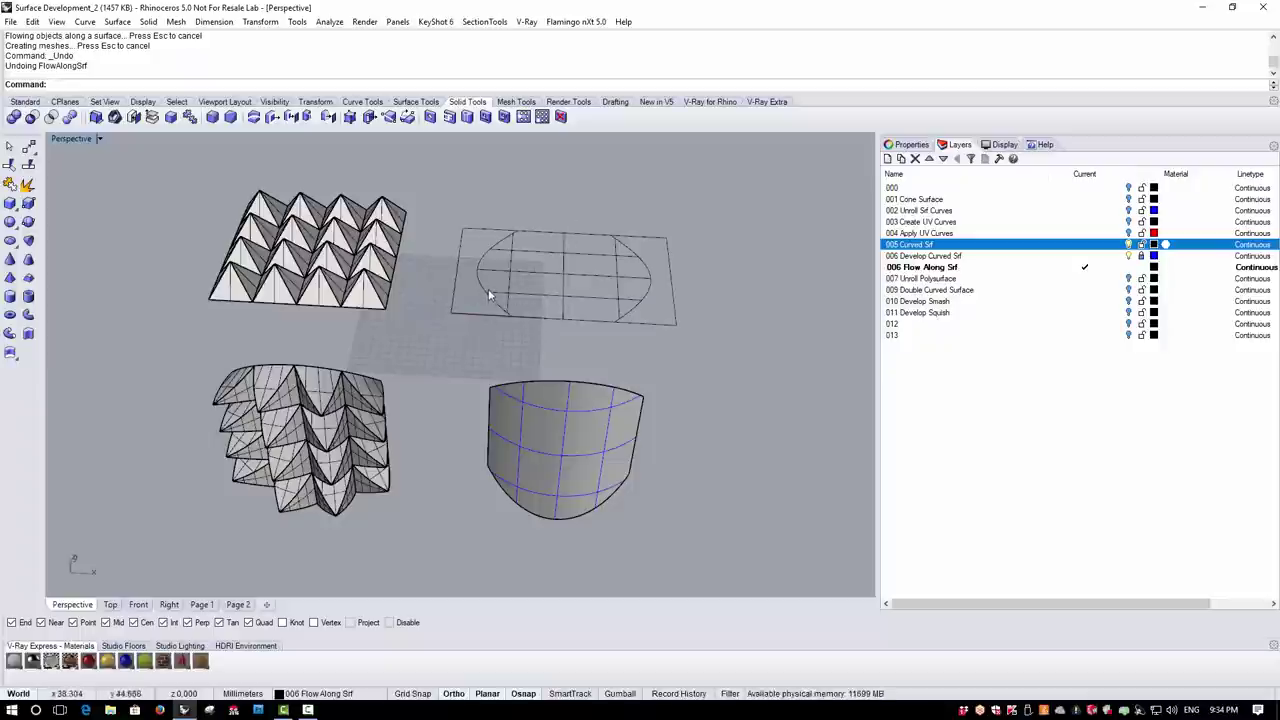
pyautogui.moveTo(487, 297); pyautogui.dragTo(494, 305, button='right')
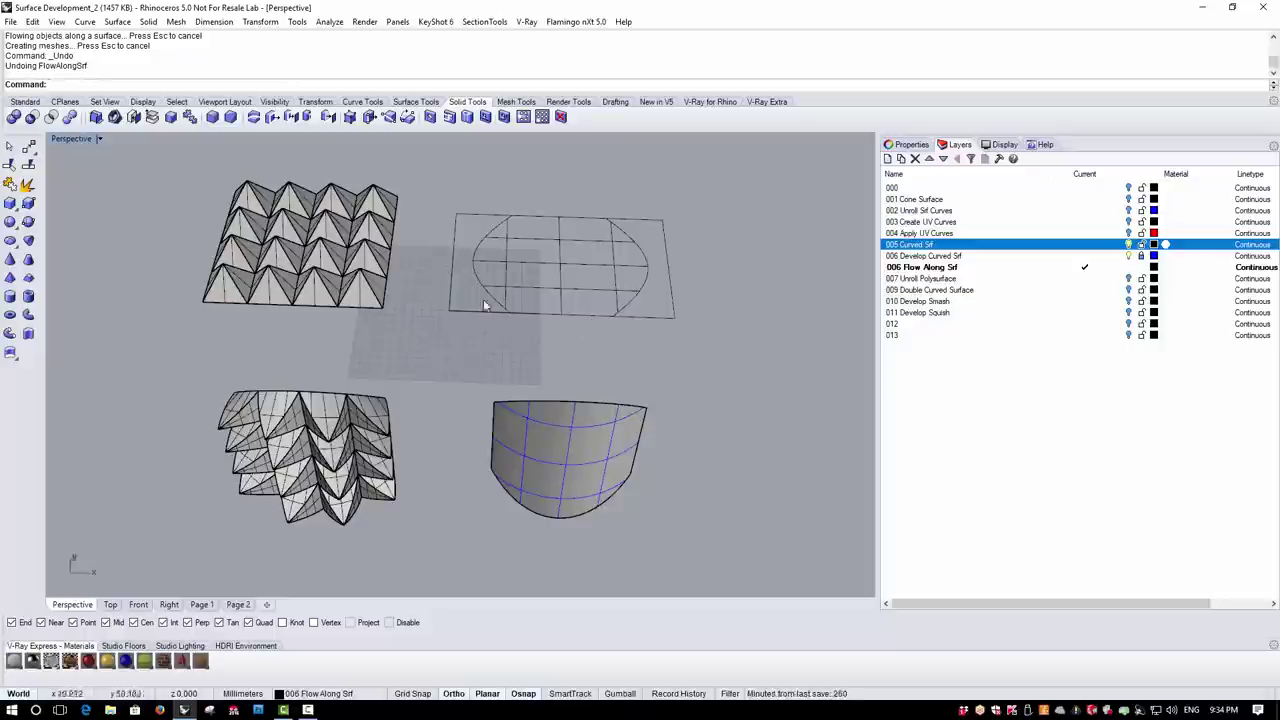
pyautogui.moveTo(474, 287); pyautogui.dragTo(358, 401, button='right')
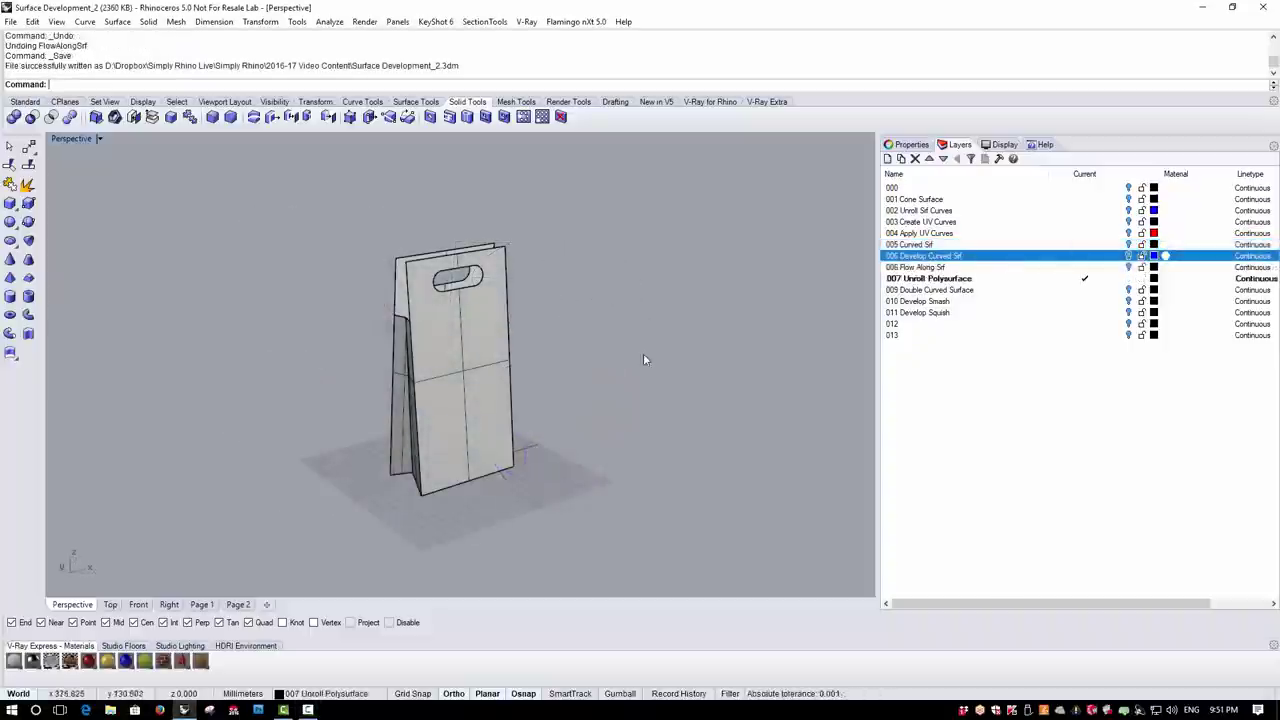
# Move the carrier bag polysurface in the negative X direction, clear of the origin
pyautogui.moveTo(634, 360)
pyautogui.mouseDown(button='right')
pyautogui.moveTo(626, 394)
pyautogui.moveTo(560, 405)
pyautogui.moveTo(276, 409)
pyautogui.moveTo(663, 363)
pyautogui.moveTo(736, 334)
pyautogui.moveTo(776, 287)
pyautogui.moveTo(746, 254)
pyautogui.moveTo(548, 322)
pyautogui.moveTo(650, 330)
pyautogui.moveTo(731, 357)
pyautogui.moveTo(763, 323)
pyautogui.moveTo(610, 368)
pyautogui.mouseUp(button='right')
pyautogui.scroll(-3, 440, 373)
pyautogui.scroll(2, 440, 373)
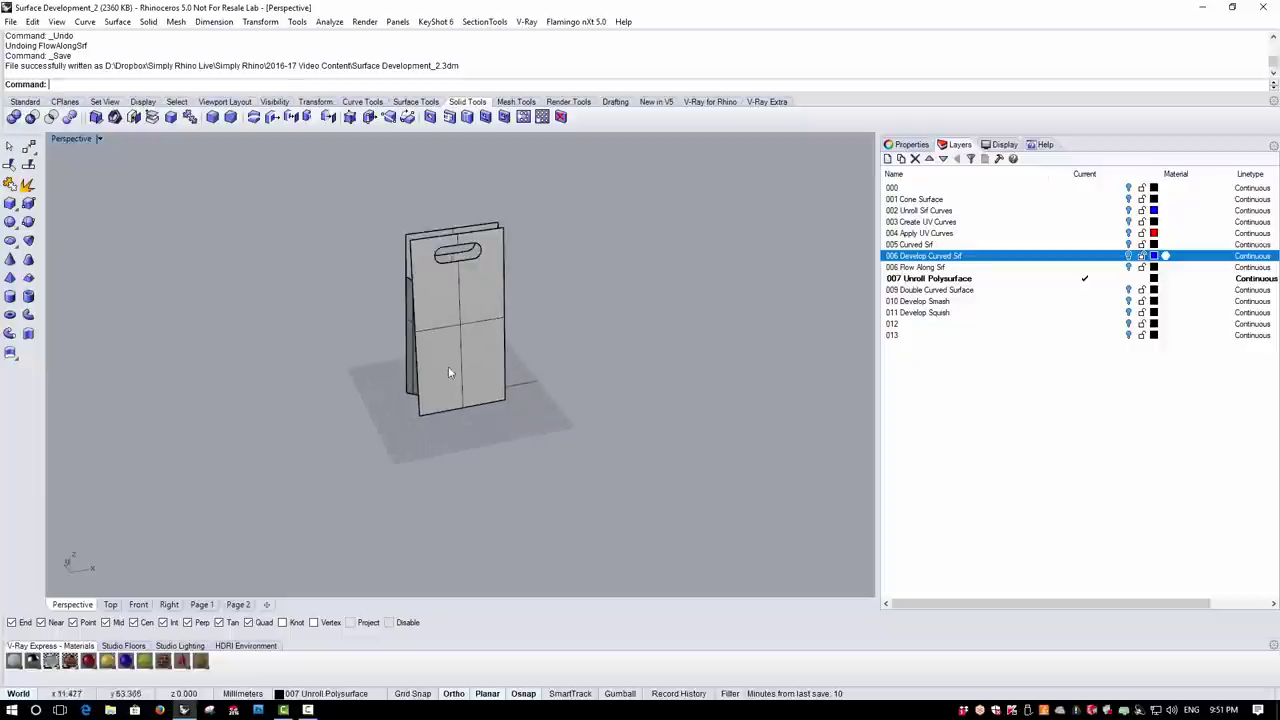
pyautogui.click(447, 366)
pyautogui.moveTo(525, 347); pyautogui.dragTo(565, 352, button='right')
pyautogui.click(260, 21)
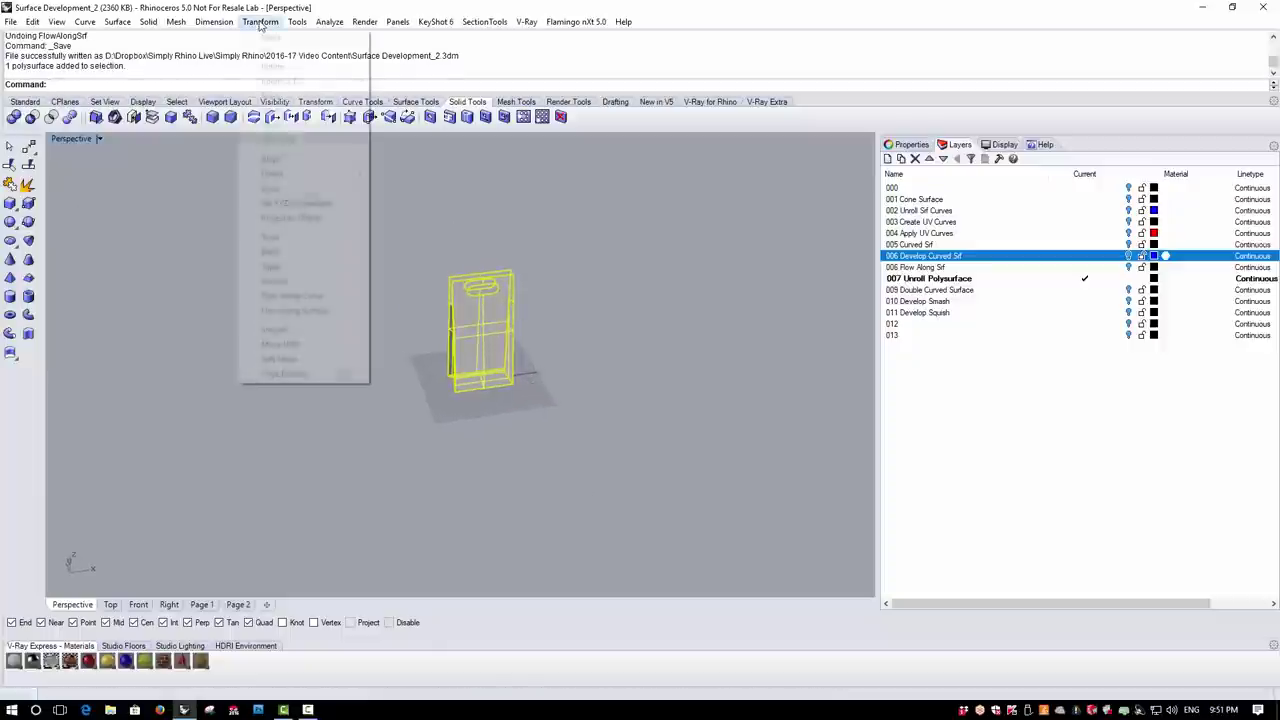
pyautogui.click(270, 38)
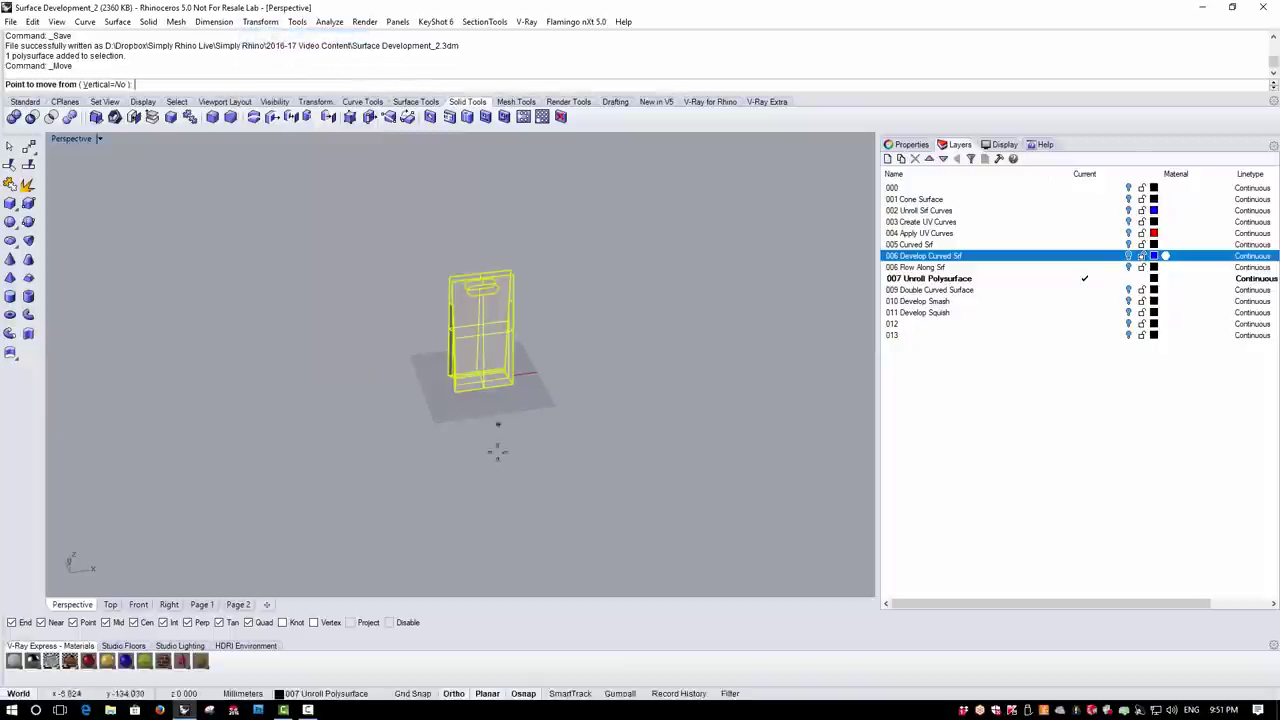
pyautogui.click(516, 451)
pyautogui.click(327, 457)
pyautogui.press('Escape')
pyautogui.moveTo(334, 457); pyautogui.dragTo(434, 343, button='right')
pyautogui.scroll(2, 431, 393)
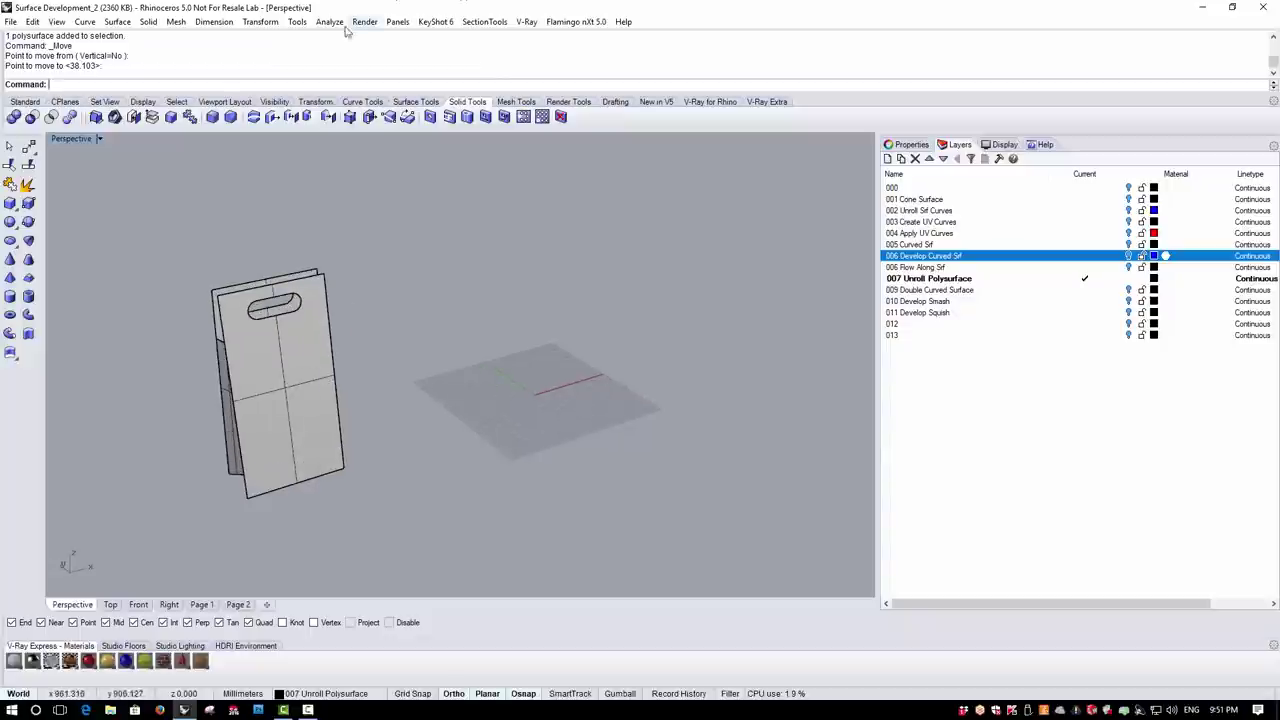
# Unroll the carrier bag polysurface with Explode=No and Labels=No, and examine the flattened panels
pyautogui.click(117, 21)
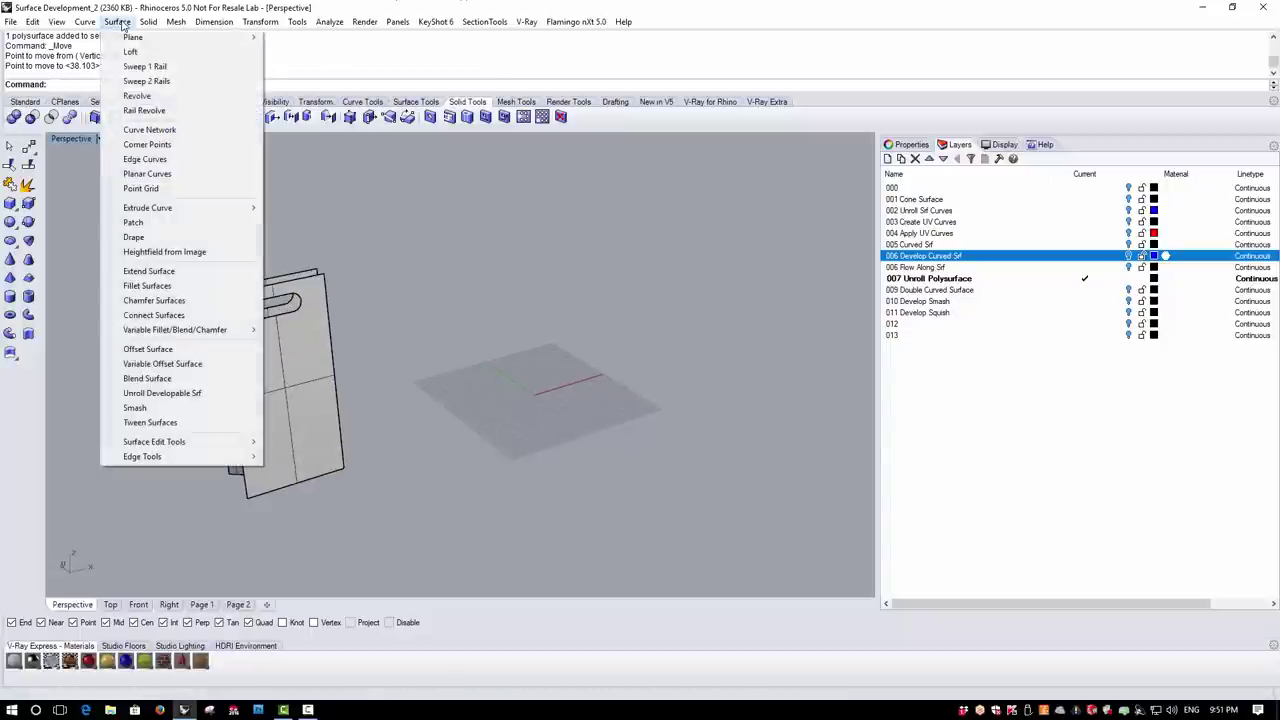
pyautogui.click(178, 394)
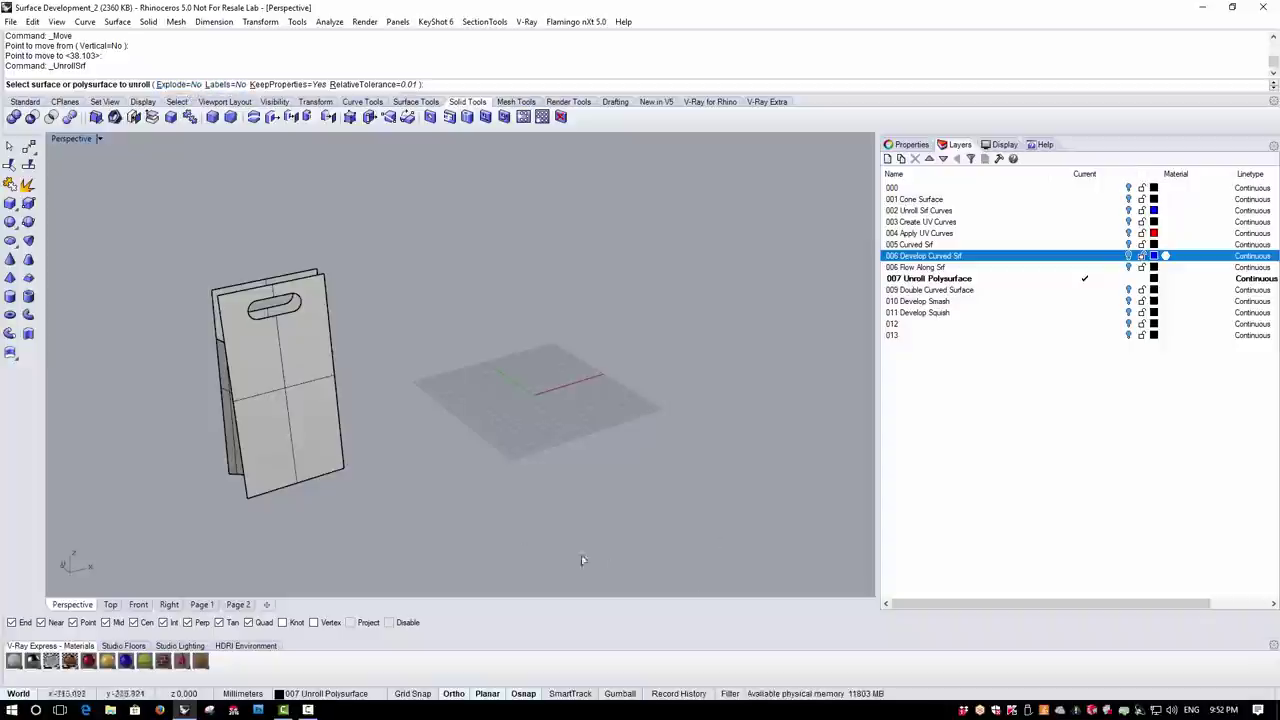
pyautogui.click(311, 388)
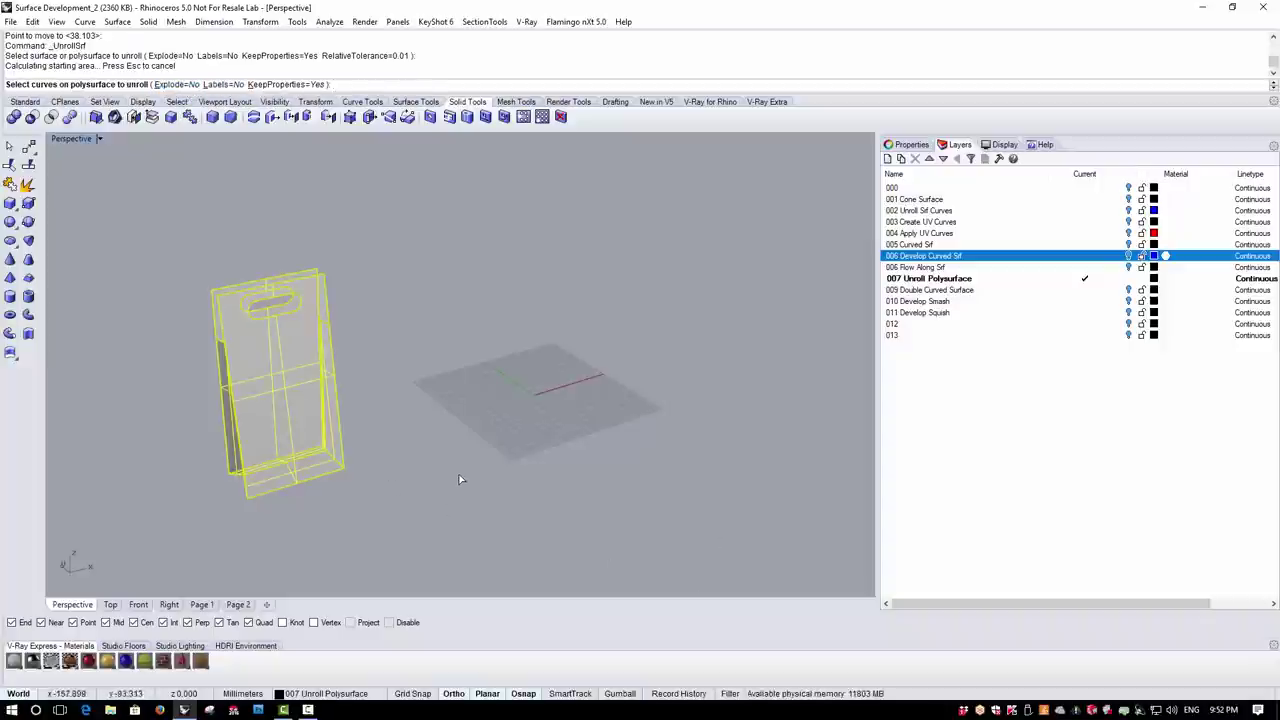
pyautogui.press('Return')
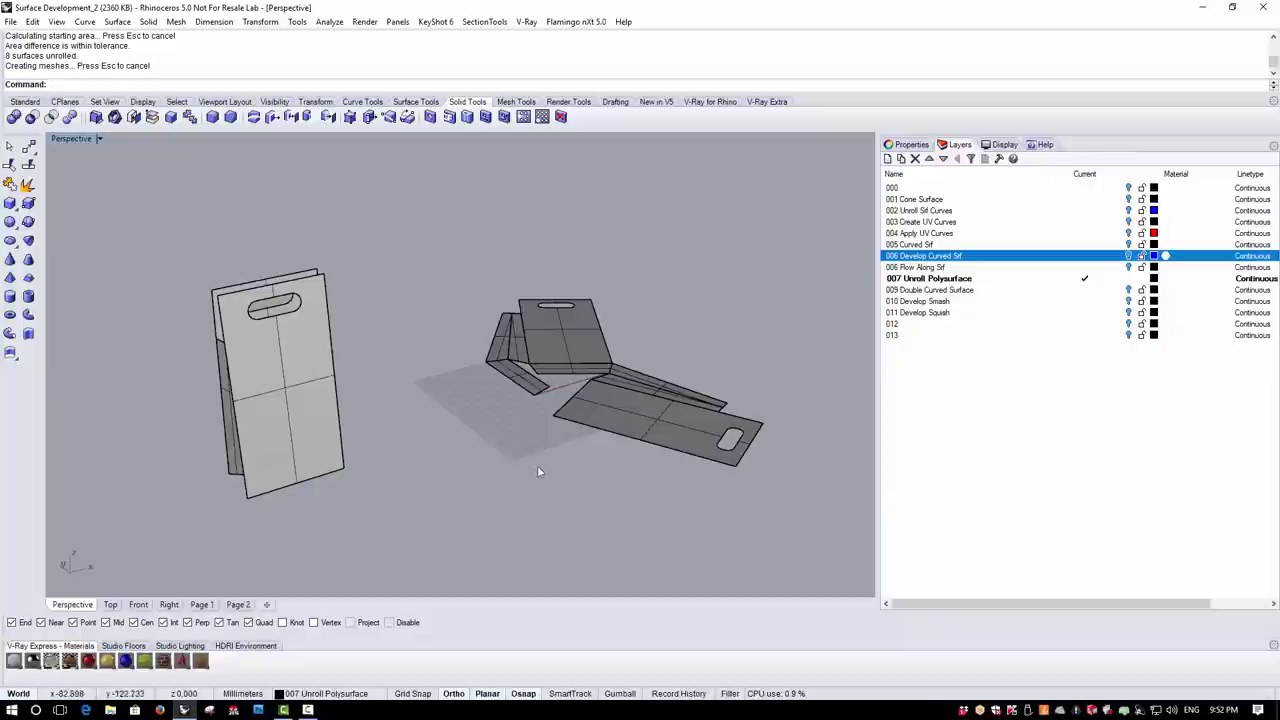
pyautogui.moveTo(538, 384); pyautogui.dragTo(530, 317, button='right')
pyautogui.scroll(3, 595, 285)
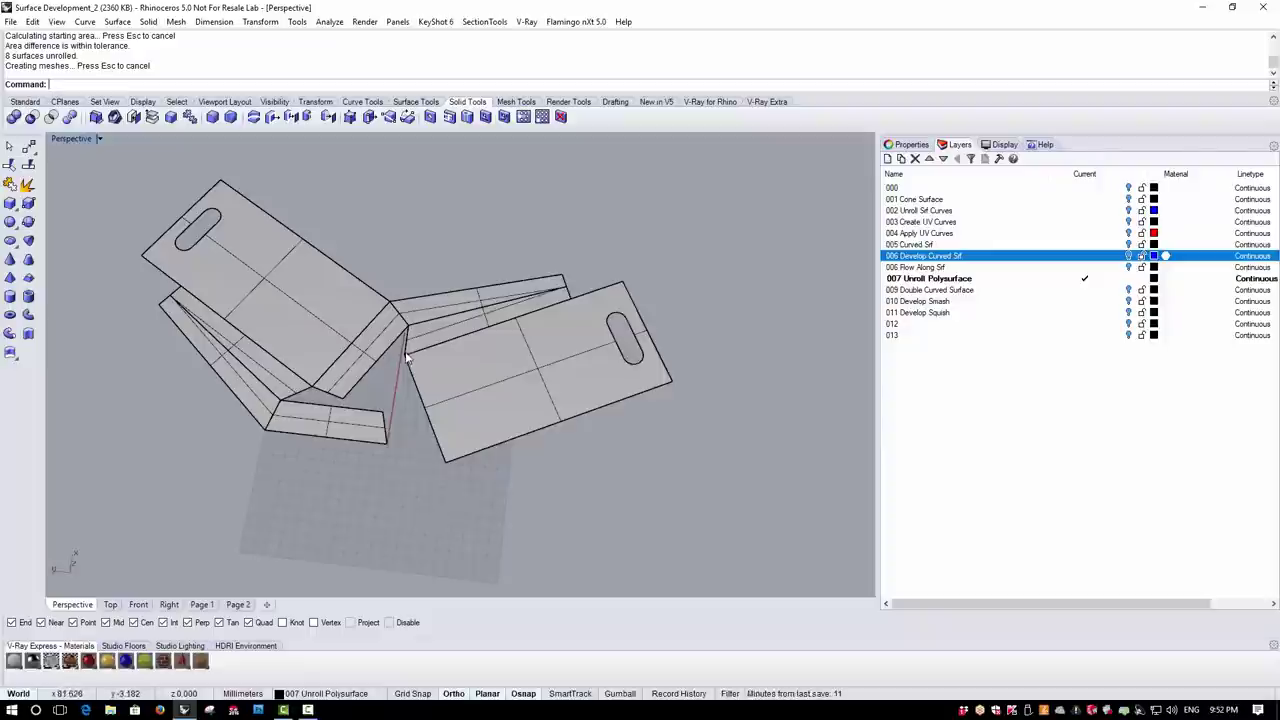
pyautogui.moveTo(335, 442); pyautogui.dragTo(418, 517, button='right')
pyautogui.scroll(-5, 481, 394)
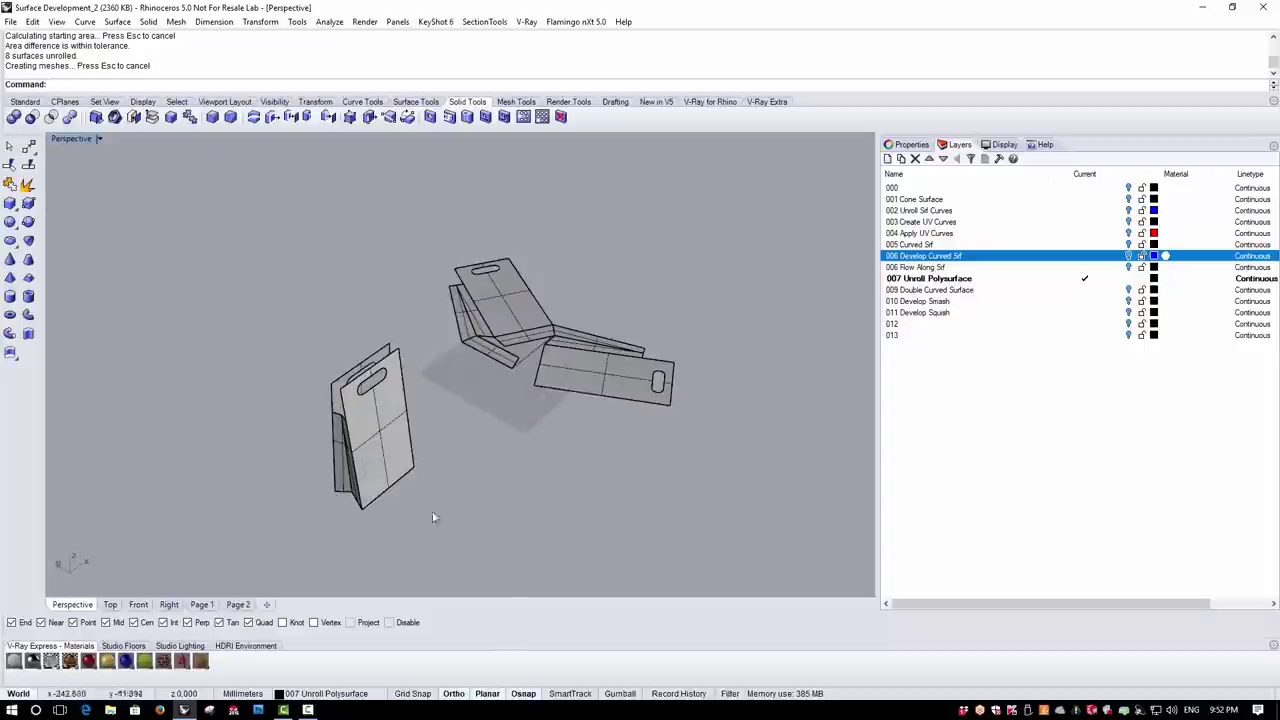
# Delete the unrolled carrier bag polysurface
pyautogui.moveTo(438, 377); pyautogui.dragTo(532, 305, button='right')
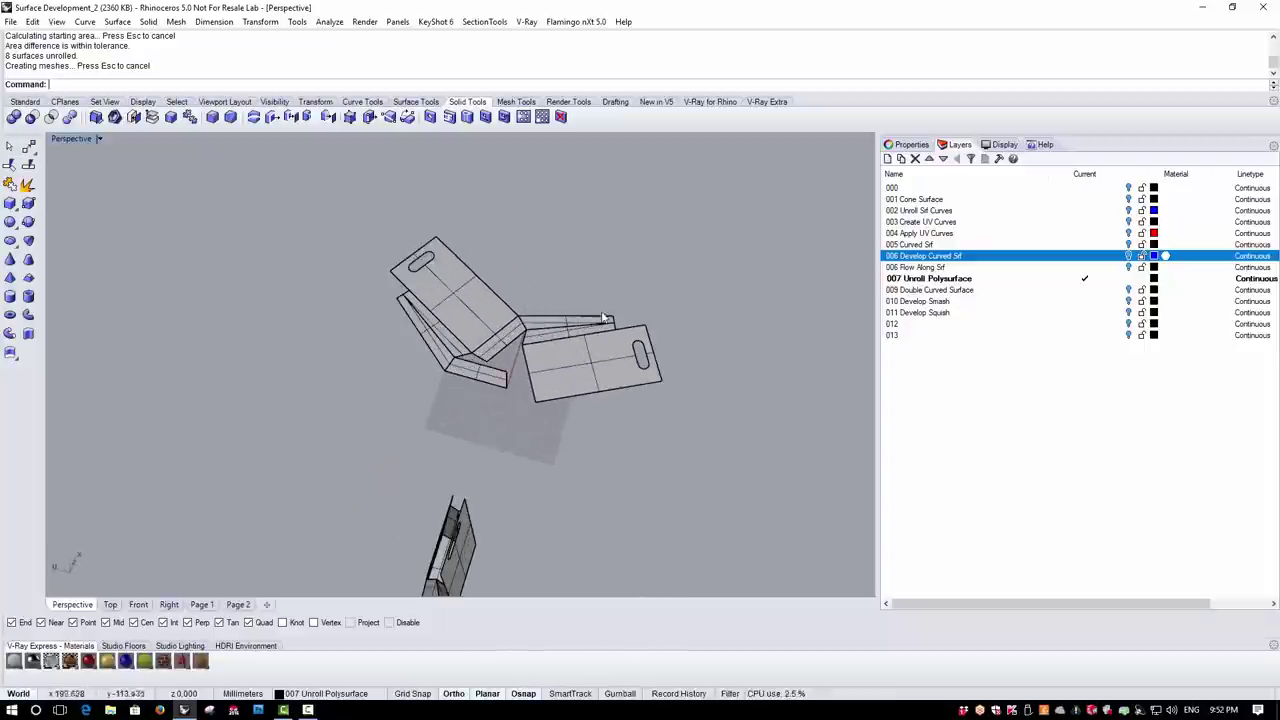
pyautogui.click(573, 357)
pyautogui.press('Delete')
# Unroll the carrier bag polysurface with Explode=No and Labels=Yes
pyautogui.moveTo(573, 357); pyautogui.dragTo(253, 458, button='right')
pyautogui.scroll(3, 253, 455)
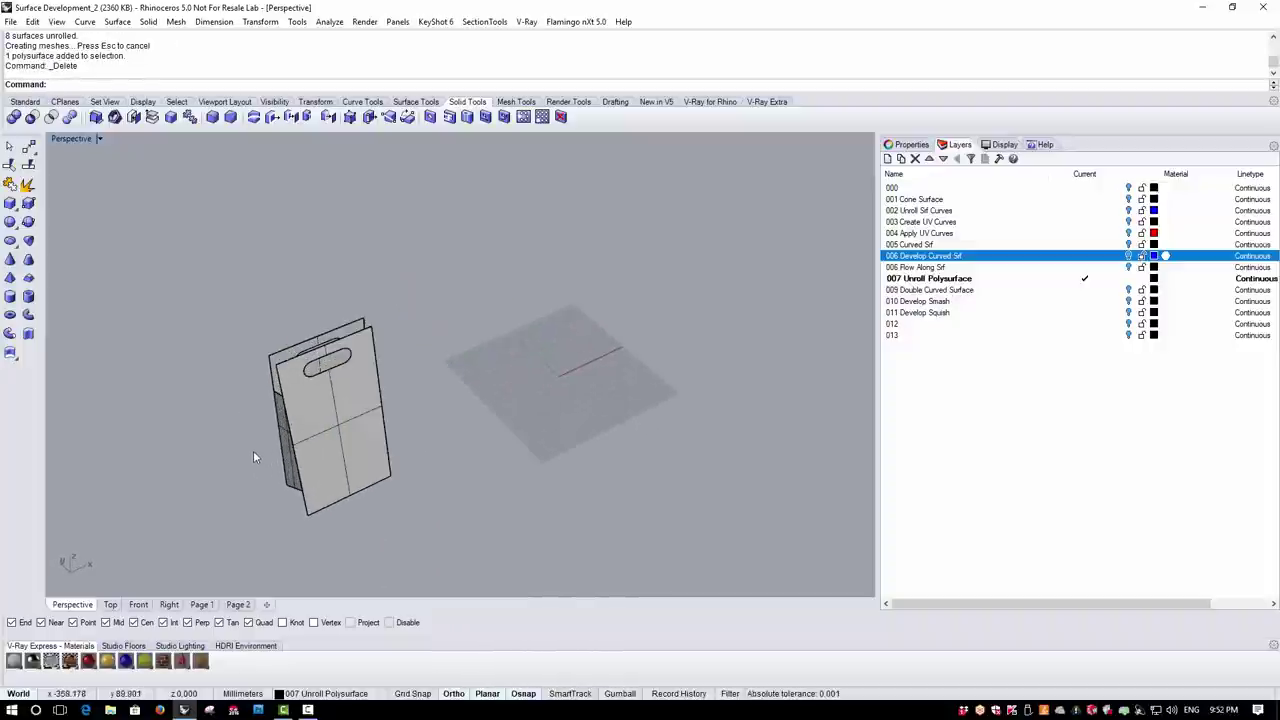
pyautogui.click(338, 452)
pyautogui.click(118, 22)
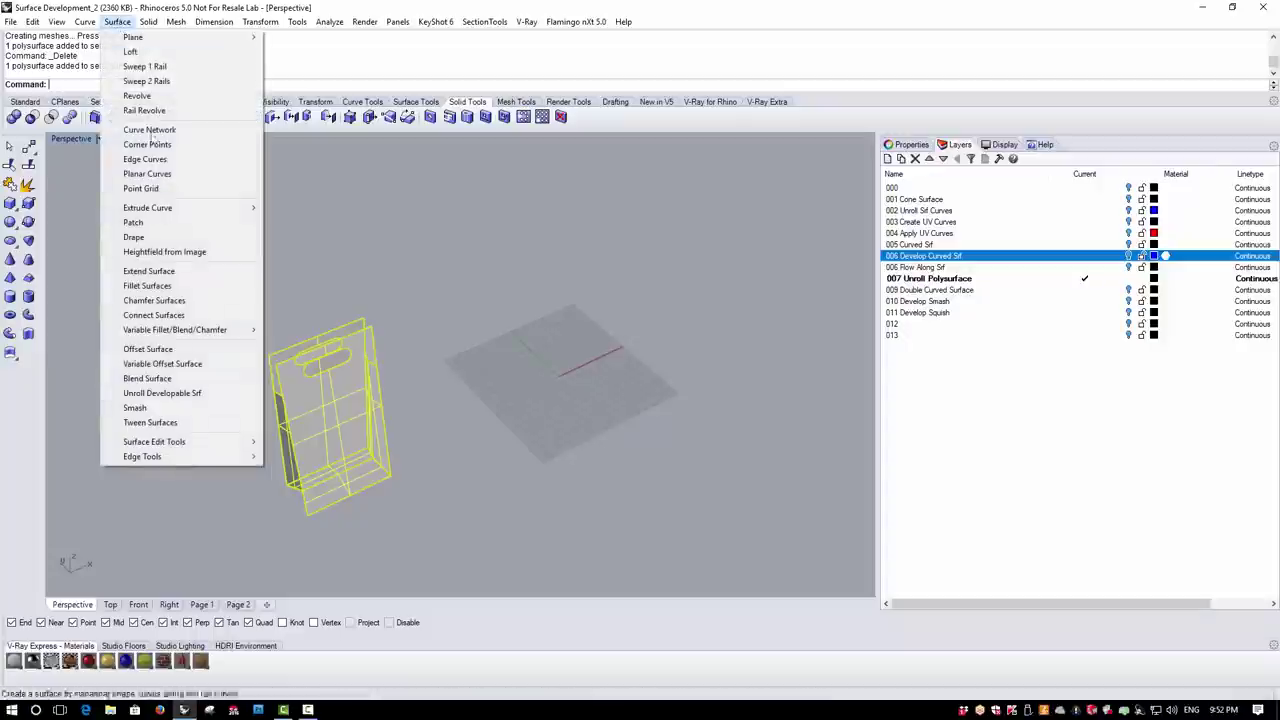
pyautogui.click(170, 396)
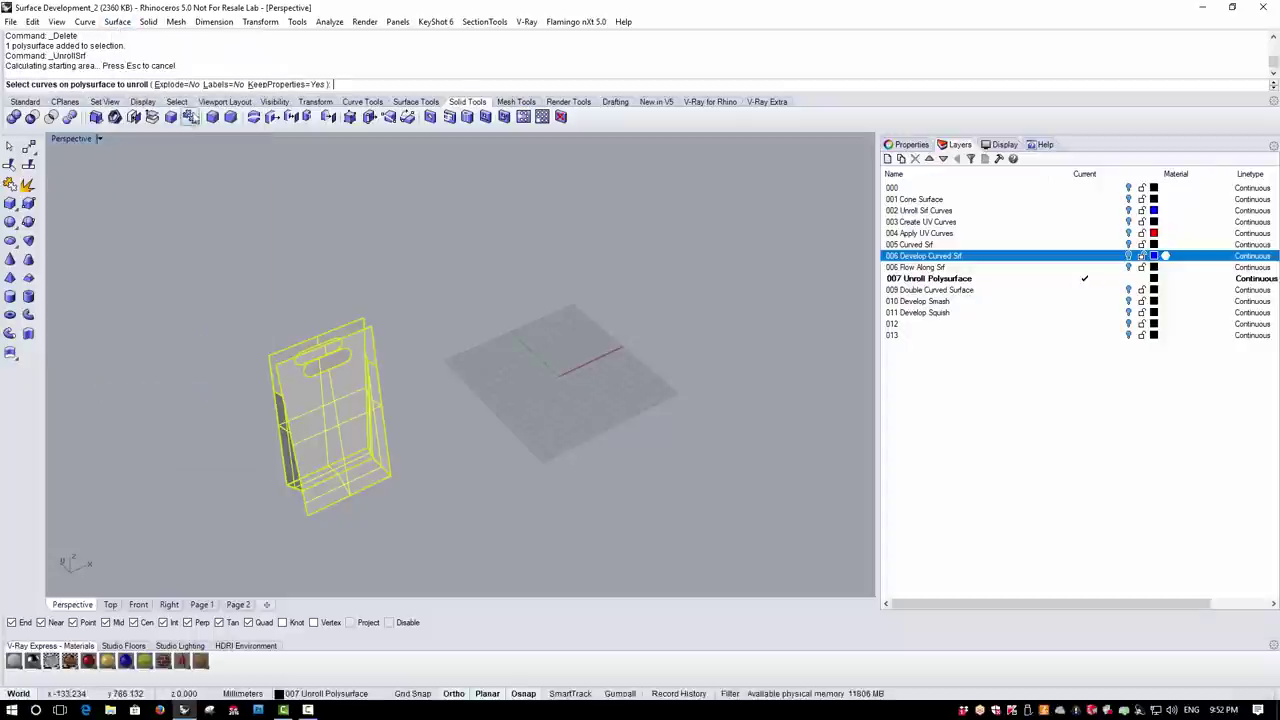
pyautogui.click(222, 85)
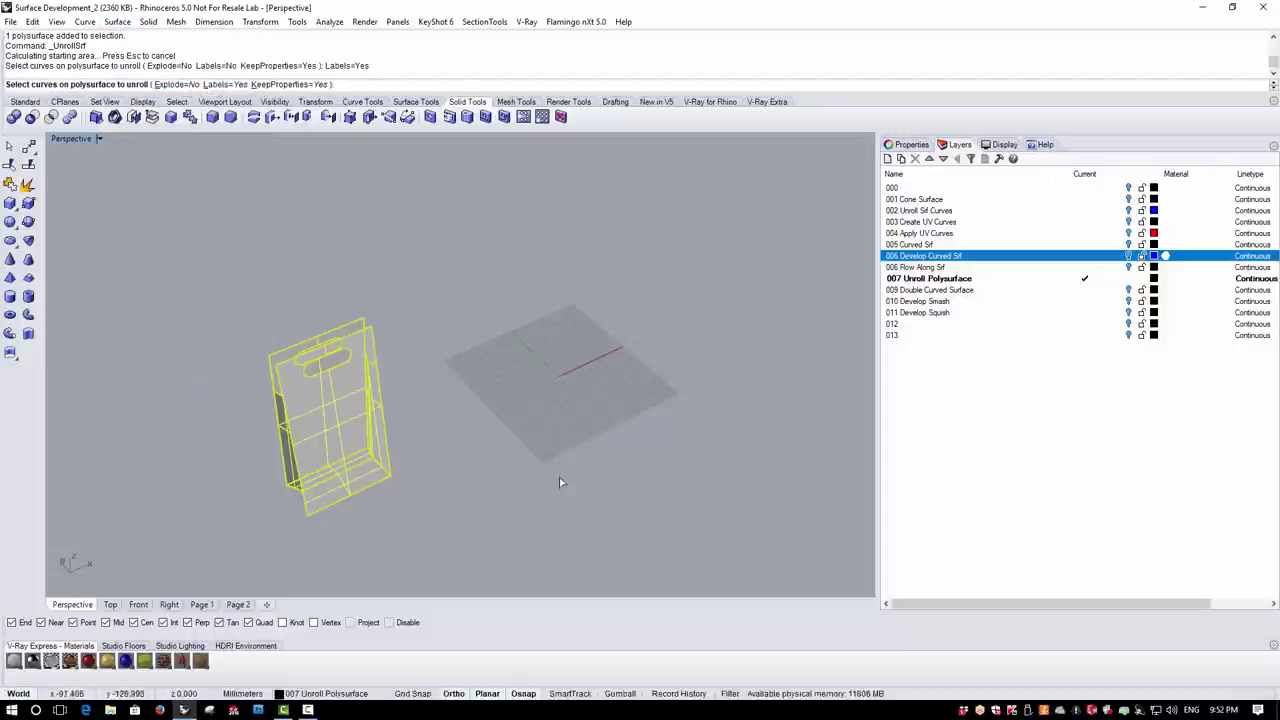
pyautogui.press('Return')
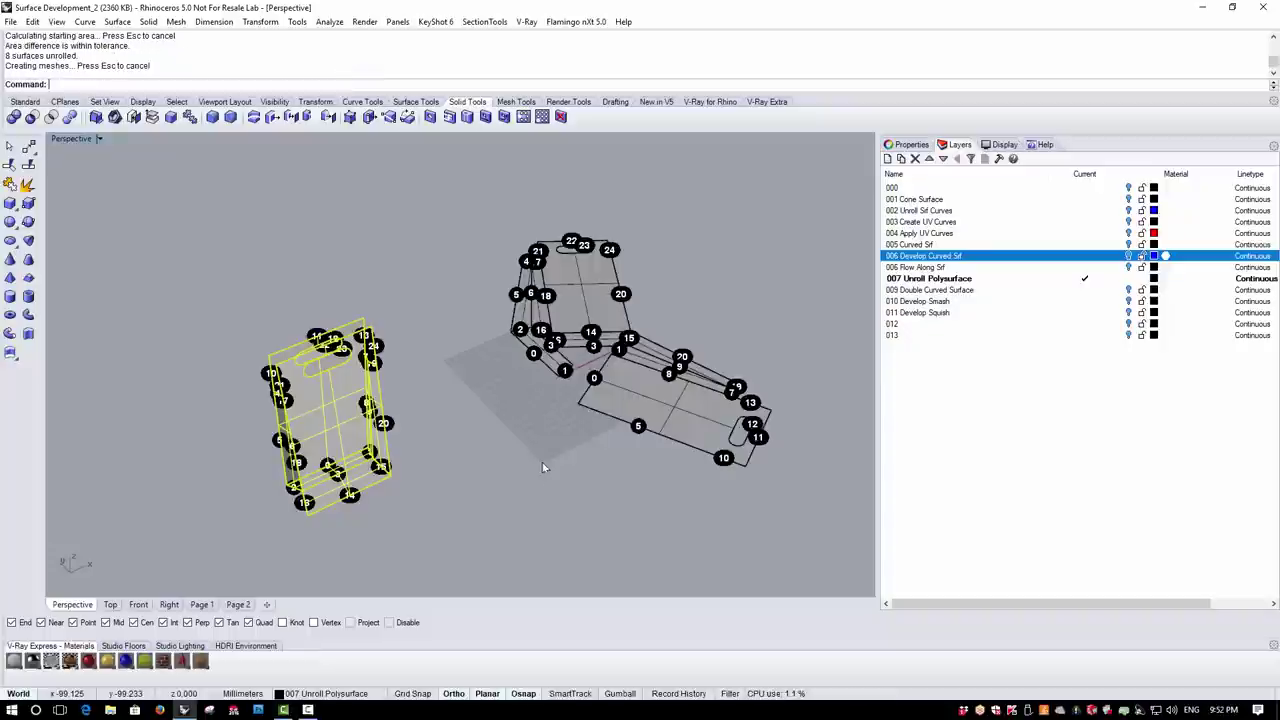
# Compare the numbered edge labels on the carrier bag with those on the flattened panels, and undo the labelled unroll
pyautogui.moveTo(569, 437); pyautogui.dragTo(470, 438, button='right')
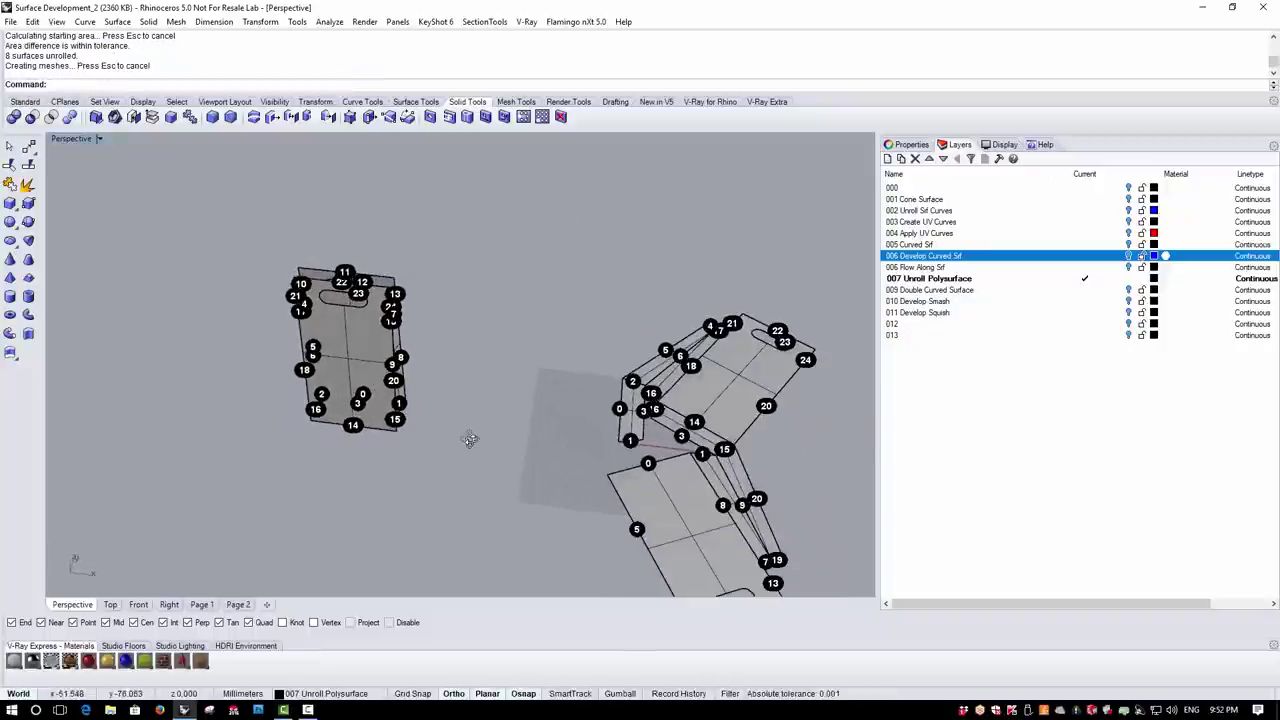
pyautogui.scroll(-2, 470, 438)
pyautogui.scroll(5, 368, 371)
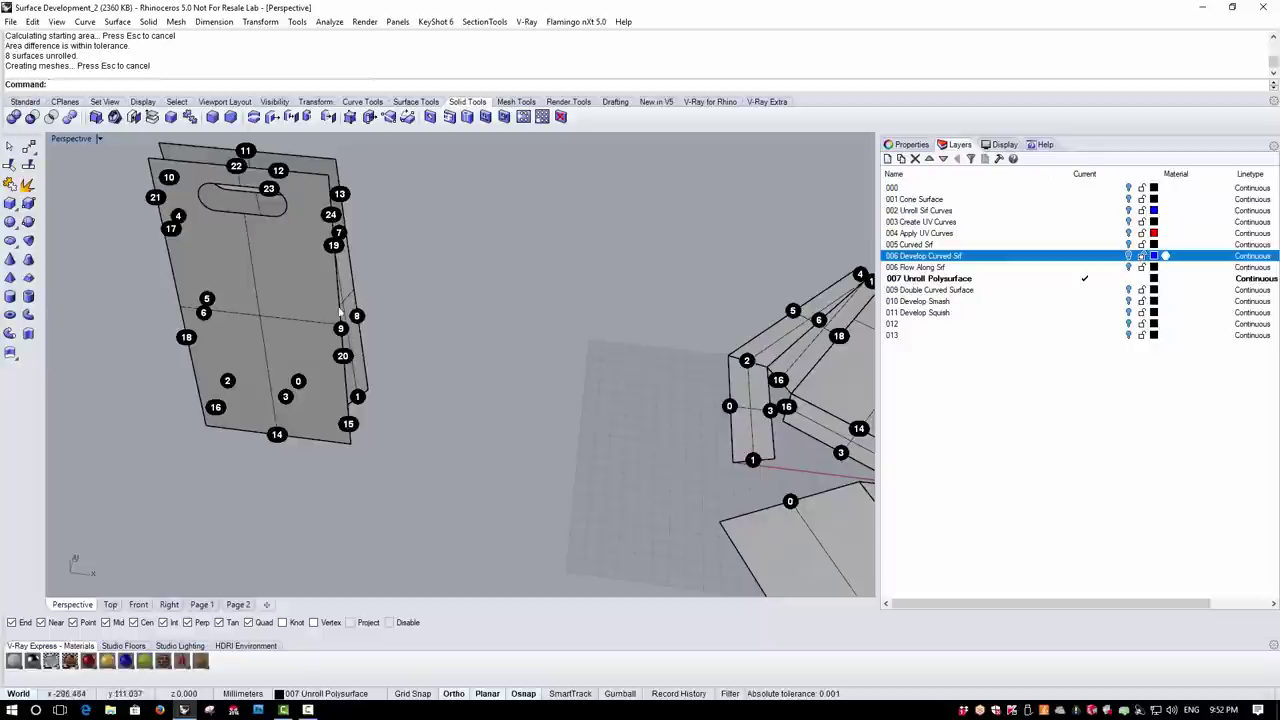
pyautogui.scroll(-2, 270, 430)
pyautogui.moveTo(377, 488); pyautogui.dragTo(564, 398, button='right')
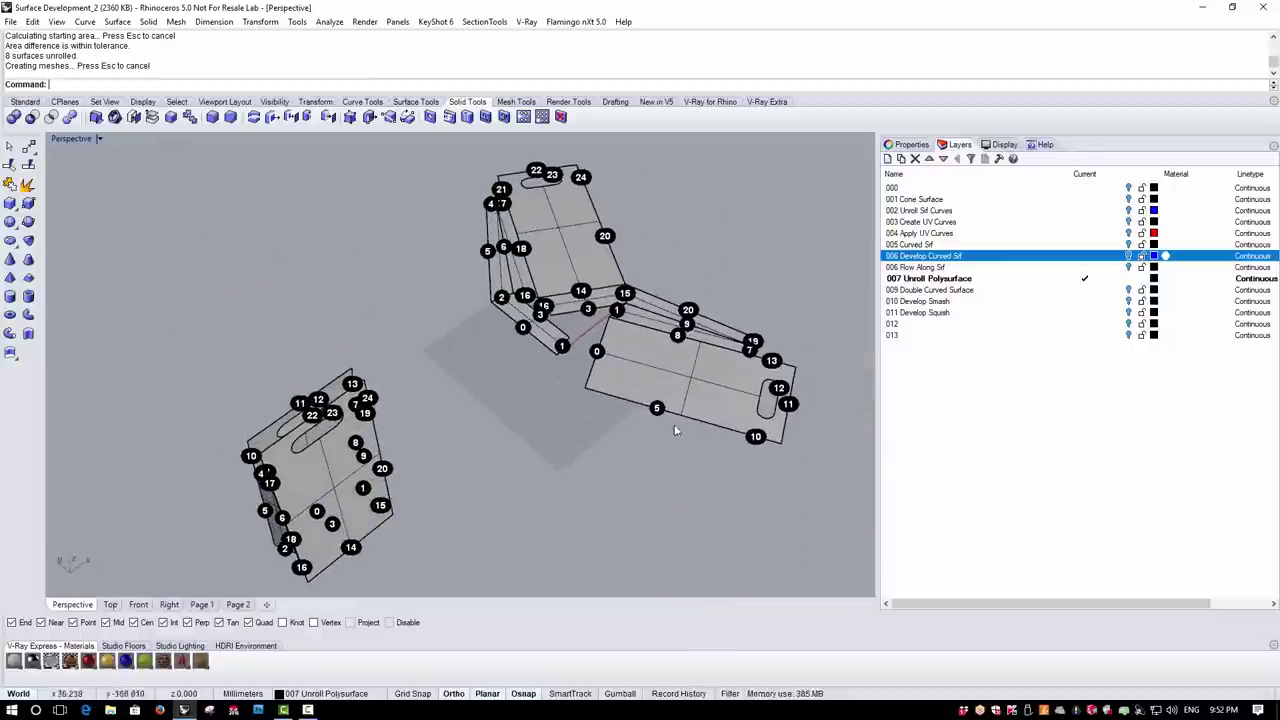
pyautogui.moveTo(457, 405)
pyautogui.mouseDown(button='right')
pyautogui.moveTo(449, 423)
pyautogui.moveTo(497, 437)
pyautogui.moveTo(470, 440)
pyautogui.moveTo(464, 413)
pyautogui.mouseUp(button='right')
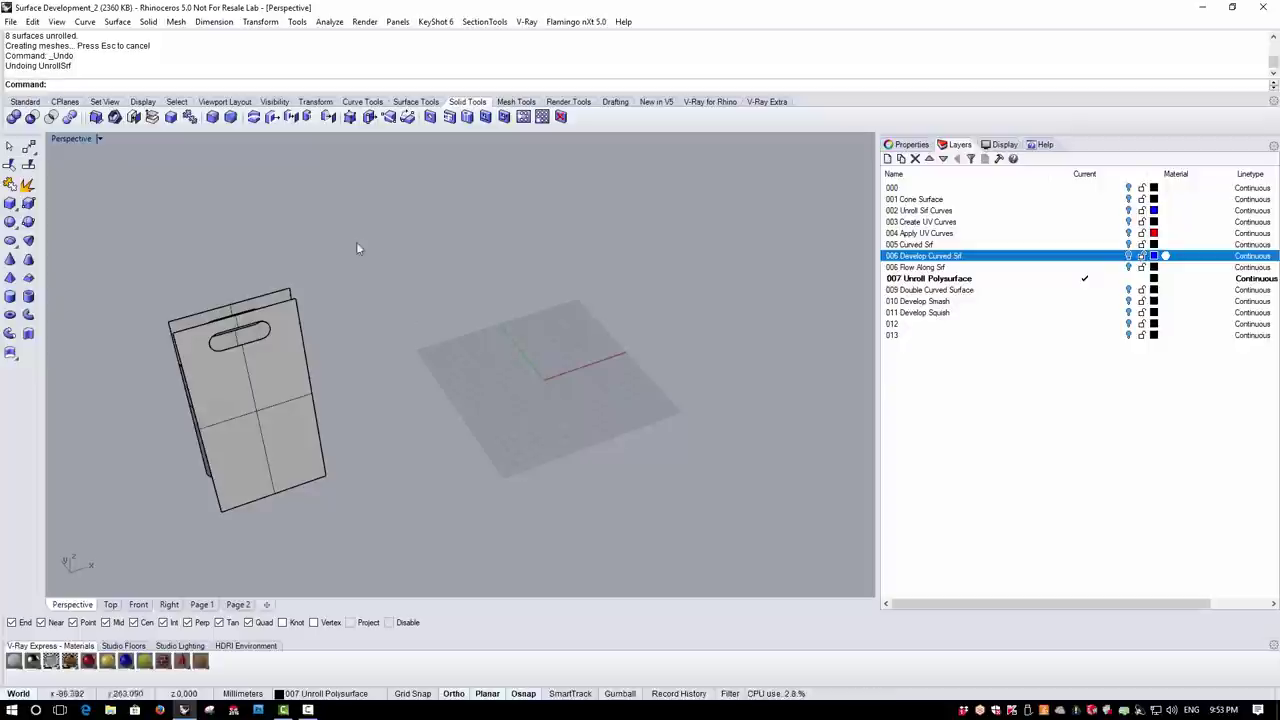
# Unroll the carrier bag polysurface with Explode=Yes and Labels=No, and examine the separate flat panels
pyautogui.click(291, 350)
pyautogui.rightClick(345, 303)
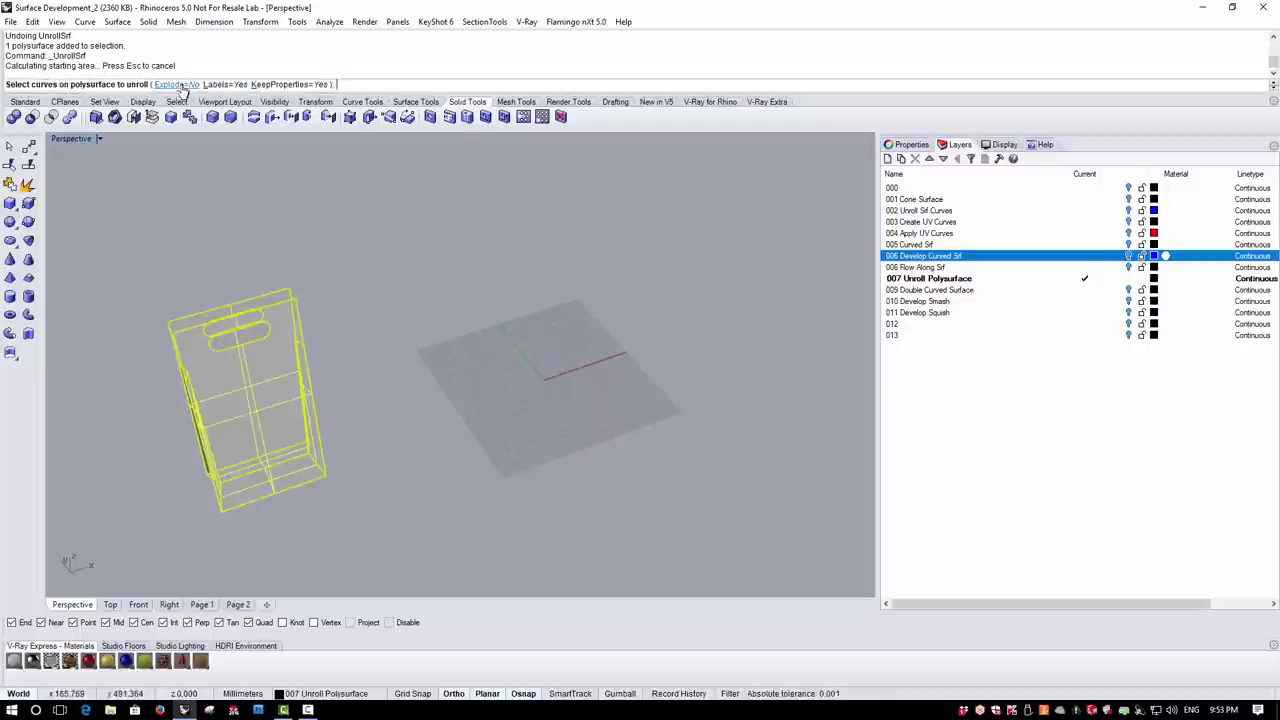
pyautogui.click(224, 84)
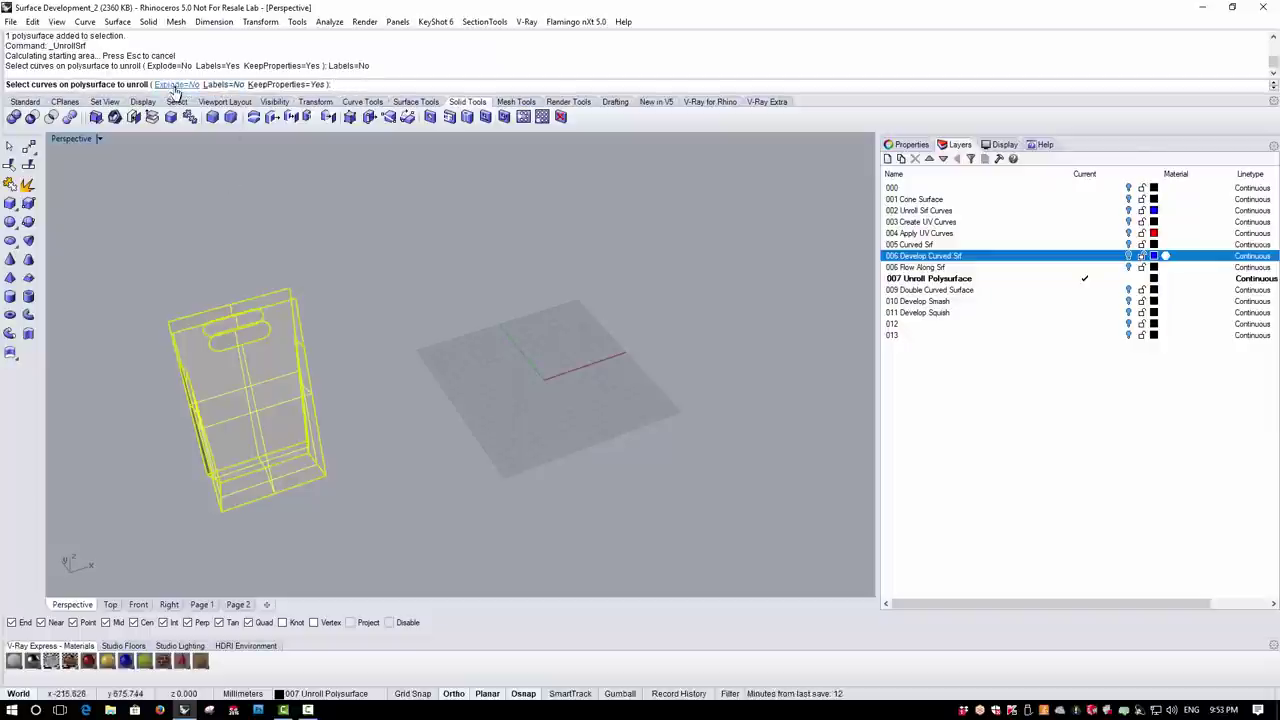
pyautogui.click(174, 85)
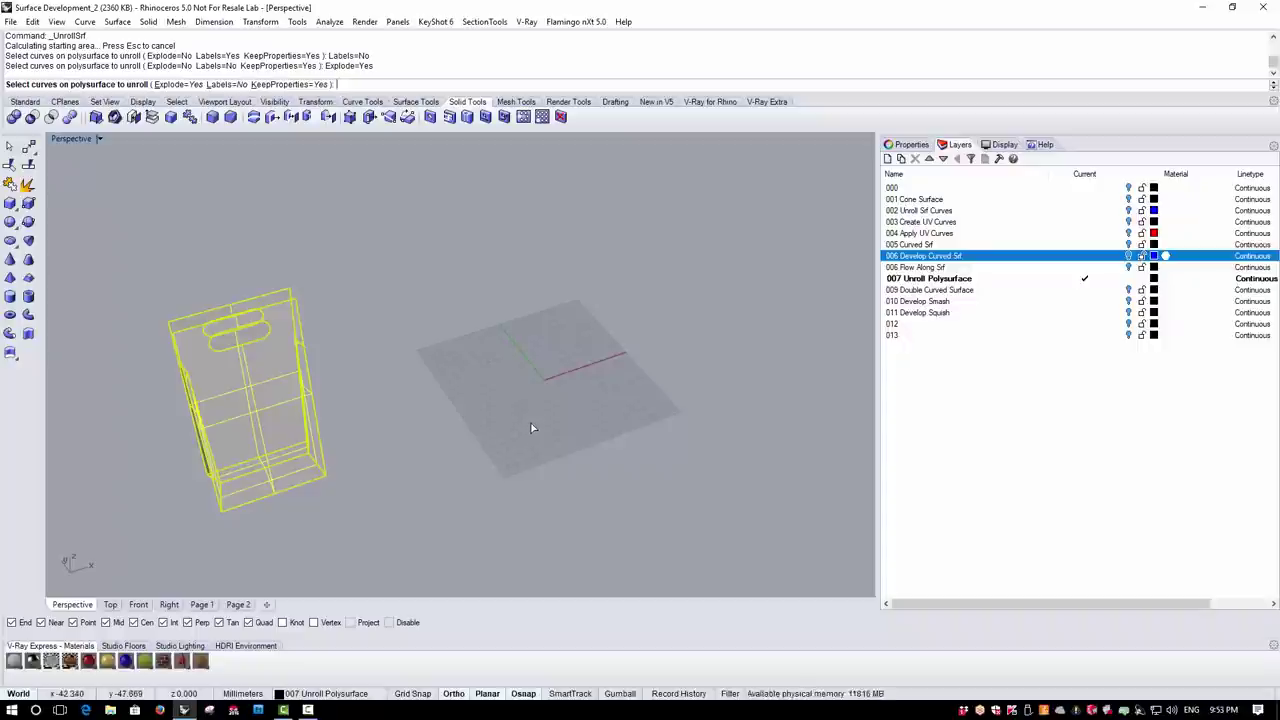
pyautogui.press('Return')
pyautogui.scroll(-3, 636, 373)
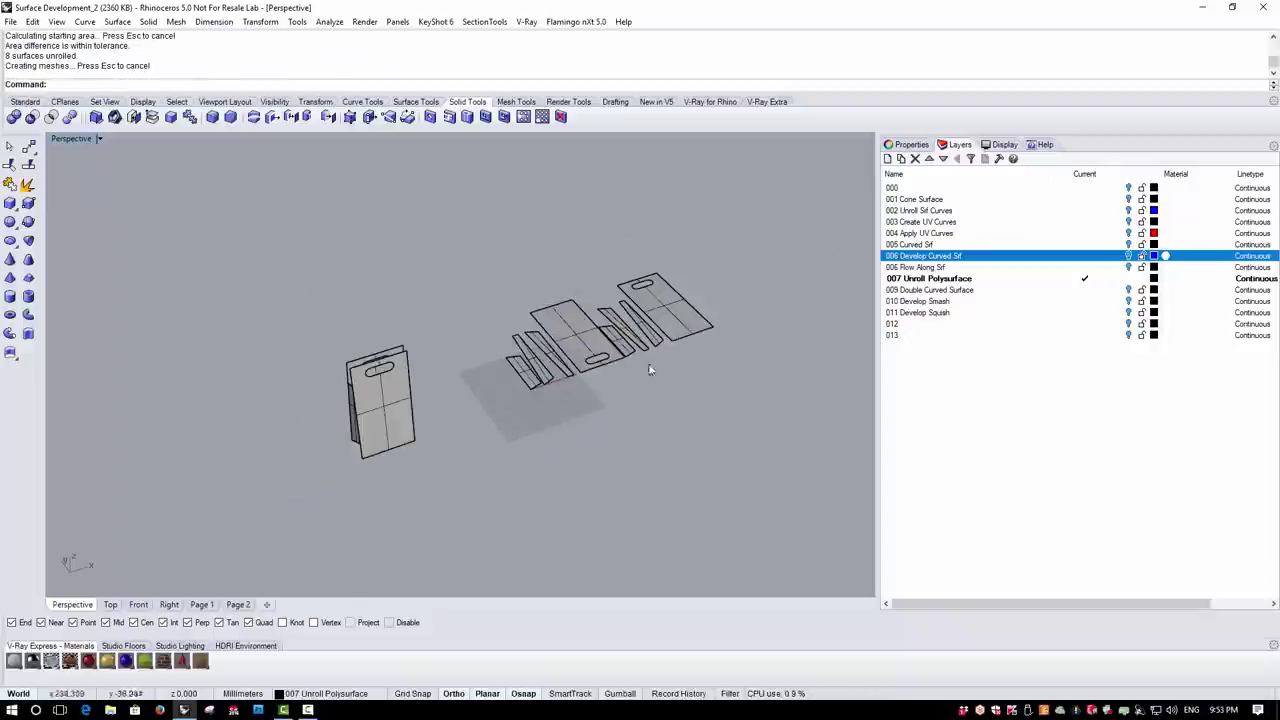
pyautogui.scroll(3, 636, 373)
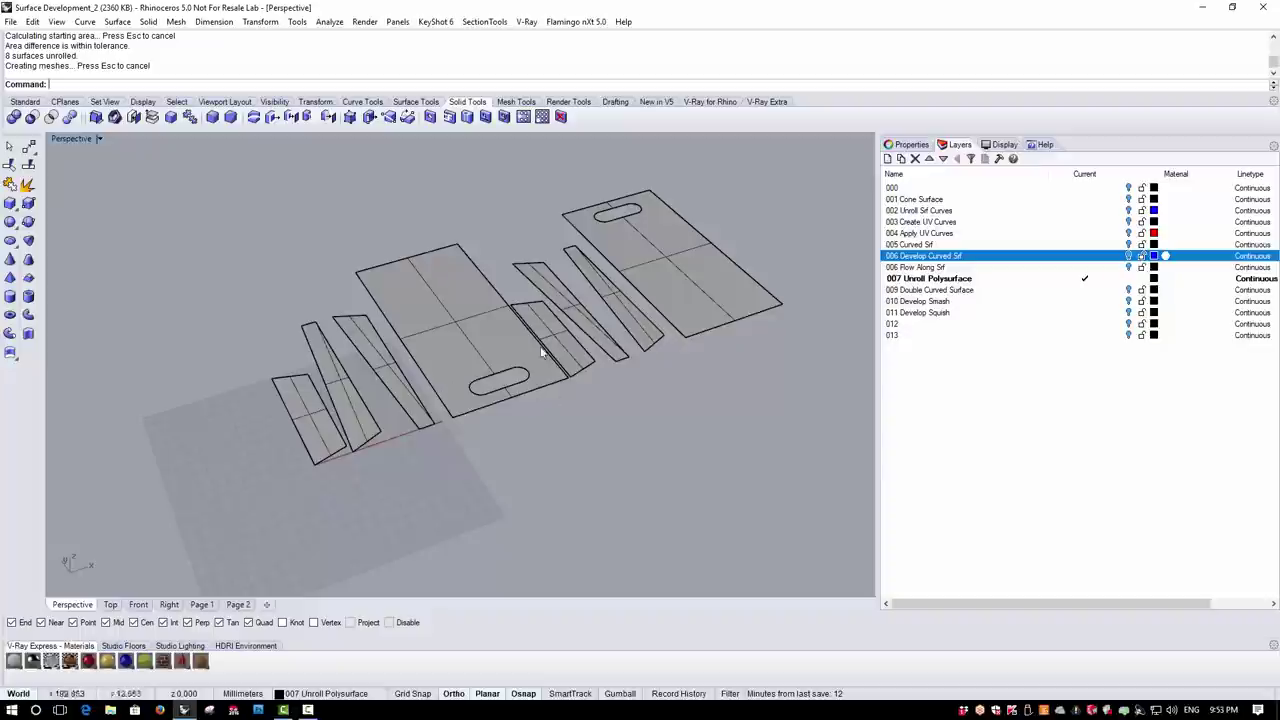
# Undo the last unroll and unroll the bag polysurface again with Labels set to Yes
pyautogui.scroll(-3, 546, 363)
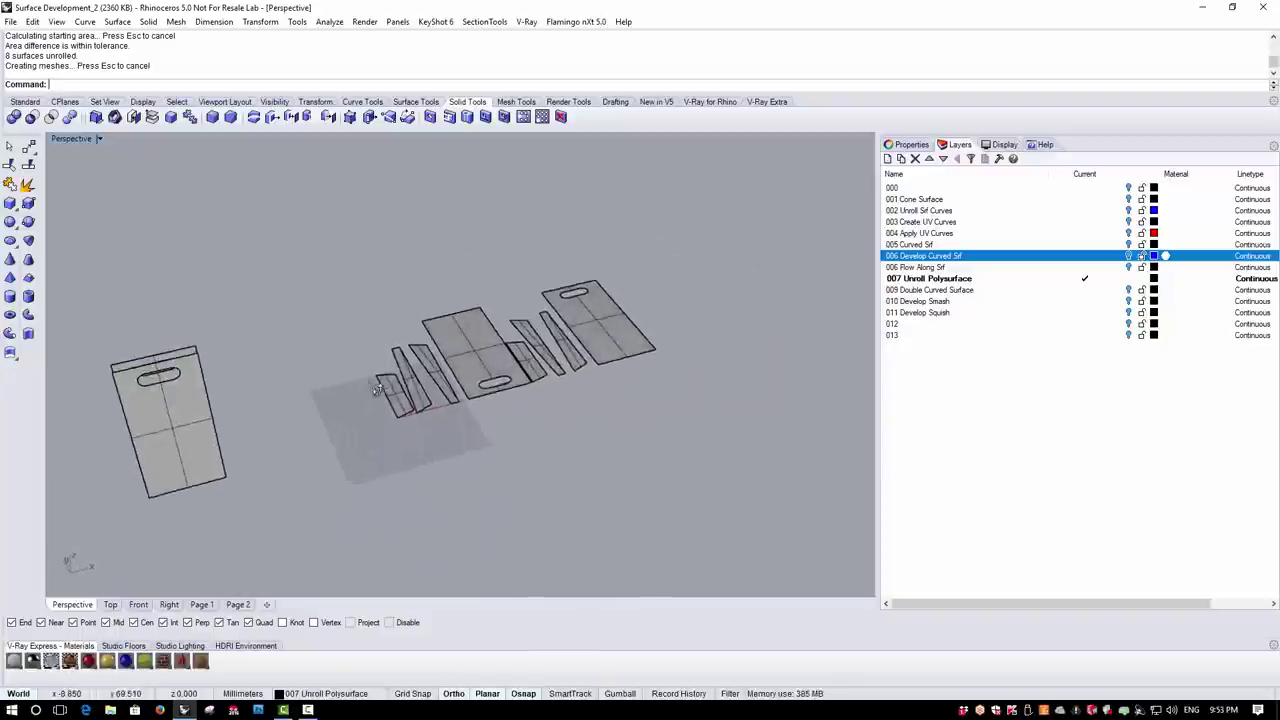
pyautogui.hotkey('ctrl', 'z')
pyautogui.press('Return')
pyautogui.click(197, 453)
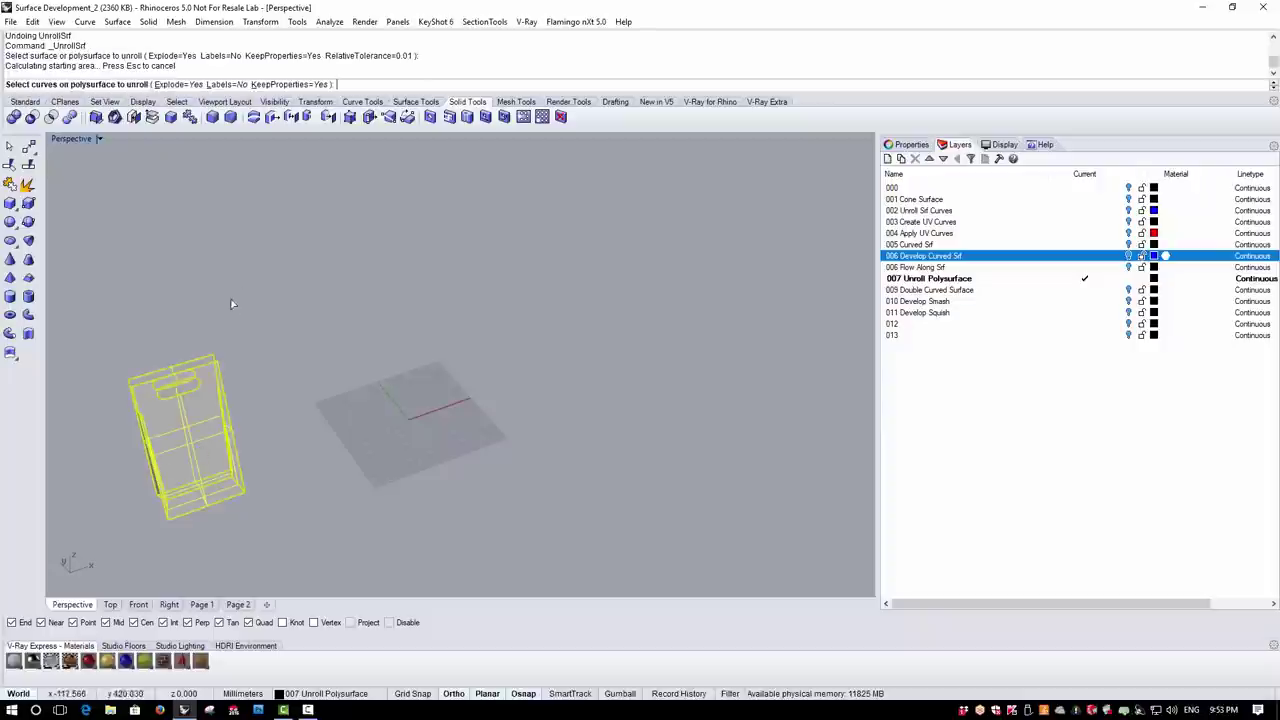
pyautogui.click(218, 85)
pyautogui.press('Return')
pyautogui.moveTo(481, 451); pyautogui.dragTo(505, 415, button='right')
pyautogui.scroll(3, 508, 413)
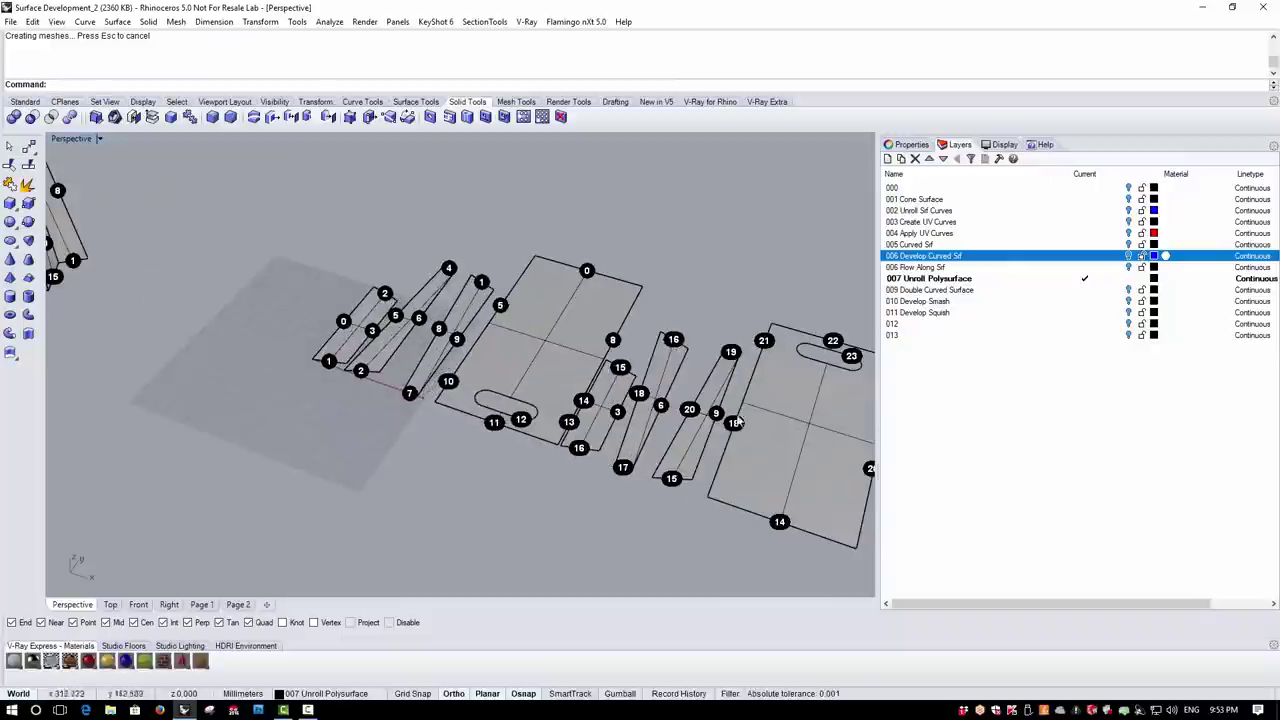
pyautogui.moveTo(478, 464); pyautogui.dragTo(677, 436, button='right')
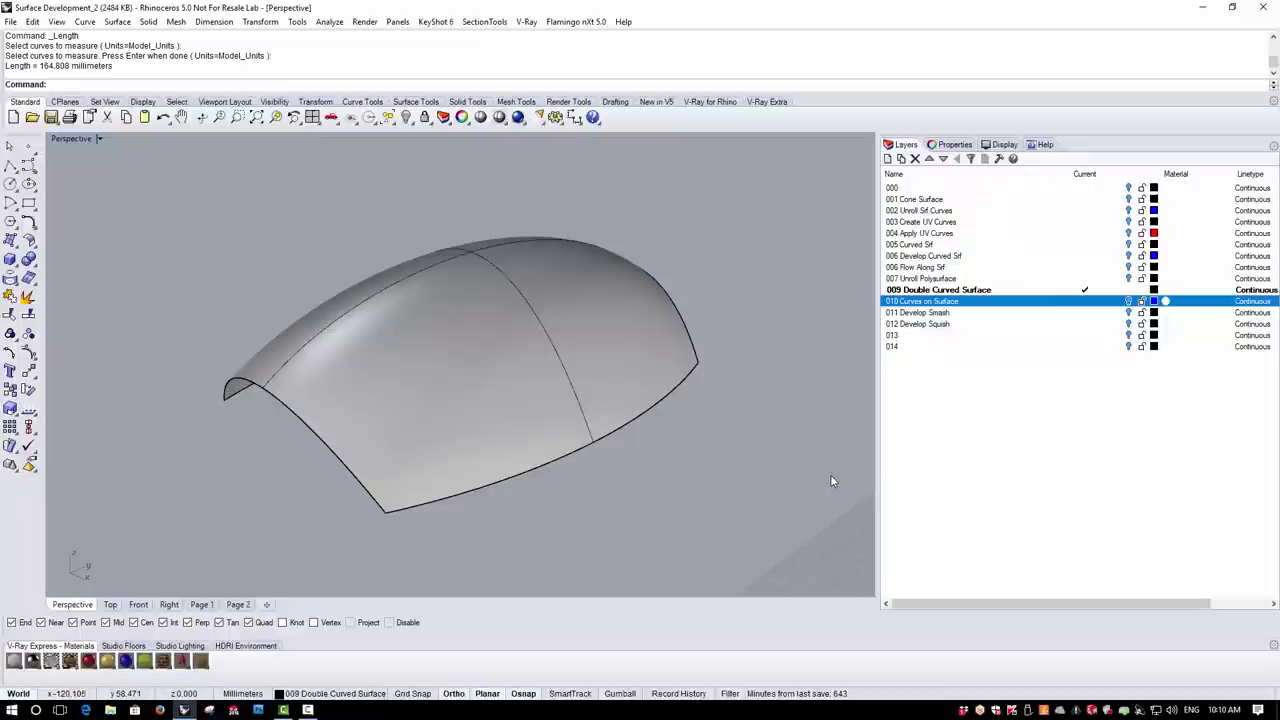
# Try to unroll the double curved surface as a developable surface, then clear the selection
pyautogui.click(476, 328)
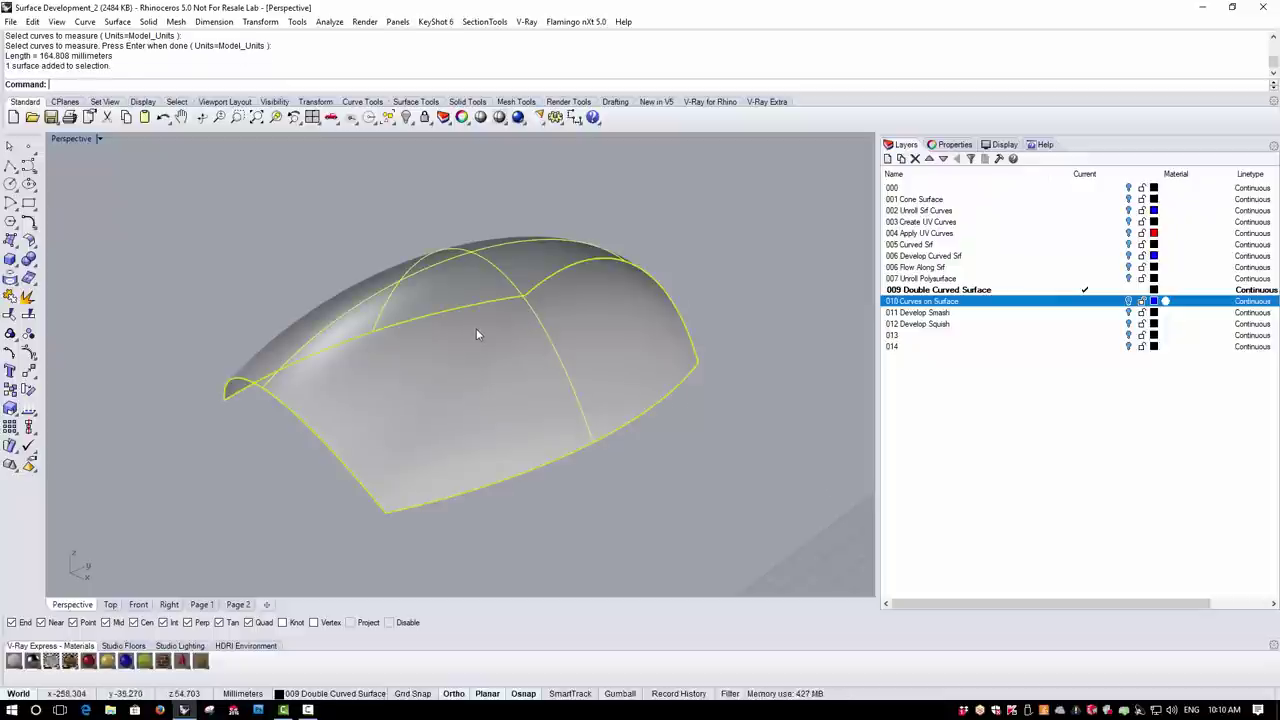
pyautogui.click(118, 22)
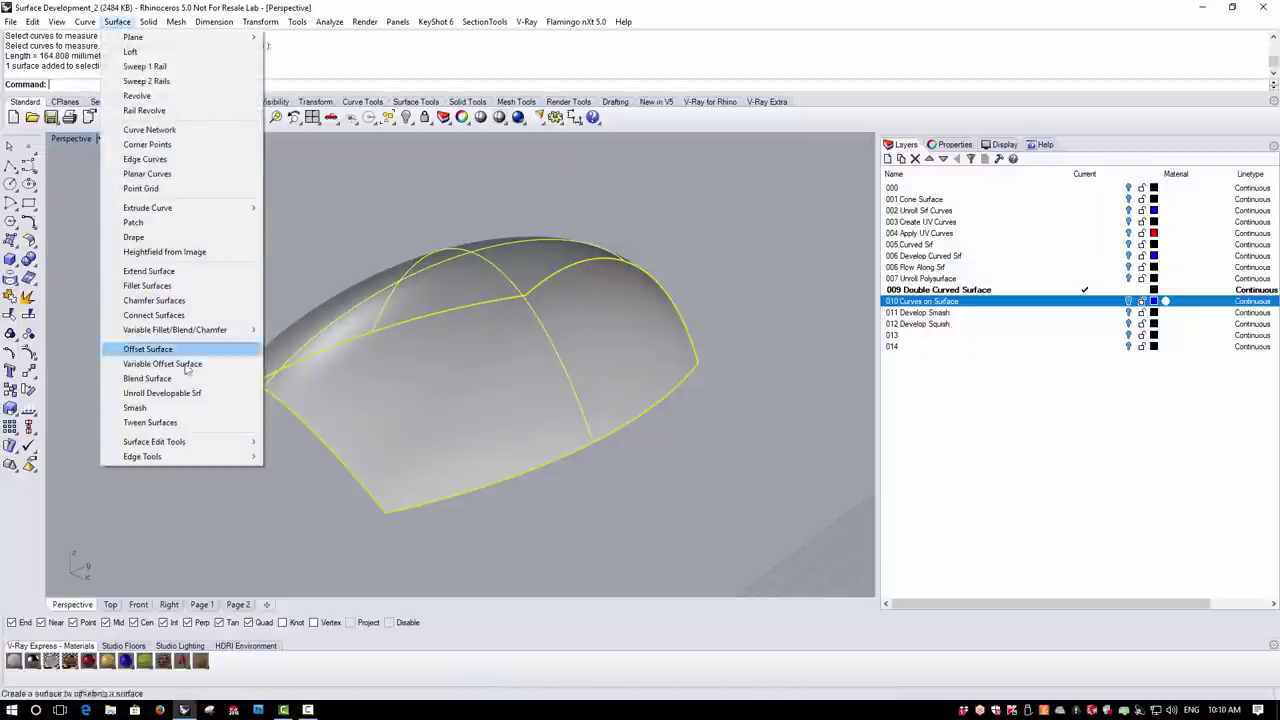
pyautogui.click(170, 393)
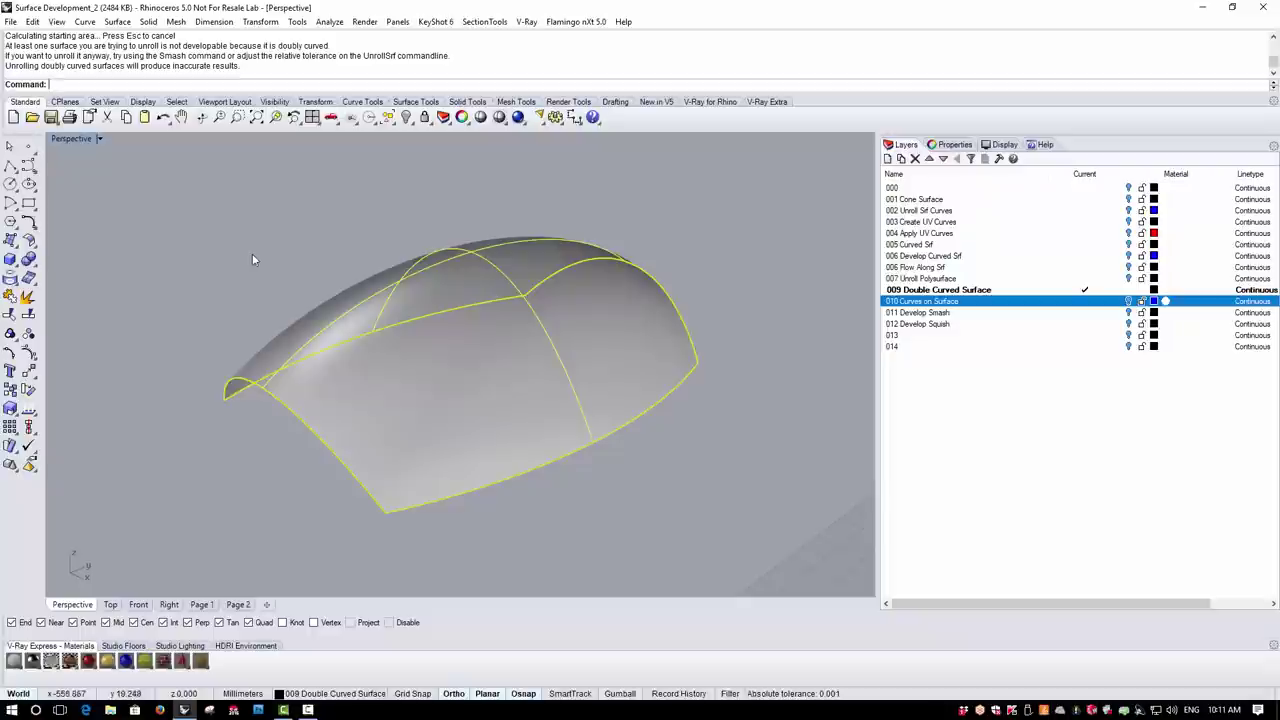
pyautogui.click(303, 222)
pyautogui.moveTo(306, 223); pyautogui.dragTo(127, 240, button='right')
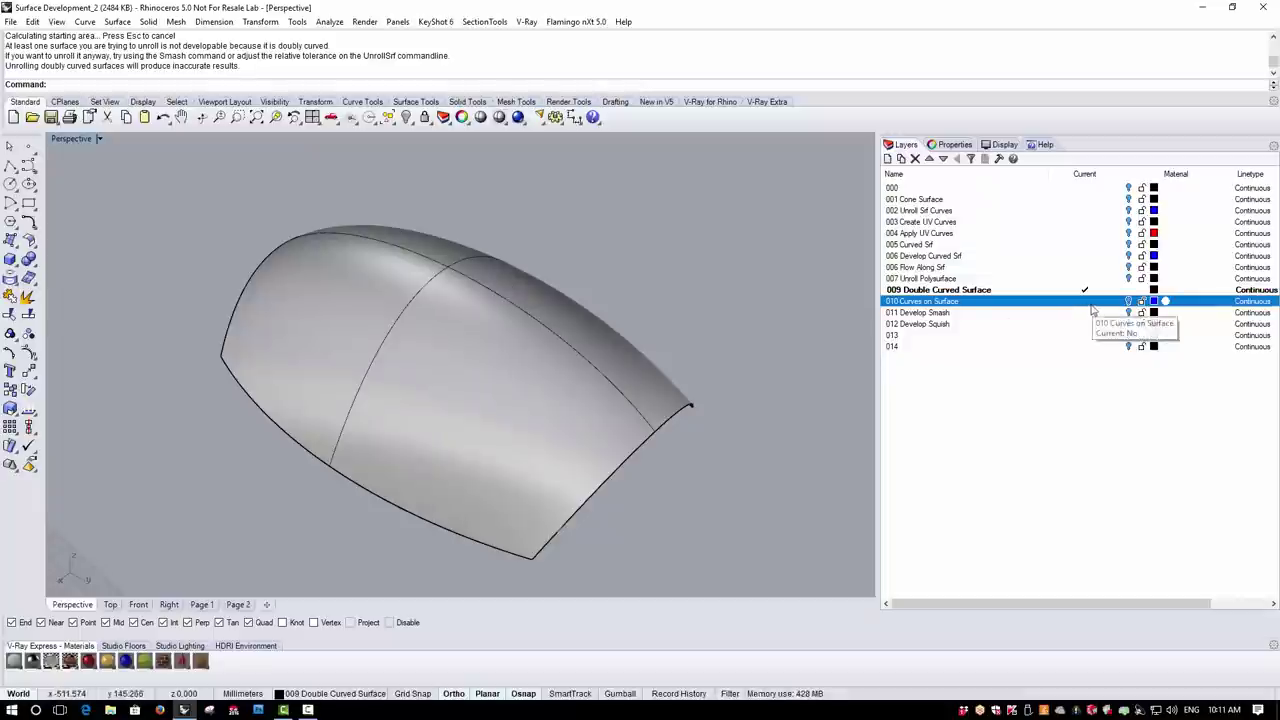
# Hide the surface isocurves of the double curved surface in its object properties
pyautogui.click(523, 357)
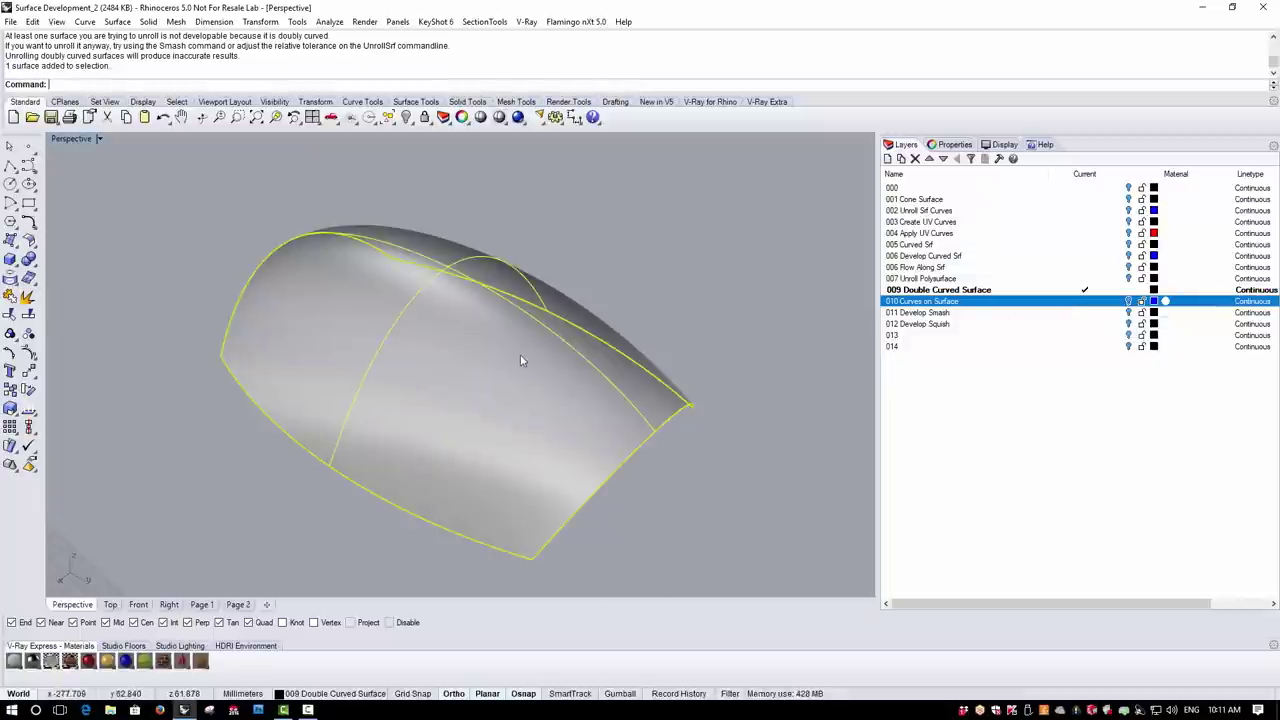
pyautogui.click(955, 145)
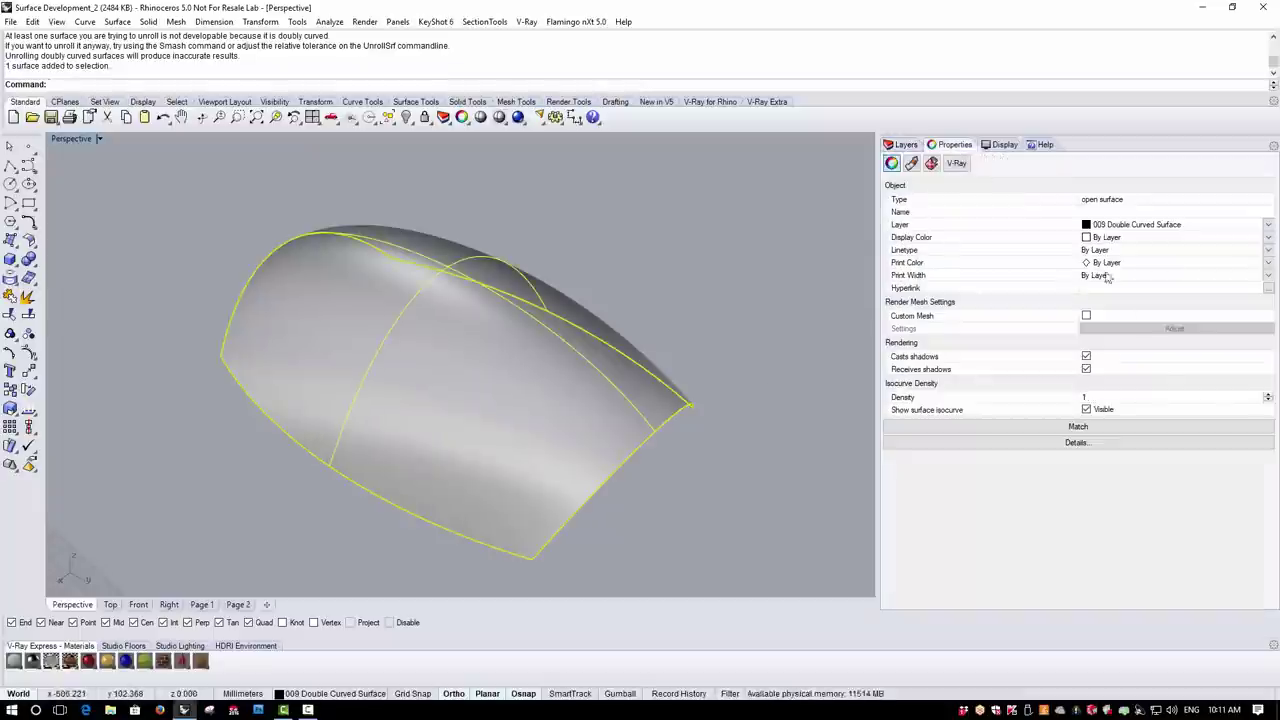
pyautogui.click(1087, 409)
pyautogui.click(801, 325)
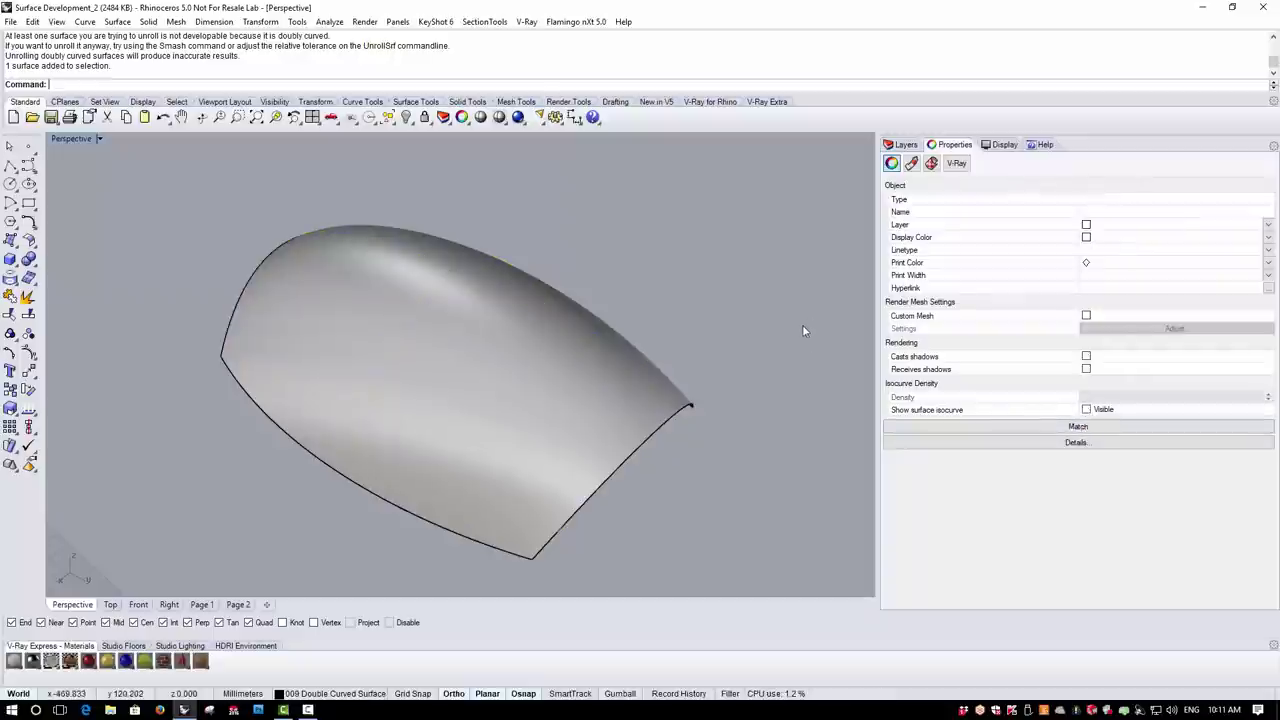
# Turn on the 010 Curves on Surface layer to show the grid curves on the surface
pyautogui.click(906, 145)
pyautogui.click(594, 417)
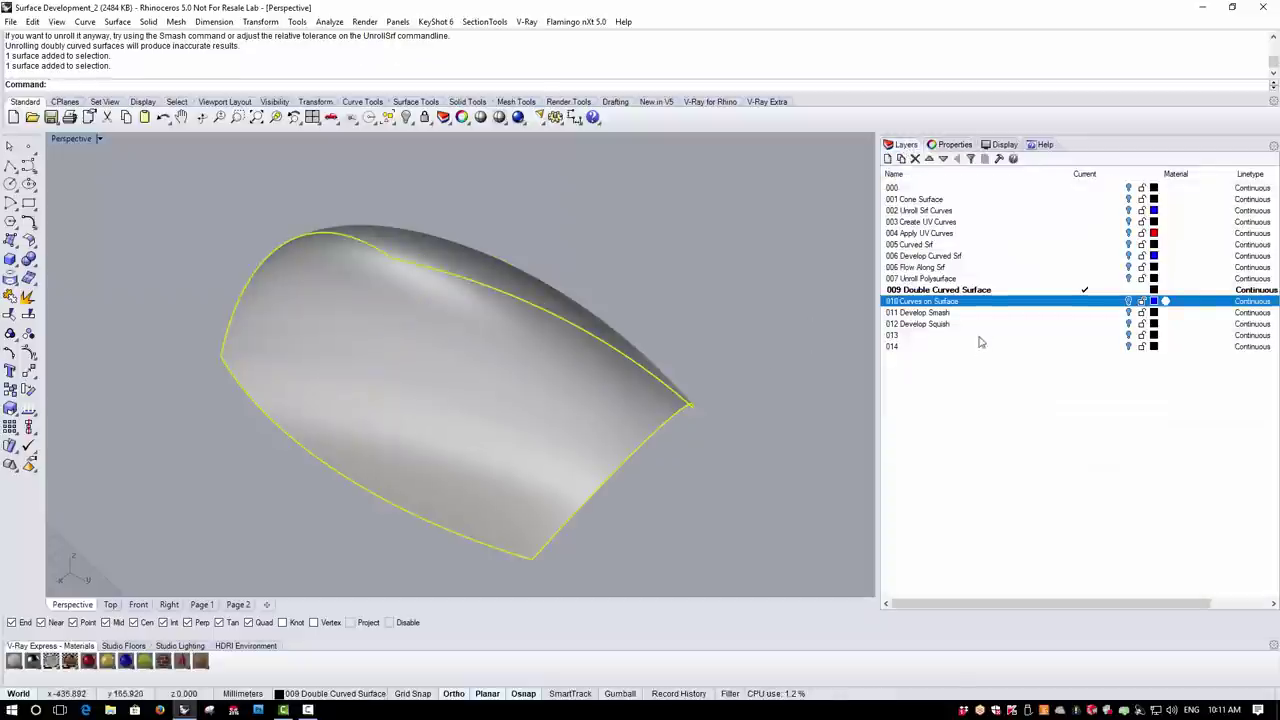
pyautogui.click(1128, 301)
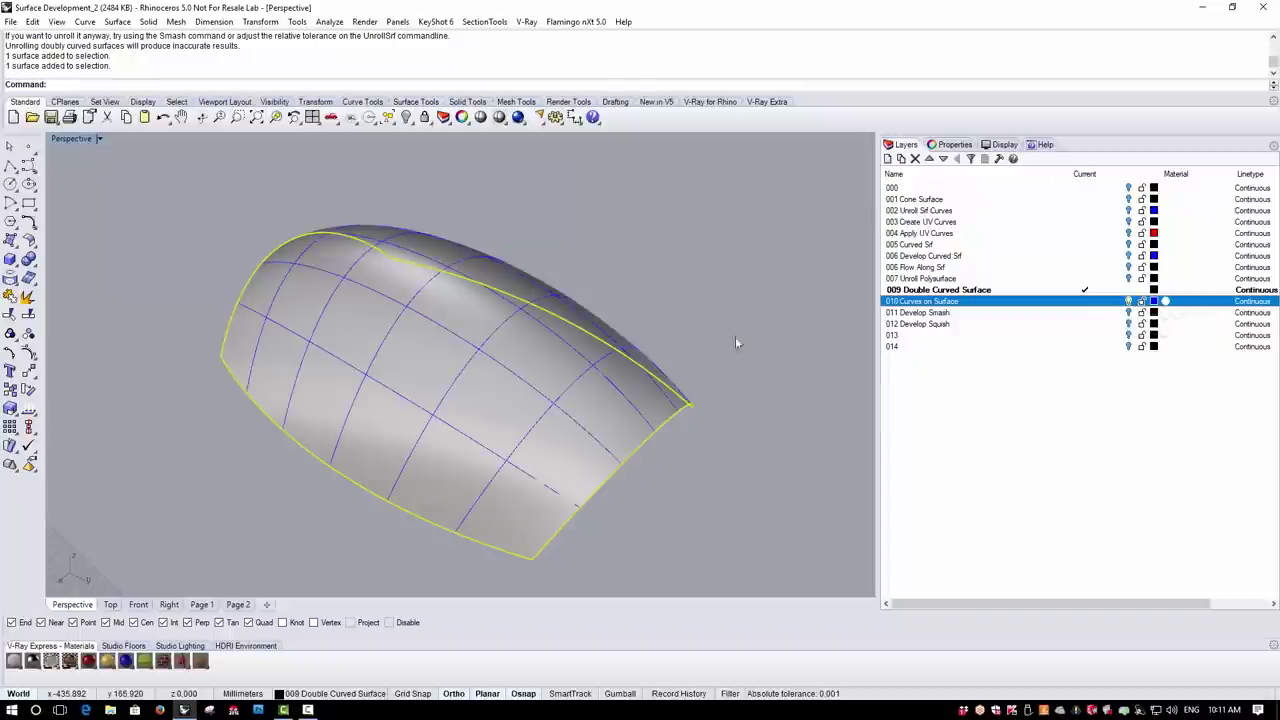
pyautogui.moveTo(520, 400); pyautogui.dragTo(590, 338, button='right')
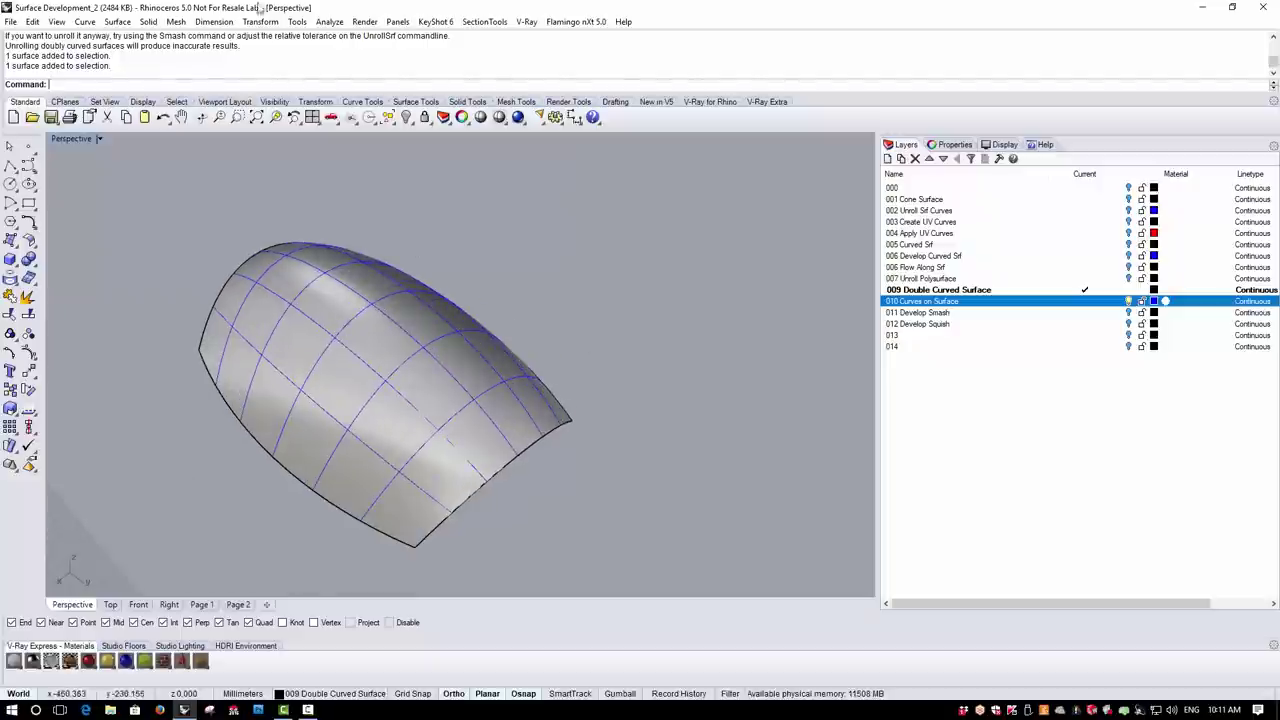
# Smash the double curved surface together with its grid curves in linear direction U, making 010 Curves on Surface the current layer
pyautogui.click(120, 22)
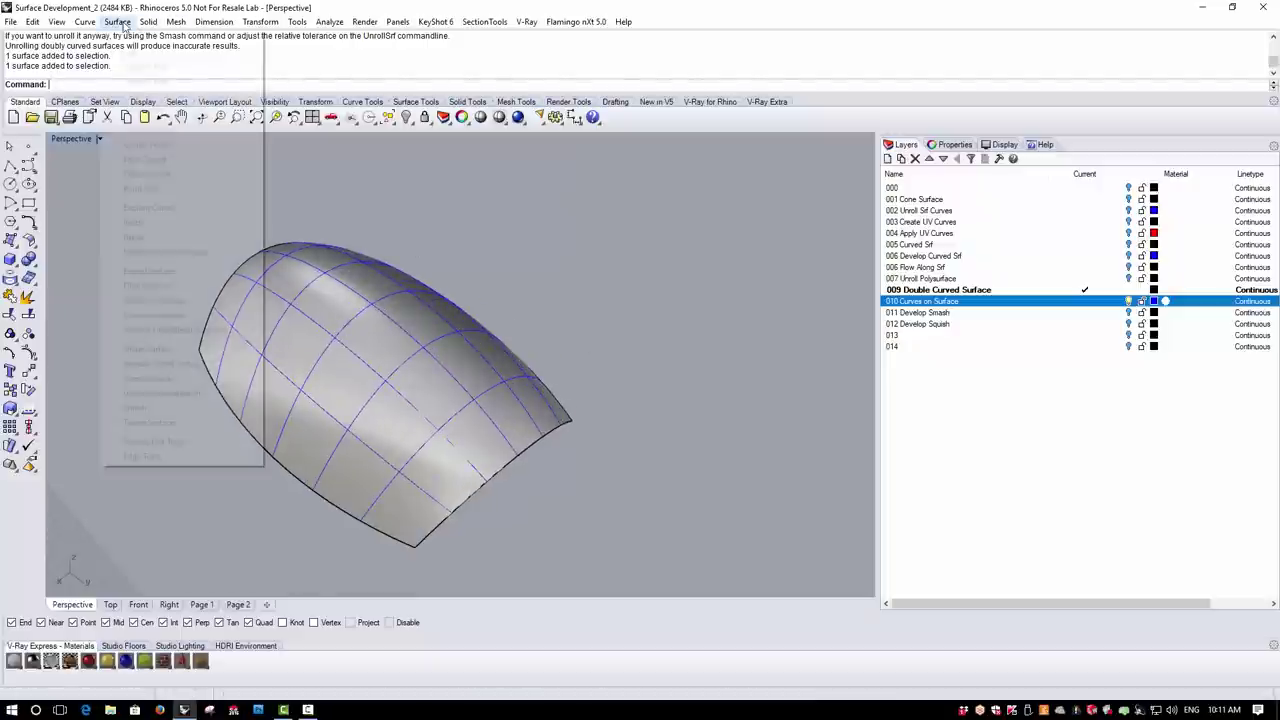
pyautogui.click(196, 410)
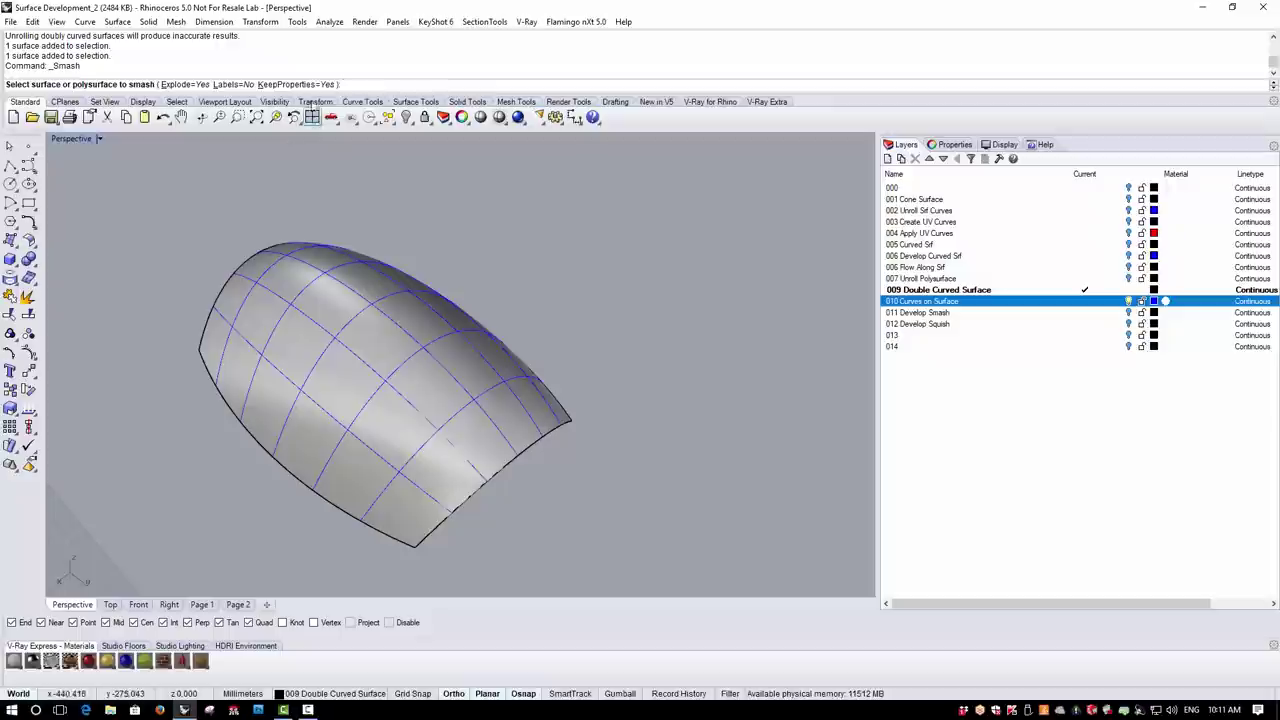
pyautogui.click(372, 340)
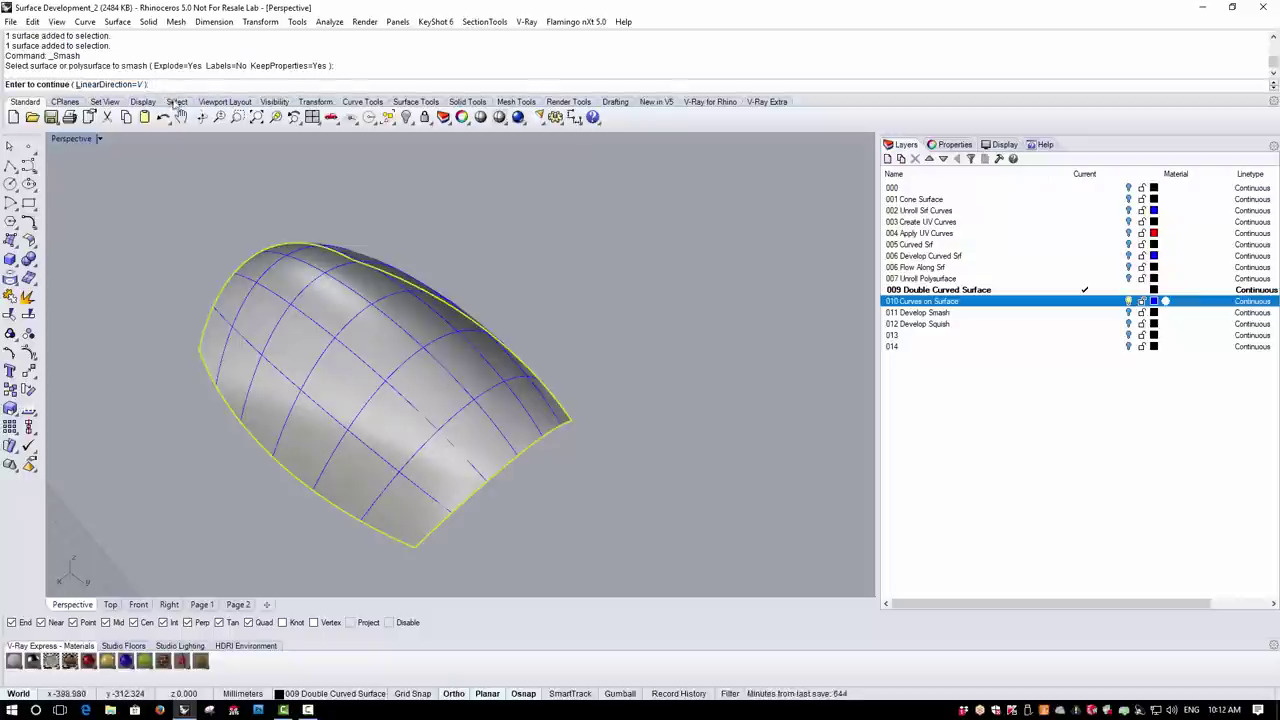
pyautogui.click(110, 85)
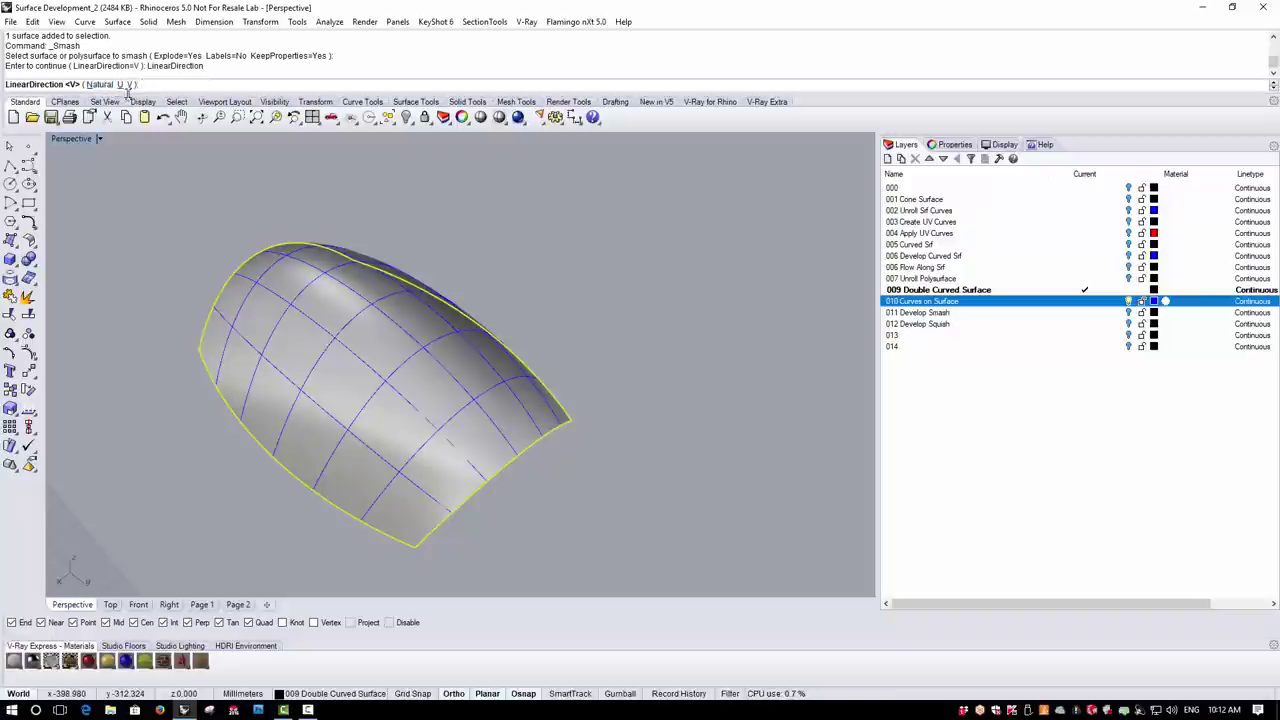
pyautogui.click(119, 85)
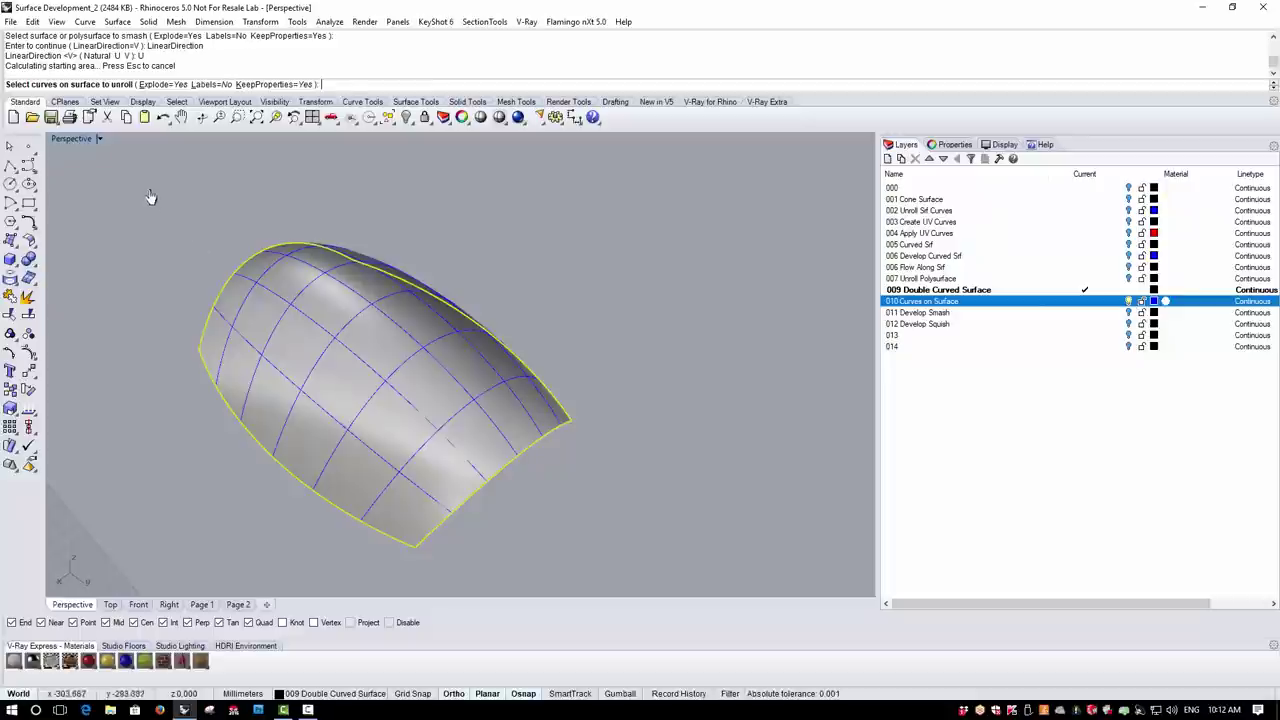
pyautogui.moveTo(140, 187); pyautogui.dragTo(651, 574)
pyautogui.scroll(-2, 362, 430)
pyautogui.scroll(2, 510, 326)
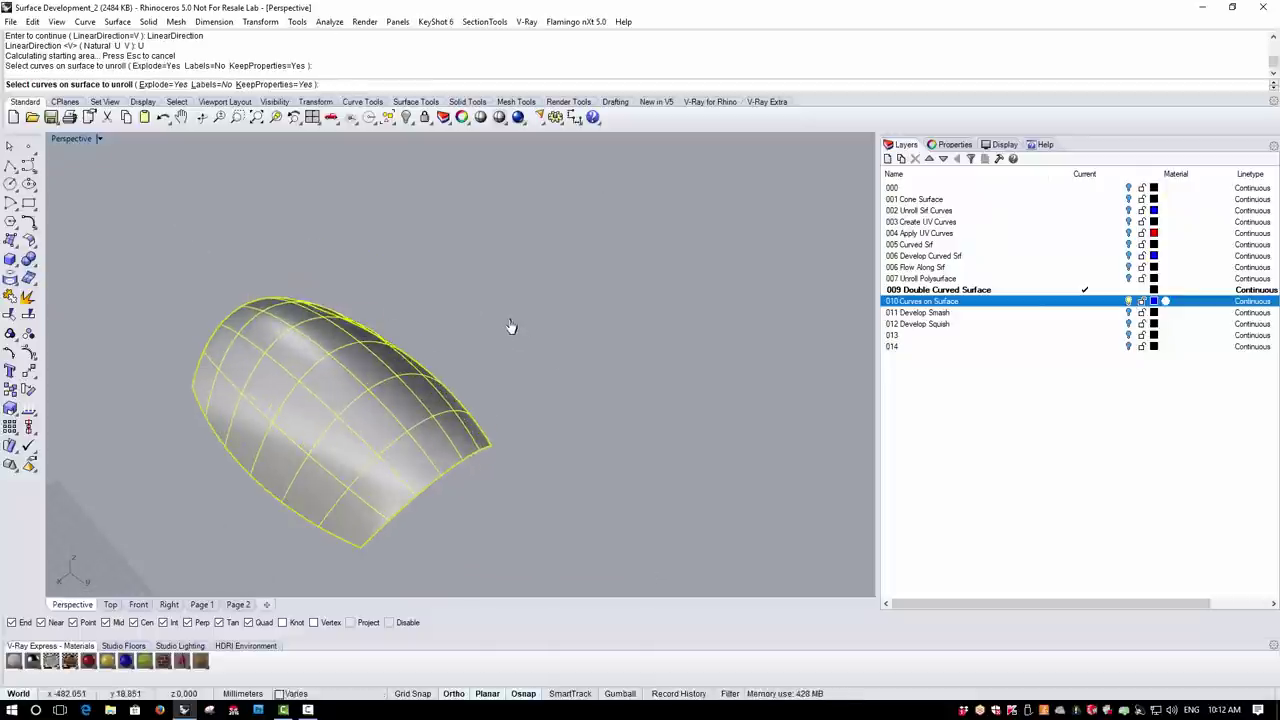
pyautogui.click(1085, 301)
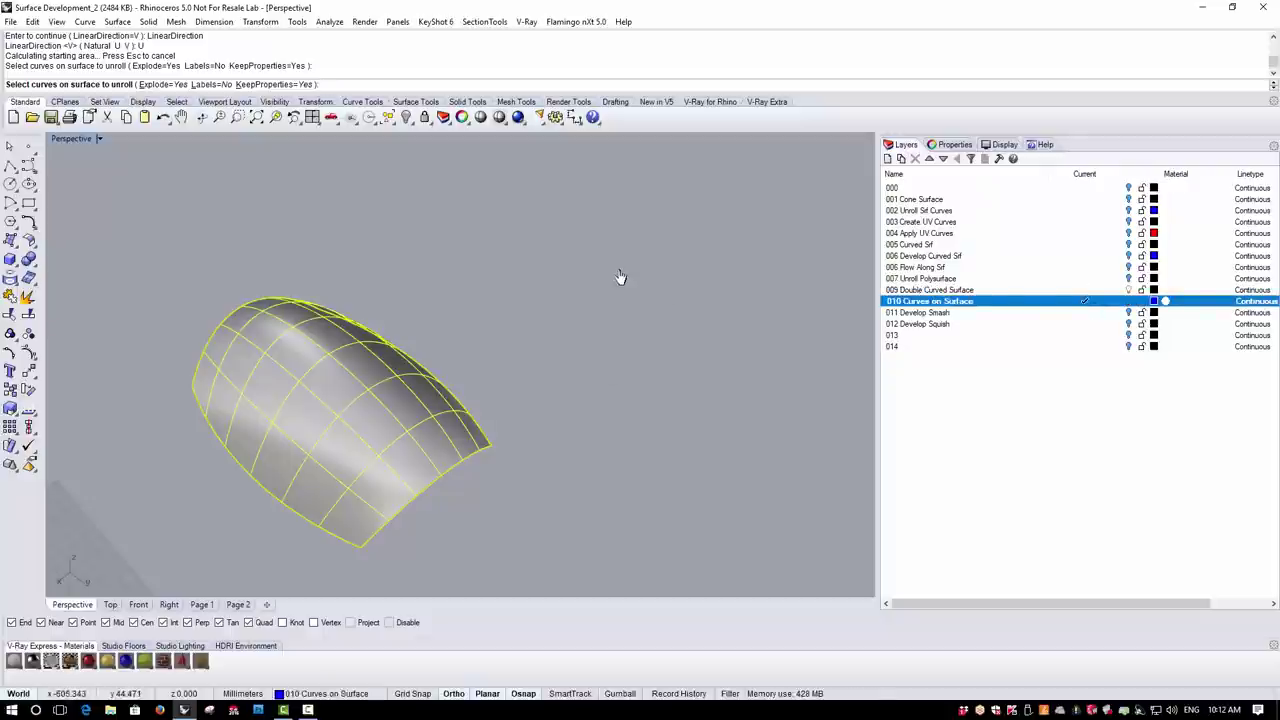
pyautogui.press('Return')
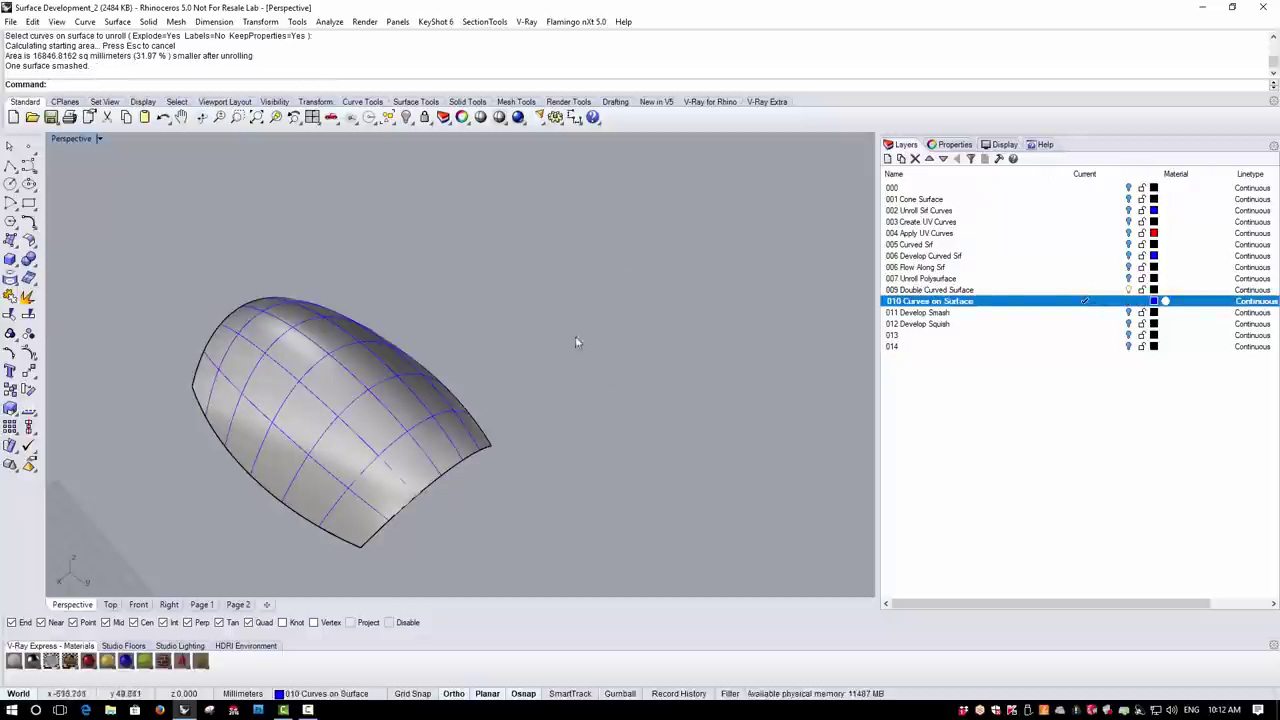
# Examine the flattened surface and its grid curves in comparison with the original double curved surface
pyautogui.scroll(-3, 594, 323)
pyautogui.scroll(3, 430, 443)
pyautogui.moveTo(386, 449); pyautogui.dragTo(350, 455, button='right')
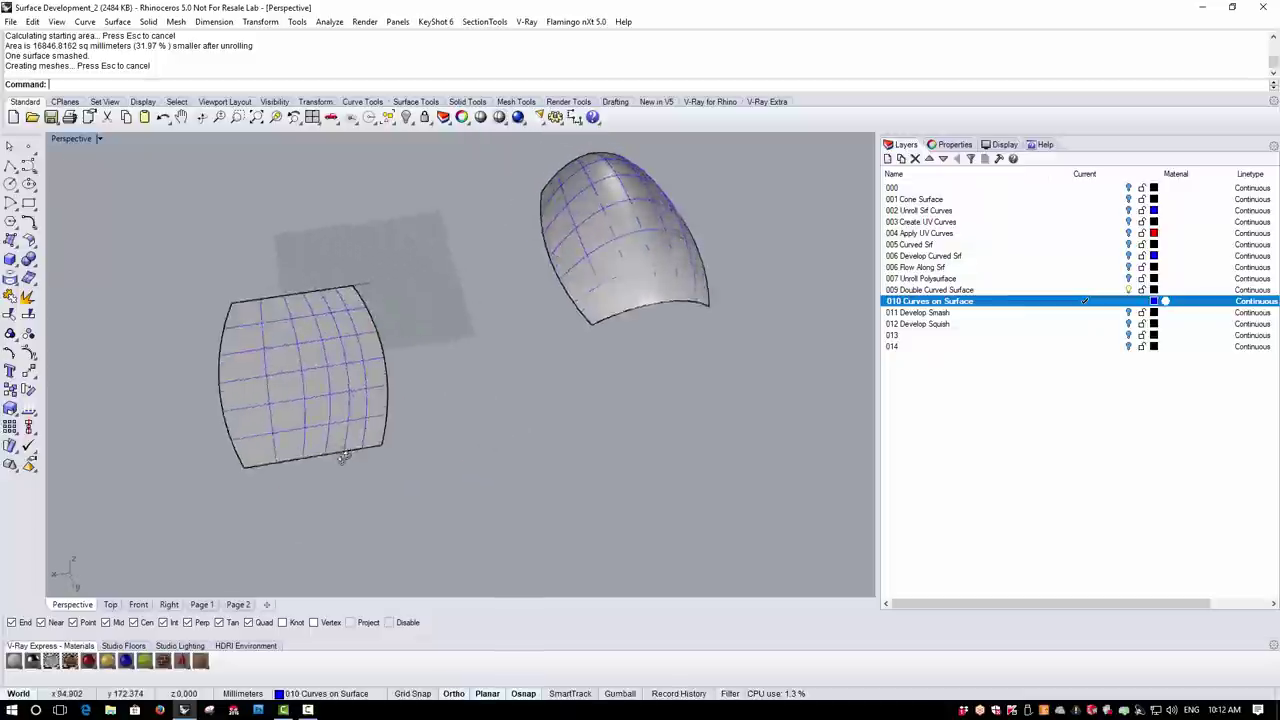
pyautogui.scroll(2, 196, 442)
pyautogui.moveTo(196, 442); pyautogui.dragTo(272, 384, button='right')
pyautogui.scroll(-3, 289, 416)
pyautogui.scroll(2, 270, 387)
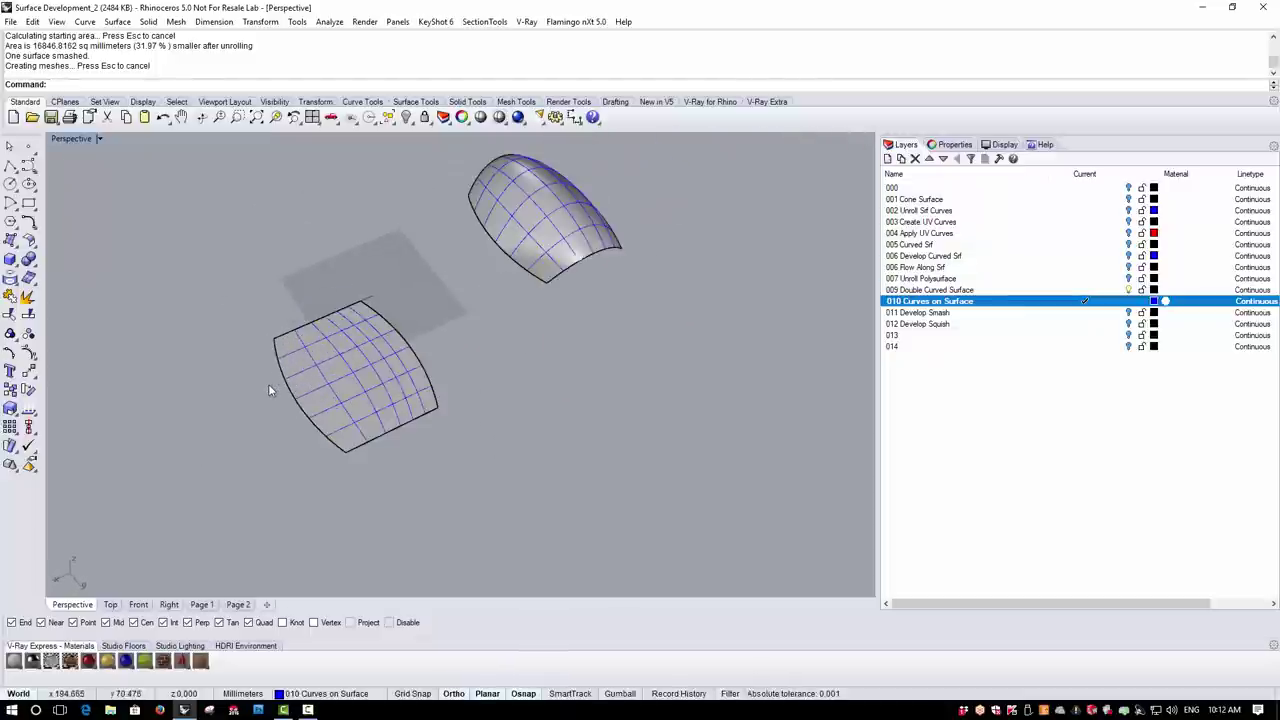
pyautogui.scroll(-3, 412, 410)
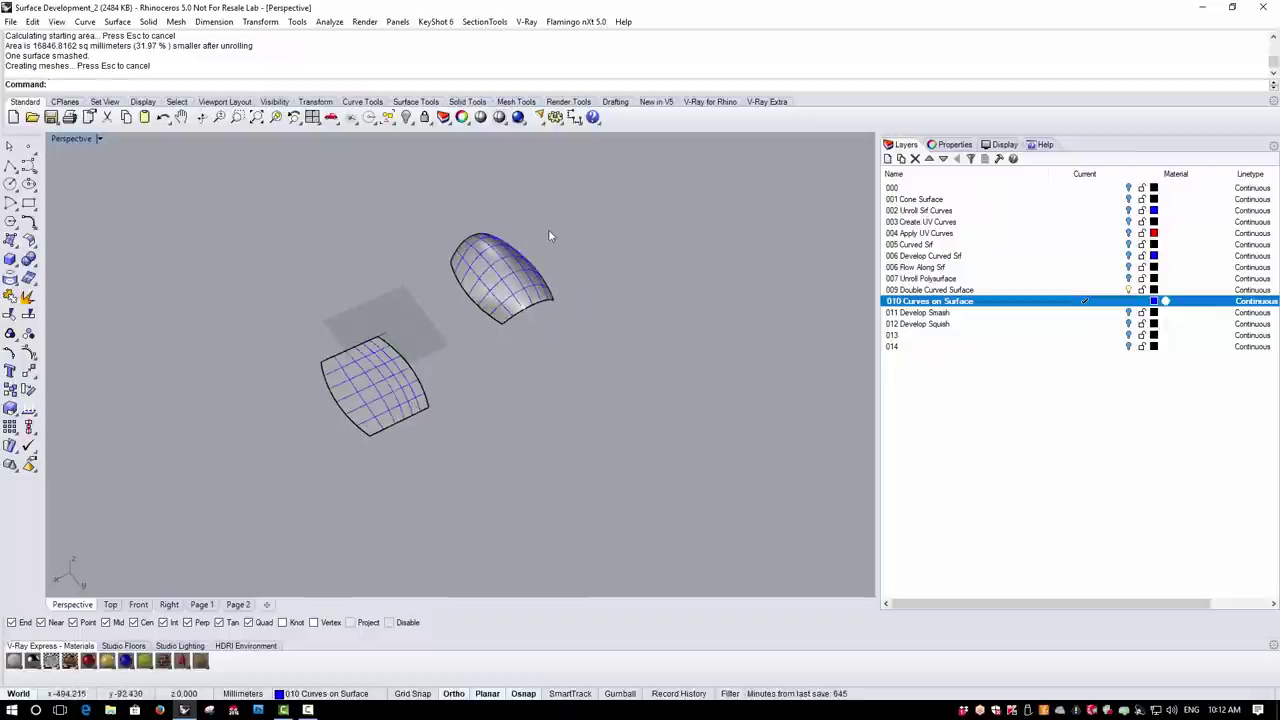
# Move the smashed surface and its curves away from the origin, farther from the original surface
pyautogui.moveTo(265, 322); pyautogui.dragTo(457, 557)
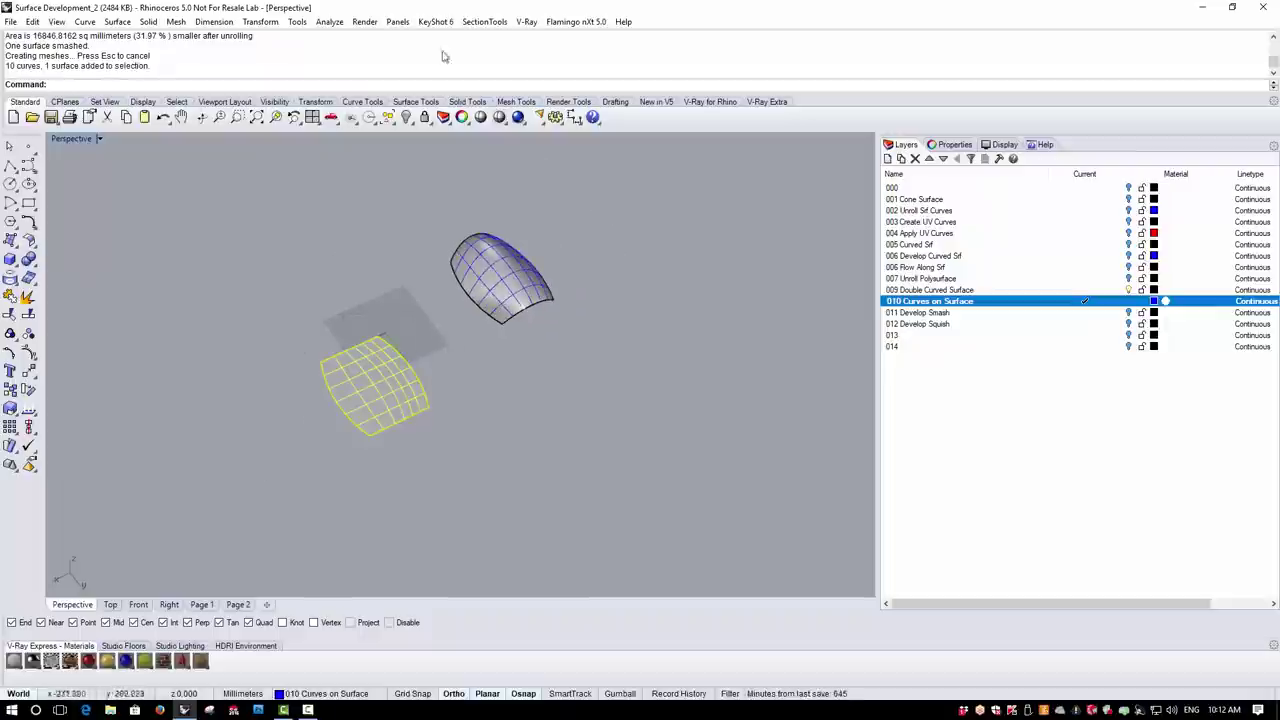
pyautogui.click(261, 21)
pyautogui.click(271, 37)
pyautogui.click(449, 458)
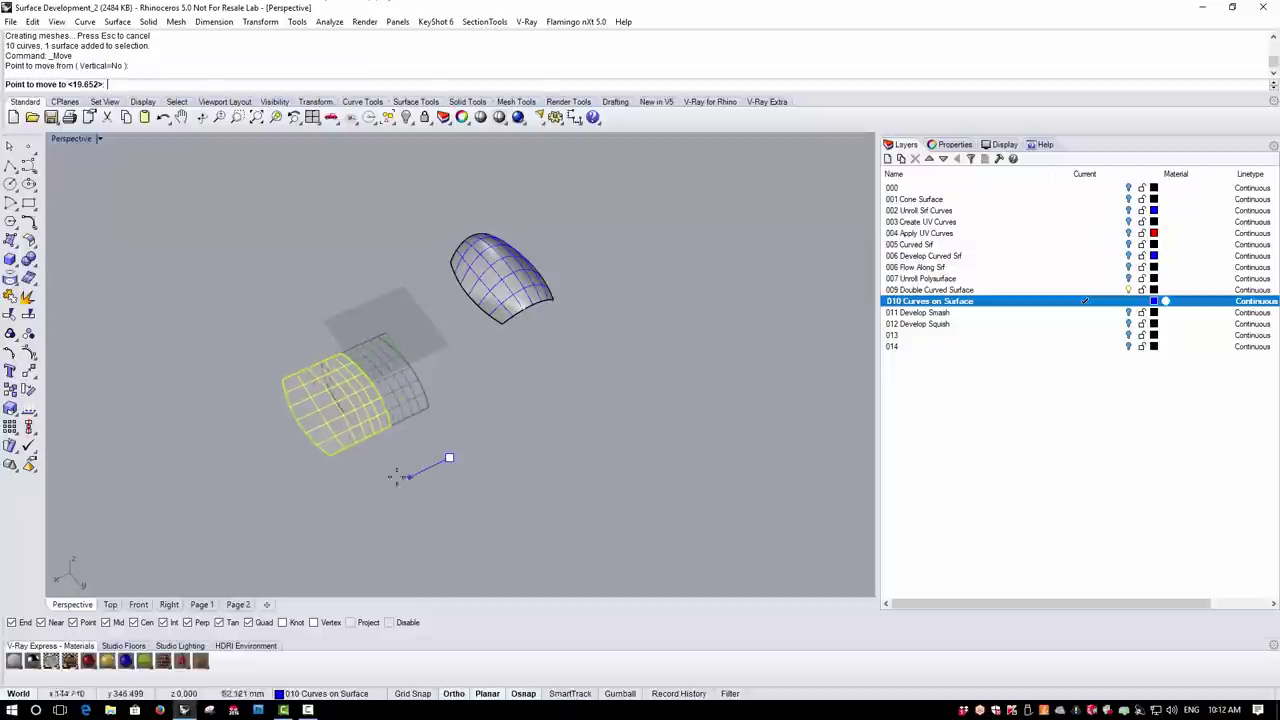
pyautogui.click(330, 497)
pyautogui.press('Escape')
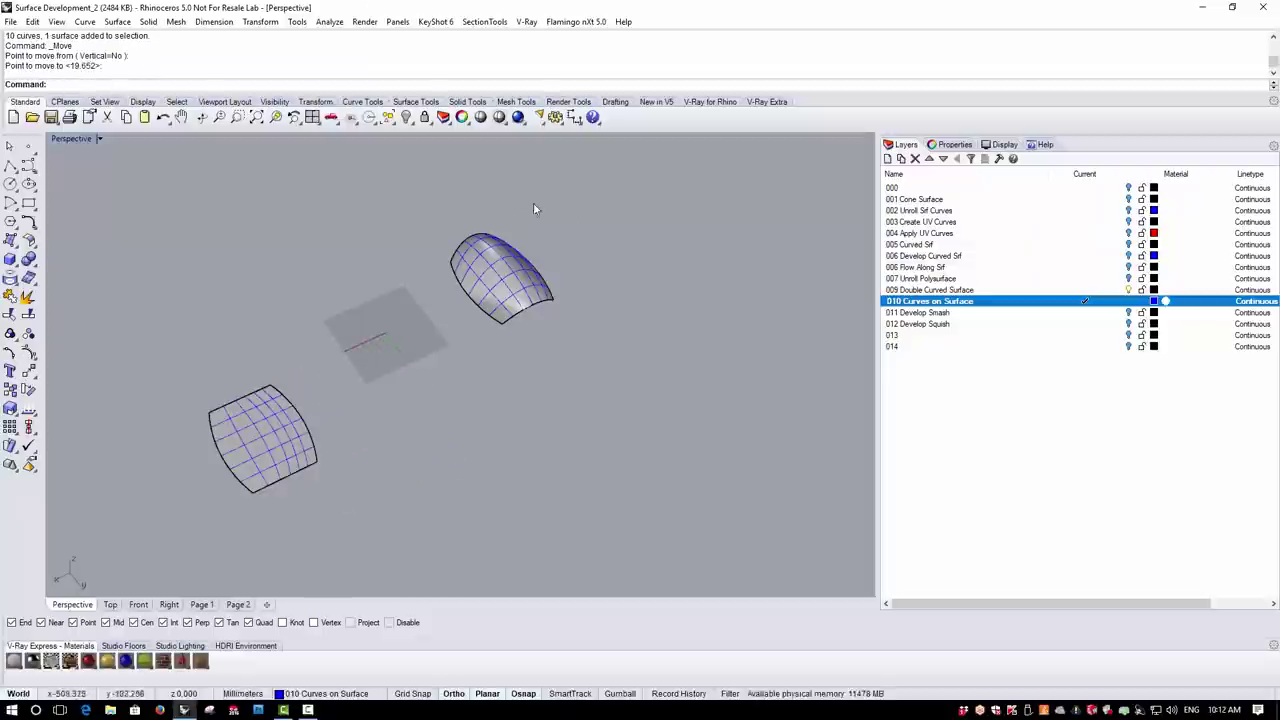
# Smash the double curved surface with its grid curves again, this time in linear direction V, and compare both flattened versions
pyautogui.scroll(2, 530, 208)
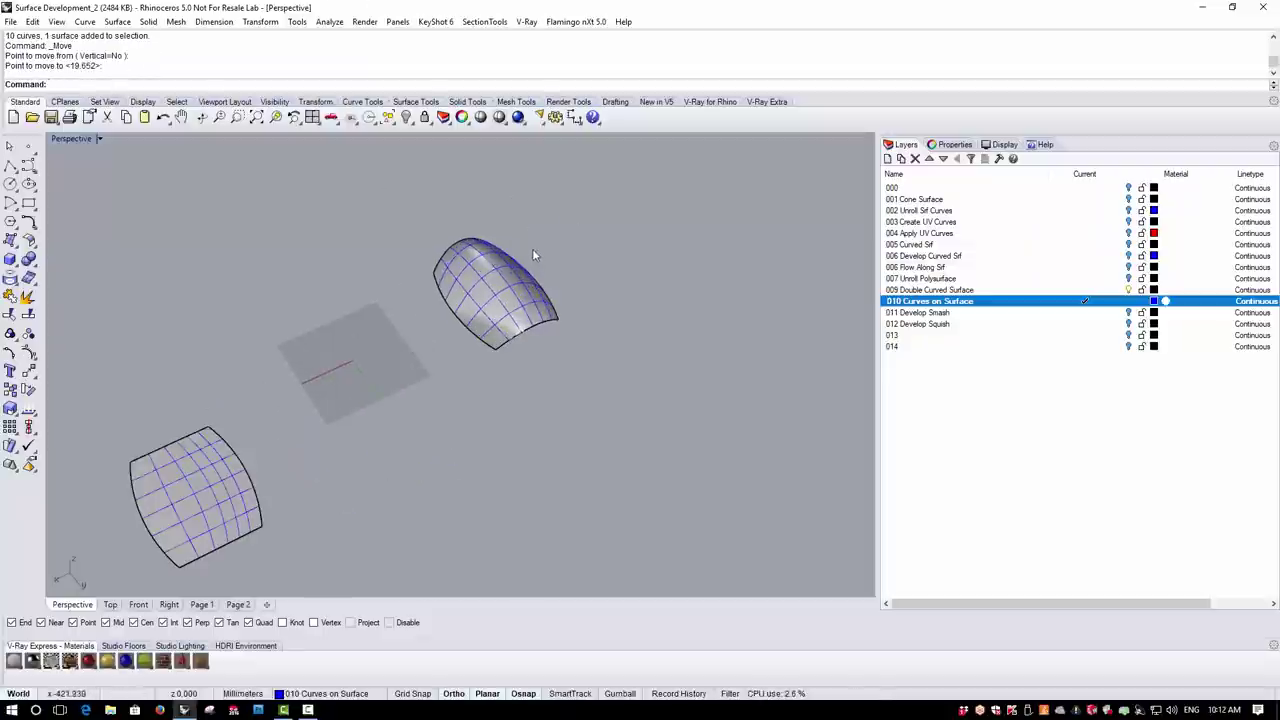
pyautogui.scroll(4, 534, 251)
pyautogui.rightClick(440, 195)
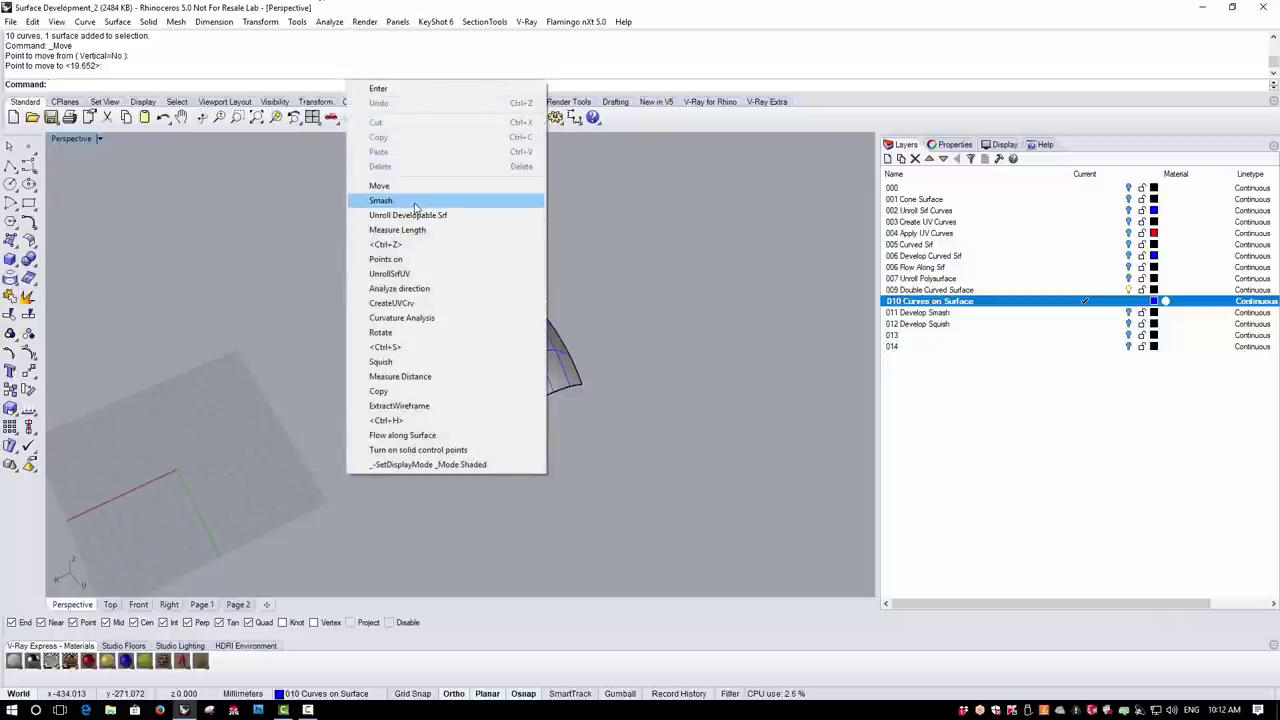
pyautogui.click(414, 202)
pyautogui.click(484, 358)
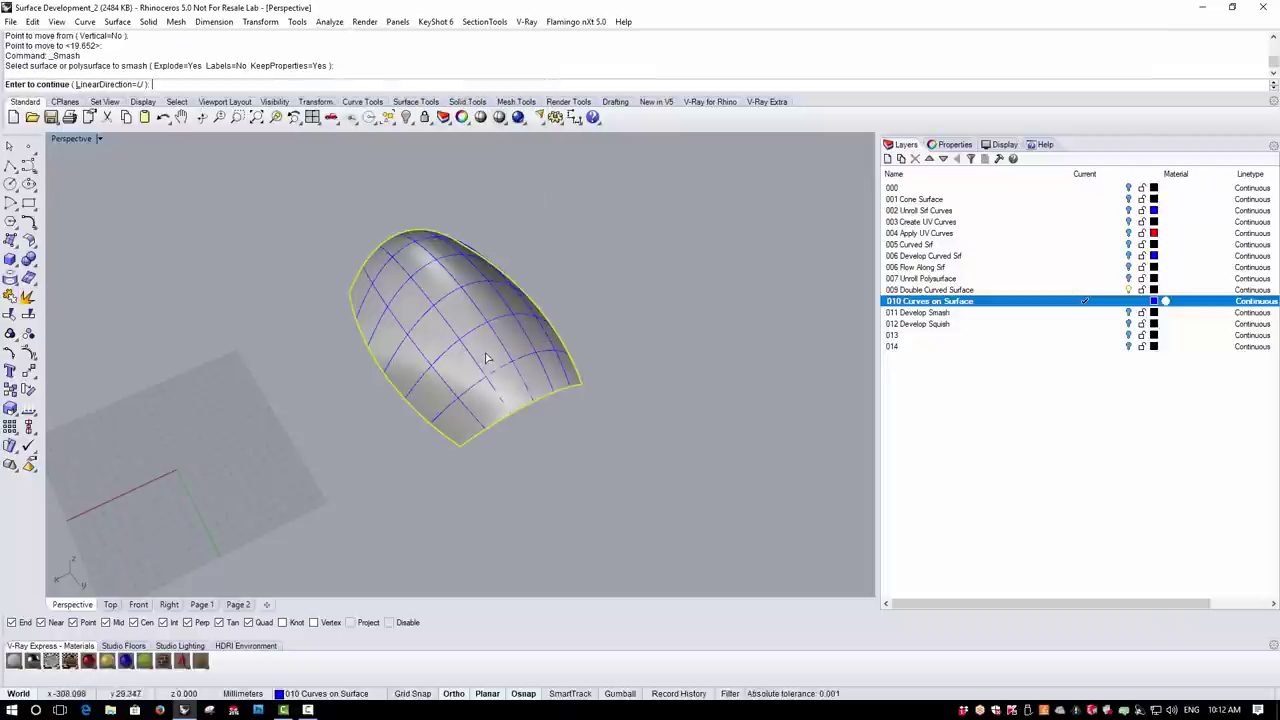
pyautogui.click(110, 85)
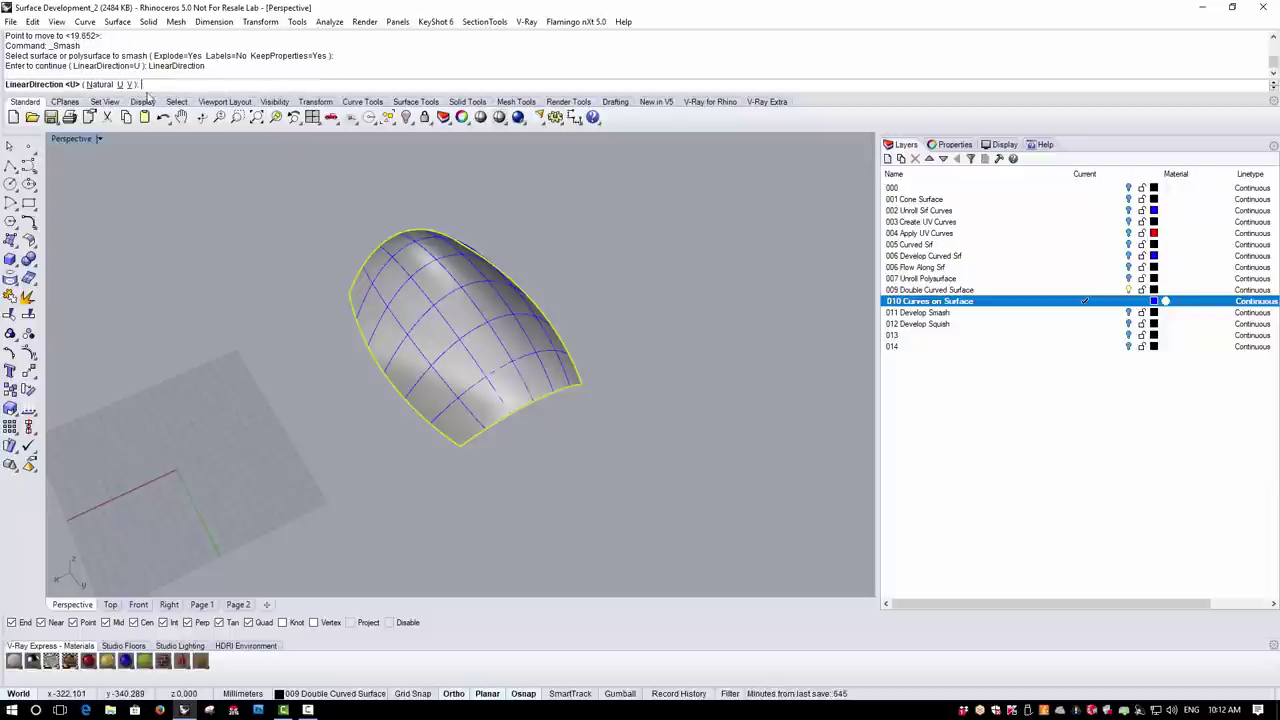
pyautogui.click(132, 85)
pyautogui.moveTo(302, 191); pyautogui.dragTo(660, 488)
pyautogui.rightClick(657, 485)
pyautogui.moveTo(654, 471); pyautogui.dragTo(378, 491, button='right')
pyautogui.moveTo(460, 458); pyautogui.dragTo(330, 279, button='right')
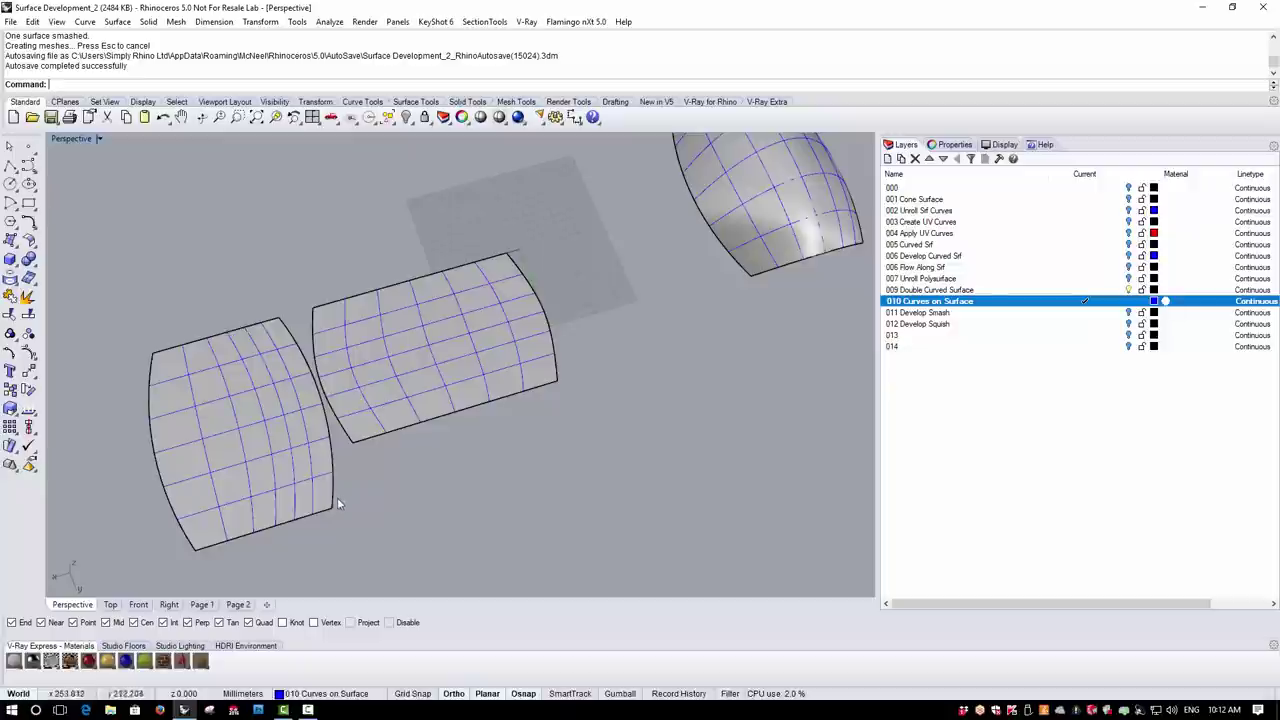
pyautogui.scroll(-3, 430, 350)
pyautogui.moveTo(544, 415); pyautogui.dragTo(564, 380, button='right')
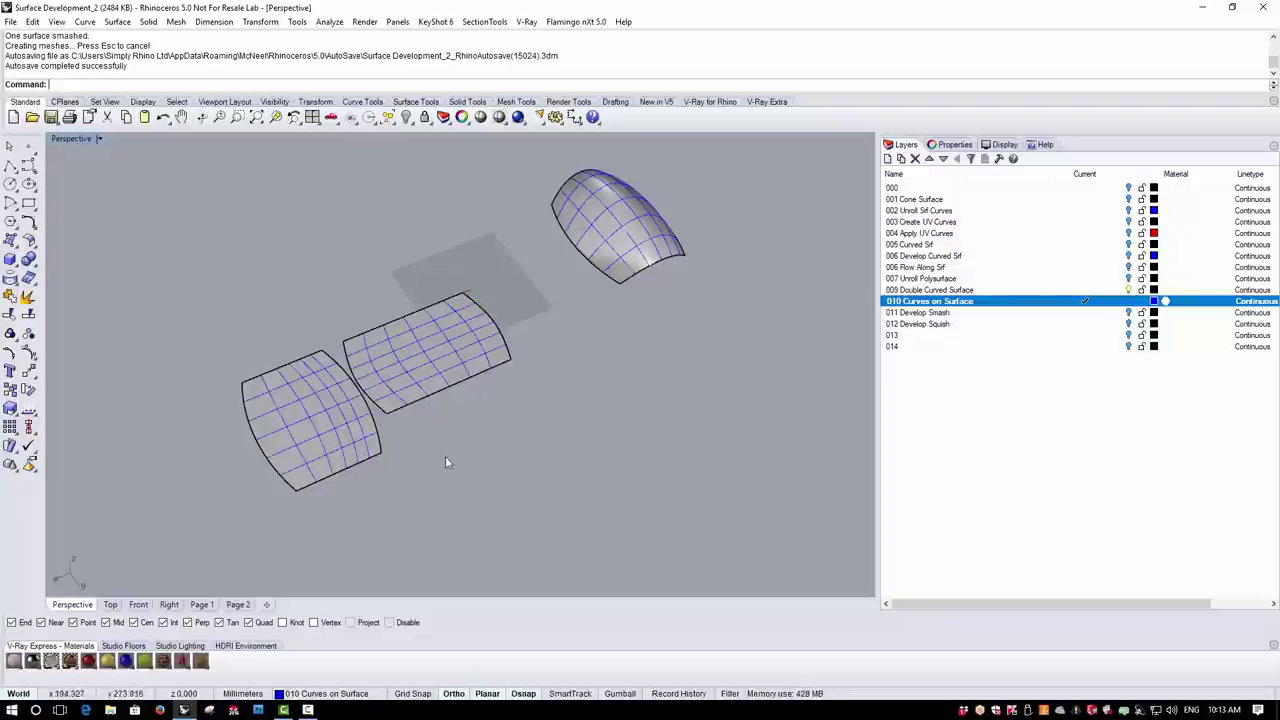
pyautogui.moveTo(474, 440); pyautogui.dragTo(477, 418, button='right')
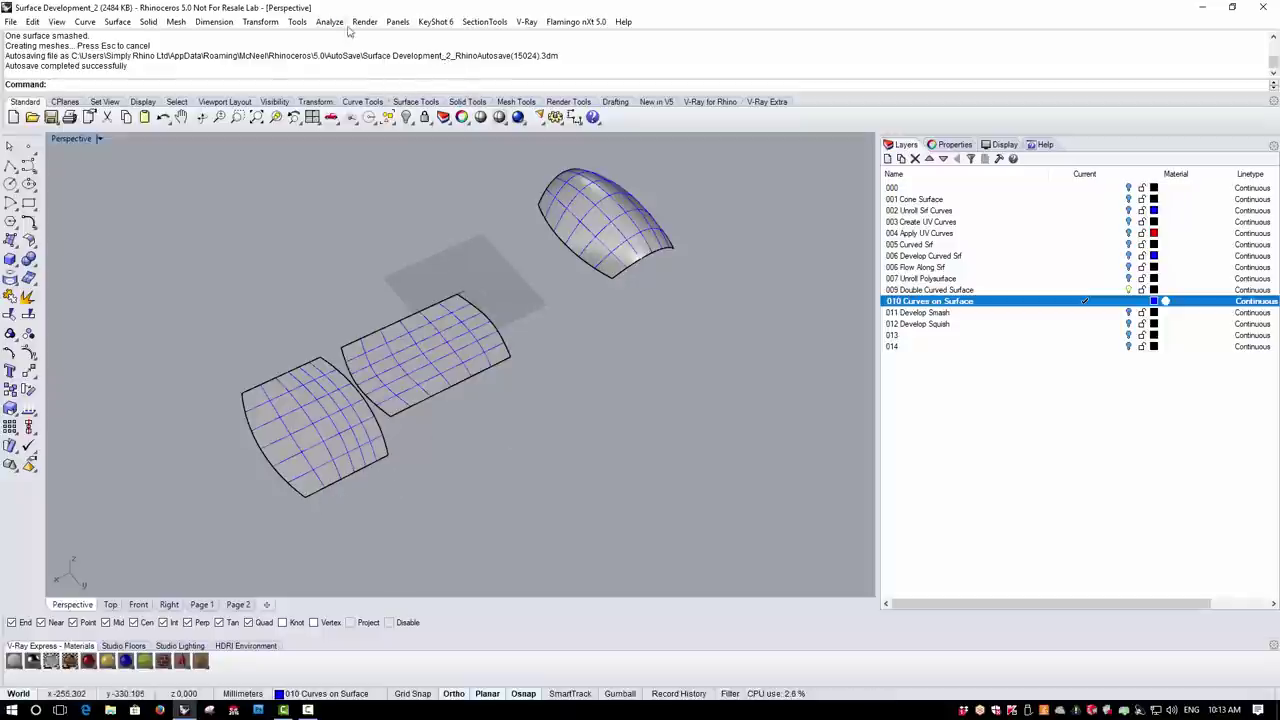
# Measure the length of the double curved surface's short front edge and of the matching straight edge on the farther smashed surface
pyautogui.click(327, 22)
pyautogui.click(372, 120)
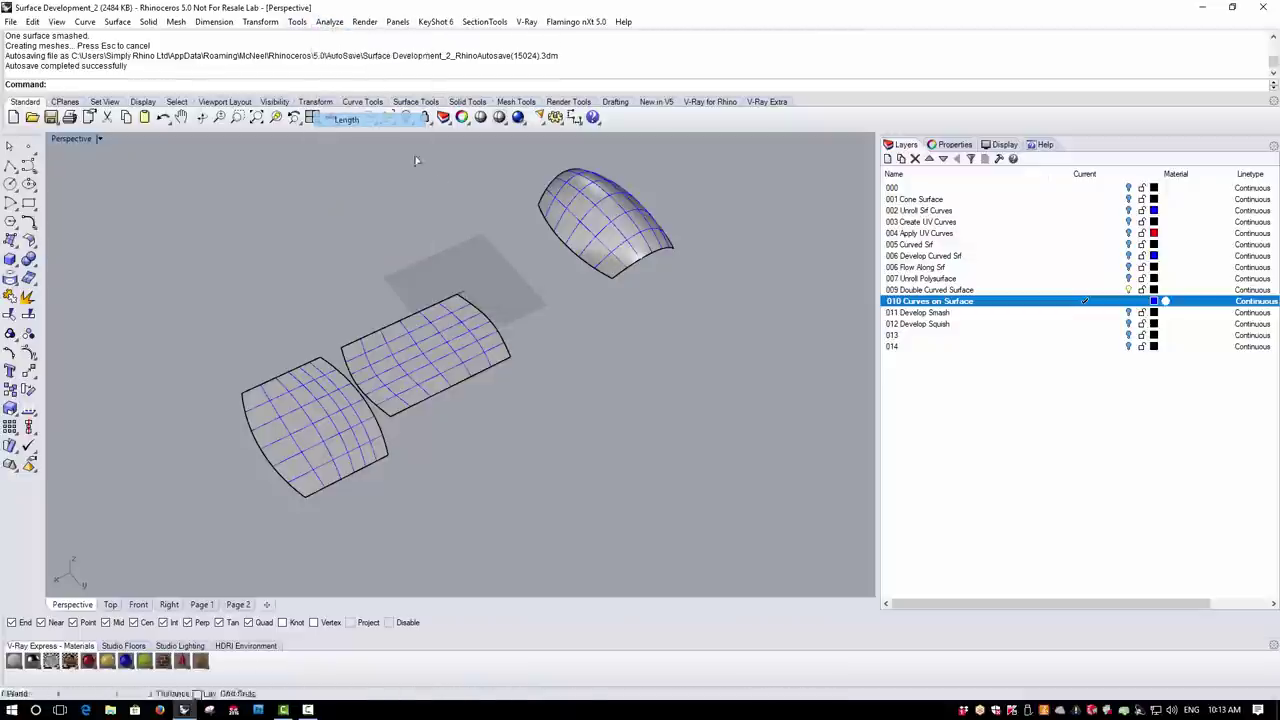
pyautogui.click(633, 262)
pyautogui.press('Return')
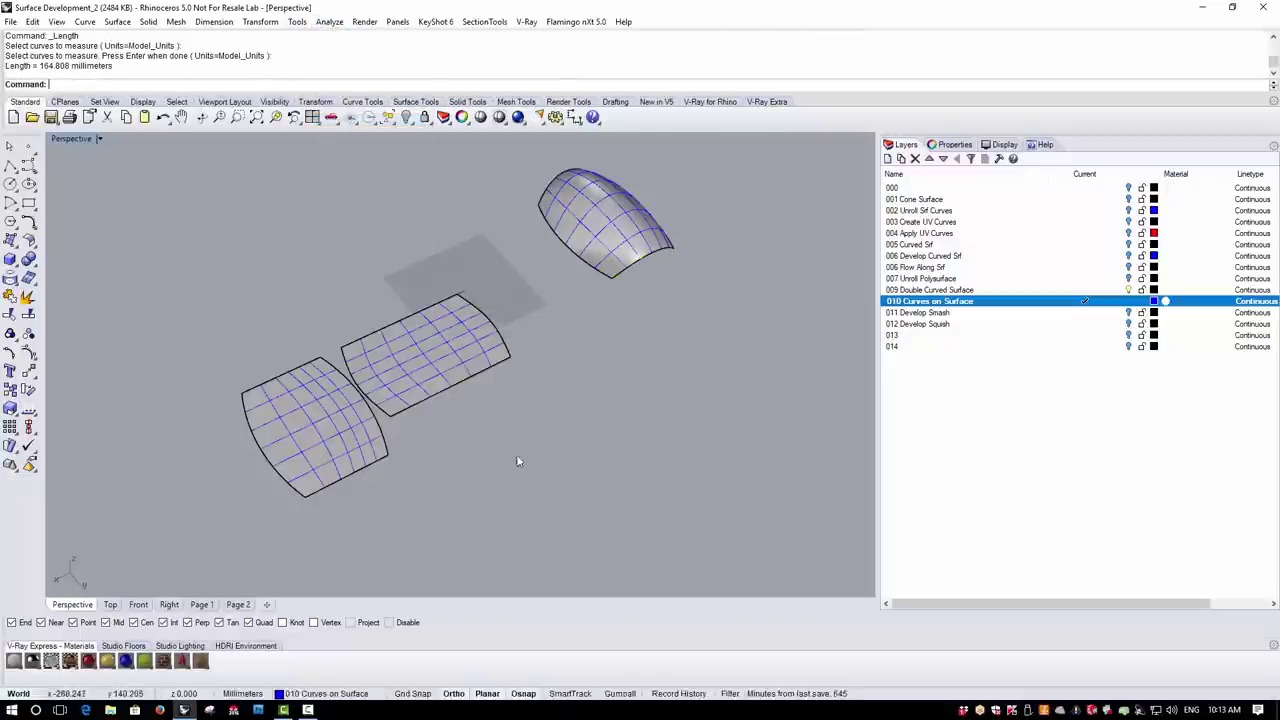
pyautogui.press('Return')
pyautogui.click(348, 488)
pyautogui.press('Return')
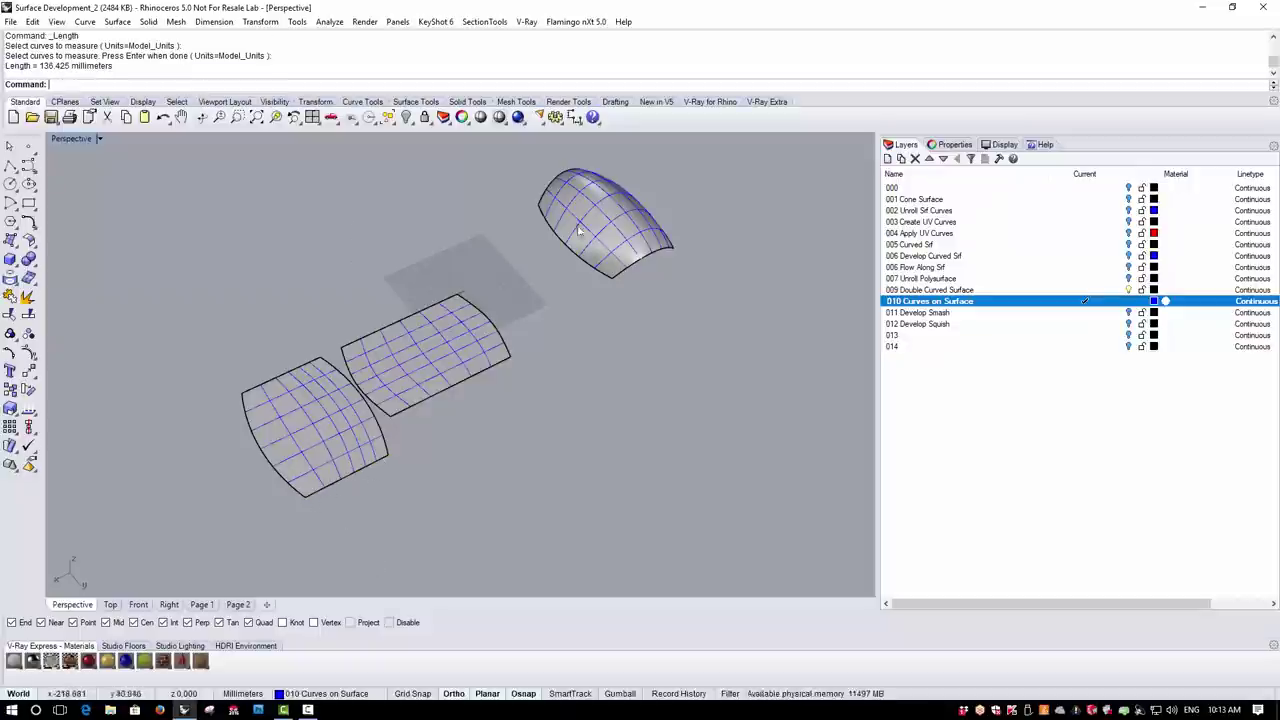
# Compare the length of the double curved surface's long side edge with the matching curved edge of the farther smashed surface
pyautogui.press('Return')
pyautogui.click(572, 258)
pyautogui.press('Return')
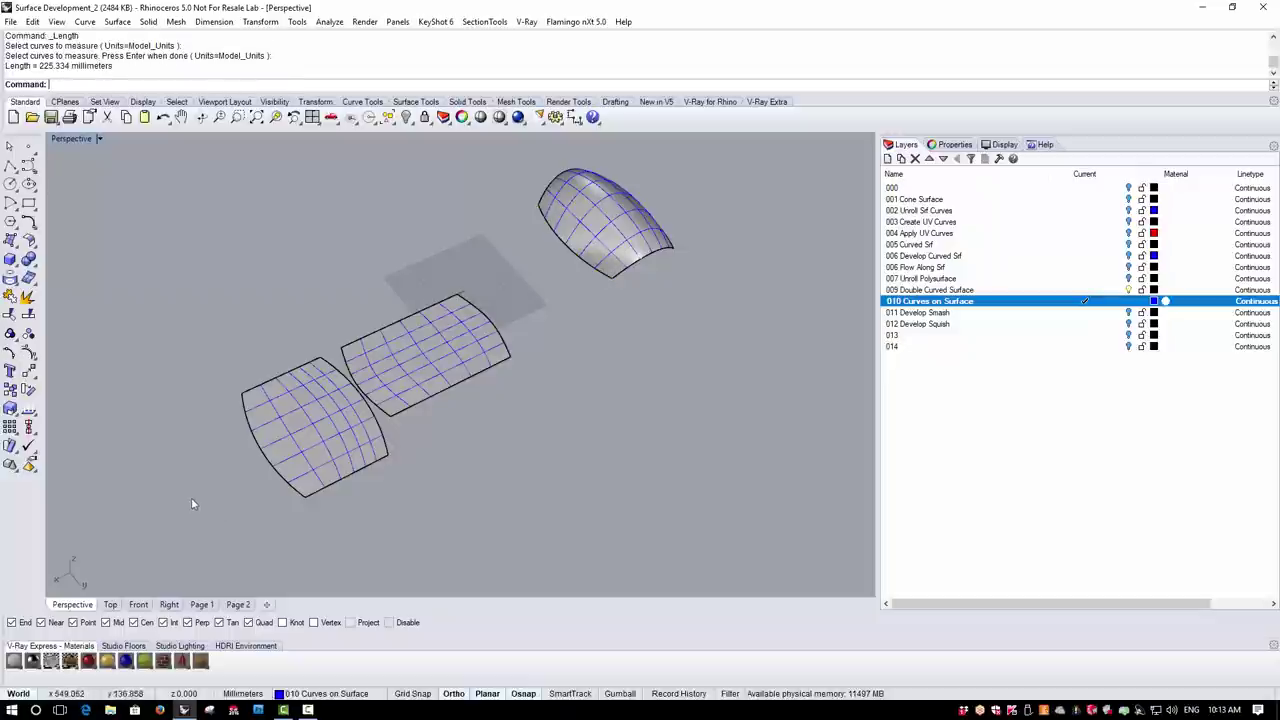
pyautogui.press('Return')
pyautogui.click(266, 463)
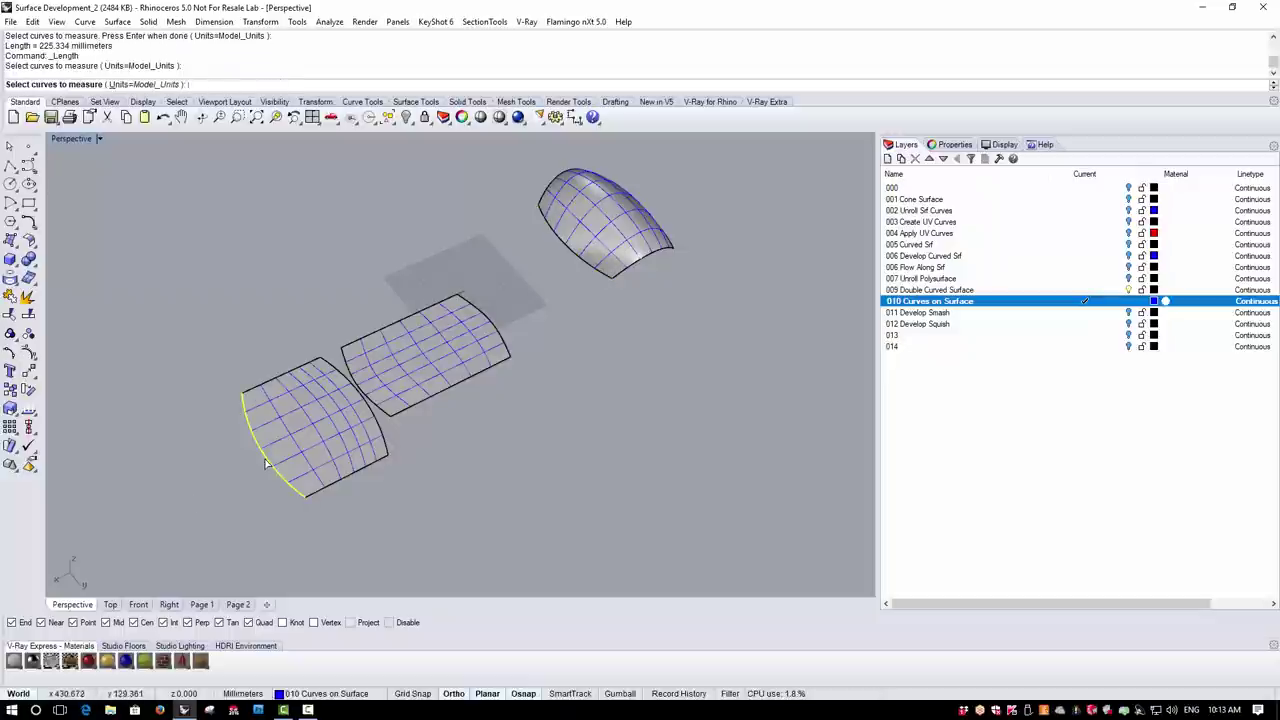
pyautogui.press('Return')
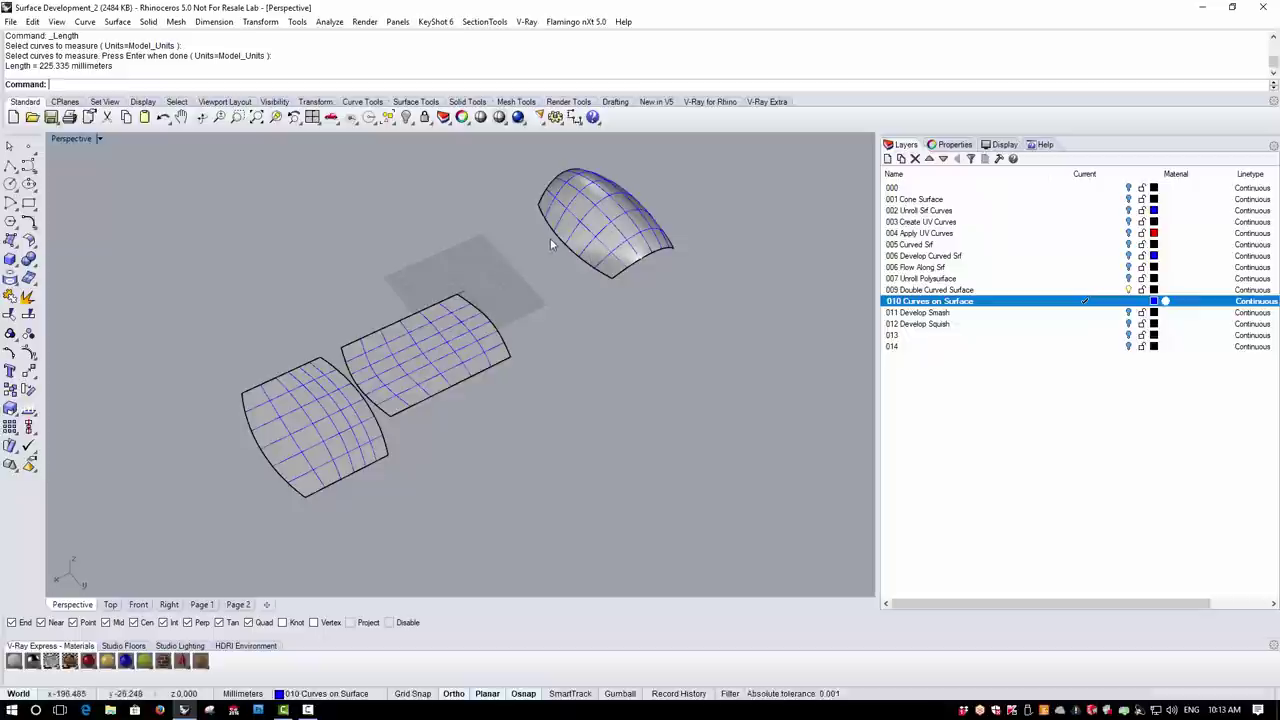
pyautogui.press('Return')
pyautogui.click(577, 258)
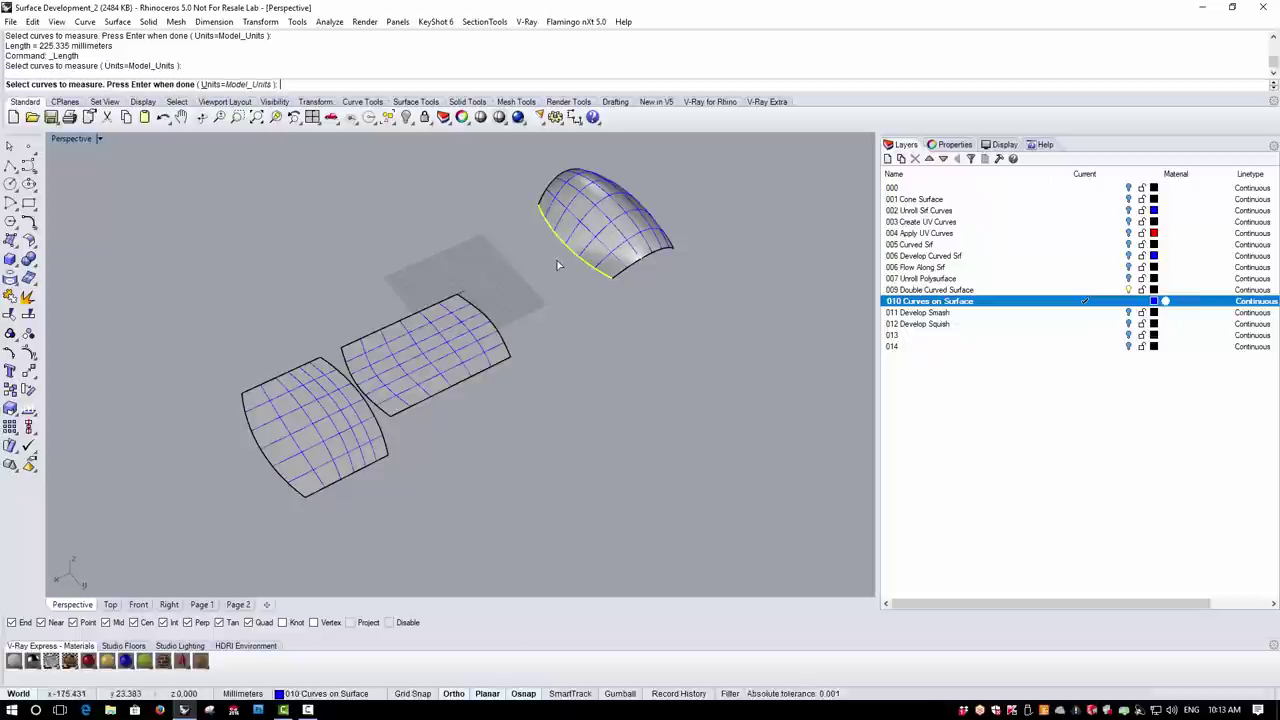
pyautogui.press('Return')
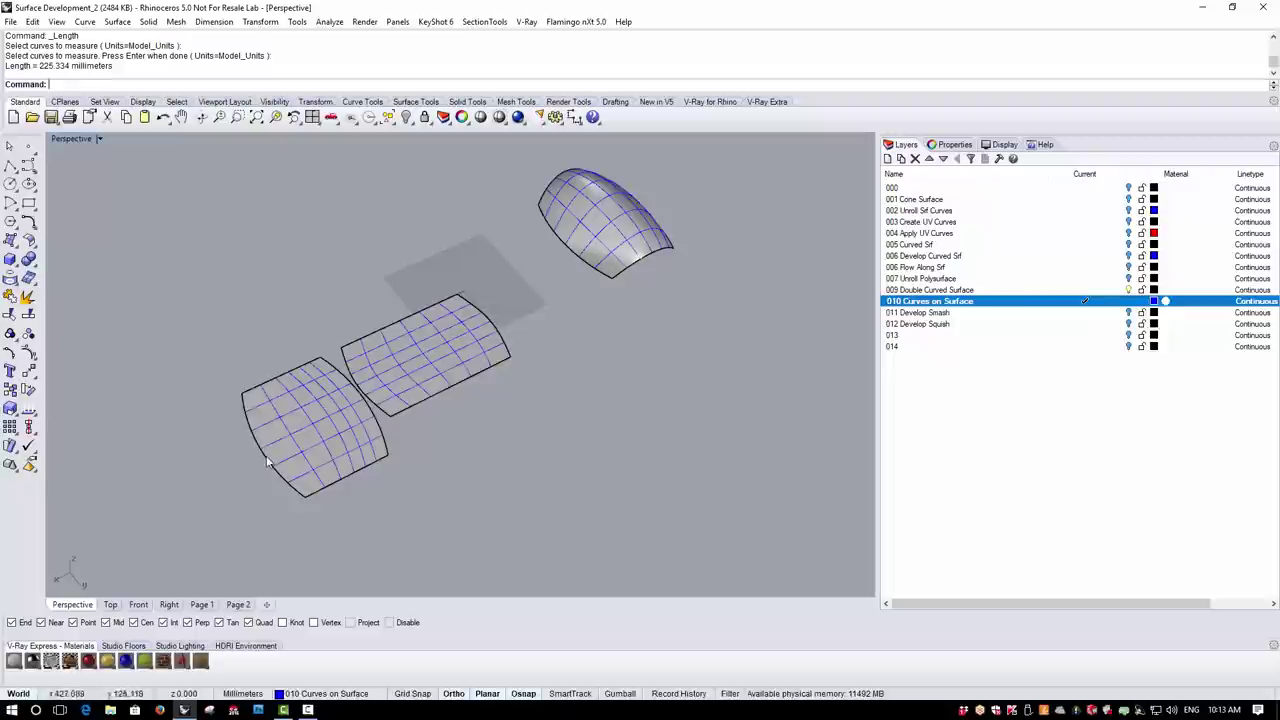
# Compare the length of the double curved surface's short front edge with the matching curved end of the smashed surface nearer the origin
pyautogui.scroll(2, 512, 298)
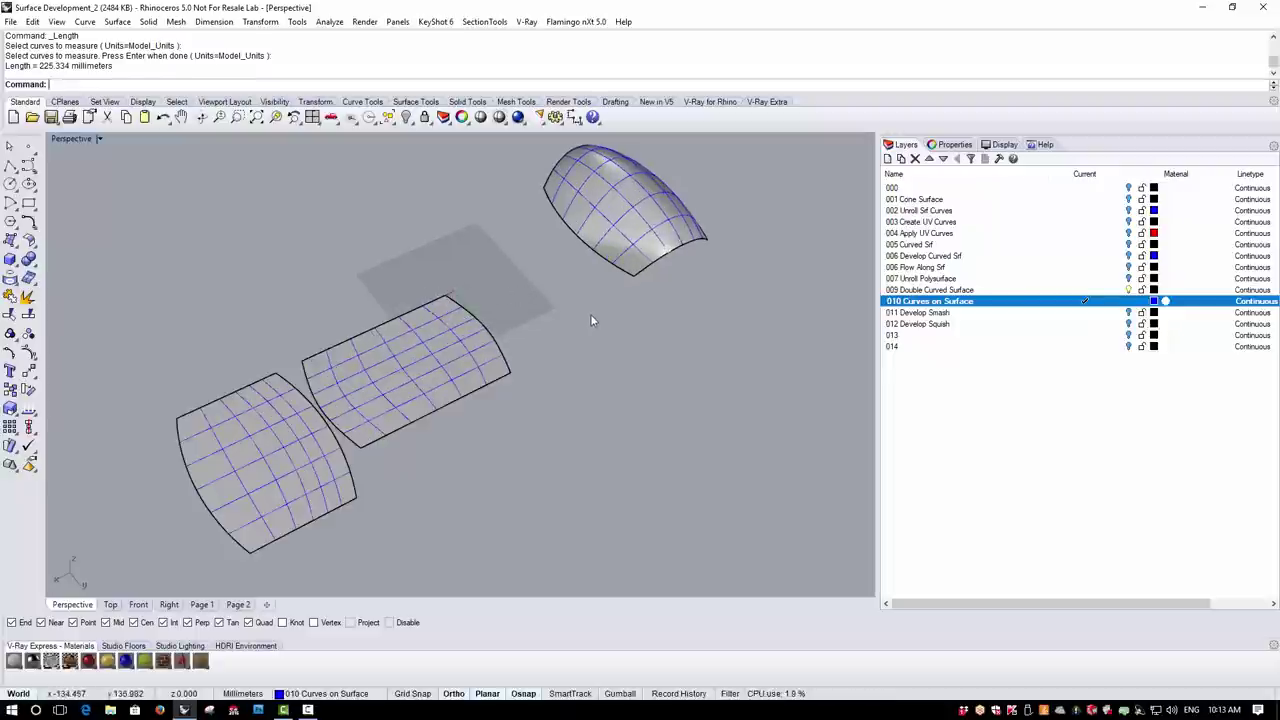
pyautogui.press('Return')
pyautogui.click(662, 262)
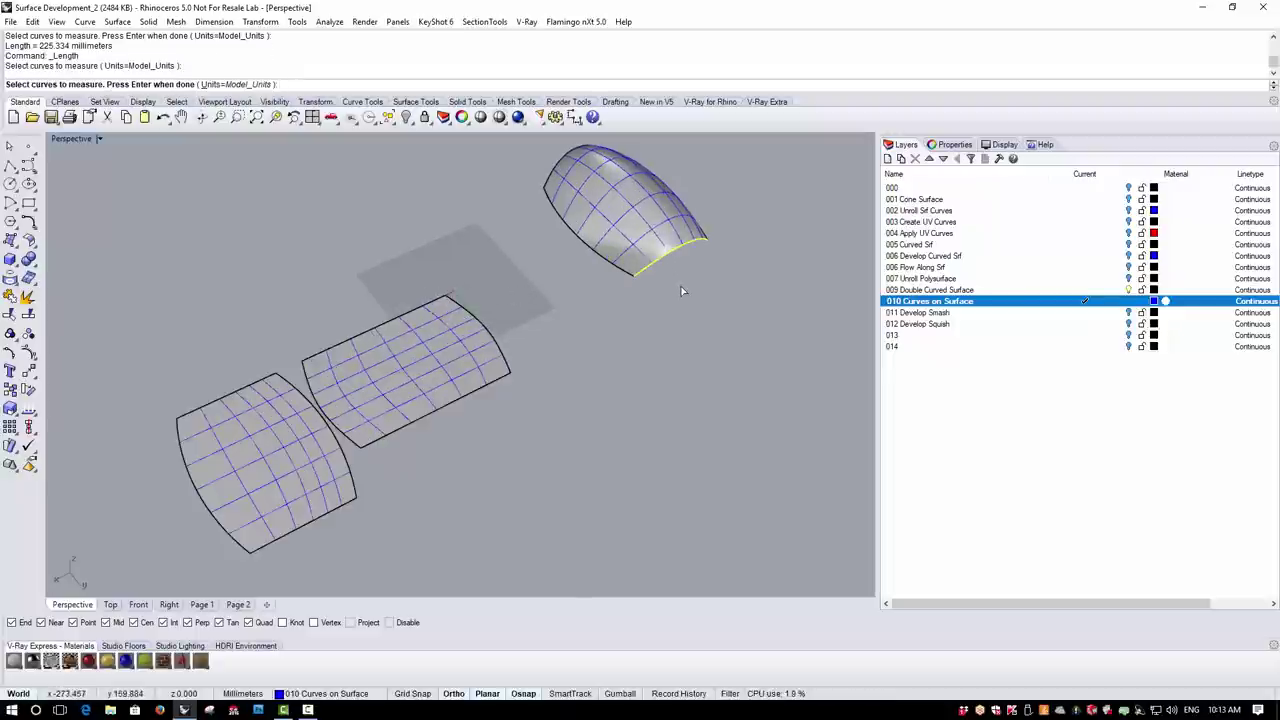
pyautogui.press('Return')
pyautogui.press('Return')
pyautogui.click(491, 338)
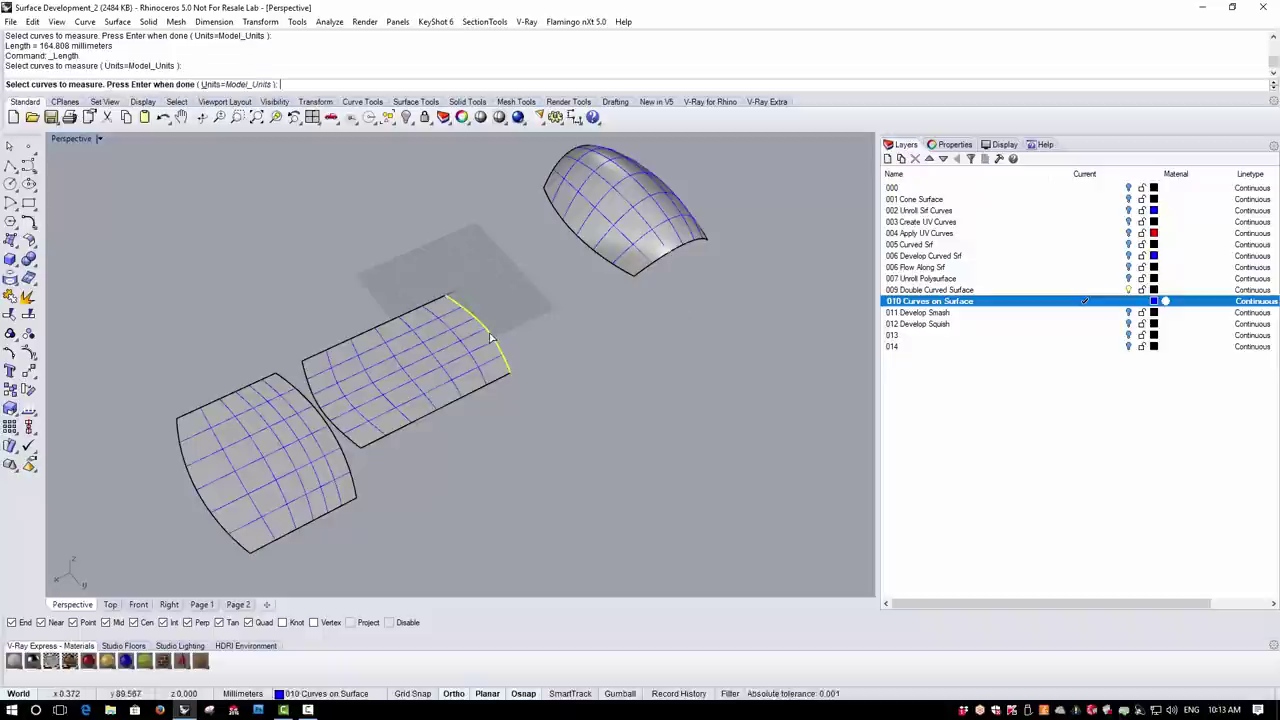
pyautogui.press('Return')
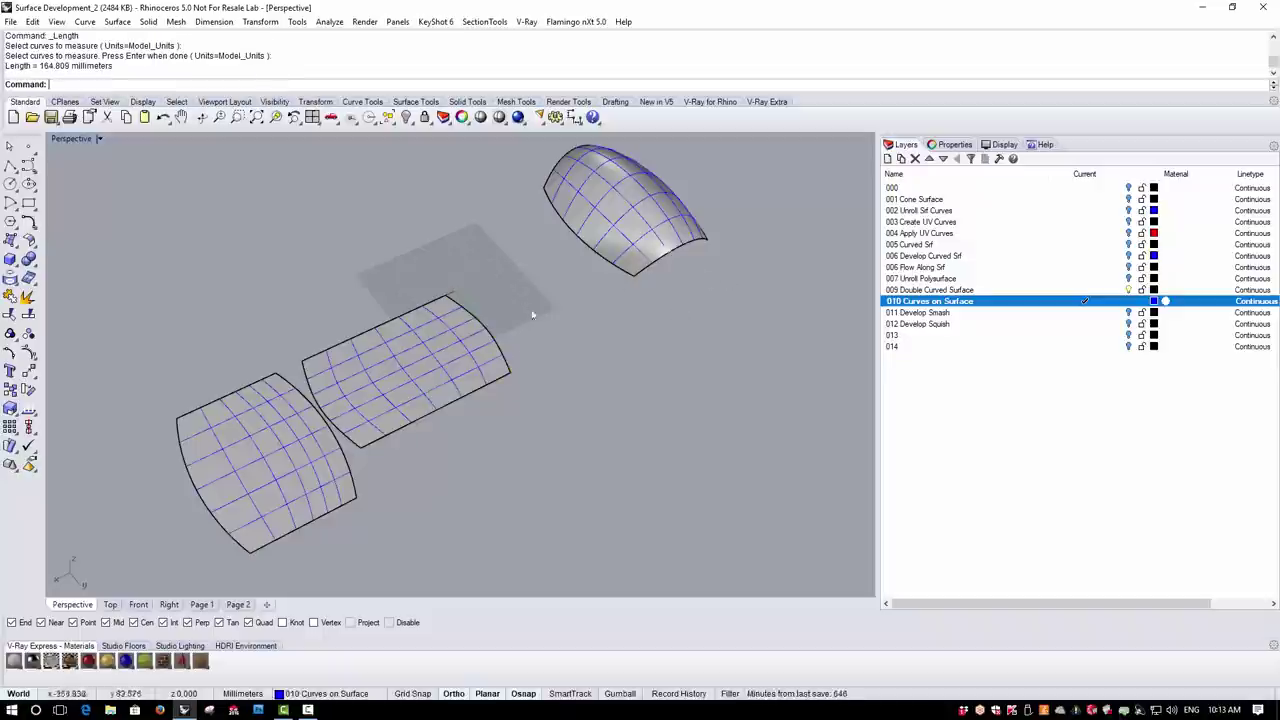
pyautogui.press('Return')
pyautogui.click(670, 262)
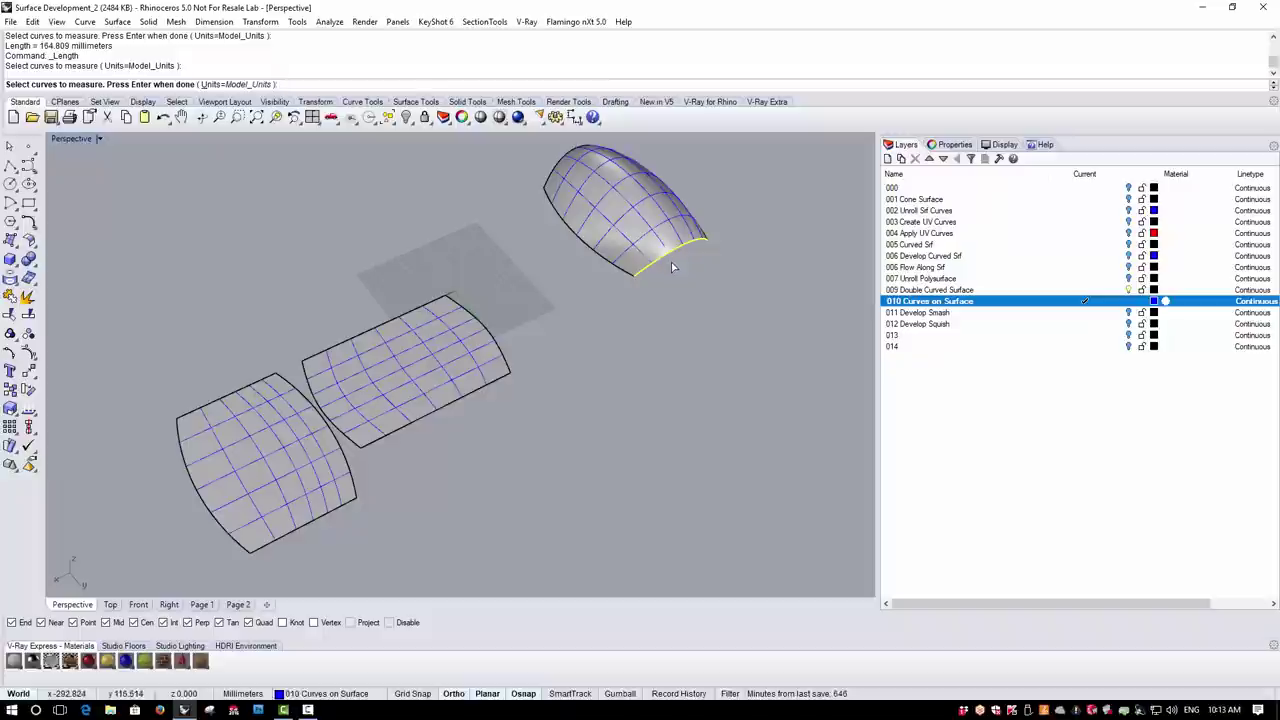
pyautogui.press('Return')
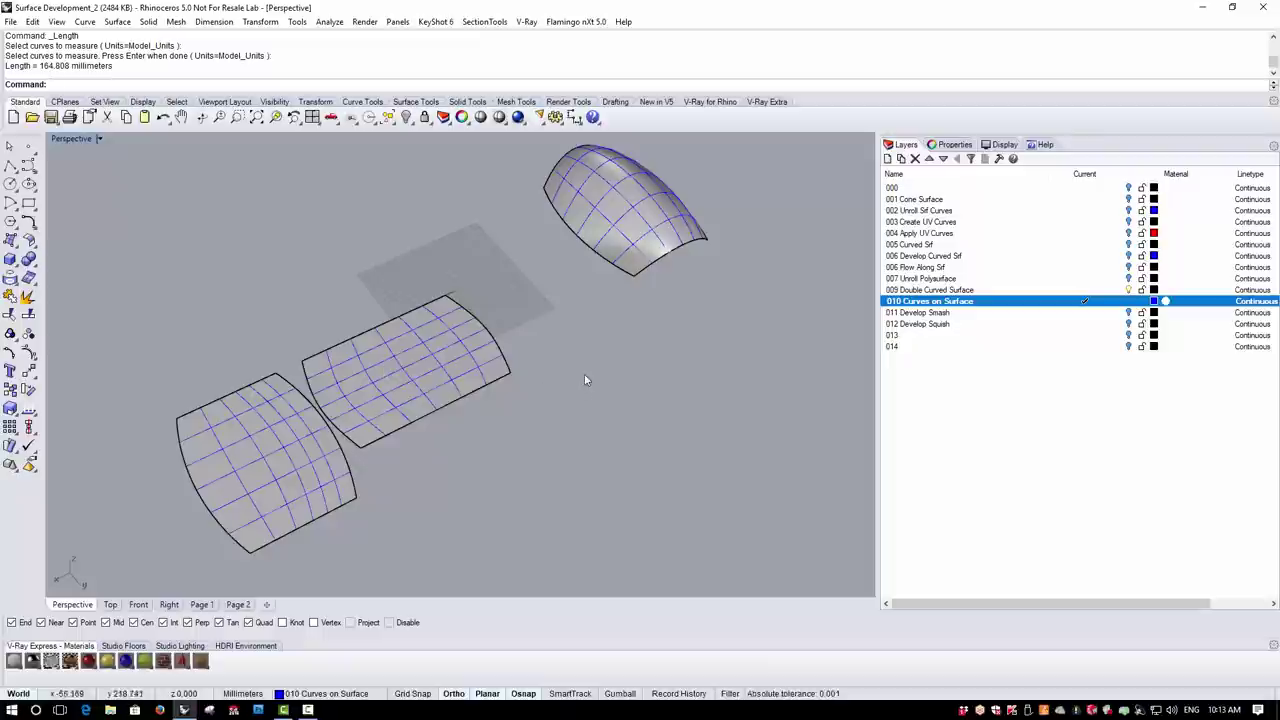
pyautogui.moveTo(514, 361); pyautogui.dragTo(507, 386, button='right')
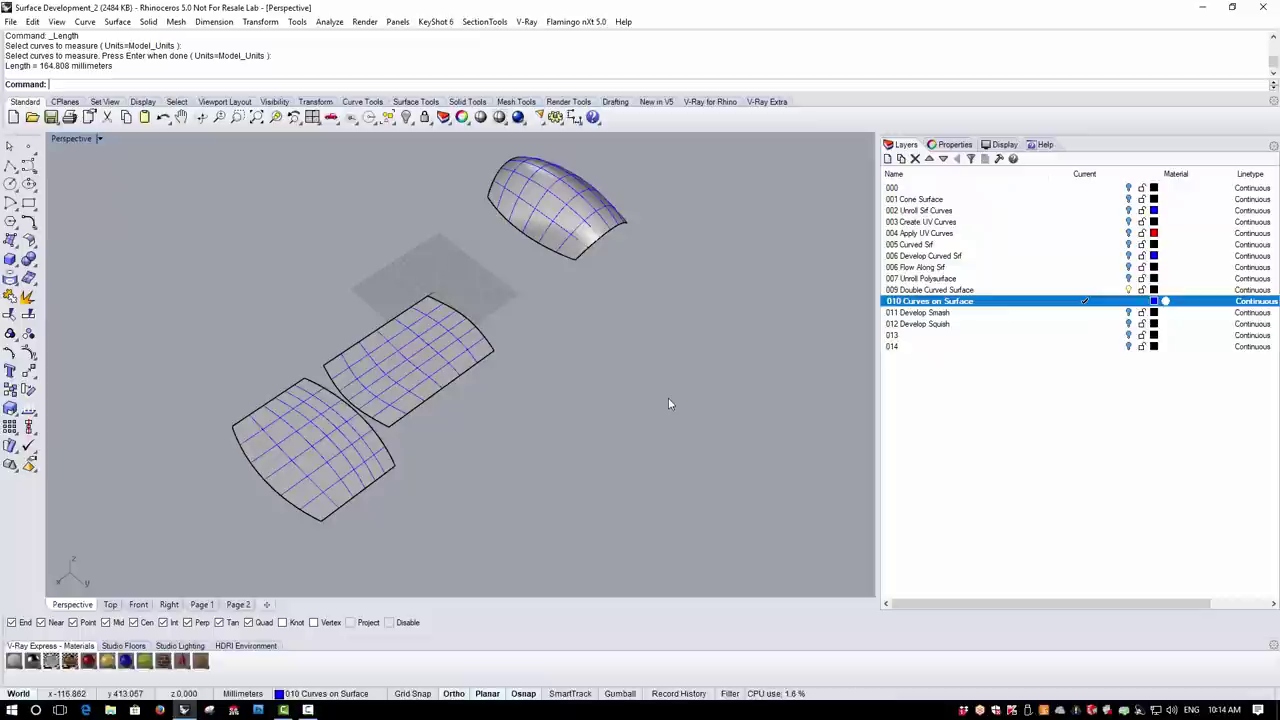
pyautogui.moveTo(558, 346); pyautogui.dragTo(505, 347, button='right')
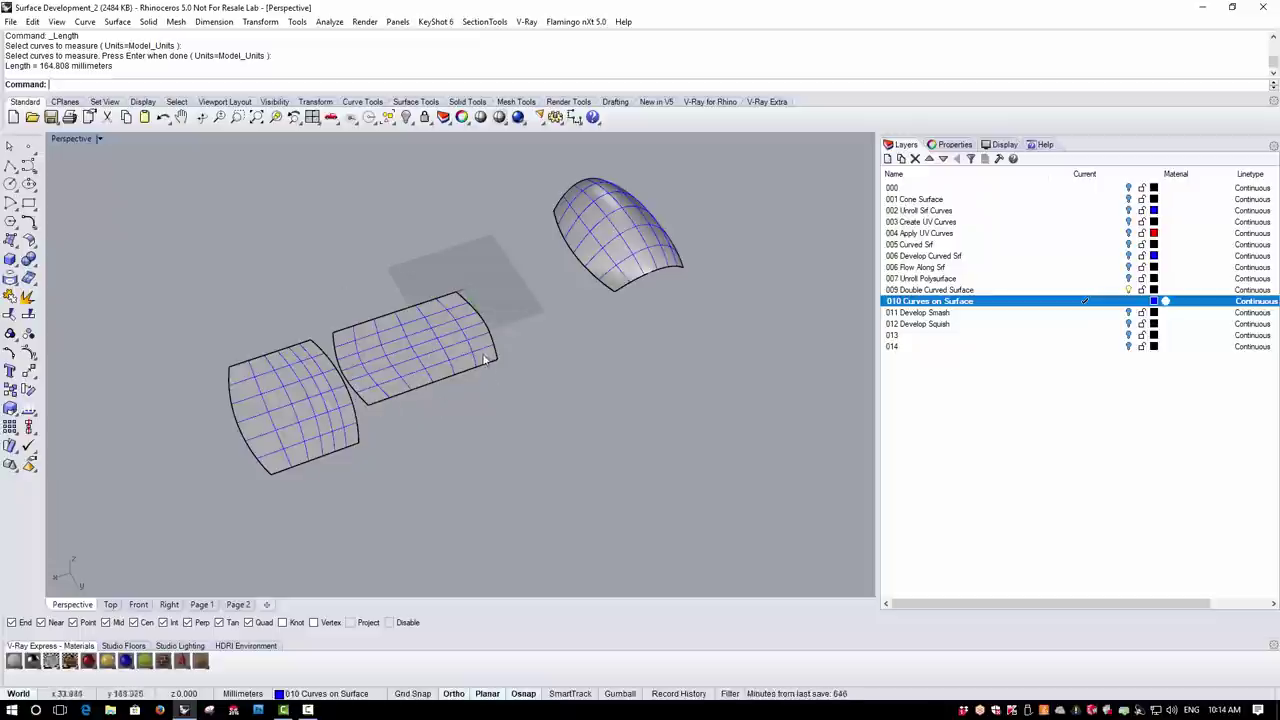
pyautogui.moveTo(506, 365); pyautogui.dragTo(479, 260, button='right')
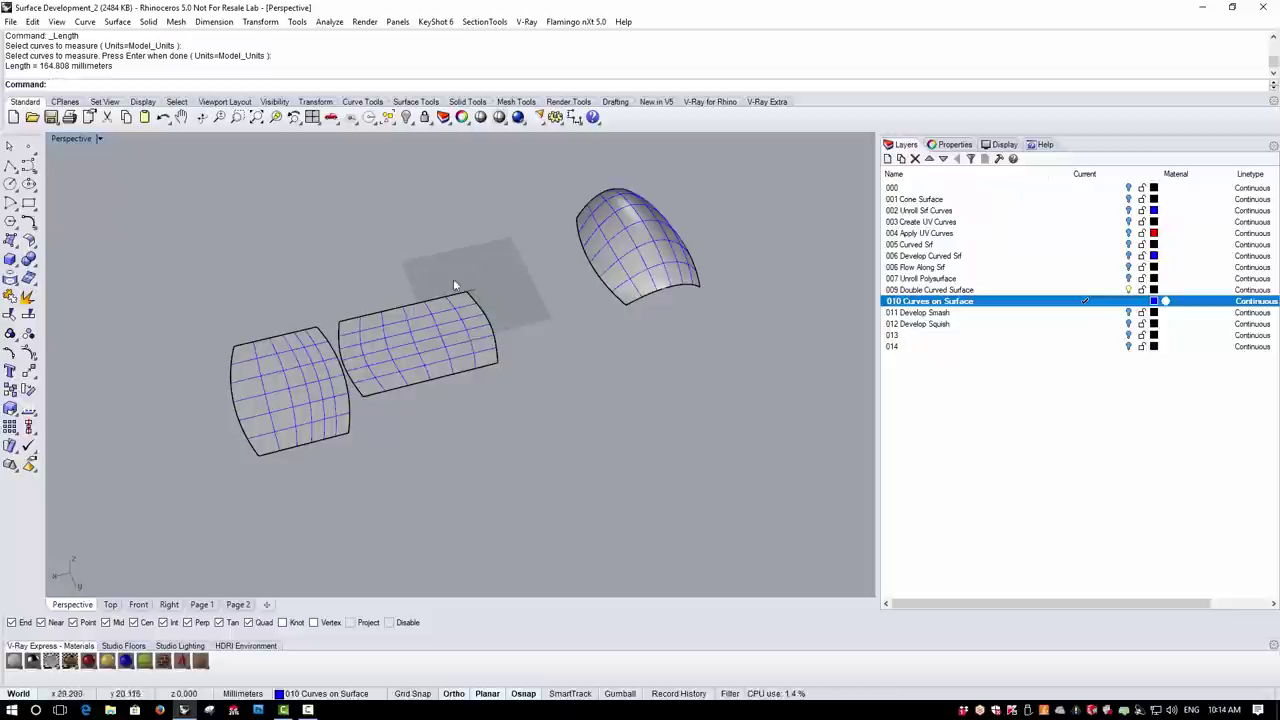
pyautogui.moveTo(636, 378); pyautogui.dragTo(500, 343, button='right')
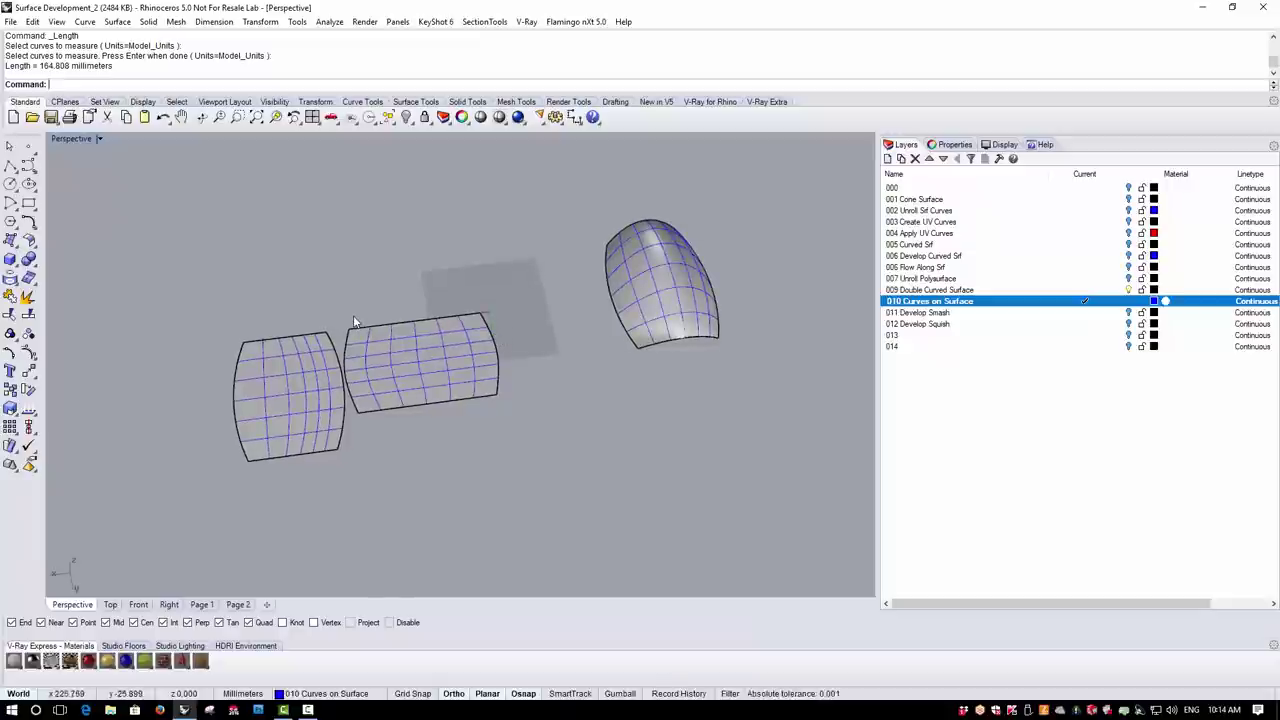
pyautogui.moveTo(313, 376); pyautogui.dragTo(404, 407, button='right')
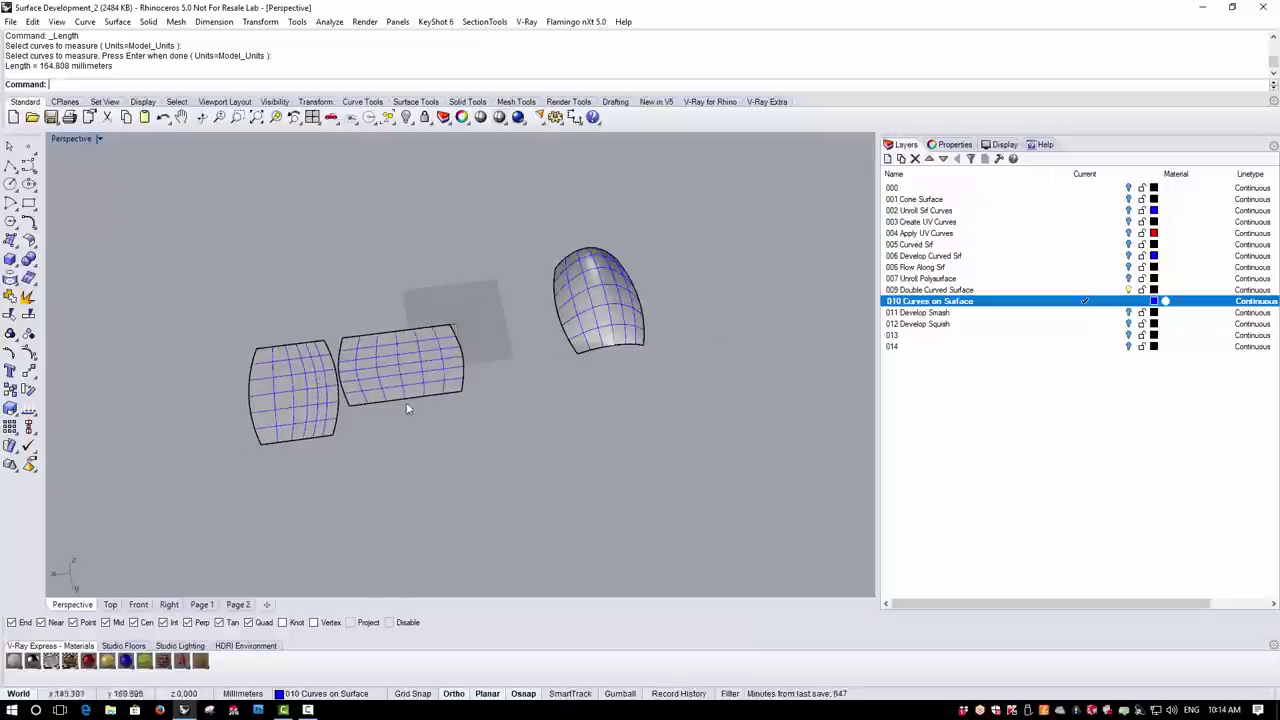
# In the Top view, move both smashed surfaces with their curves in negative Y, clear of the origin, and return to a full Perspective view
pyautogui.doubleClick(89, 140)
pyautogui.hotkey('ctrl', 'shift', 'e')
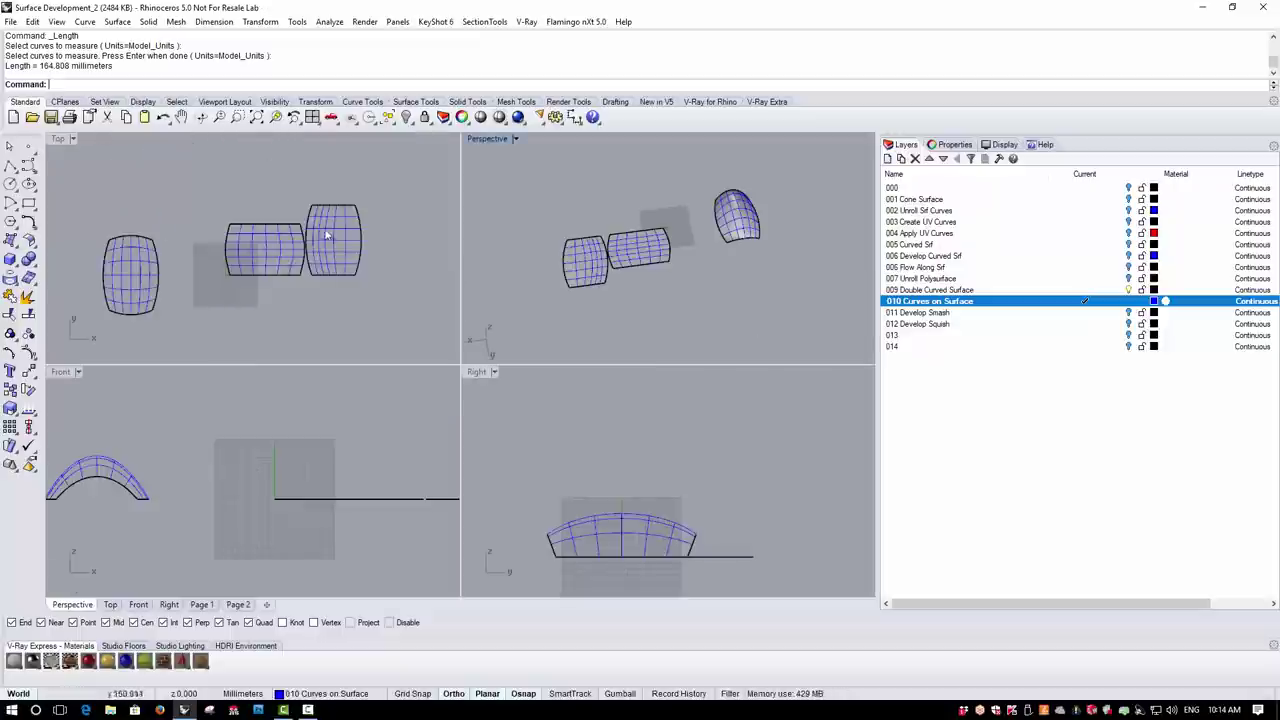
pyautogui.moveTo(193, 180); pyautogui.dragTo(380, 312)
pyautogui.scroll(-2, 299, 239)
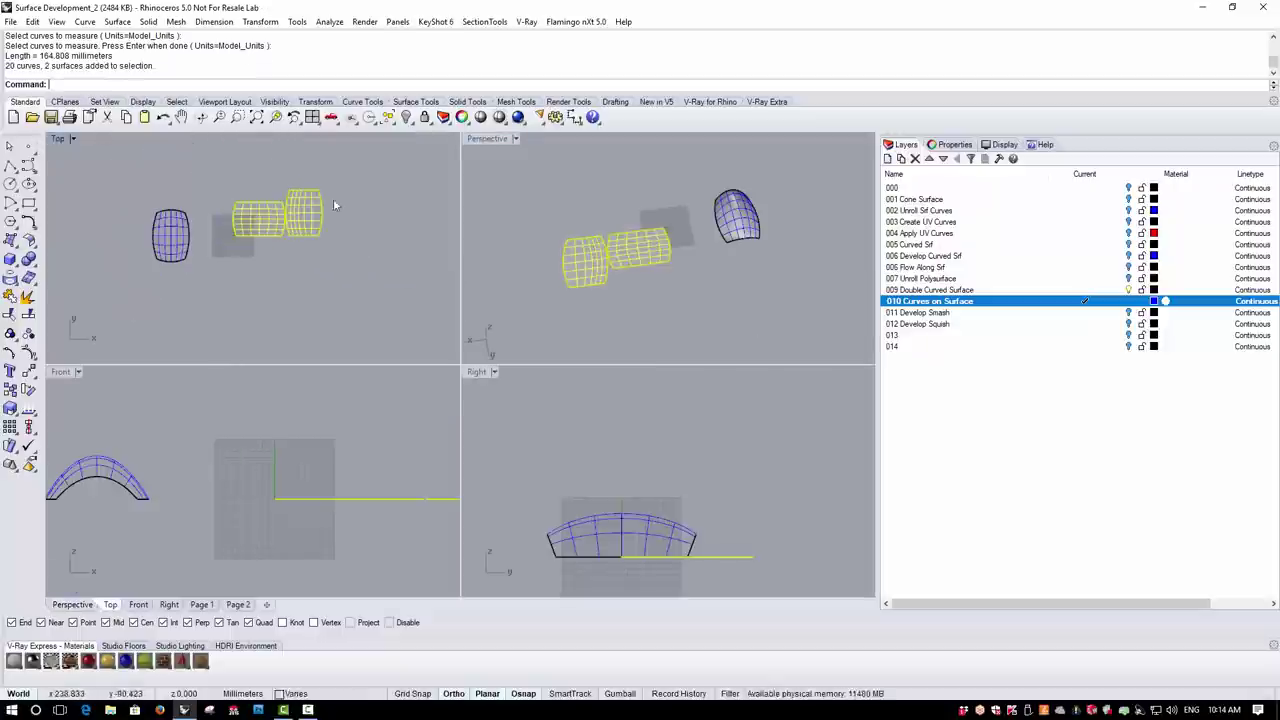
pyautogui.click(260, 22)
pyautogui.click(266, 38)
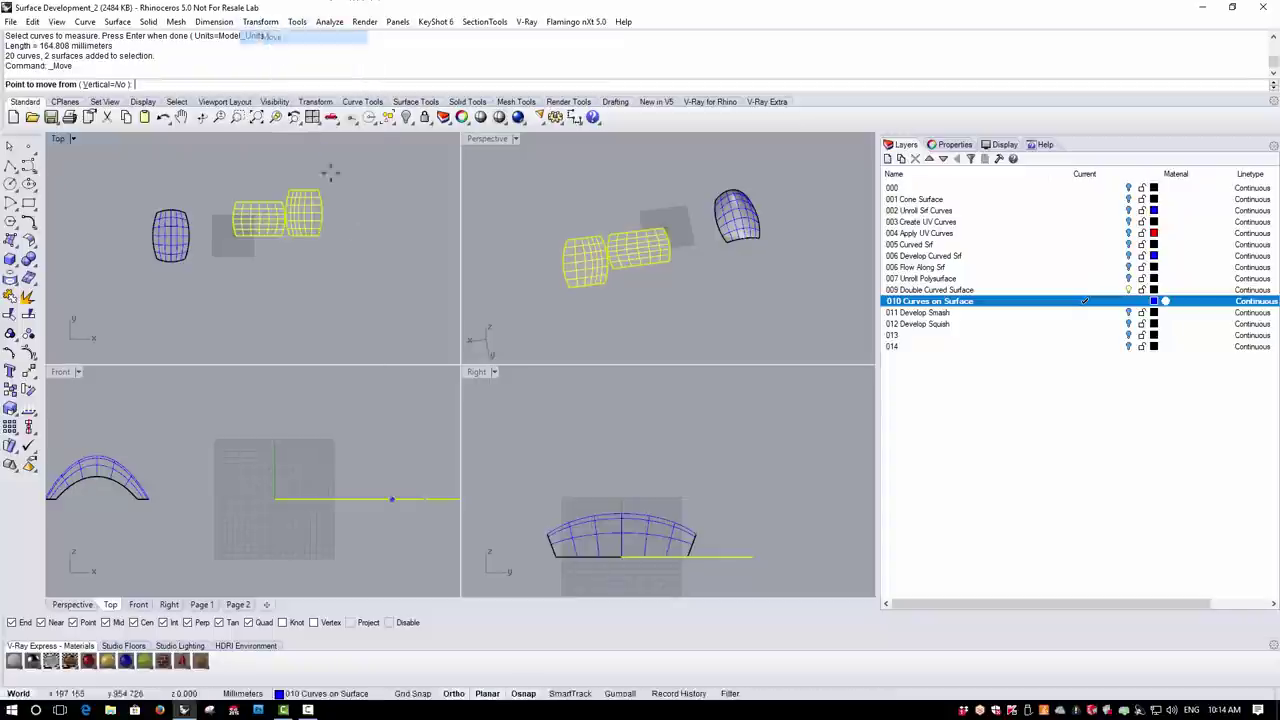
pyautogui.click(368, 204)
pyautogui.click(378, 295)
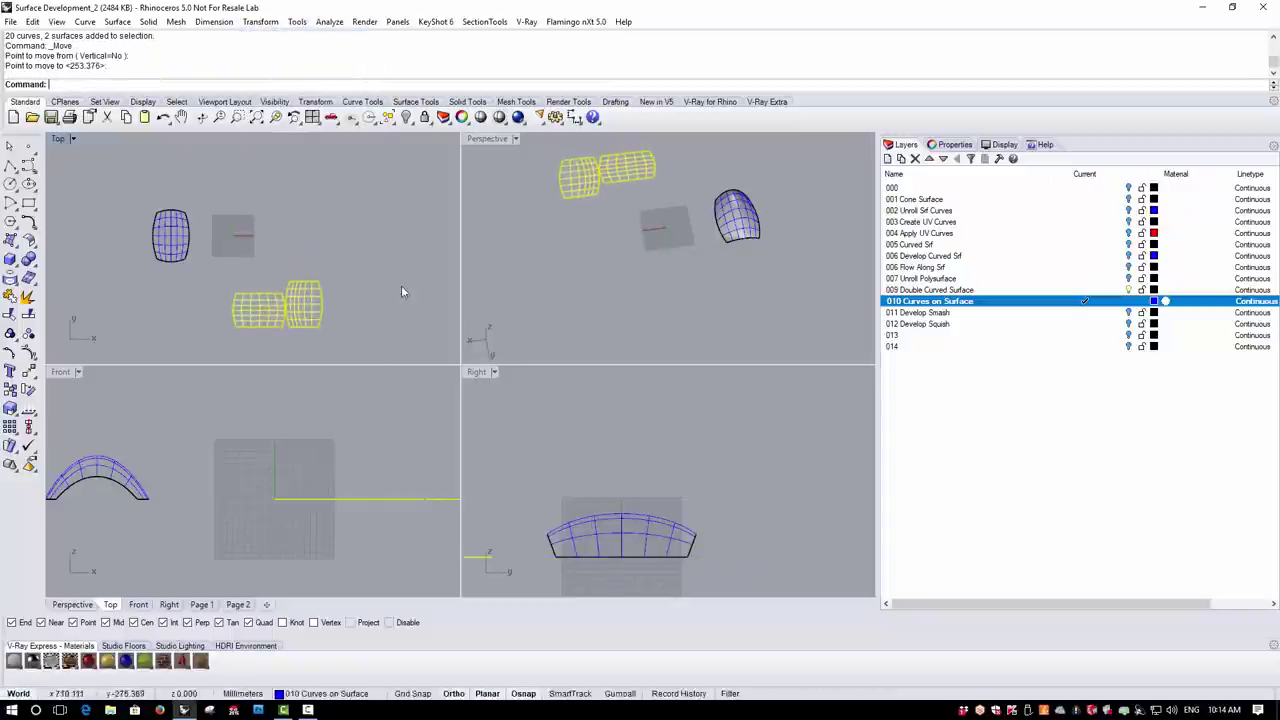
pyautogui.doubleClick(487, 139)
pyautogui.moveTo(477, 139); pyautogui.dragTo(630, 313, button='right')
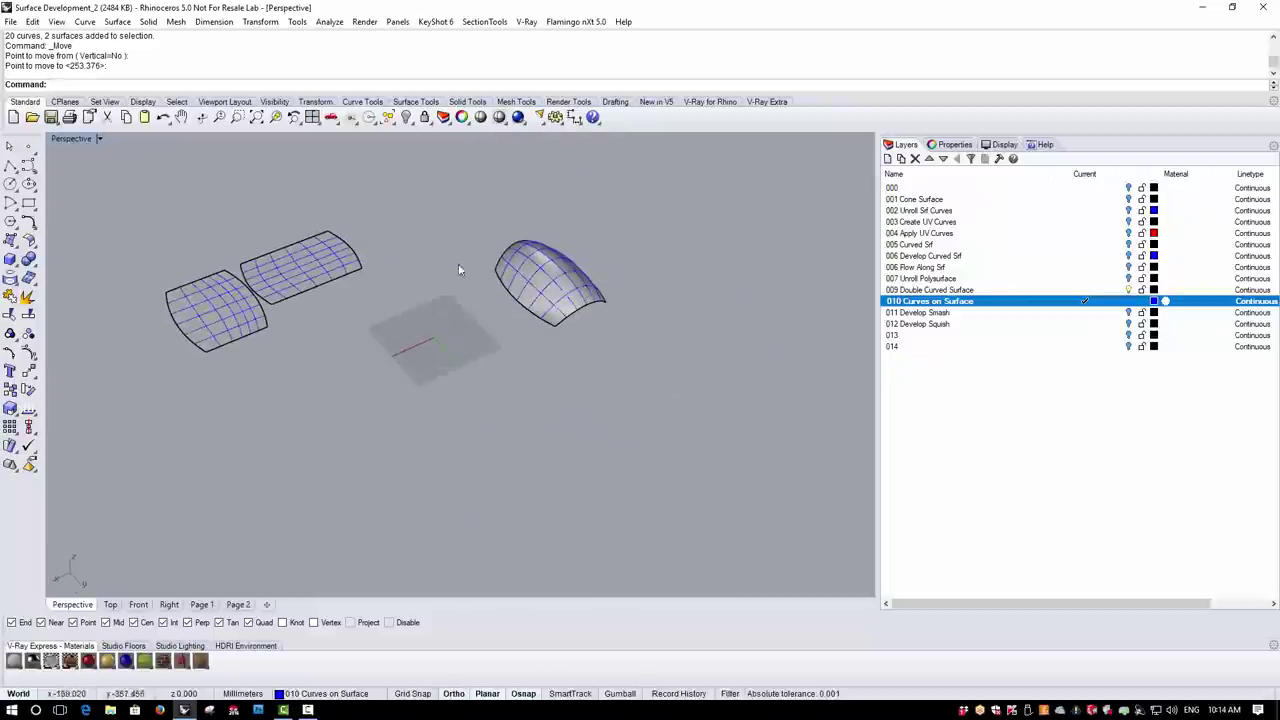
pyautogui.scroll(3, 431, 247)
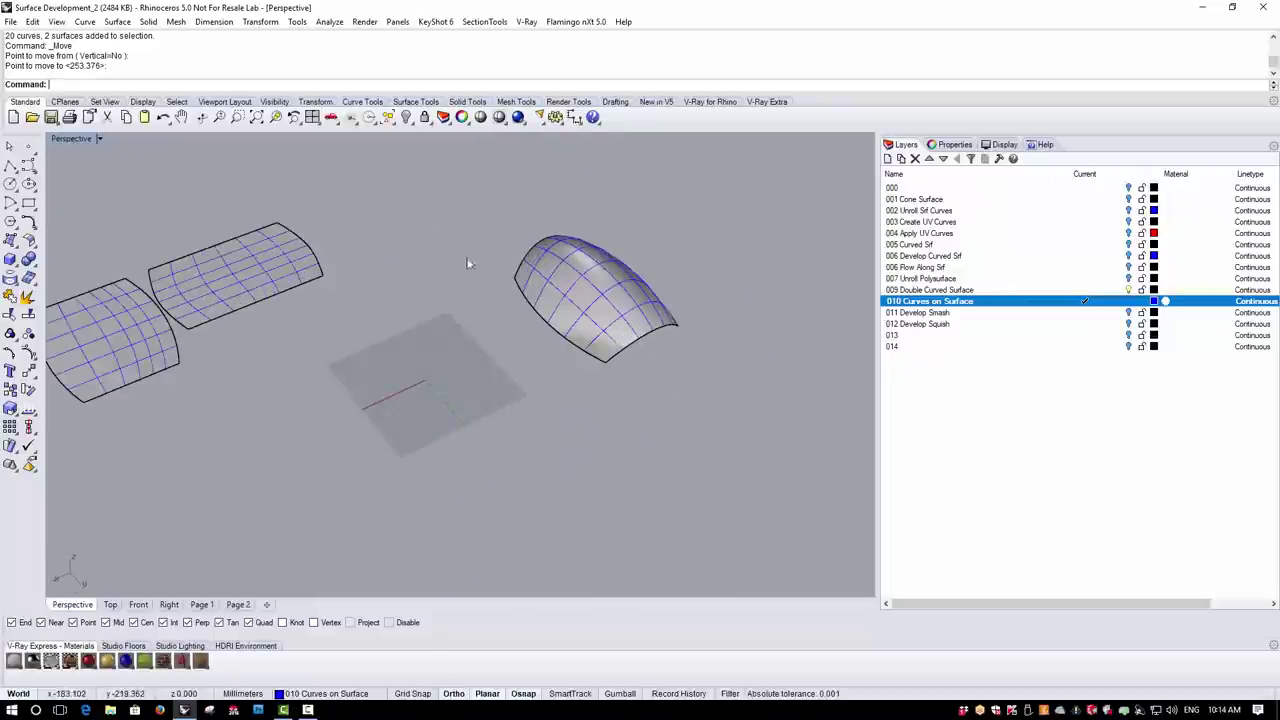
# Flatten the double curved surface together with its grid curves using UnrollSrfUV, with the linear direction set to U
pyautogui.rightClick(157, 83)
pyautogui.press('Escape')
pyautogui.write('UnrollSrf')
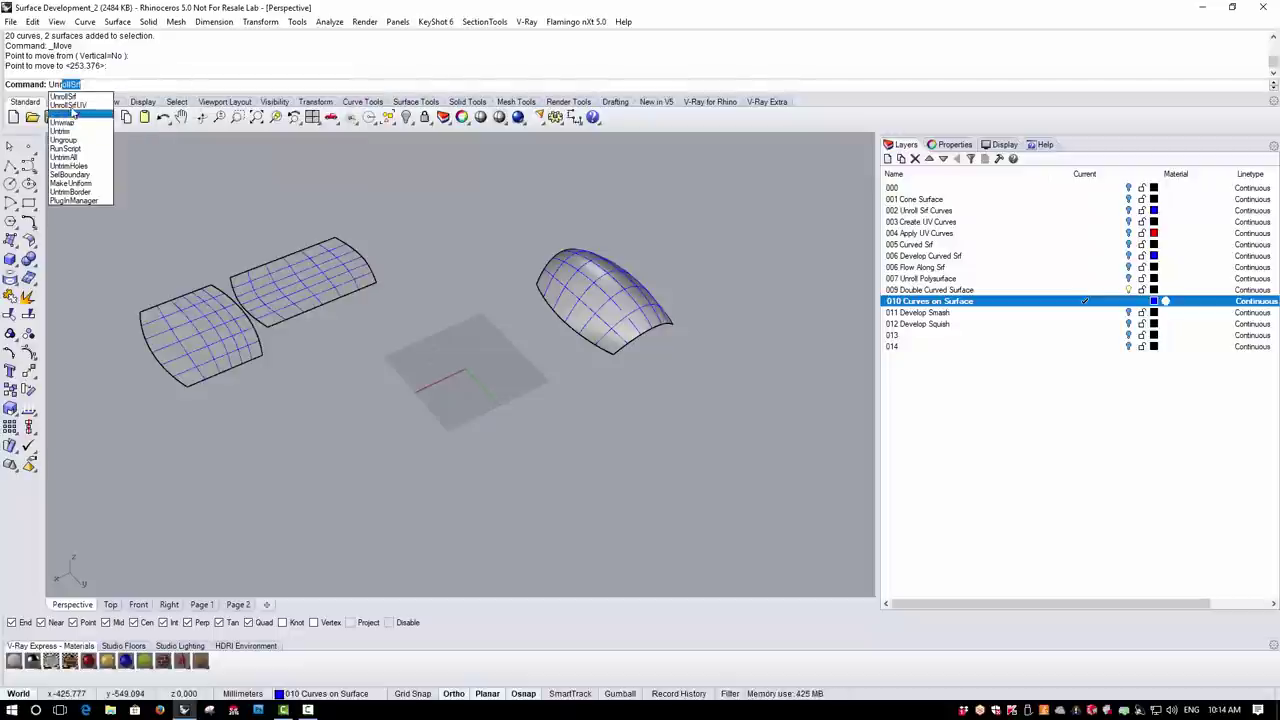
pyautogui.click(70, 115)
pyautogui.scroll(5, 679, 264)
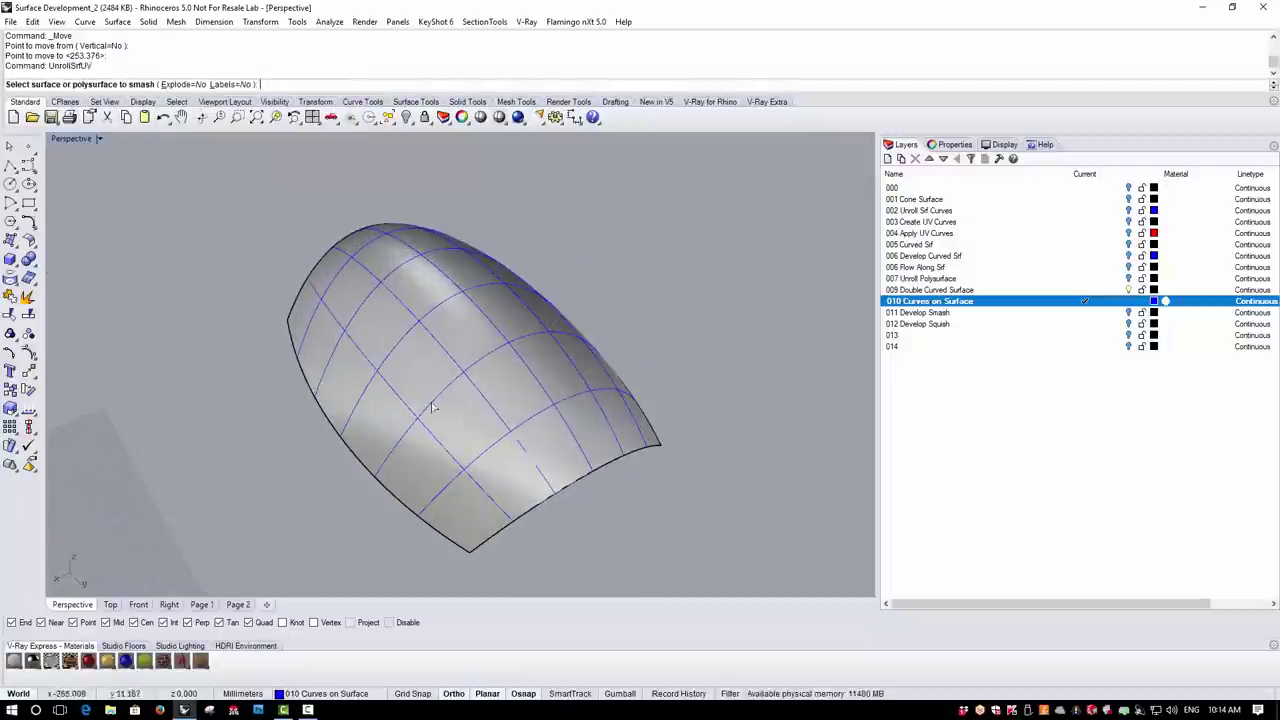
pyautogui.click(506, 382)
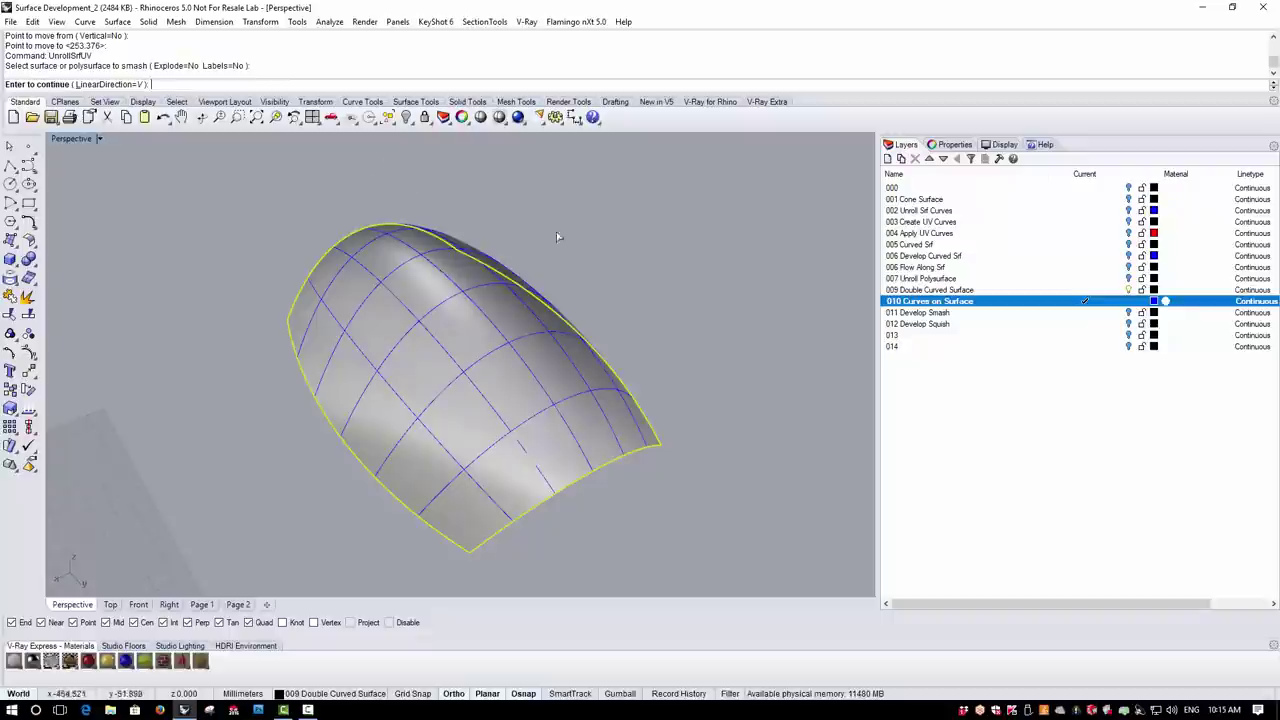
pyautogui.scroll(-3, 599, 224)
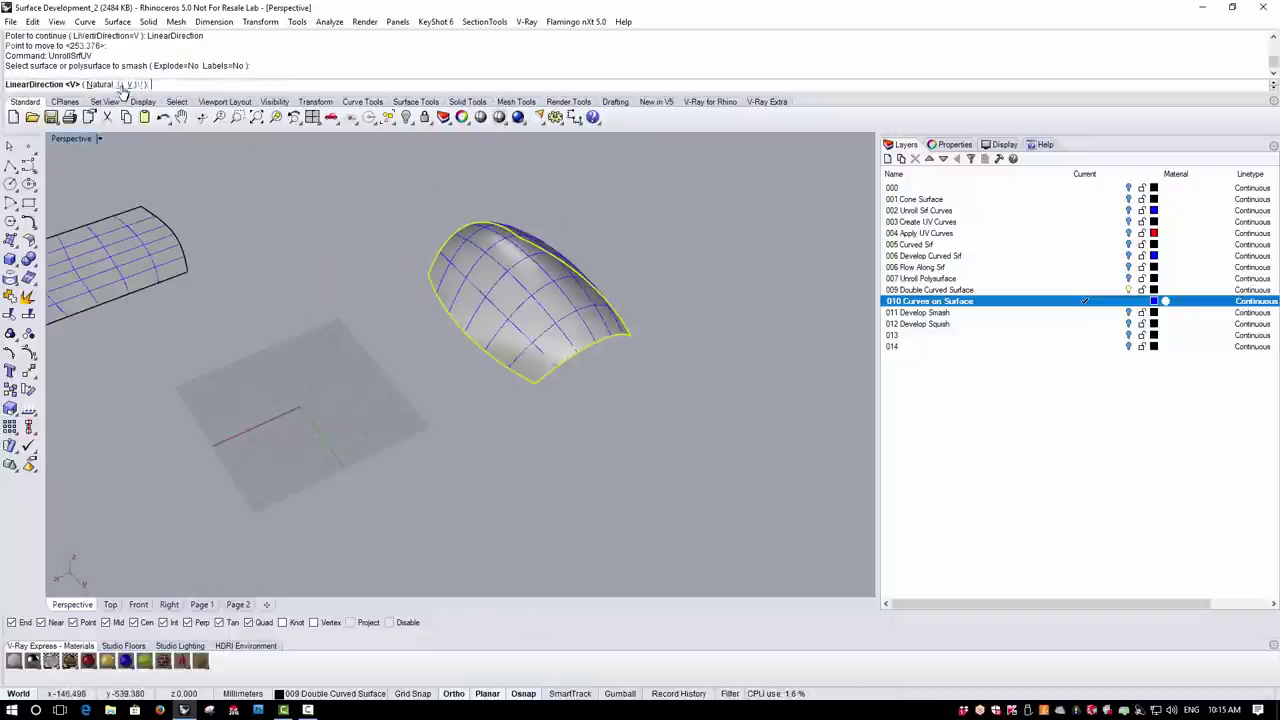
pyautogui.click(126, 85)
pyautogui.click(119, 85)
pyautogui.moveTo(386, 187); pyautogui.dragTo(734, 403)
pyautogui.scroll(-3, 566, 434)
pyautogui.press('Return')
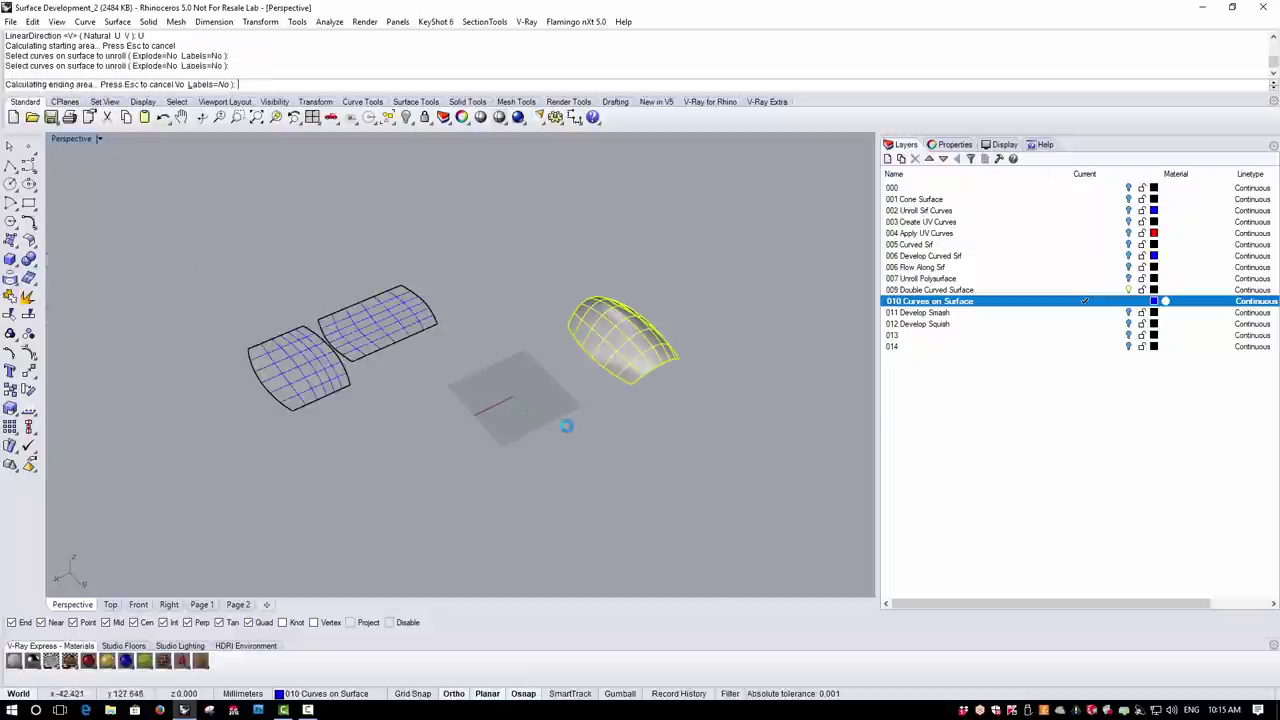
# Set the Perspective view to Wireframe display and compare the UnrollSrfUV result with the smashed versions and the original surface
pyautogui.scroll(3, 608, 466)
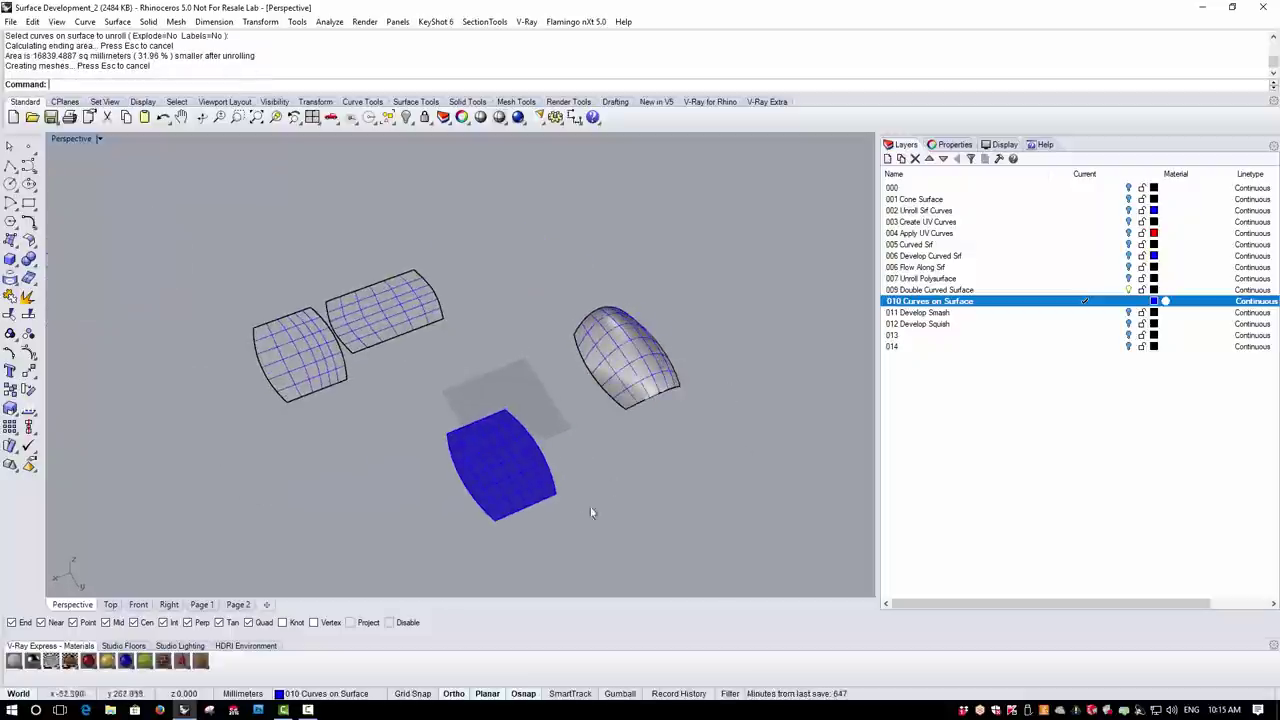
pyautogui.scroll(2, 460, 540)
pyautogui.click(507, 495)
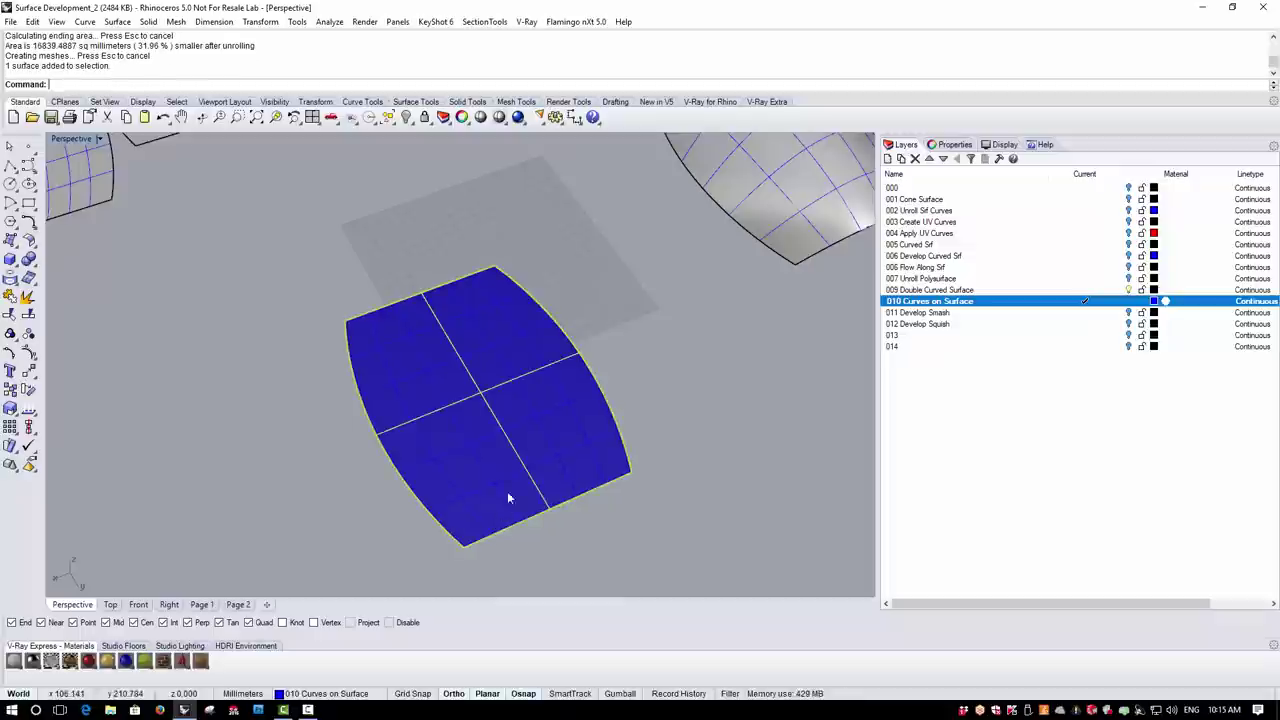
pyautogui.click(99, 139)
pyautogui.click(87, 173)
pyautogui.scroll(-5, 576, 400)
pyautogui.moveTo(604, 450); pyautogui.dragTo(571, 371, button='right')
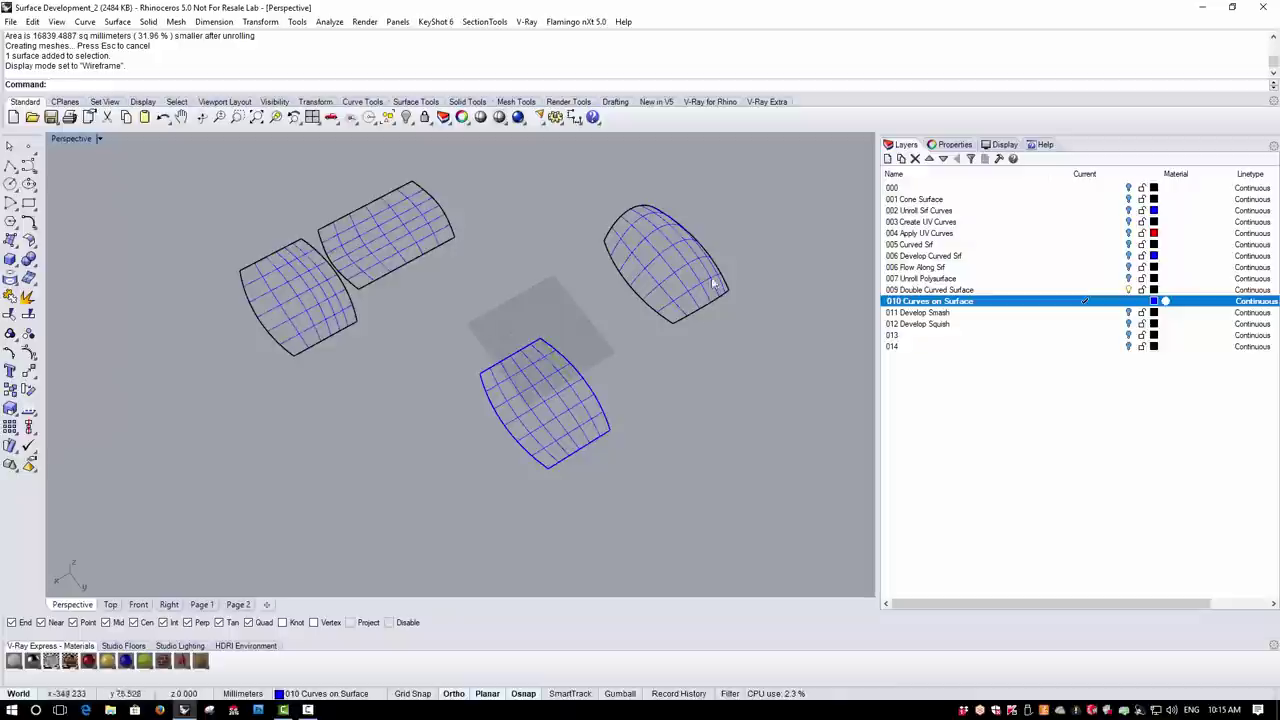
pyautogui.moveTo(734, 231); pyautogui.dragTo(581, 345, button='right')
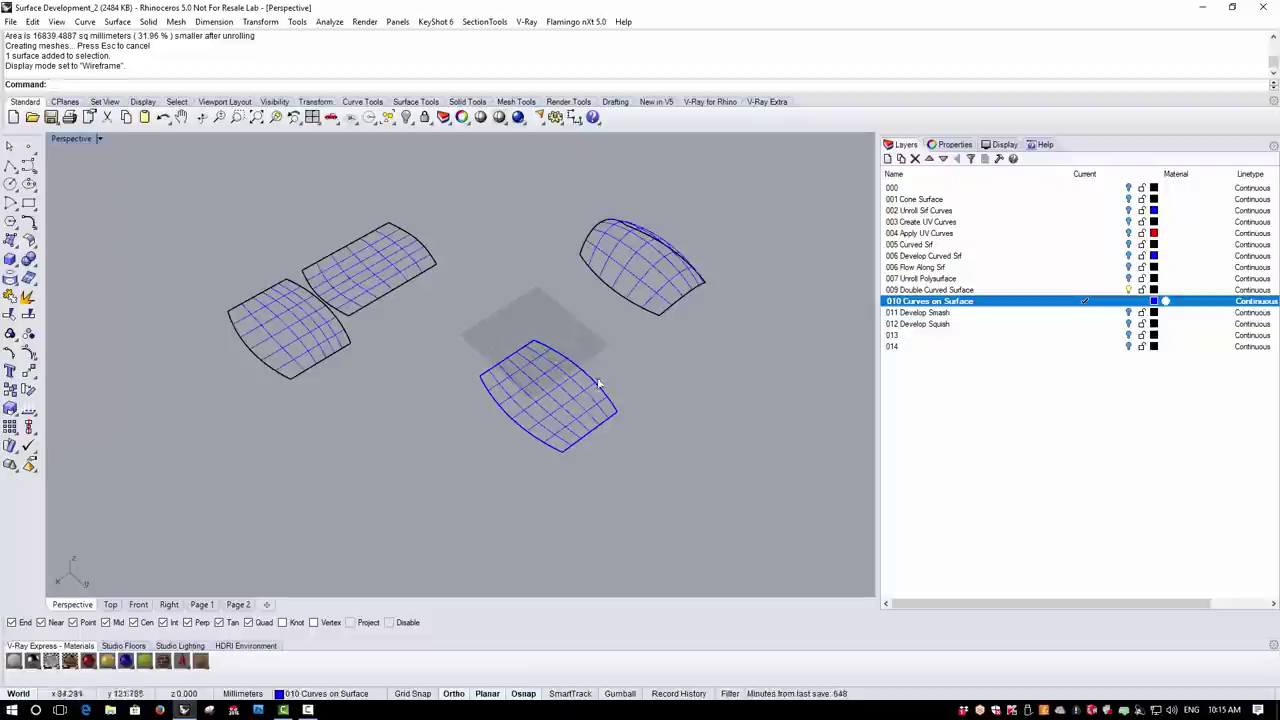
pyautogui.moveTo(757, 194); pyautogui.dragTo(841, 351, button='right')
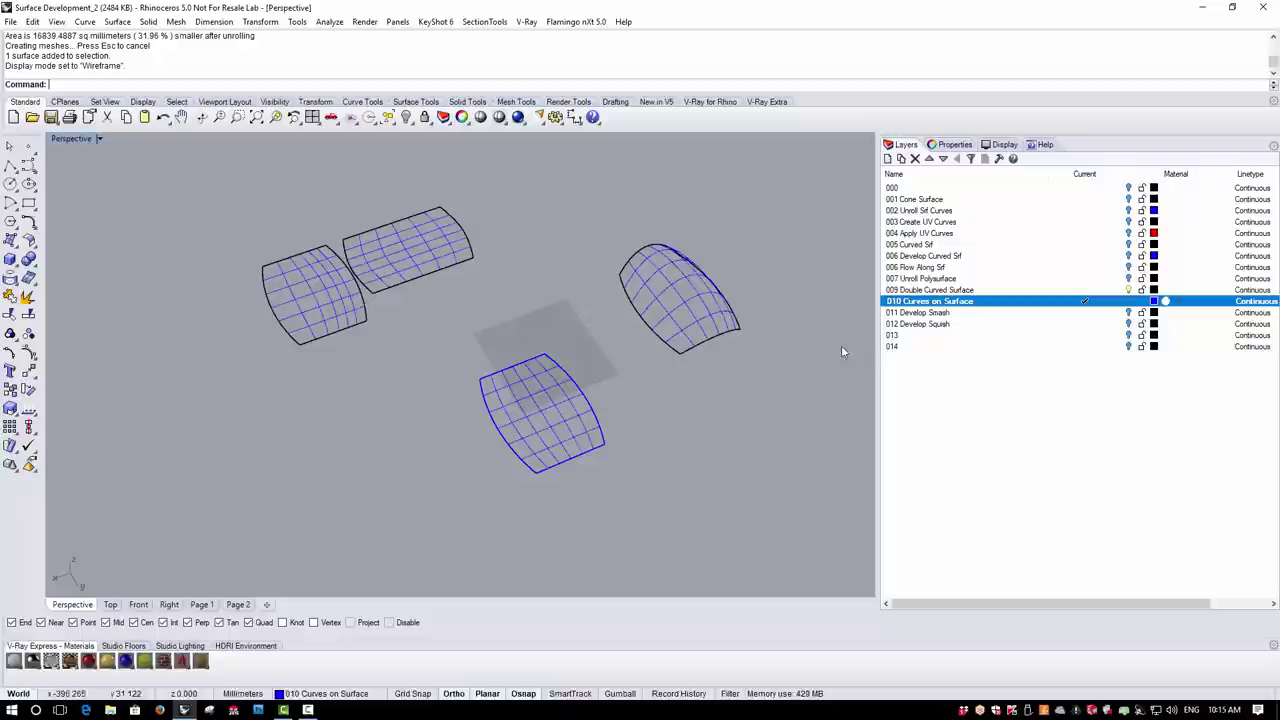
# Try UnrollSrfUV on the double curved surface with its grid curves, linear direction set to V, and undo the overlapping result
pyautogui.rightClick(382, 88)
pyautogui.click(442, 206)
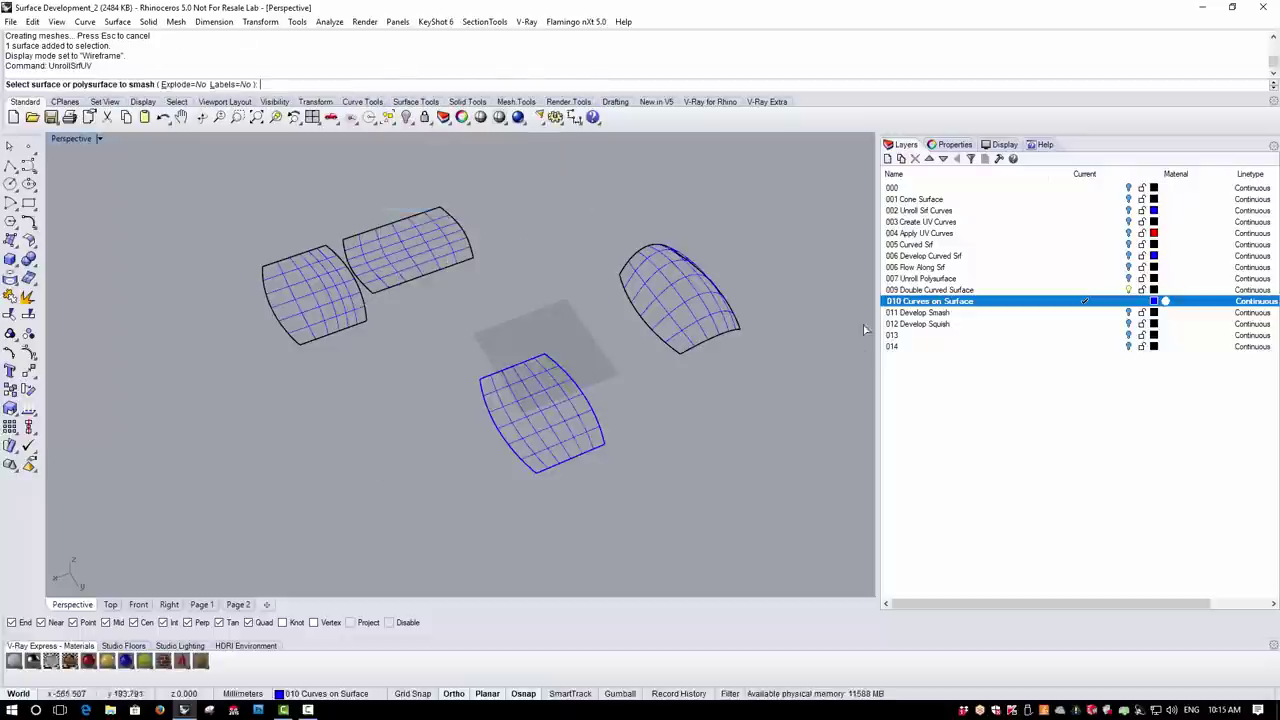
pyautogui.click(704, 345)
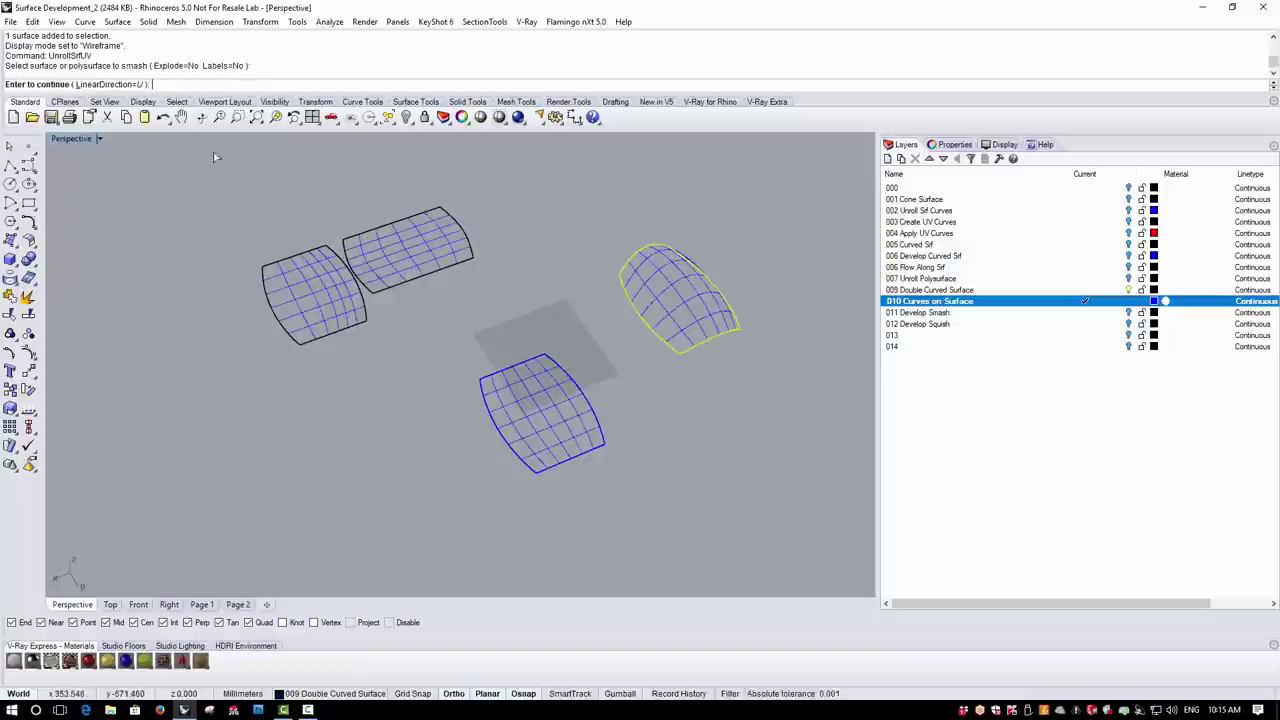
pyautogui.click(132, 85)
pyautogui.click(129, 85)
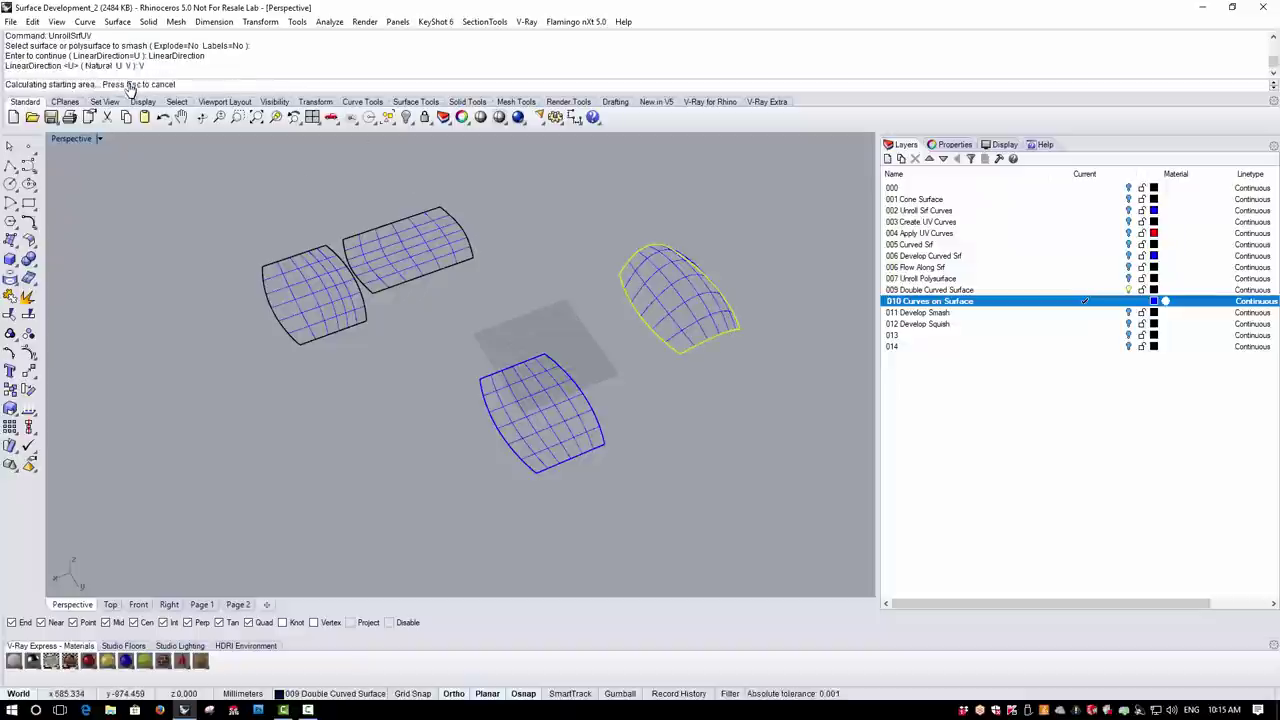
pyautogui.moveTo(590, 208); pyautogui.dragTo(786, 400)
pyautogui.press('Return')
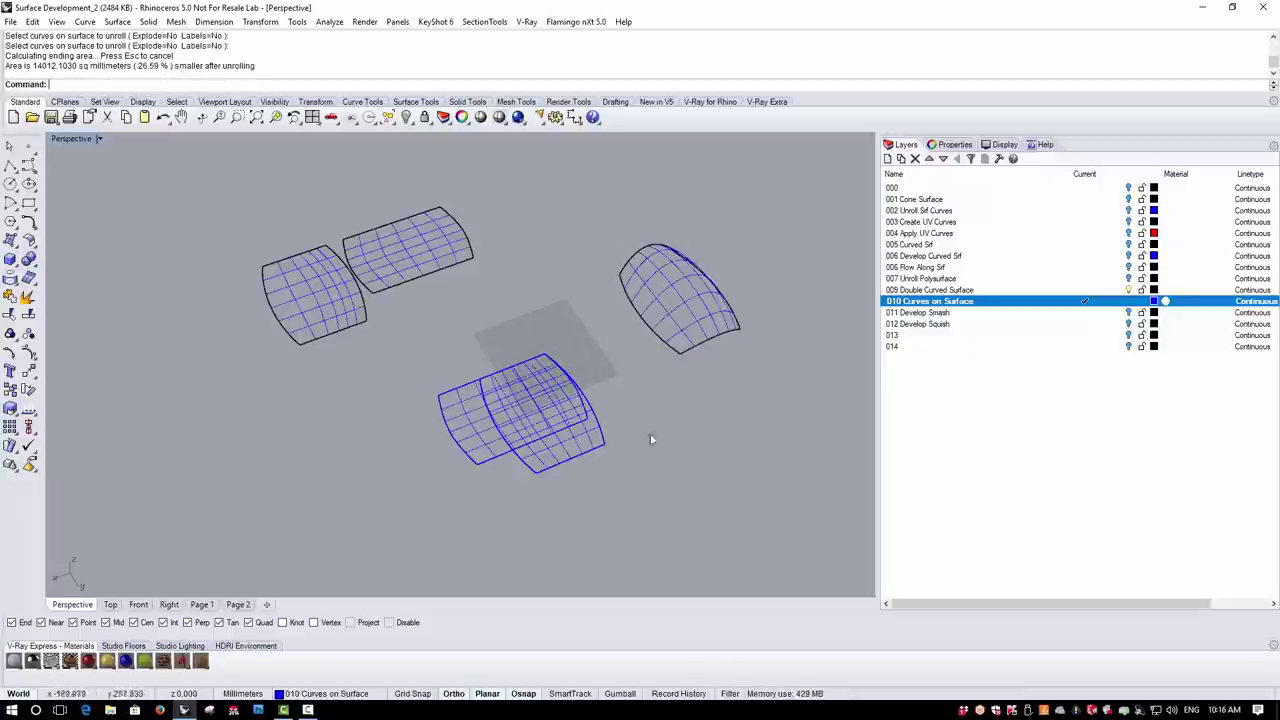
pyautogui.hotkey('ctrl', 'z')
# Move the U-direction unrolled surface with its grid curves about 439 mm in positive X, clear of the origin
pyautogui.moveTo(459, 342); pyautogui.dragTo(632, 522)
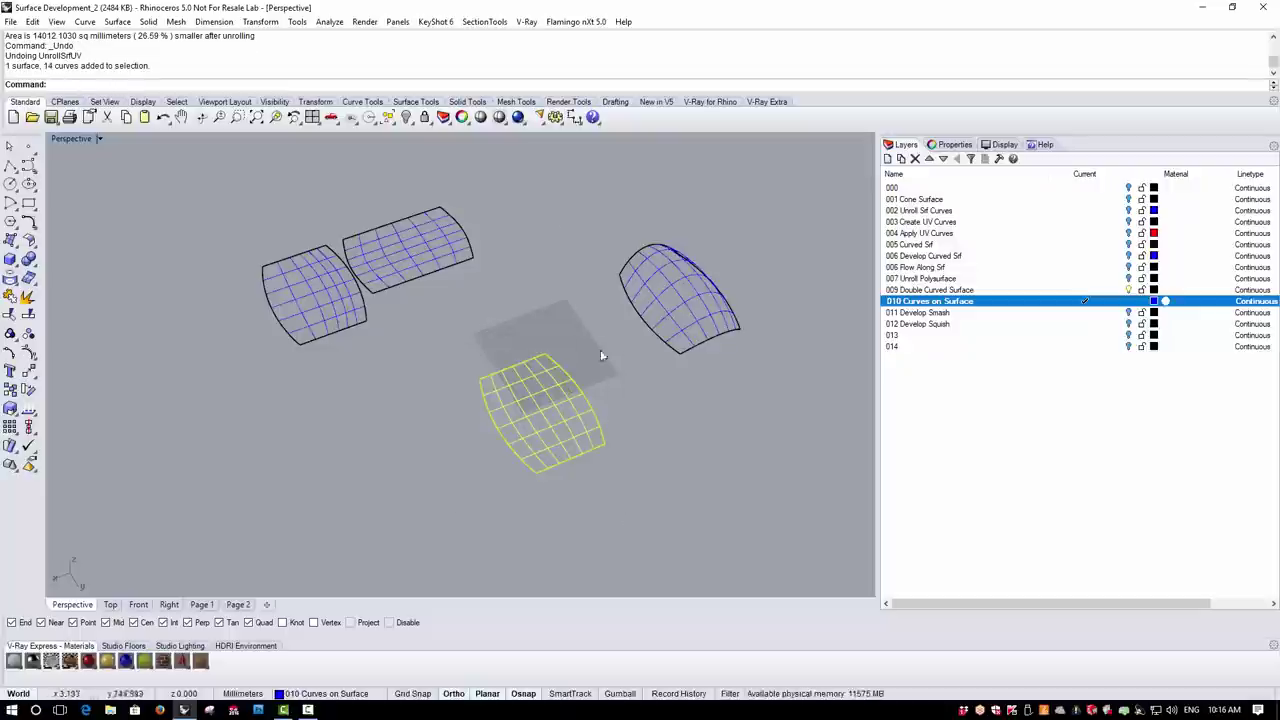
pyautogui.click(260, 21)
pyautogui.click(270, 43)
pyautogui.click(691, 474)
pyautogui.click(527, 528)
pyautogui.press('Escape')
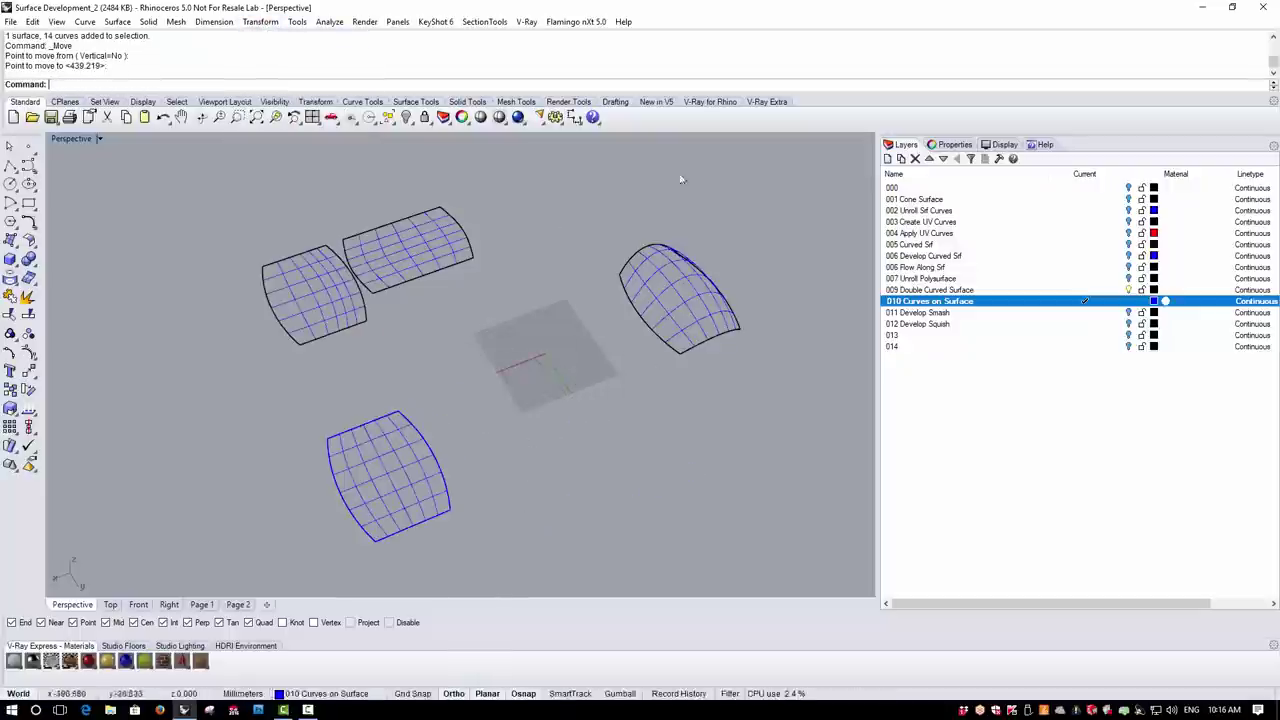
# Flatten the double curved surface together with its grid curves using UnrollSrfUV in the V linear direction
pyautogui.rightClick(422, 87)
pyautogui.click(482, 224)
pyautogui.moveTo(578, 200); pyautogui.dragTo(824, 428)
pyautogui.press('Return')
pyautogui.press('Return')
pyautogui.moveTo(601, 202); pyautogui.dragTo(806, 405)
pyautogui.press('Return')
# Examine individual straight grid curves running along the V-direction unrolled surface
pyautogui.scroll(5, 537, 476)
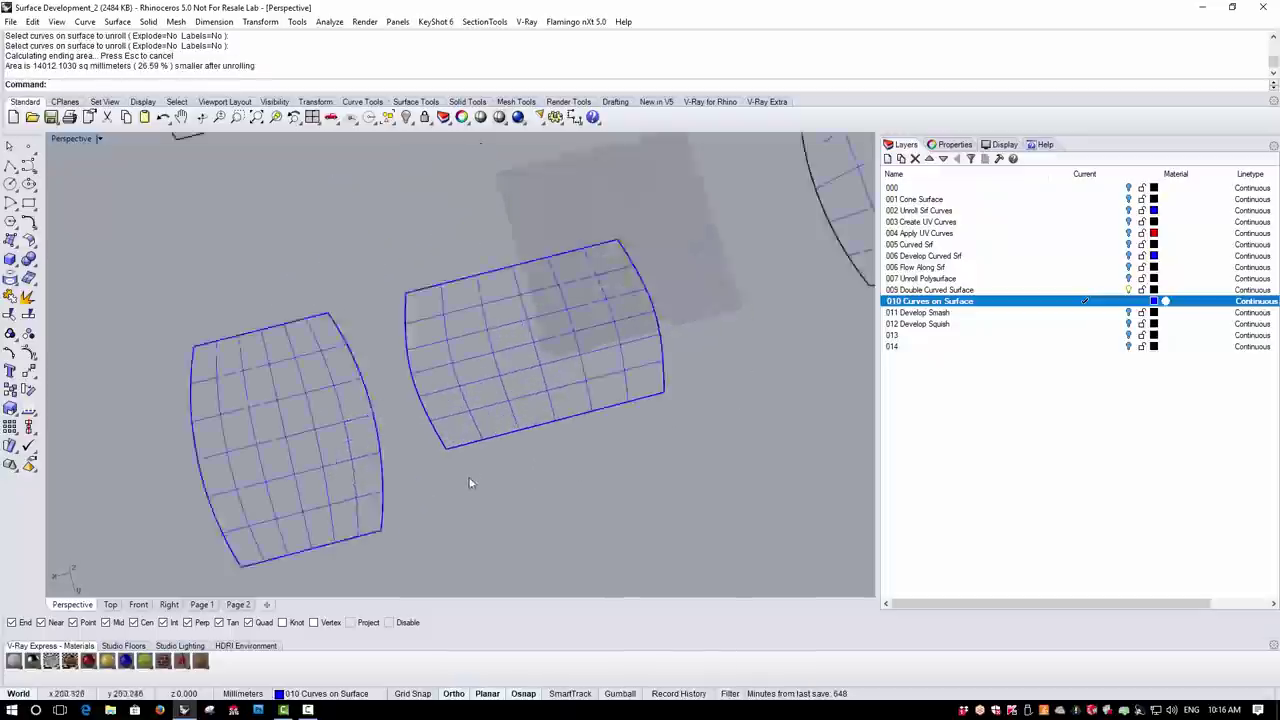
pyautogui.click(500, 340)
pyautogui.scroll(-3, 512, 330)
pyautogui.scroll(1, 512, 330)
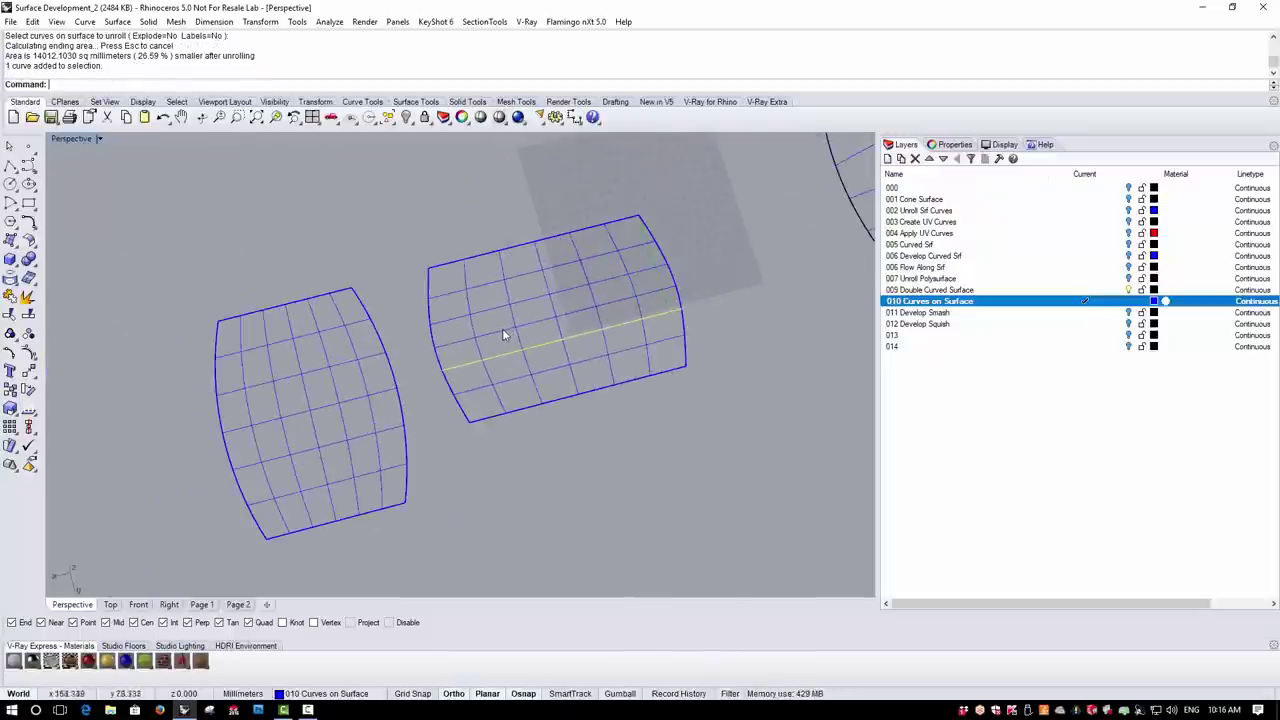
pyautogui.click(502, 328)
pyautogui.click(488, 449)
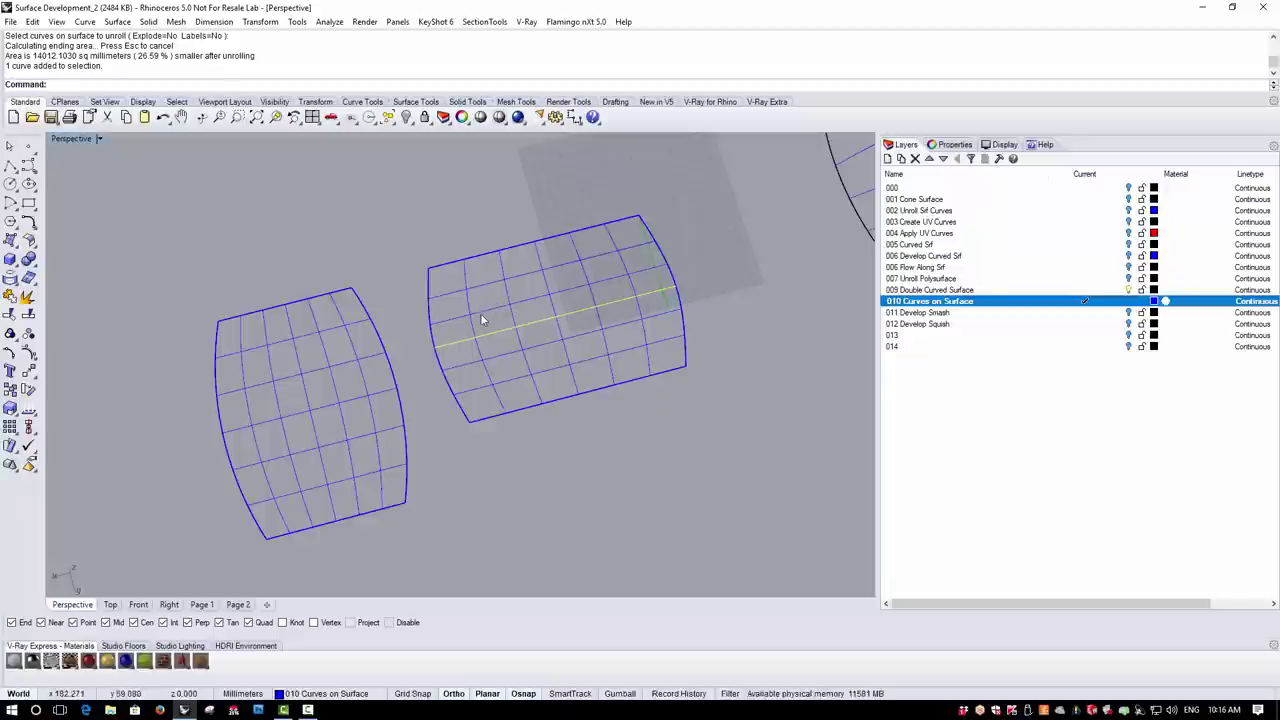
pyautogui.click(480, 316)
# Compare both UnrollSrfUV results with the two smashed surfaces and the original double curved surface
pyautogui.moveTo(468, 429); pyautogui.dragTo(400, 286, button='right')
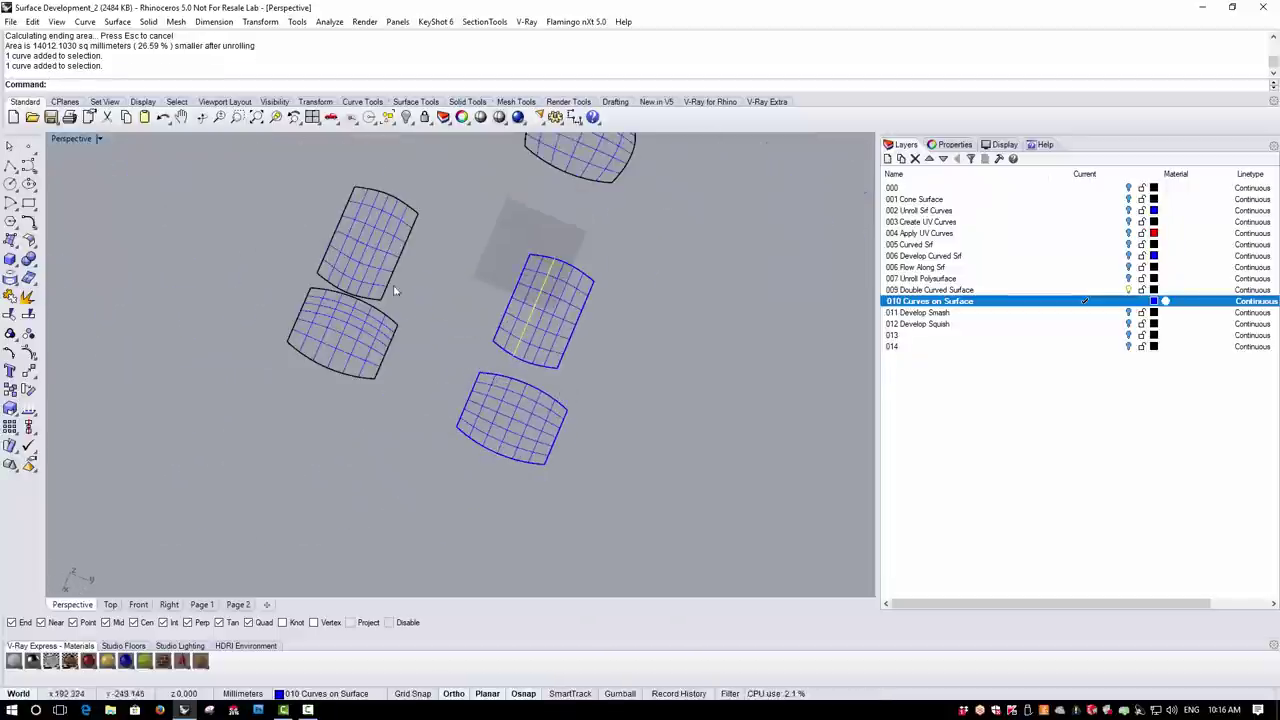
pyautogui.scroll(5, 377, 284)
pyautogui.scroll(-3, 390, 318)
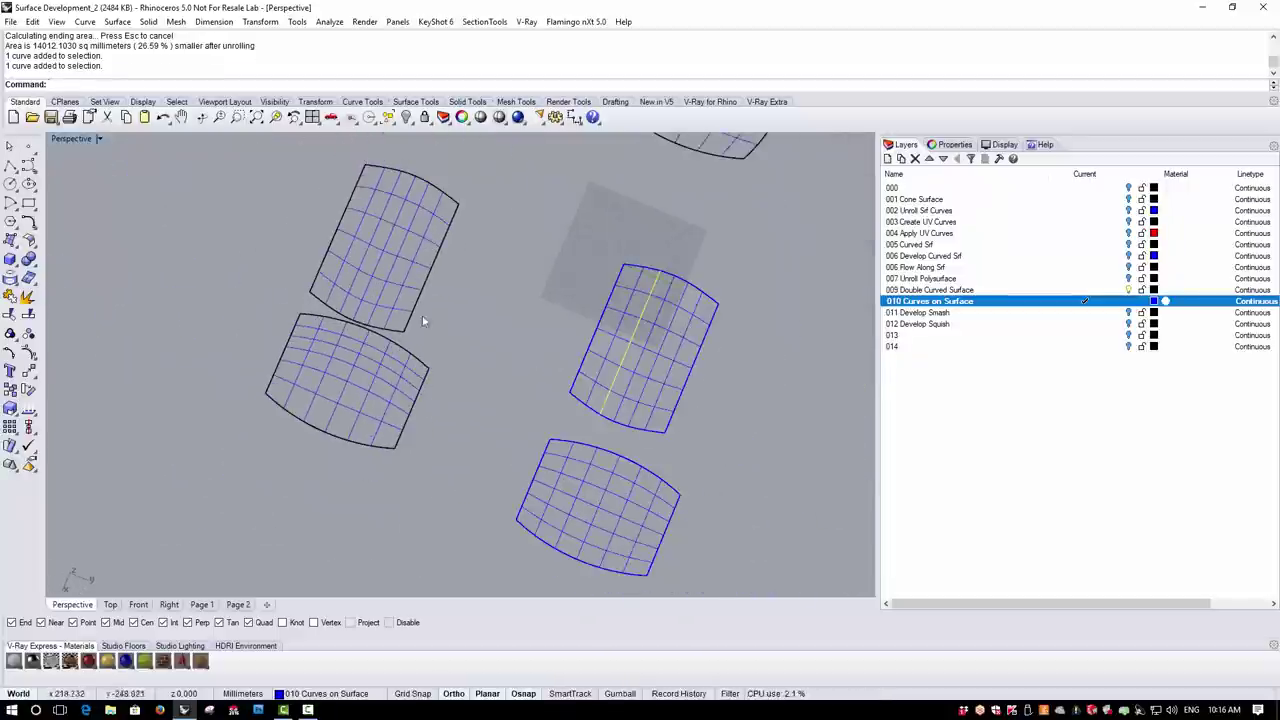
pyautogui.moveTo(382, 263); pyautogui.dragTo(504, 328, button='right')
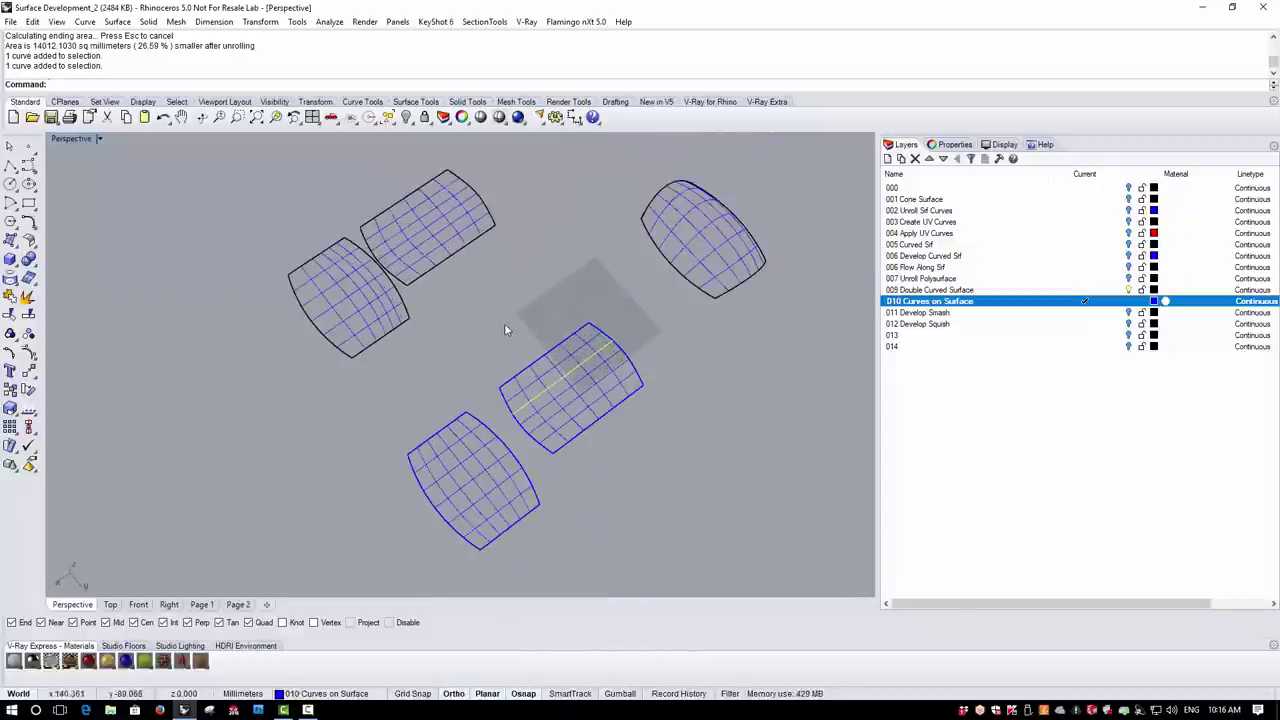
pyautogui.moveTo(666, 354); pyautogui.dragTo(552, 317, button='right')
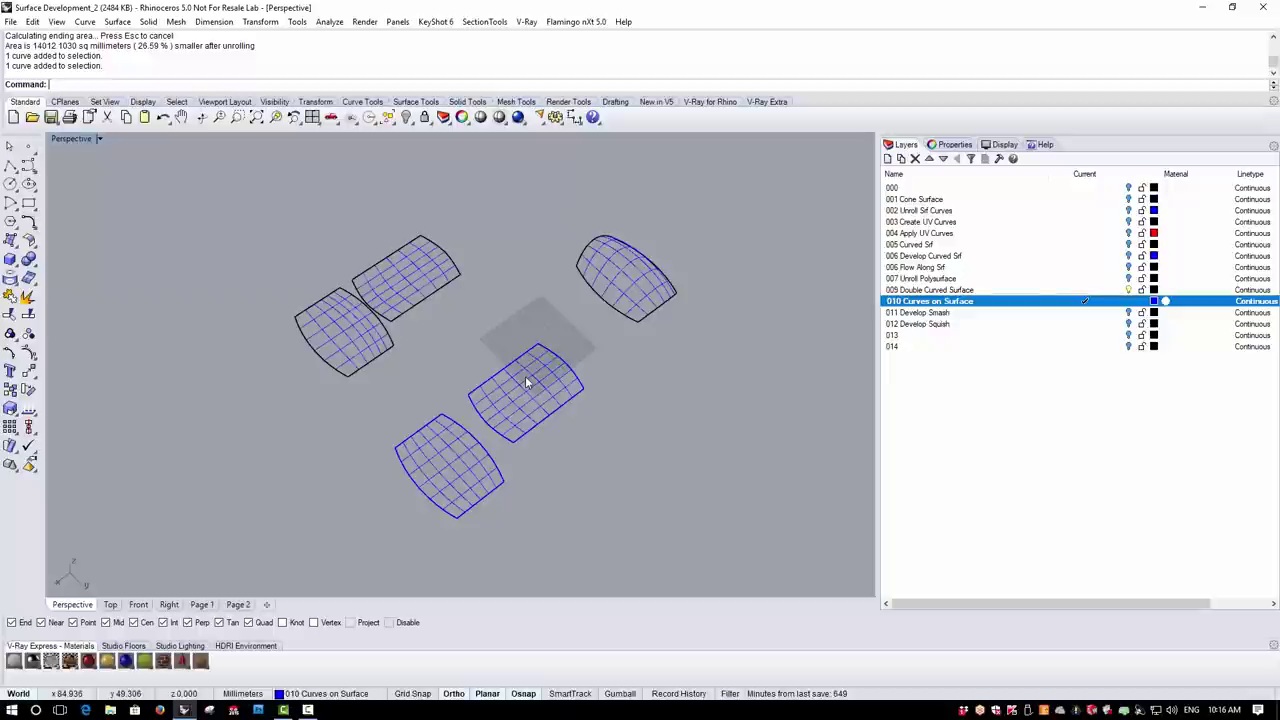
# Delete the four flattened surfaces with their curves, and set the Perspective view to Shaded display
pyautogui.moveTo(525, 376); pyautogui.dragTo(578, 403, button='right')
pyautogui.press('Delete')
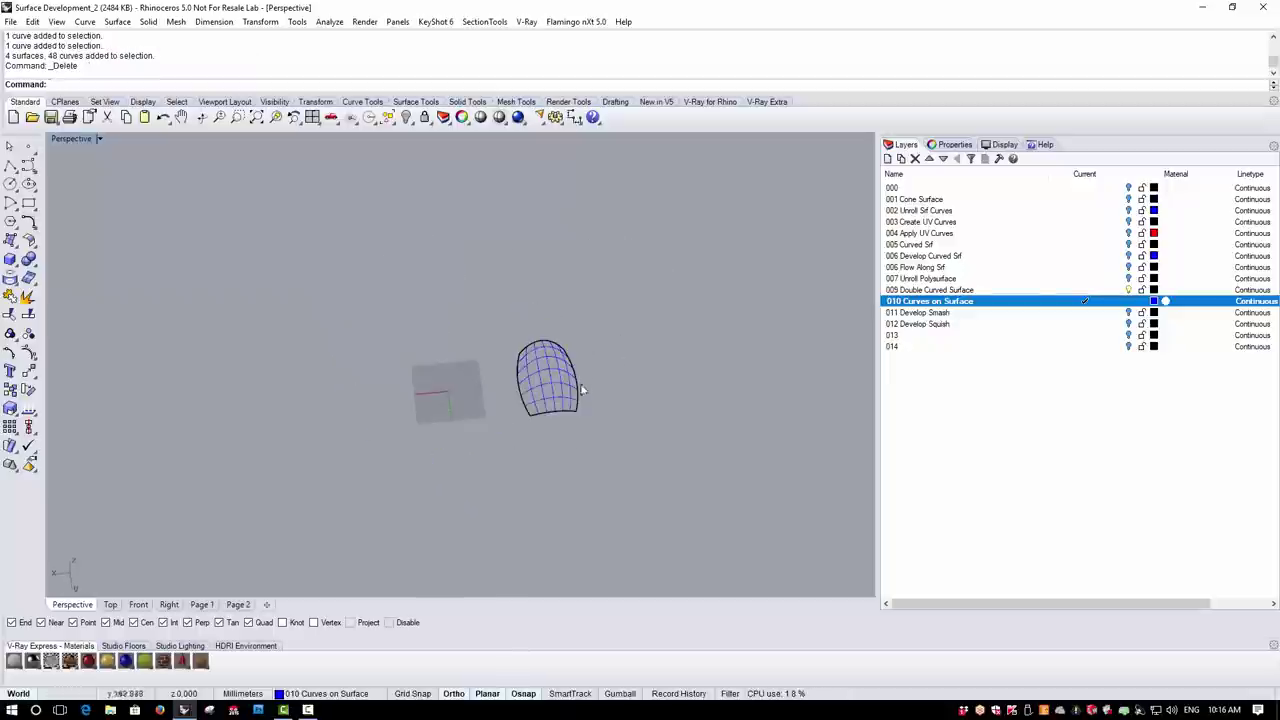
pyautogui.scroll(5, 580, 398)
pyautogui.moveTo(491, 460); pyautogui.dragTo(420, 430, button='right')
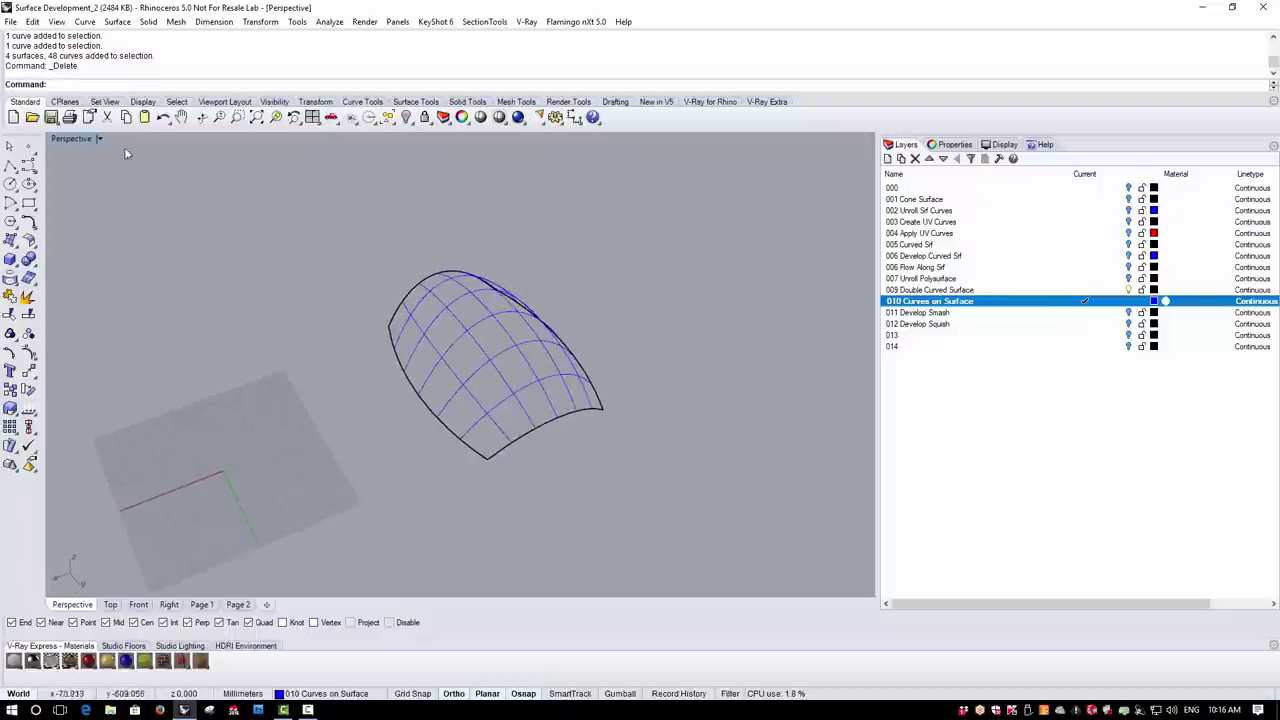
pyautogui.hotkey('ctrl', 'alt', 's')
pyautogui.moveTo(420, 340)
pyautogui.mouseDown(button='right')
pyautogui.moveTo(455, 322)
pyautogui.moveTo(421, 340)
pyautogui.moveTo(490, 340)
pyautogui.mouseUp(button='right')
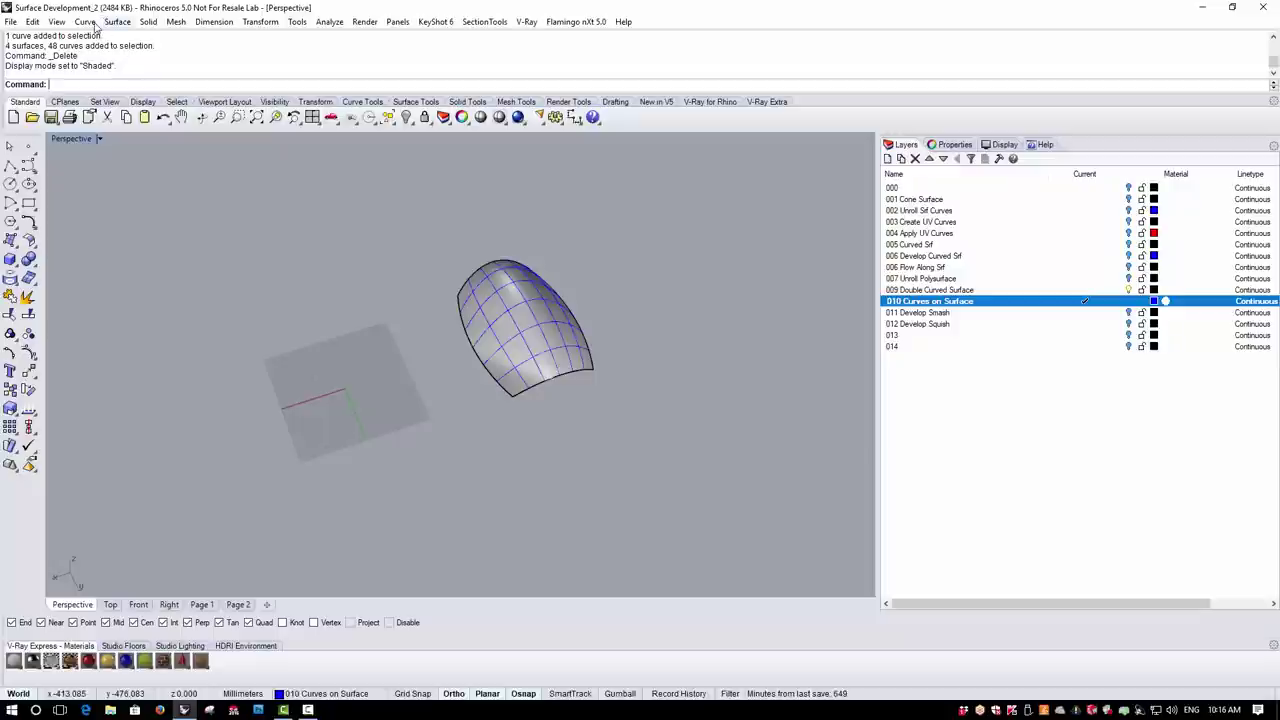
# Try Create UV Curves on the double curved surface without selecting its grid curves, and undo it
pyautogui.click(85, 21)
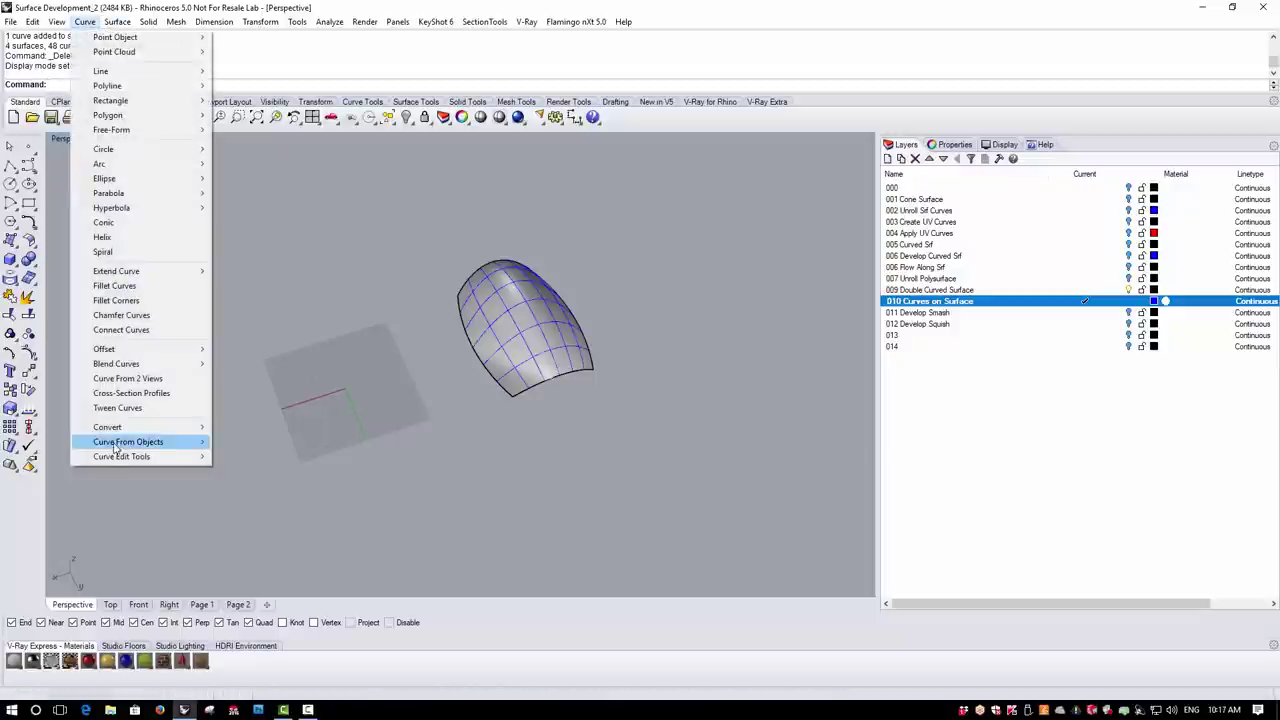
pyautogui.moveTo(140, 454)
pyautogui.click(265, 264)
pyautogui.click(503, 350)
pyautogui.rightClick(591, 259)
pyautogui.hotkey('ctrl', 'z')
# Create UV curves from the double curved surface including its grid curves, compare the flat grid with the surface, and undo it
pyautogui.press('Return')
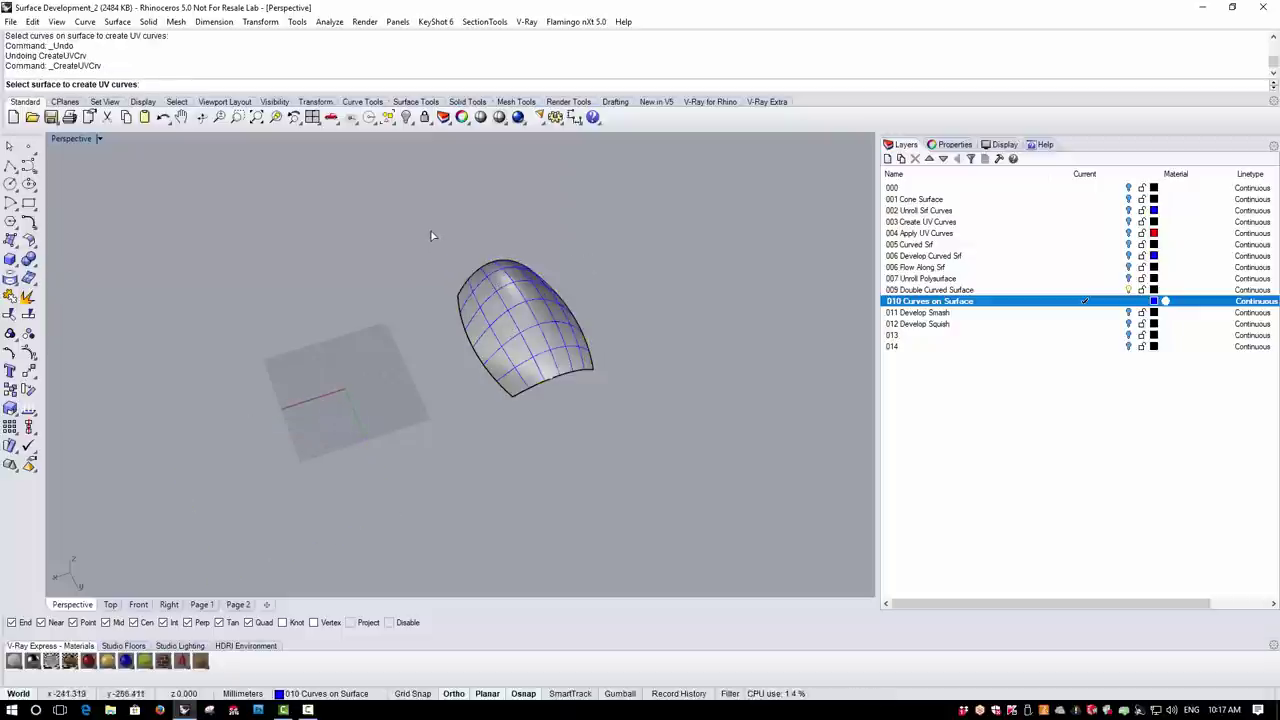
pyautogui.click(518, 323)
pyautogui.rightClick(615, 422)
pyautogui.moveTo(391, 316); pyautogui.dragTo(260, 405, button='right')
pyautogui.press('Escape')
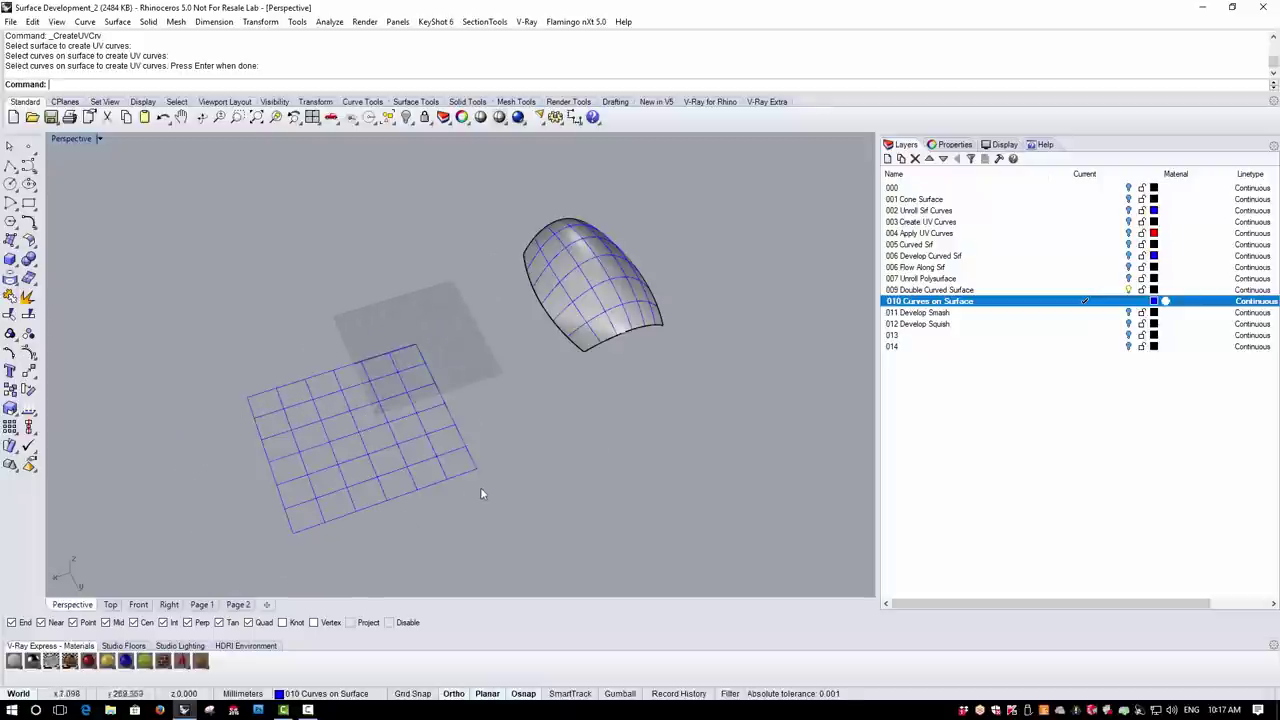
pyautogui.moveTo(477, 323); pyautogui.dragTo(449, 357, button='right')
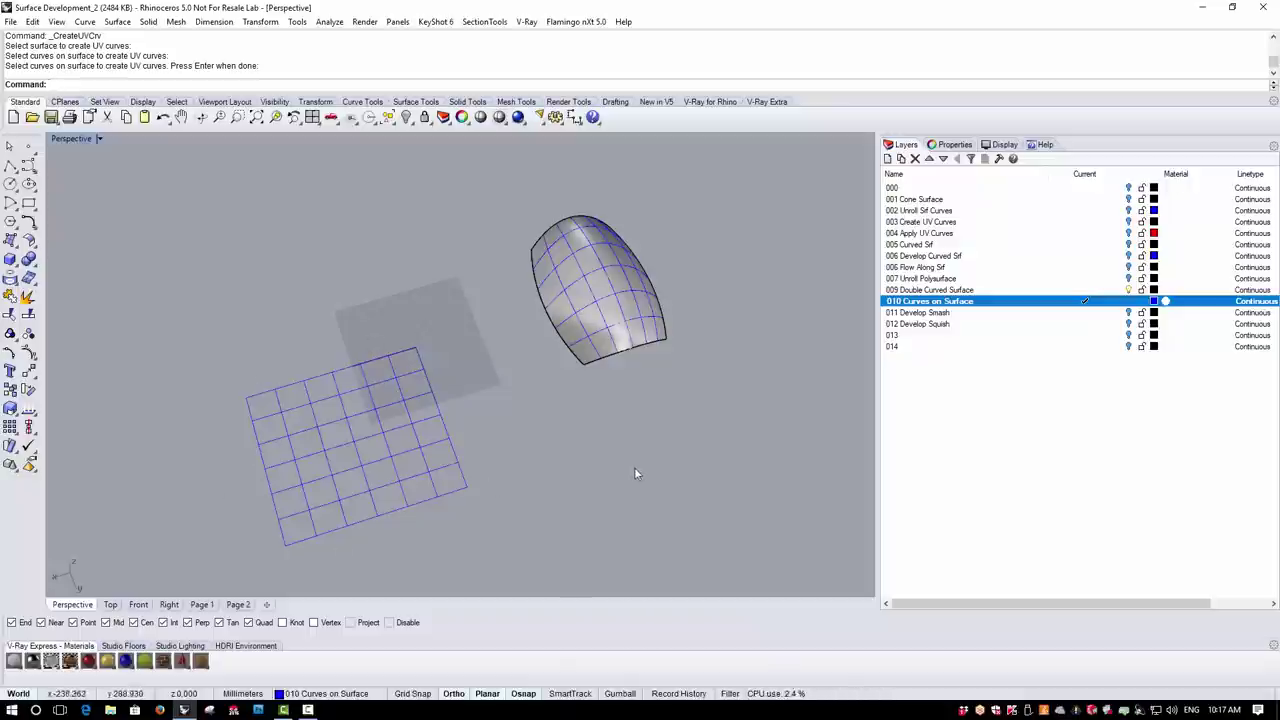
pyautogui.moveTo(613, 267); pyautogui.dragTo(648, 276, button='right')
pyautogui.hotkey('ctrl', 'z')
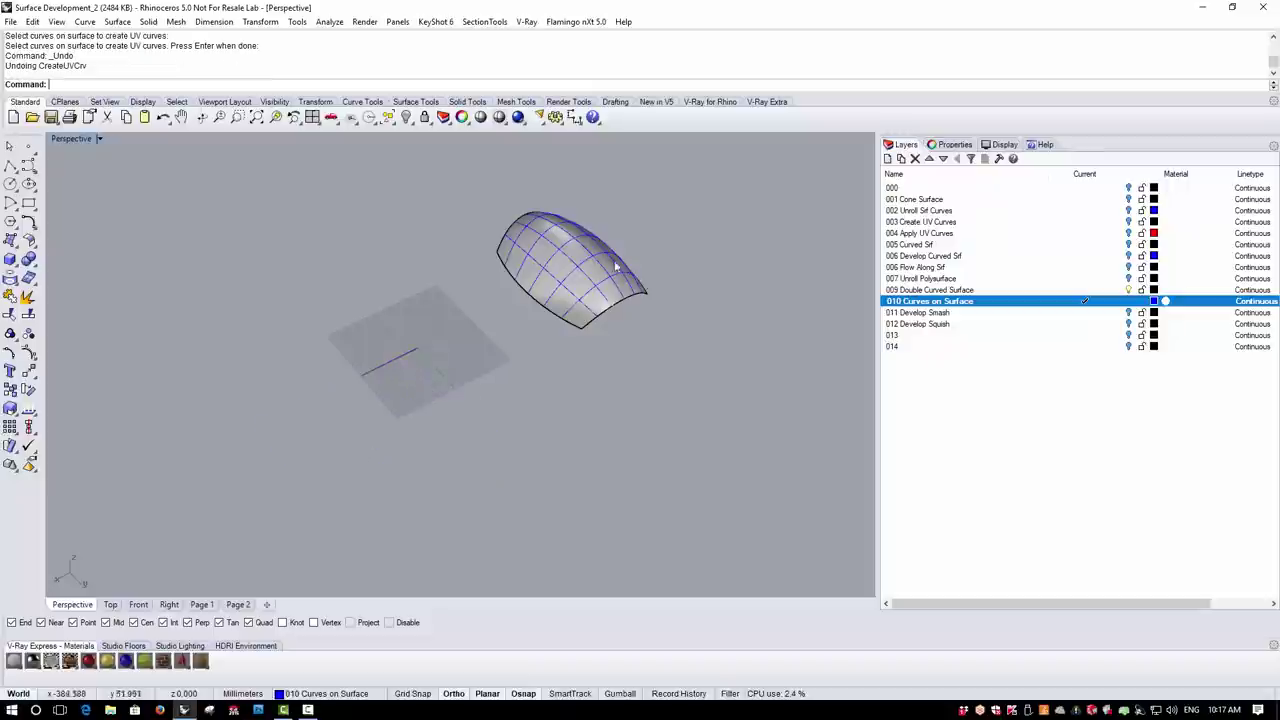
# Check the U, V and normal directions of the double curved surface
pyautogui.scroll(5, 590, 230)
pyautogui.click(561, 496)
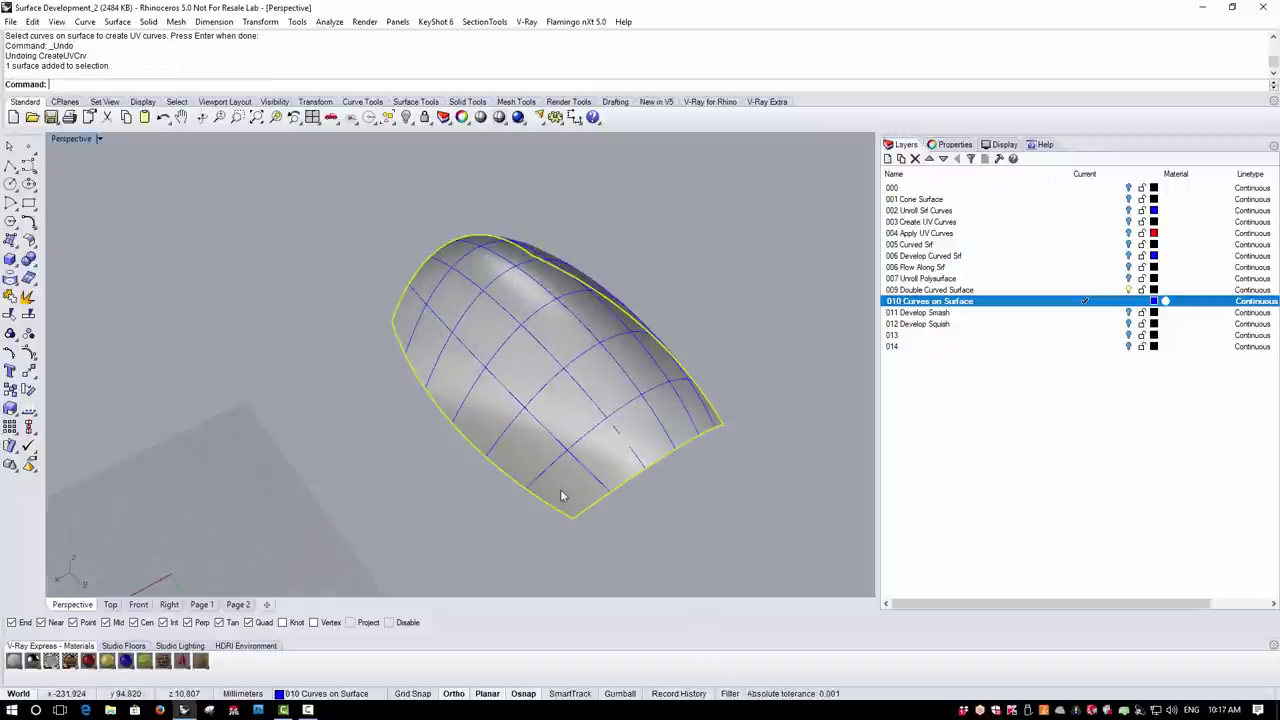
pyautogui.click(28, 409)
pyautogui.press('Return')
# Draw a straight polyline across the surface's front corner, between the ends of the nearest grid curves on the long and short edges
pyautogui.scroll(2, 631, 558)
pyautogui.click(11, 165)
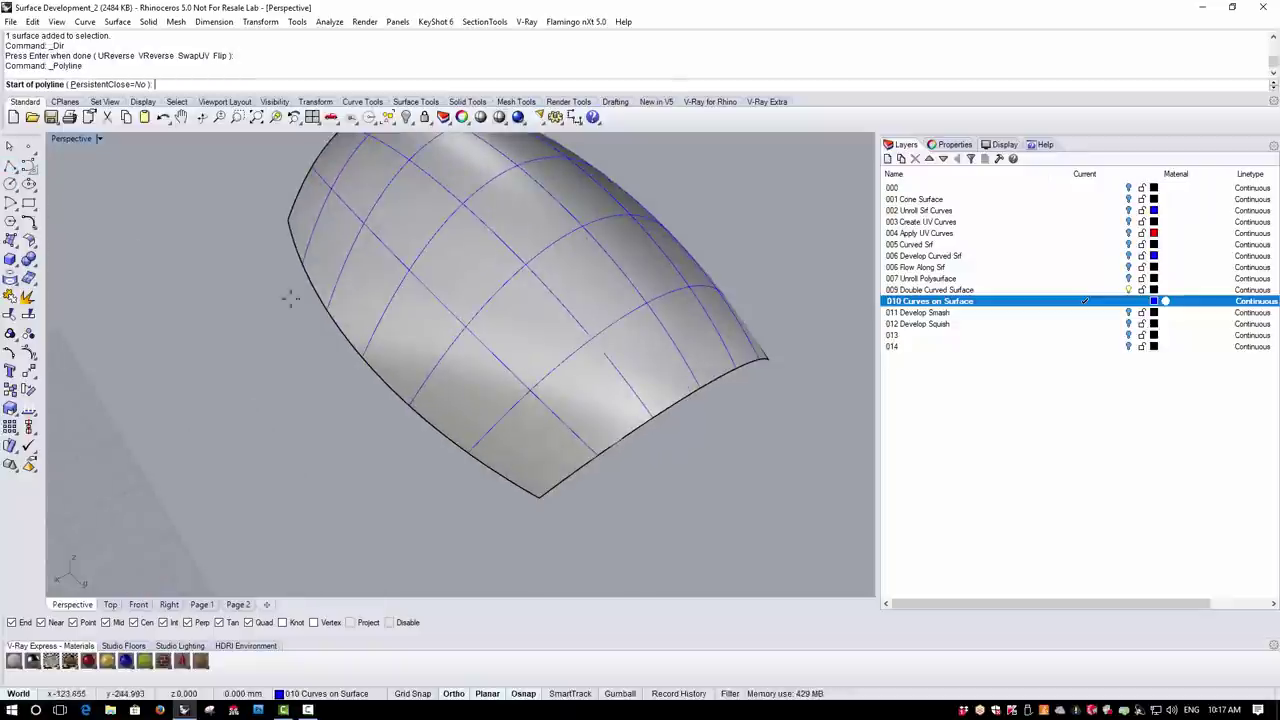
pyautogui.click(468, 453)
pyautogui.click(594, 458)
pyautogui.press('Return')
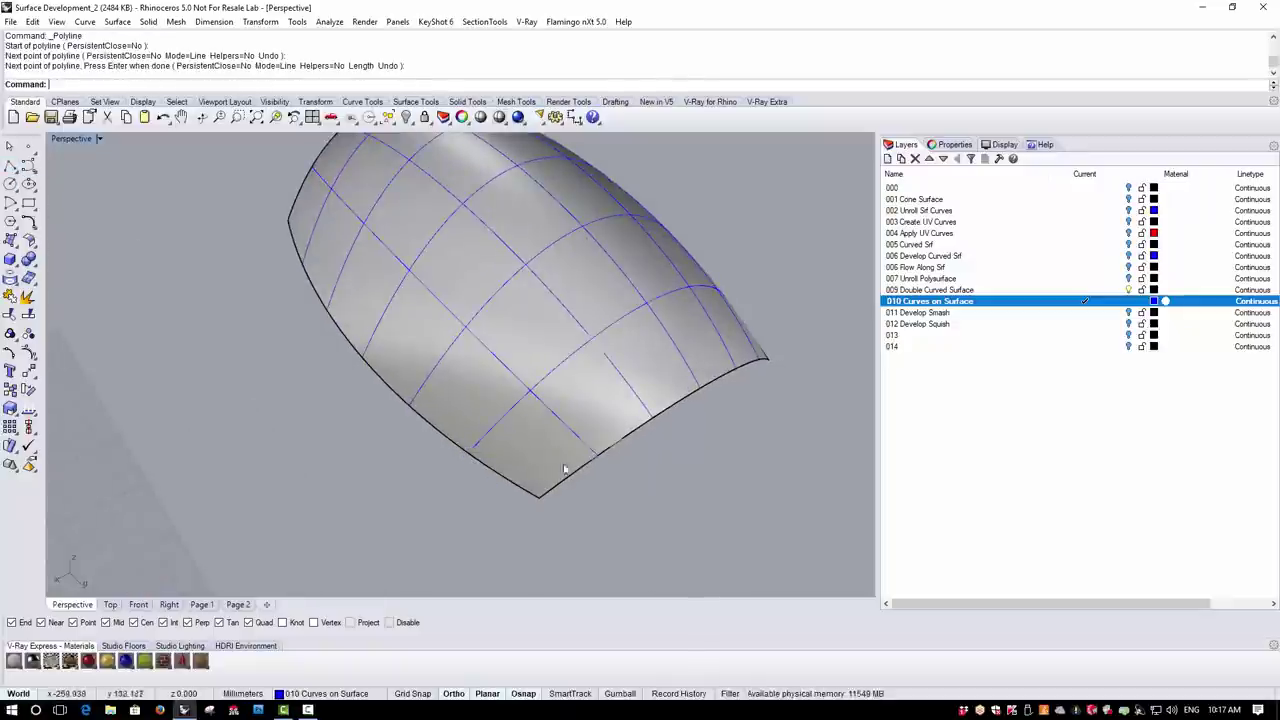
# Pull the diagonal corner line back onto the double curved surface
pyautogui.click(483, 458)
pyautogui.click(443, 509)
pyautogui.moveTo(407, 518); pyautogui.dragTo(630, 440)
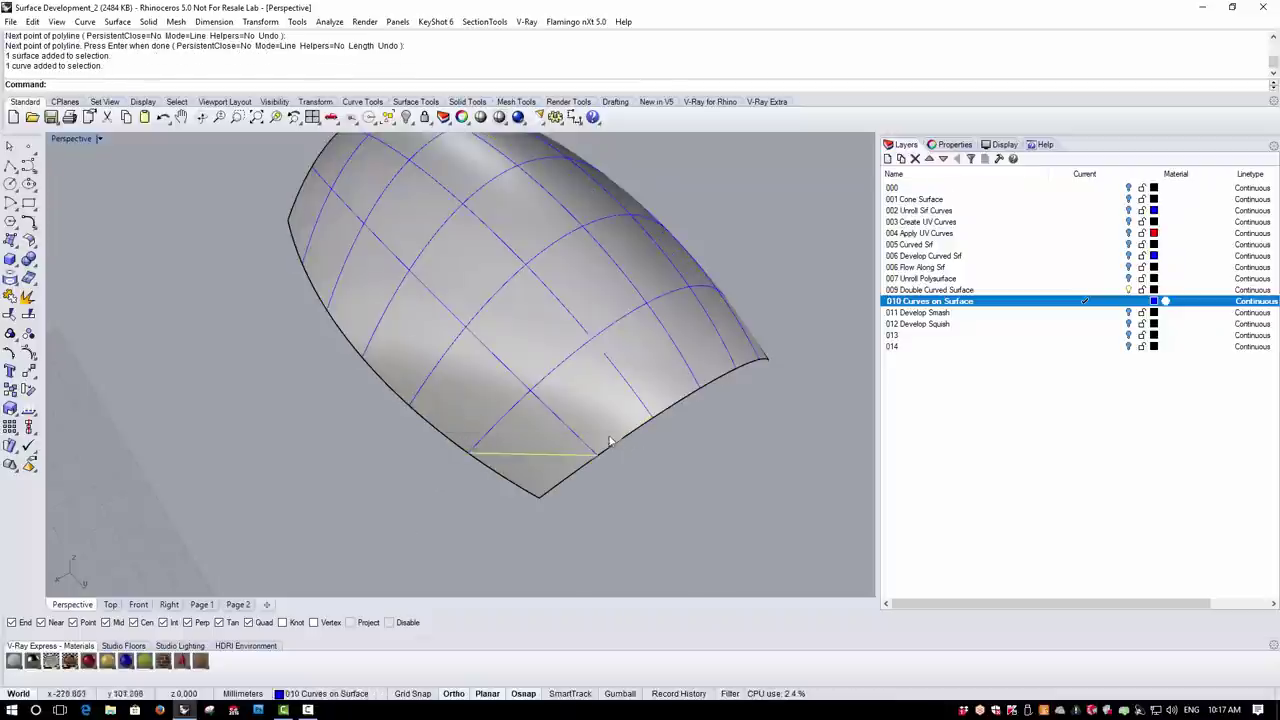
pyautogui.click(84, 21)
pyautogui.moveTo(170, 446)
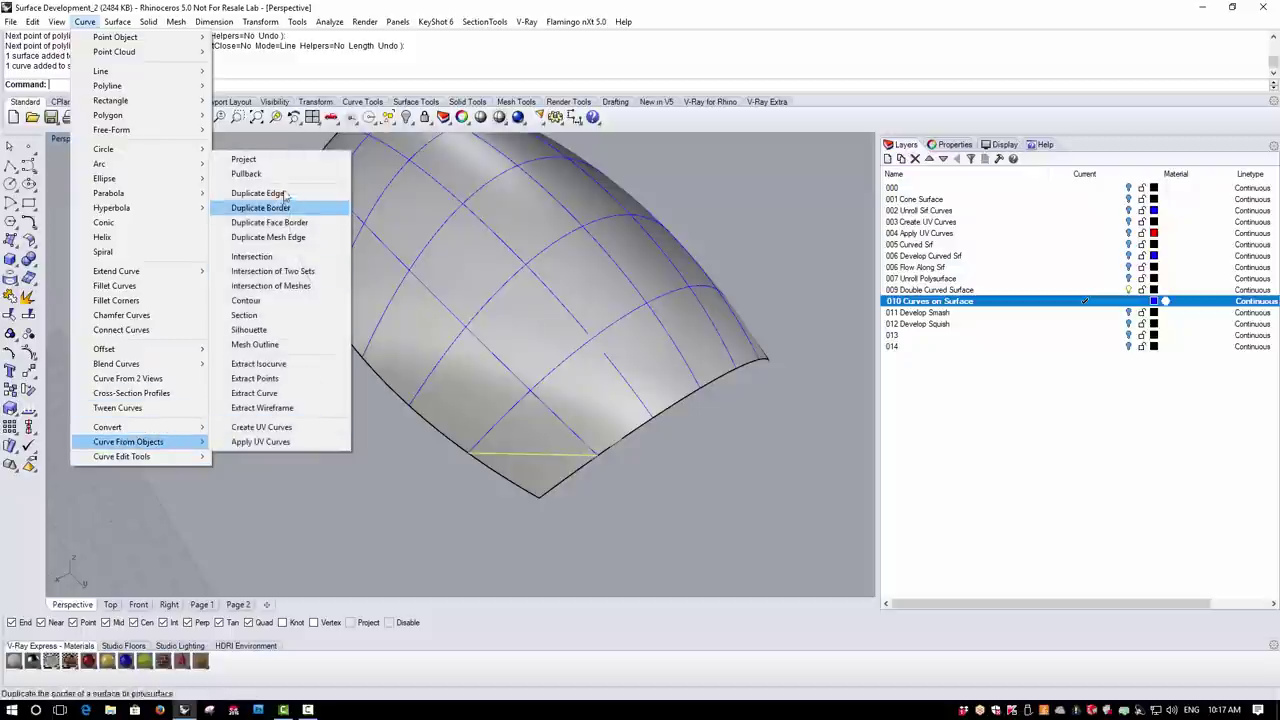
pyautogui.click(246, 173)
pyautogui.click(538, 441)
pyautogui.press('Return')
pyautogui.scroll(-6, 560, 410)
pyautogui.scroll(2, 575, 377)
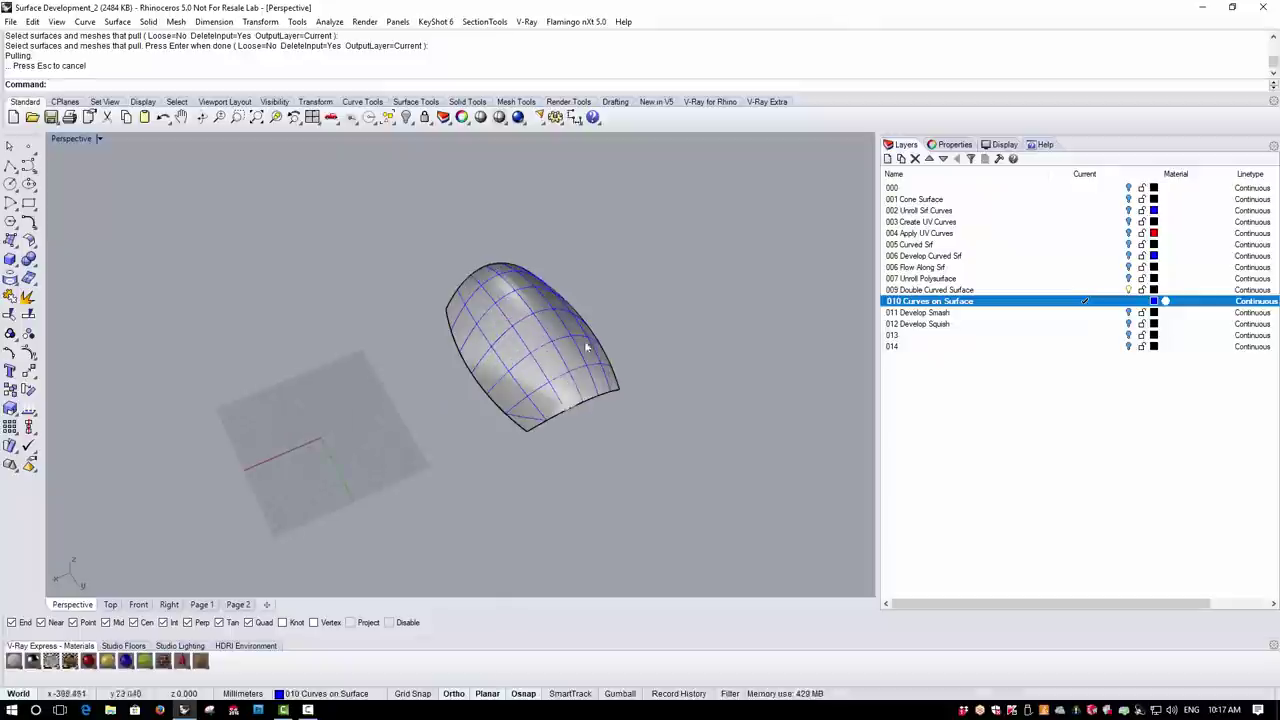
# Create UV curves from the double curved surface, including its grid curves and the diagonal corner curve
pyautogui.rightClick(238, 89)
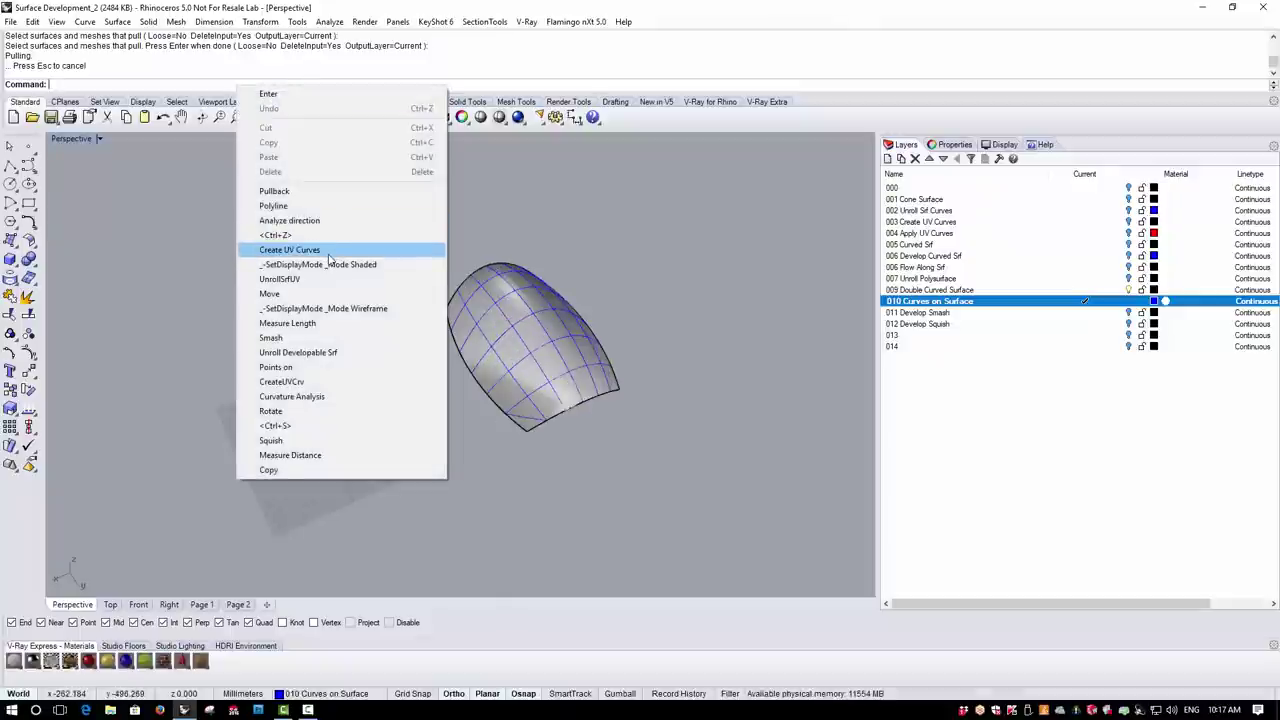
pyautogui.click(329, 251)
pyautogui.moveTo(420, 228); pyautogui.dragTo(680, 468)
pyautogui.press('Return')
pyautogui.scroll(-2, 522, 476)
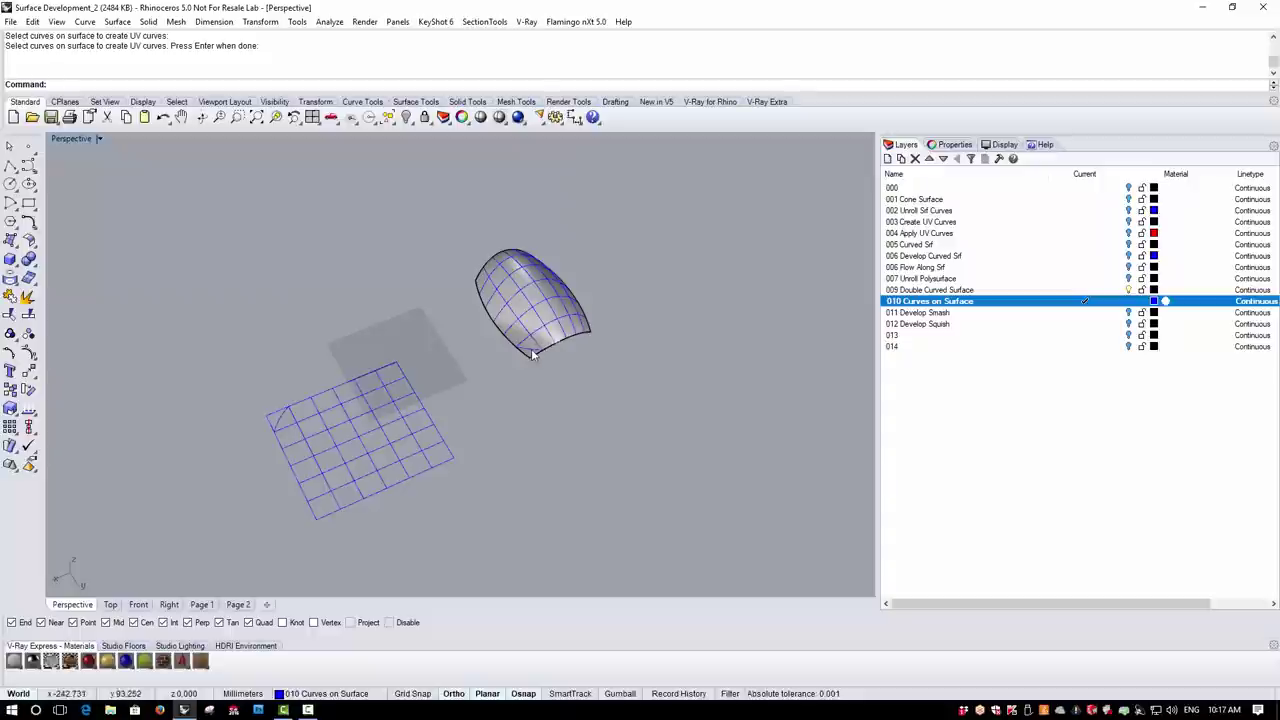
# Compare the flat UV curves and their corner diagonal with the original curves on the double curved surface
pyautogui.moveTo(635, 412); pyautogui.dragTo(628, 302, button='right')
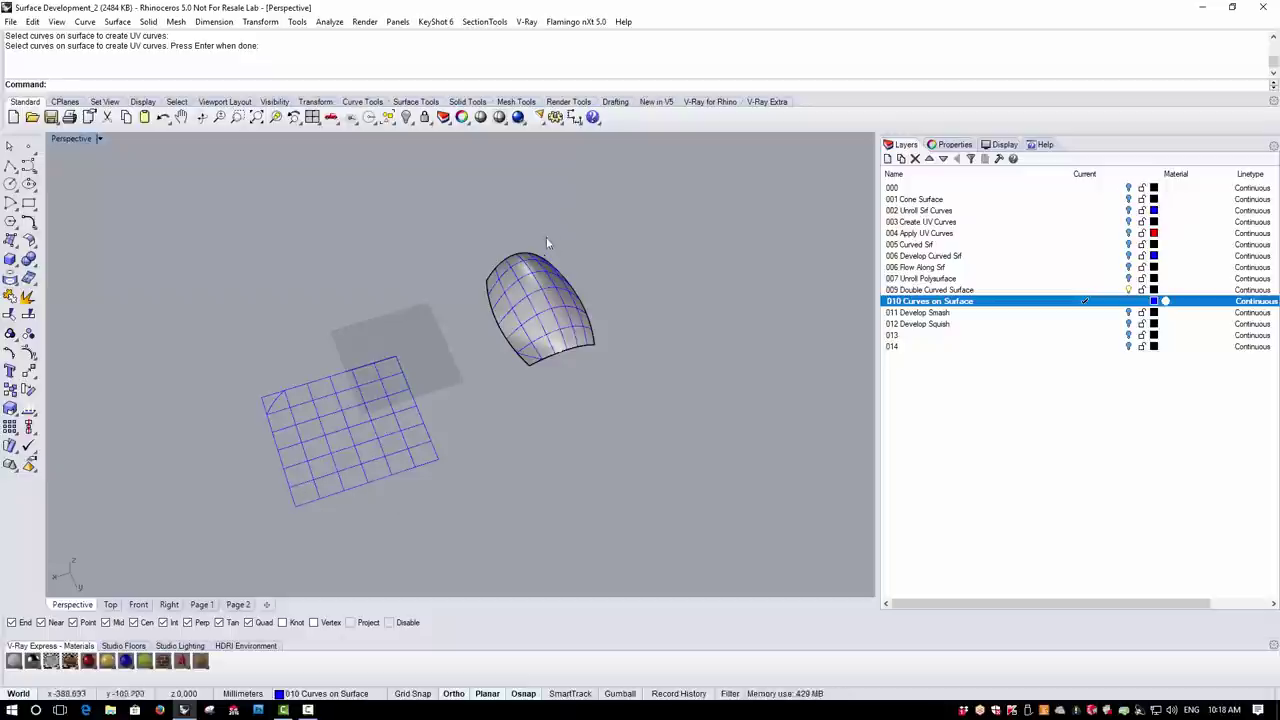
pyautogui.scroll(4, 550, 265)
pyautogui.scroll(-2, 575, 440)
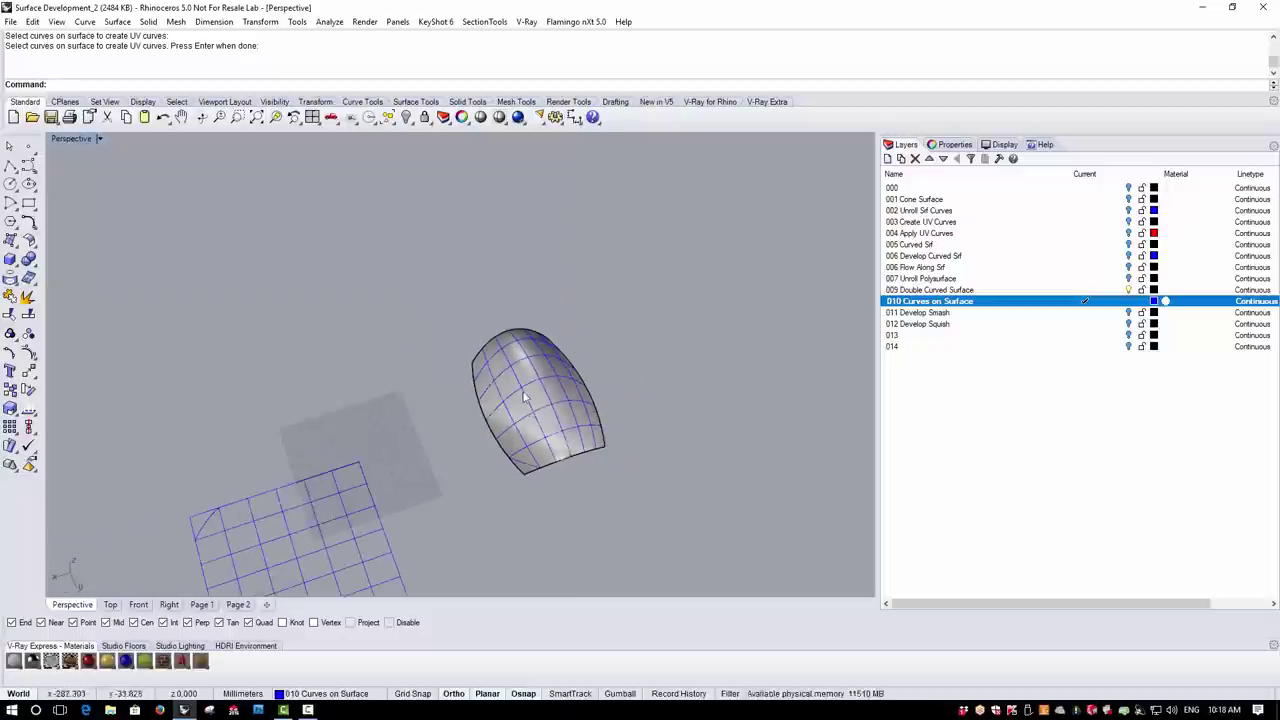
pyautogui.scroll(2, 538, 420)
pyautogui.moveTo(565, 431); pyautogui.dragTo(559, 486, button='right')
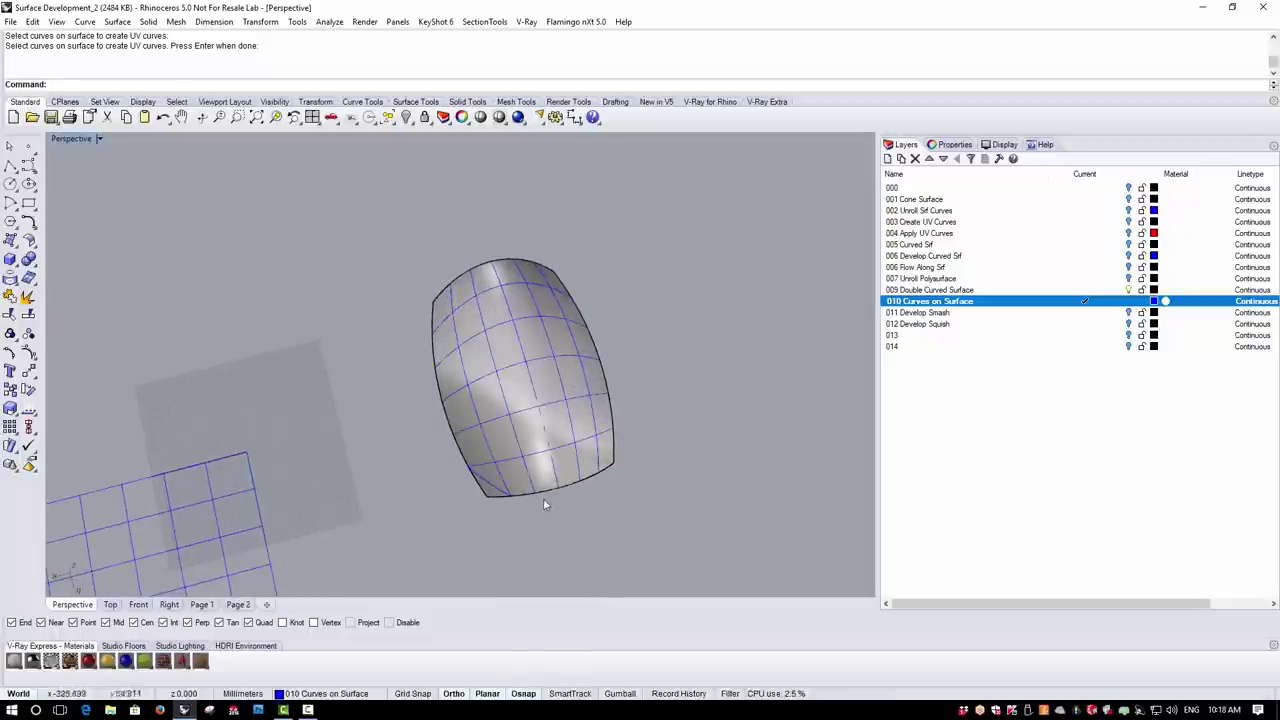
pyautogui.moveTo(513, 418); pyautogui.dragTo(466, 451, button='right')
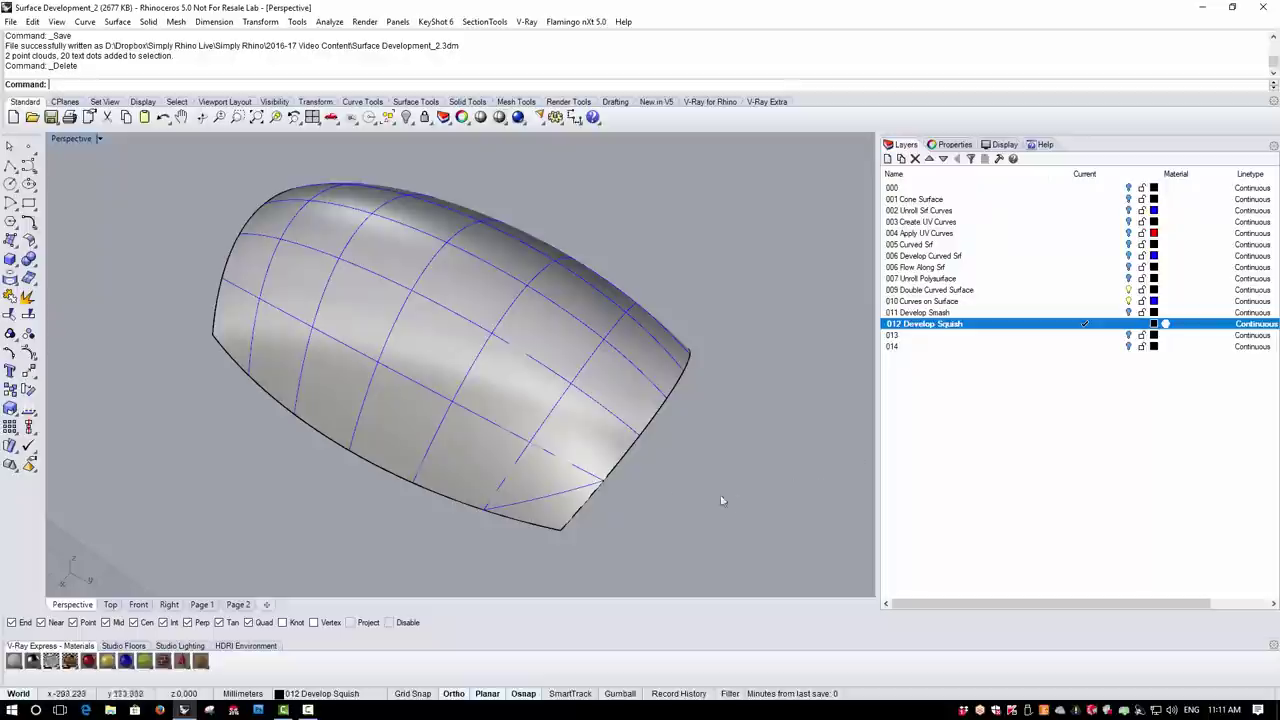
# Squish the double curved surface with Free deformation, Floppy material and Decorate on, including all its grid curves and the corner curve
pyautogui.moveTo(657, 489)
pyautogui.mouseDown(button='right')
pyautogui.moveTo(664, 430)
pyautogui.moveTo(514, 477)
pyautogui.moveTo(402, 425)
pyautogui.moveTo(340, 450)
pyautogui.moveTo(450, 505)
pyautogui.moveTo(565, 530)
pyautogui.moveTo(640, 527)
pyautogui.moveTo(677, 503)
pyautogui.moveTo(674, 533)
pyautogui.moveTo(666, 520)
pyautogui.moveTo(718, 486)
pyautogui.moveTo(656, 490)
pyautogui.mouseUp(button='right')
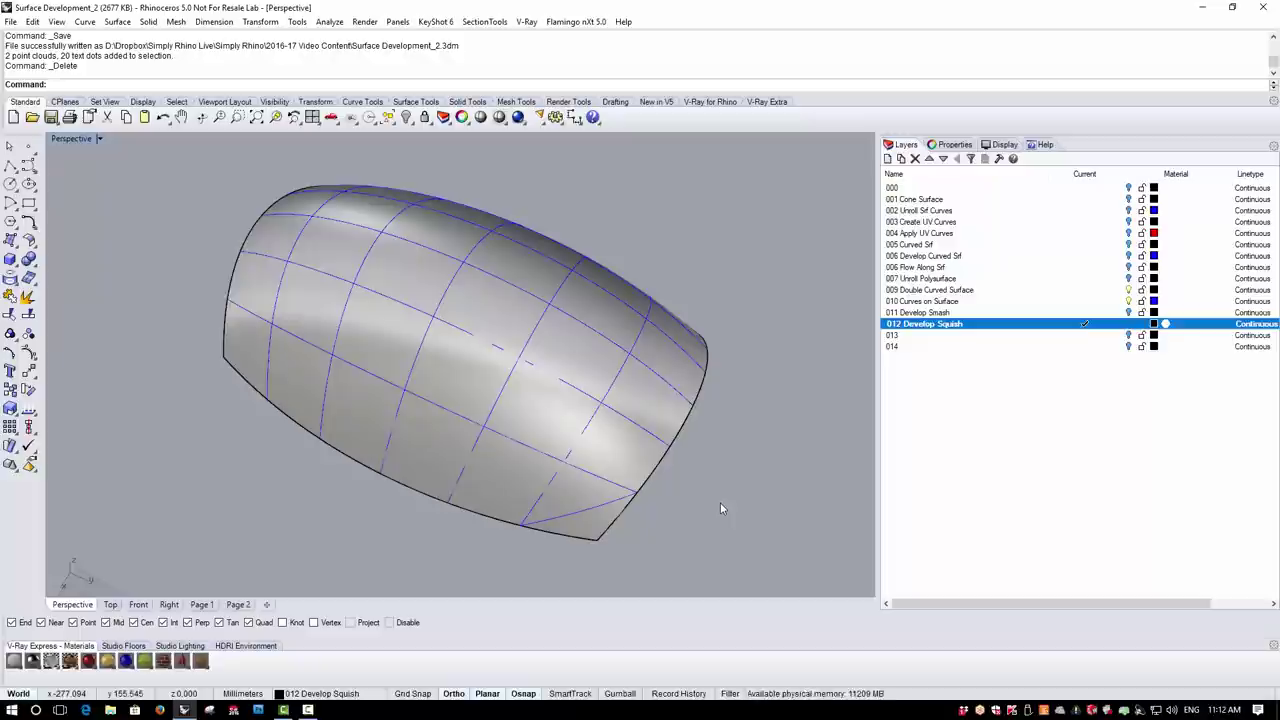
pyautogui.write('Squis')
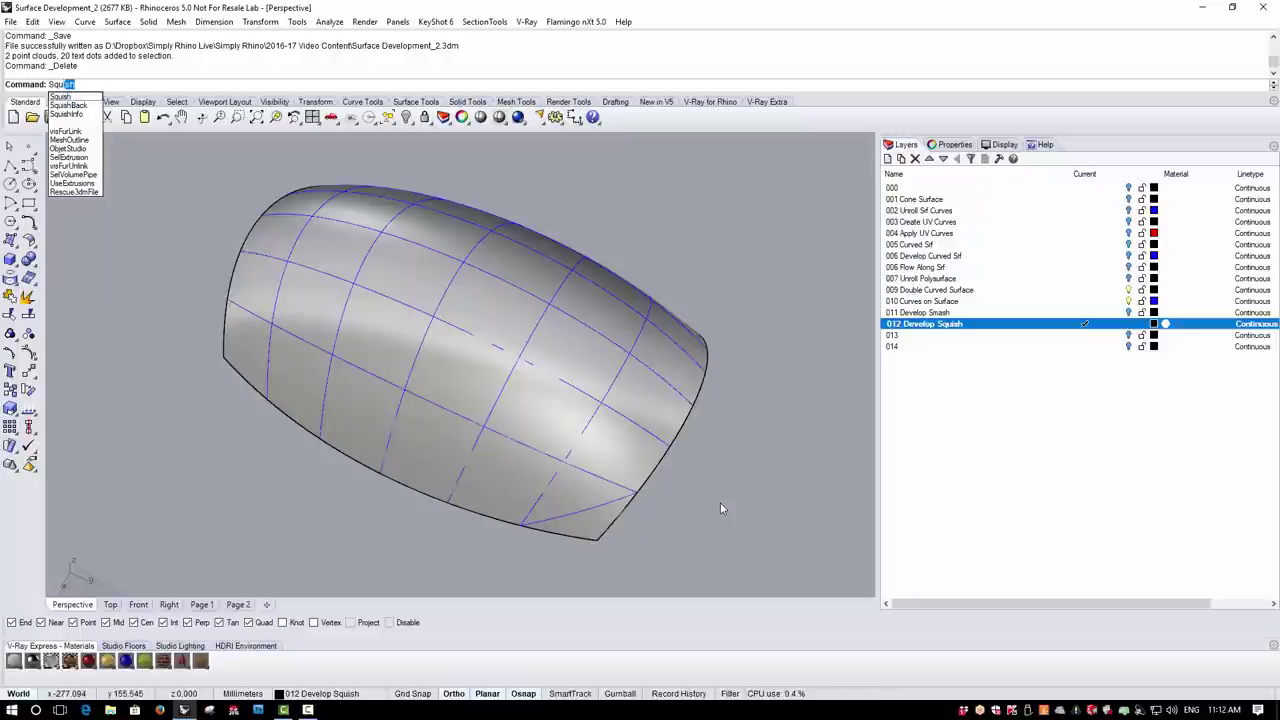
pyautogui.write('h')
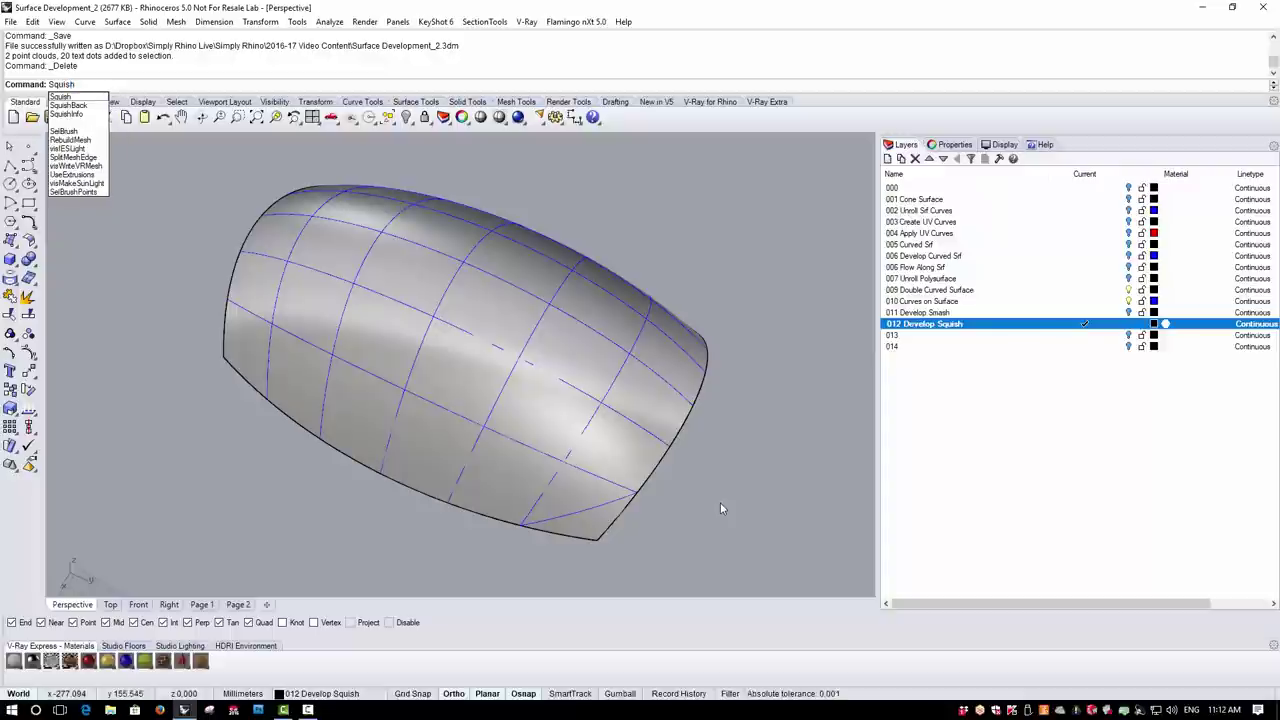
pyautogui.press('Return')
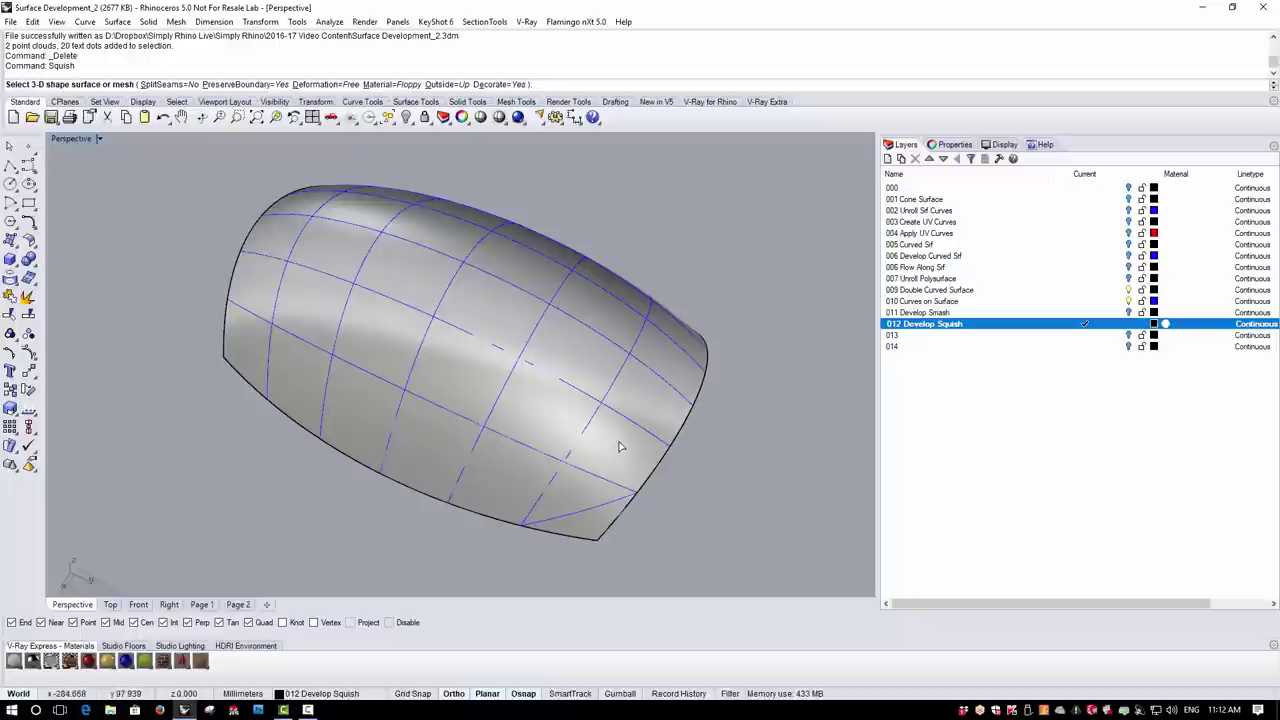
pyautogui.click(325, 85)
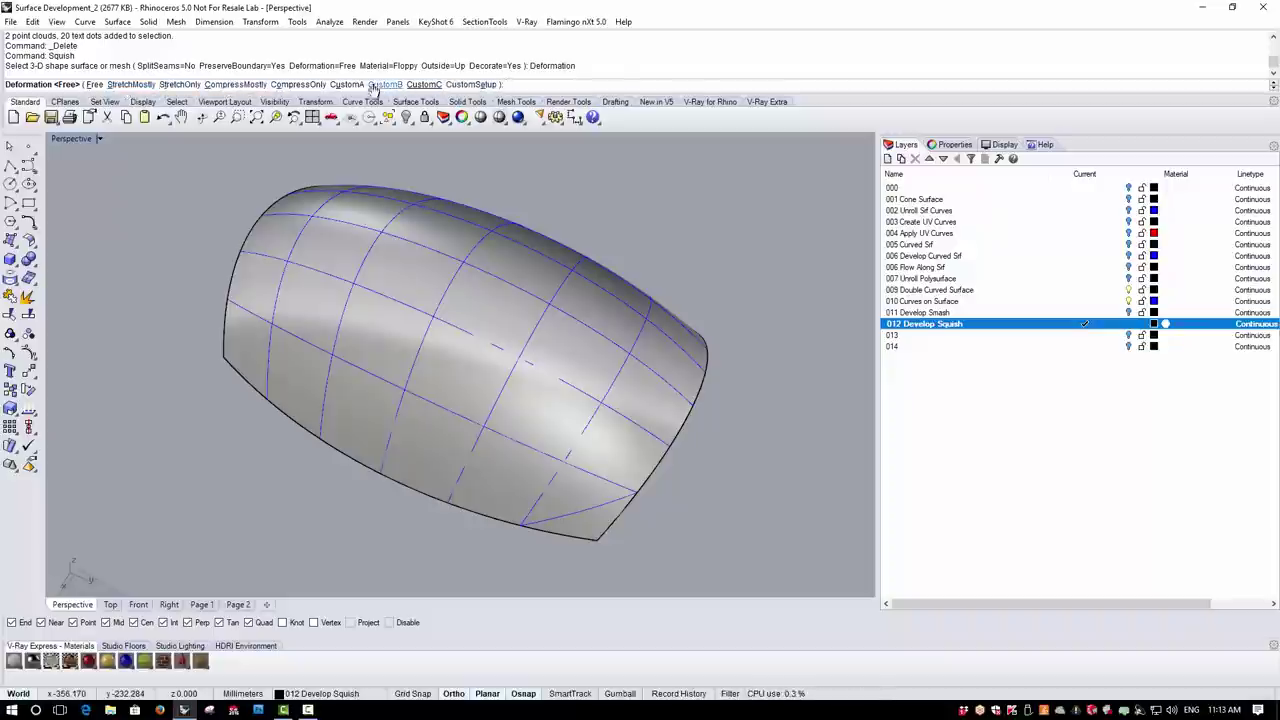
pyautogui.click(94, 85)
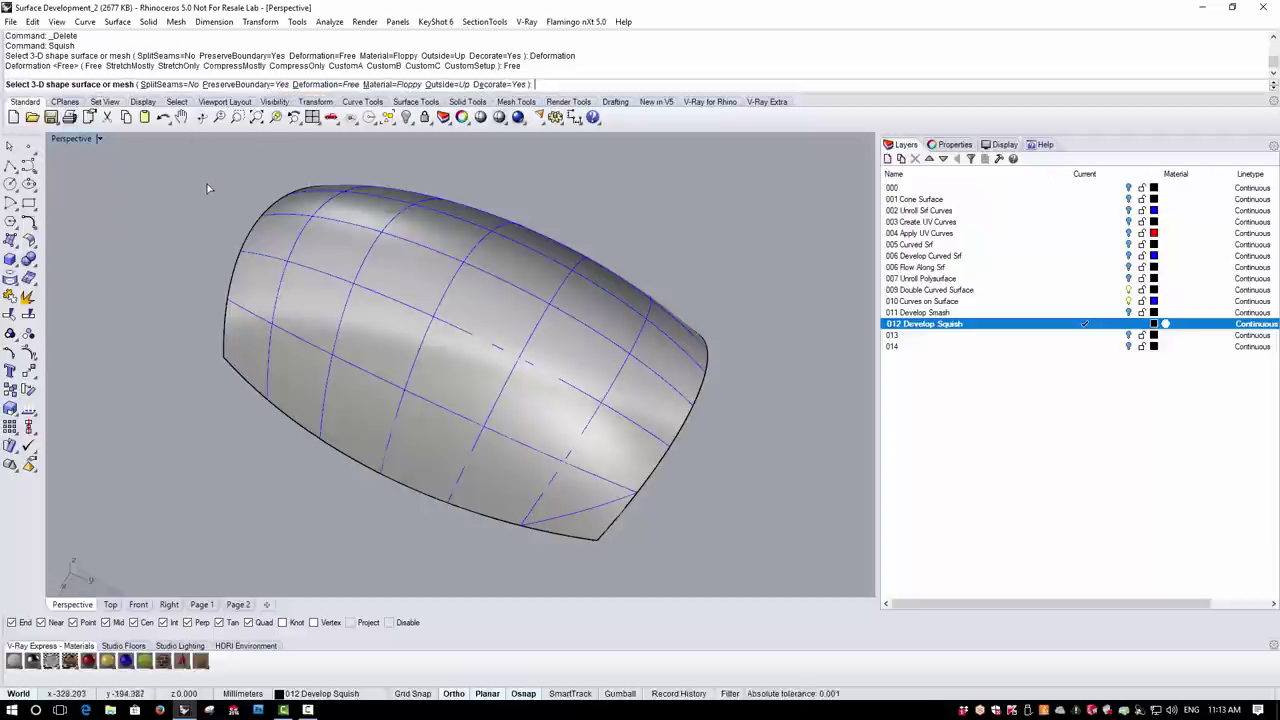
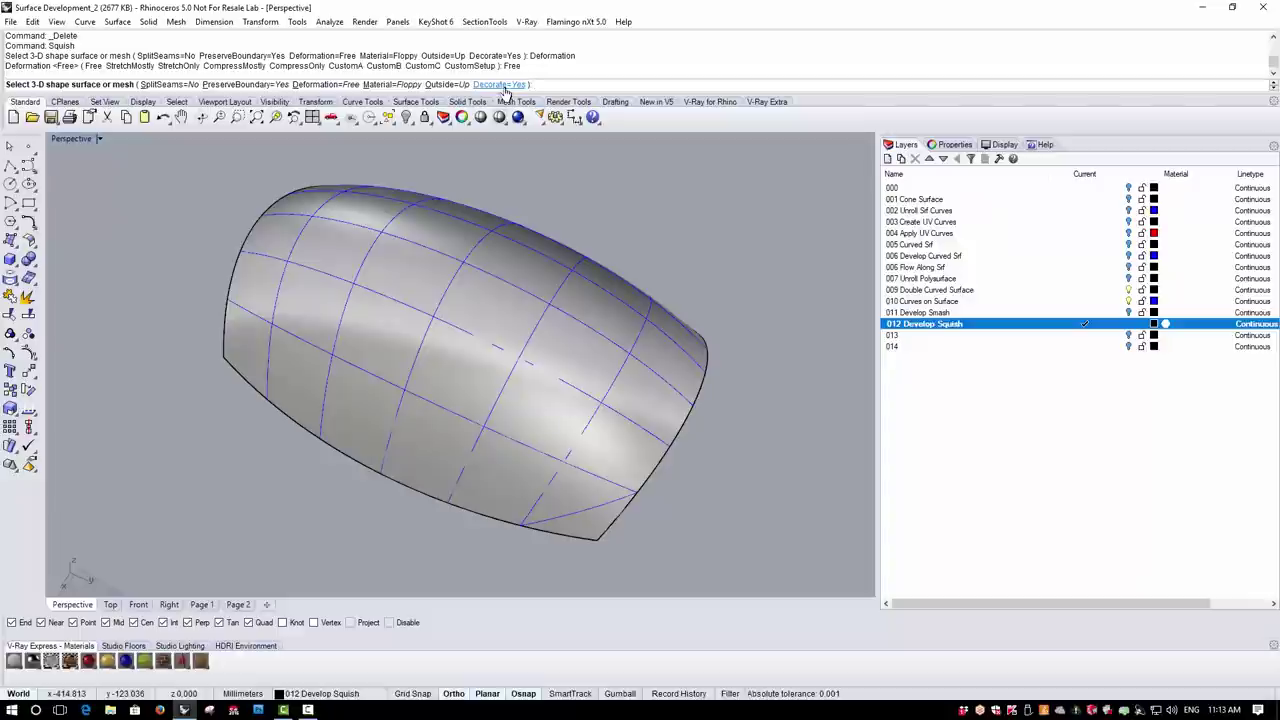
pyautogui.moveTo(750, 222); pyautogui.dragTo(740, 280, button='right')
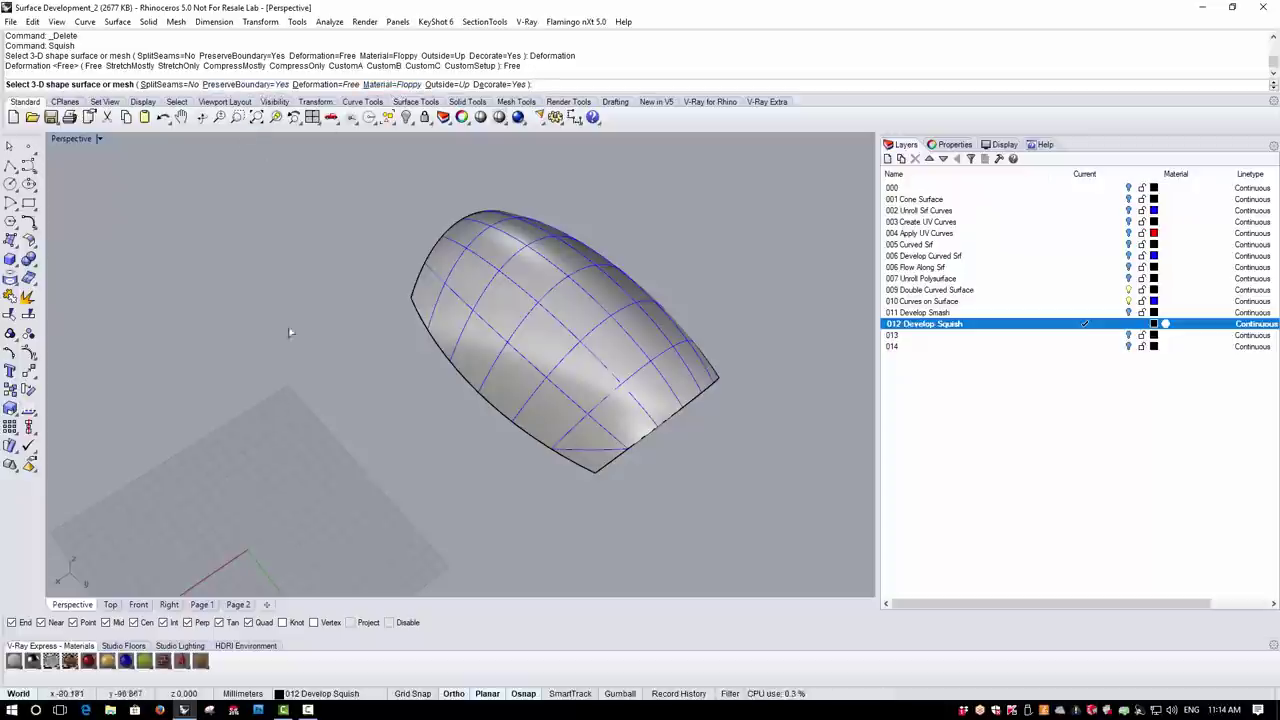
pyautogui.click(574, 312)
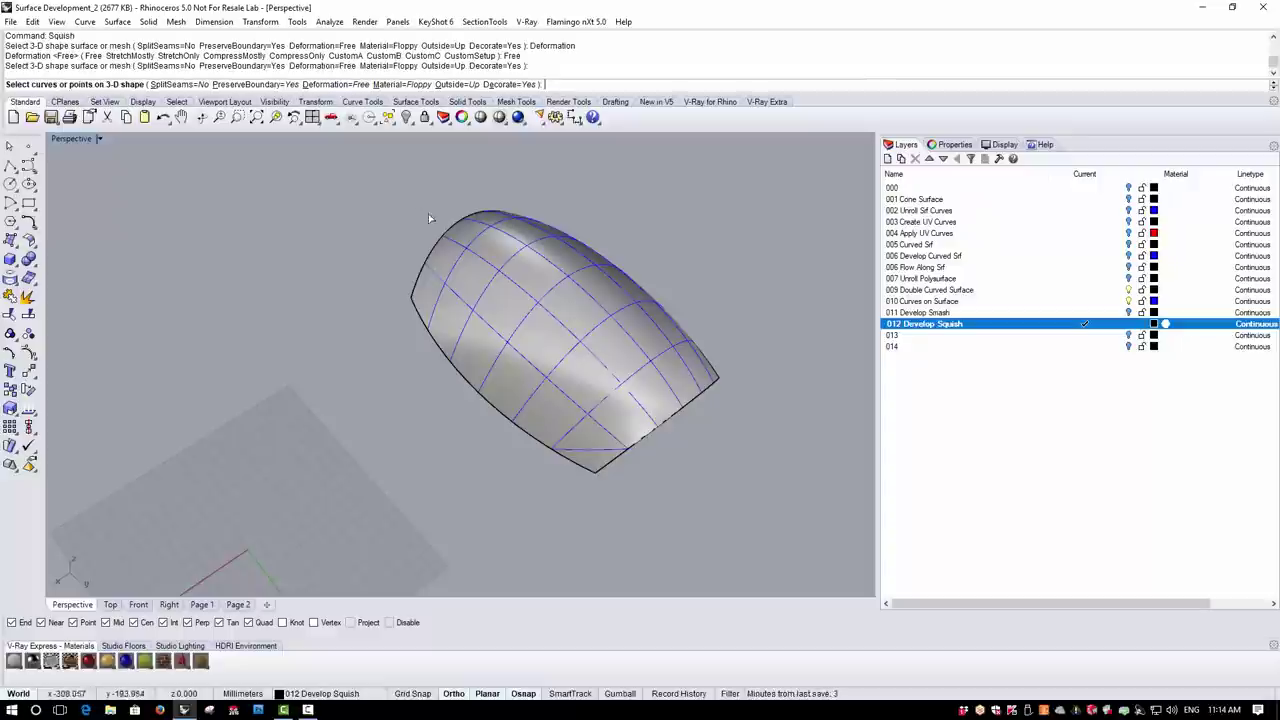
pyautogui.moveTo(390, 193); pyautogui.dragTo(781, 503)
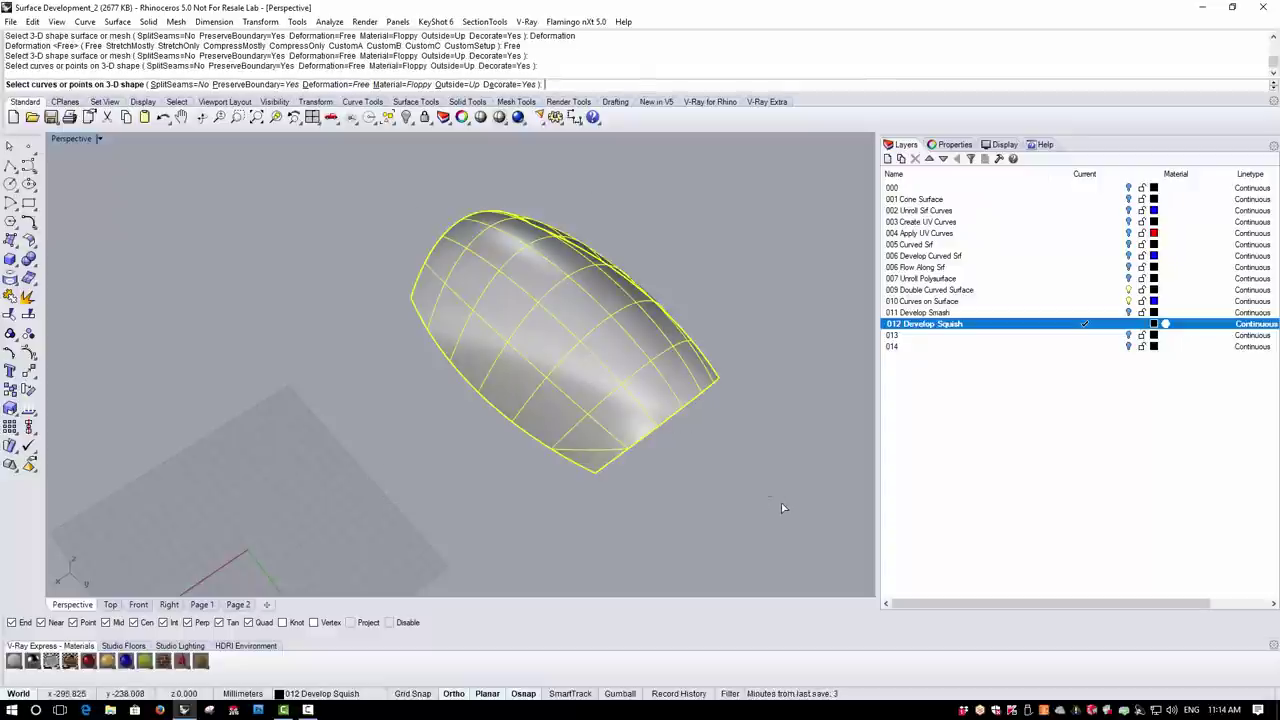
pyautogui.scroll(-3, 484, 390)
pyautogui.scroll(2, 302, 545)
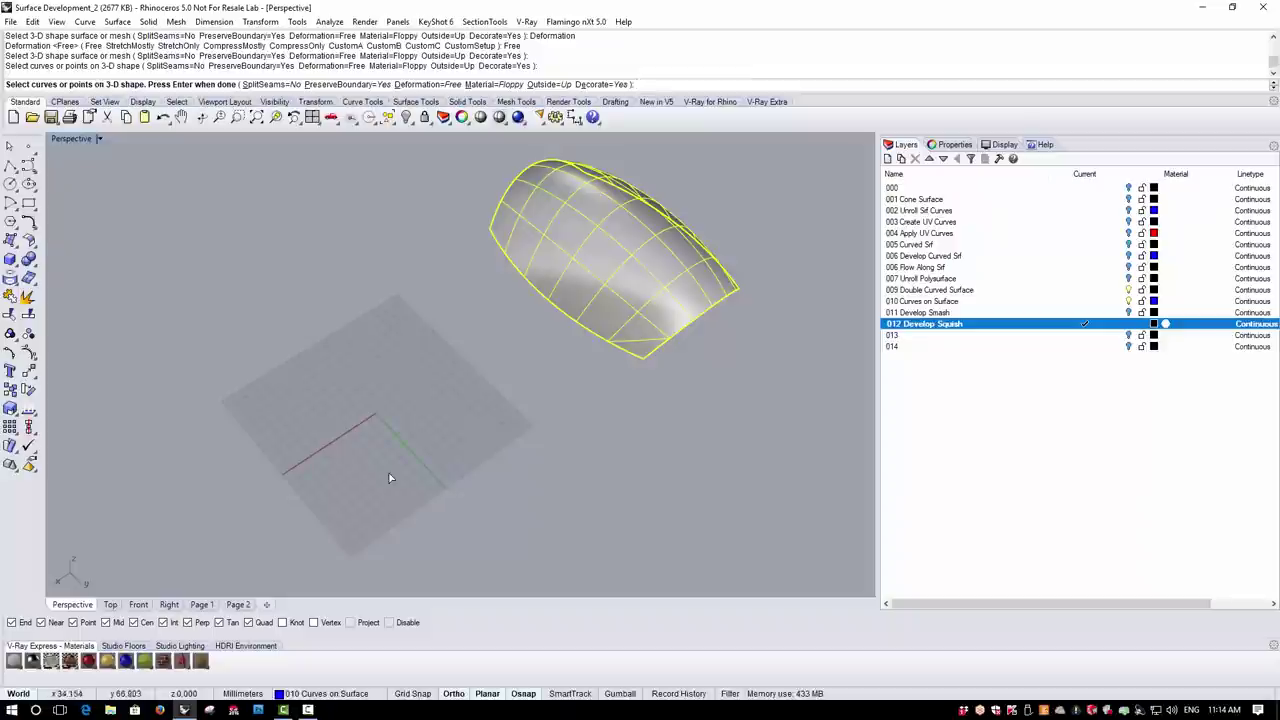
pyautogui.press('Return')
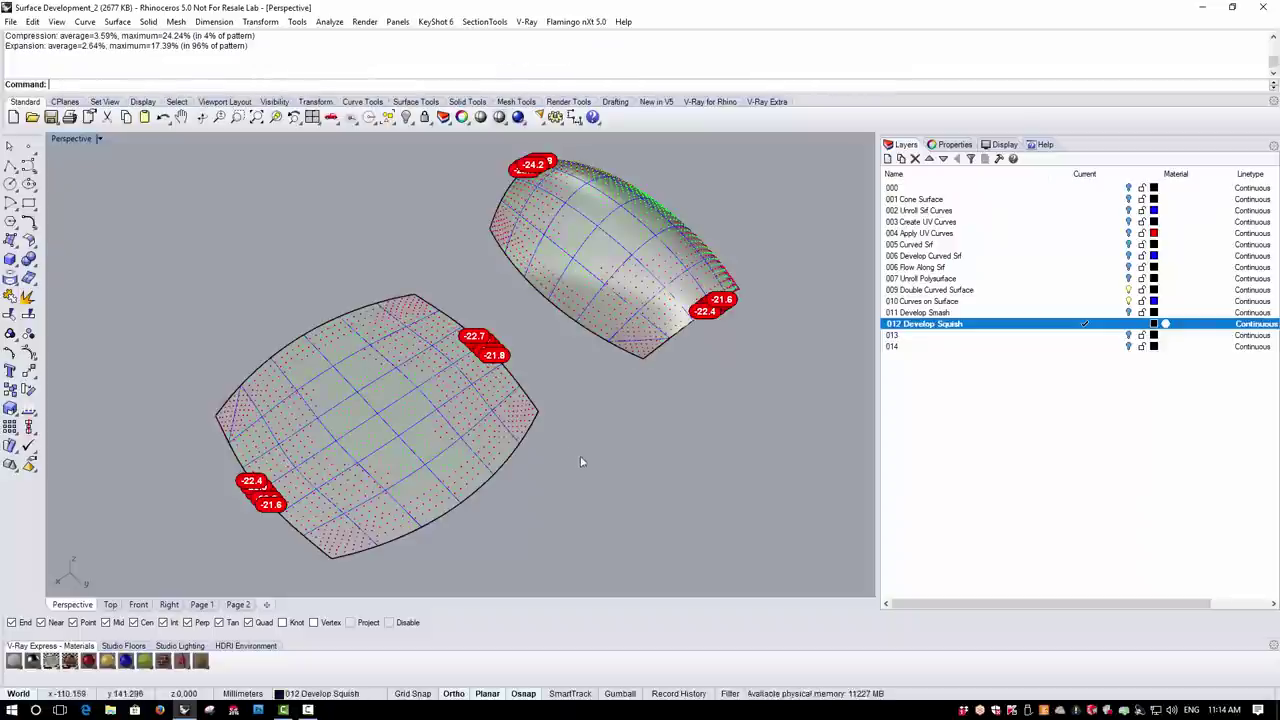
# Examine the squished pattern's coloured points and the percentage labels along its two short edges
pyautogui.moveTo(609, 472); pyautogui.dragTo(341, 509, button='right')
pyautogui.scroll(5, 216, 524)
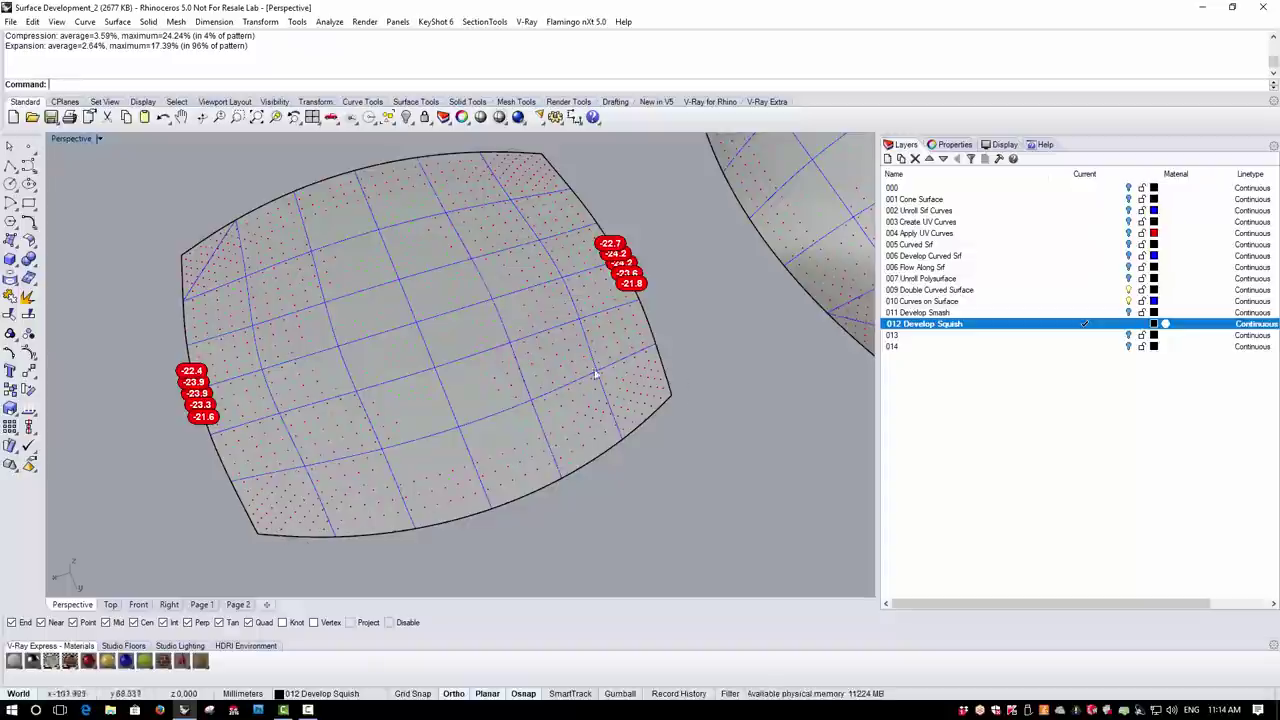
pyautogui.moveTo(363, 443)
pyautogui.mouseDown(button='right')
pyautogui.moveTo(342, 419)
pyautogui.moveTo(372, 447)
pyautogui.mouseUp(button='right')
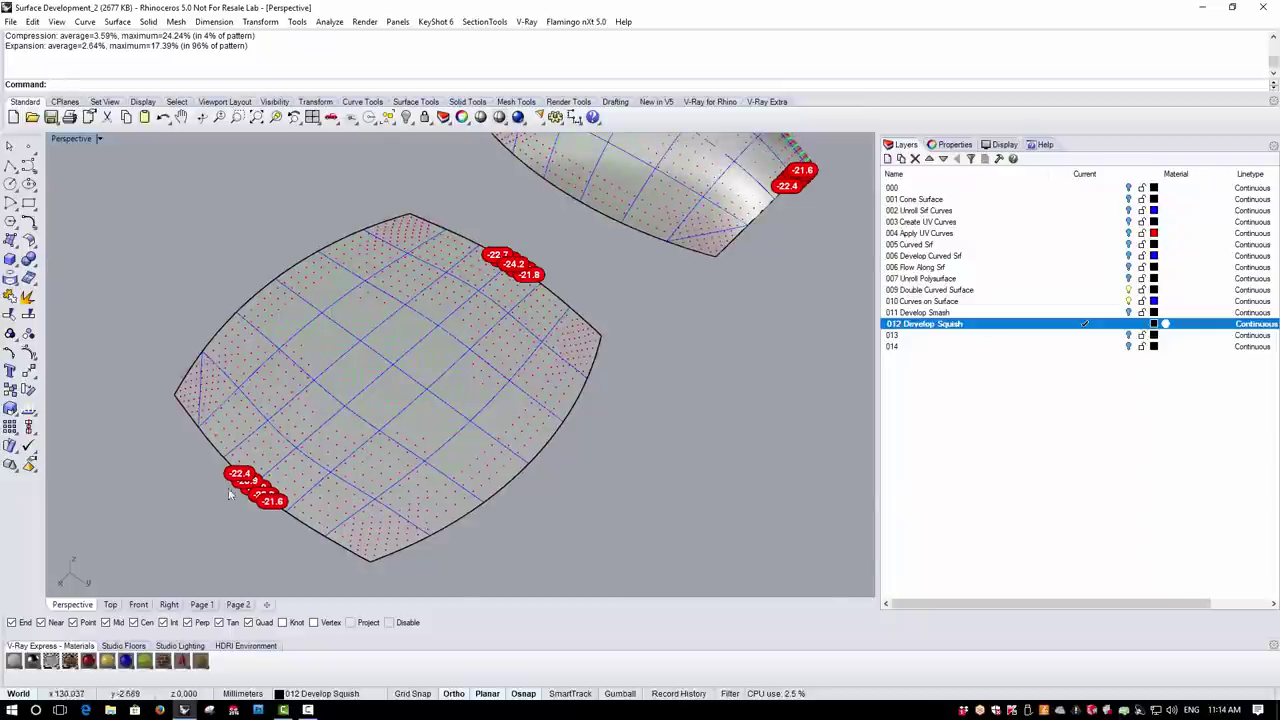
pyautogui.scroll(5, 244, 492)
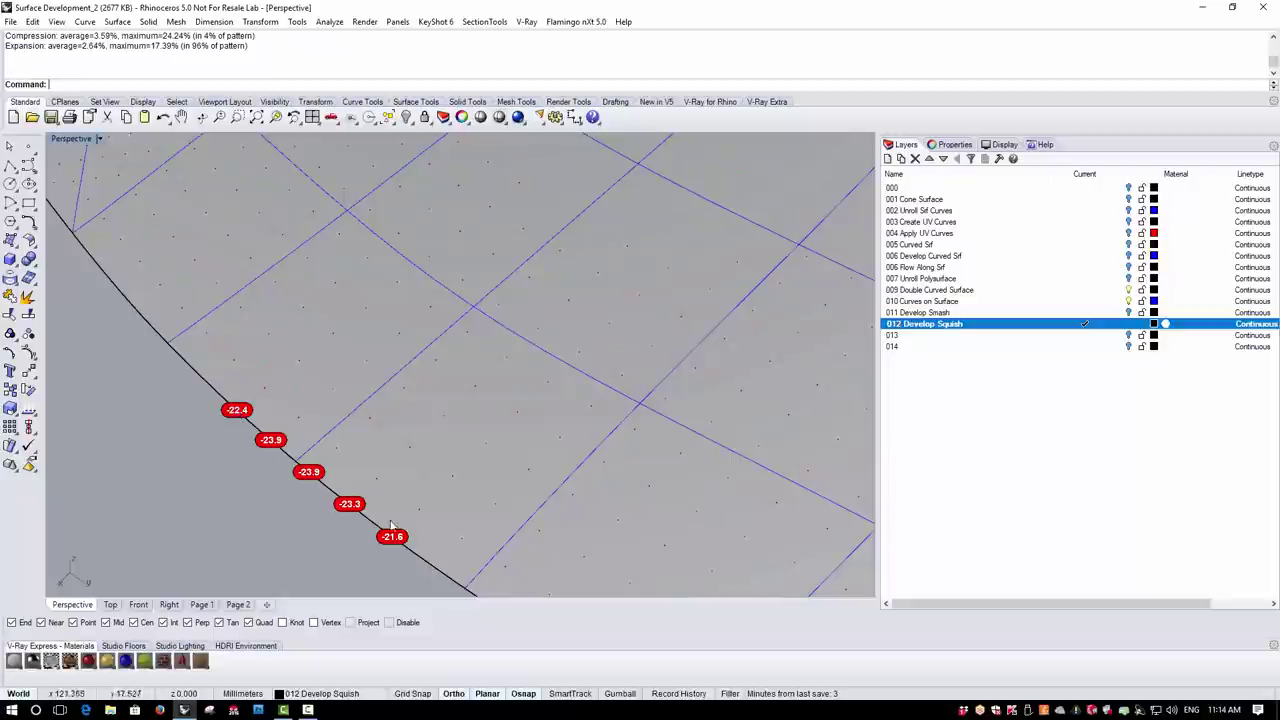
pyautogui.scroll(-5, 270, 508)
pyautogui.moveTo(270, 508); pyautogui.dragTo(571, 294, button='right')
pyautogui.scroll(5, 596, 226)
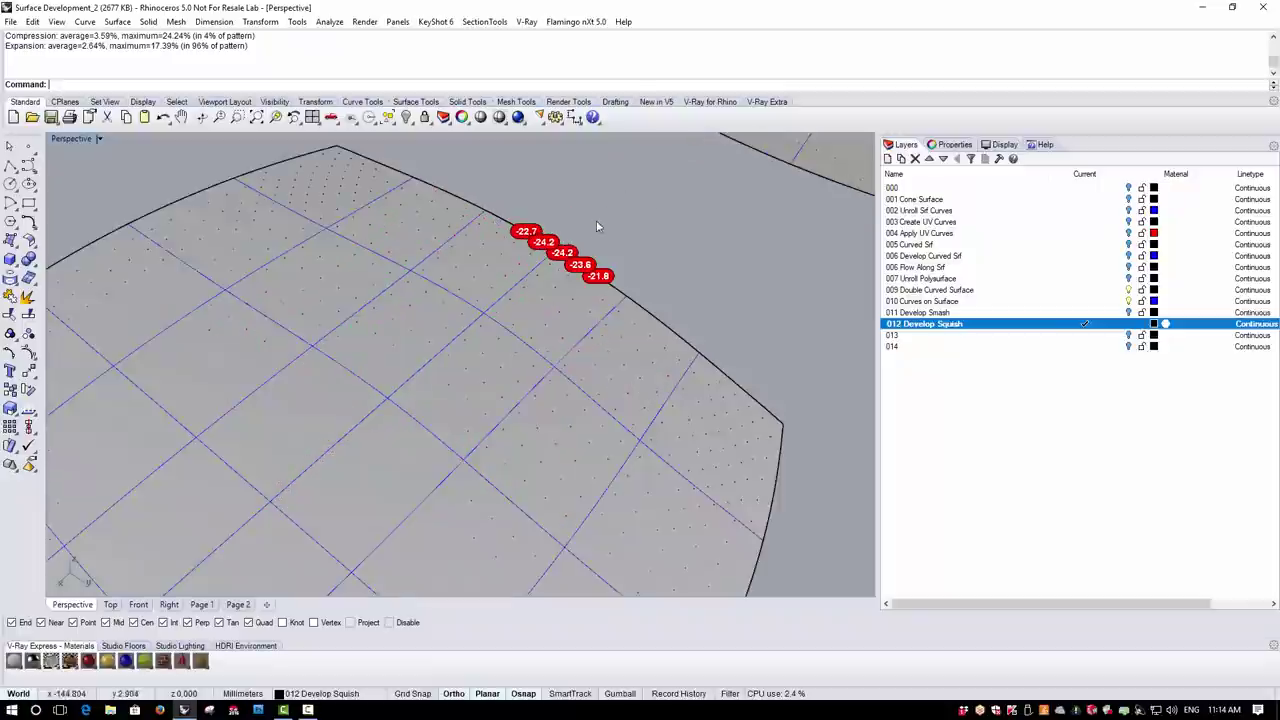
pyautogui.scroll(2, 596, 226)
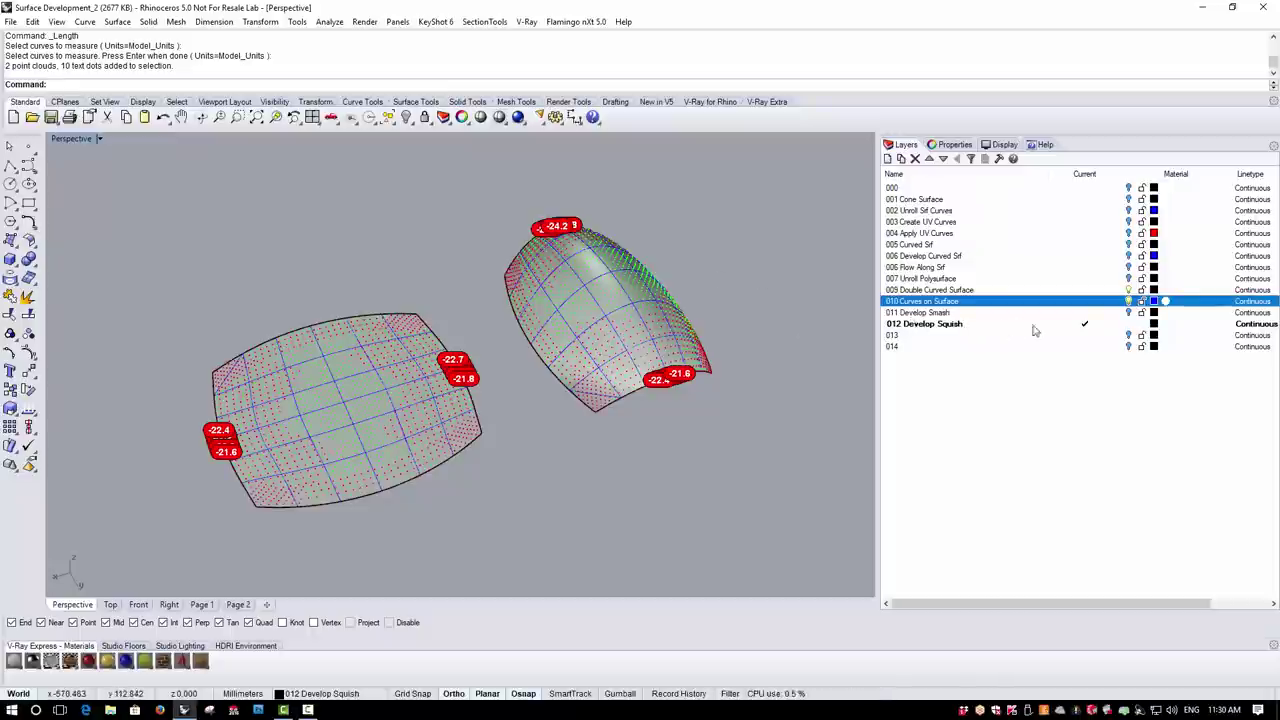
# Hide the 009 Double Curved Surface and 010 Curves on Surface layers to inspect the Squish point clouds alone, and show both layers again
pyautogui.click(1128, 289)
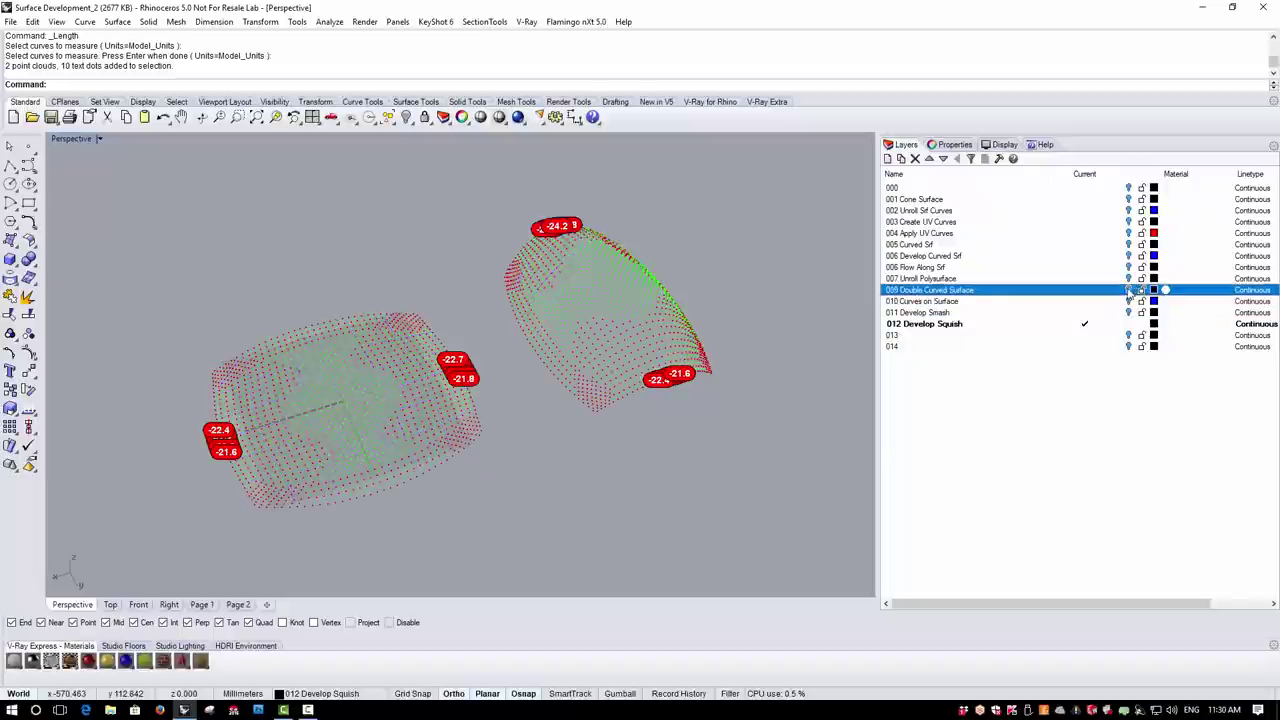
pyautogui.moveTo(655, 388)
pyautogui.mouseDown(button='right')
pyautogui.moveTo(653, 458)
pyautogui.moveTo(640, 430)
pyautogui.moveTo(700, 405)
pyautogui.mouseUp(button='right')
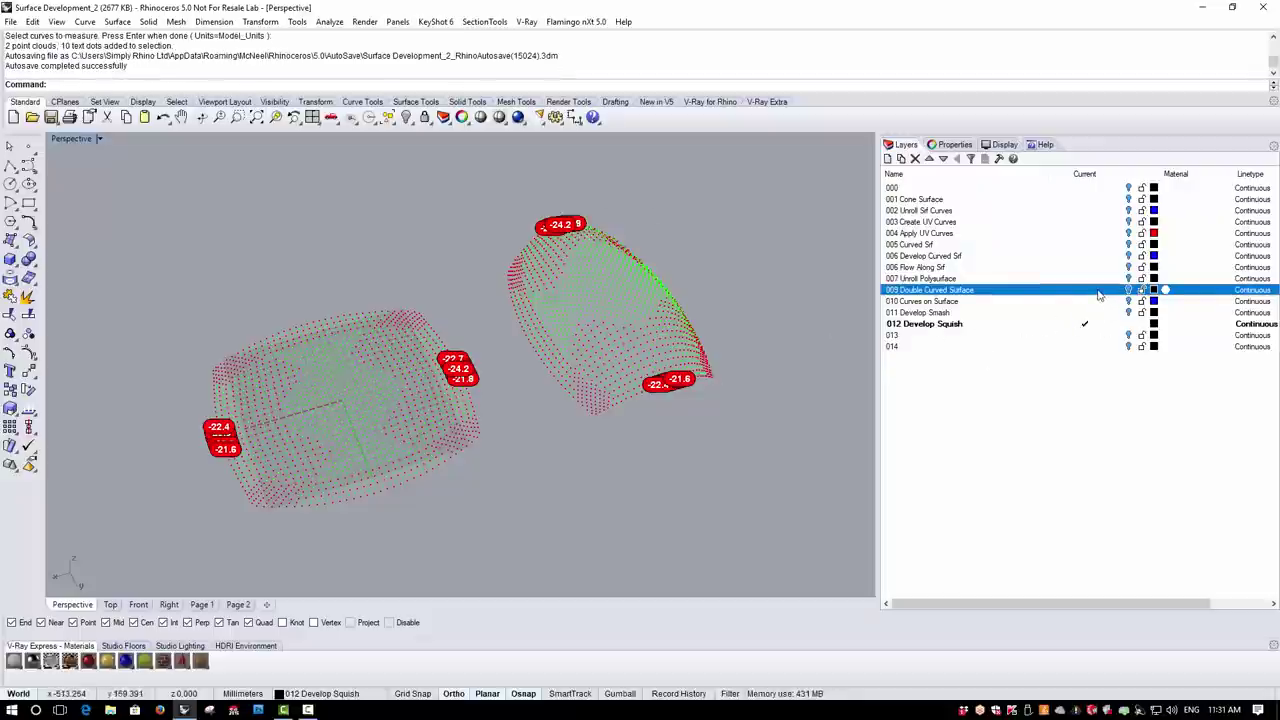
pyautogui.click(1128, 289)
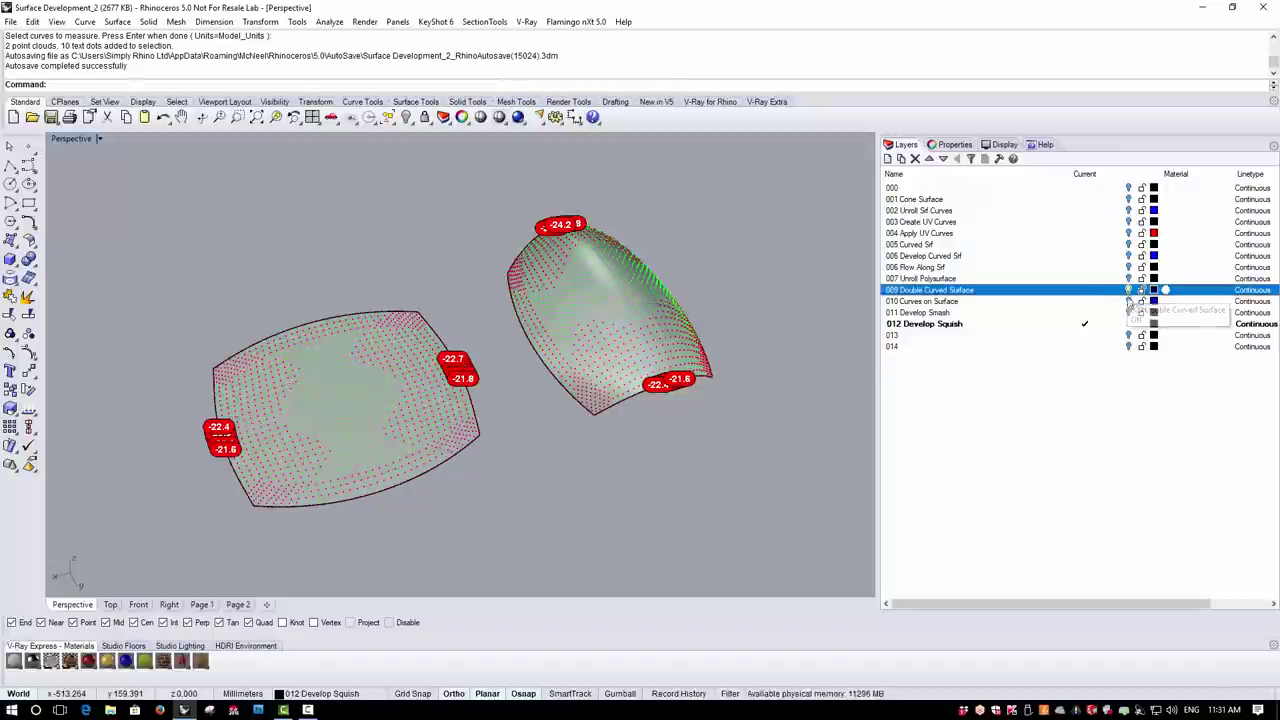
pyautogui.click(1128, 301)
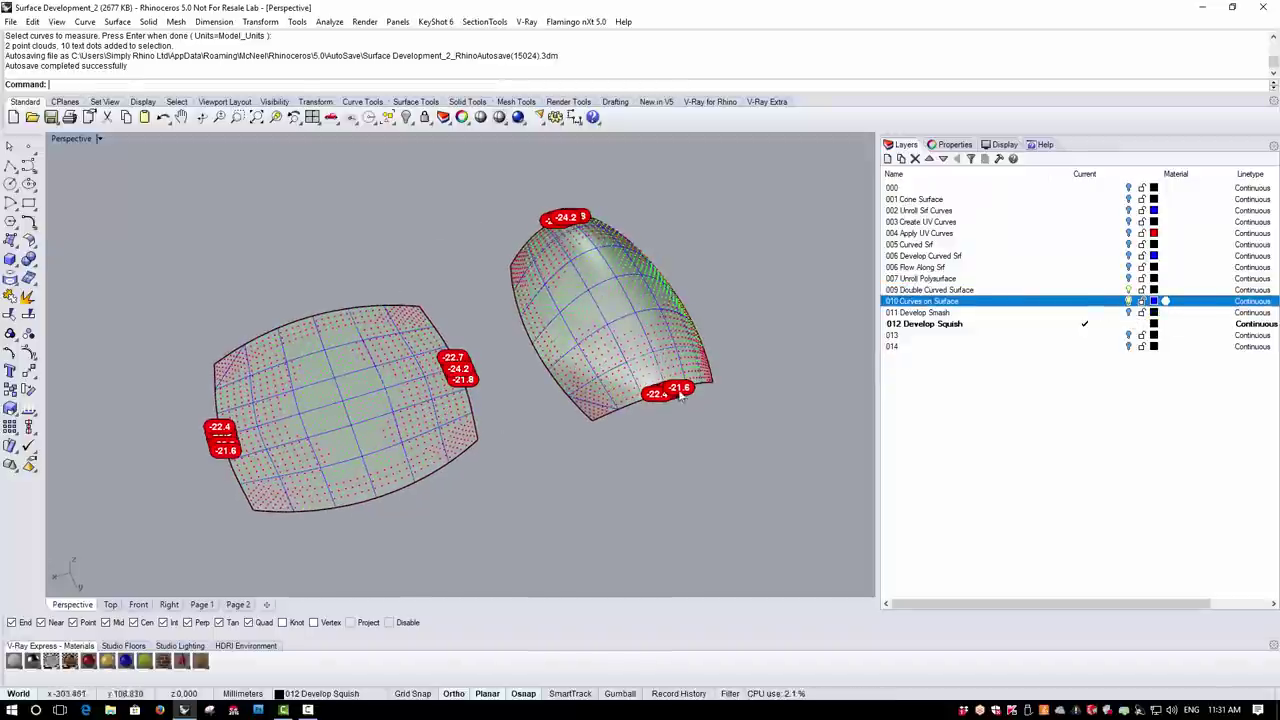
# Make 010 Curves on Surface the current layer and hide the 012 Develop Squish layer
pyautogui.click(1085, 301)
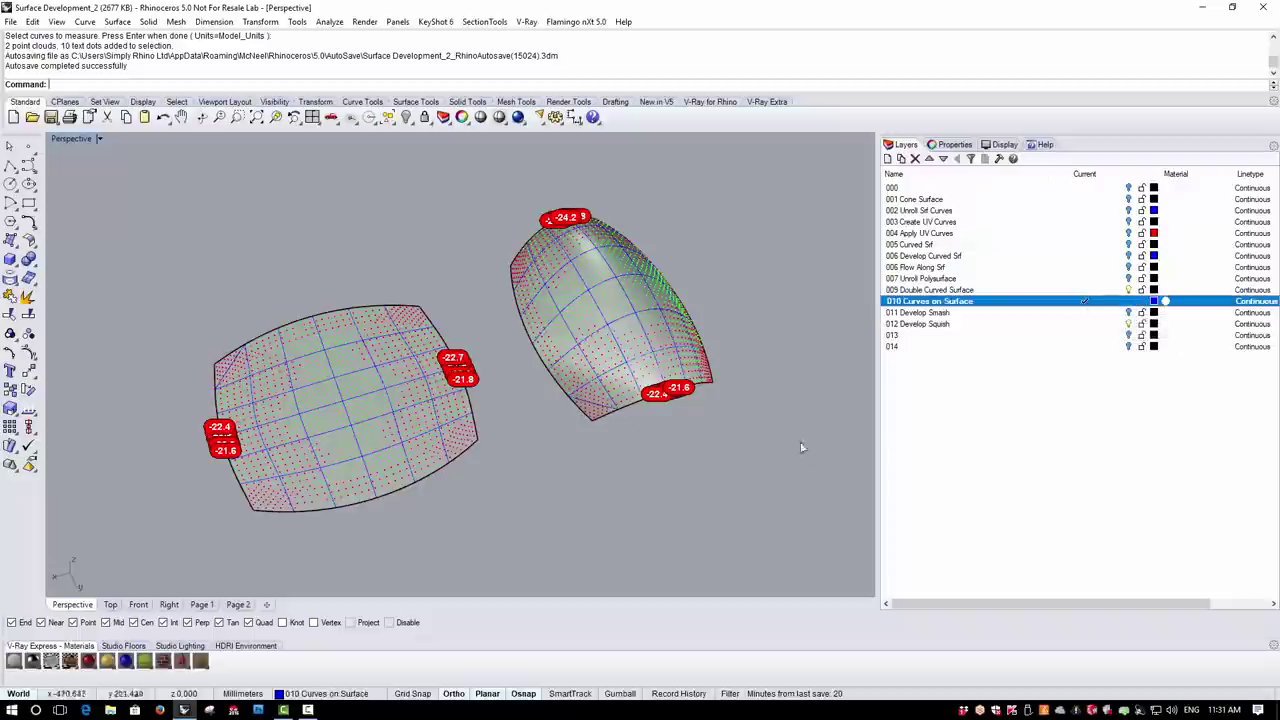
pyautogui.click(1129, 323)
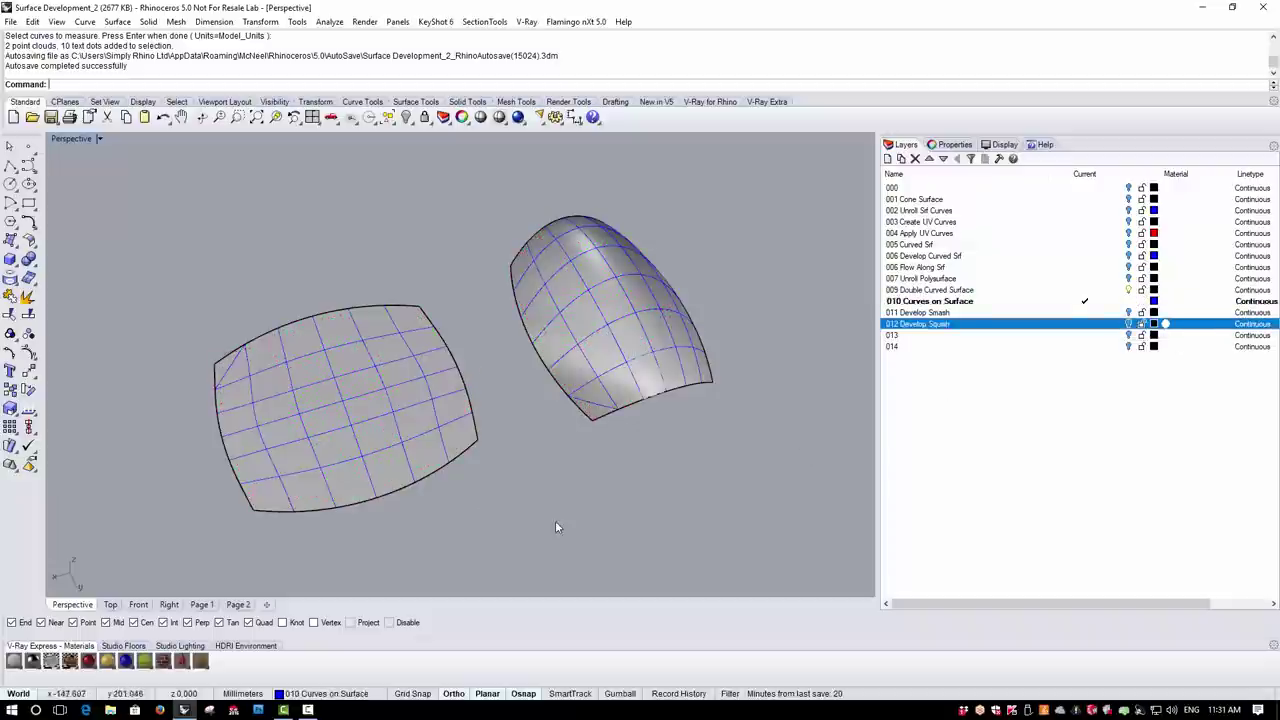
pyautogui.moveTo(565, 502)
pyautogui.mouseDown(button='right')
pyautogui.moveTo(580, 474)
pyautogui.moveTo(551, 502)
pyautogui.mouseUp(button='right')
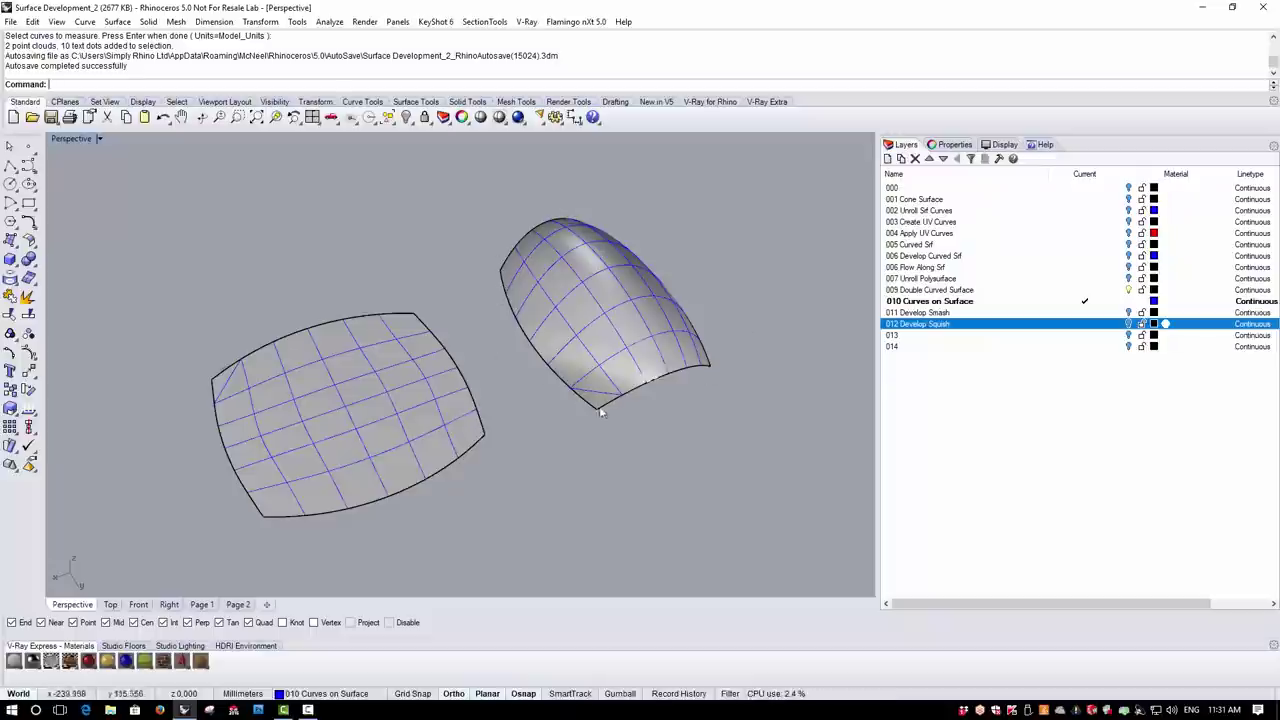
pyautogui.moveTo(529, 361)
pyautogui.mouseDown(button='right')
pyautogui.moveTo(508, 394)
pyautogui.moveTo(530, 354)
pyautogui.mouseUp(button='right')
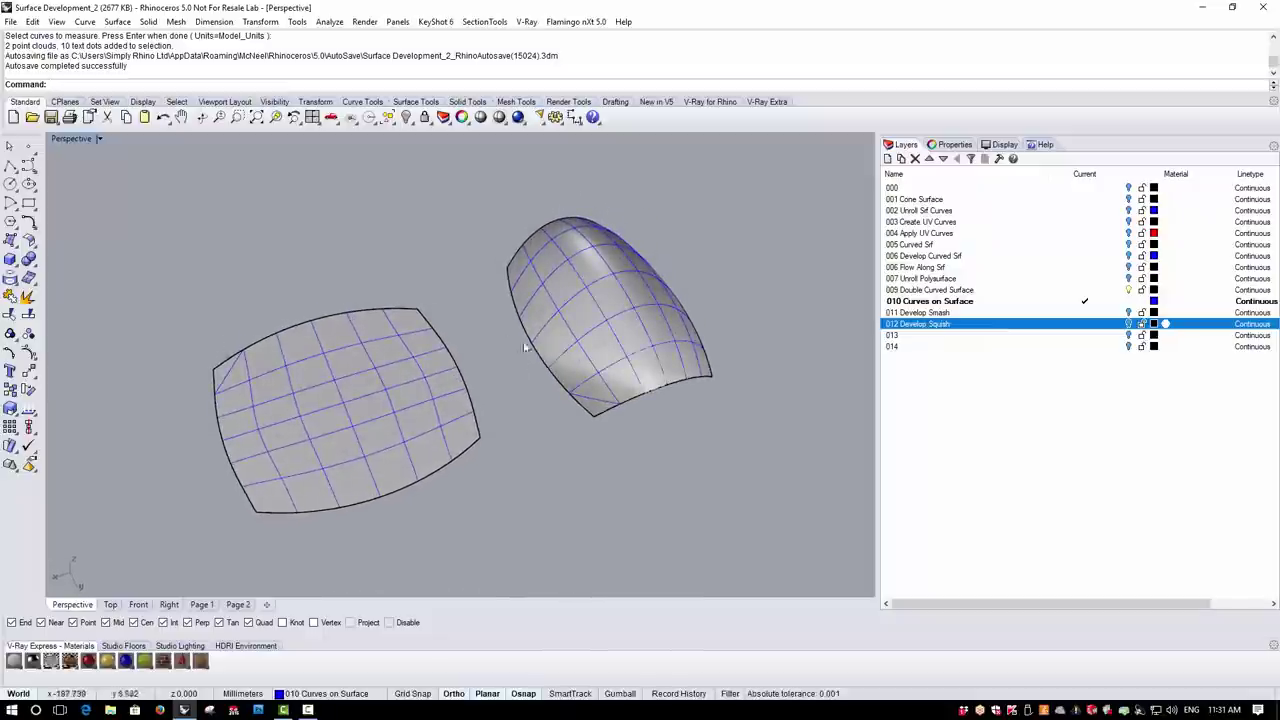
# Measure the length of the flattened surface's long edge beside the corner diagonal, using the surface edge
pyautogui.click(322, 22)
pyautogui.click(352, 118)
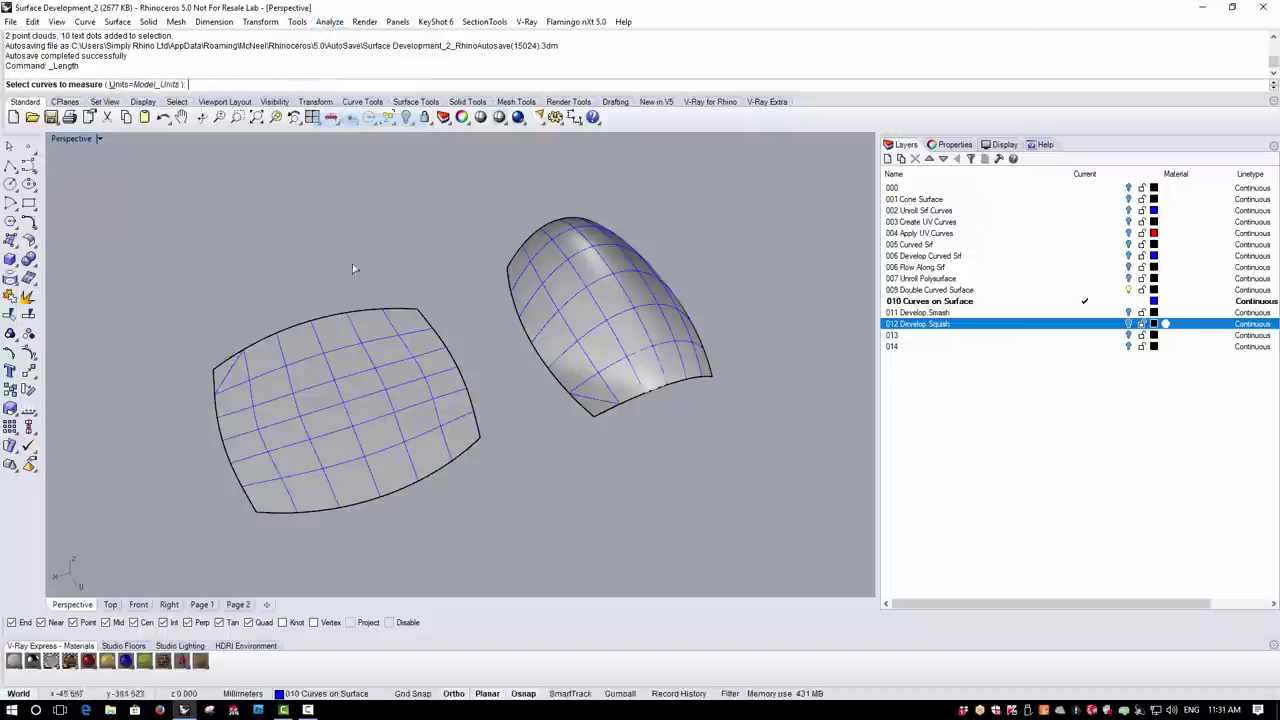
pyautogui.click(339, 314)
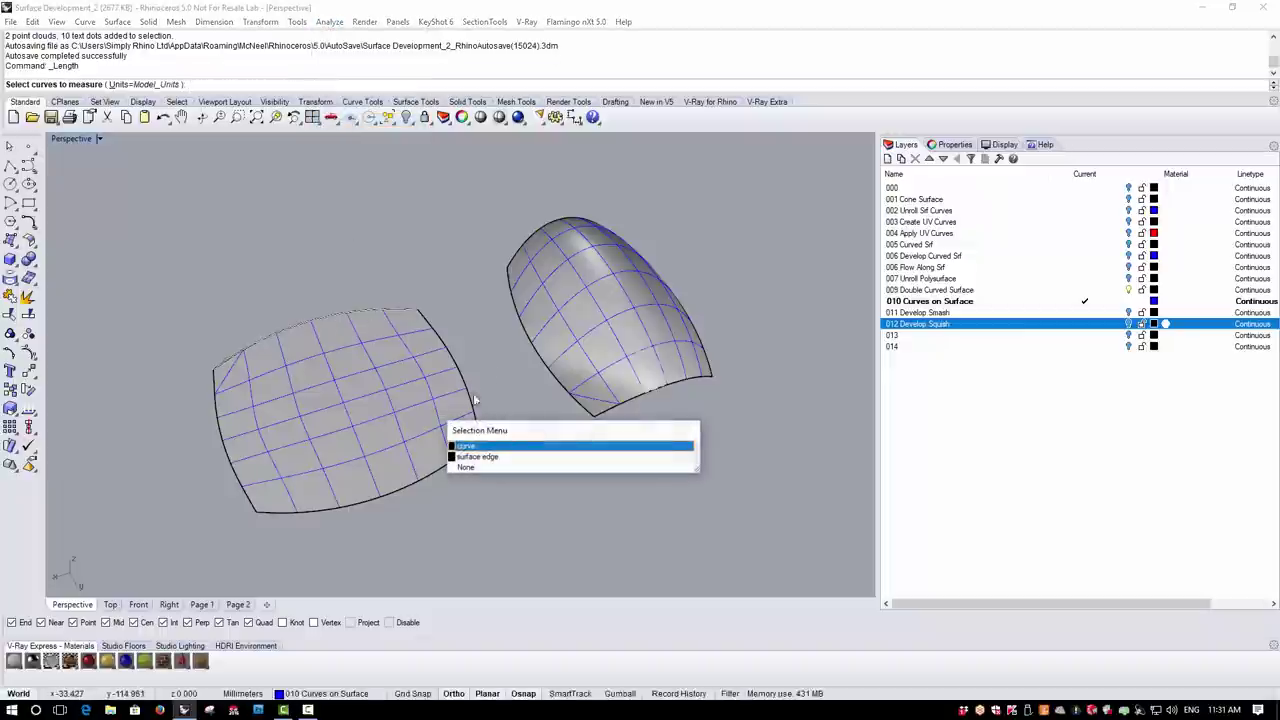
pyautogui.click(467, 455)
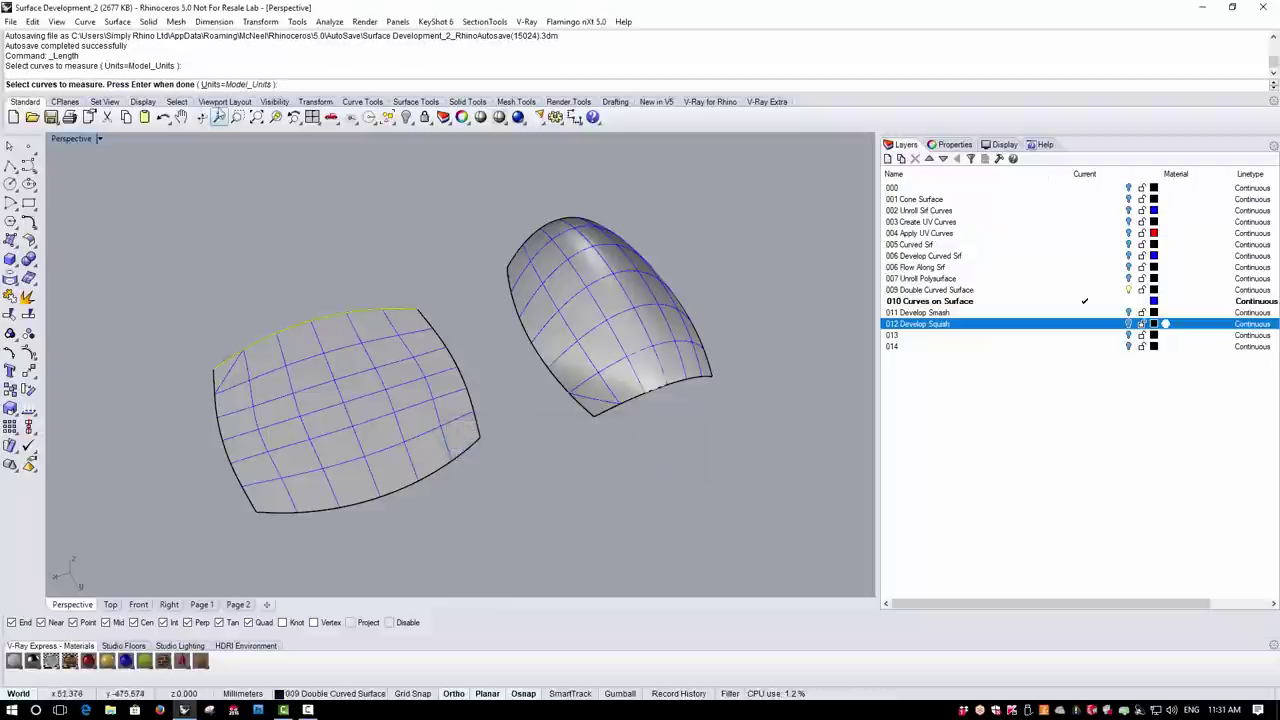
pyautogui.press('Return')
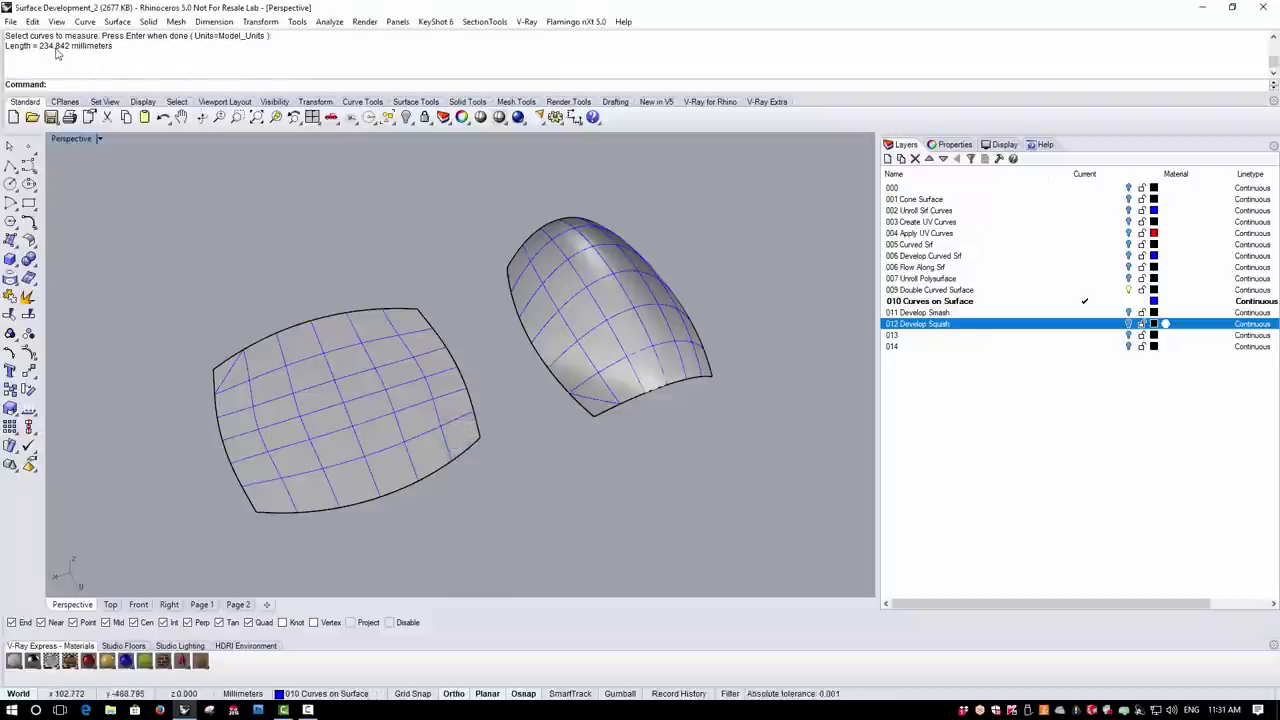
# Measure the length of the matching long edge on the original double curved surface
pyautogui.press('Return')
pyautogui.click(526, 338)
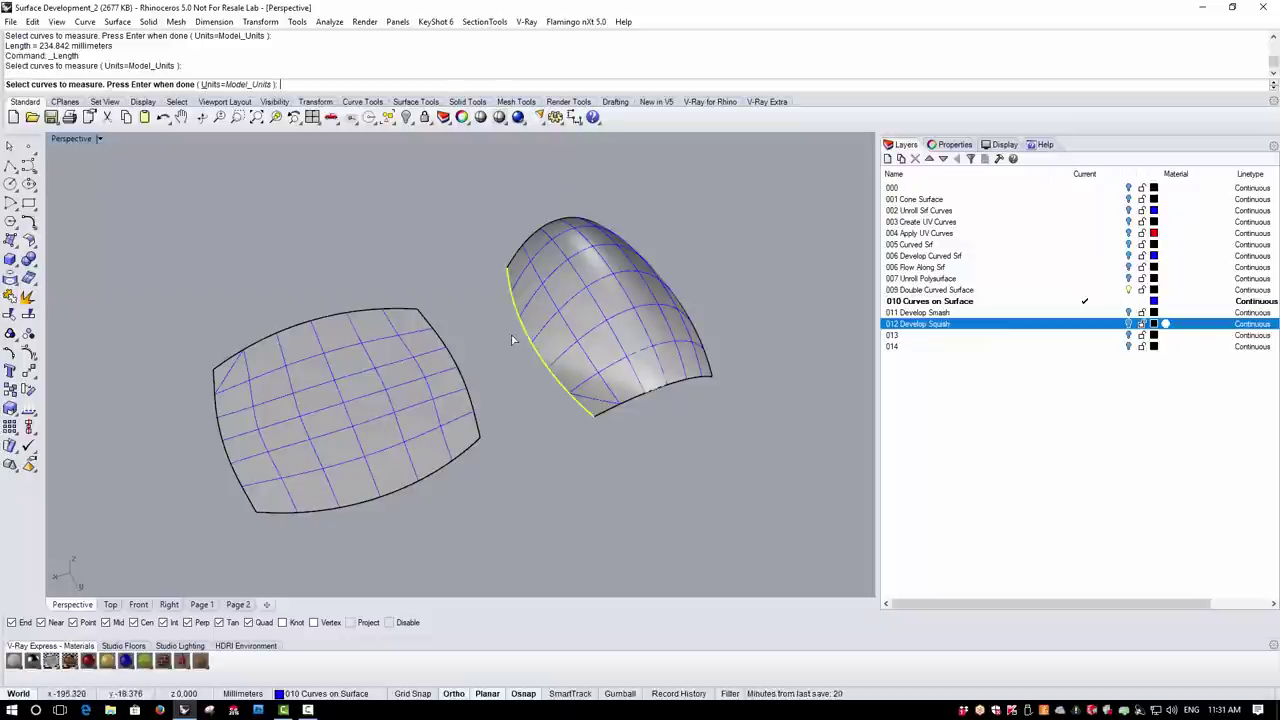
pyautogui.press('Return')
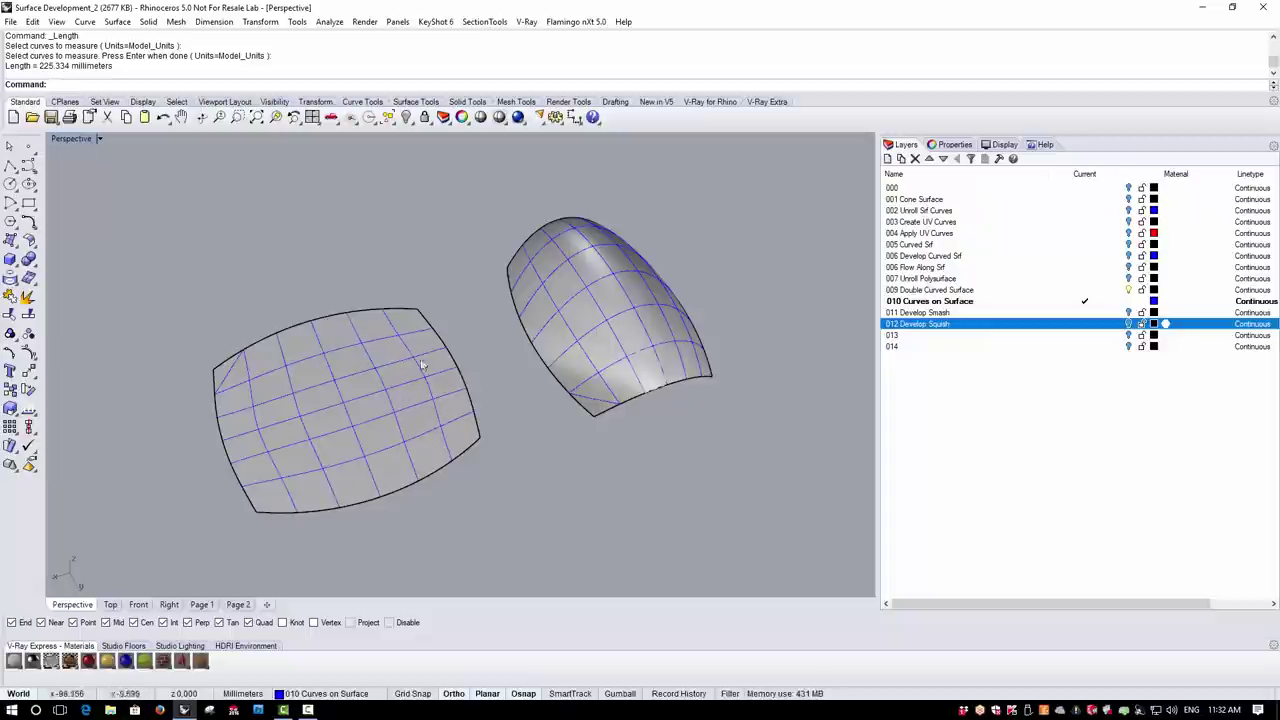
# Display the flattened surface's control points to inspect them and turn them off again
pyautogui.moveTo(544, 312); pyautogui.dragTo(379, 350, button='right')
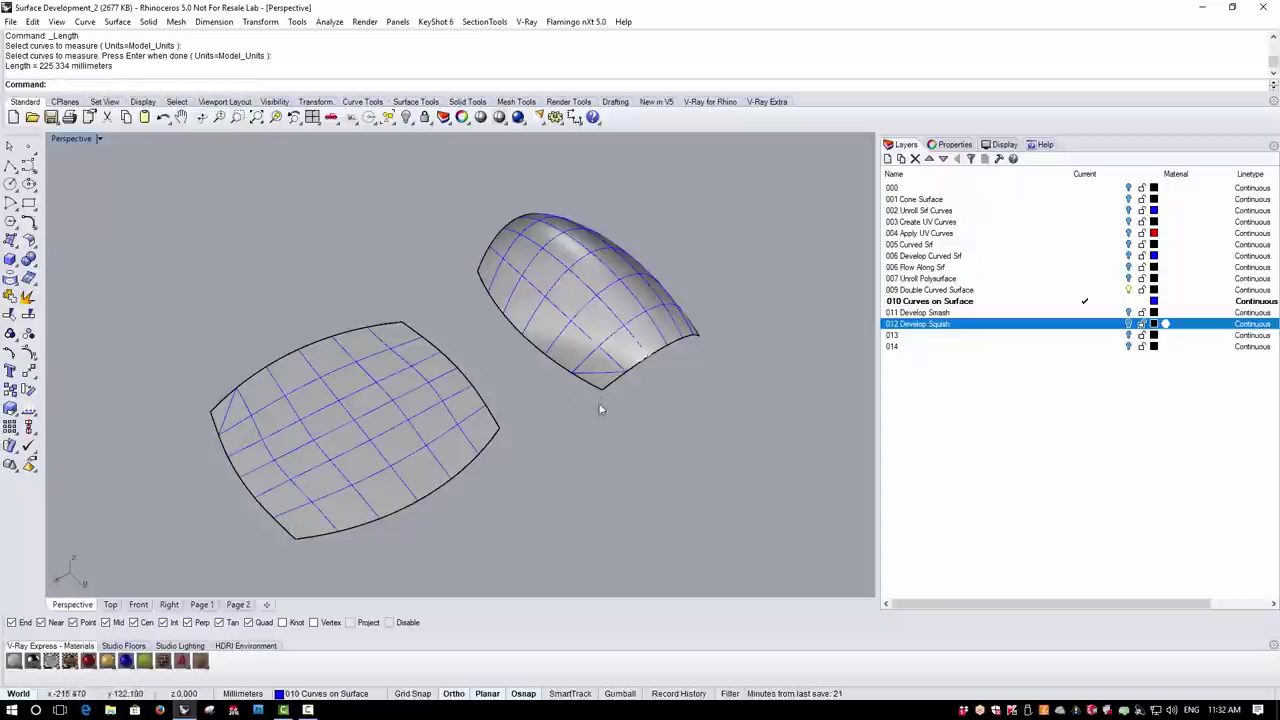
pyautogui.moveTo(559, 294); pyautogui.dragTo(553, 322, button='right')
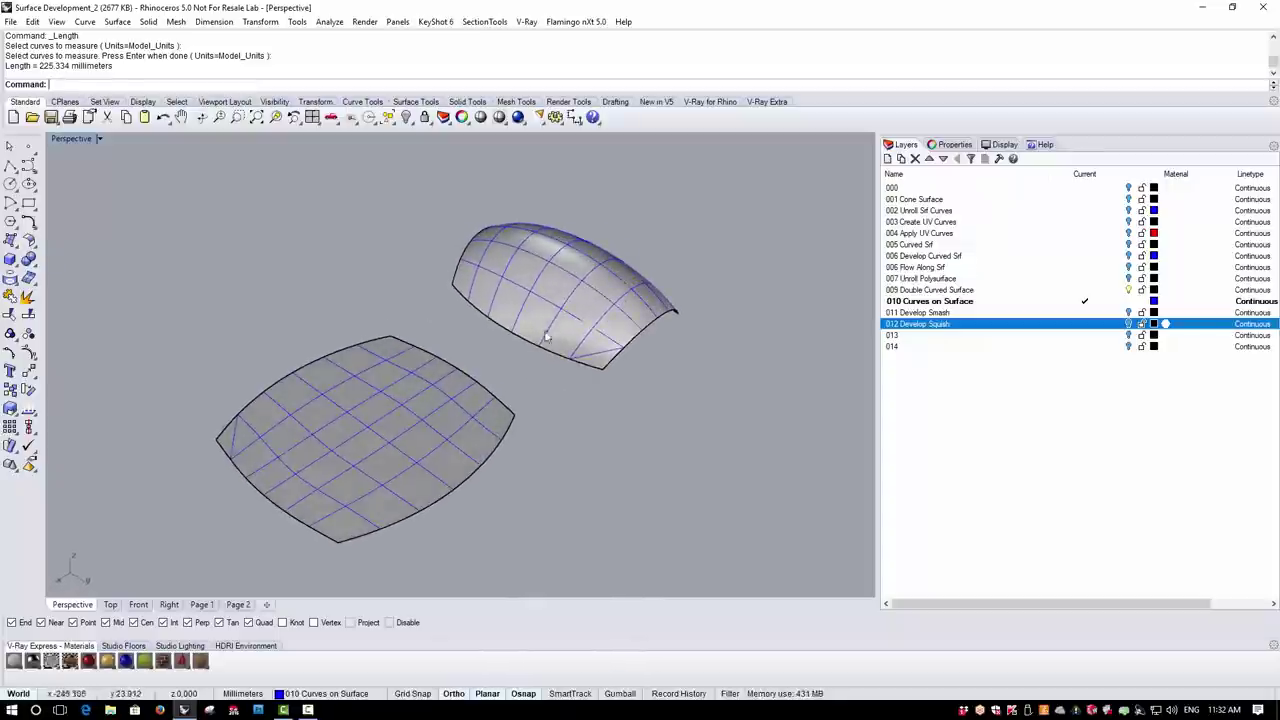
pyautogui.moveTo(410, 314); pyautogui.dragTo(291, 430, button='right')
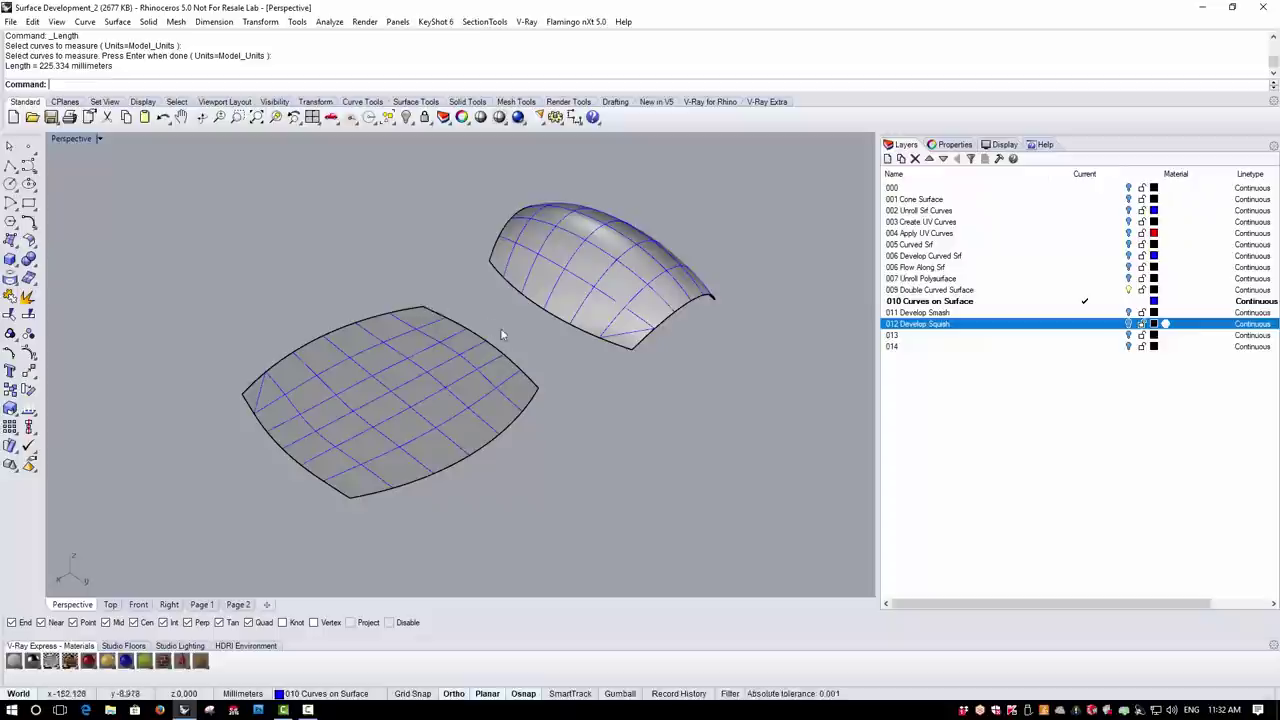
pyautogui.click(367, 486)
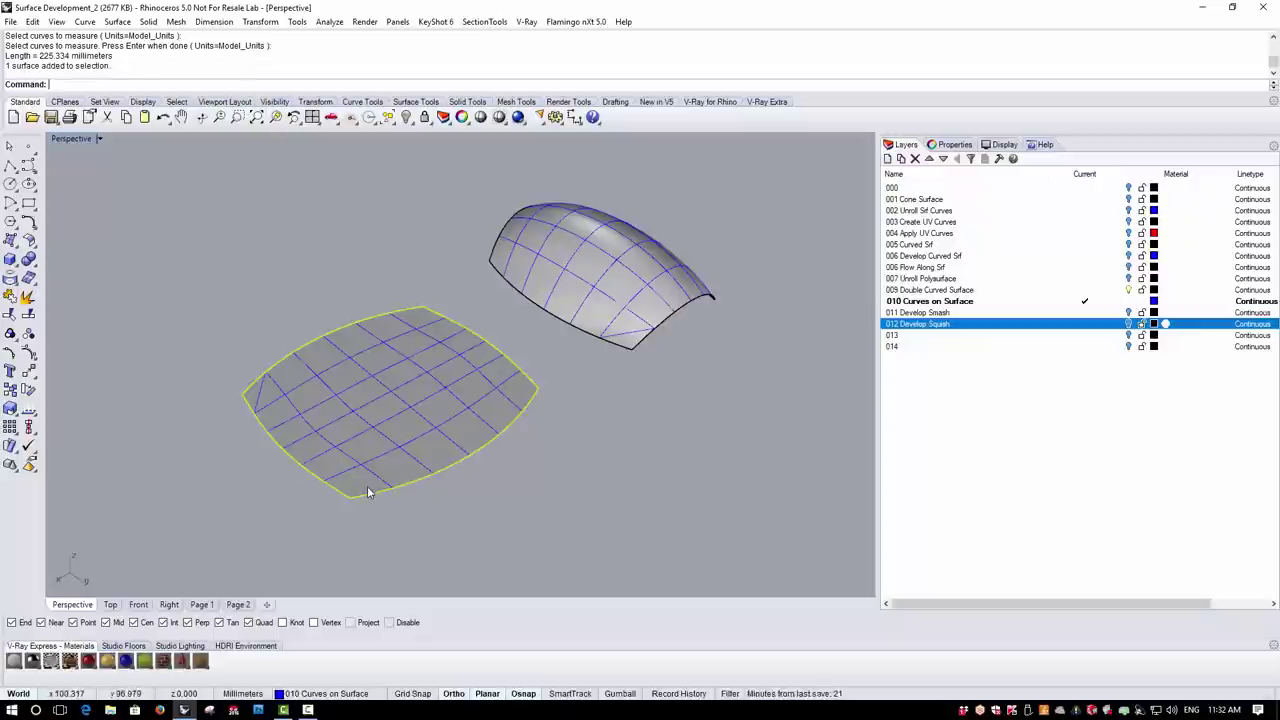
pyautogui.moveTo(349, 423); pyautogui.dragTo(340, 463, button='right')
pyautogui.click(30, 357)
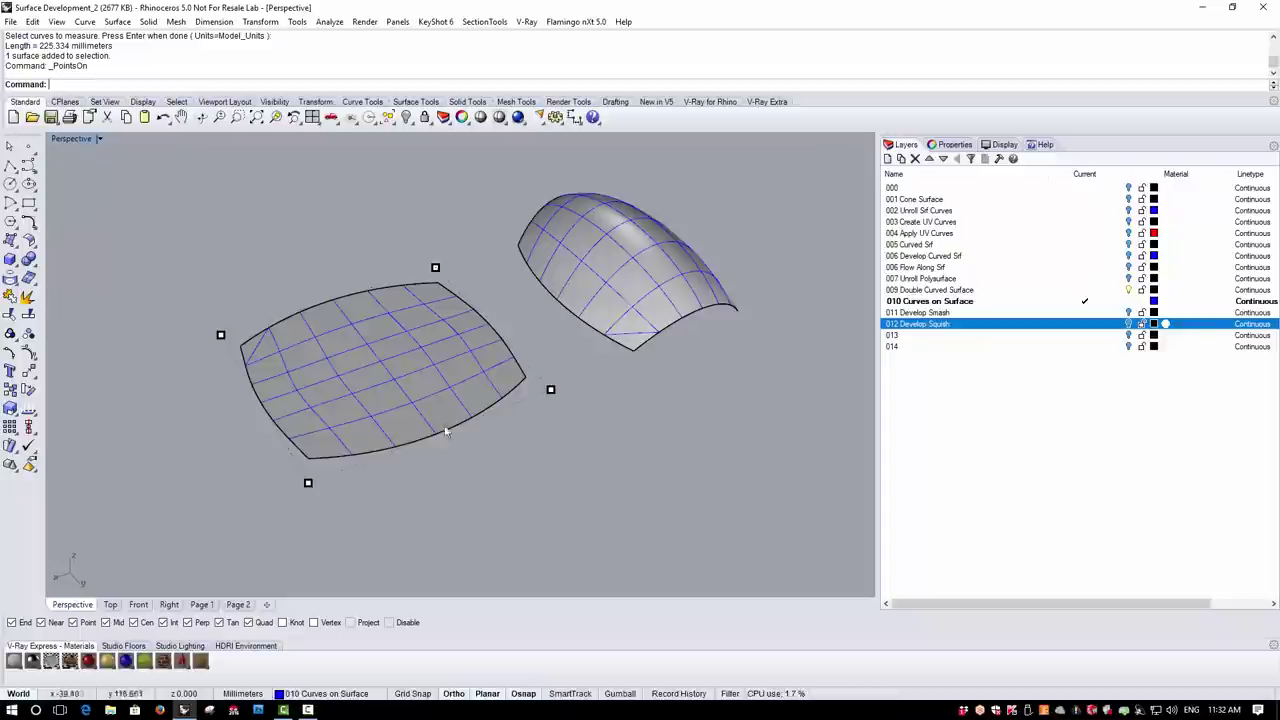
pyautogui.press('Escape')
# Measure the length of the flattened surface's far edge that starts at the corner with the diagonal curve
pyautogui.moveTo(309, 460); pyautogui.dragTo(260, 420, button='right')
pyautogui.click(116, 23)
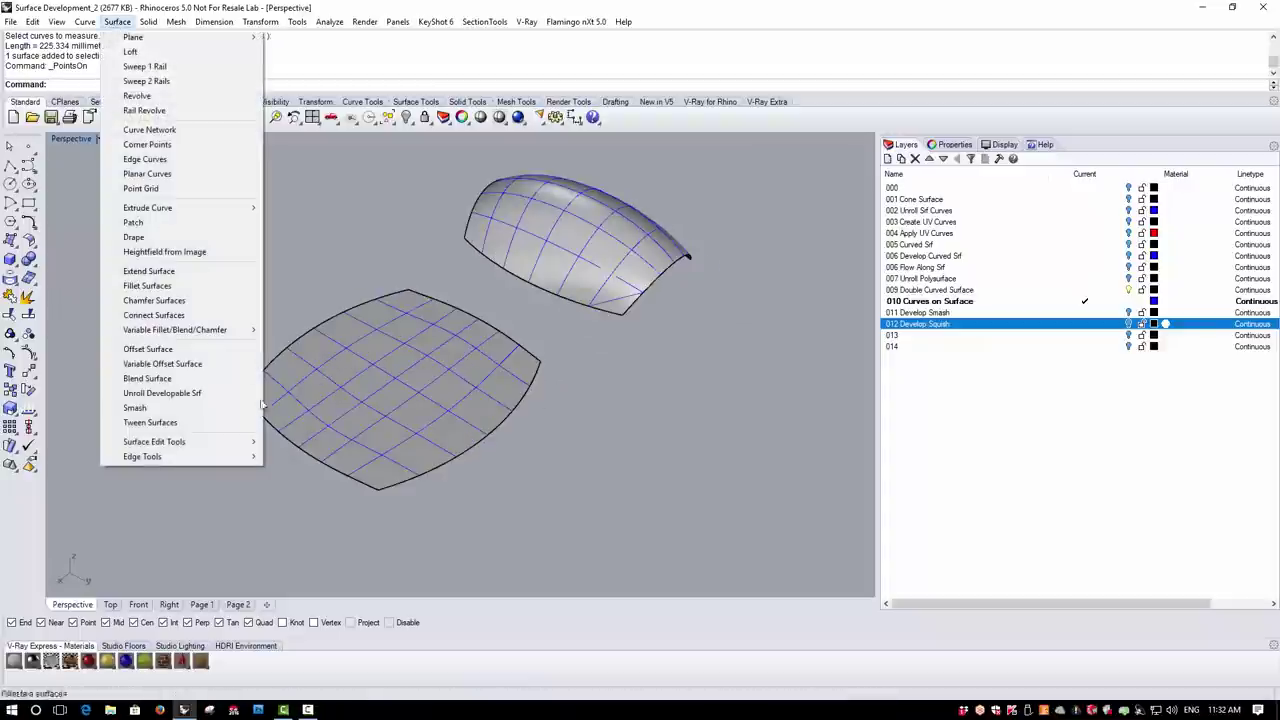
pyautogui.moveTo(175, 447)
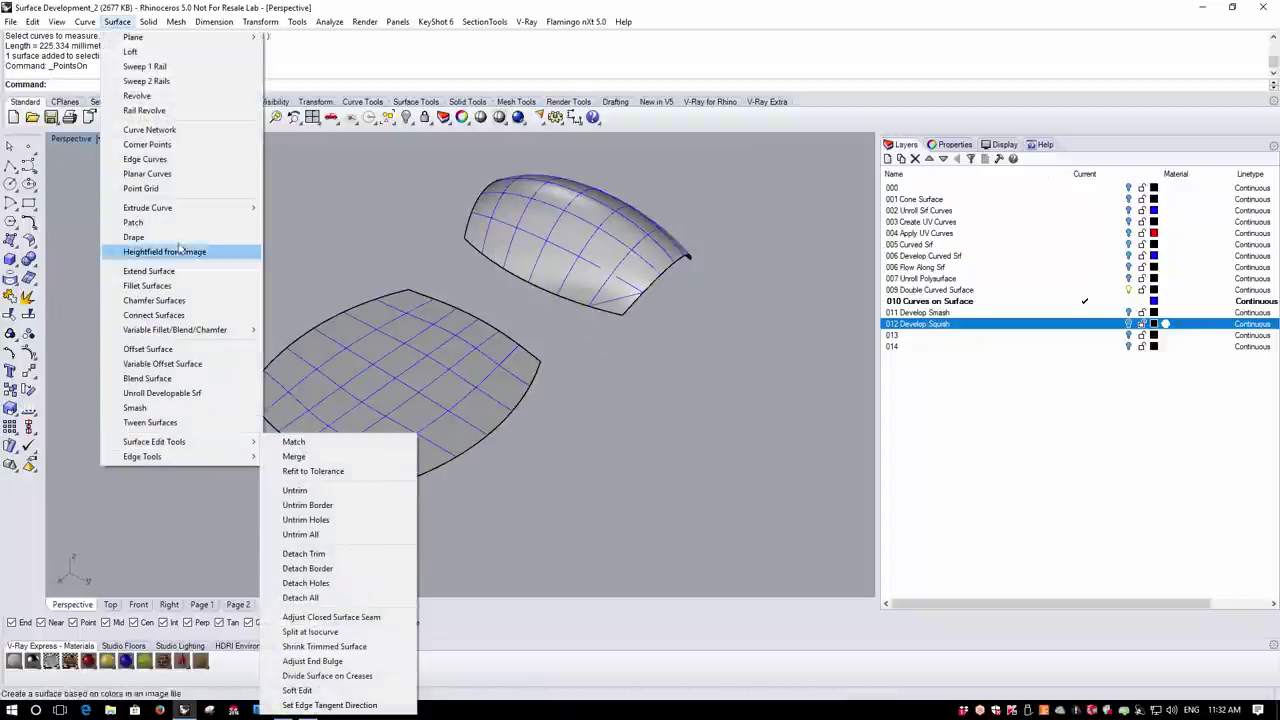
pyautogui.moveTo(336, 26)
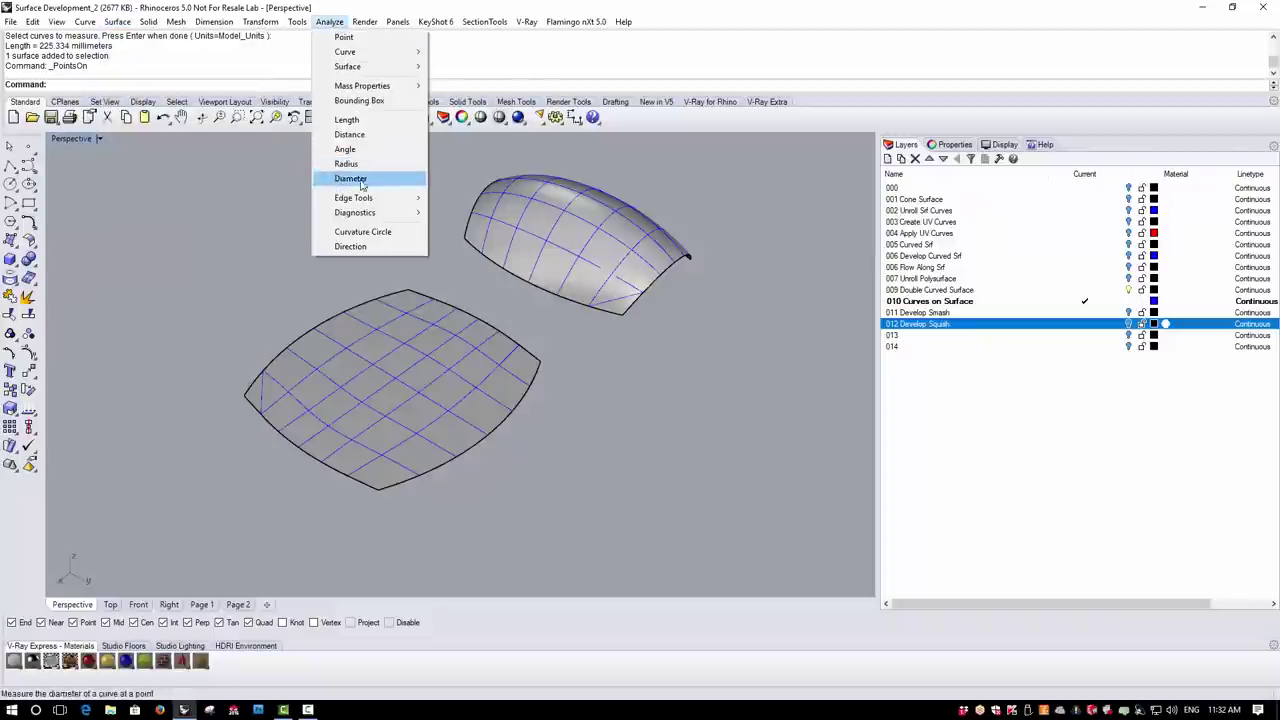
pyautogui.click(346, 119)
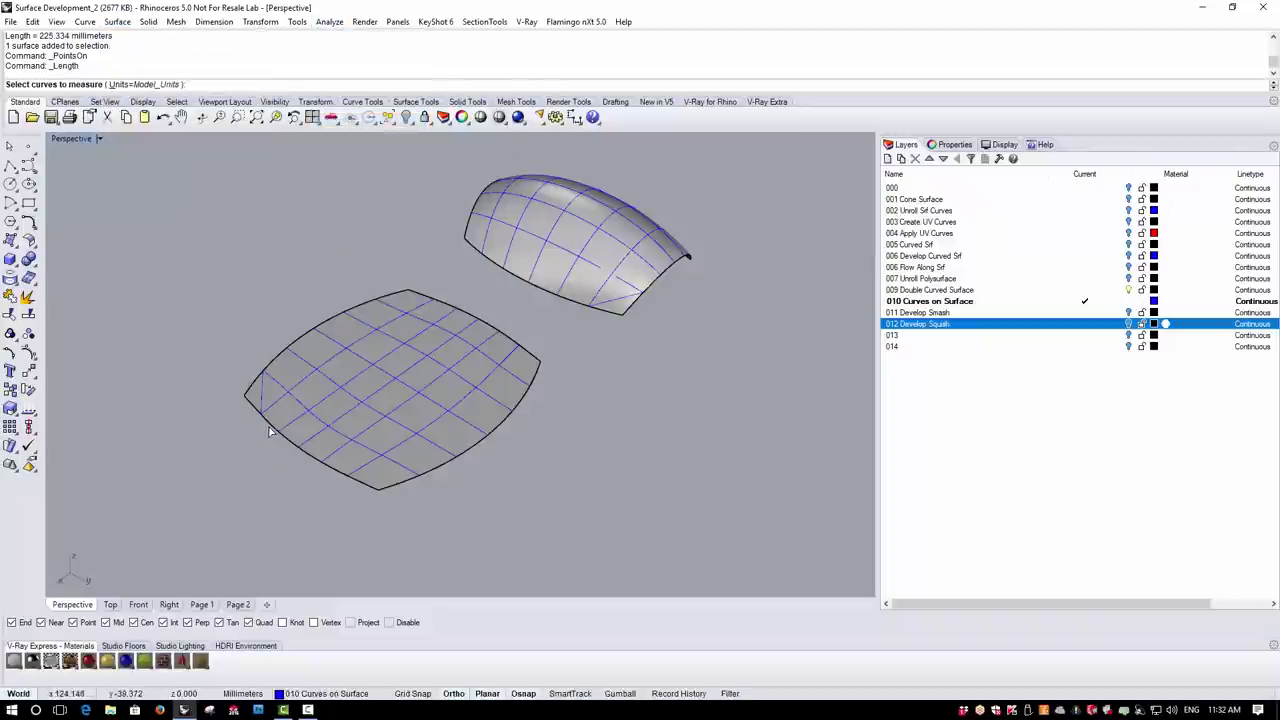
pyautogui.click(450, 432)
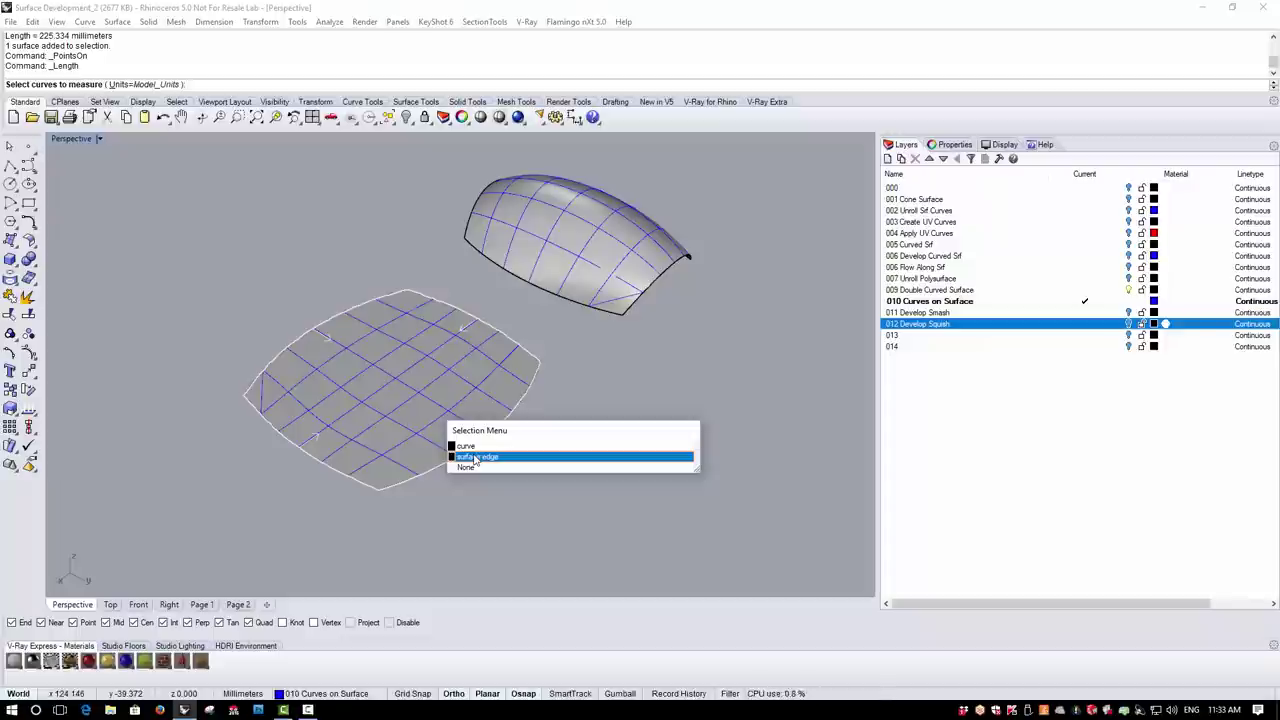
pyautogui.click(476, 457)
pyautogui.moveTo(467, 243); pyautogui.dragTo(541, 202, button='right')
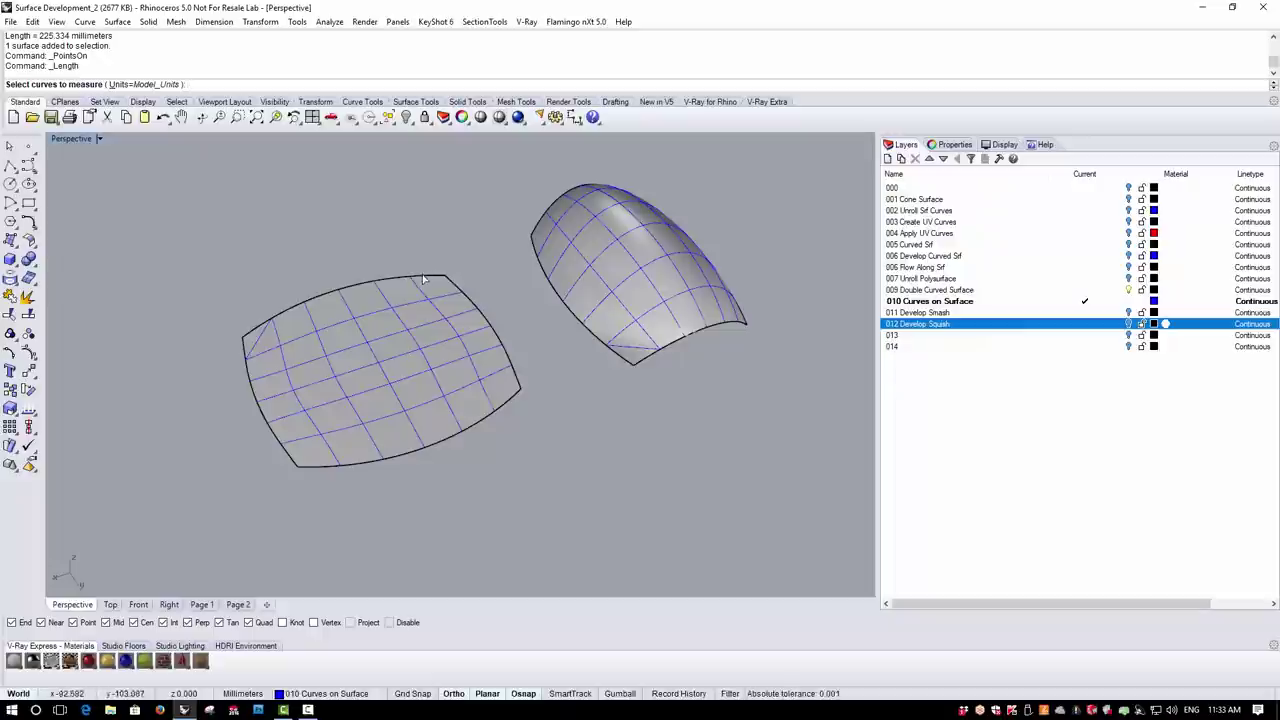
pyautogui.click(347, 287)
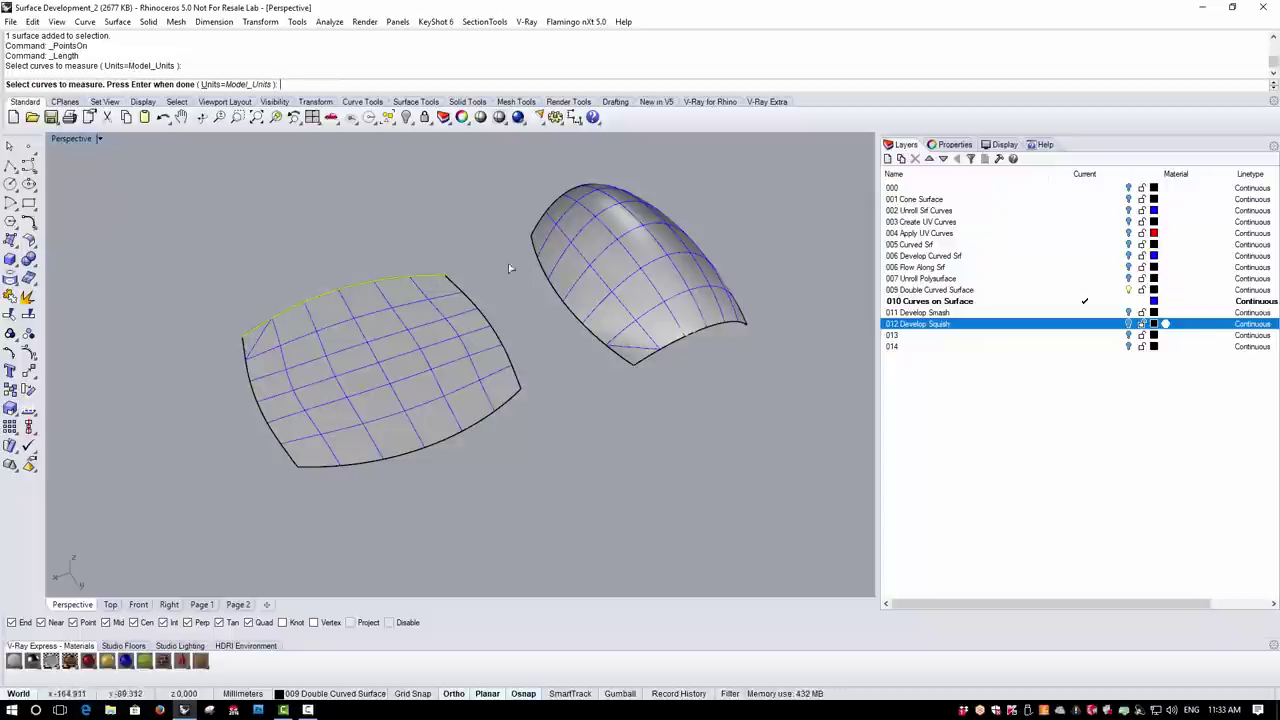
pyautogui.press('Return')
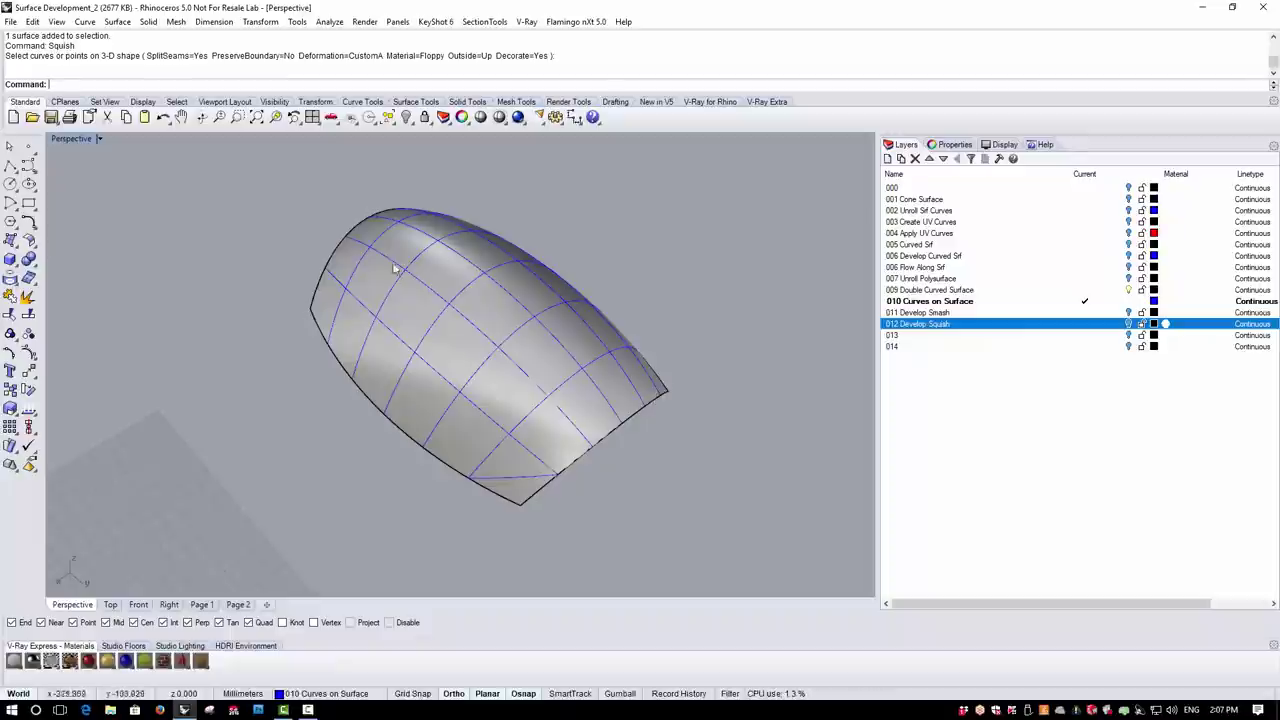
# Start Squish and set its CustomA deformation to a boundary compress of 200 and an interior compress of 200
pyautogui.moveTo(697, 294); pyautogui.dragTo(603, 187, button='right')
pyautogui.rightClick(626, 88)
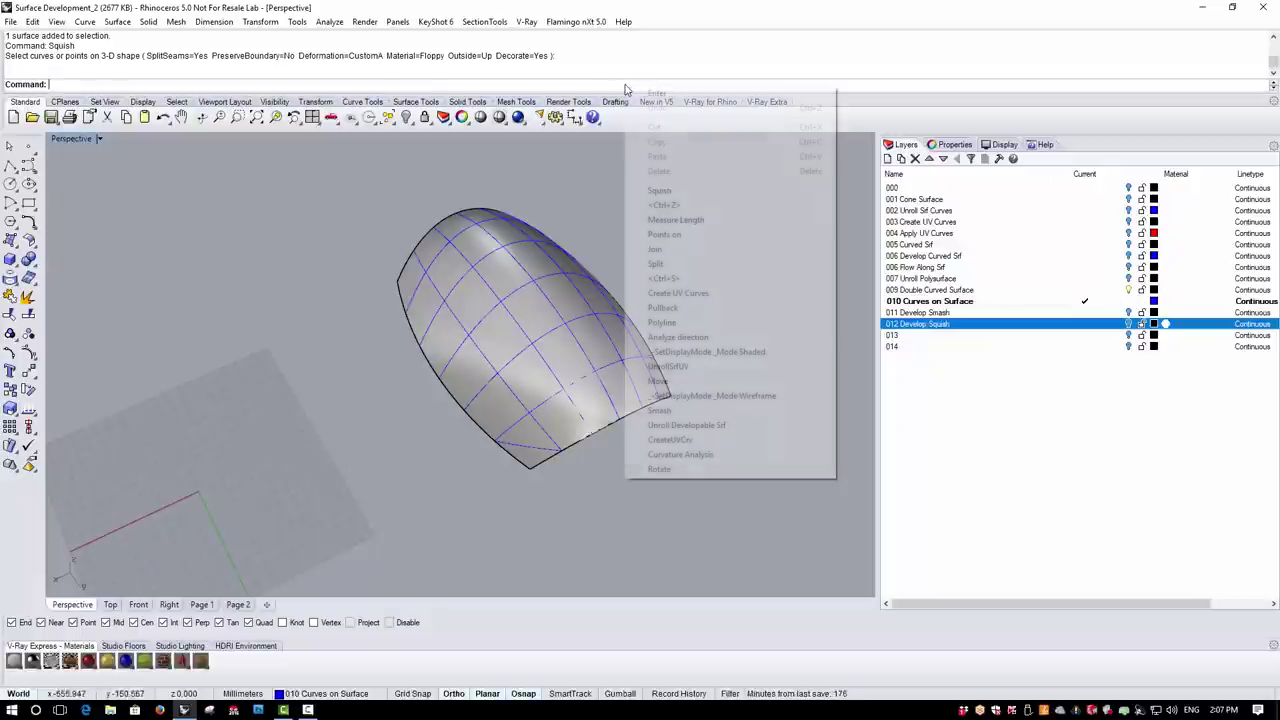
pyautogui.click(645, 188)
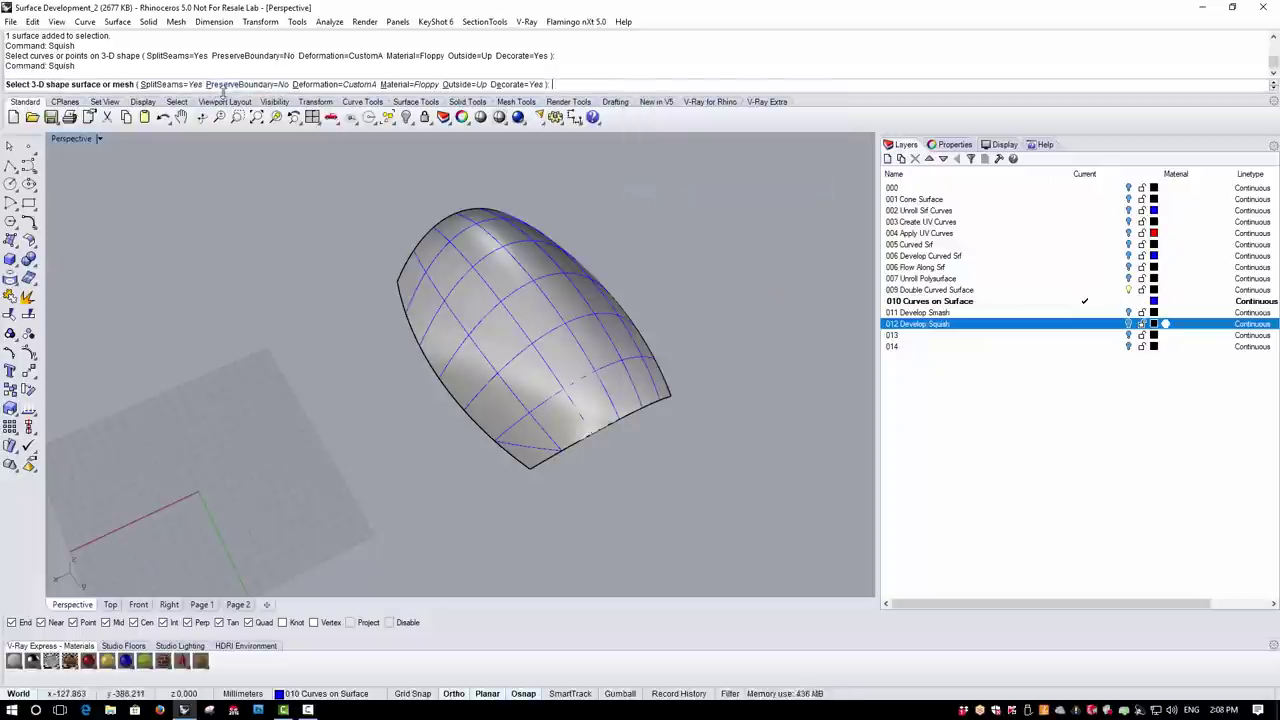
pyautogui.click(339, 85)
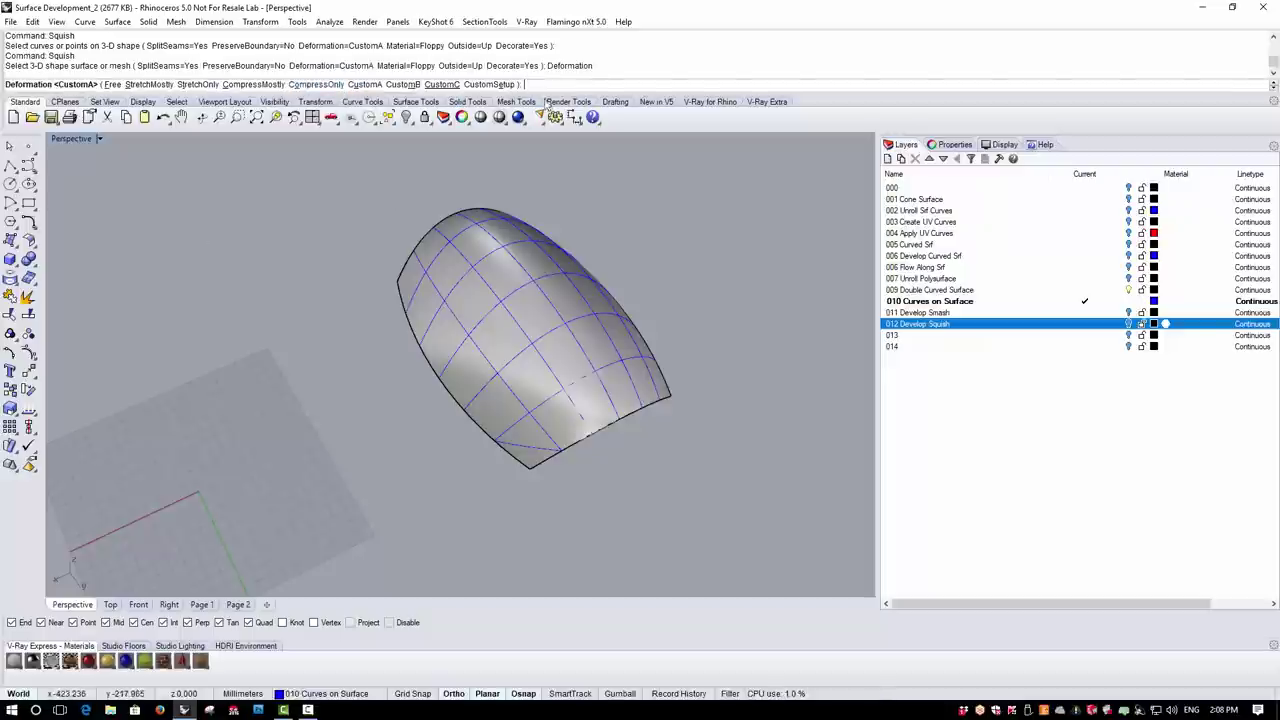
pyautogui.click(489, 85)
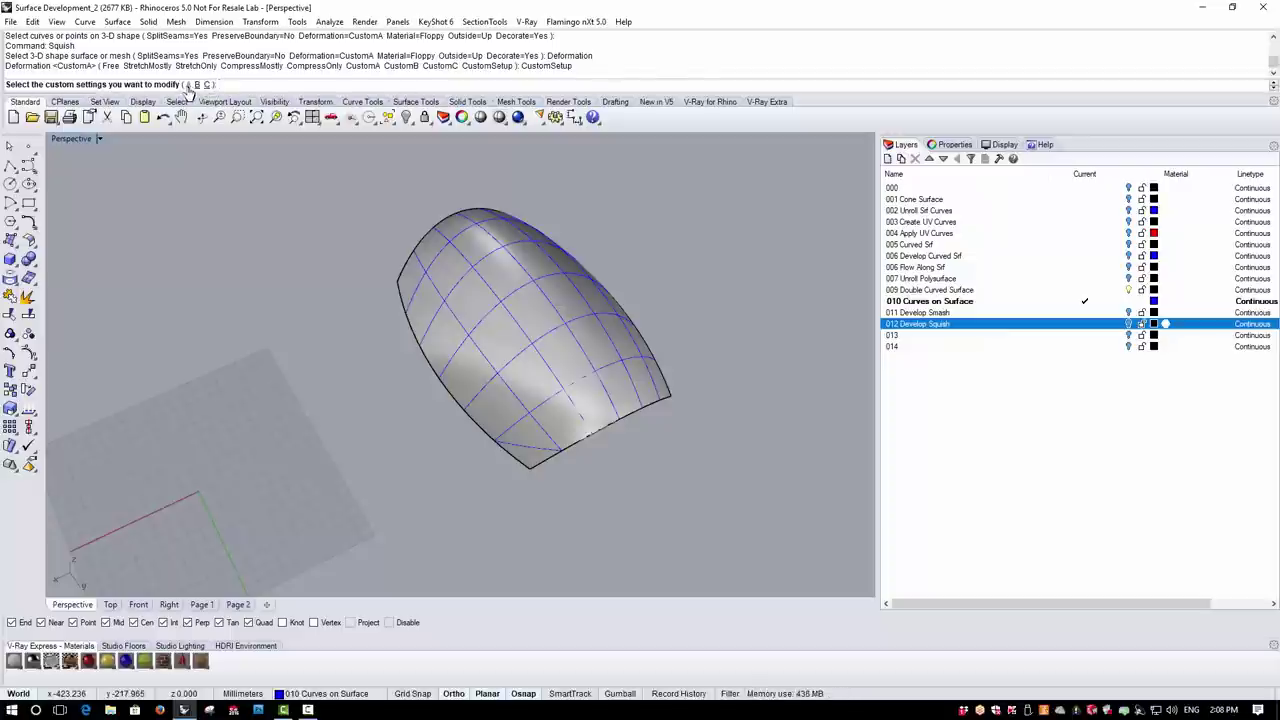
pyautogui.click(187, 85)
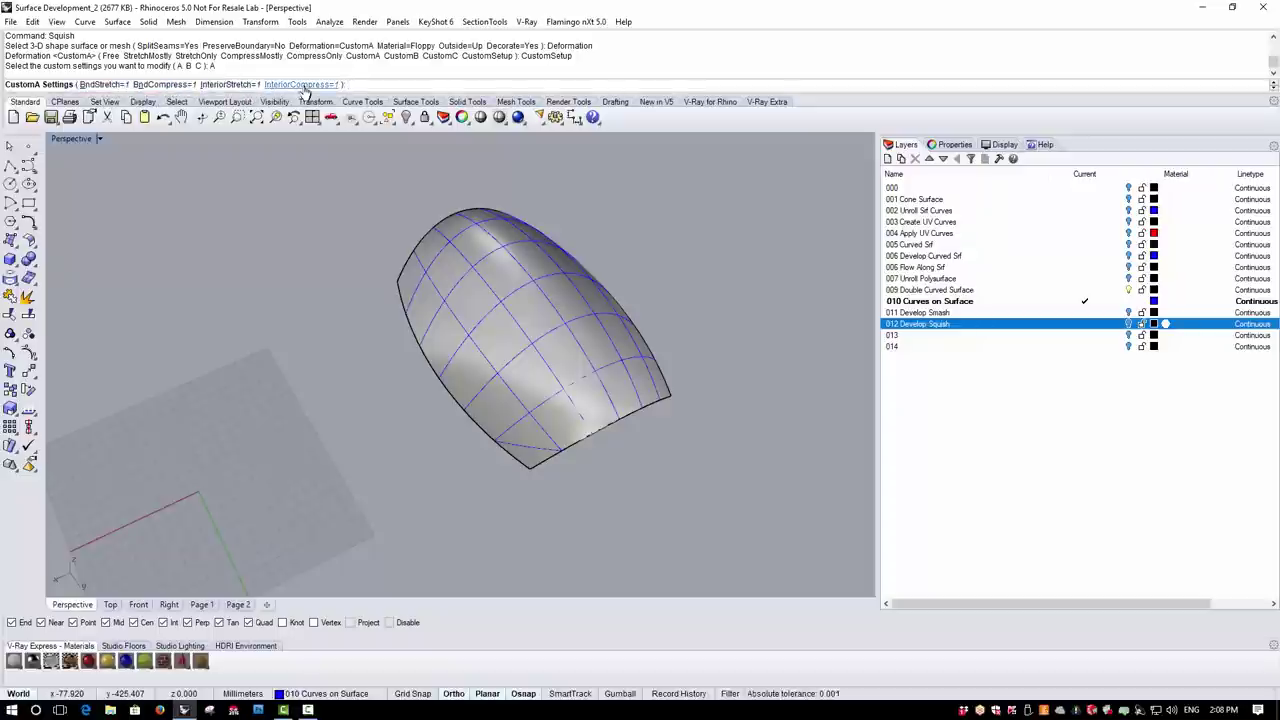
pyautogui.click(160, 84)
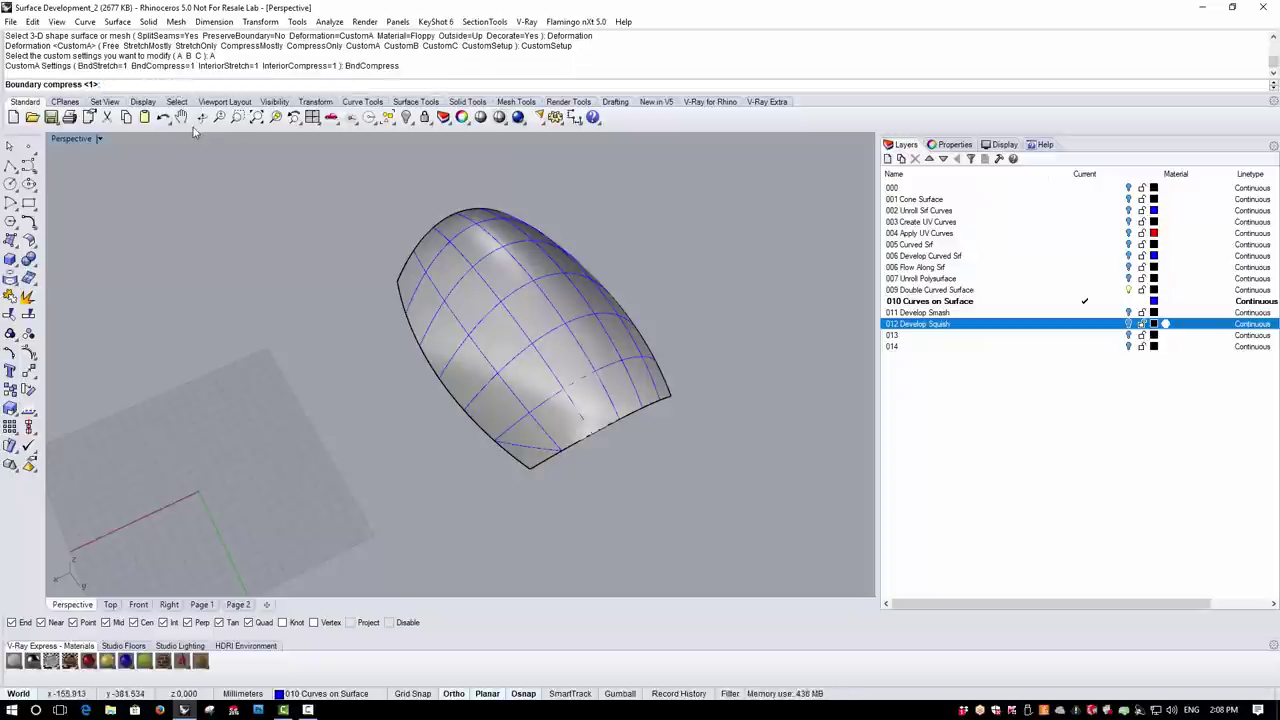
pyautogui.write('200')
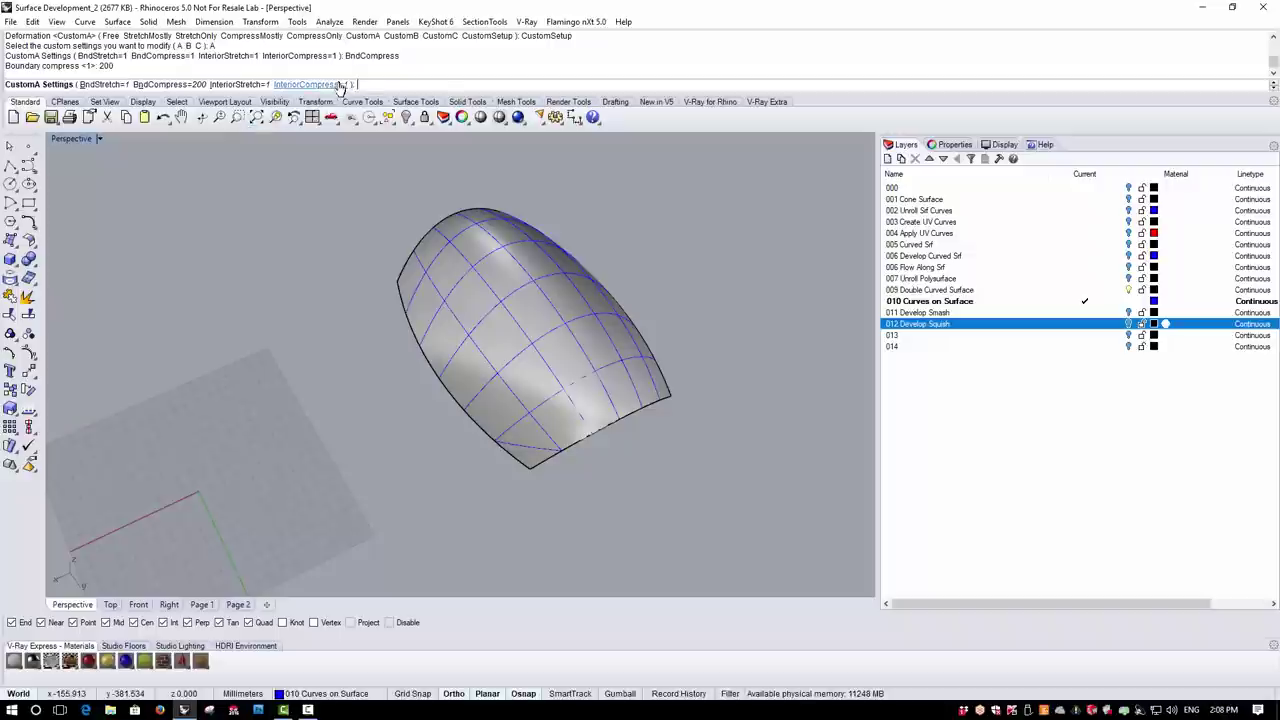
pyautogui.press('Return')
pyautogui.write('200')
pyautogui.press('Return')
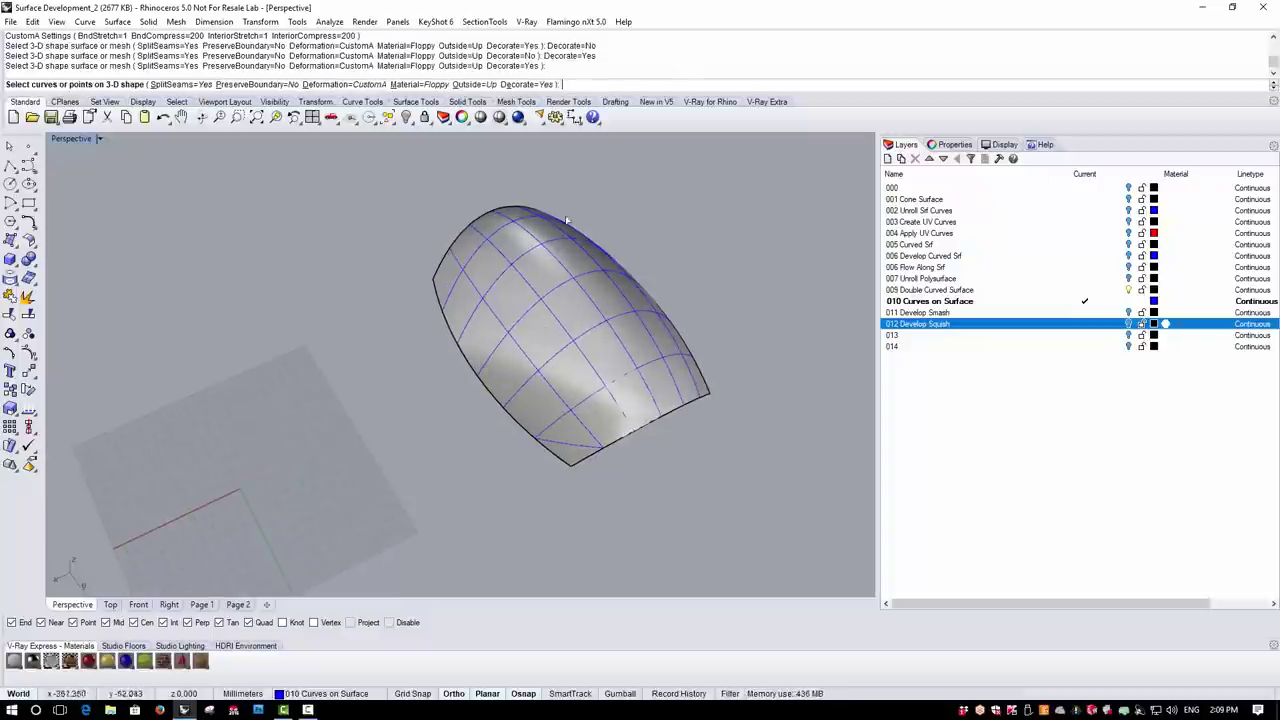
# Squish the double curved surface together with all the curves on it, using the CustomA deformation with decoration enabled
pyautogui.moveTo(388, 178); pyautogui.dragTo(846, 546)
pyautogui.press('Return')
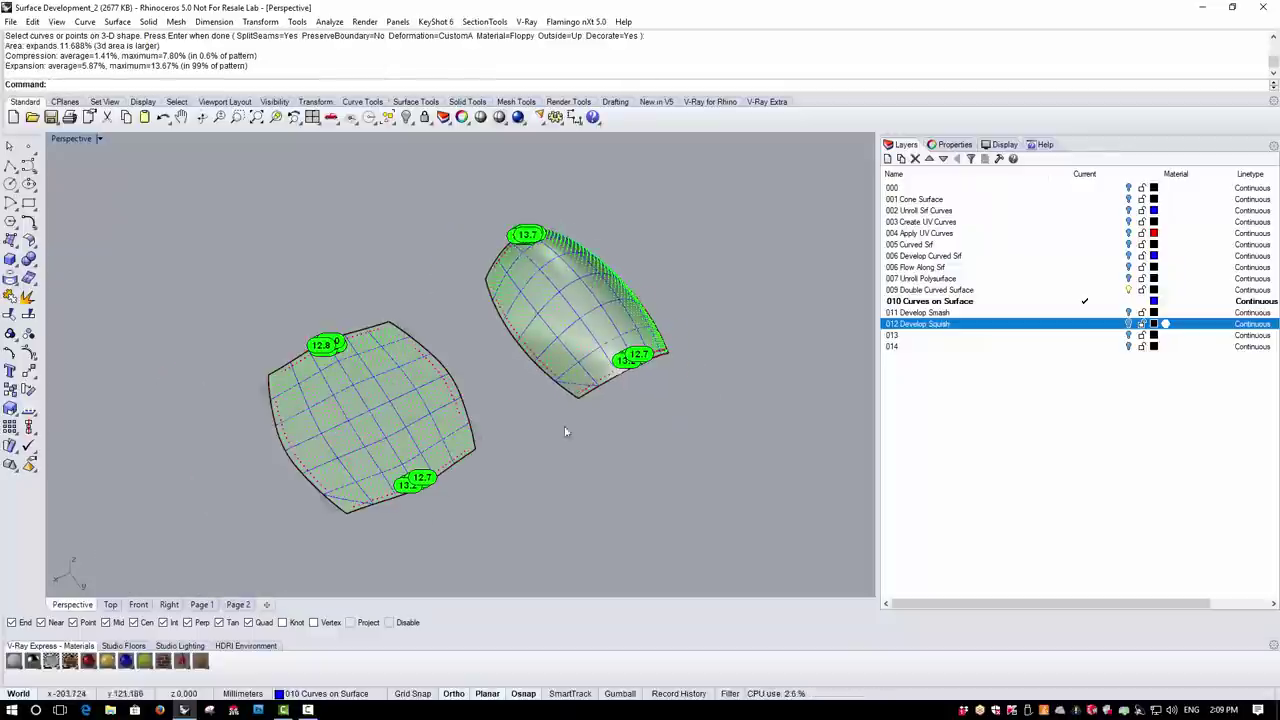
# Measure the length of the original double curved surface's long edge facing the new squished pattern
pyautogui.scroll(2, 422, 472)
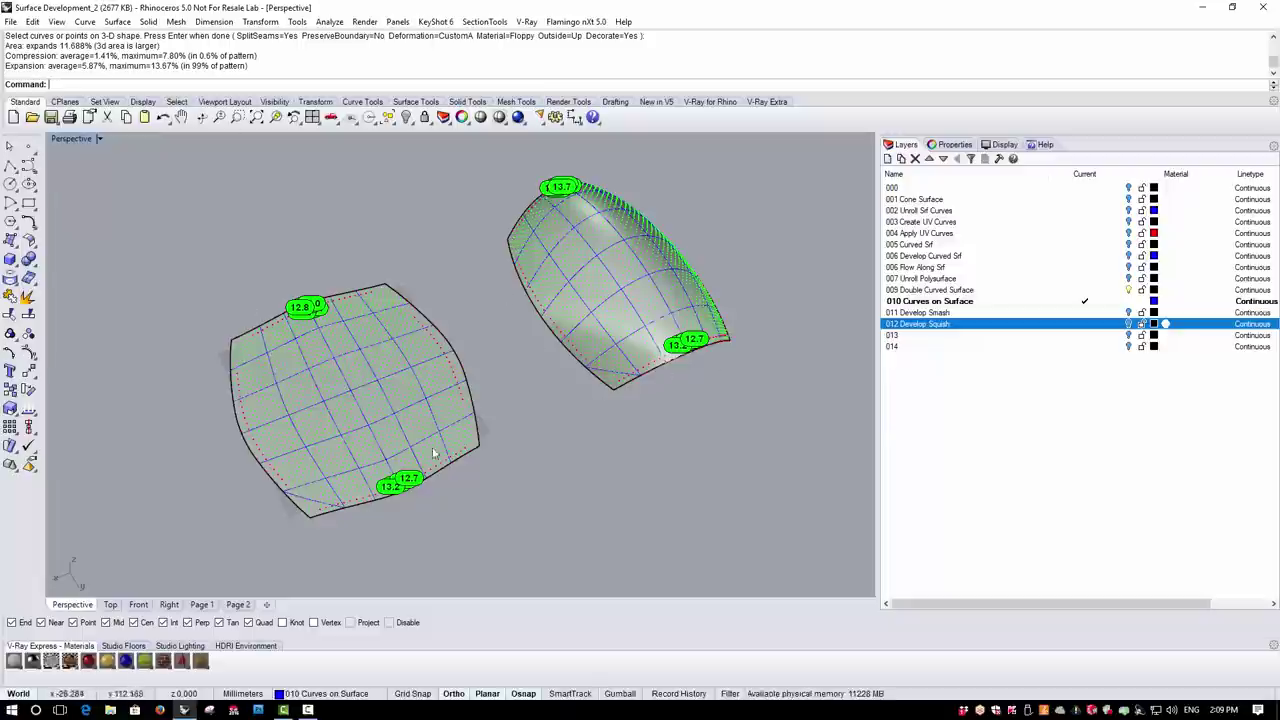
pyautogui.click(329, 21)
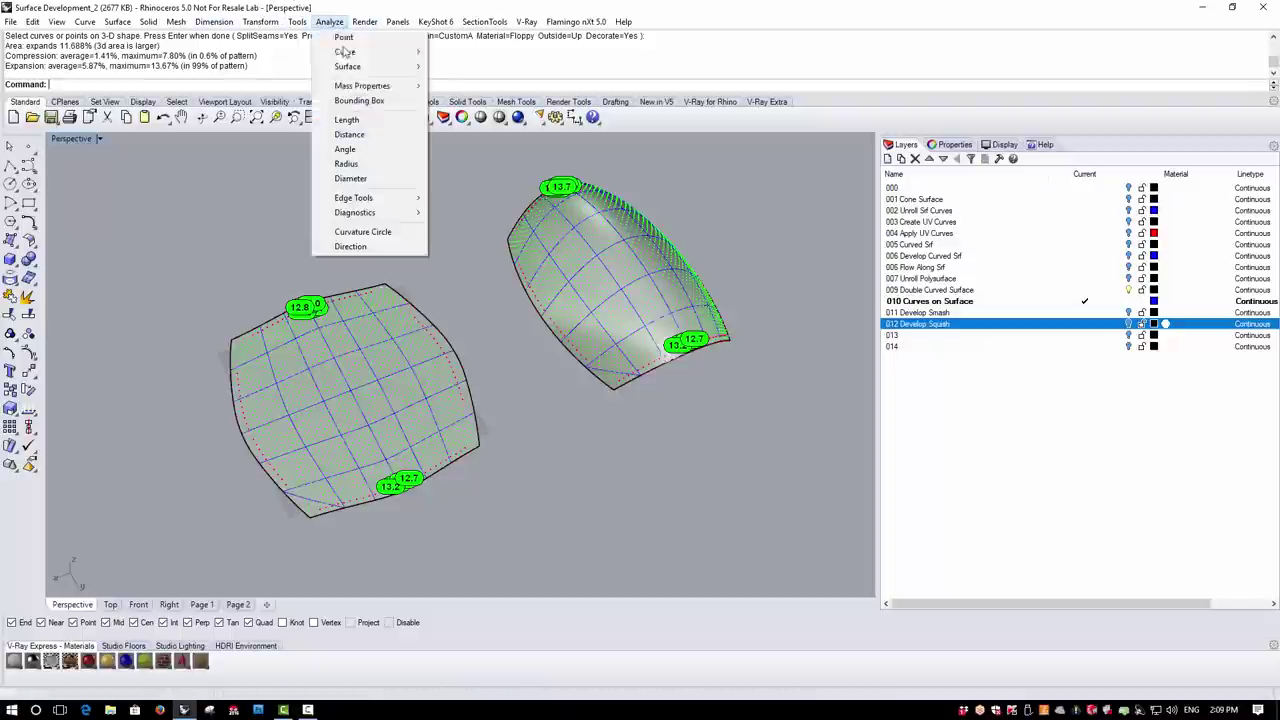
pyautogui.click(345, 118)
pyautogui.click(530, 305)
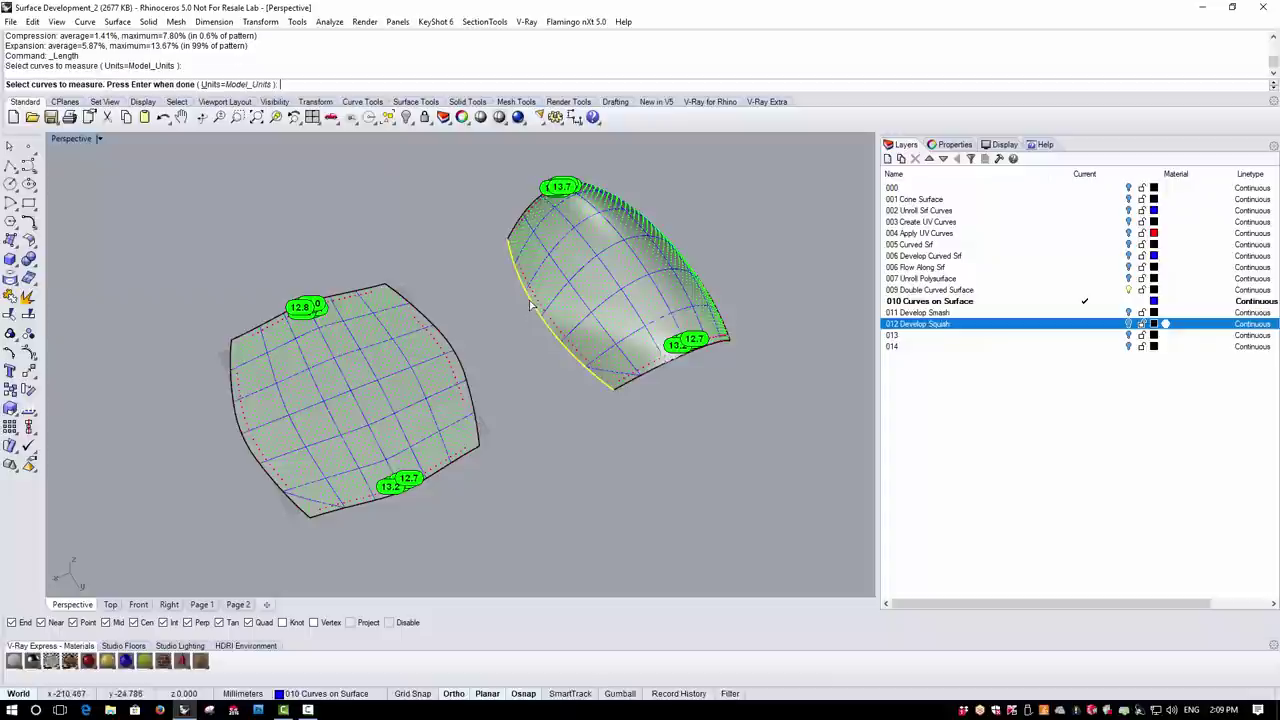
pyautogui.press('Return')
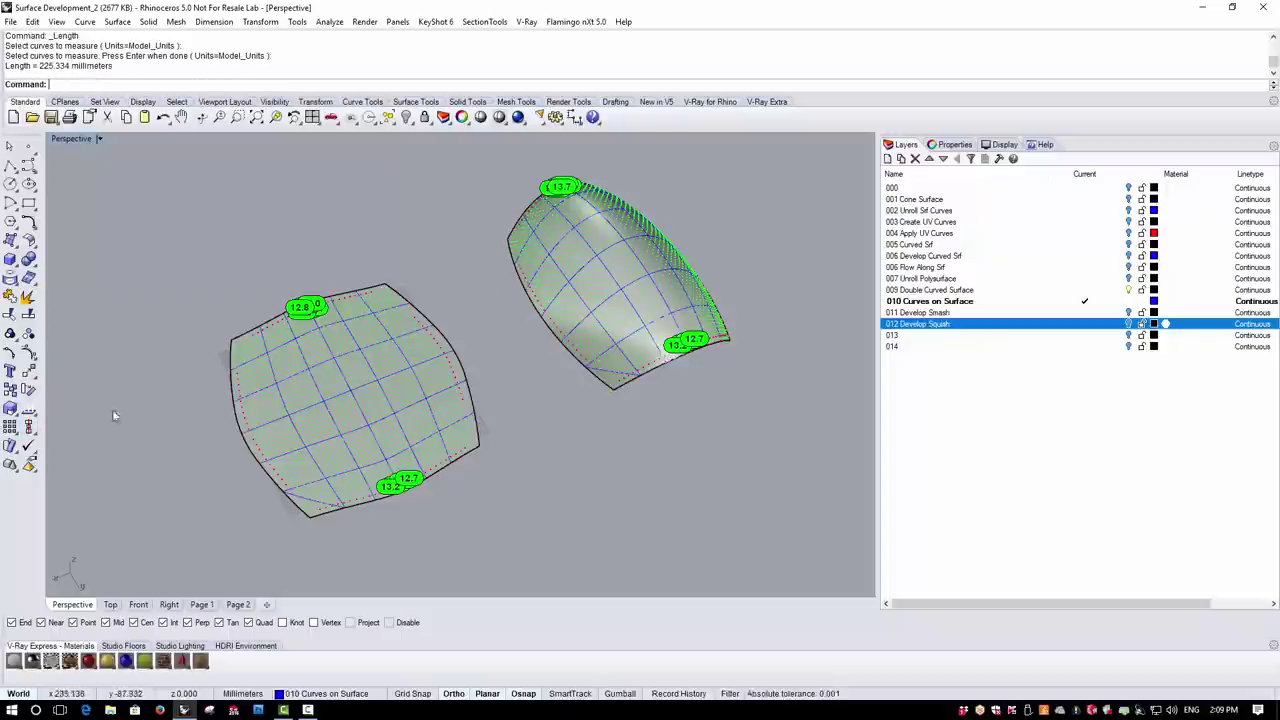
# Measure the length of the squished pattern's whole boundary curve
pyautogui.press('Return')
pyautogui.click(240, 420)
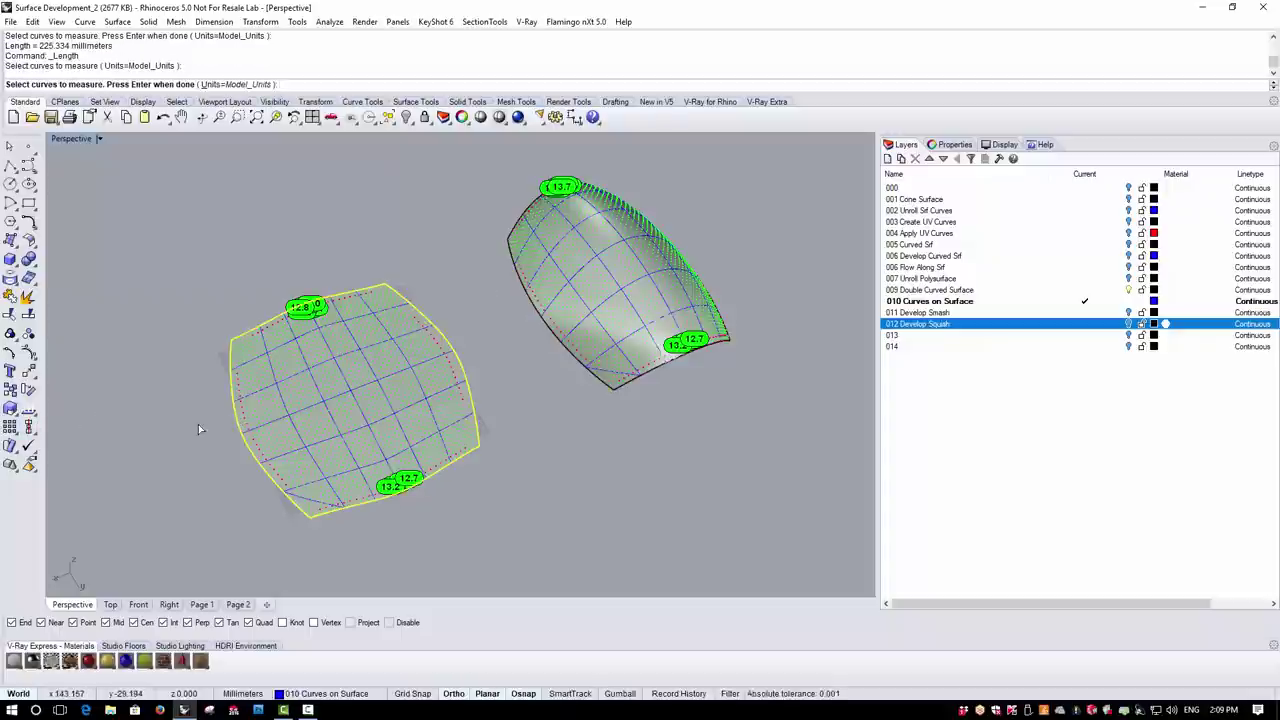
pyautogui.press('Return')
pyautogui.click(238, 415)
pyautogui.press('Return')
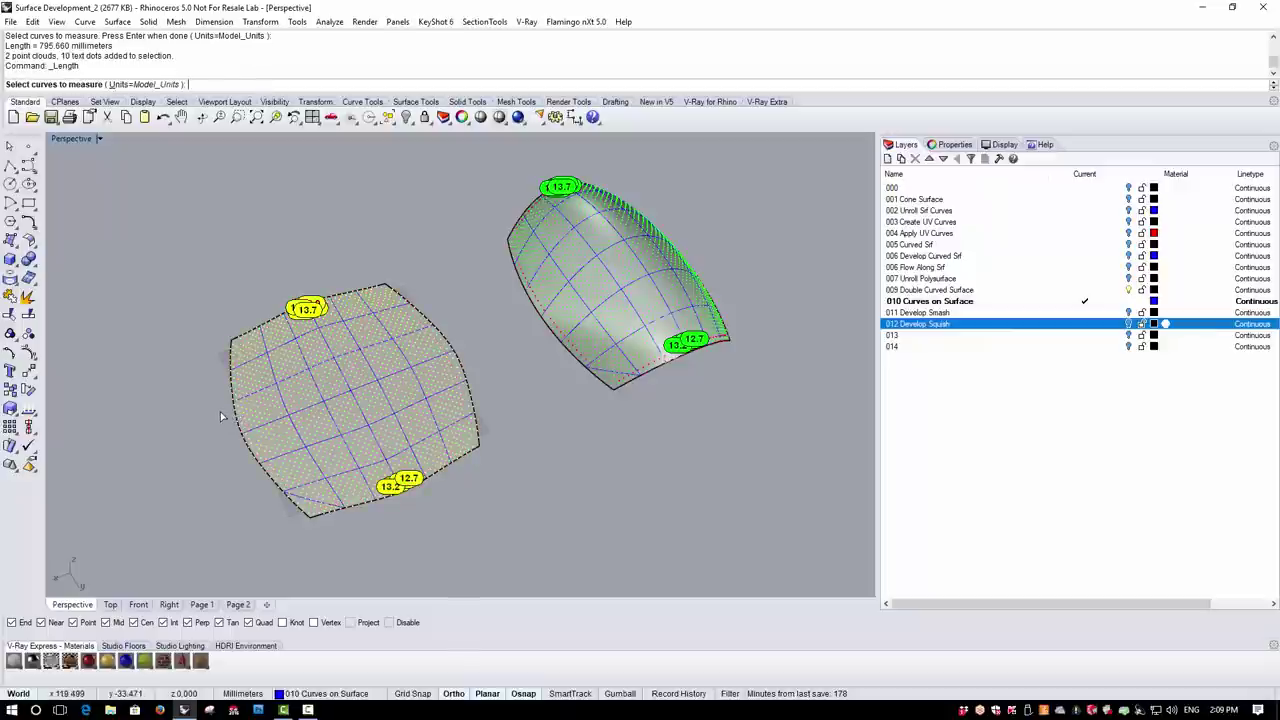
pyautogui.press('Escape')
pyautogui.press('Escape')
# Measure the length of the squished pattern's outer long edge, using the surface edge instead of the boundary curve
pyautogui.press('Return')
pyautogui.click(230, 420)
pyautogui.press('Escape')
pyautogui.press('Return')
pyautogui.click(448, 424)
pyautogui.click(462, 446)
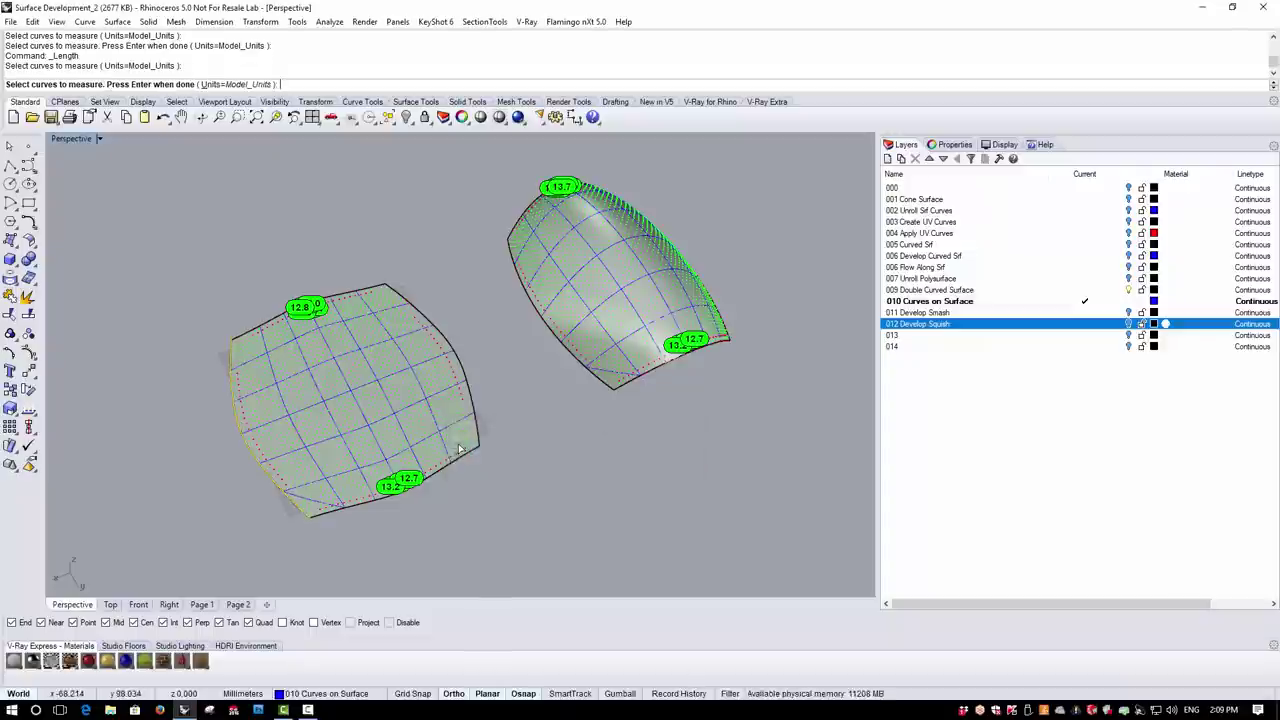
pyautogui.press('Return')
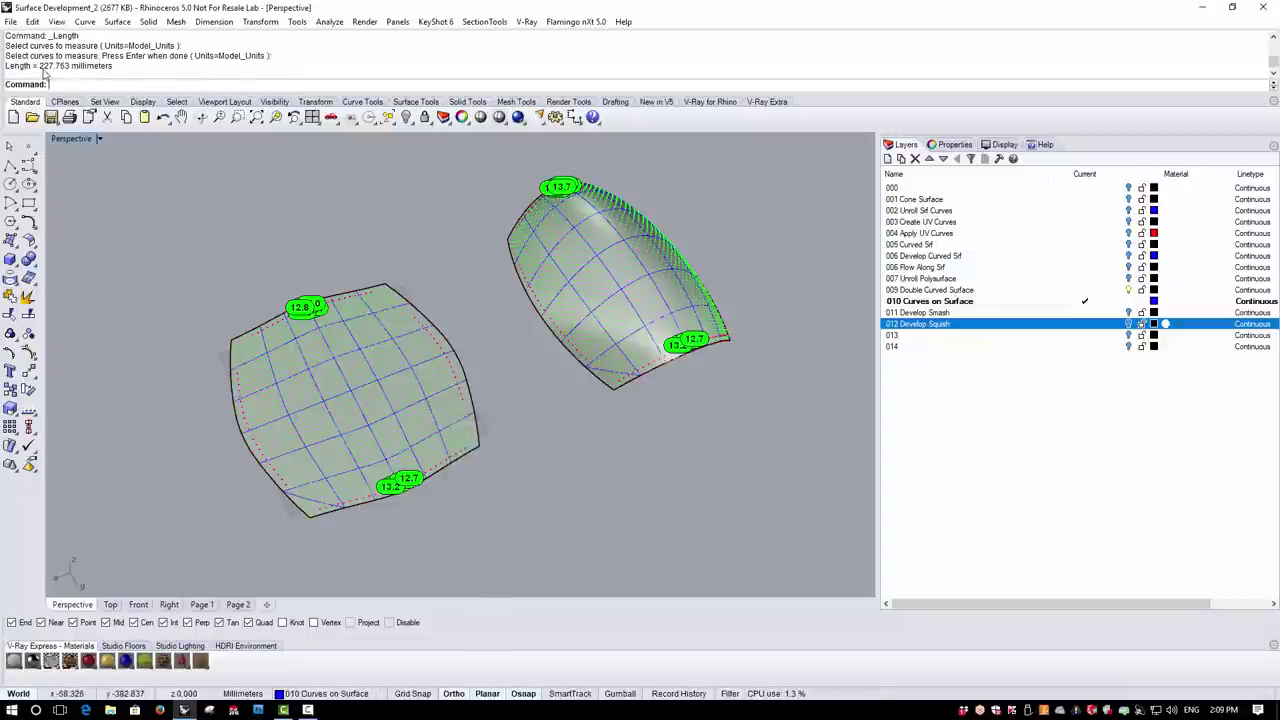
# Measure the length of the squished pattern's near short edge, using the surface edge
pyautogui.press('Return')
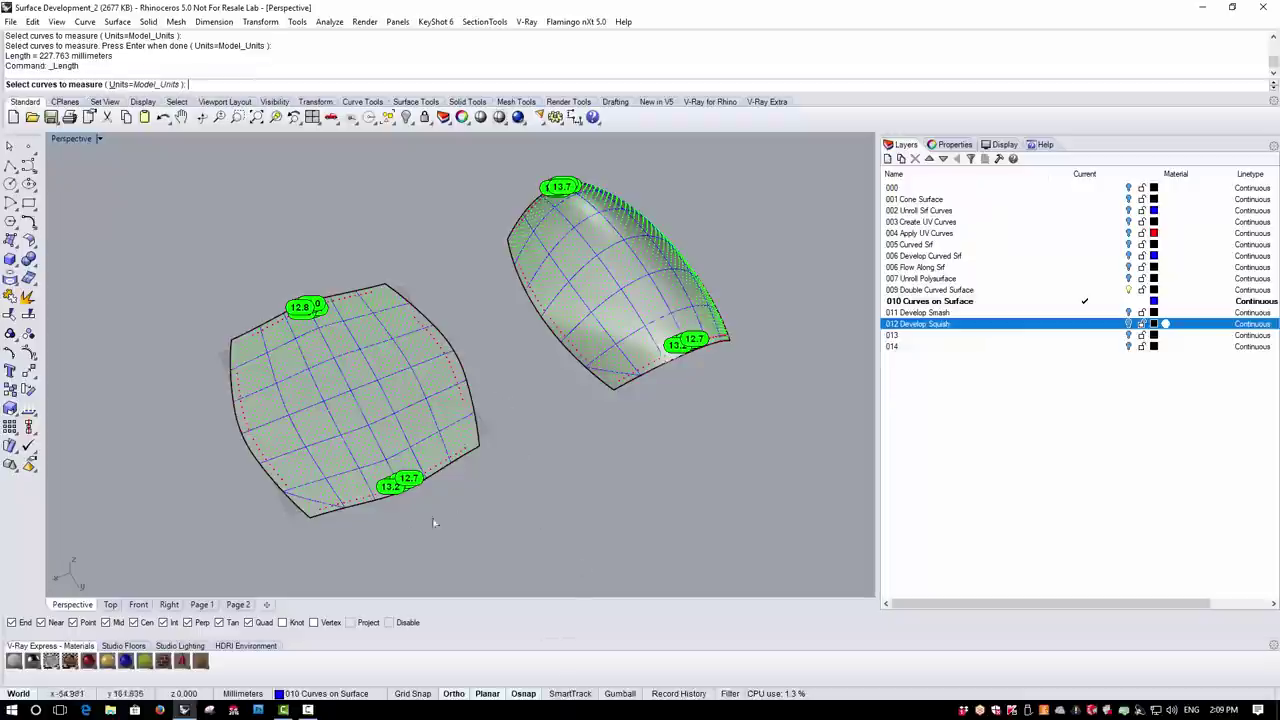
pyautogui.click(448, 481)
pyautogui.press('Return')
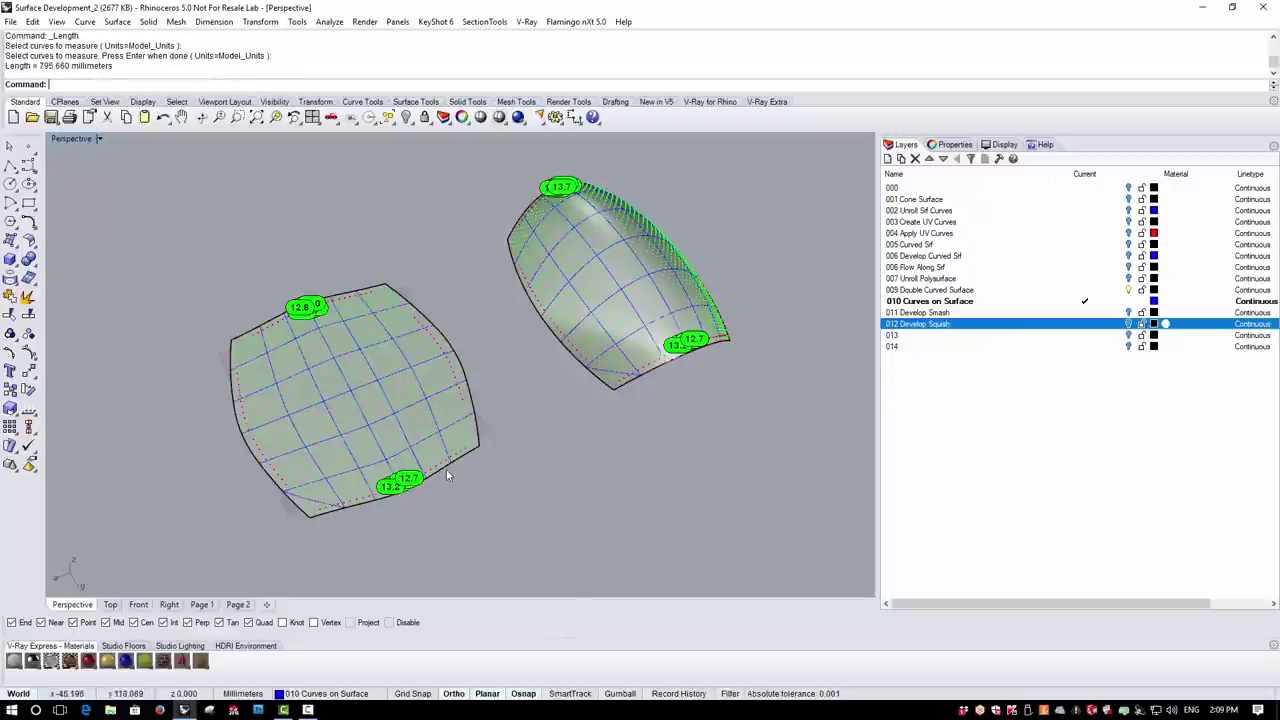
pyautogui.click(446, 468)
pyautogui.click(483, 456)
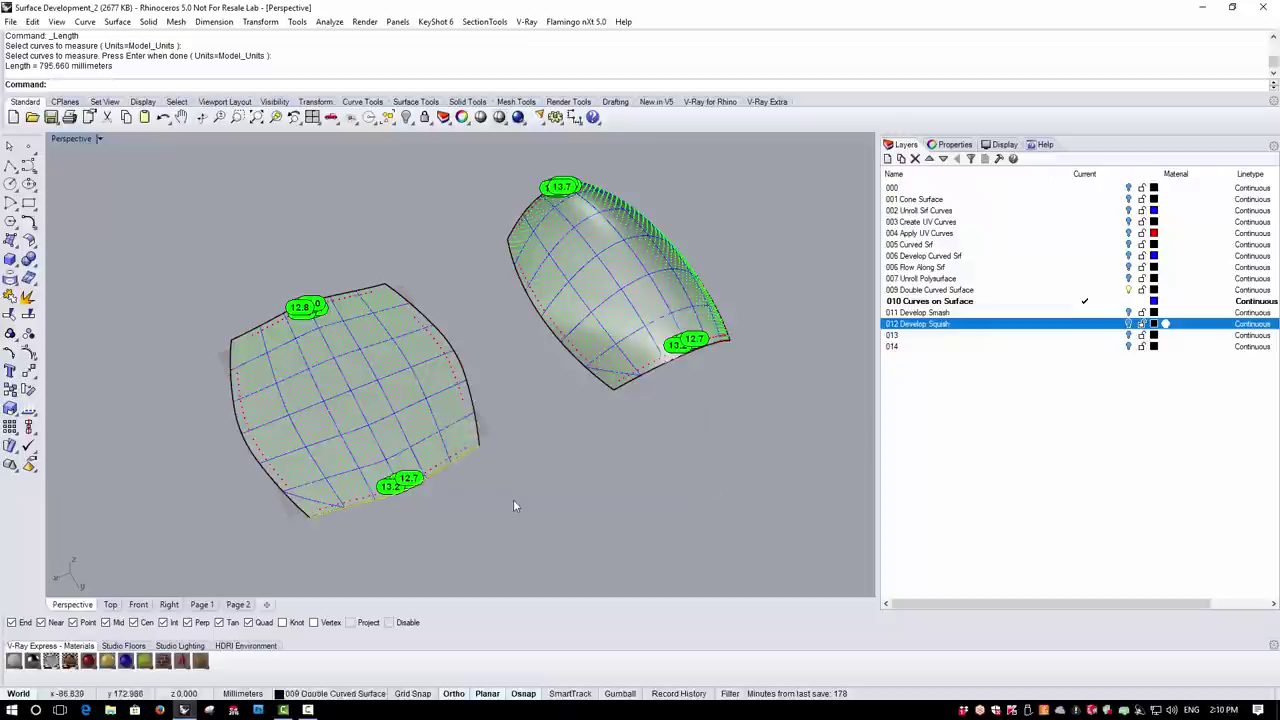
pyautogui.press('Return')
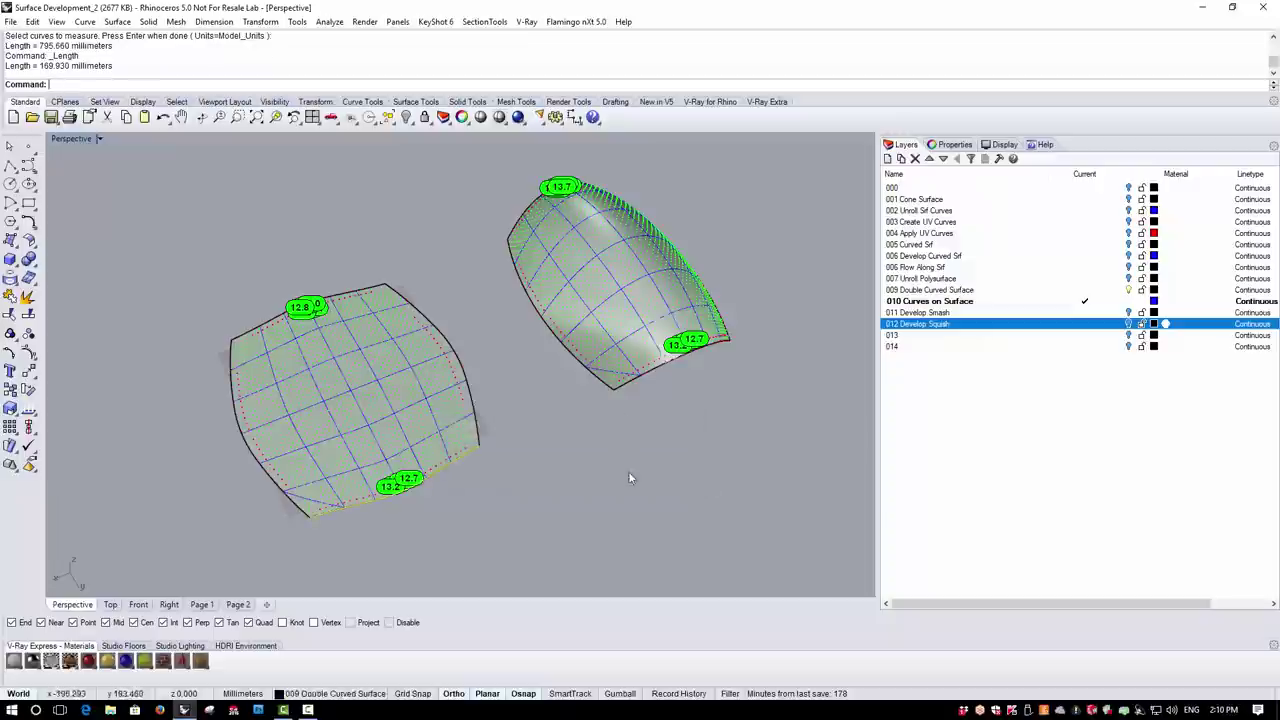
# Measure the length of the original double curved surface's near short edge for comparison with the squished pattern
pyautogui.click(668, 364)
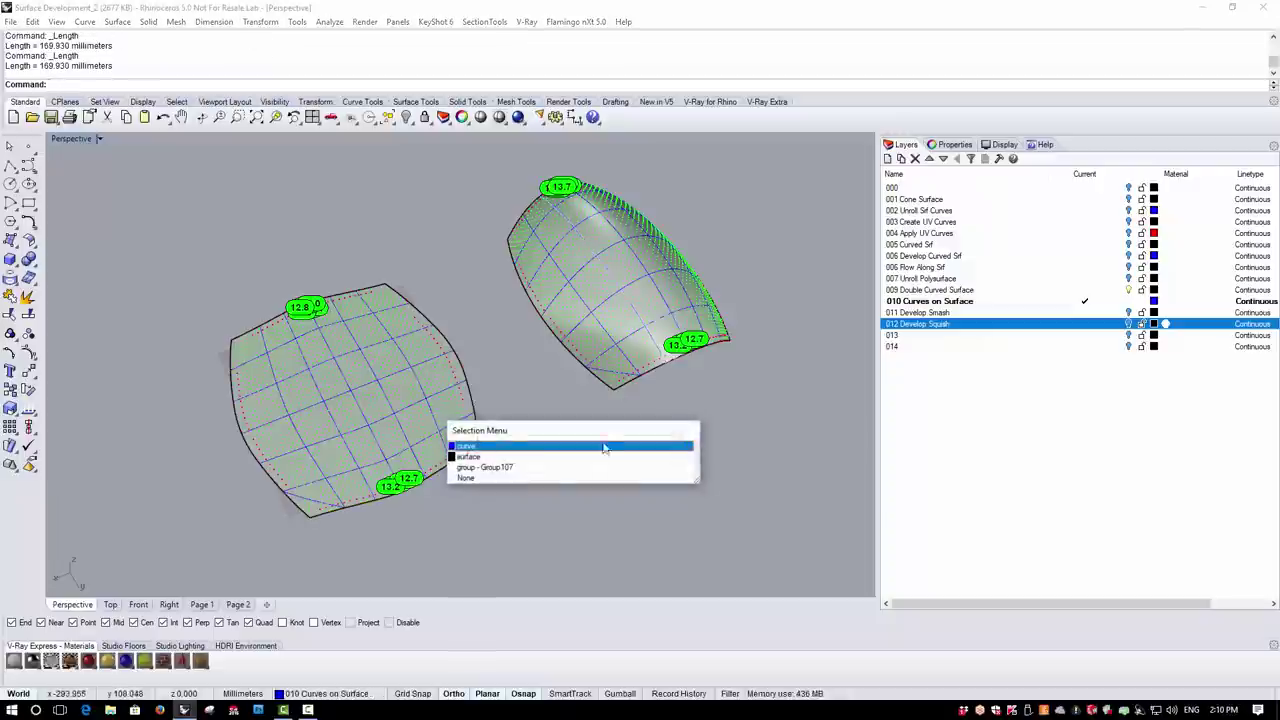
pyautogui.click(560, 478)
pyautogui.press('Return')
pyautogui.click(623, 387)
pyautogui.press('Return')
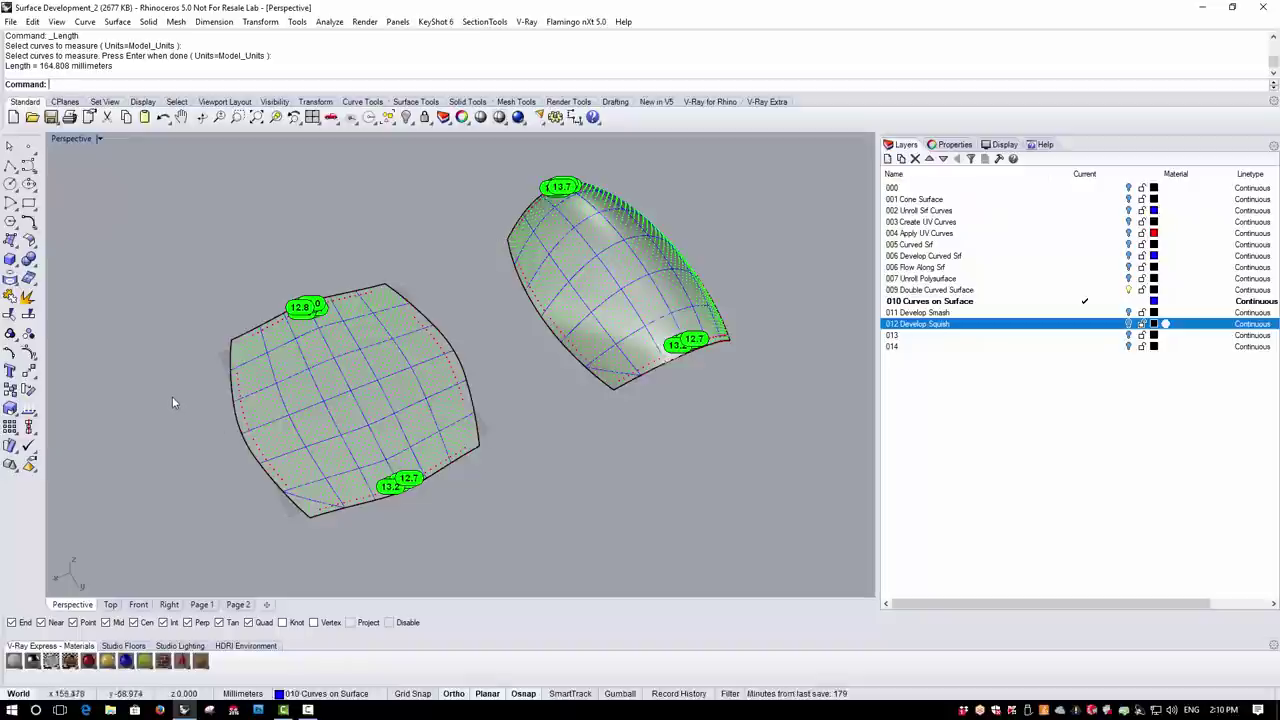
pyautogui.moveTo(172, 401); pyautogui.dragTo(401, 228, button='right')
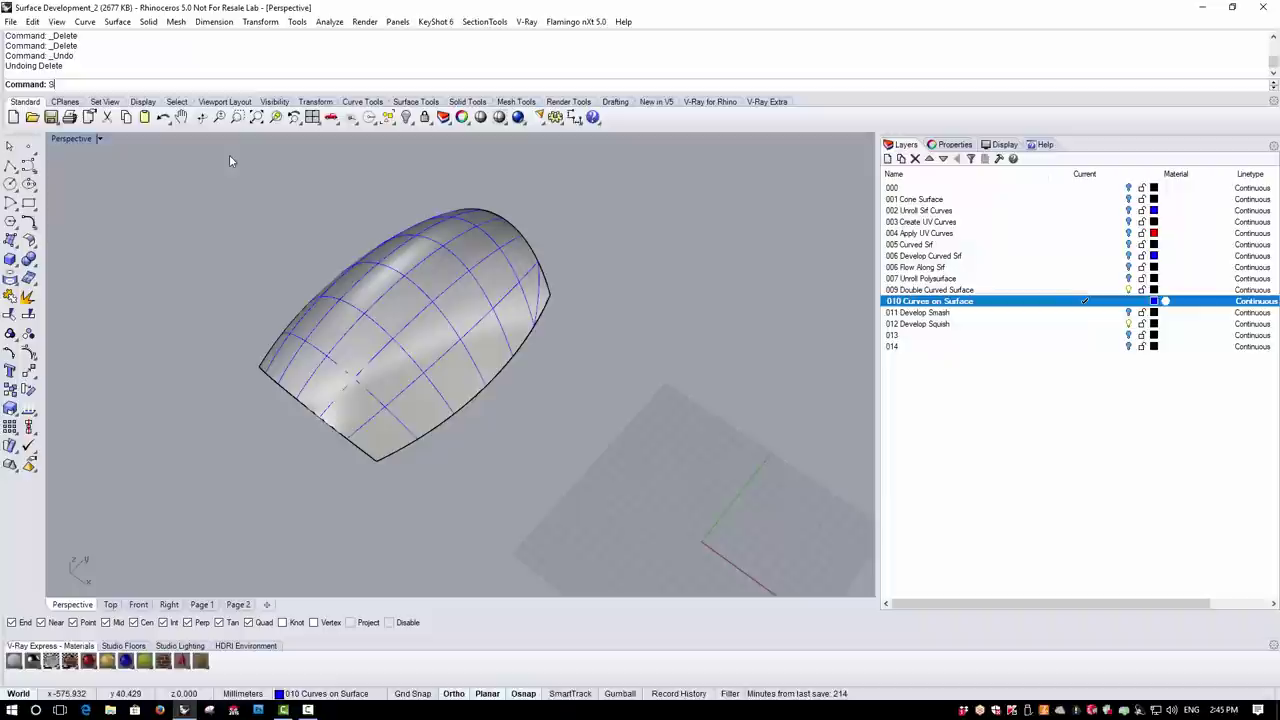
# Squish the double curved surface together with its surface curves into a flat pattern, using Deformation=Free and Material=Floppy
pyautogui.write('Squish')
pyautogui.press('Return')
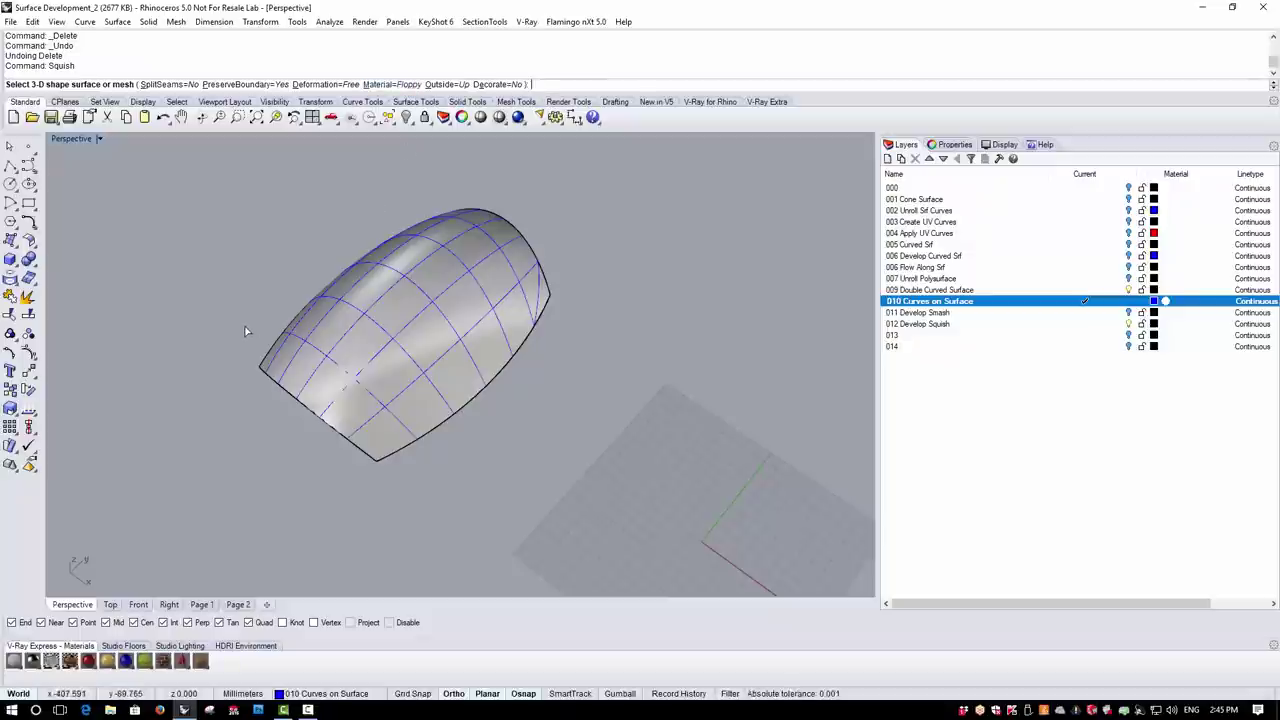
pyautogui.click(465, 388)
pyautogui.moveTo(177, 167); pyautogui.dragTo(653, 525)
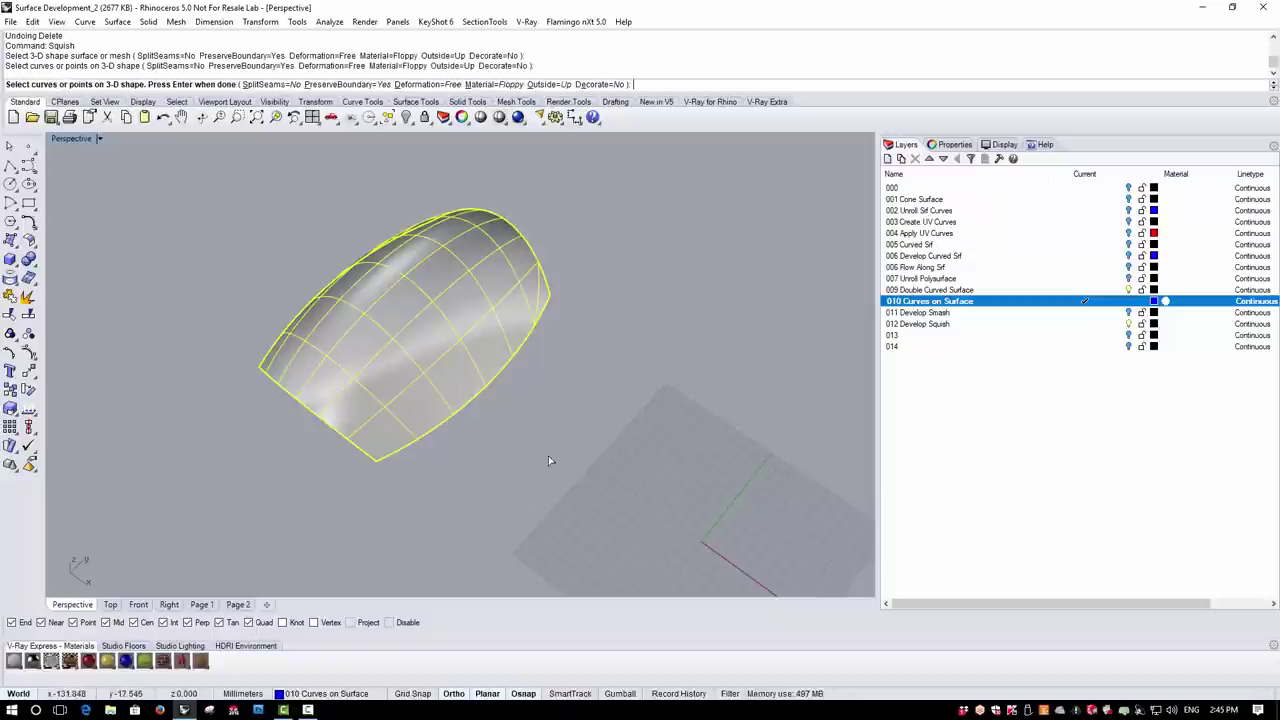
pyautogui.press('Return')
pyautogui.moveTo(548, 460); pyautogui.dragTo(732, 420, button='right')
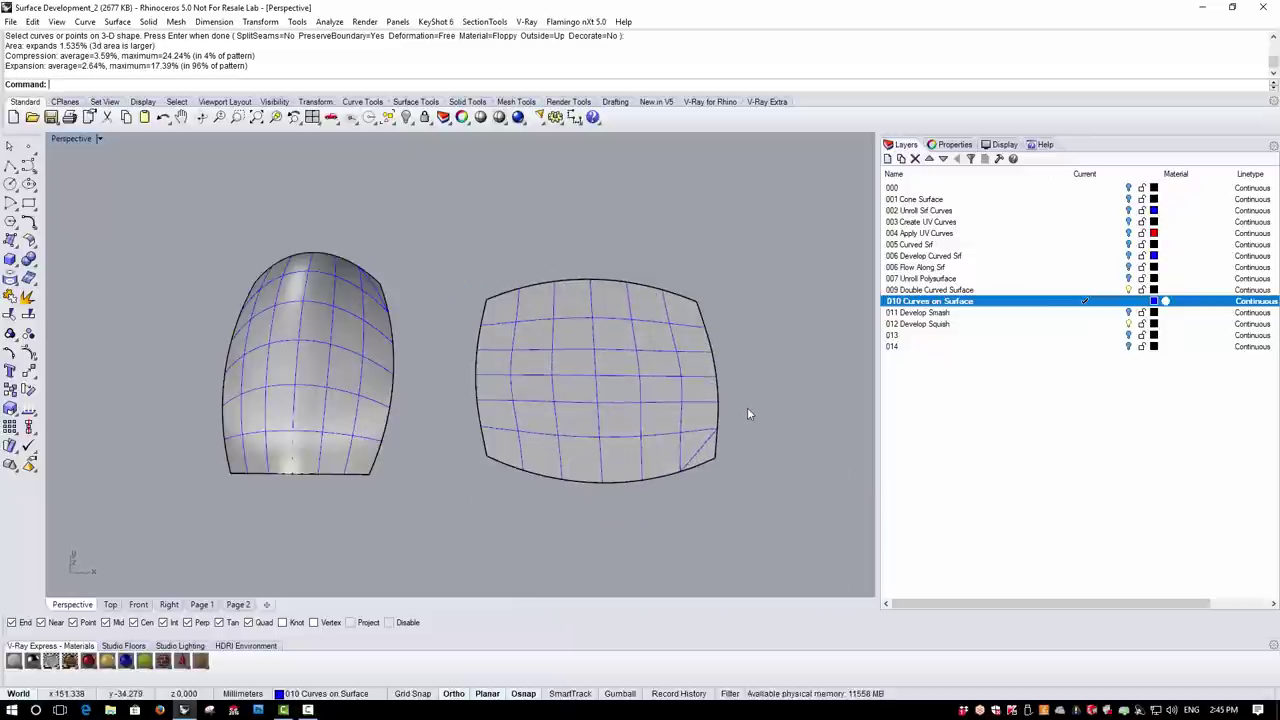
# Make layer 012 Develop Squish current and place "Simply Rhino" as 30 mm high text curves above the flat pattern in the Top view
pyautogui.doubleClick(930, 324)
pyautogui.moveTo(600, 400)
pyautogui.mouseDown(button='right')
pyautogui.moveTo(511, 388)
pyautogui.moveTo(508, 408)
pyautogui.moveTo(518, 388)
pyautogui.moveTo(507, 396)
pyautogui.mouseUp(button='right')
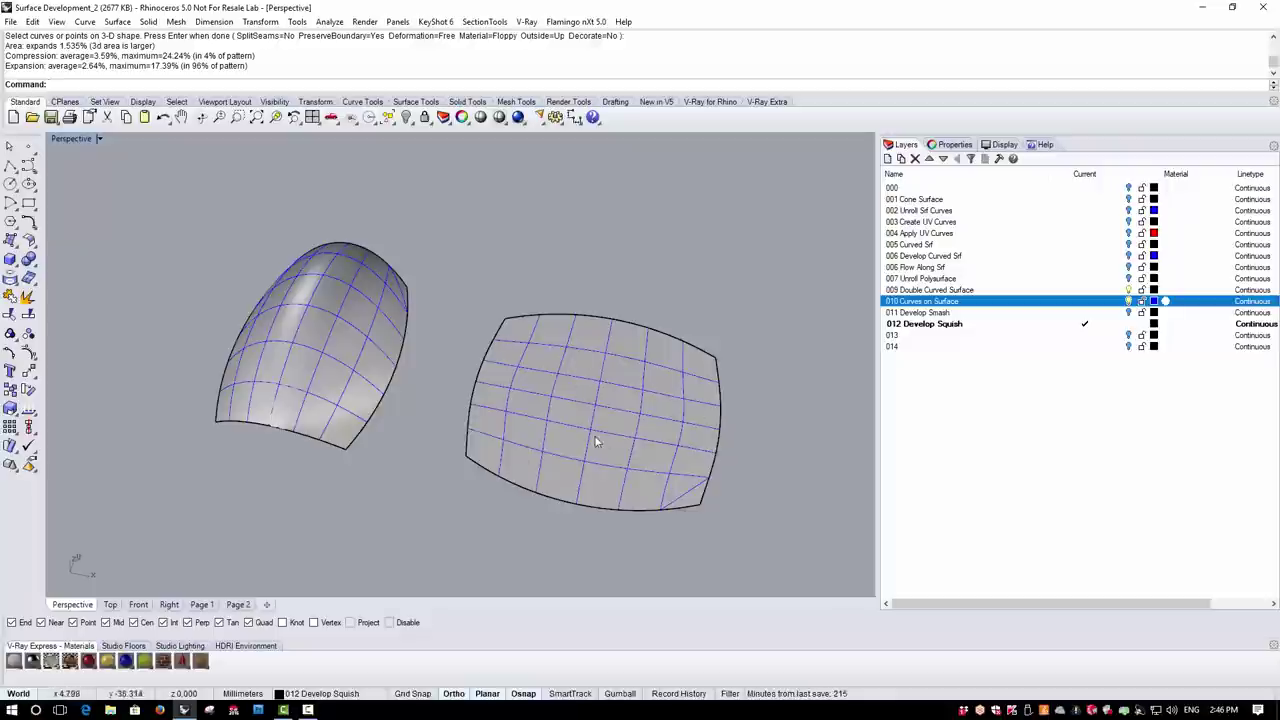
pyautogui.doubleClick(78, 139)
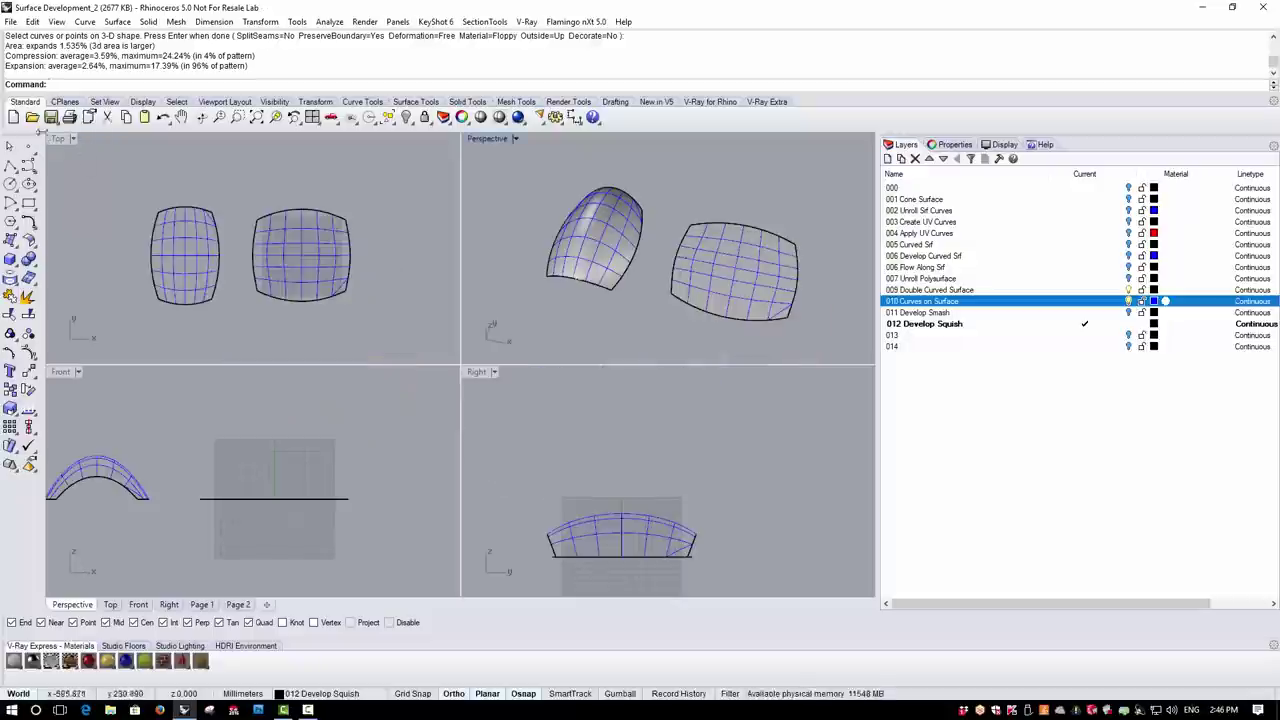
pyautogui.doubleClick(58, 138)
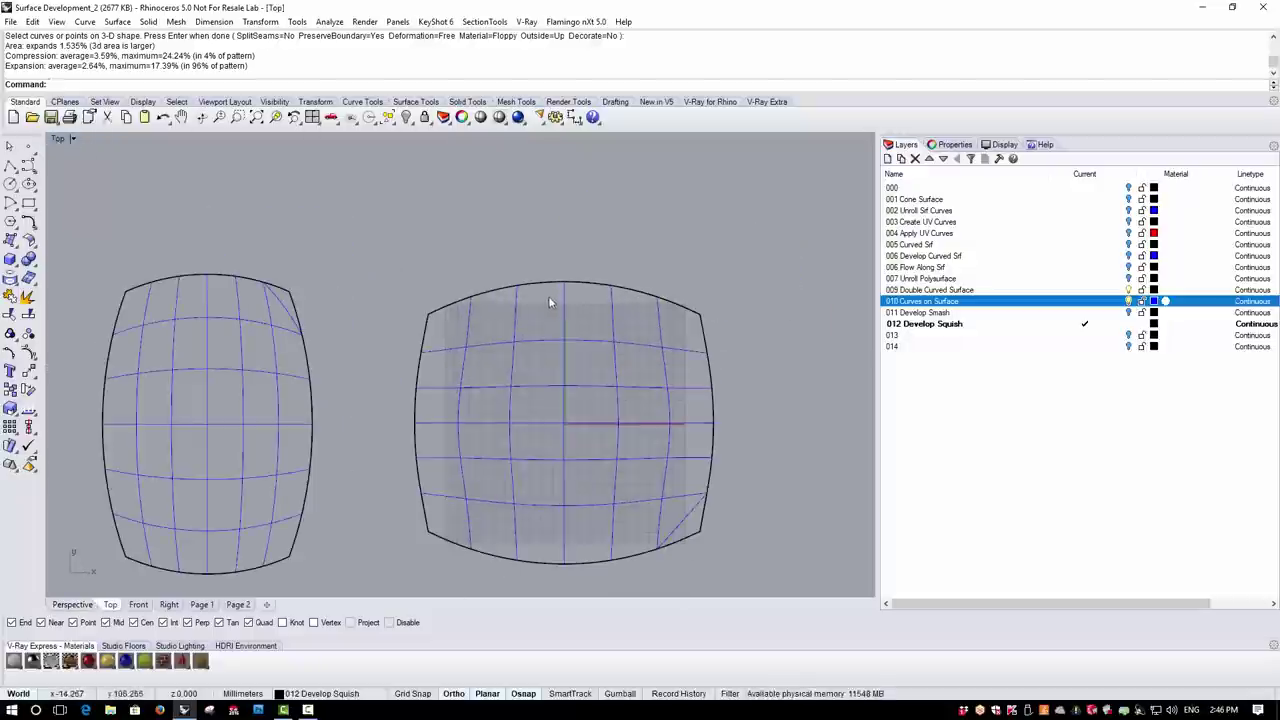
pyautogui.click(10, 372)
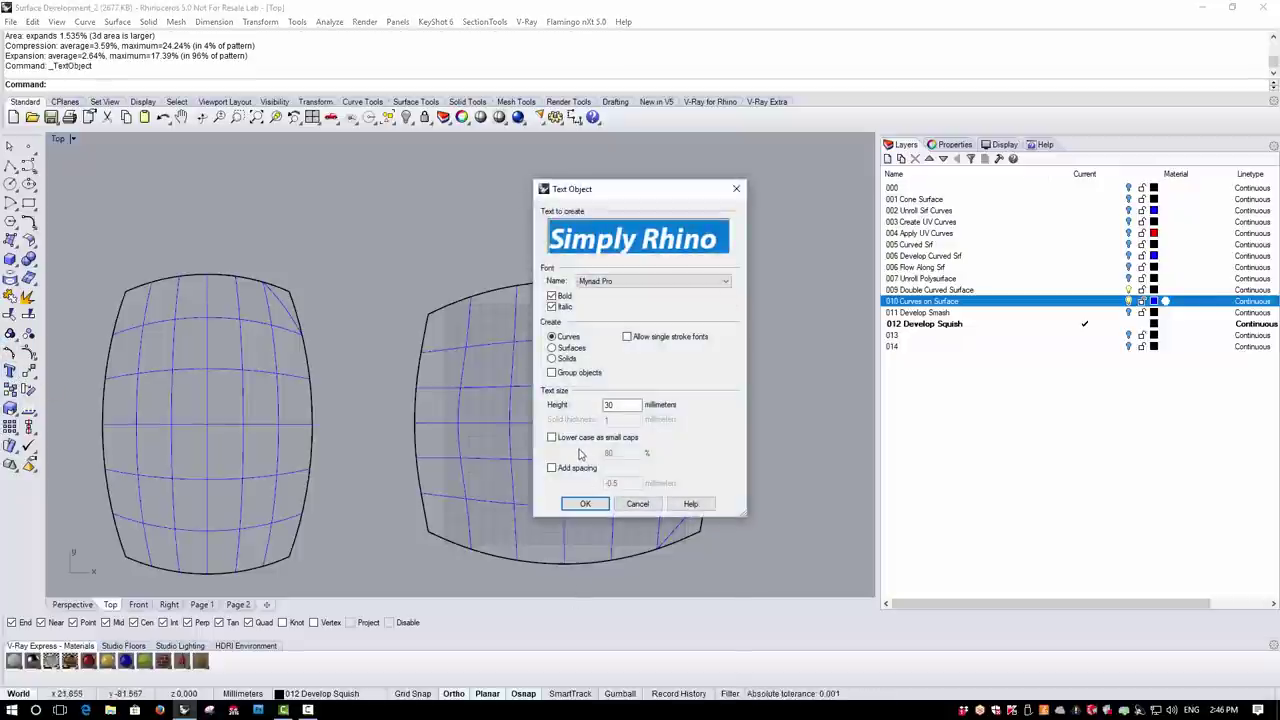
pyautogui.click(586, 504)
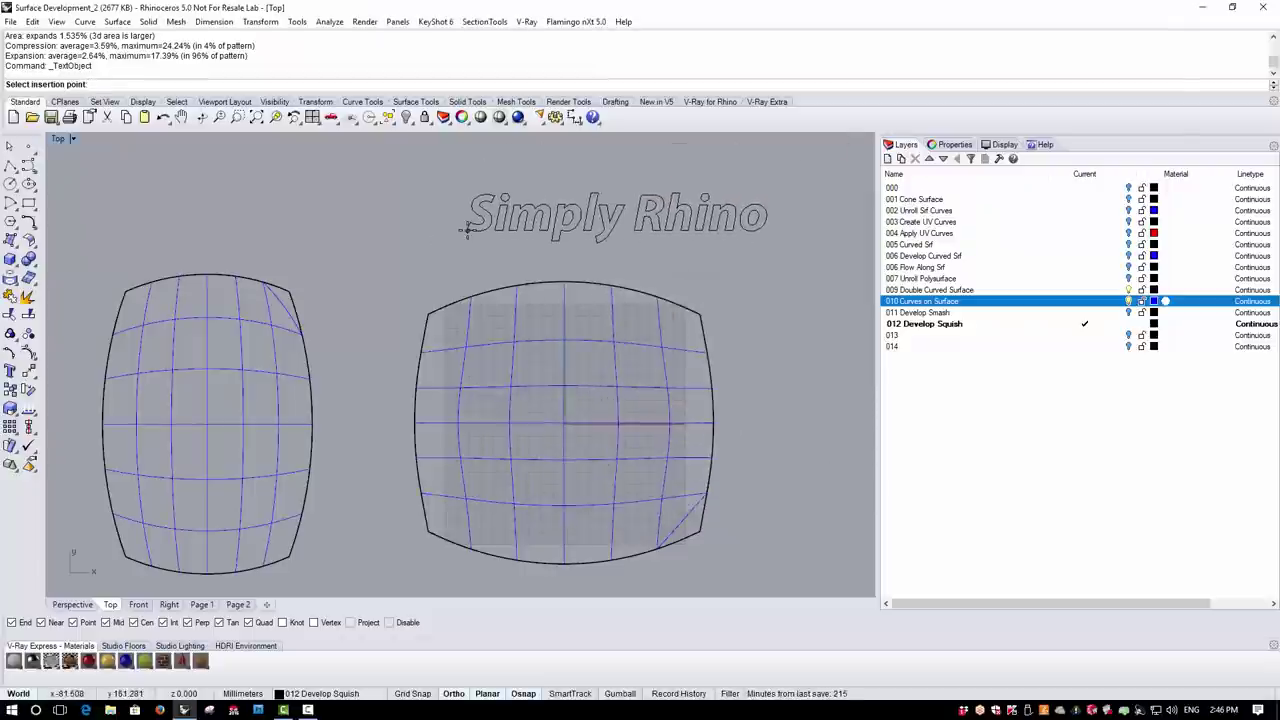
pyautogui.click(466, 228)
# Scale the Simply Rhino text curves down in 2D and move them onto the lower part of the flat pattern
pyautogui.moveTo(455, 168); pyautogui.dragTo(814, 252)
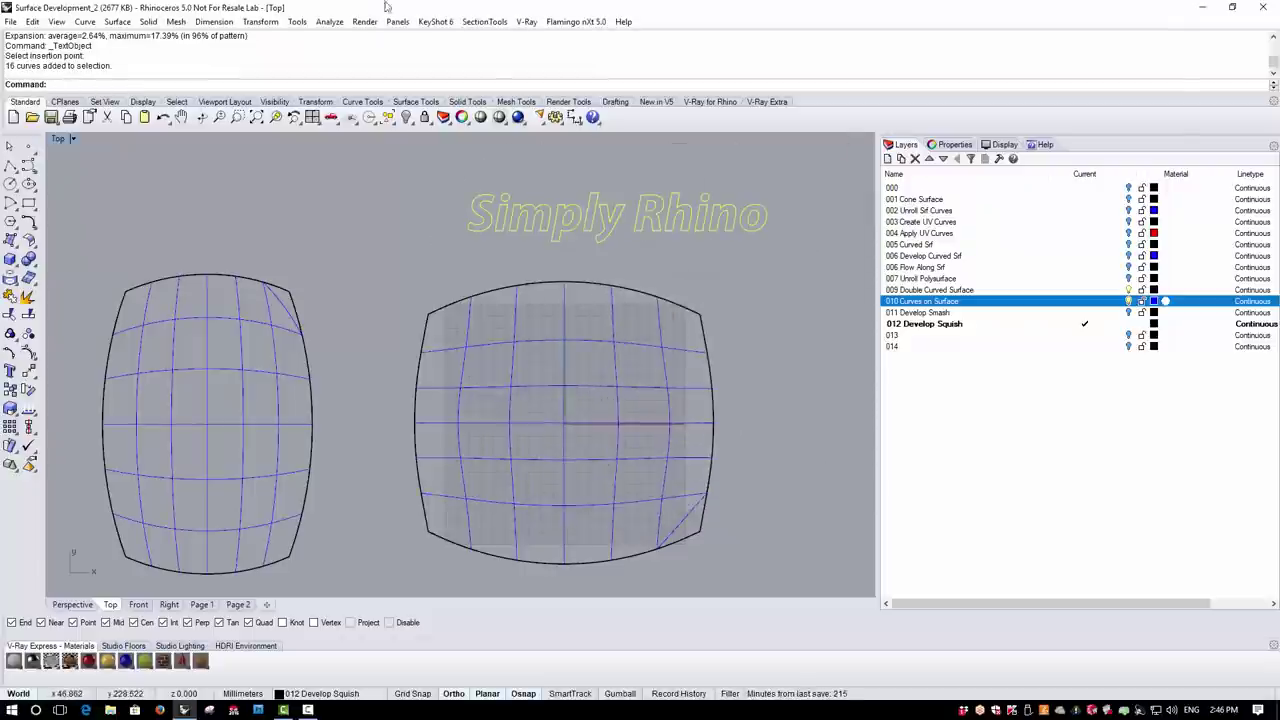
pyautogui.click(272, 22)
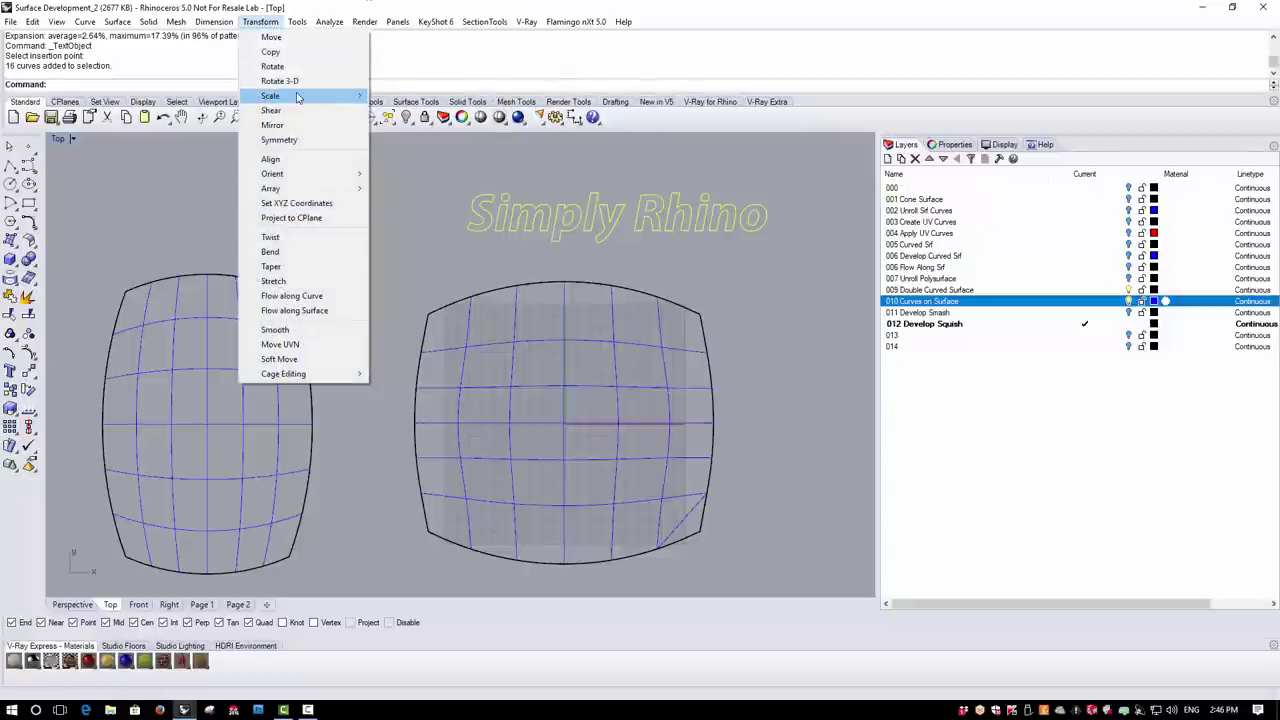
pyautogui.moveTo(302, 100)
pyautogui.click(400, 108)
pyautogui.click(460, 228)
pyautogui.click(831, 248)
pyautogui.click(765, 258)
pyautogui.moveTo(641, 226); pyautogui.dragTo(617, 494)
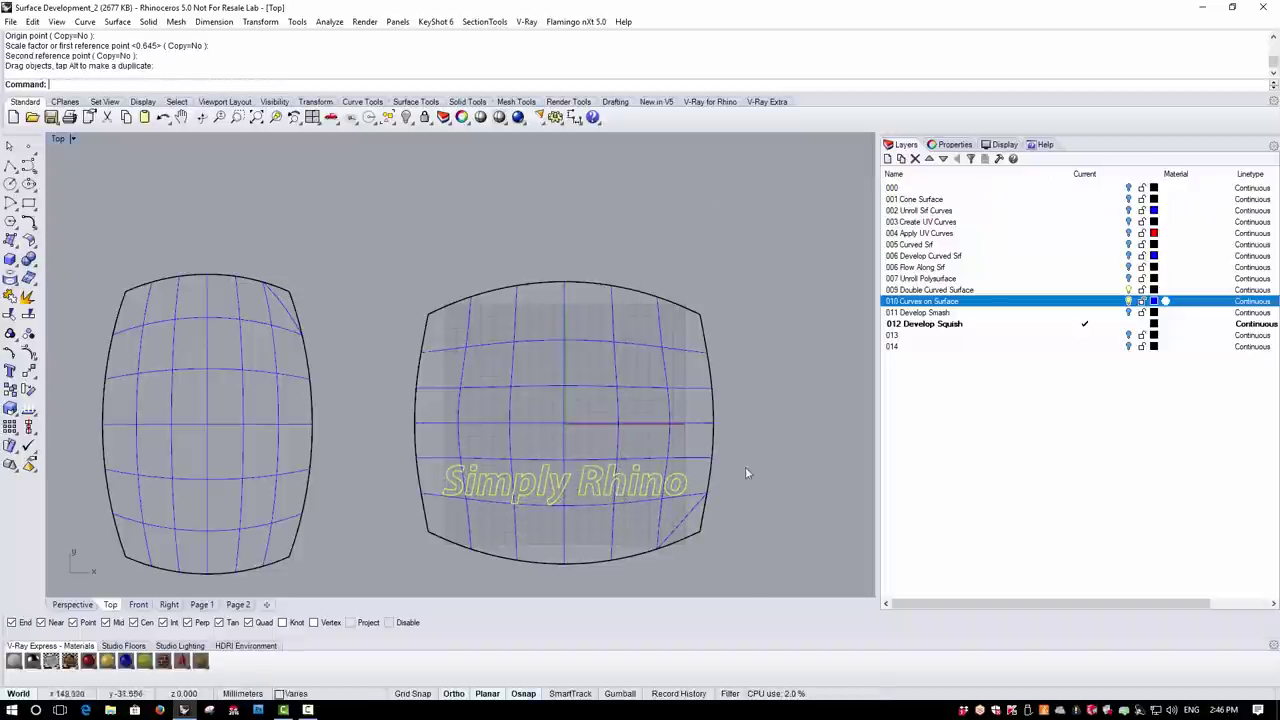
pyautogui.click(758, 463)
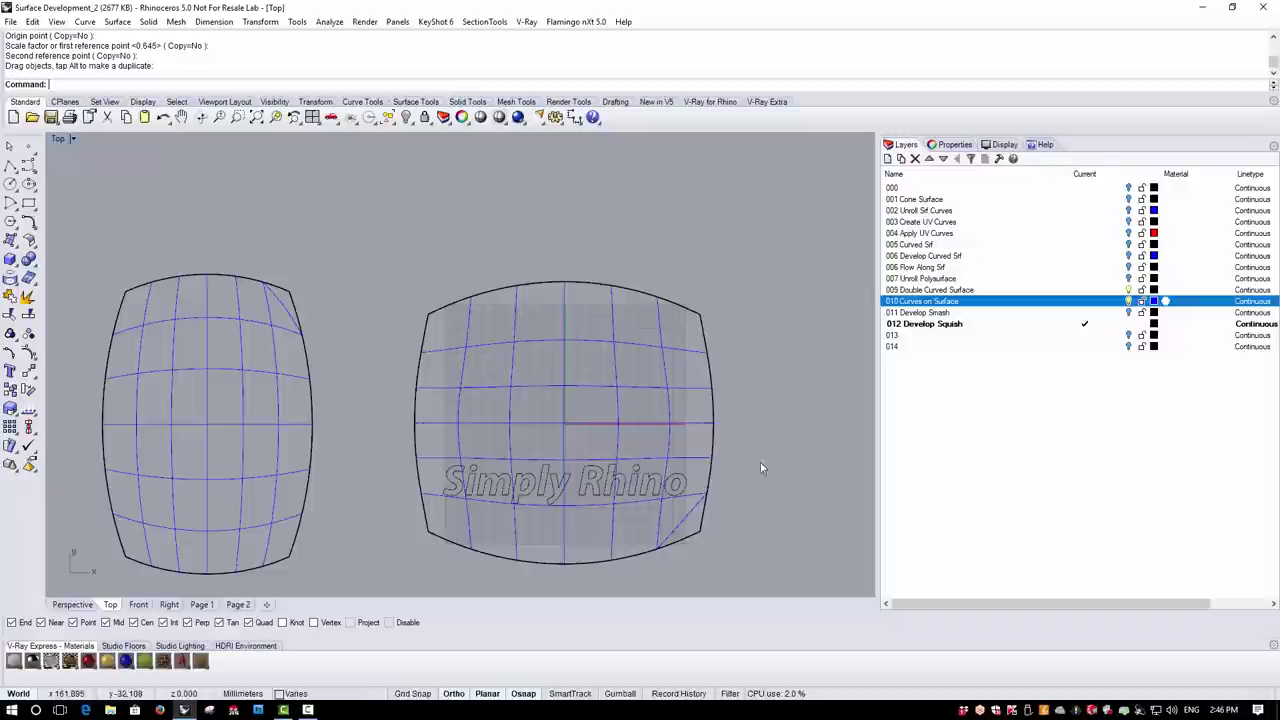
# Map the Simply Rhino text from the flat pattern onto the double curved surface with SquishBack, and undo the mapping
pyautogui.doubleClick(60, 139)
pyautogui.moveTo(640, 234); pyautogui.dragTo(665, 235, button='right')
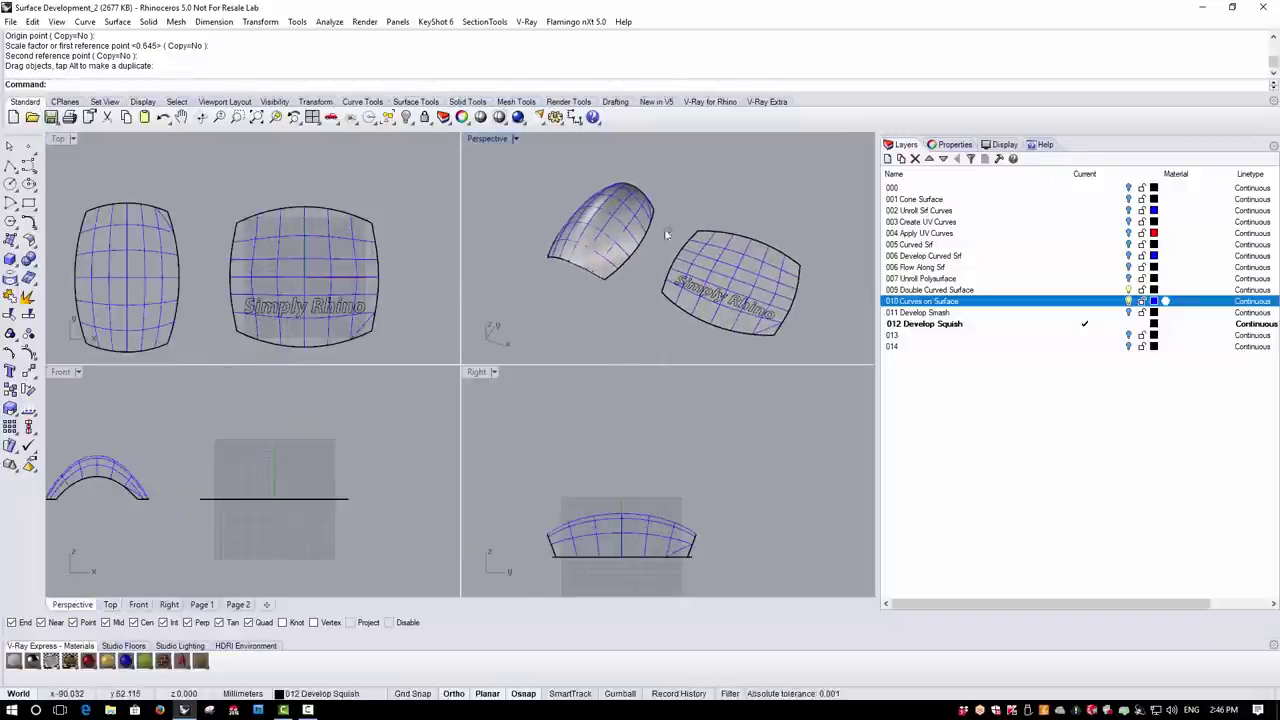
pyautogui.doubleClick(487, 138)
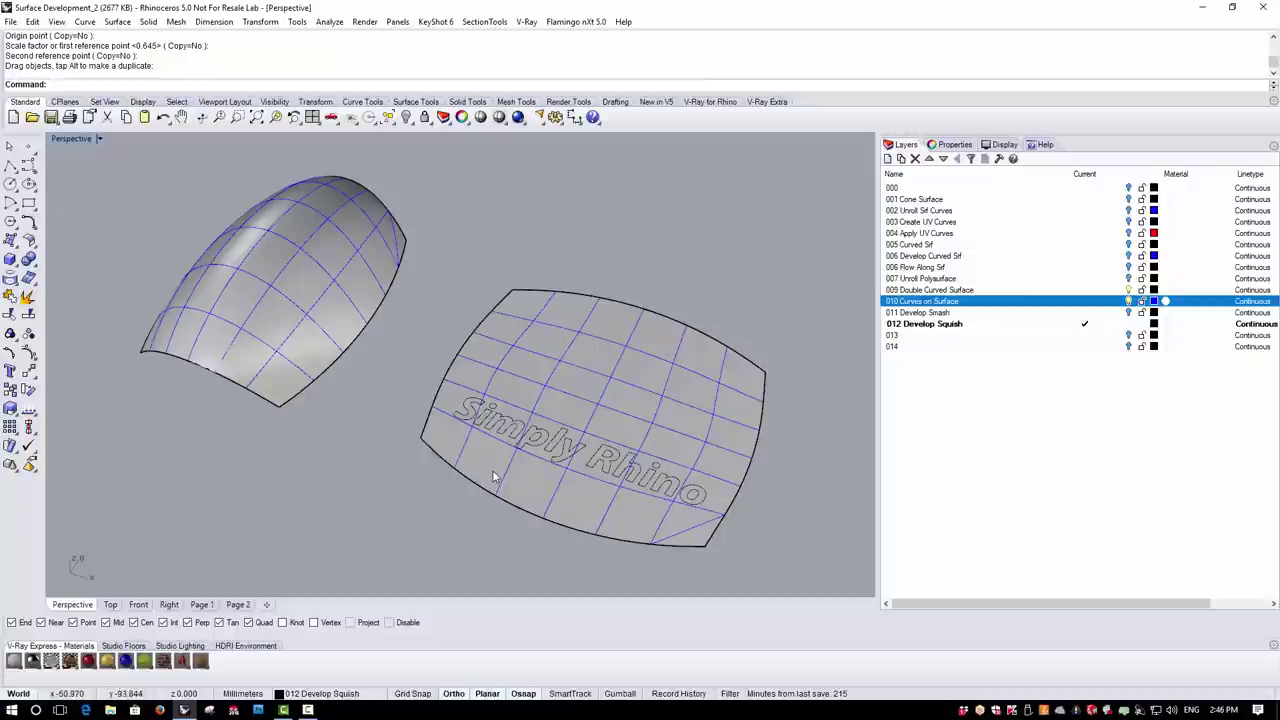
pyautogui.write('quishBack')
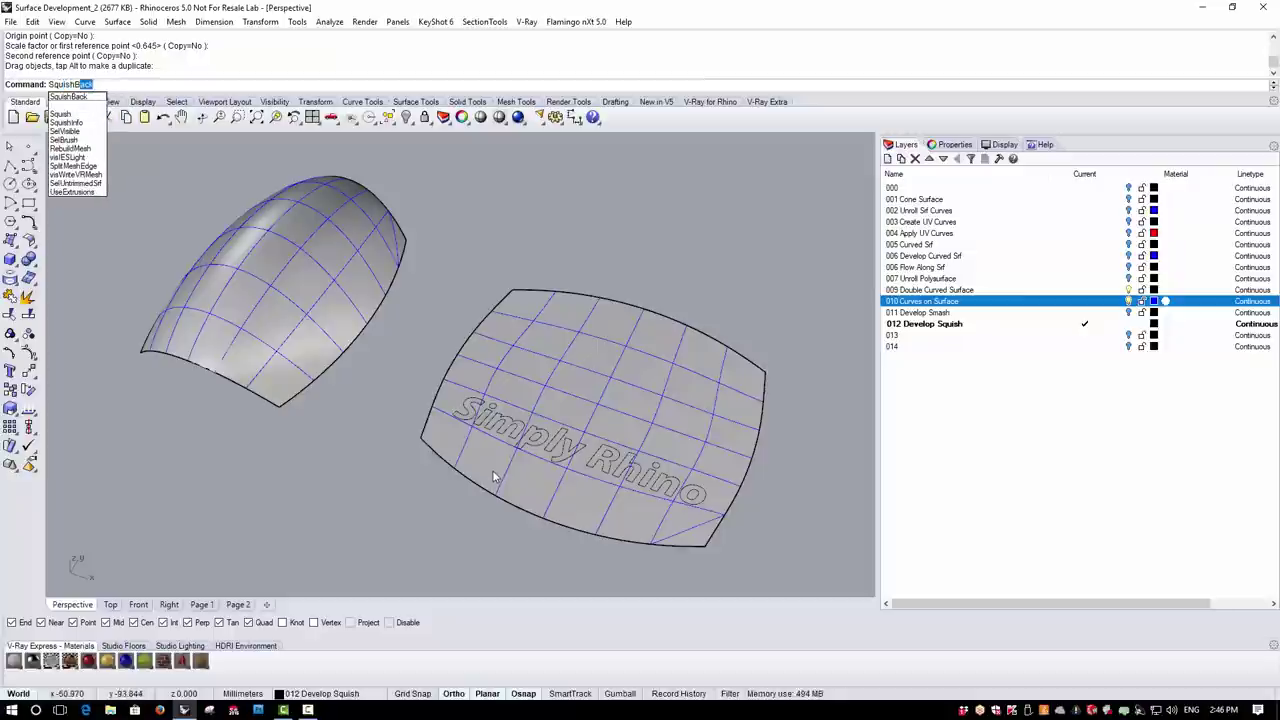
pyautogui.press('Return')
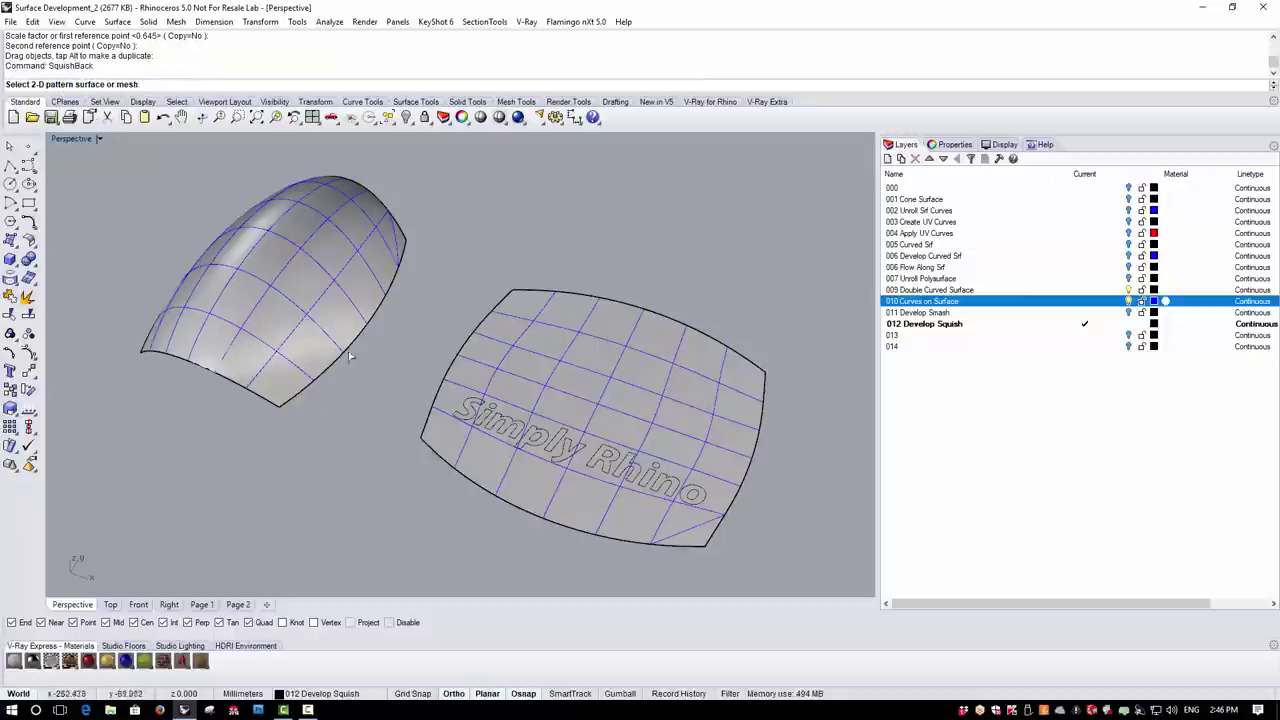
pyautogui.click(437, 408)
pyautogui.moveTo(408, 370); pyautogui.dragTo(726, 530)
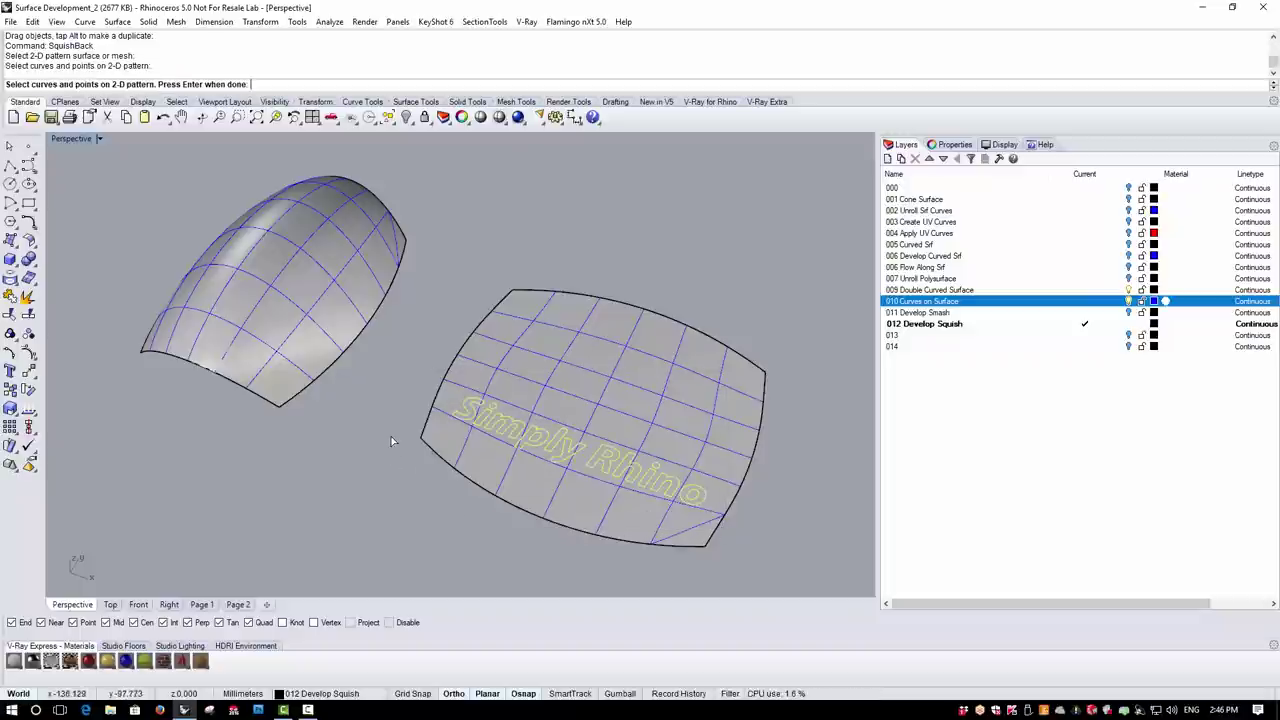
pyautogui.press('Return')
pyautogui.moveTo(387, 434); pyautogui.dragTo(310, 283, button='right')
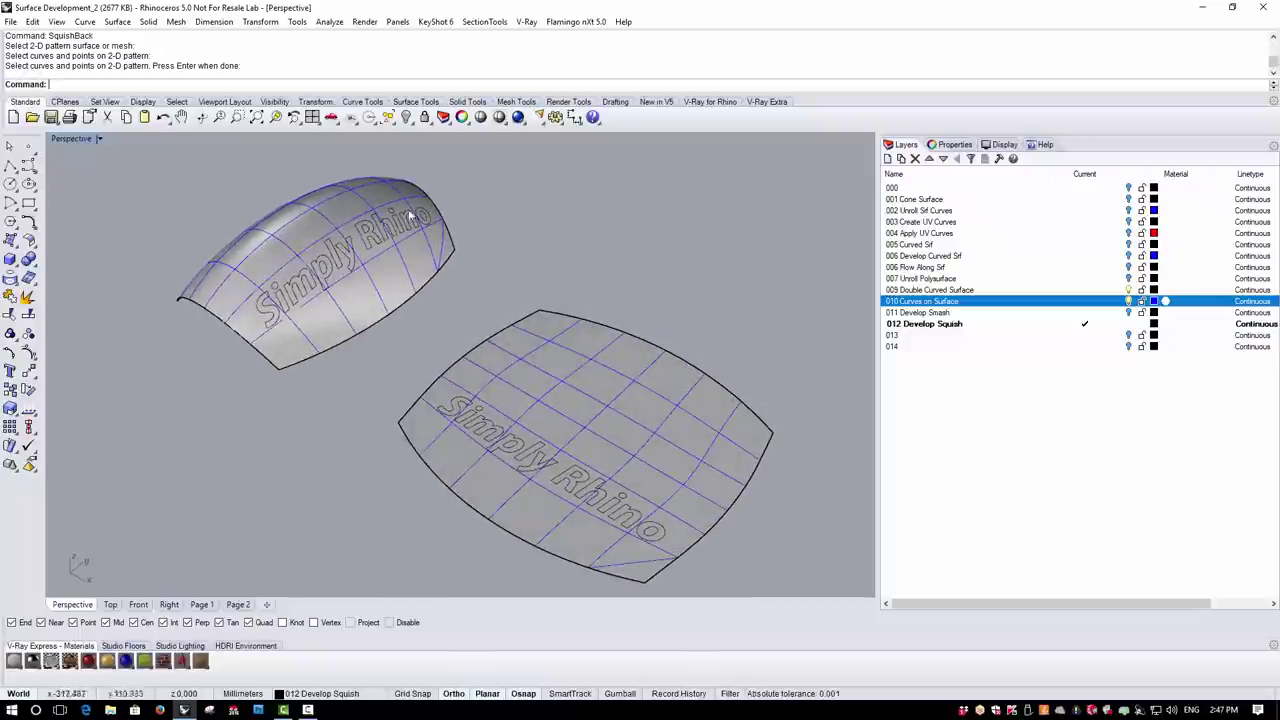
pyautogui.moveTo(448, 280); pyautogui.dragTo(512, 312, button='right')
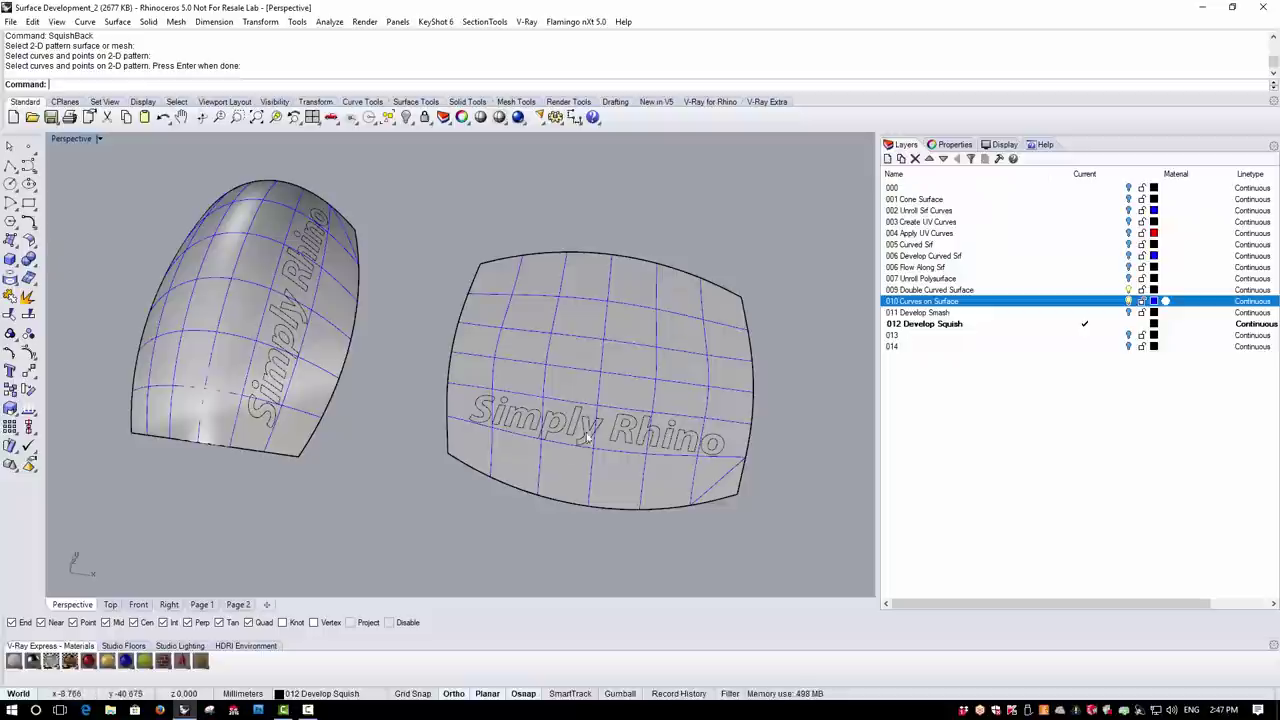
pyautogui.moveTo(448, 449); pyautogui.dragTo(503, 430, button='right')
pyautogui.hotkey('ctrl', 'z')
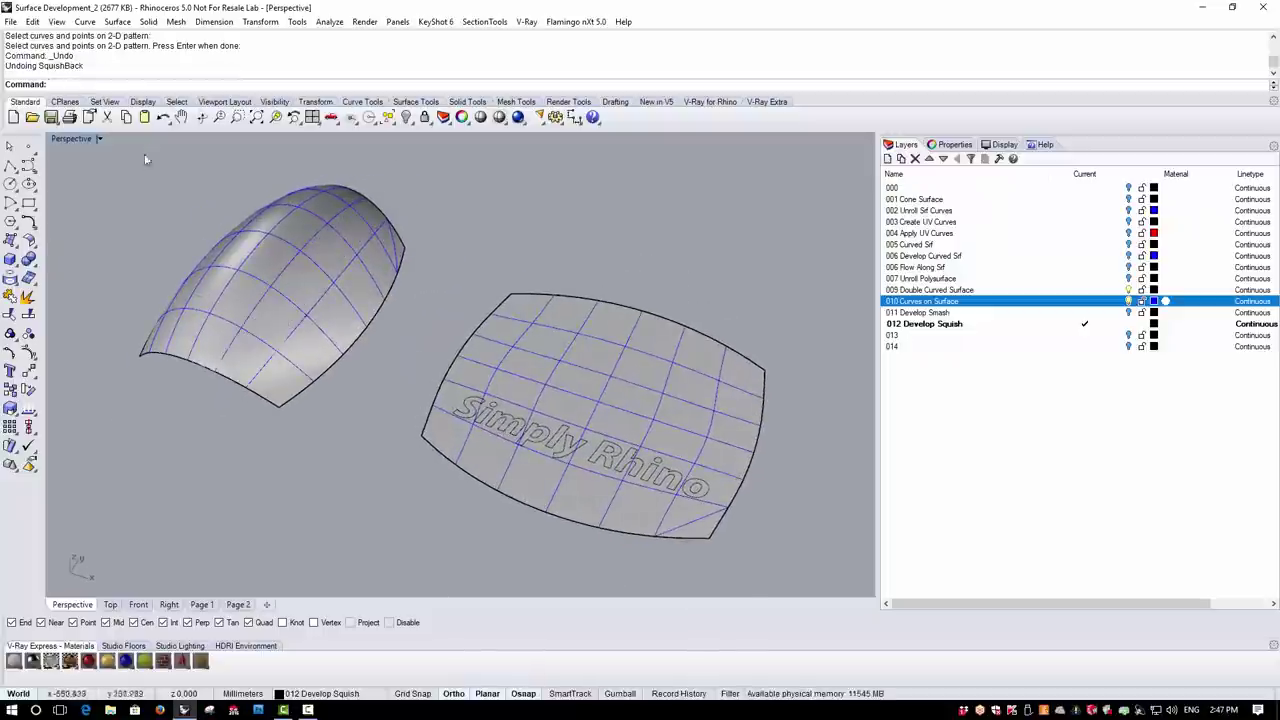
# Bend the Simply Rhino text in the Top view along a horizontal spine starting at the S, curving its far end slightly upward
pyautogui.scroll(2, 253, 262)
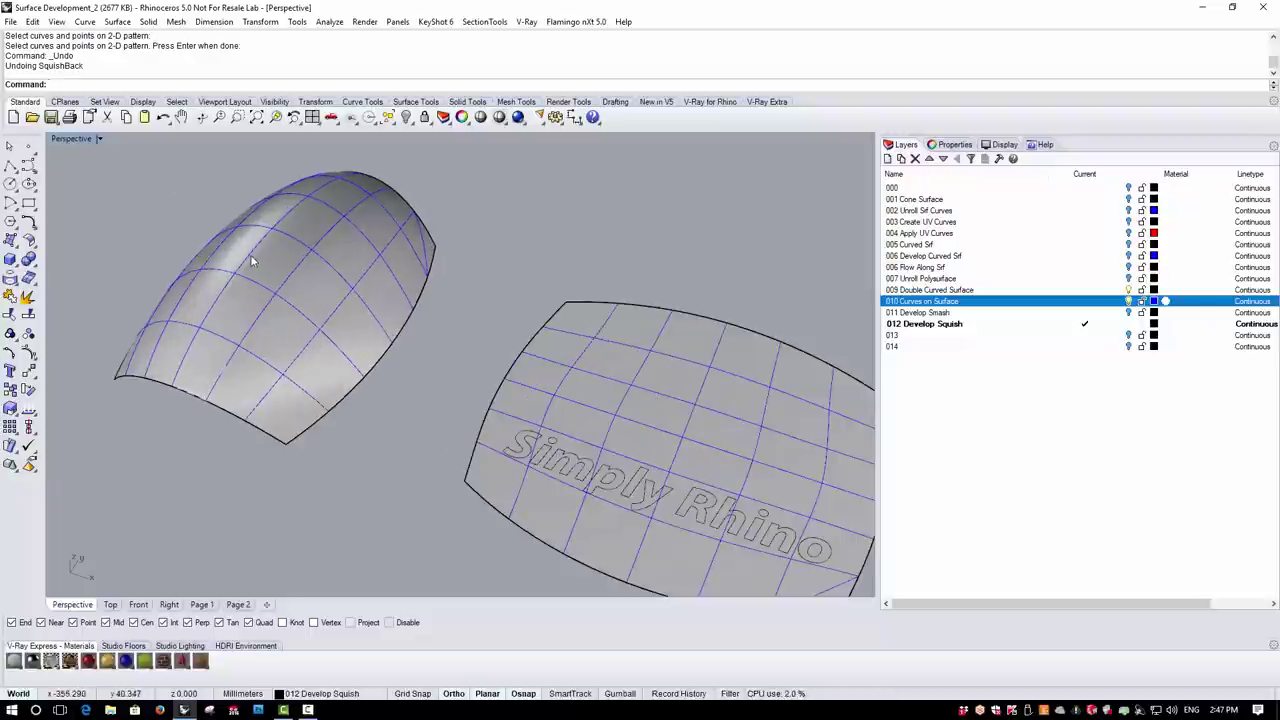
pyautogui.moveTo(282, 262); pyautogui.dragTo(290, 259, button='right')
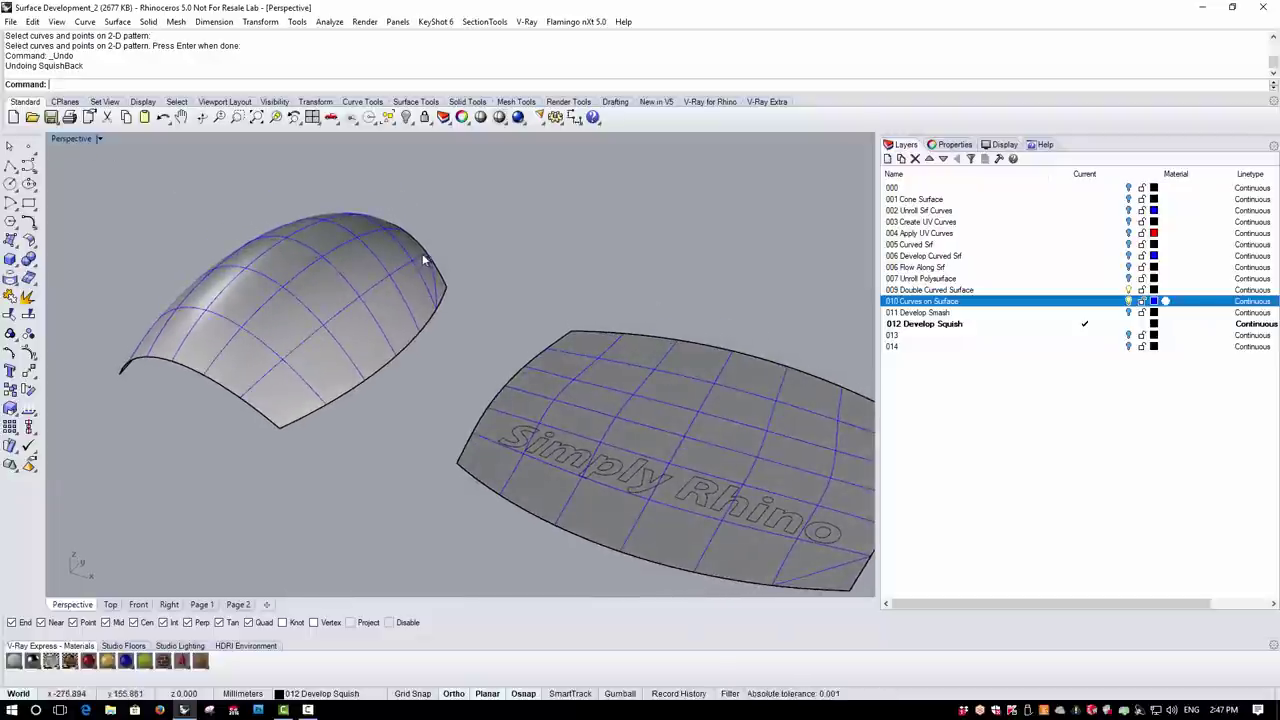
pyautogui.doubleClick(65, 140)
pyautogui.doubleClick(65, 138)
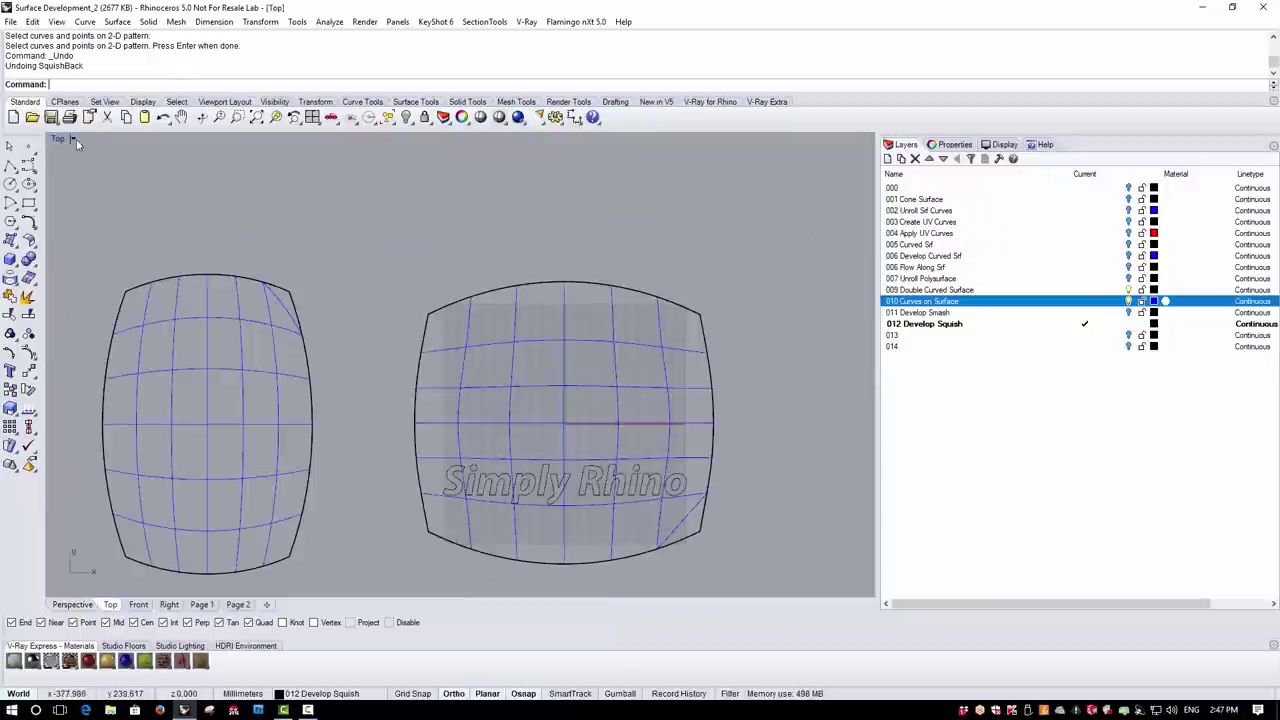
pyautogui.click(260, 21)
pyautogui.click(288, 252)
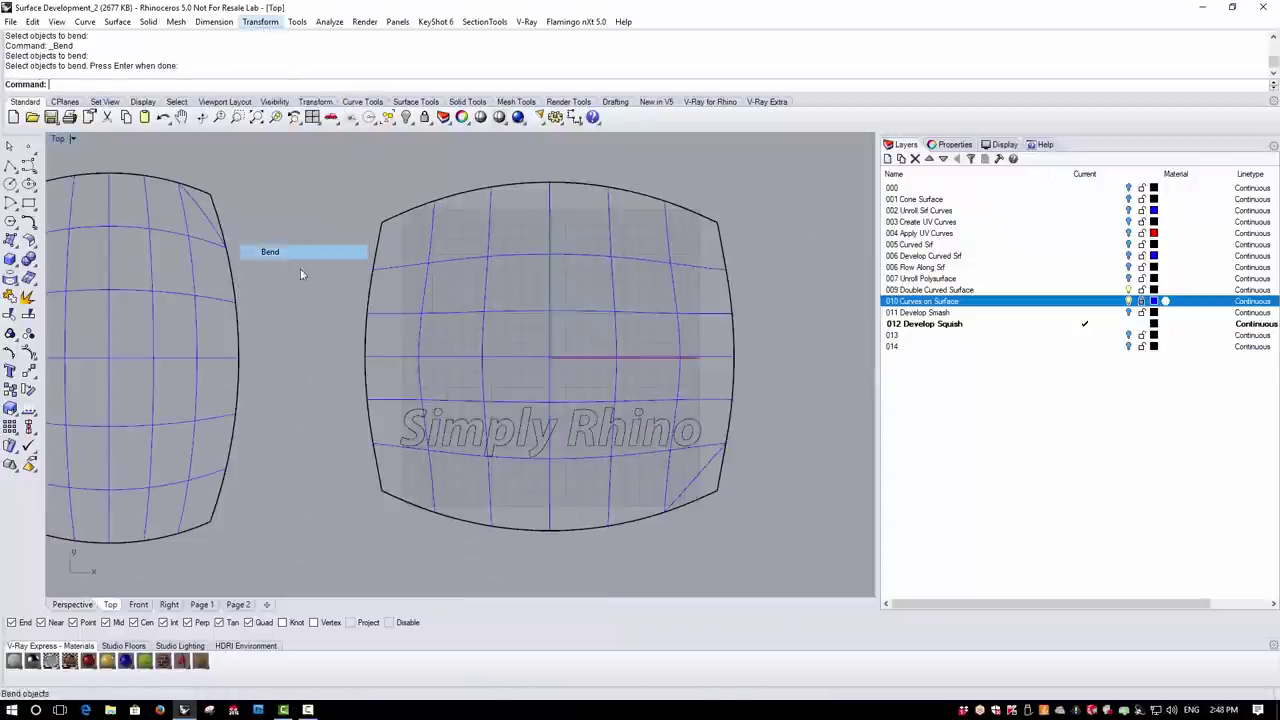
pyautogui.moveTo(306, 348); pyautogui.dragTo(428, 476)
pyautogui.press('Return')
pyautogui.click(409, 447)
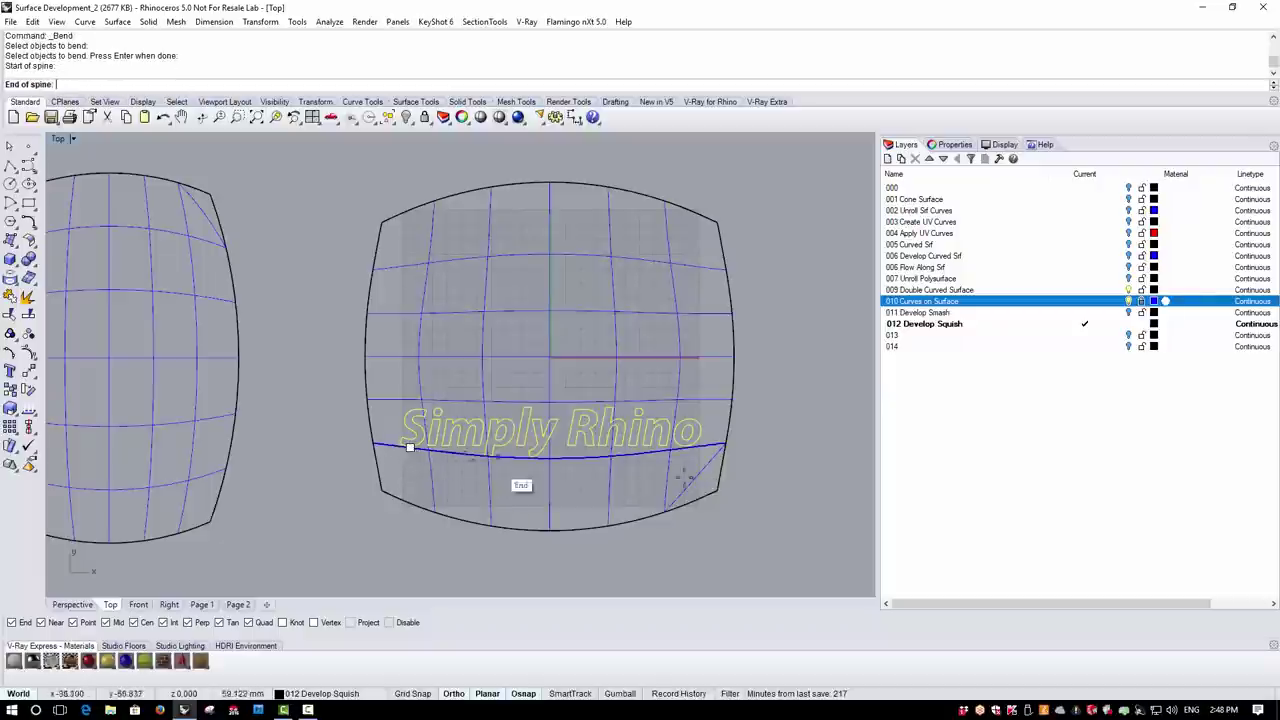
pyautogui.click(826, 447)
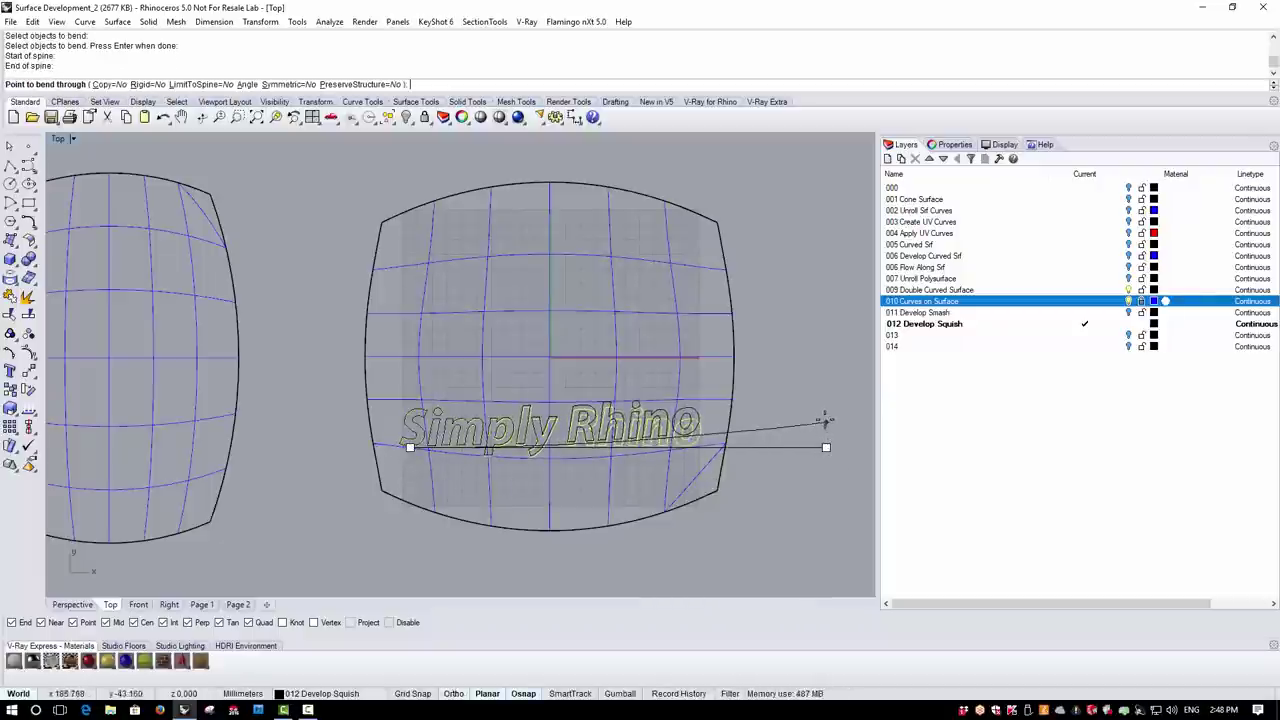
pyautogui.click(818, 426)
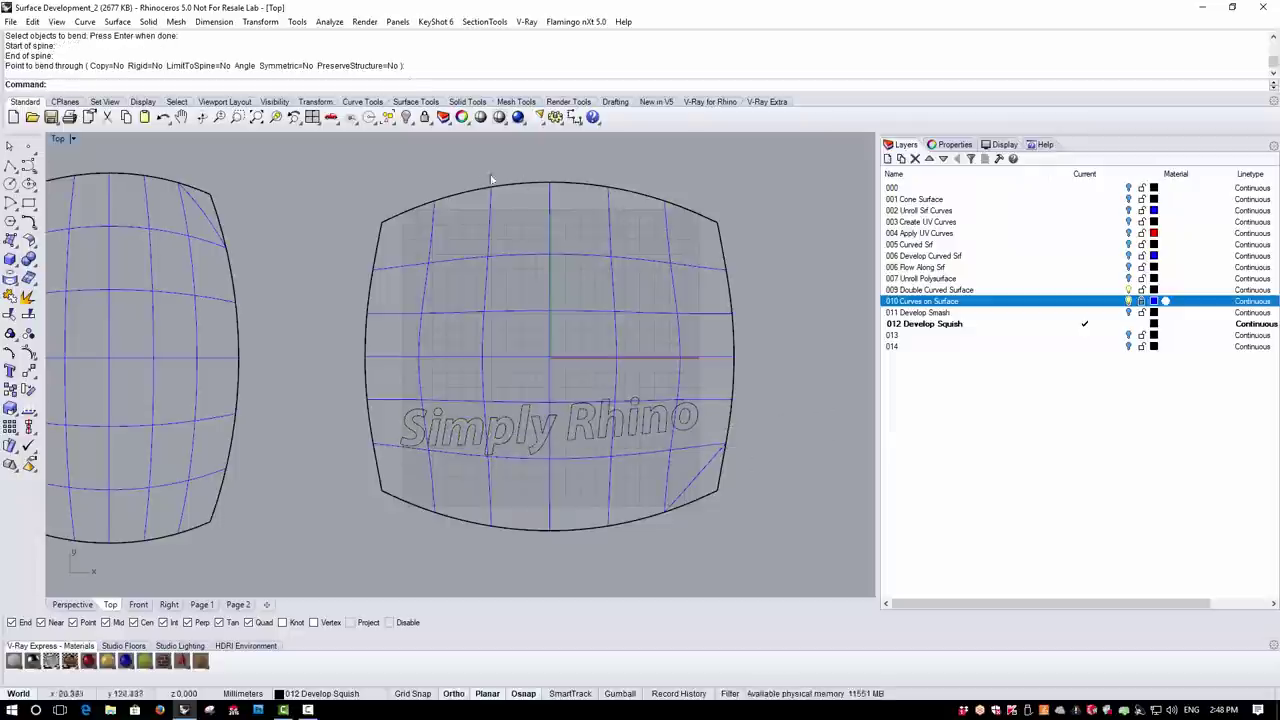
# Group the bent text curves and move the group slightly down on the flat pattern
pyautogui.moveTo(326, 350); pyautogui.dragTo(720, 486)
pyautogui.click(12, 366)
pyautogui.click(260, 21)
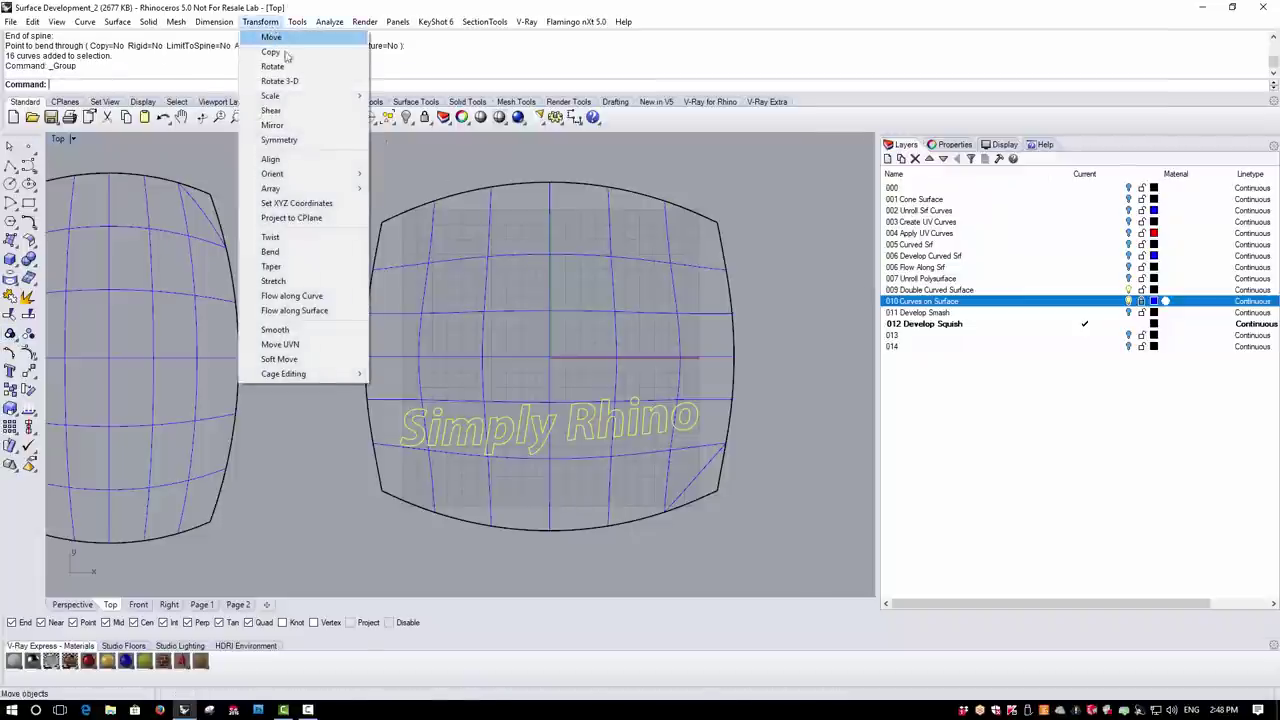
pyautogui.click(280, 36)
pyautogui.click(790, 372)
pyautogui.click(794, 396)
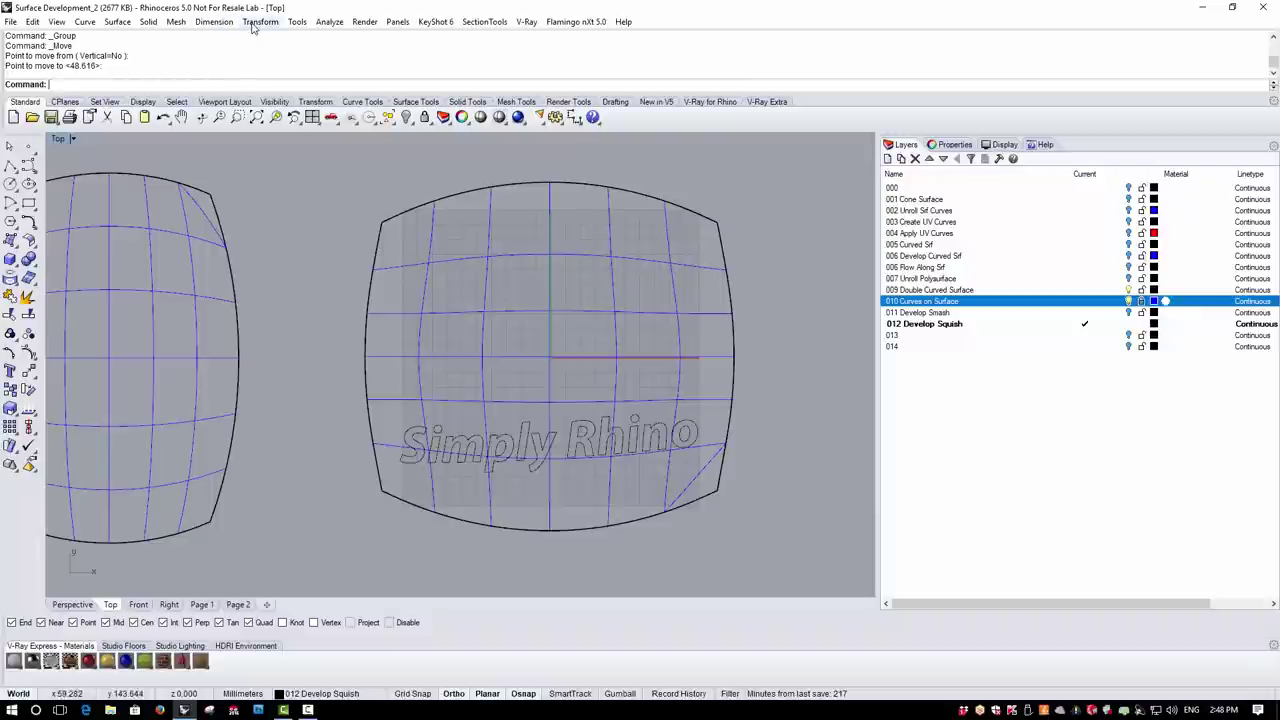
# Bend the grouped Simply Rhino text along a spine from the final o back to the S, curving the S end slightly upward
pyautogui.rightClick(263, 91)
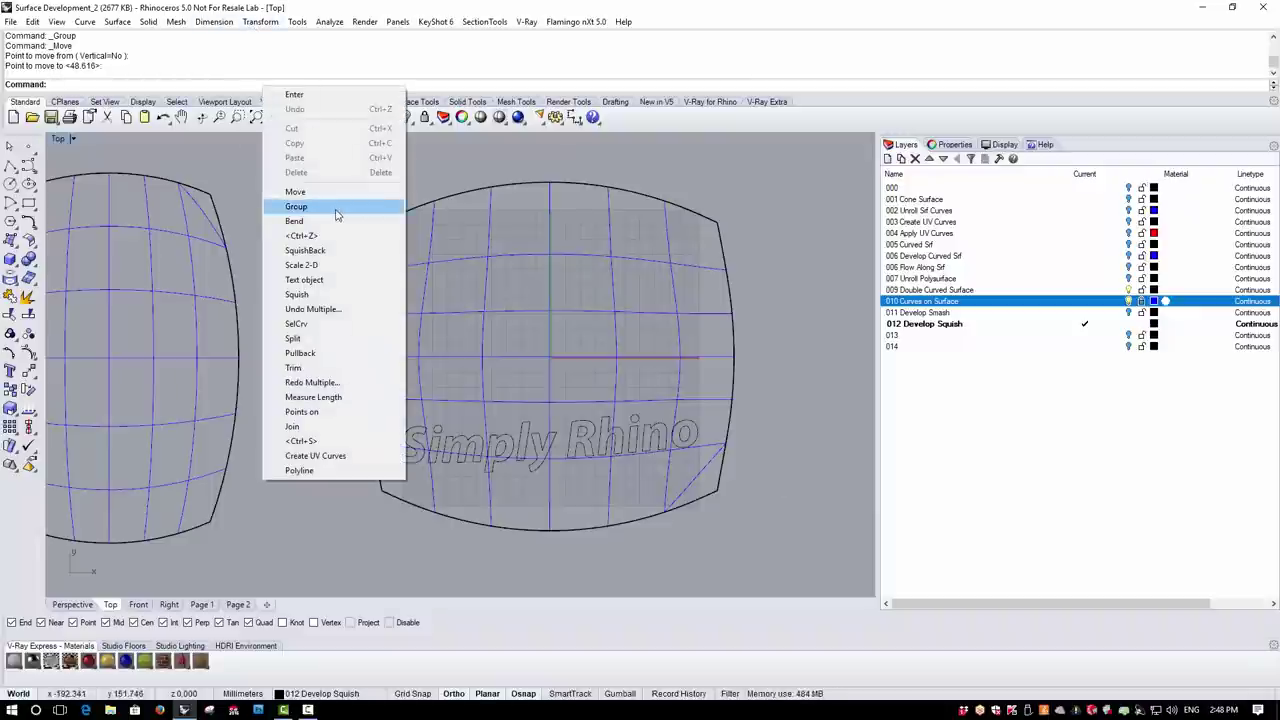
pyautogui.click(334, 221)
pyautogui.click(438, 453)
pyautogui.press('Return')
pyautogui.click(688, 447)
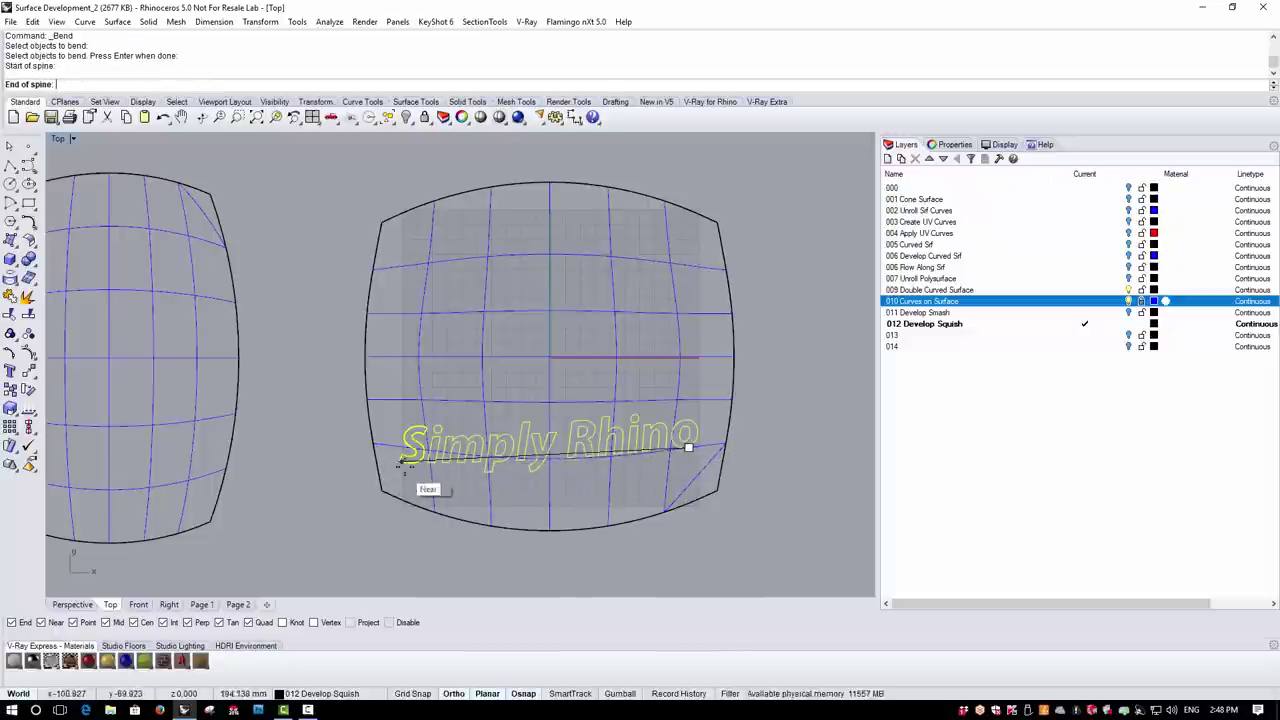
pyautogui.click(410, 463)
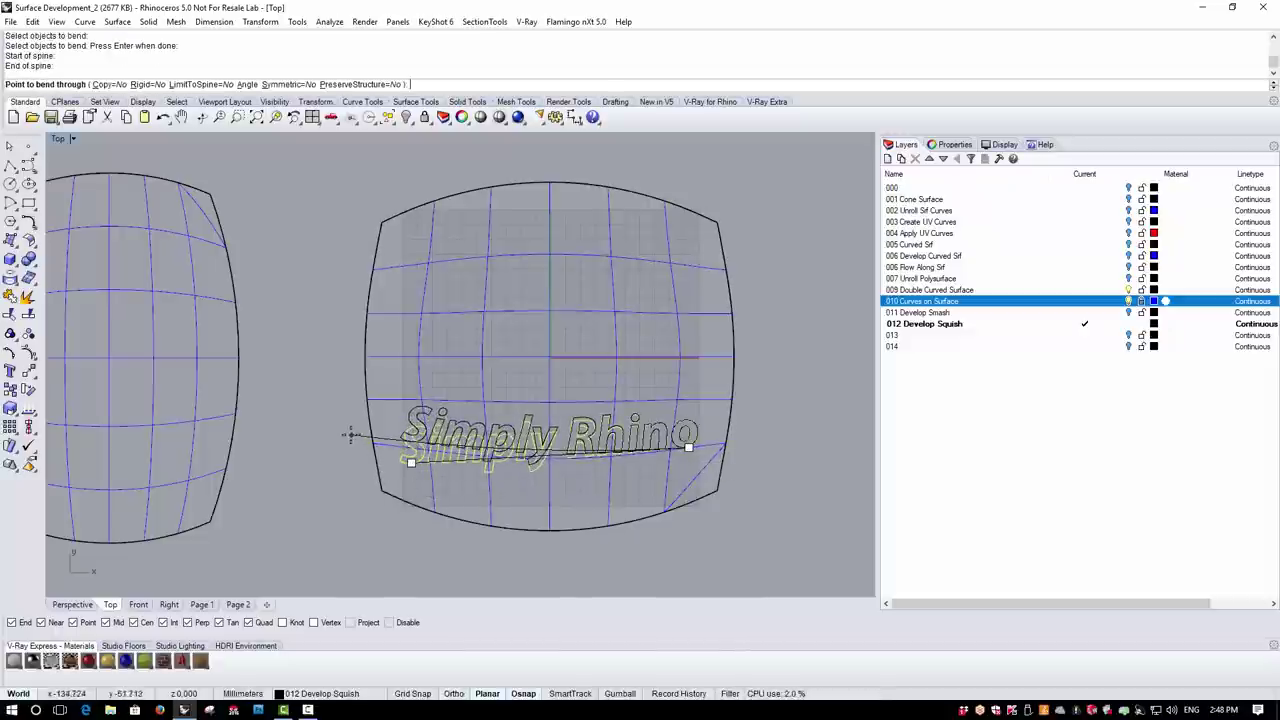
pyautogui.click(363, 466)
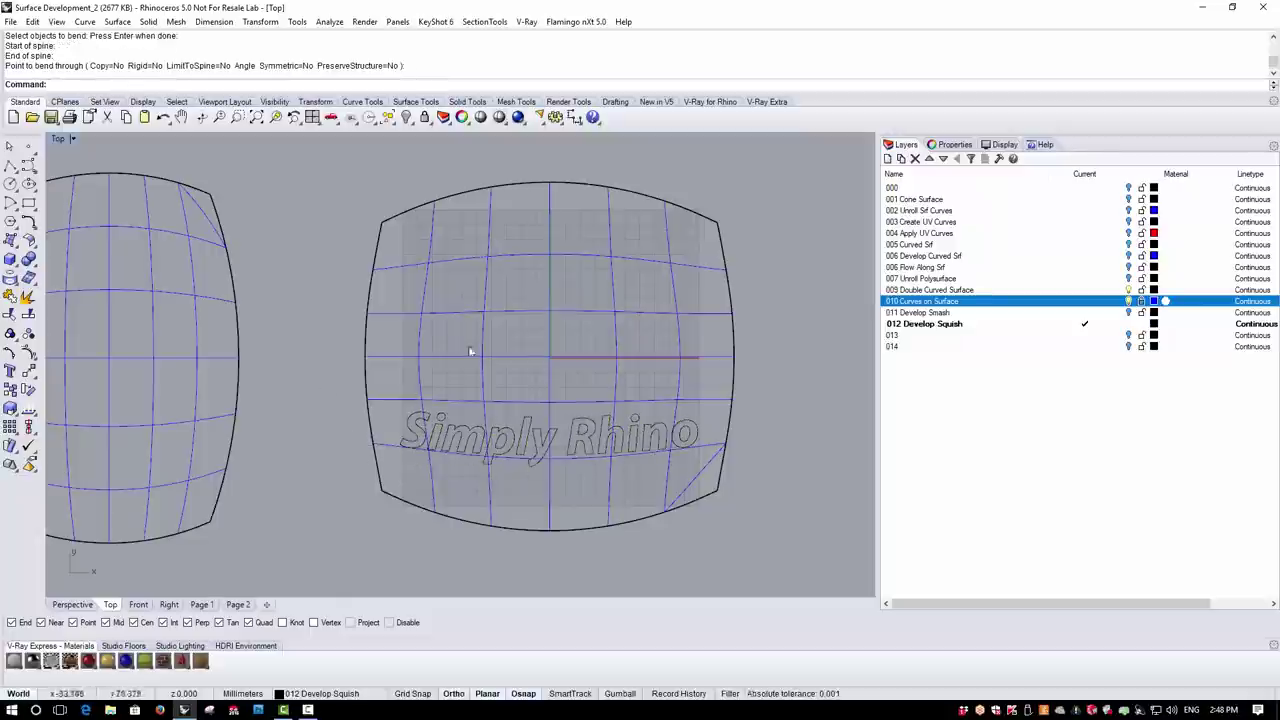
# Move the bent Simply Rhino text group slightly down on the flat pattern in the Top view
pyautogui.click(572, 440)
pyautogui.click(260, 21)
pyautogui.click(258, 34)
pyautogui.click(786, 384)
pyautogui.click(788, 387)
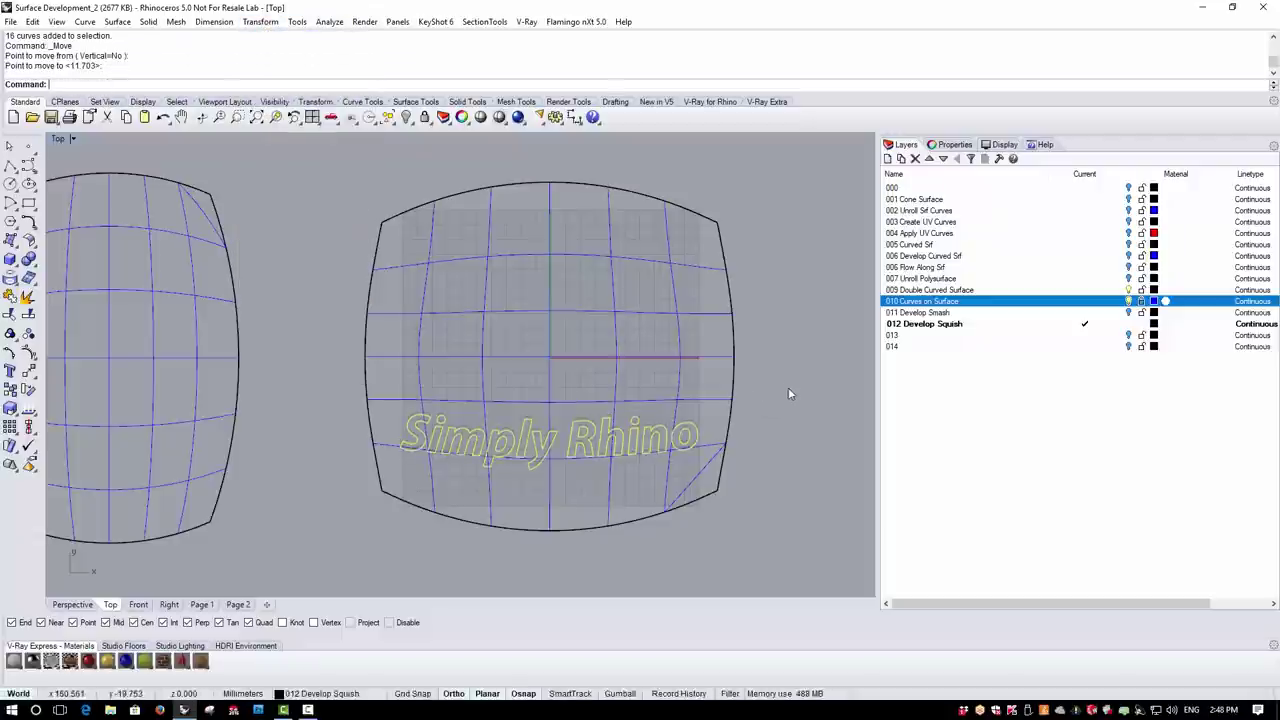
# Map the bent Simply Rhino text from the flat pattern onto the double curved surface with SquishBack and inspect it in the Perspective view
pyautogui.doubleClick(60, 138)
pyautogui.doubleClick(487, 139)
pyautogui.scroll(-4, 393, 355)
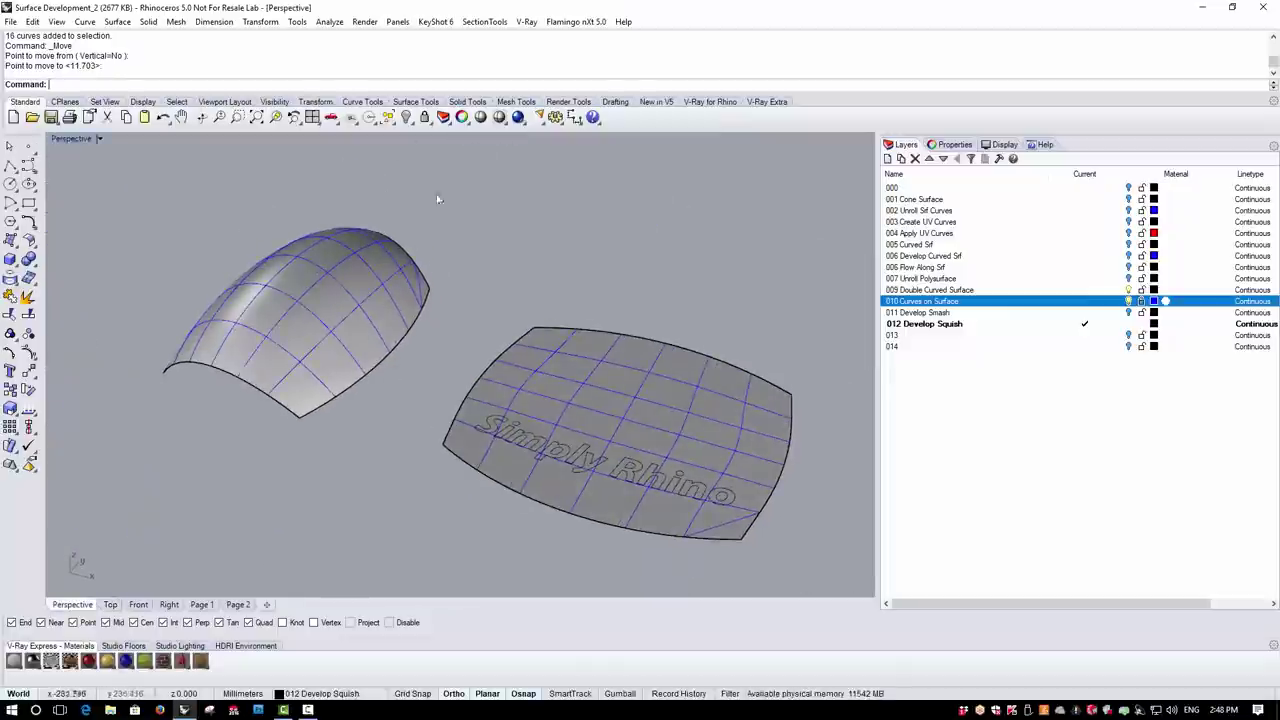
pyautogui.rightClick(298, 86)
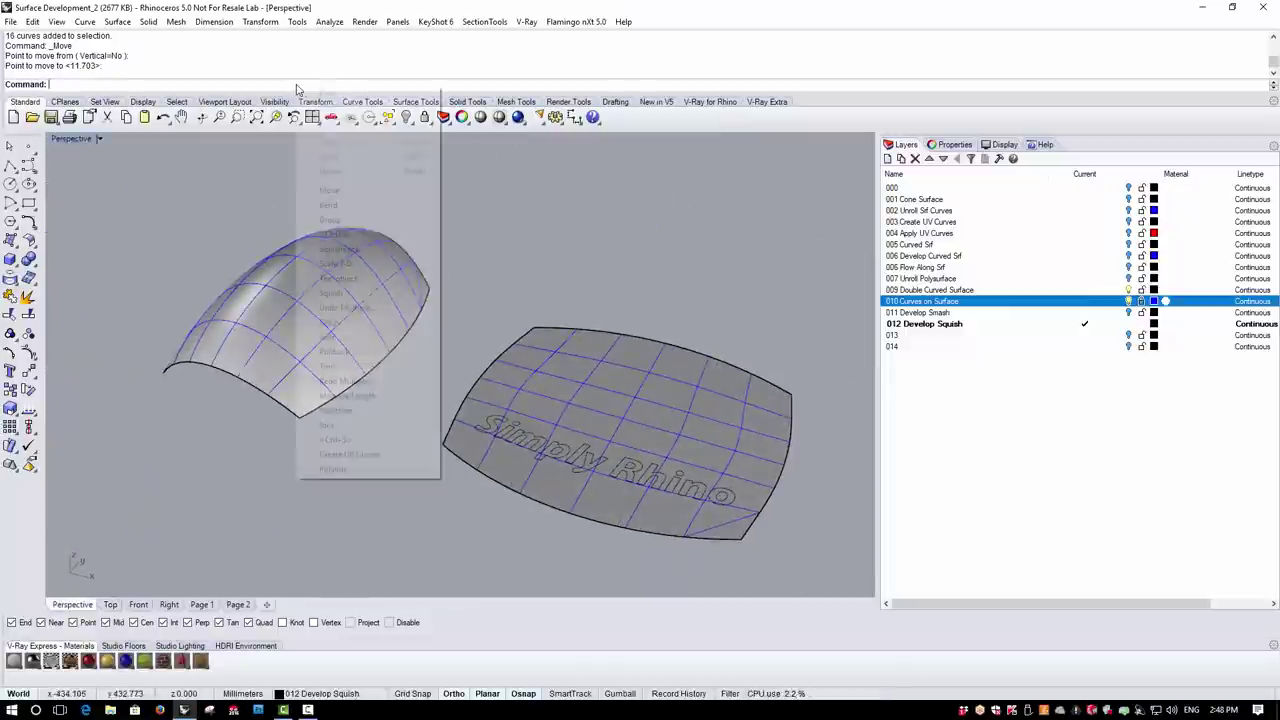
pyautogui.click(340, 249)
pyautogui.click(540, 429)
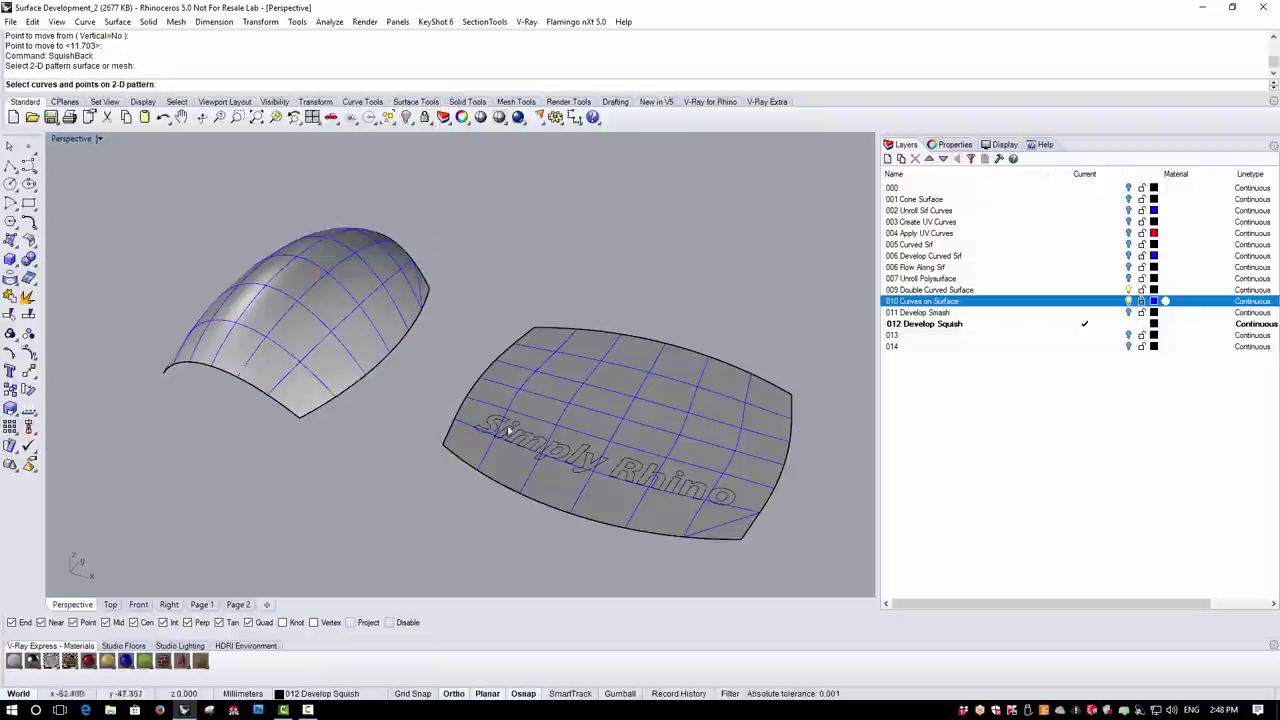
pyautogui.moveTo(410, 381); pyautogui.dragTo(745, 517)
pyautogui.rightClick(741, 517)
pyautogui.moveTo(349, 220); pyautogui.dragTo(298, 262, button='right')
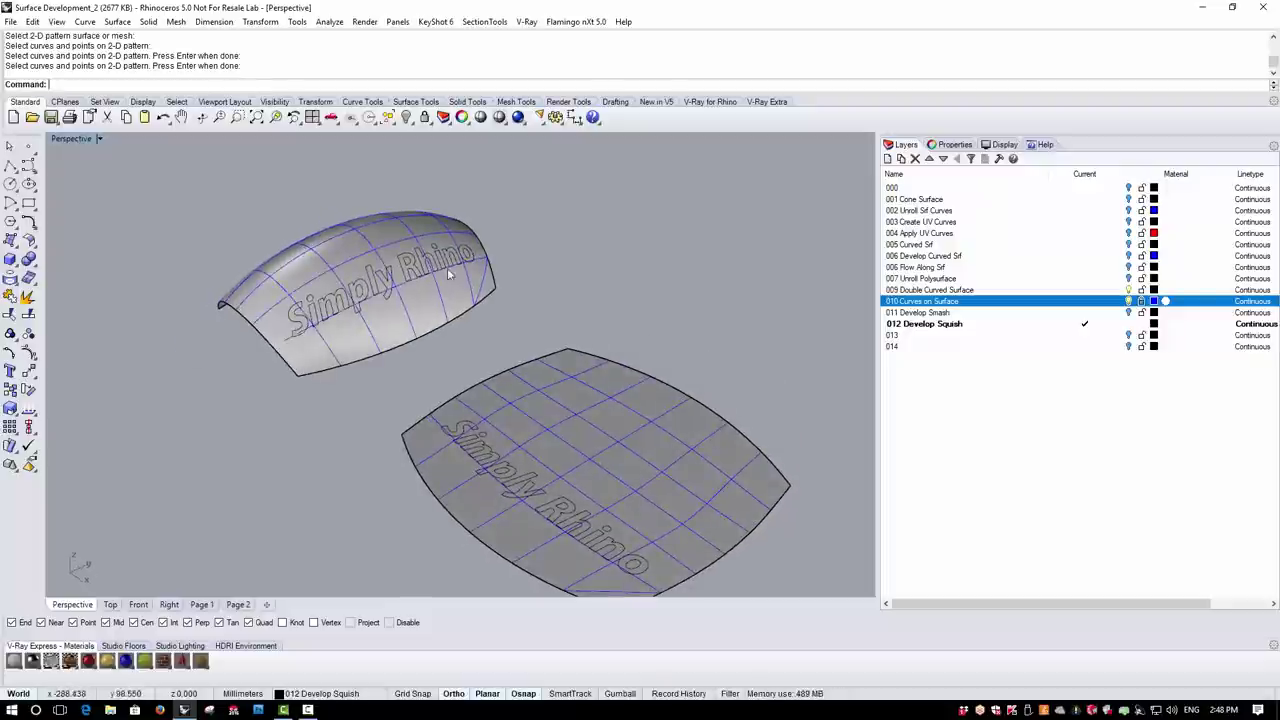
pyautogui.moveTo(327, 306); pyautogui.dragTo(469, 341, button='right')
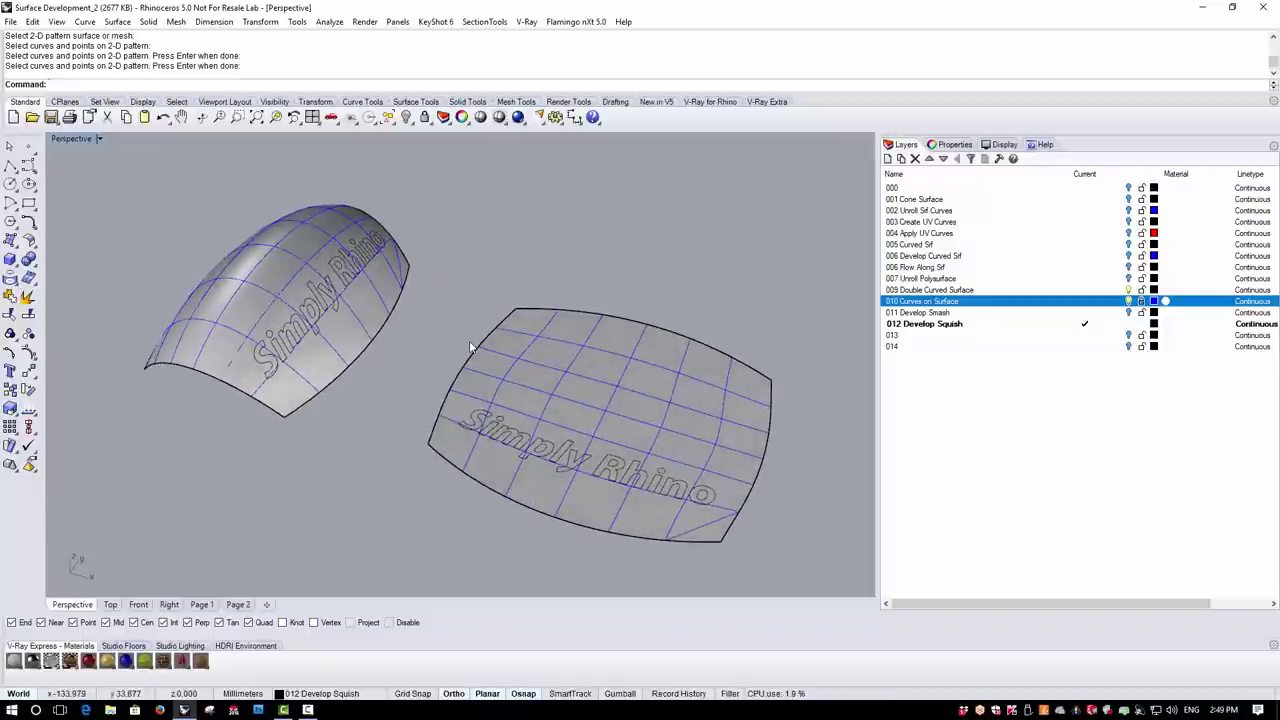